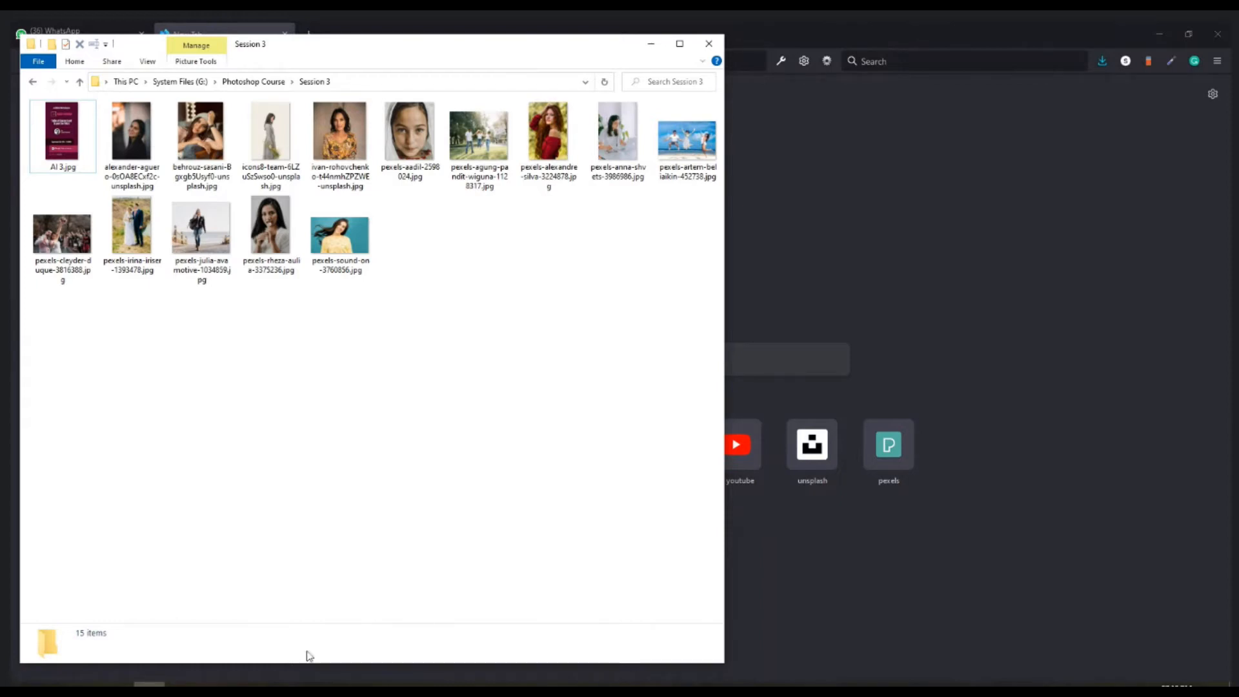
Open pexels-artem-beliaikin-452738.jpg from the Session 3 folder in Photoshop, discarding the embedded profile, and dock its document window
click(306, 684)
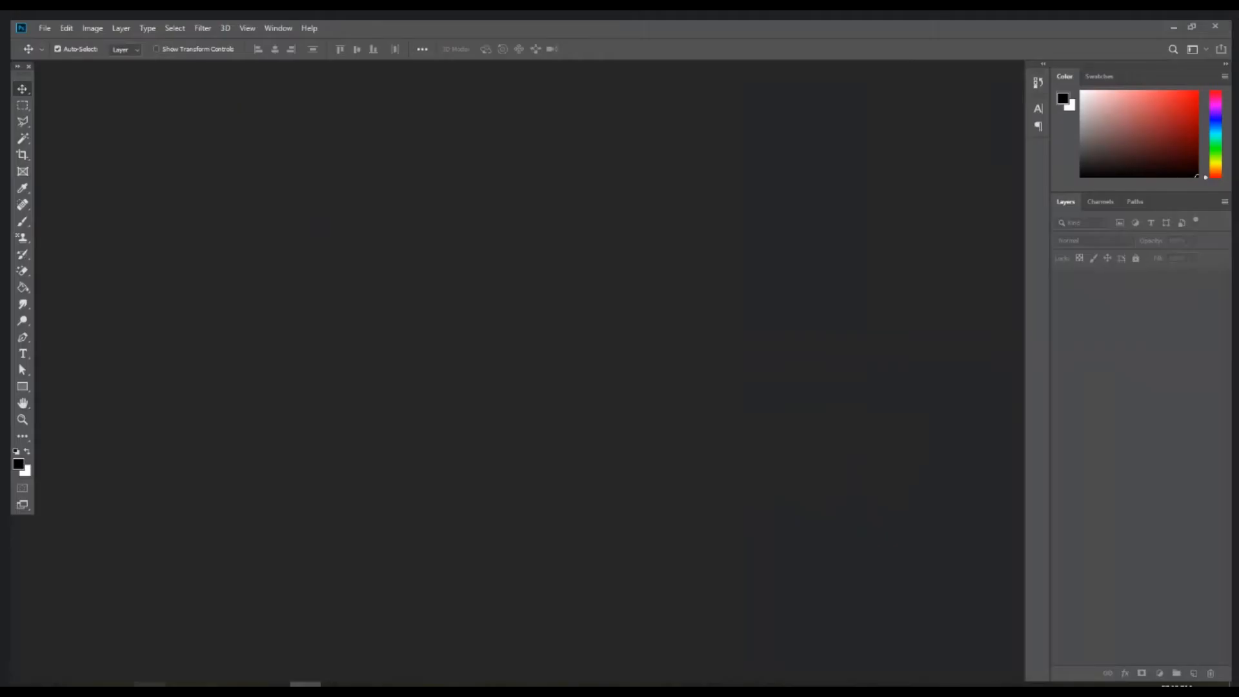
click(149, 685)
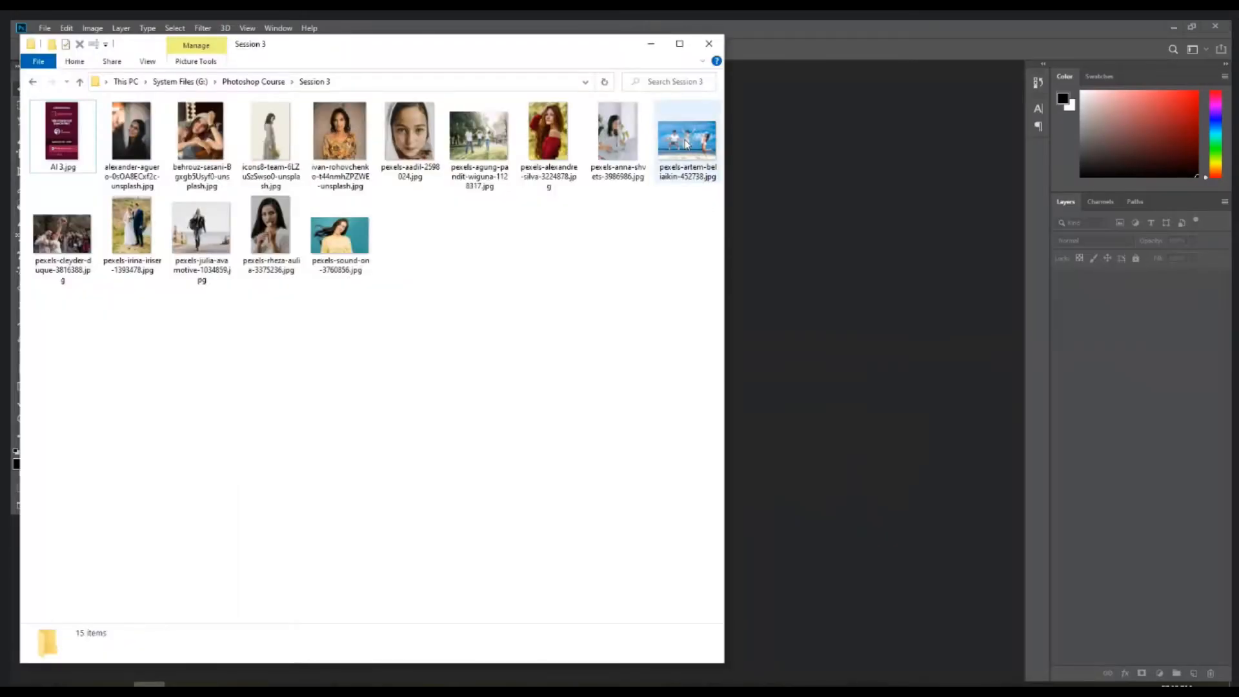
drag(689, 147, 874, 291)
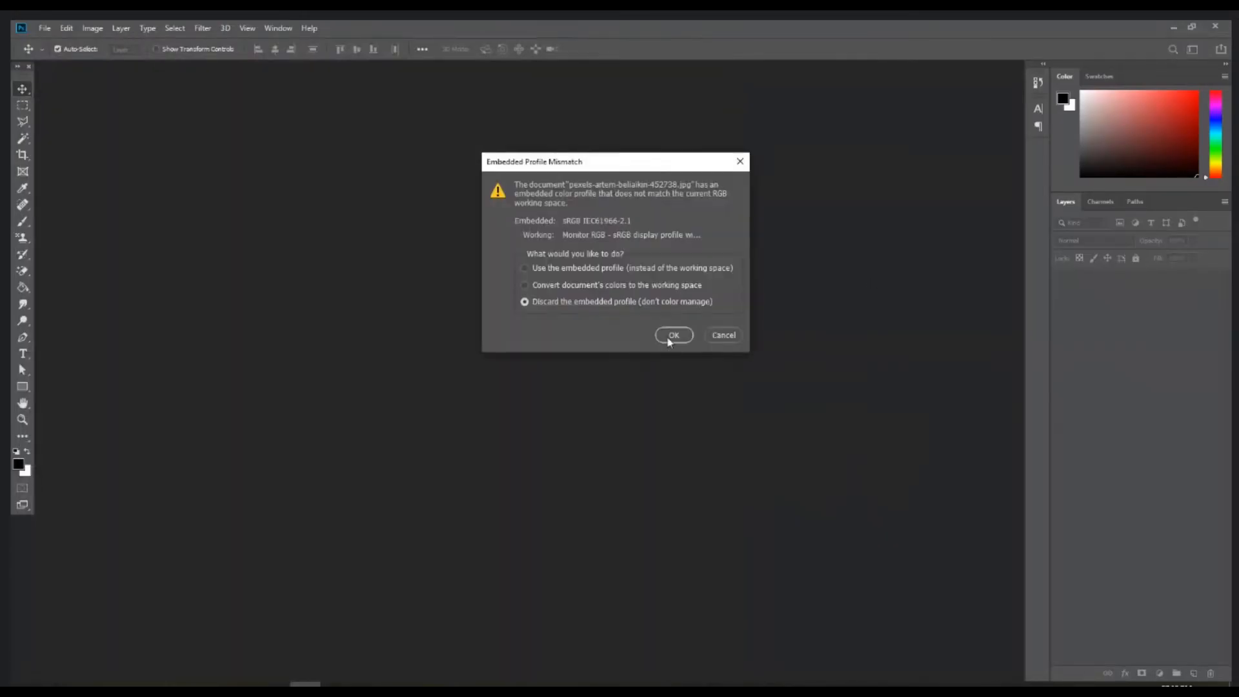
click(671, 337)
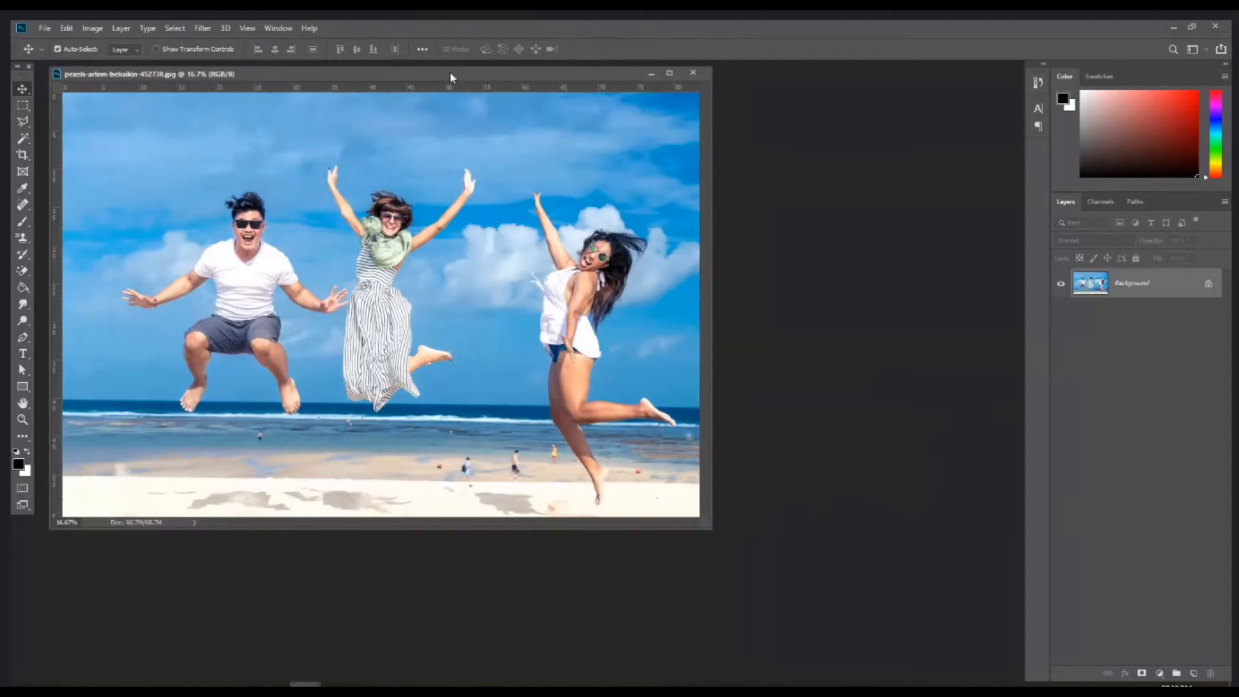
drag(711, 528, 989, 657)
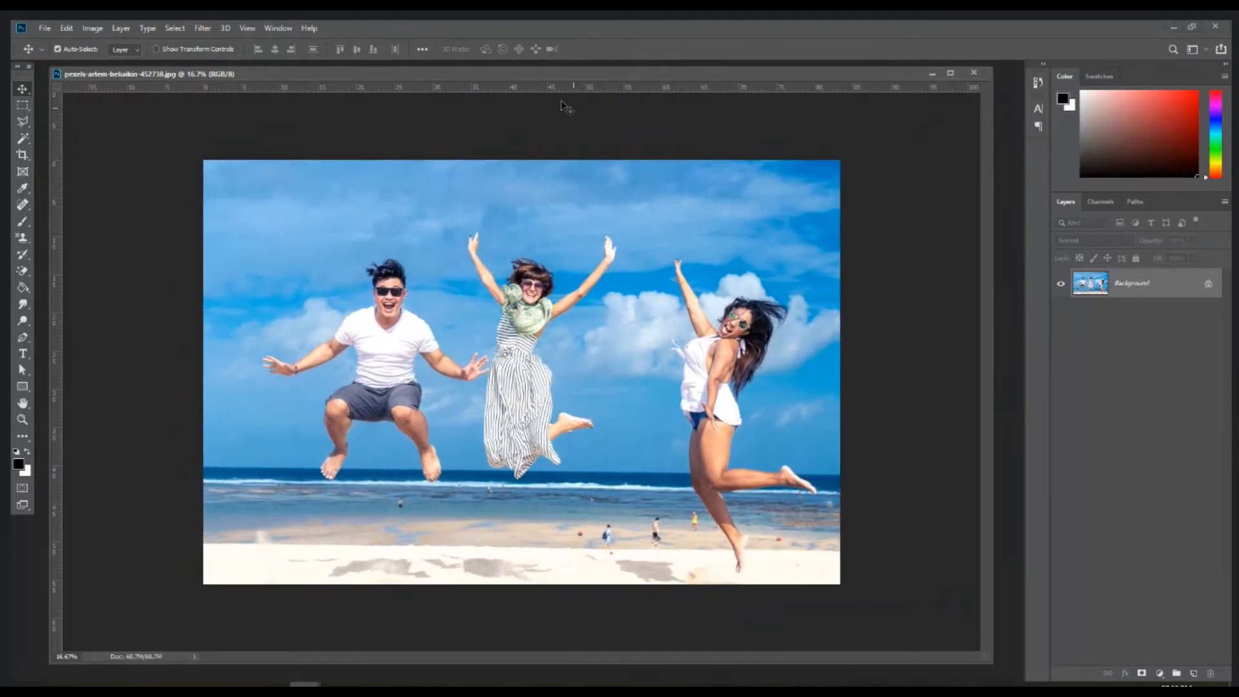
drag(510, 71, 506, 64)
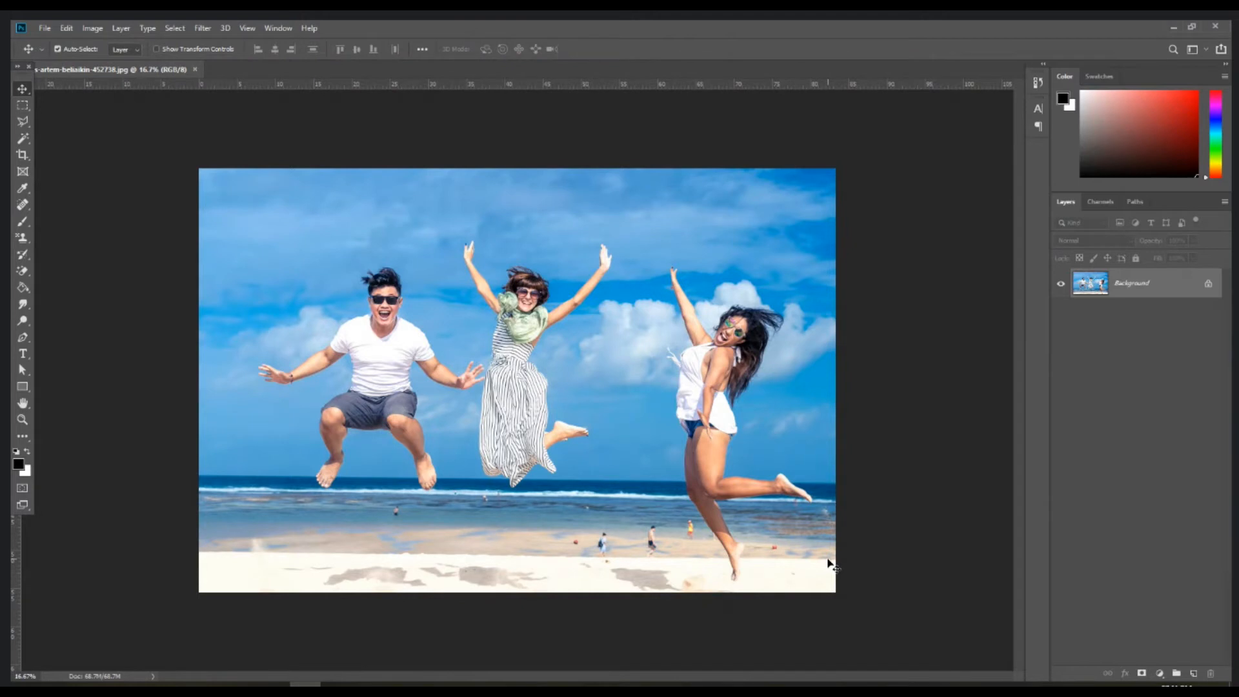
Outline the person in blue walking on the beach with the Lasso tool, using a 2 px feather
key(ctrl+plus)
key(ctrl+plus)
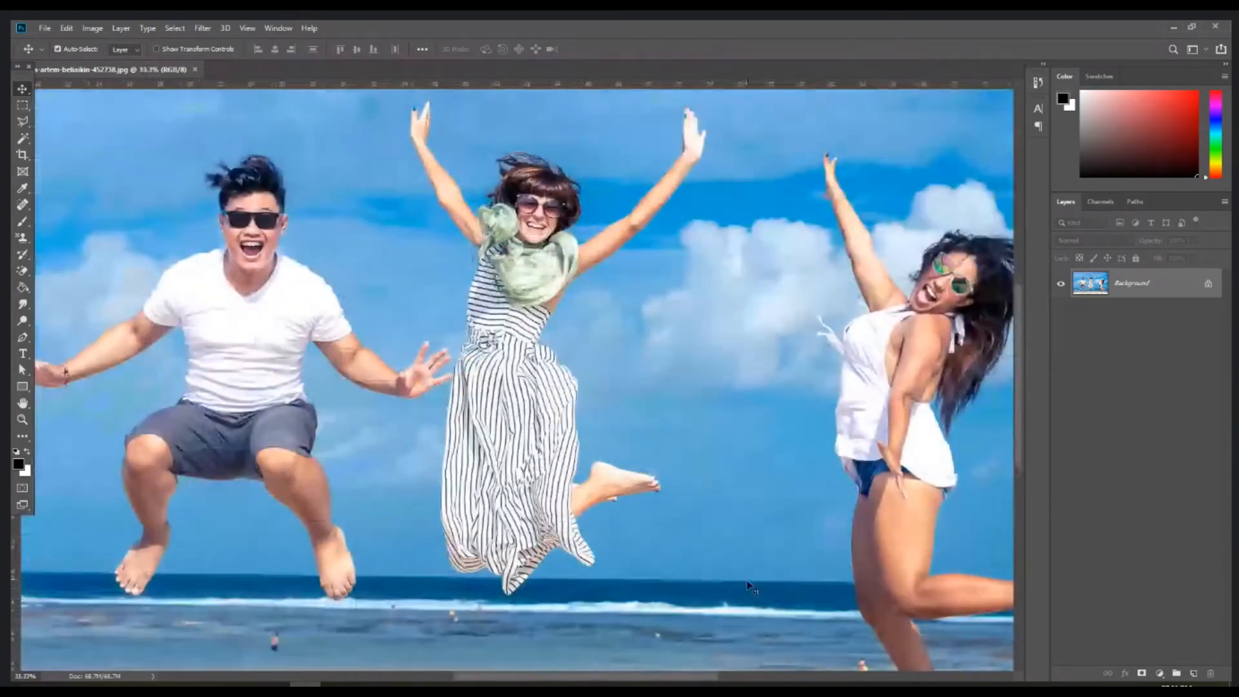
drag(748, 585, 605, 305)
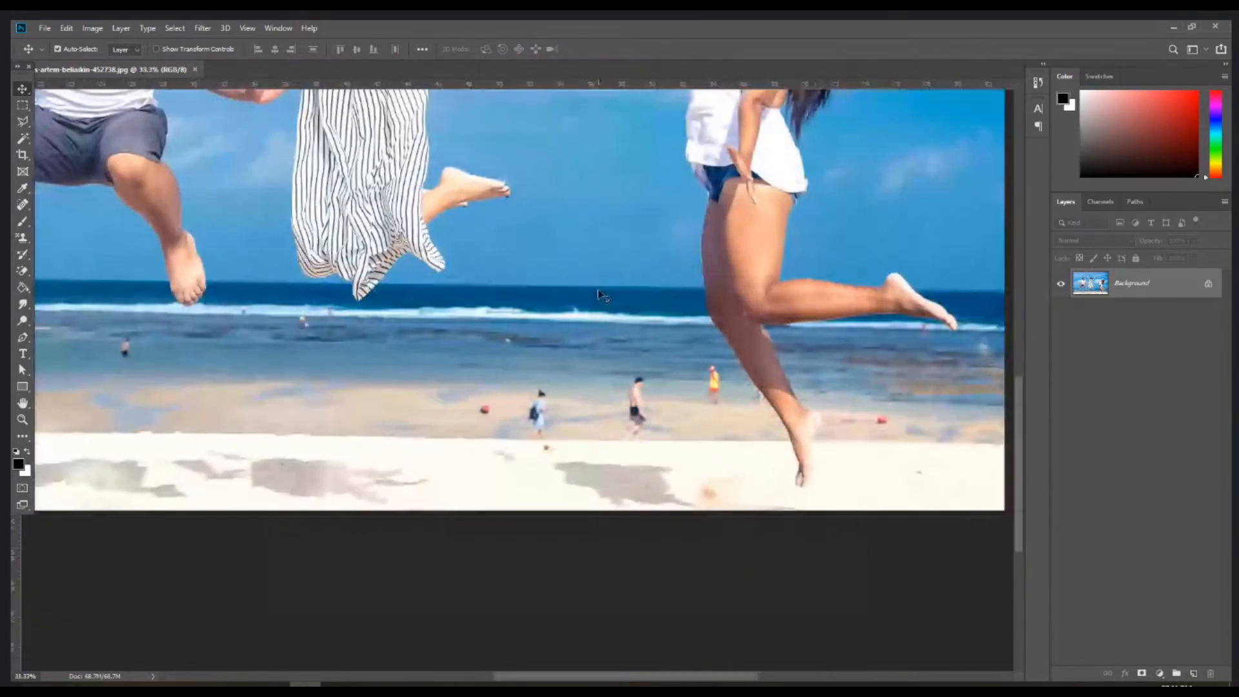
key(ctrl+plus)
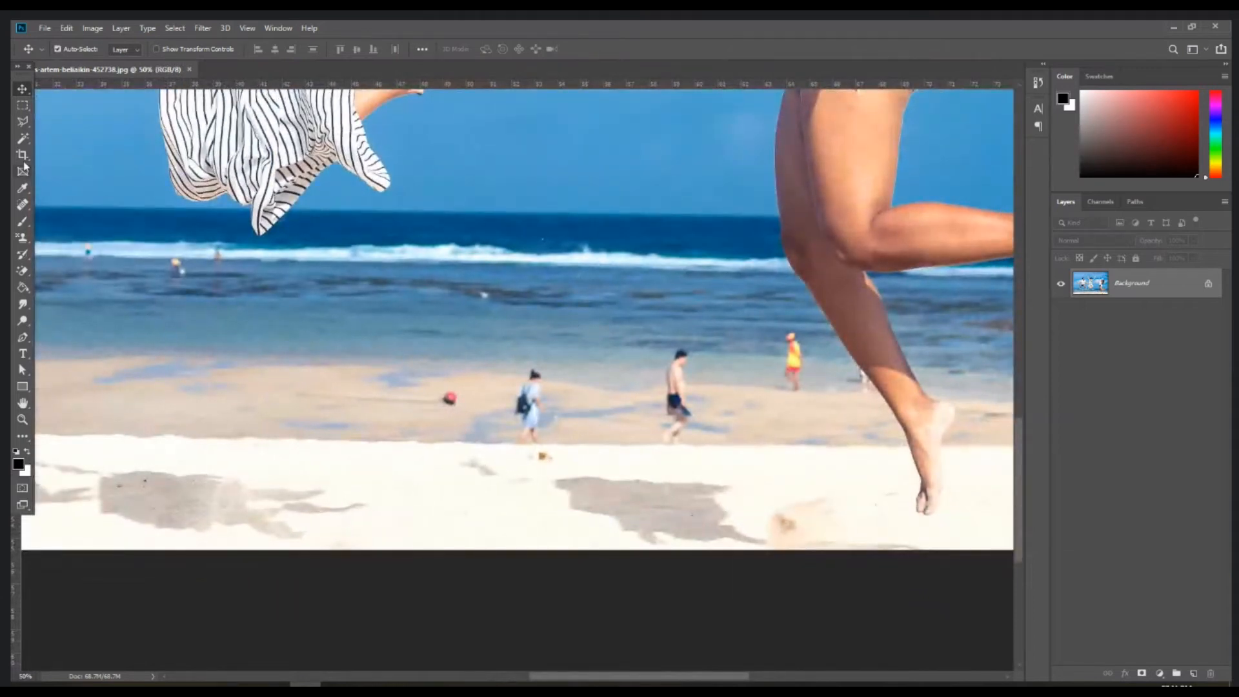
click(23, 121)
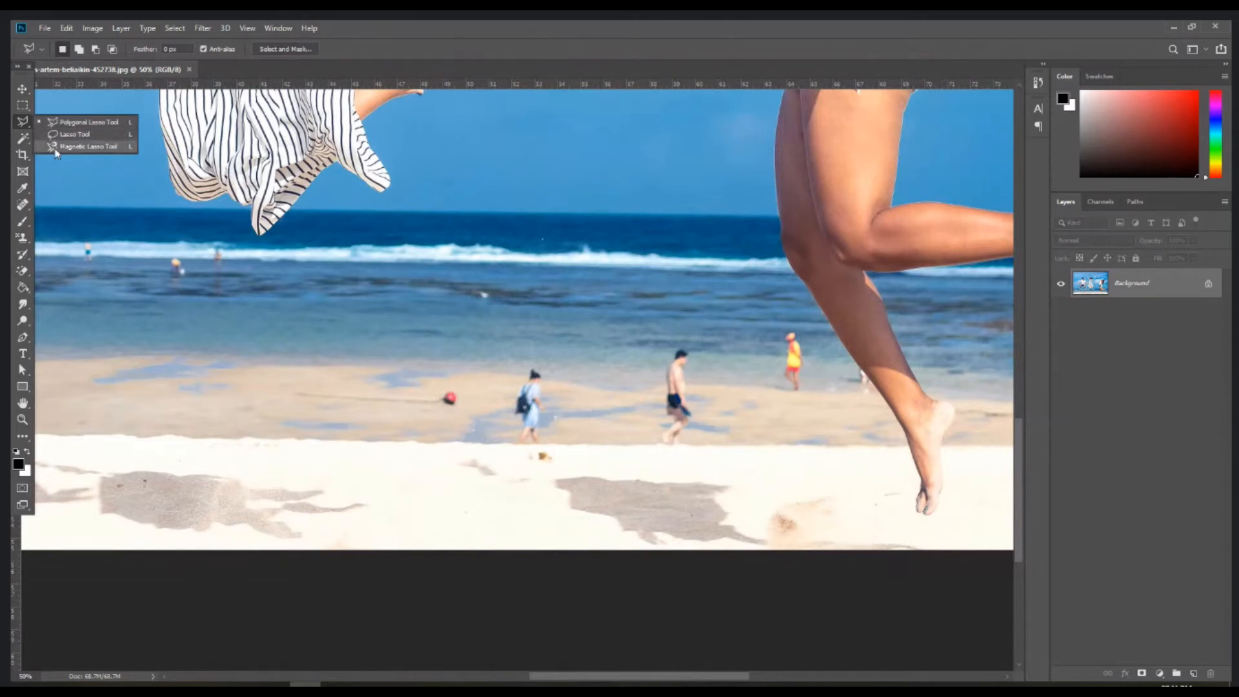
click(23, 337)
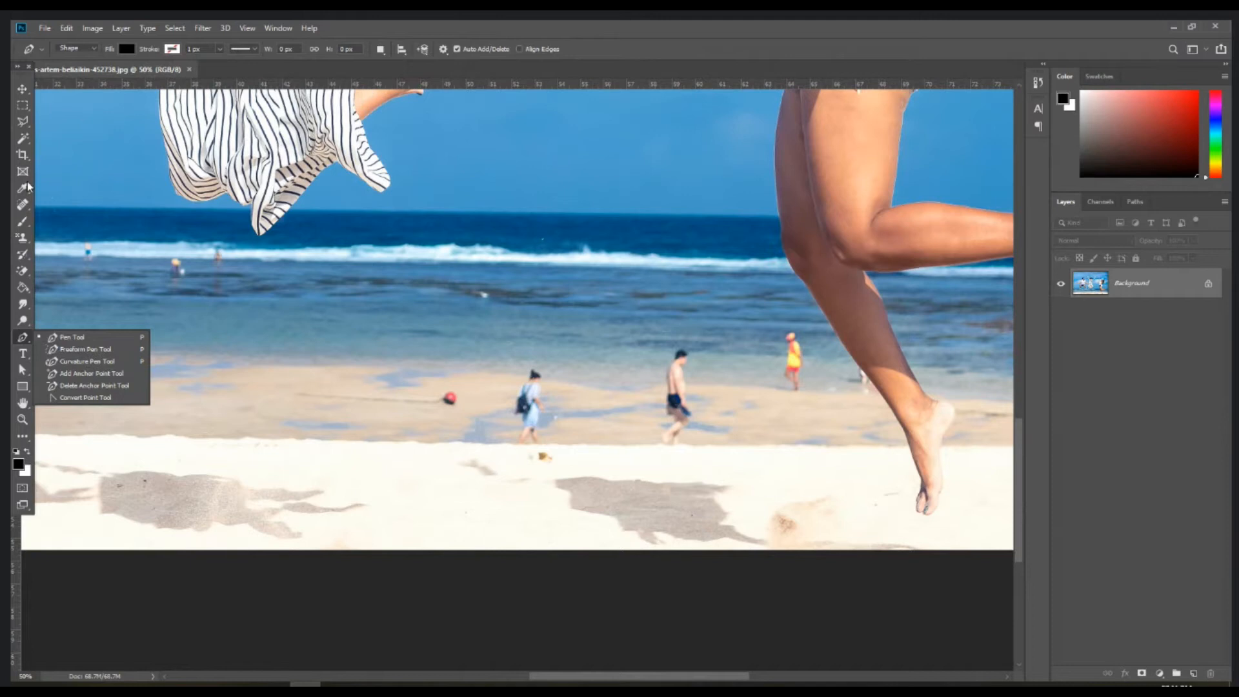
click(23, 138)
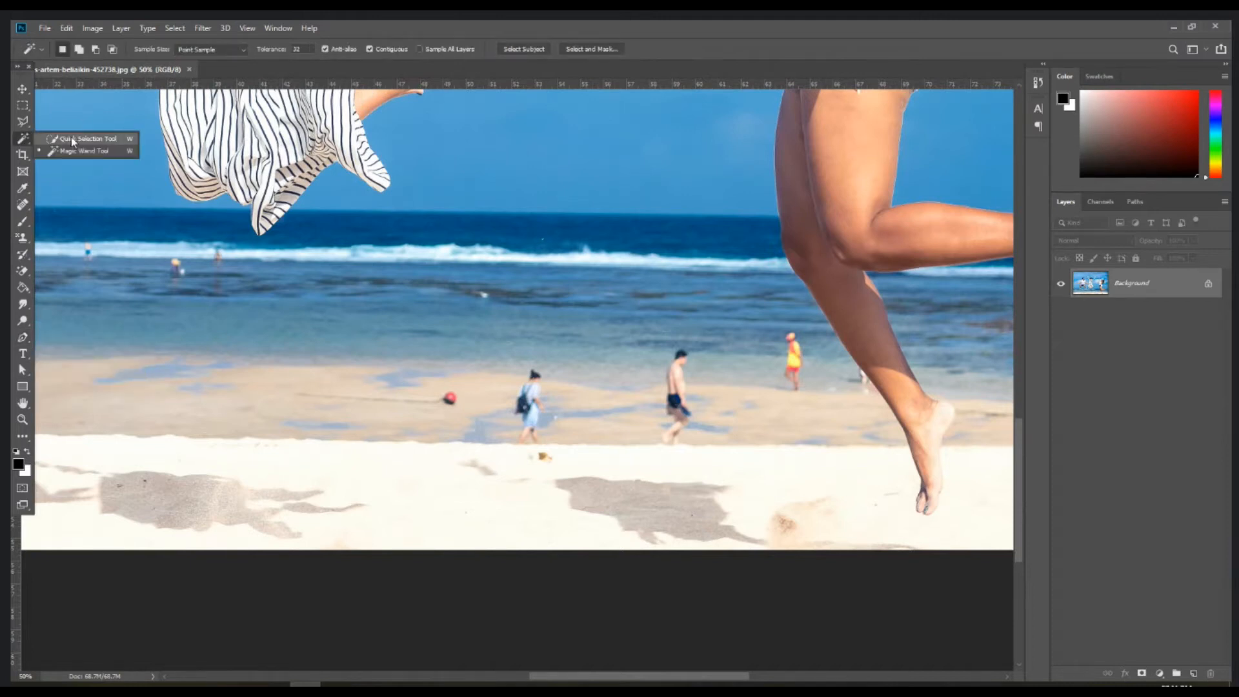
key(l)
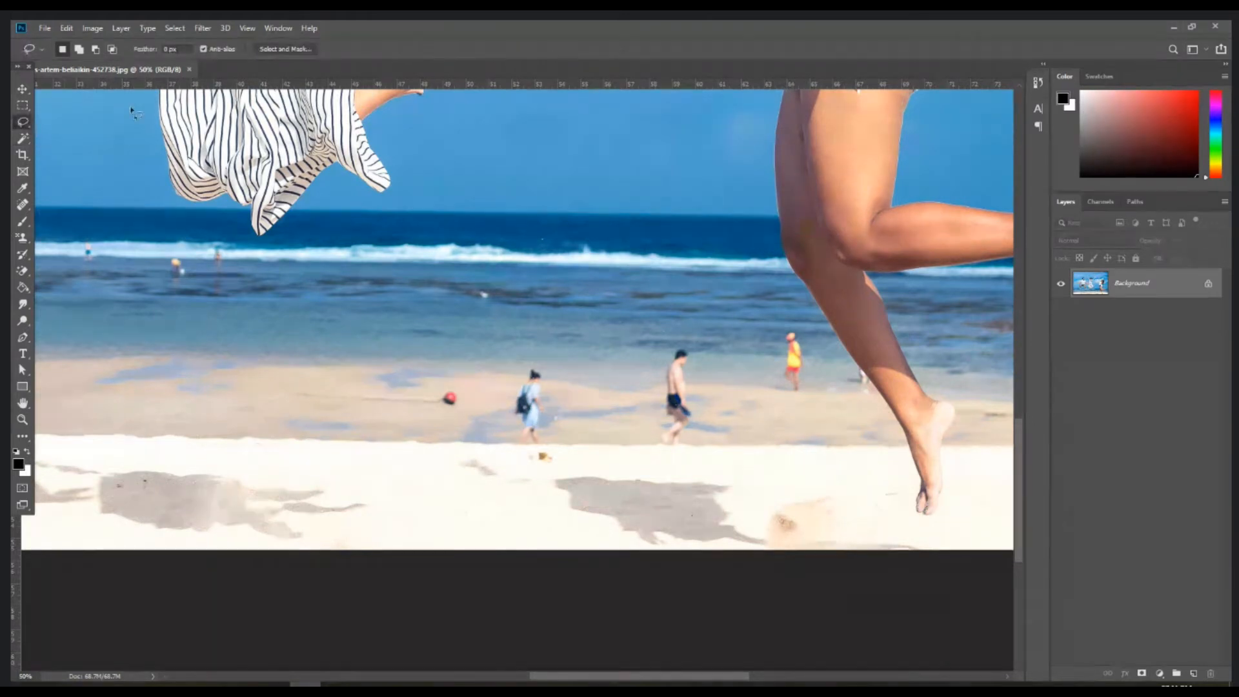
double_click(171, 49)
key(ctrl+plus)
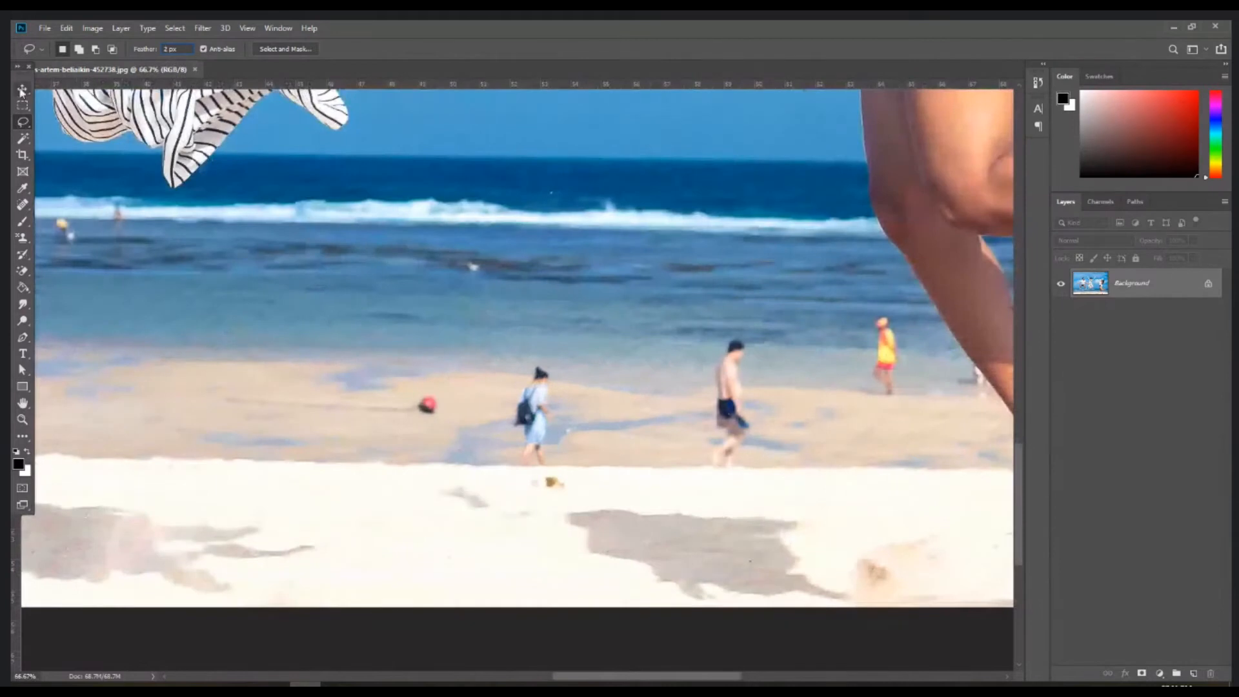
drag(766, 398, 618, 360)
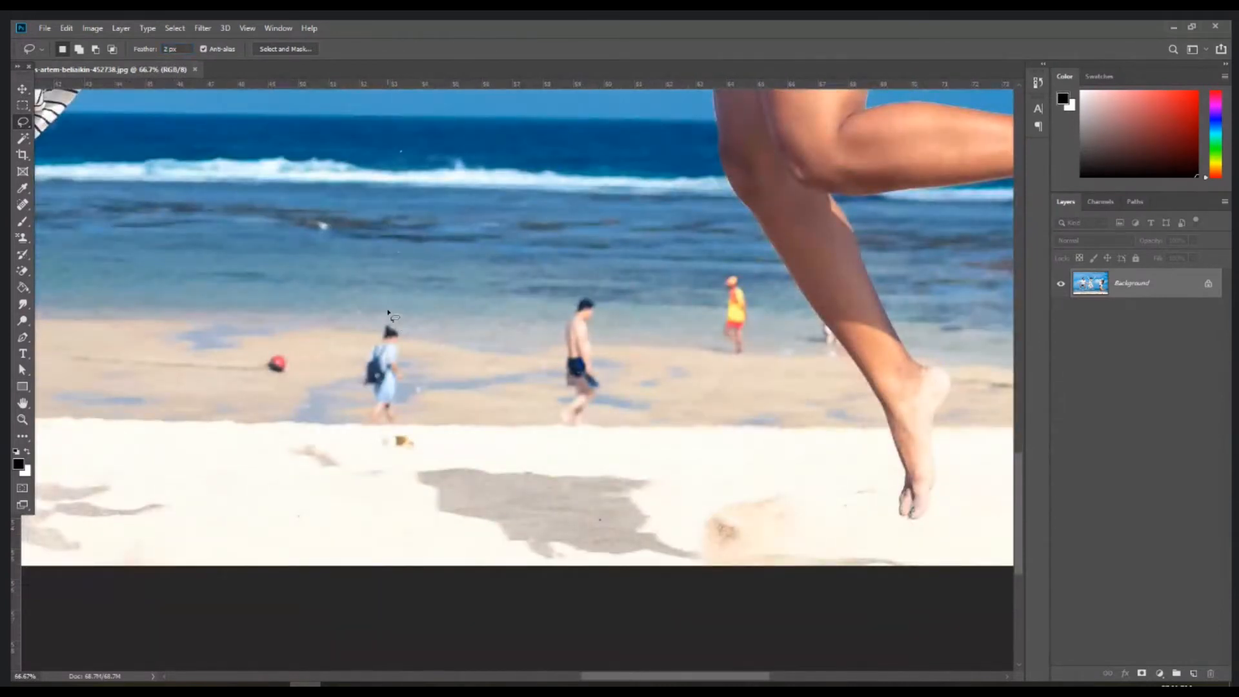
mouse_move(386, 312)
mouse_down()
mouse_move(354, 374)
mouse_move(367, 429)
mouse_move(385, 441)
mouse_move(432, 412)
mouse_move(420, 336)
mouse_move(388, 312)
mouse_up()
Duplicate the Background layer and hide the original
drag(1148, 297, 1196, 672)
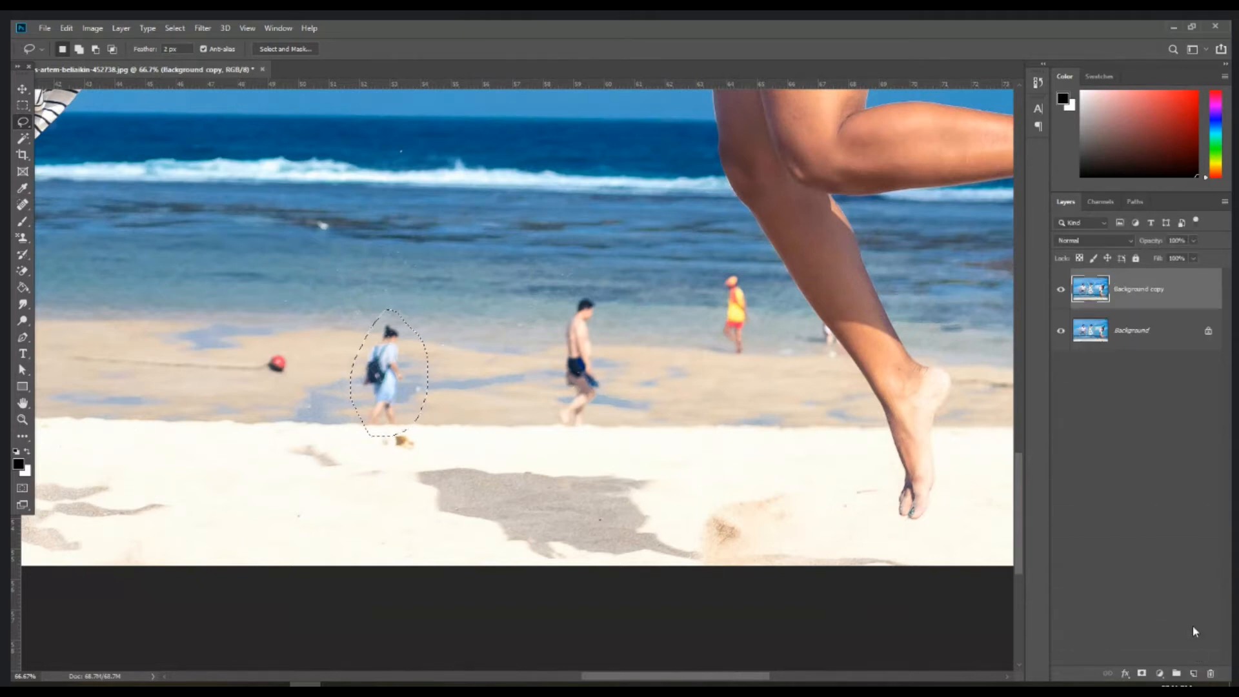
click(1059, 332)
Fill the selection around the person in blue with Content-Aware contents, in Normal mode at 100% opacity
click(93, 27)
mouse_move(66, 30)
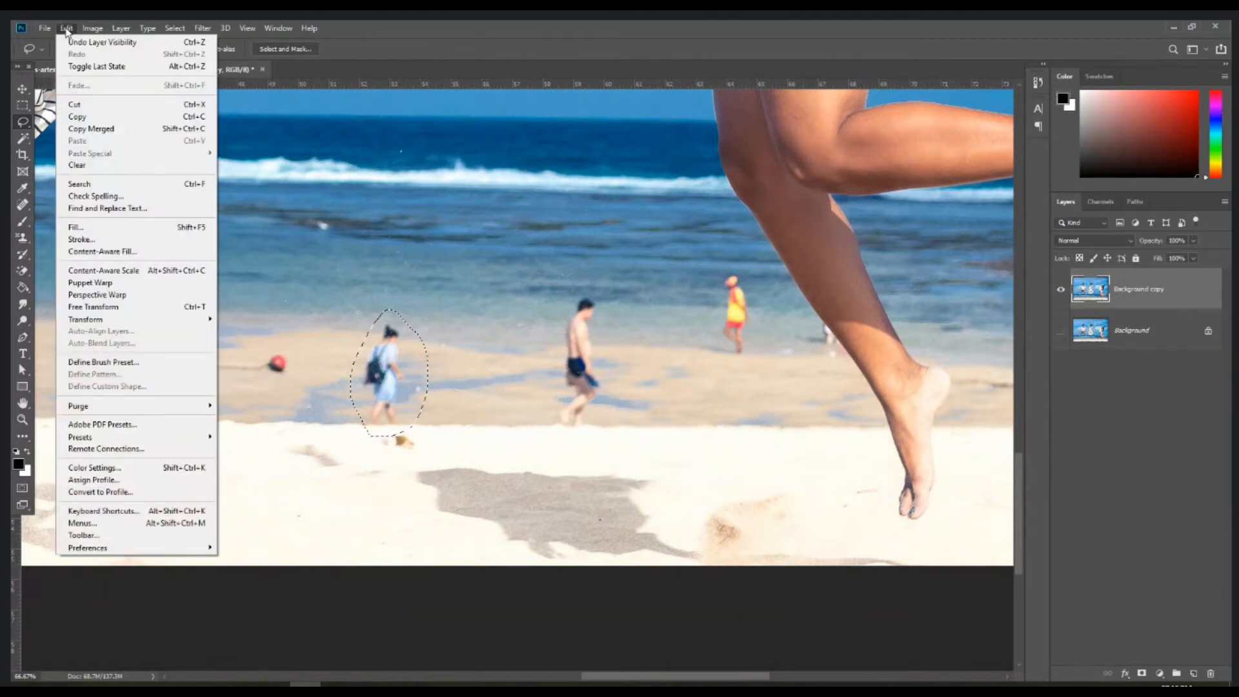
click(92, 228)
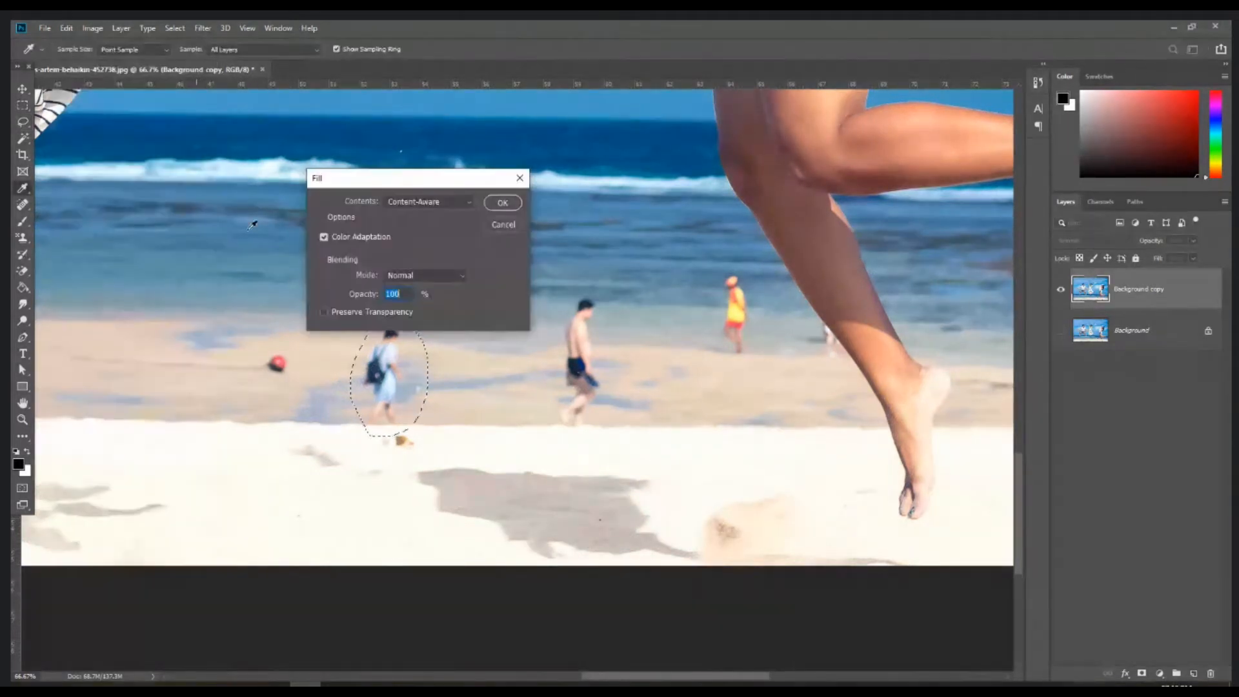
drag(335, 178, 284, 231)
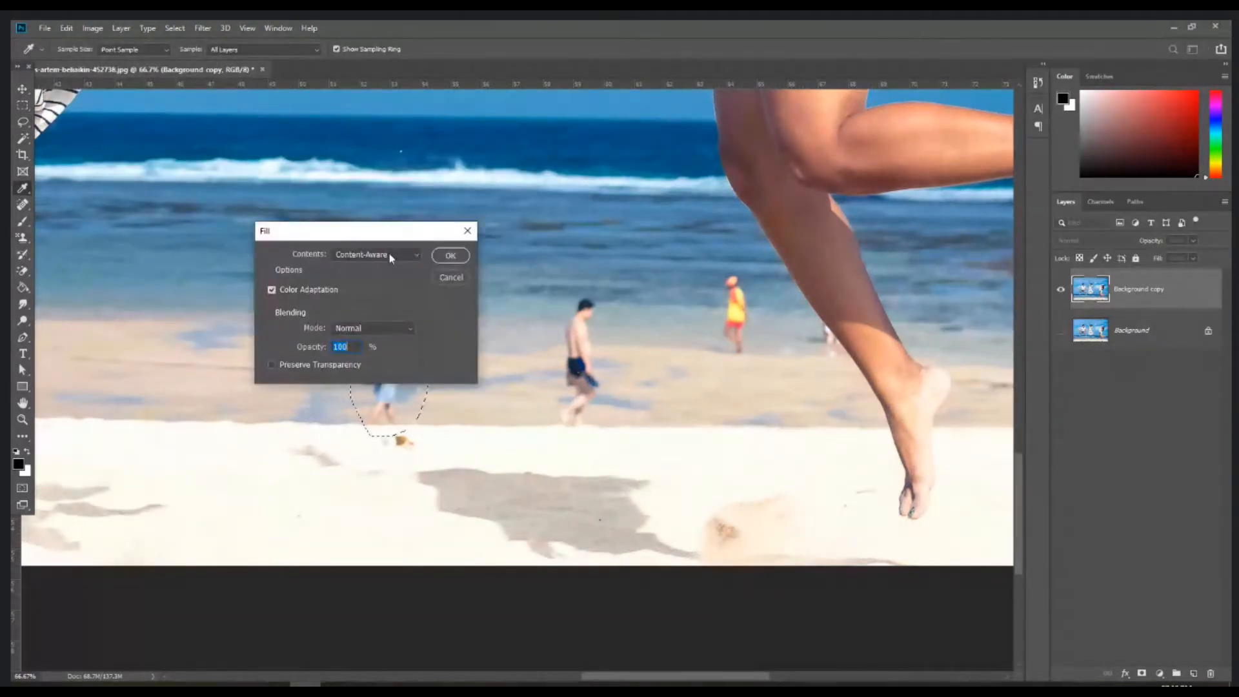
click(387, 254)
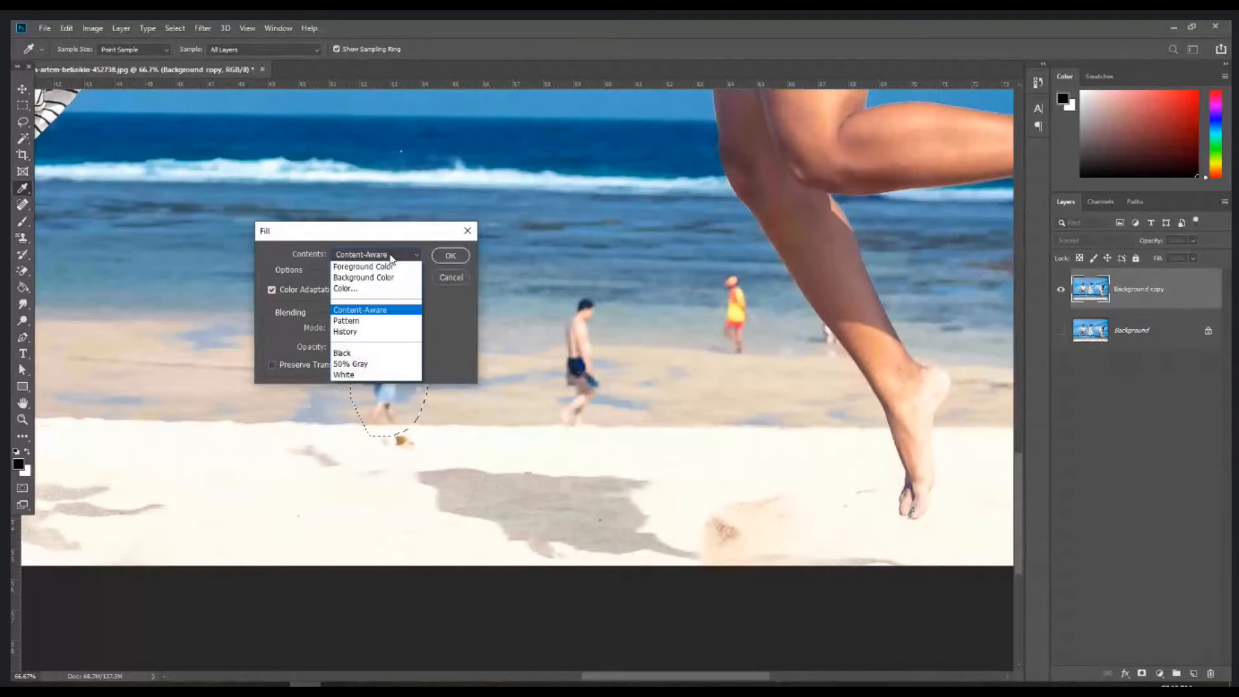
click(380, 312)
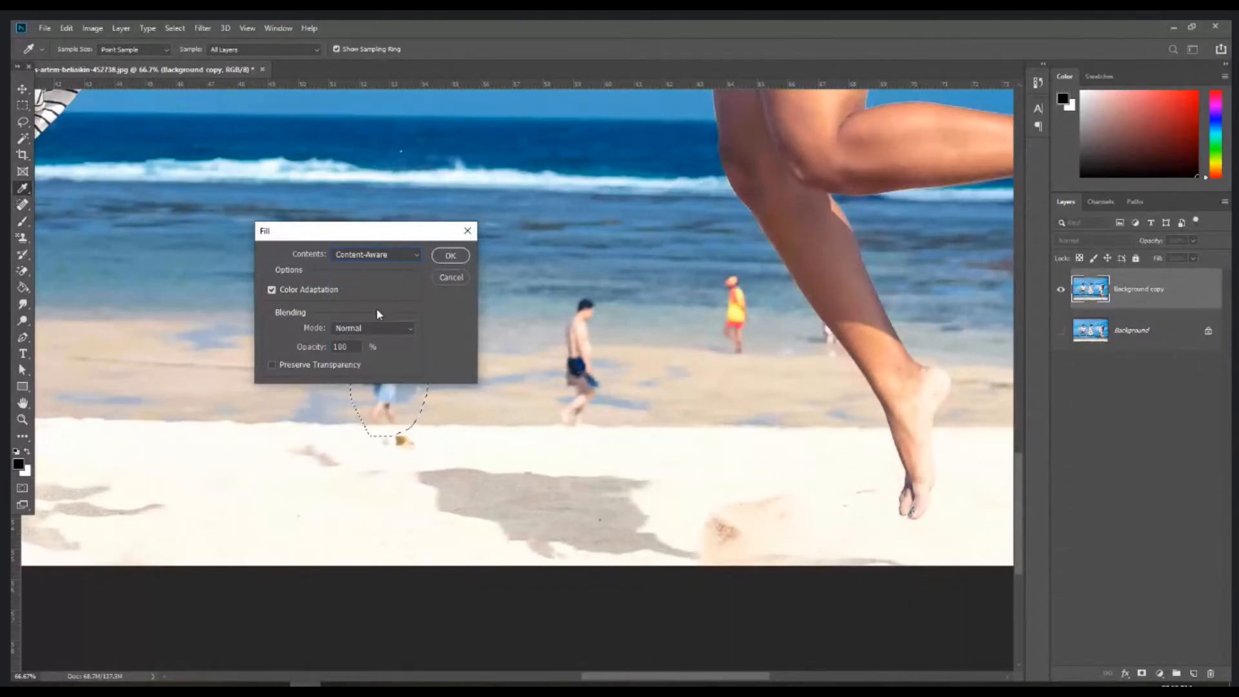
click(450, 255)
Lasso the shirtless man walking on the beach and remove him with a Content-Aware fill
key(l)
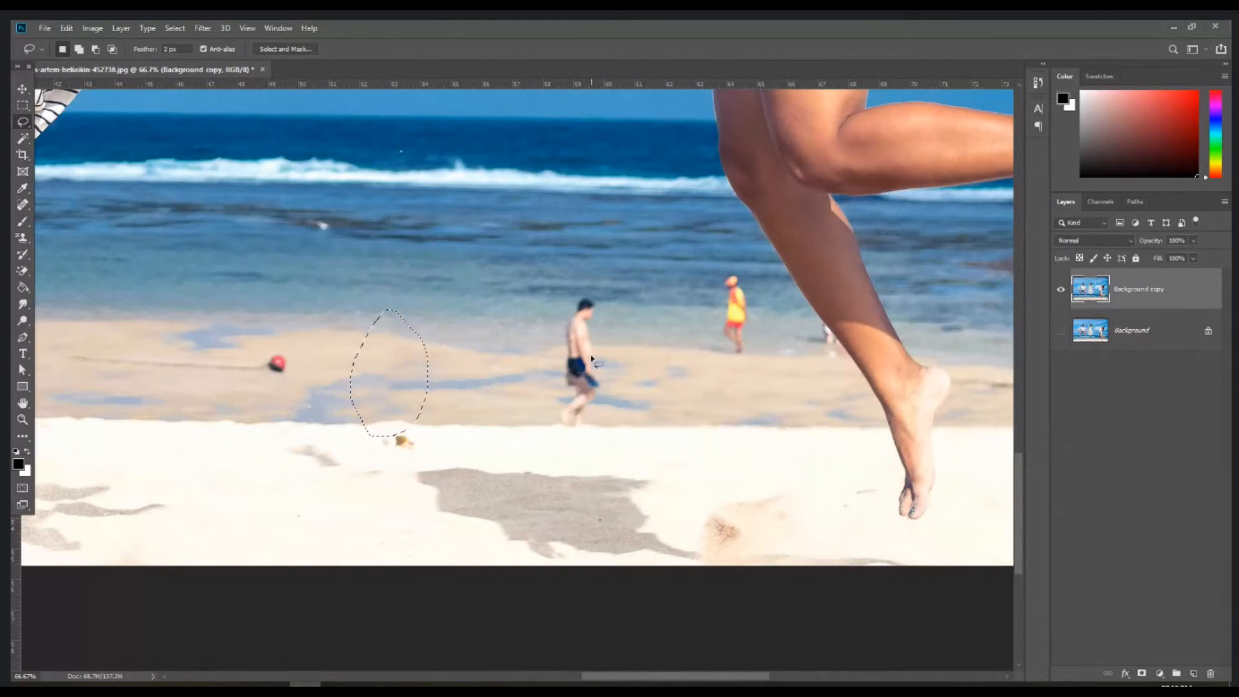
mouse_move(588, 284)
mouse_down()
mouse_move(549, 354)
mouse_move(561, 432)
mouse_move(590, 435)
mouse_move(613, 390)
mouse_move(608, 305)
mouse_move(589, 285)
mouse_up()
click(67, 29)
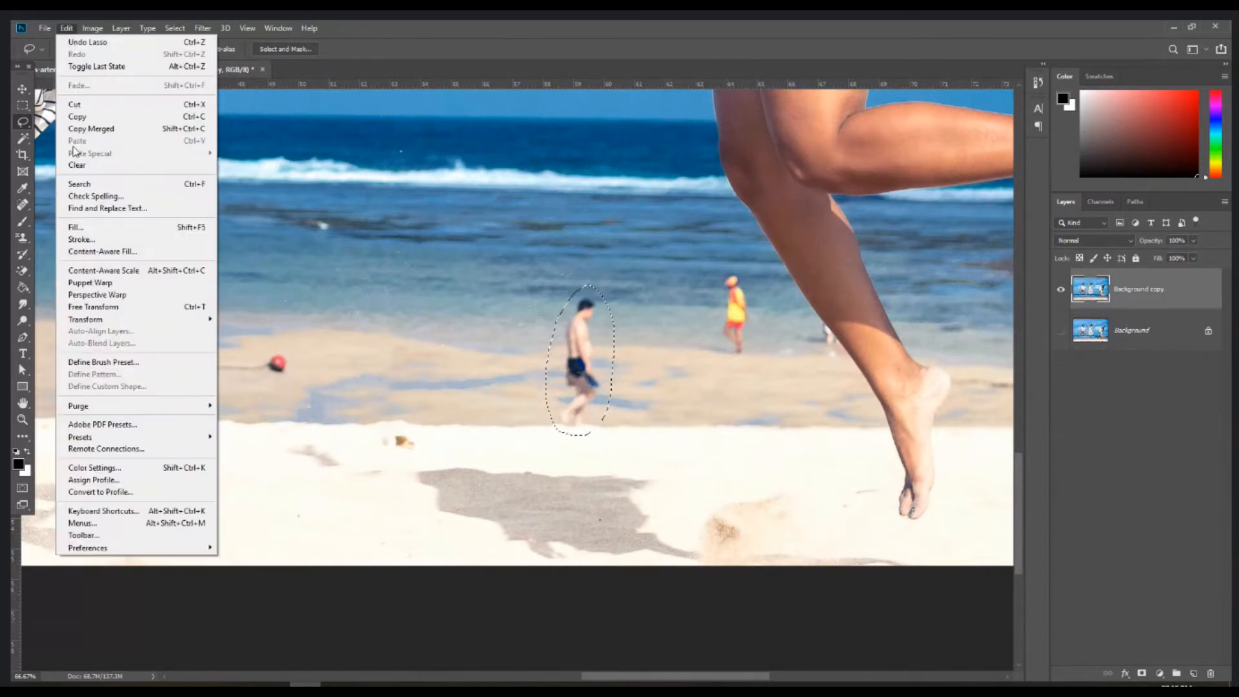
click(104, 224)
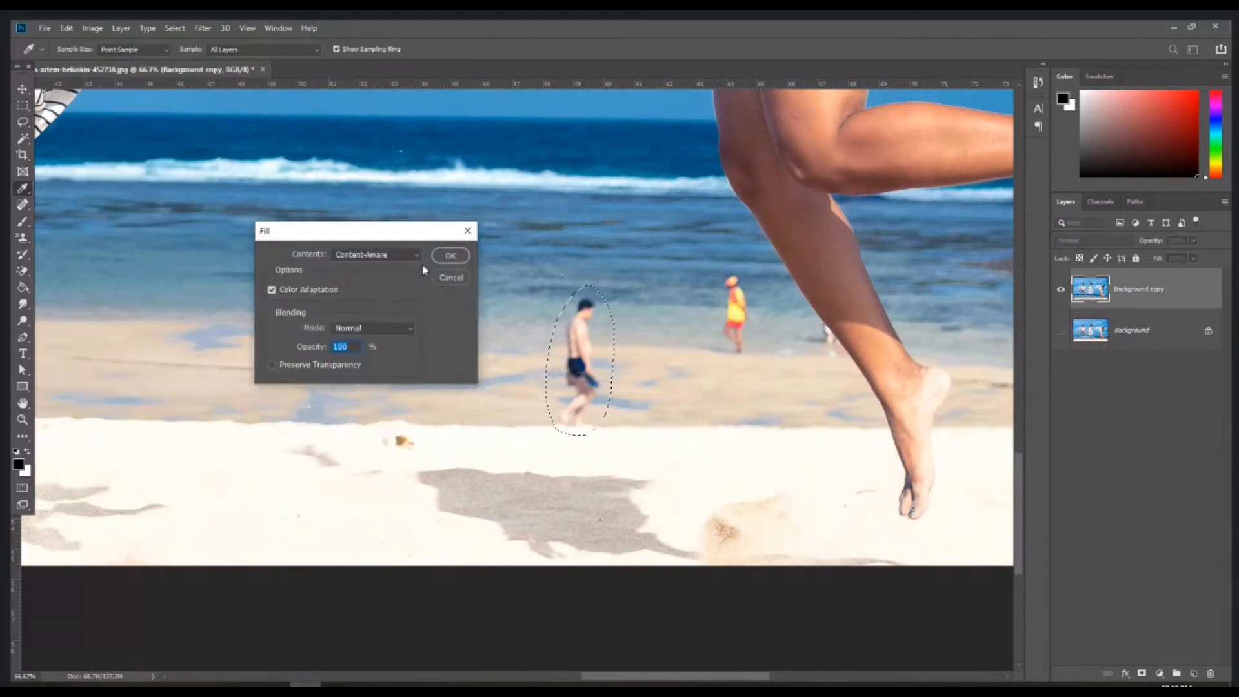
click(449, 255)
Lasso the person in yellow at the water's edge and remove them with a Content-Aware fill
mouse_move(720, 265)
mouse_down()
mouse_move(718, 349)
mouse_move(739, 365)
mouse_move(755, 351)
mouse_move(760, 287)
mouse_move(717, 263)
mouse_up()
click(83, 26)
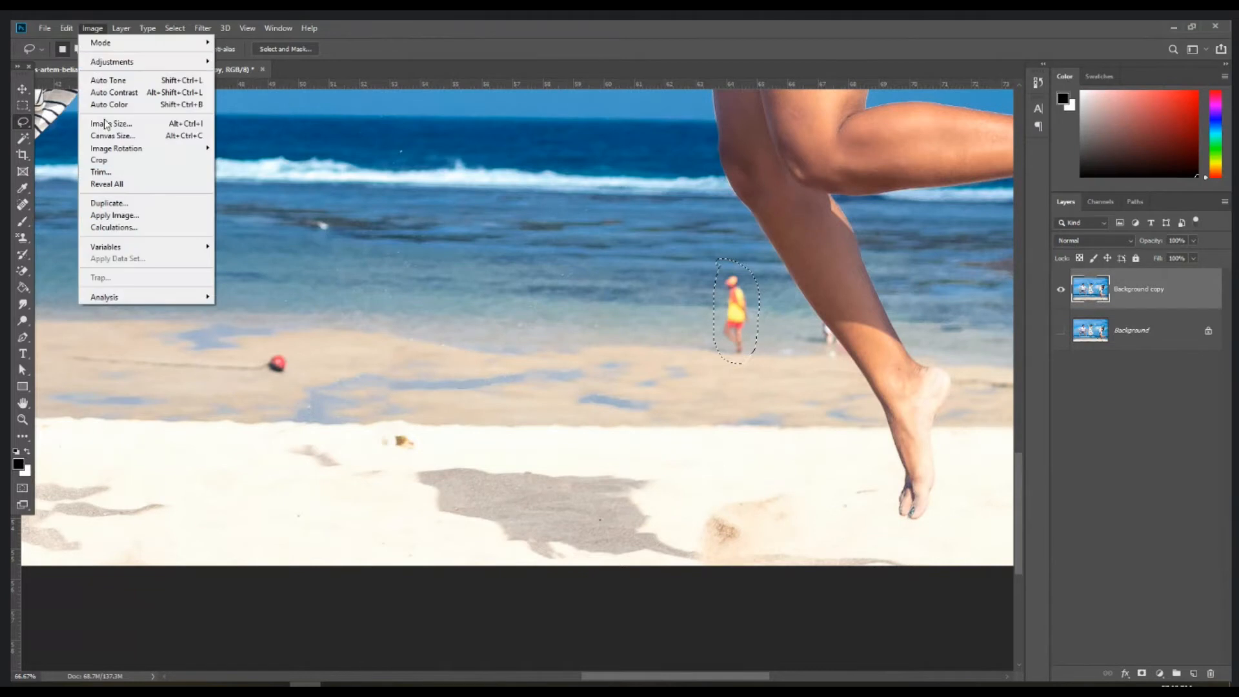
mouse_move(66, 28)
click(76, 227)
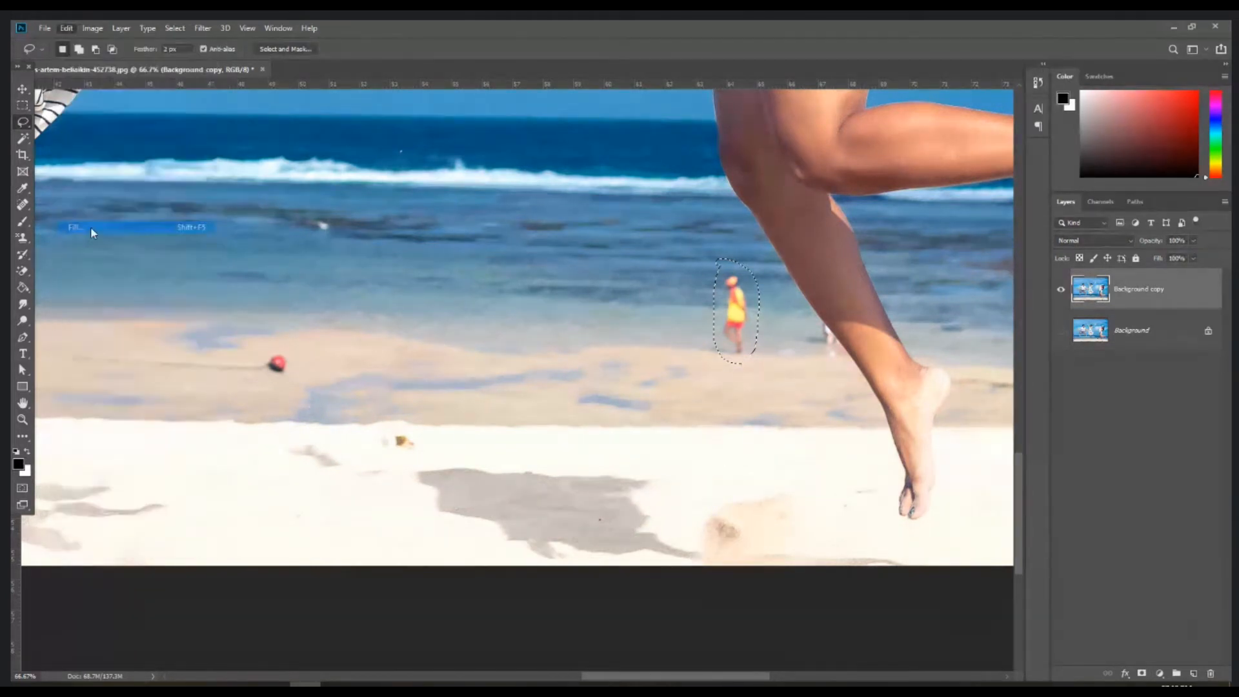
key(Return)
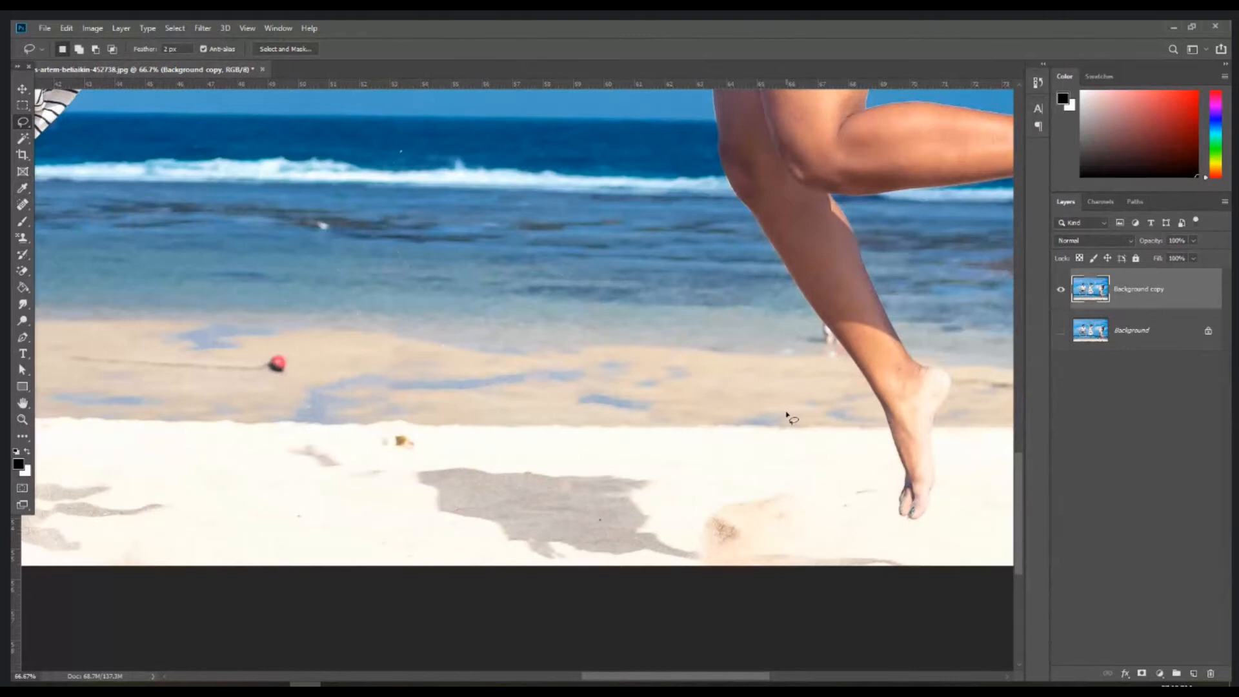
Show the Background layer again and toggle the Background copy's visibility to compare the retouched image with the original
scroll(788, 416, down, 5)
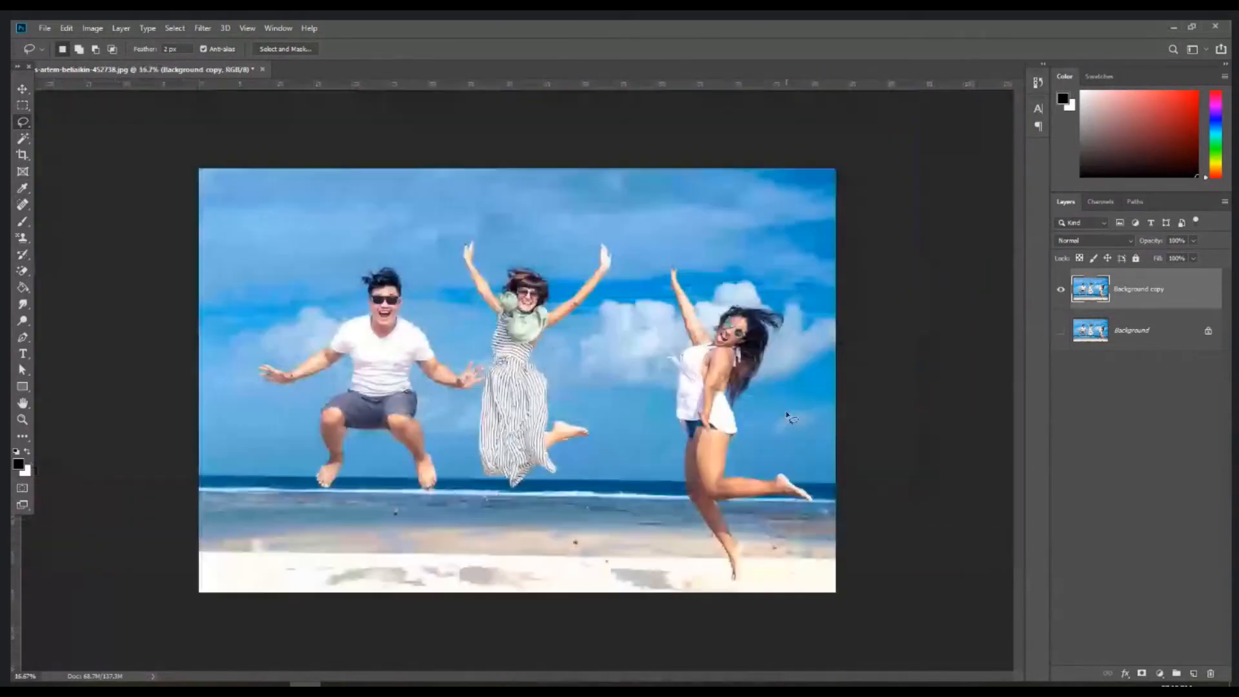
click(1060, 330)
click(1059, 291)
click(1059, 292)
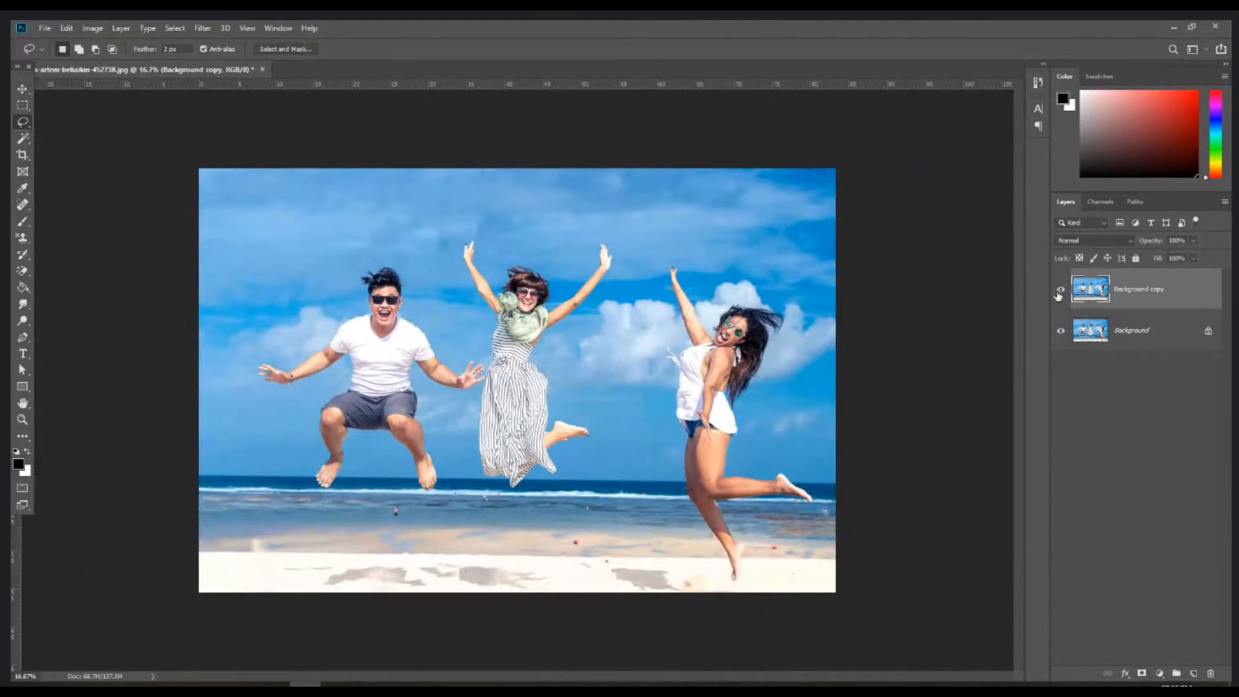
Lasso the jumping woman in the striped dress, remove her with a Content-Aware fill, and clear the selection
key(ctrl+plus)
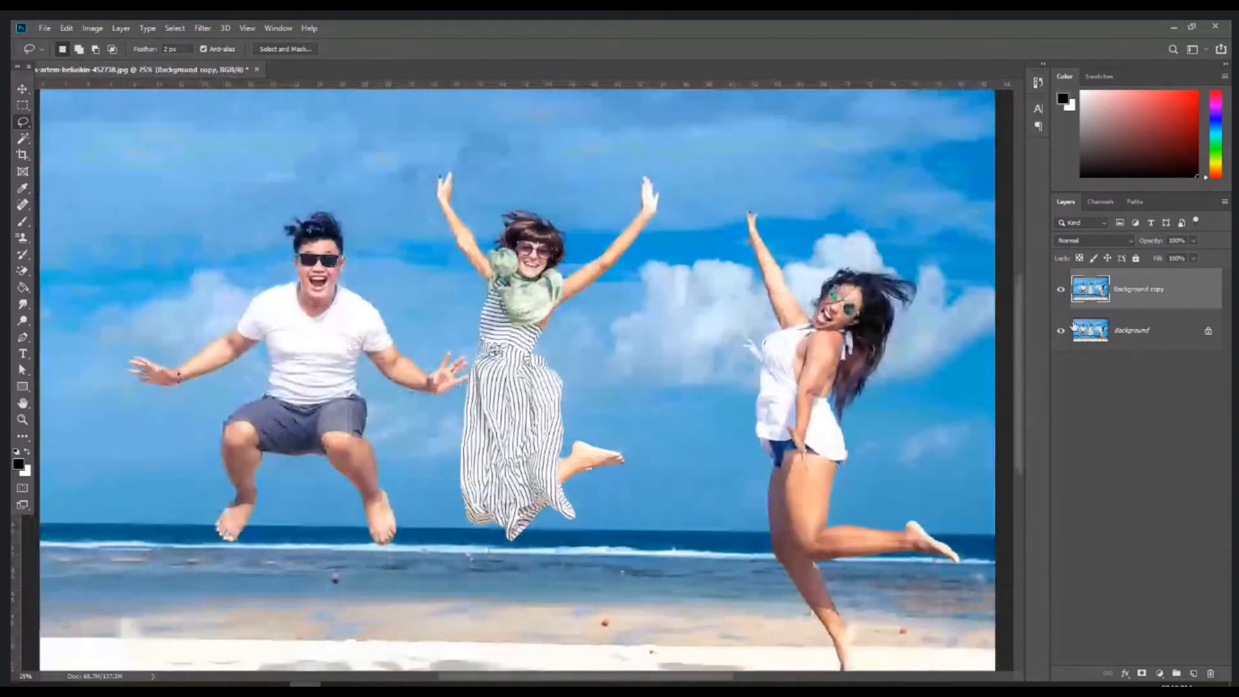
drag(547, 365, 521, 353)
mouse_move(408, 156)
mouse_down()
mouse_move(448, 299)
mouse_move(432, 512)
mouse_move(480, 542)
mouse_move(548, 522)
mouse_move(576, 466)
mouse_move(596, 461)
mouse_move(585, 426)
mouse_move(545, 418)
mouse_move(544, 375)
mouse_move(519, 337)
mouse_move(639, 195)
mouse_move(628, 158)
mouse_move(547, 254)
mouse_move(529, 198)
mouse_move(481, 188)
mouse_move(462, 224)
mouse_move(437, 200)
mouse_move(413, 155)
mouse_up()
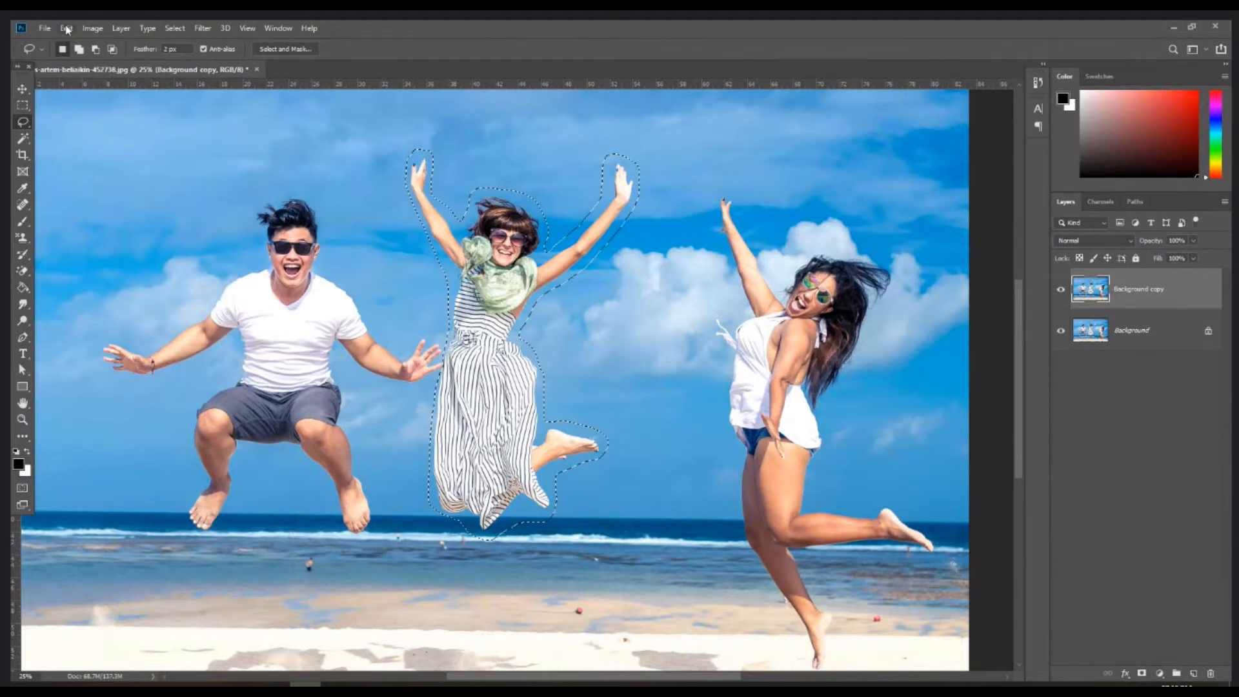
click(67, 28)
click(77, 227)
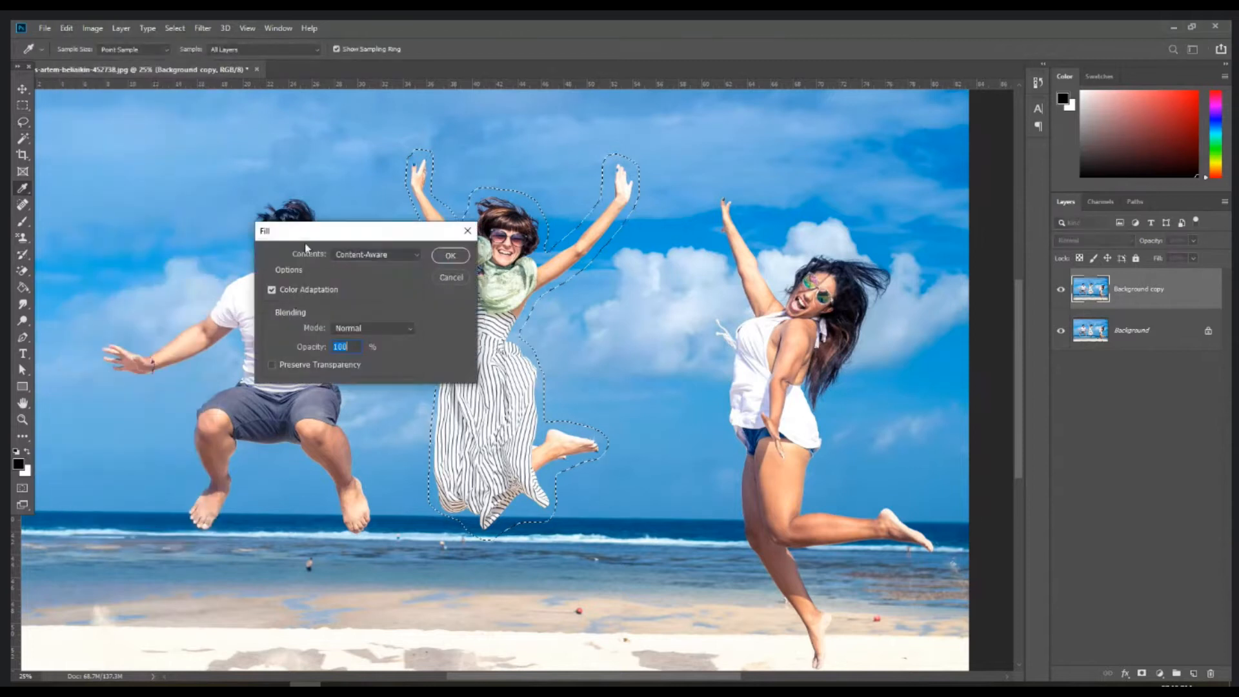
click(452, 257)
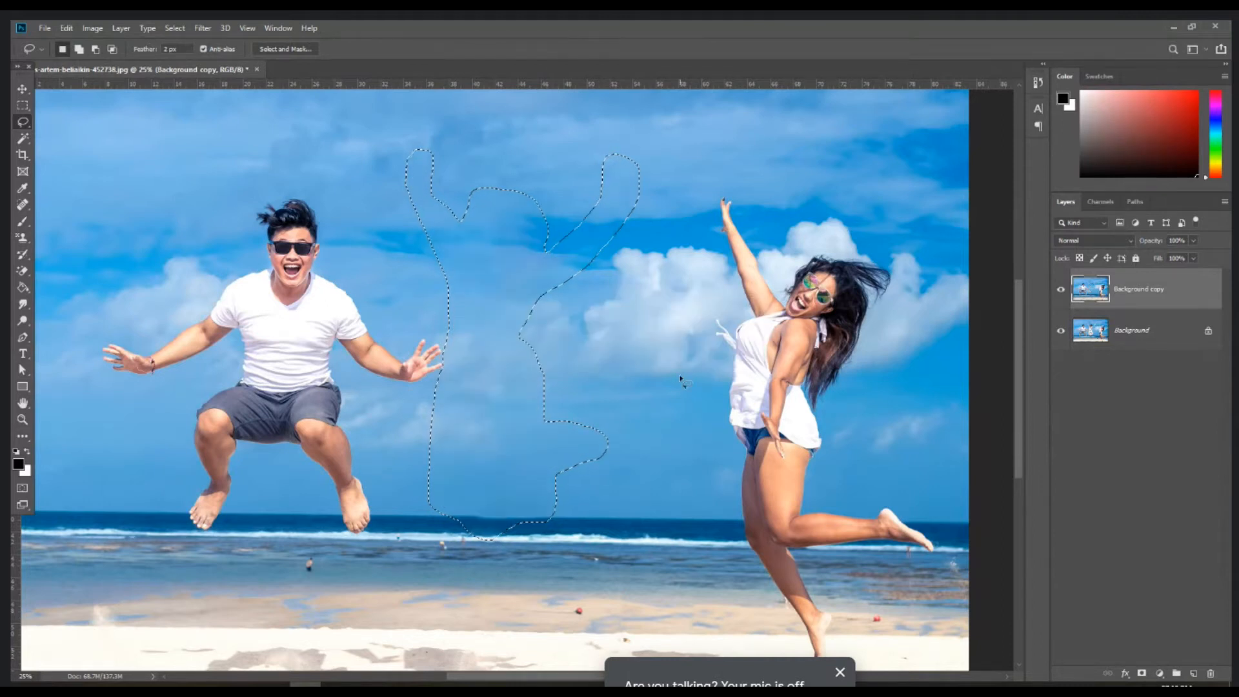
click(549, 336)
key(ctrl+minus)
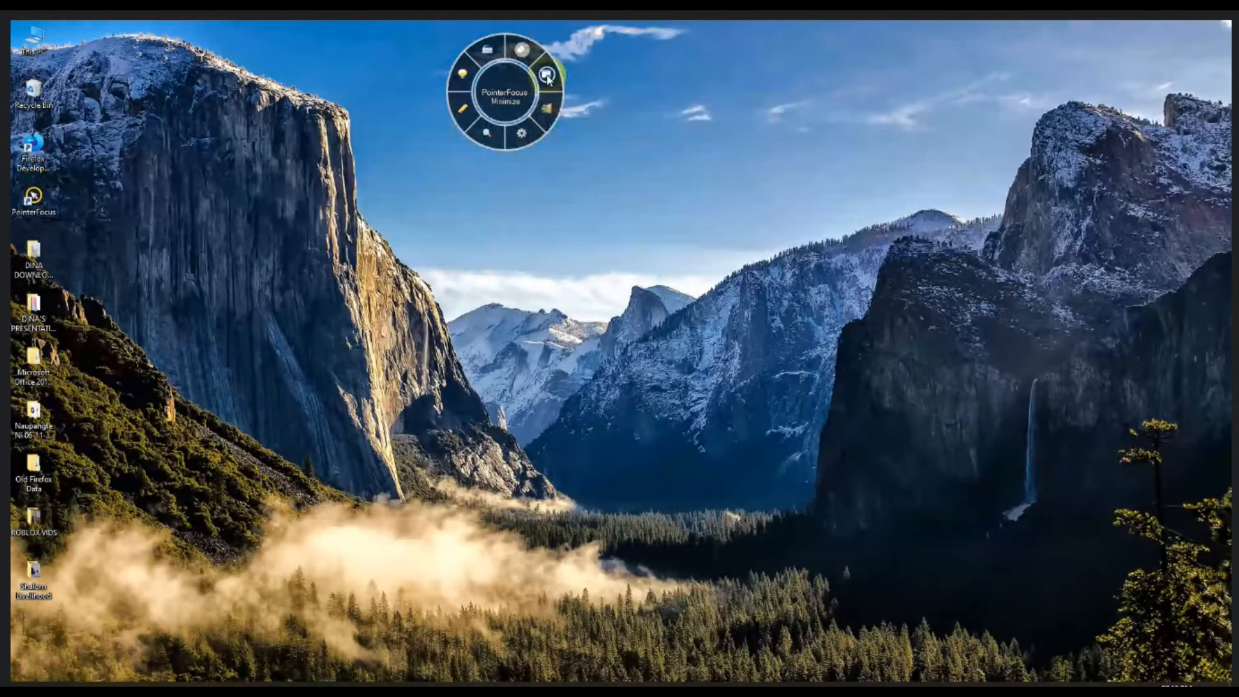
click(547, 77)
click(305, 690)
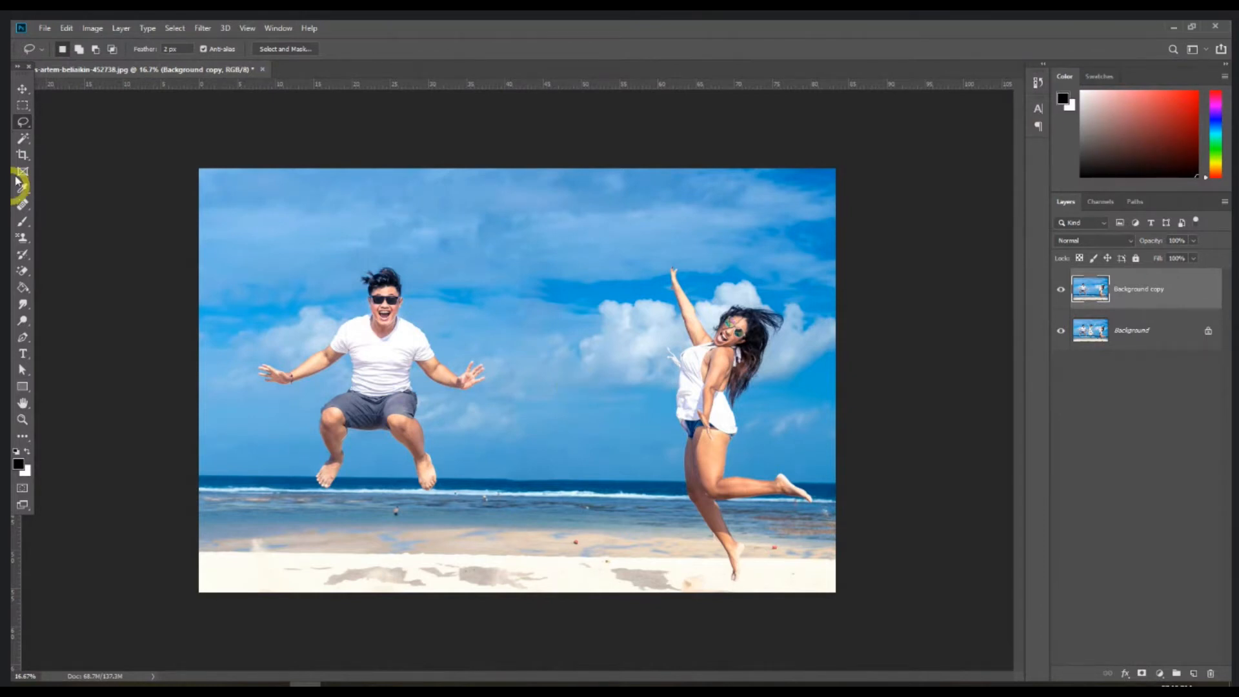
Open the Liquify filter on the Background copy layer to reshape the woman in the white top
click(23, 89)
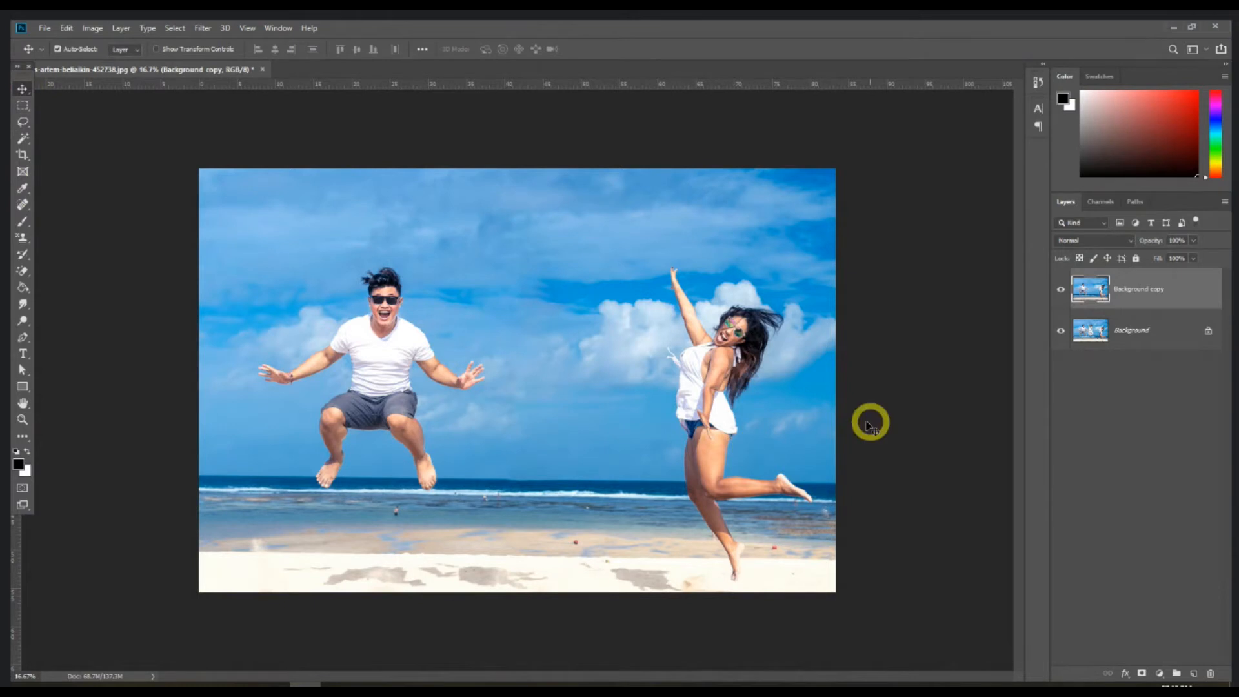
key(ctrl+plus)
key(ctrl+plus)
drag(867, 429, 533, 390)
key(ctrl+plus)
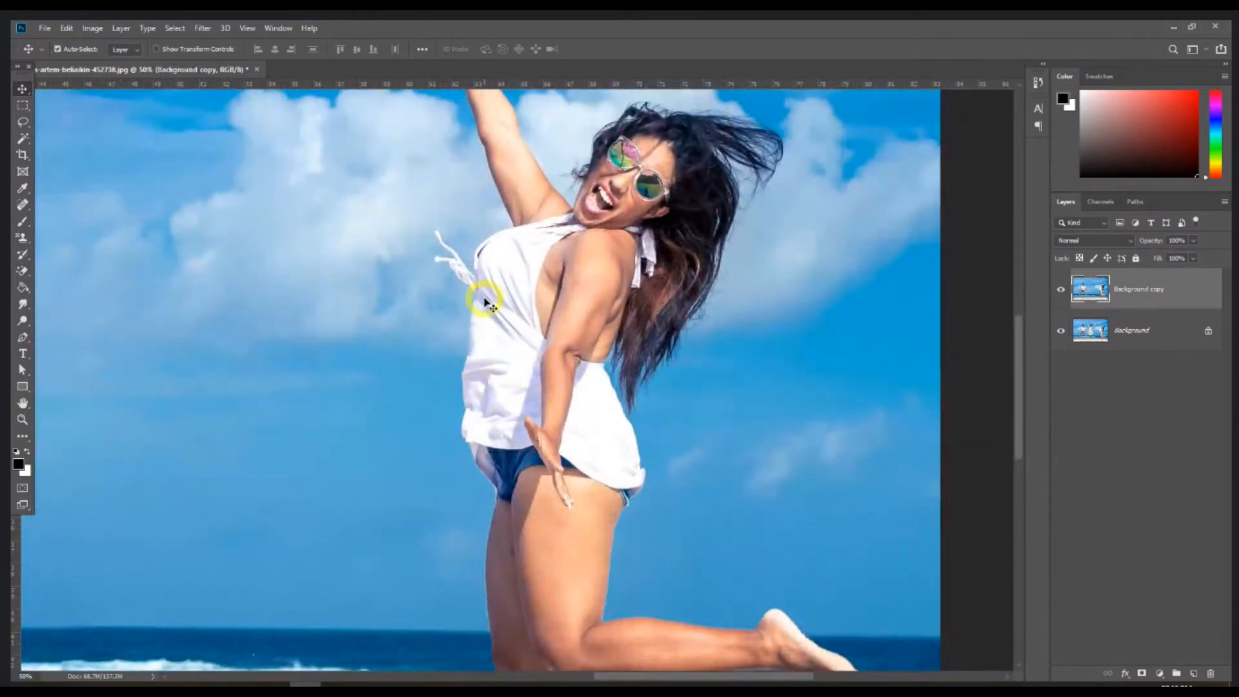
scroll(486, 301, down, 1)
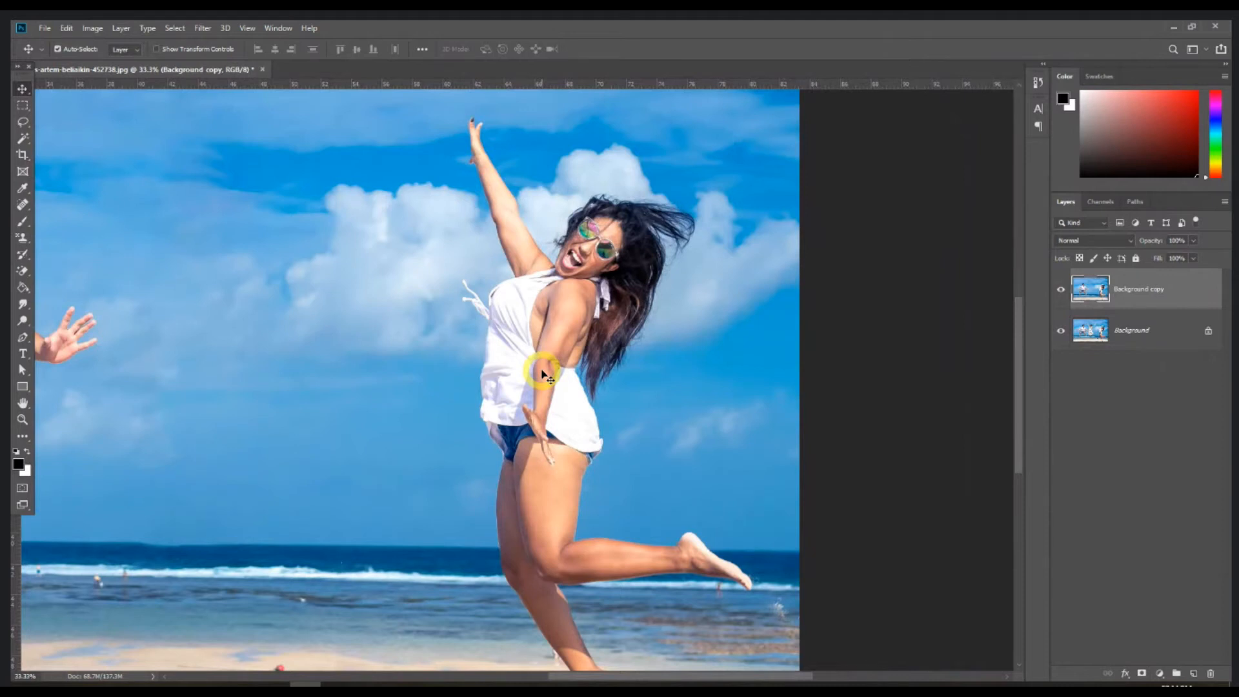
scroll(544, 374, up, 1)
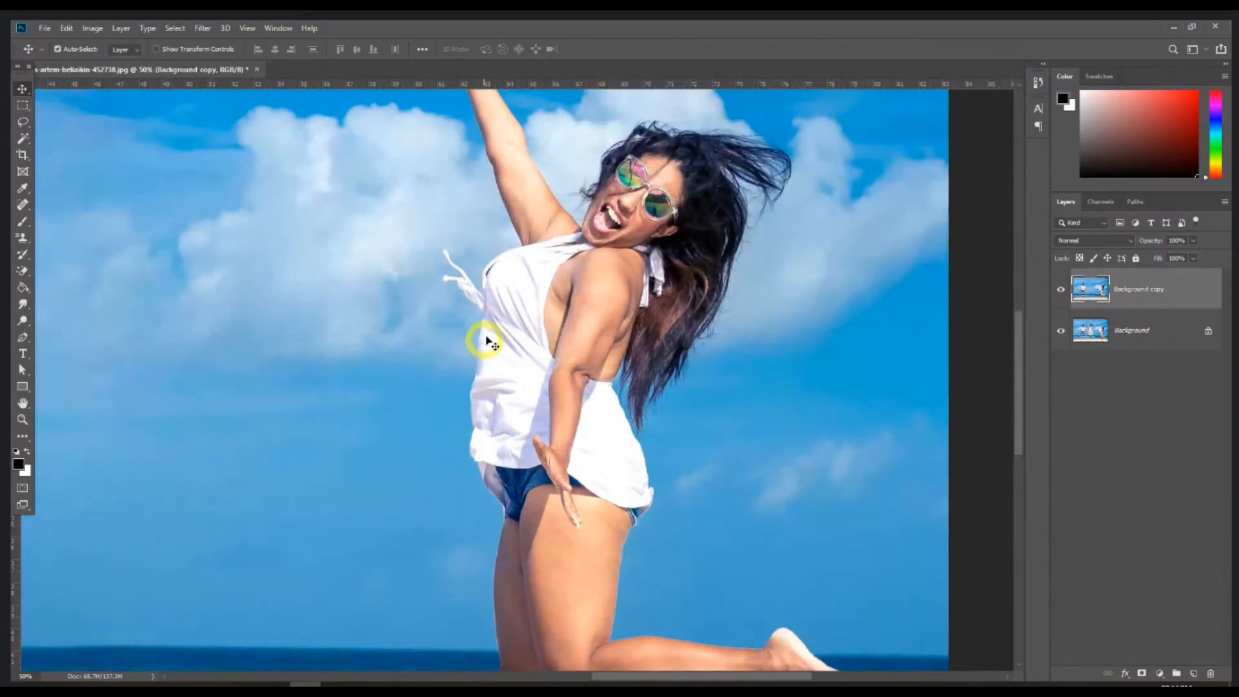
click(202, 30)
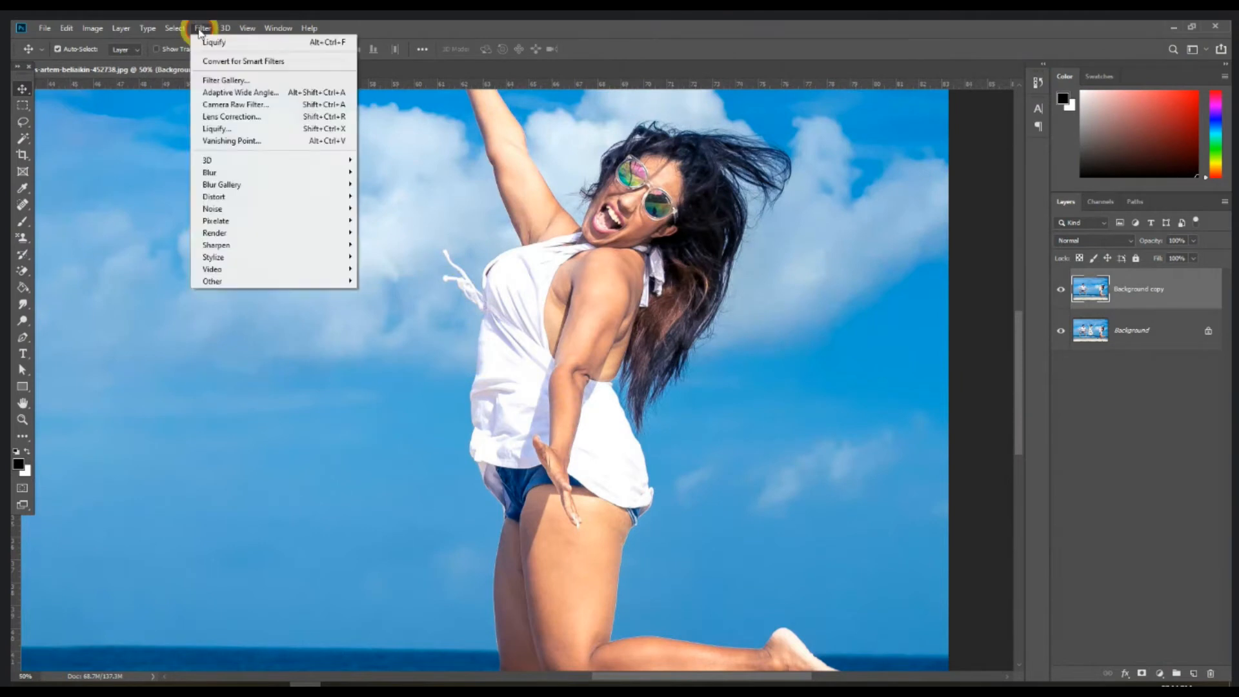
click(214, 129)
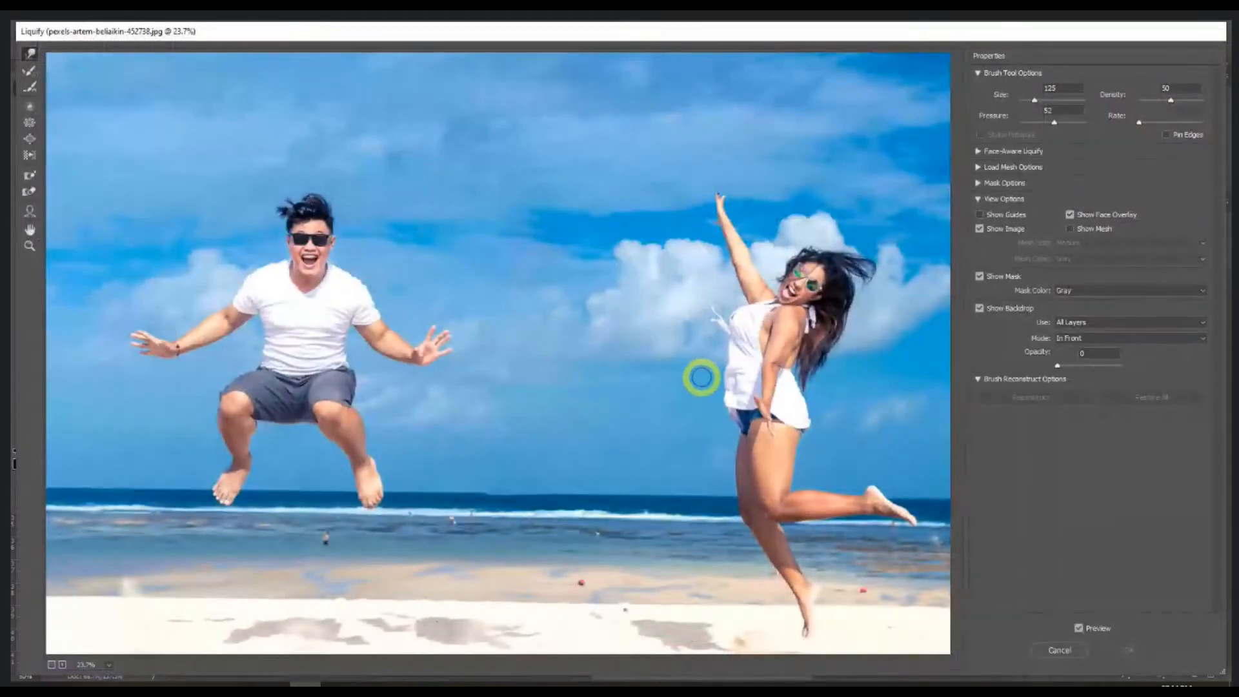
Frame the woman's torso in Liquify and reduce the brush size to 90
key(ctrl+plus)
key(ctrl+plus)
key(ctrl+plus)
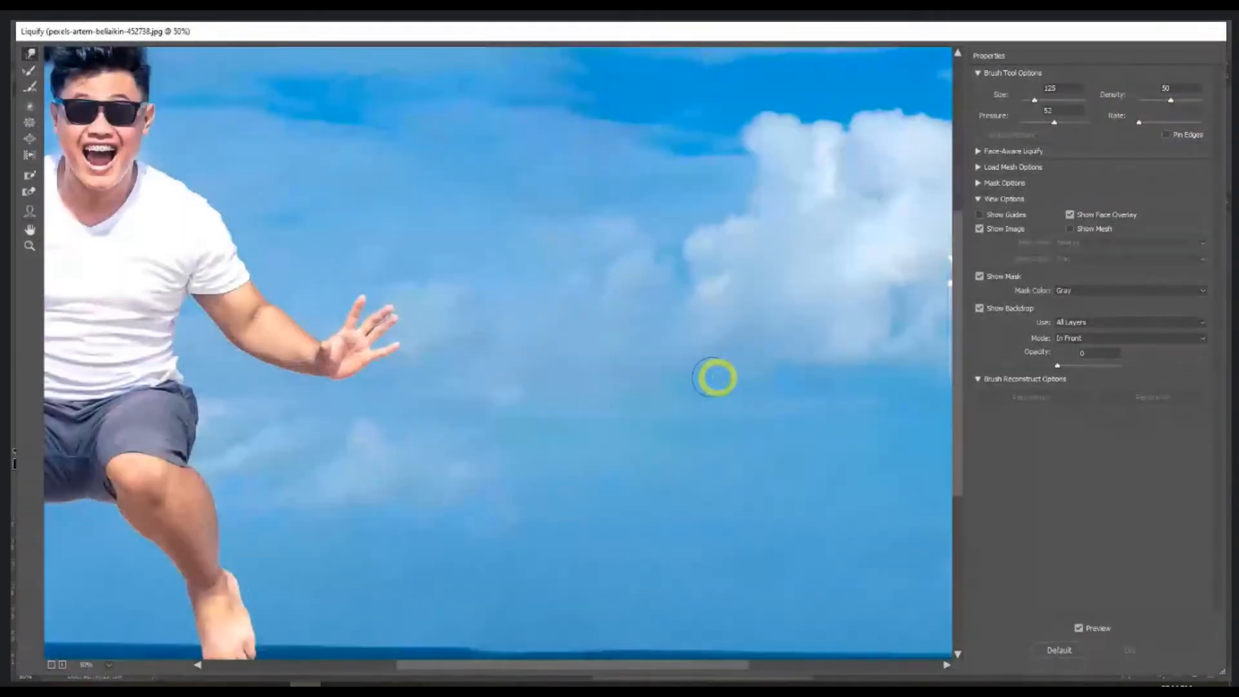
drag(858, 383, 353, 383)
key(ctrl+plus)
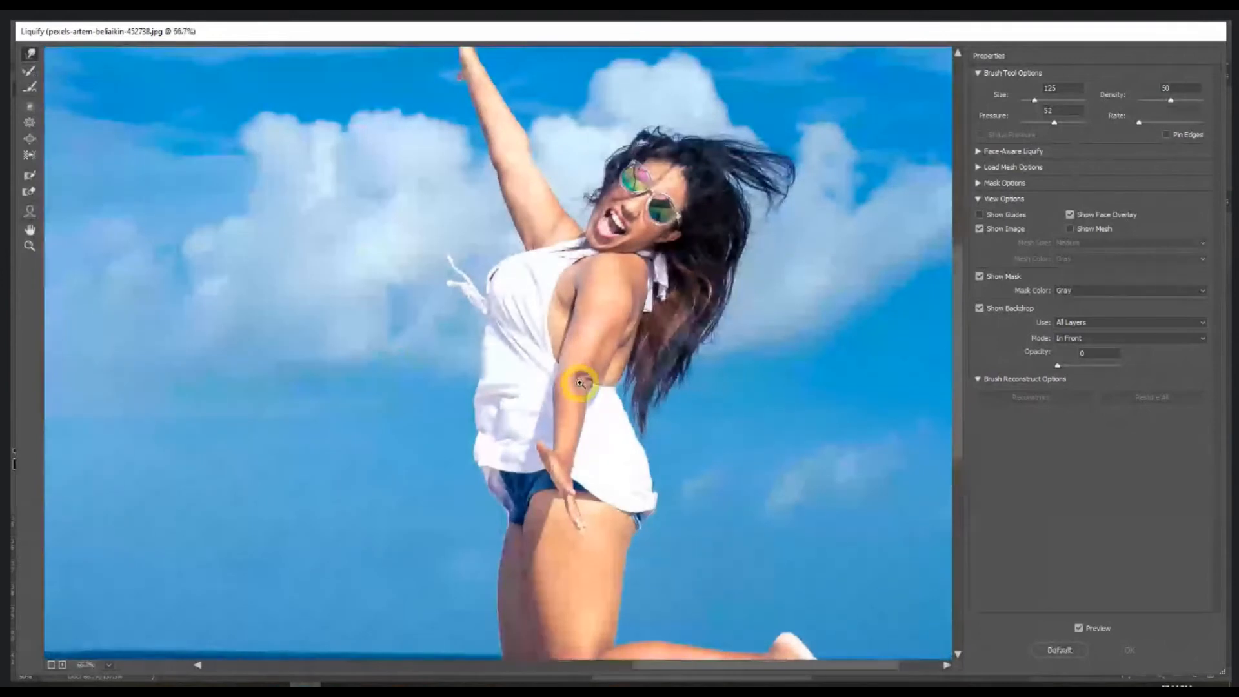
key(ctrl+plus)
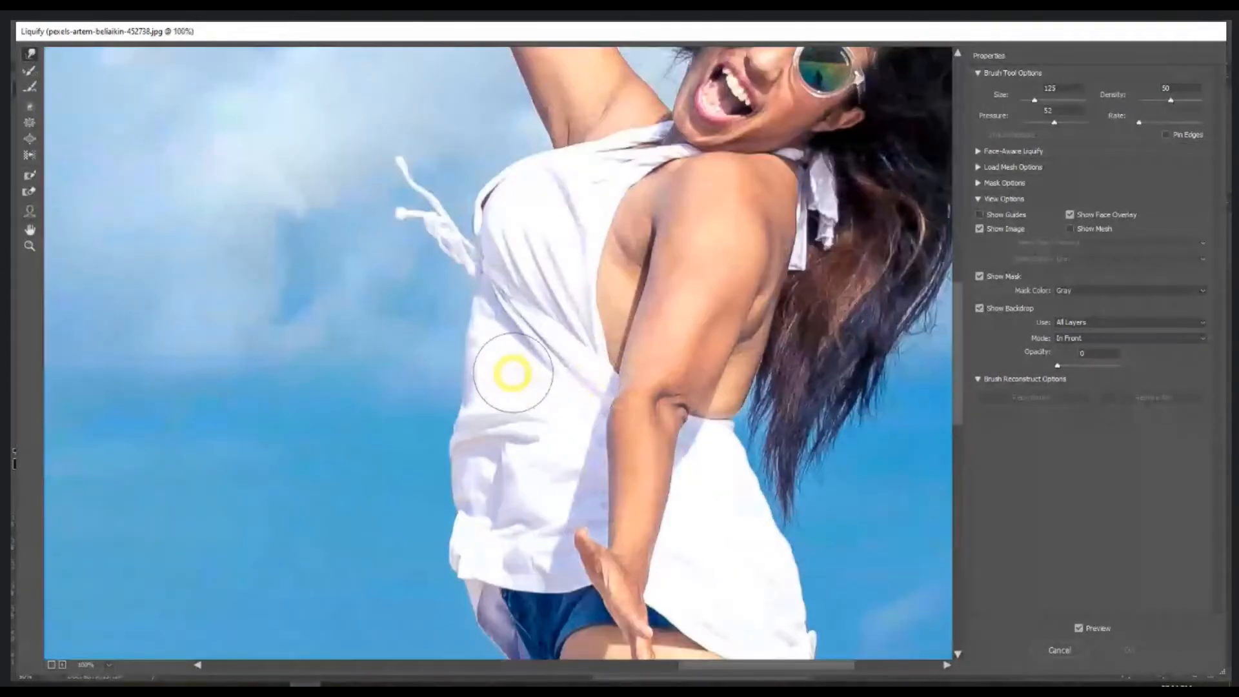
key(bracketleft)
key(bracketleft)
key(bracketleft)
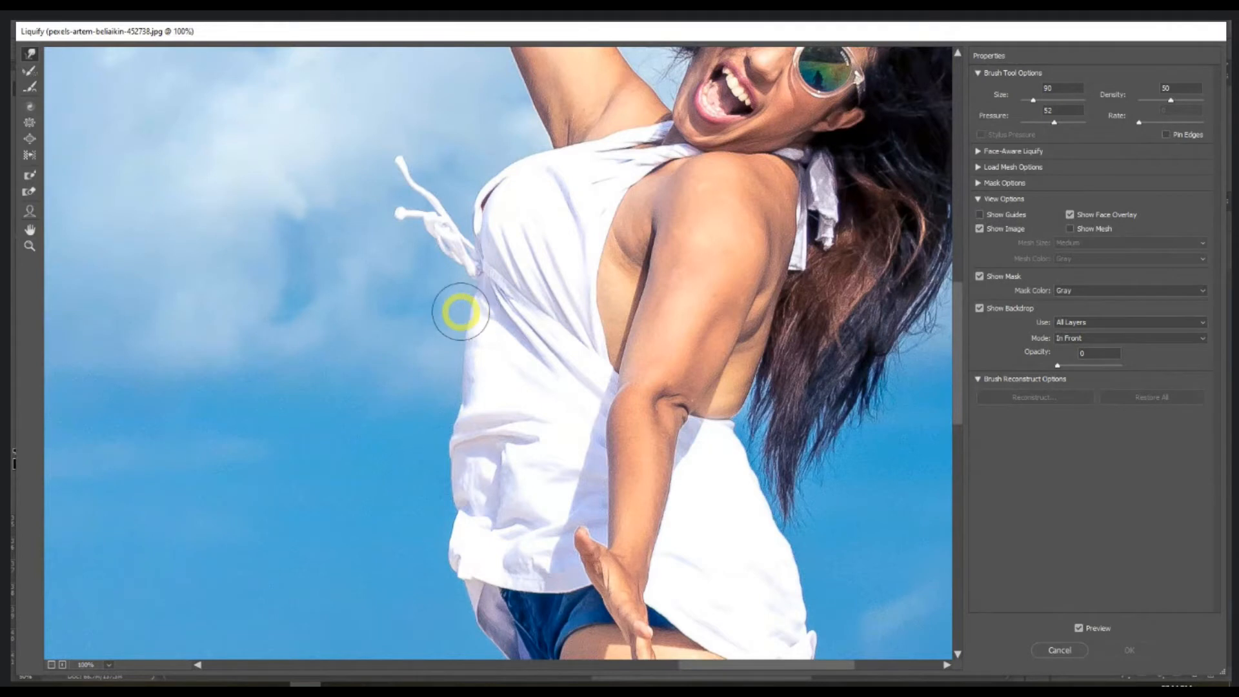
Push the front edge of the white top inward with the Forward Warp tool to slim the waist, and apply Liquify
click(430, 298)
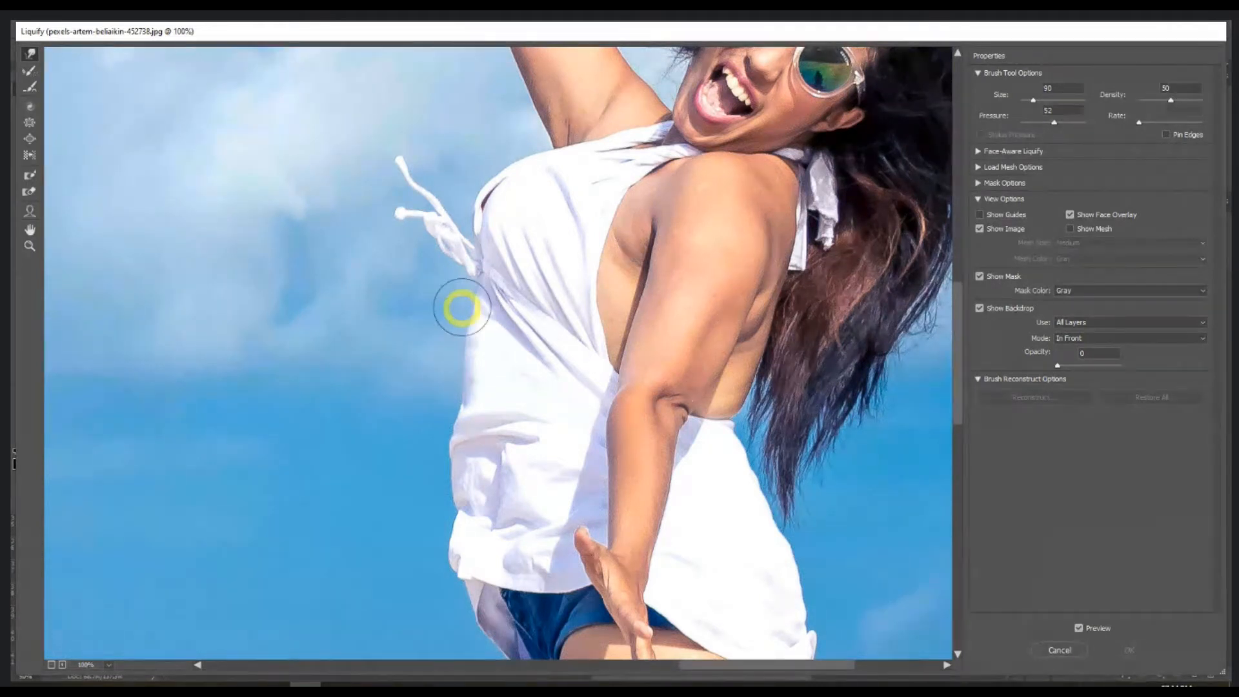
mouse_move(462, 308)
mouse_down()
mouse_move(476, 360)
mouse_move(489, 364)
mouse_move(449, 338)
mouse_move(477, 338)
mouse_move(457, 323)
mouse_move(473, 299)
mouse_up()
mouse_move(451, 381)
mouse_down()
mouse_move(457, 409)
mouse_move(469, 412)
mouse_move(438, 427)
mouse_move(454, 429)
mouse_move(436, 446)
mouse_move(455, 447)
mouse_move(450, 426)
mouse_move(466, 425)
mouse_move(459, 380)
mouse_move(474, 377)
mouse_move(450, 366)
mouse_move(475, 369)
mouse_move(476, 330)
mouse_up()
mouse_move(457, 411)
mouse_down()
mouse_move(457, 424)
mouse_move(480, 311)
mouse_up()
drag(448, 438, 413, 440)
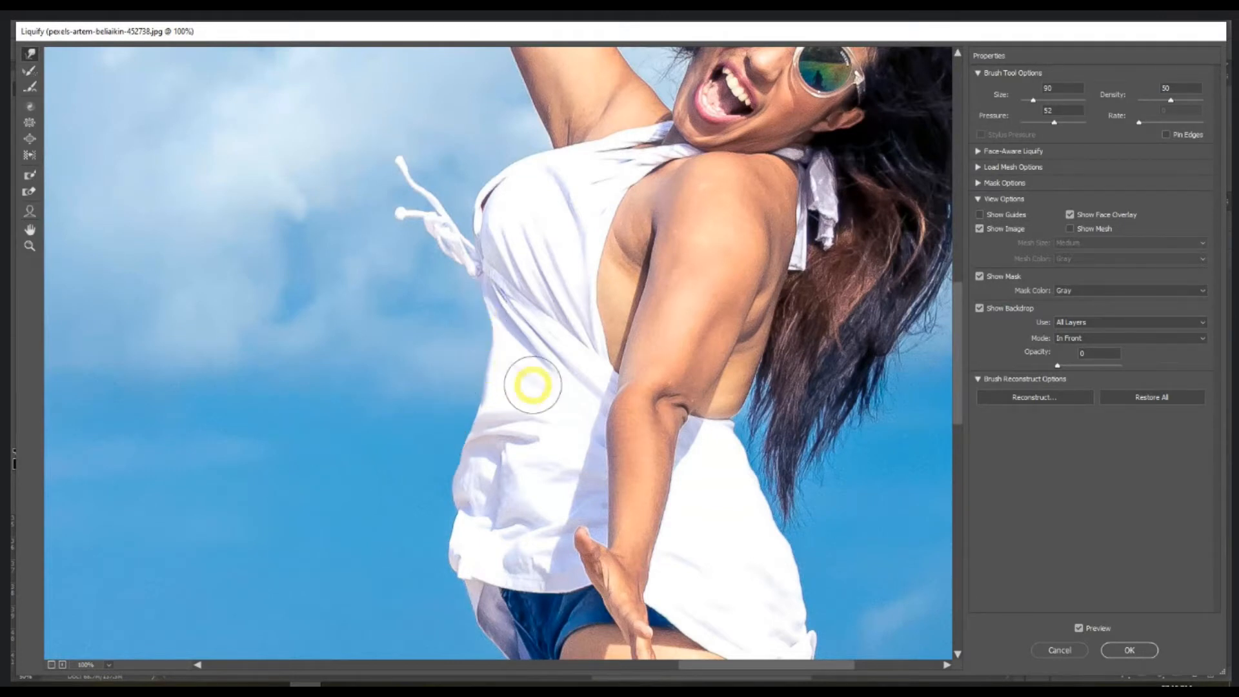
mouse_move(456, 351)
mouse_down()
mouse_move(476, 346)
mouse_move(472, 366)
mouse_up()
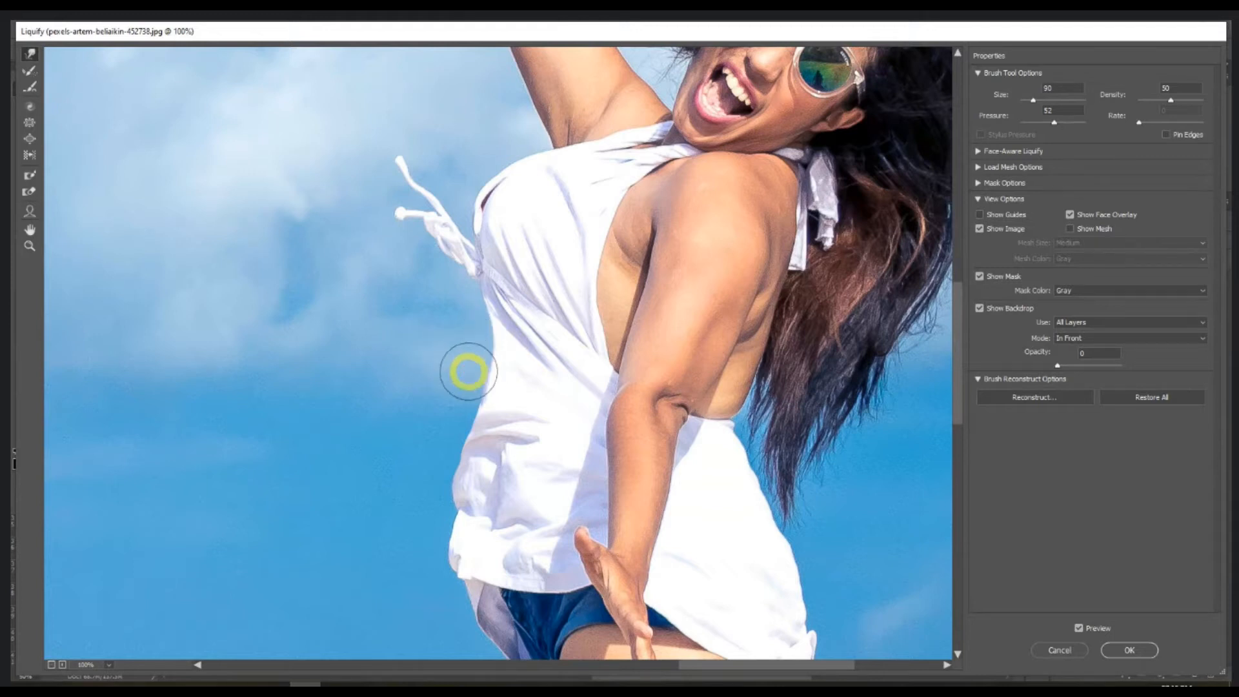
click(1131, 652)
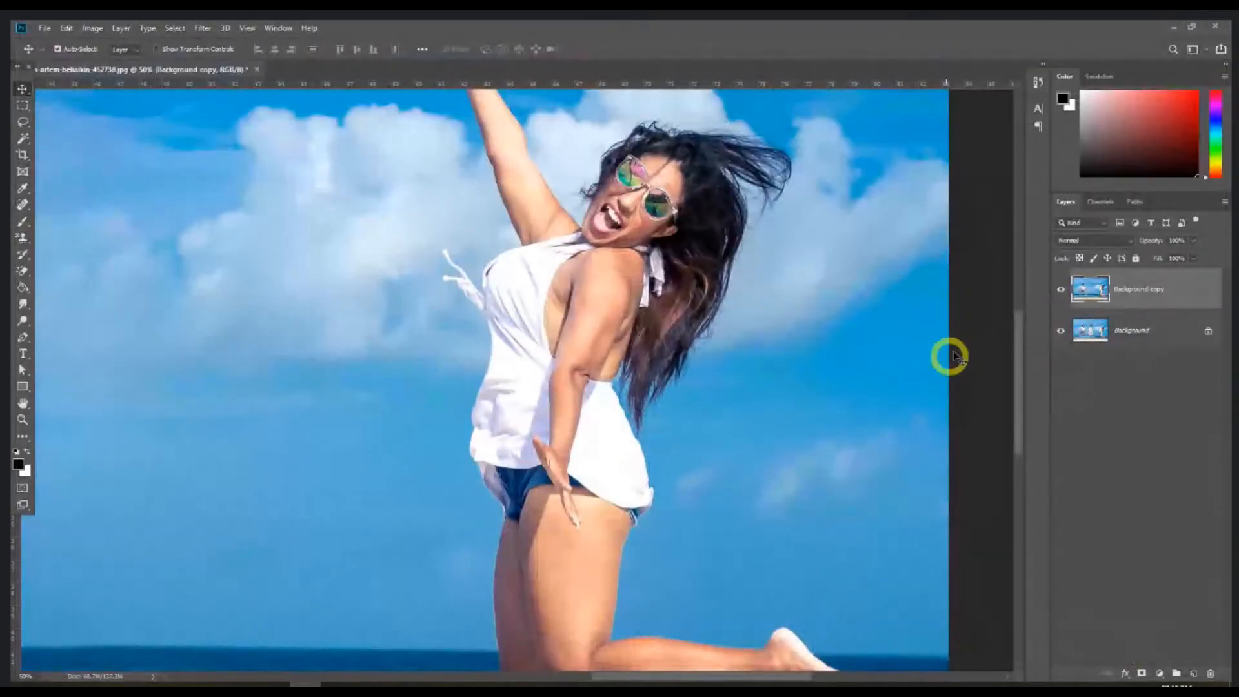
Toggle the Background copy's visibility several times to compare the slimmed waist with the original
click(1061, 294)
click(1061, 294)
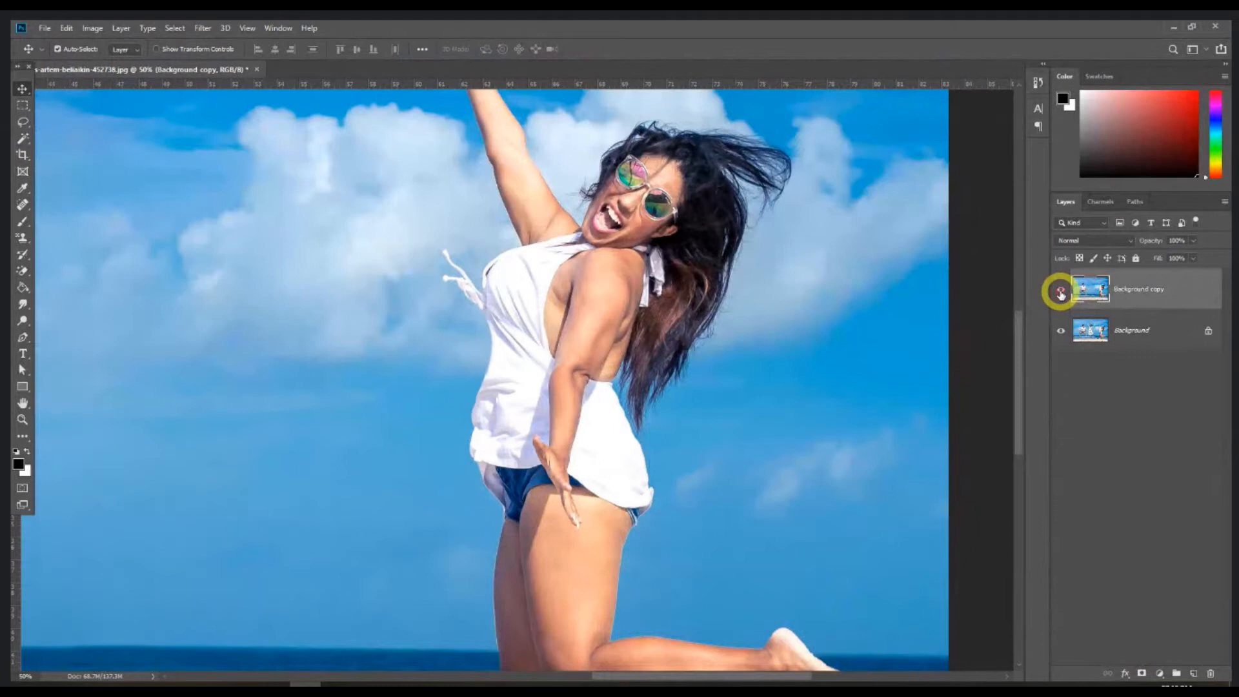
click(1061, 294)
click(1061, 294)
click(1061, 294)
click(1061, 294)
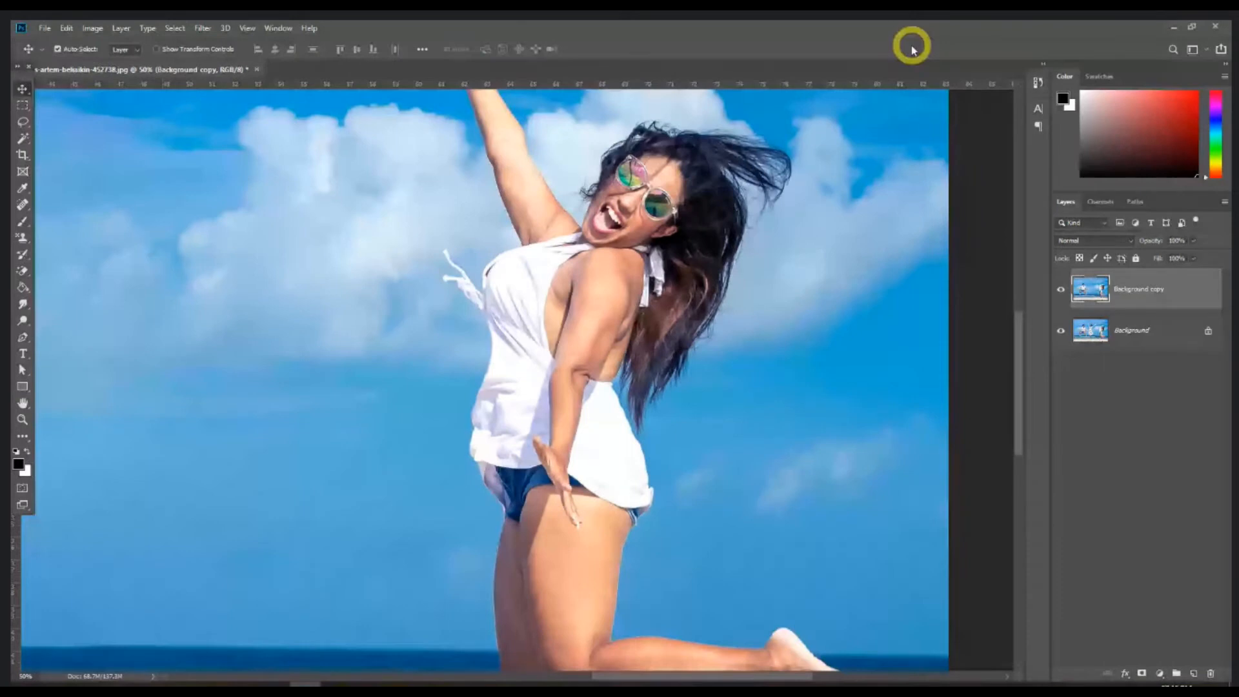
Close the beach photo and switch to the Session 3 folder in File Explorer
click(257, 69)
click(630, 270)
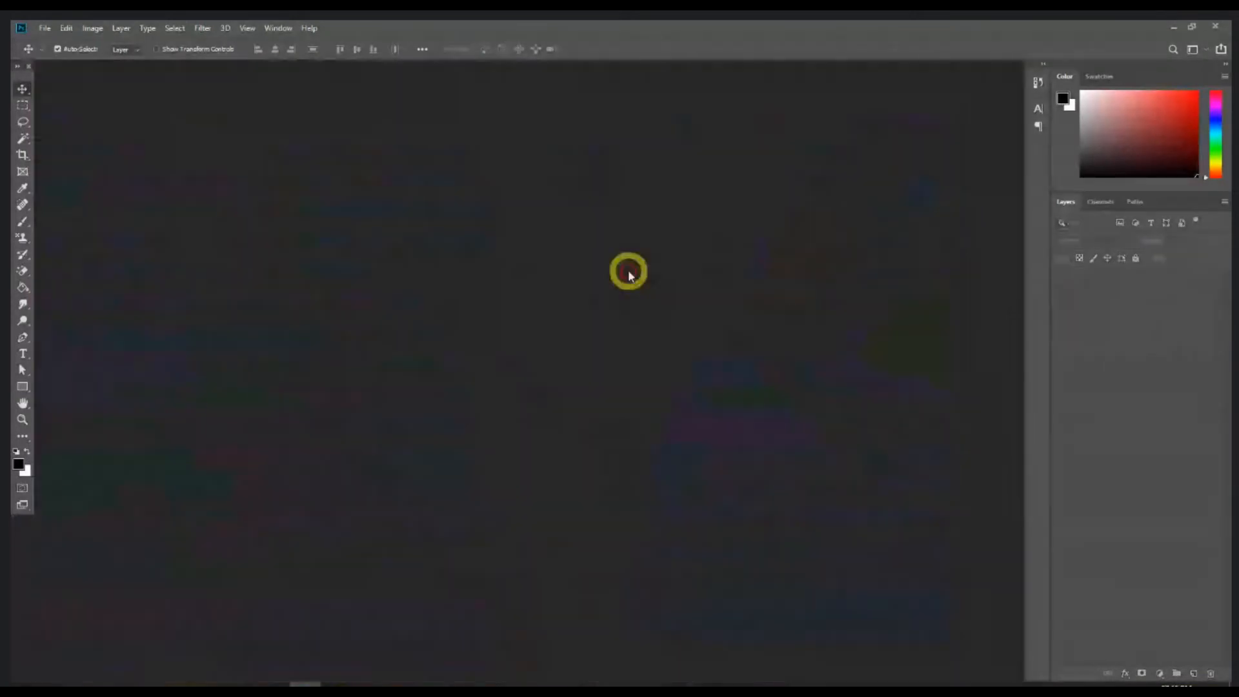
click(149, 684)
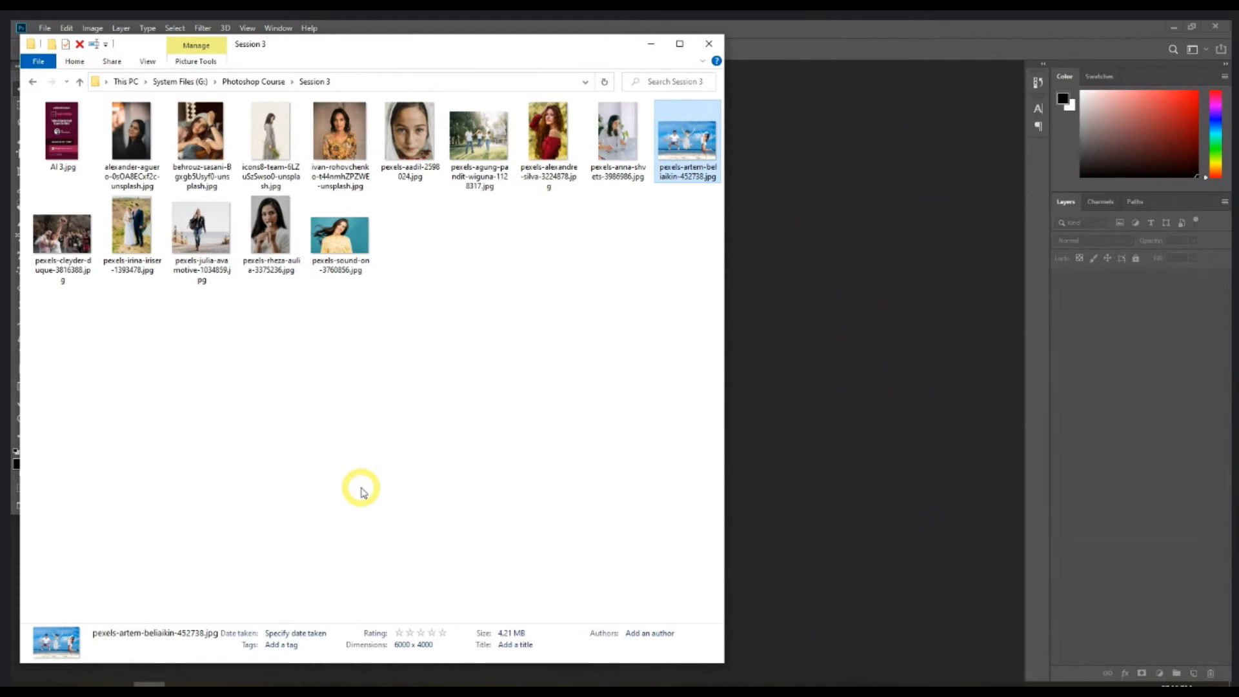
Preview the photos of the smiling woman in yellow and the woman in the patterned blouse, examining the latter's face up close
click(339, 238)
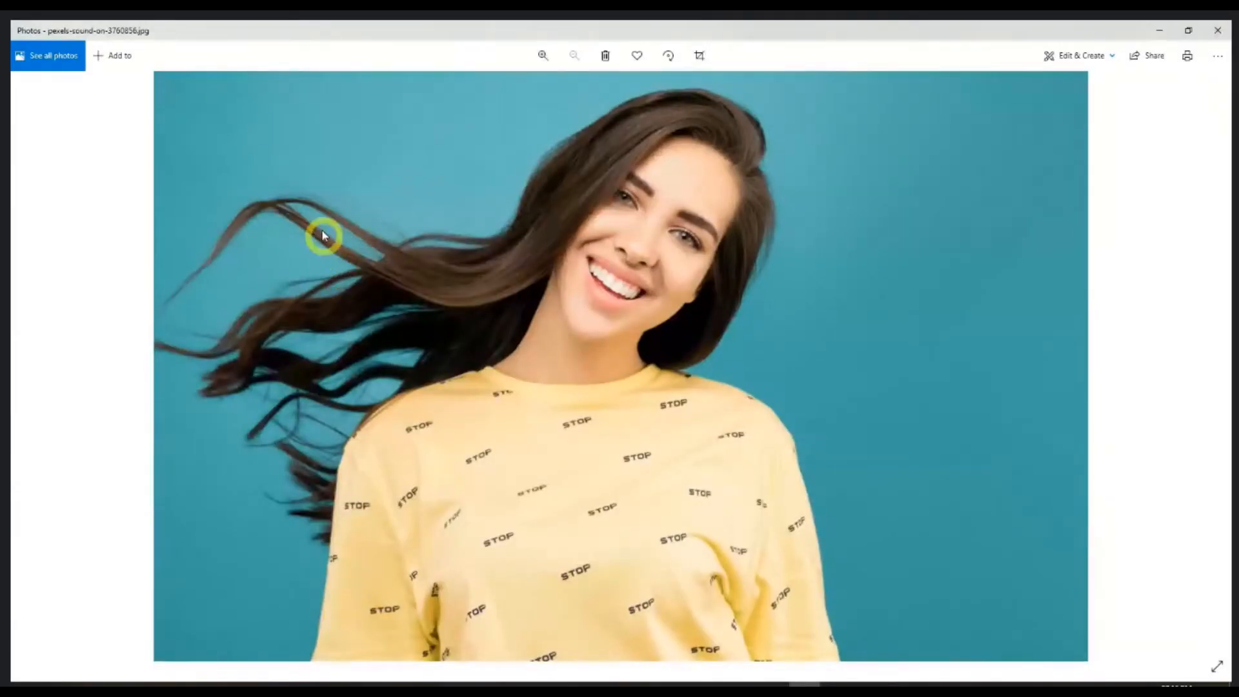
click(1226, 32)
double_click(334, 134)
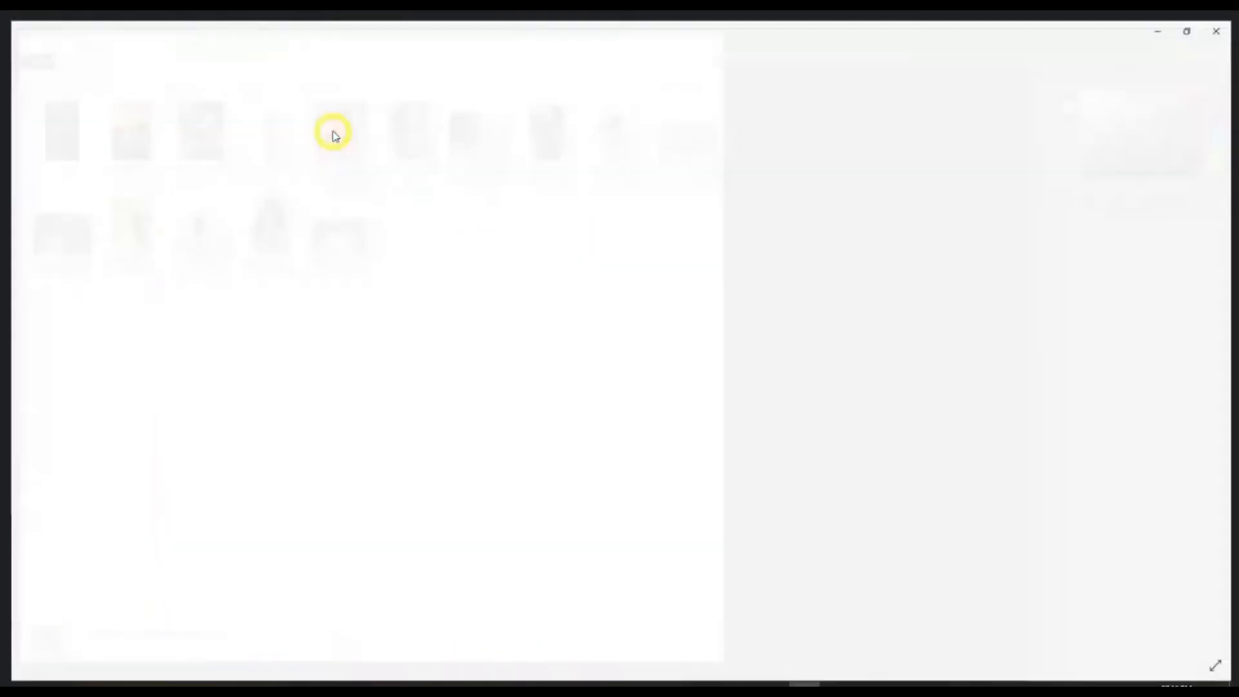
scroll(617, 292, up, 5)
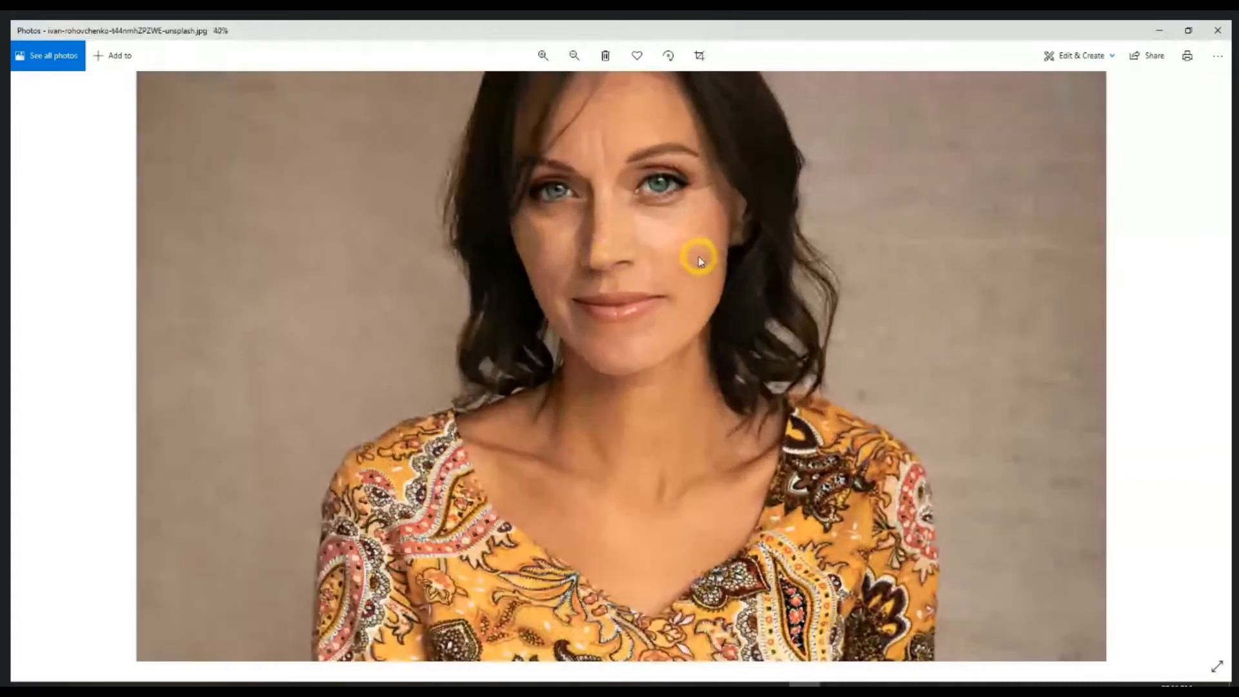
scroll(701, 261, up, 2)
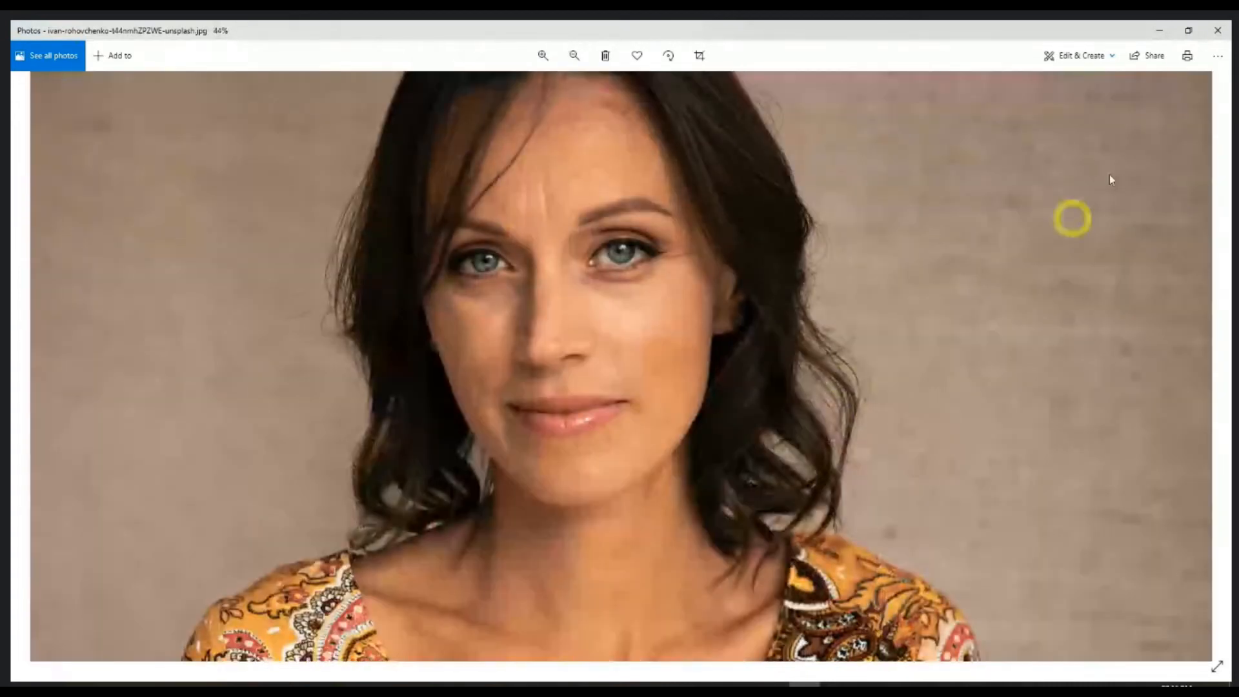
click(1218, 30)
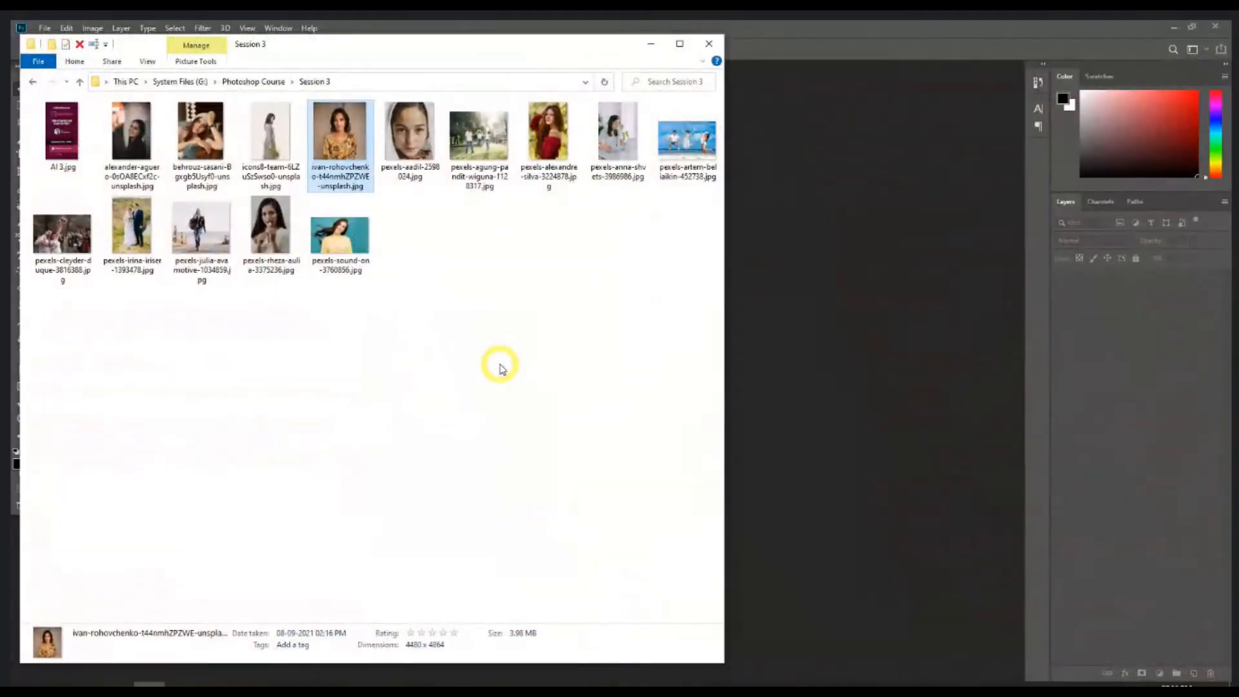
click(508, 302)
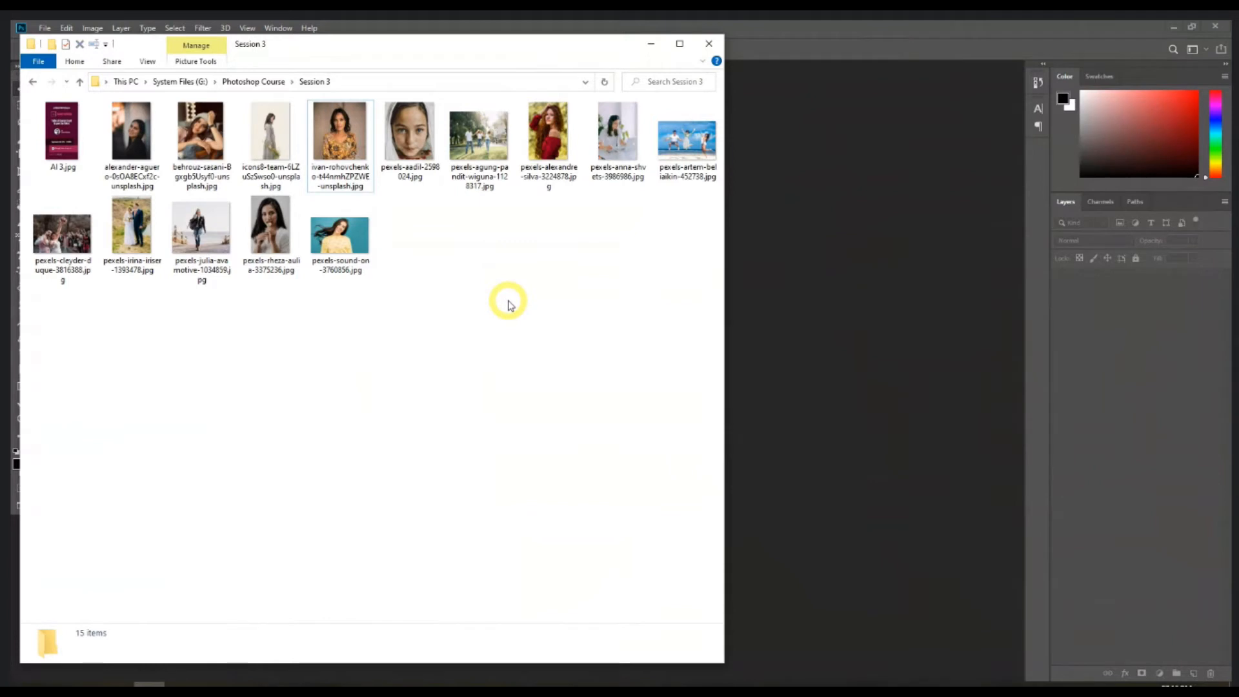
Open pexels-sound-on-3760856.jpg in Photoshop and duplicate its Background layer
drag(339, 236, 811, 313)
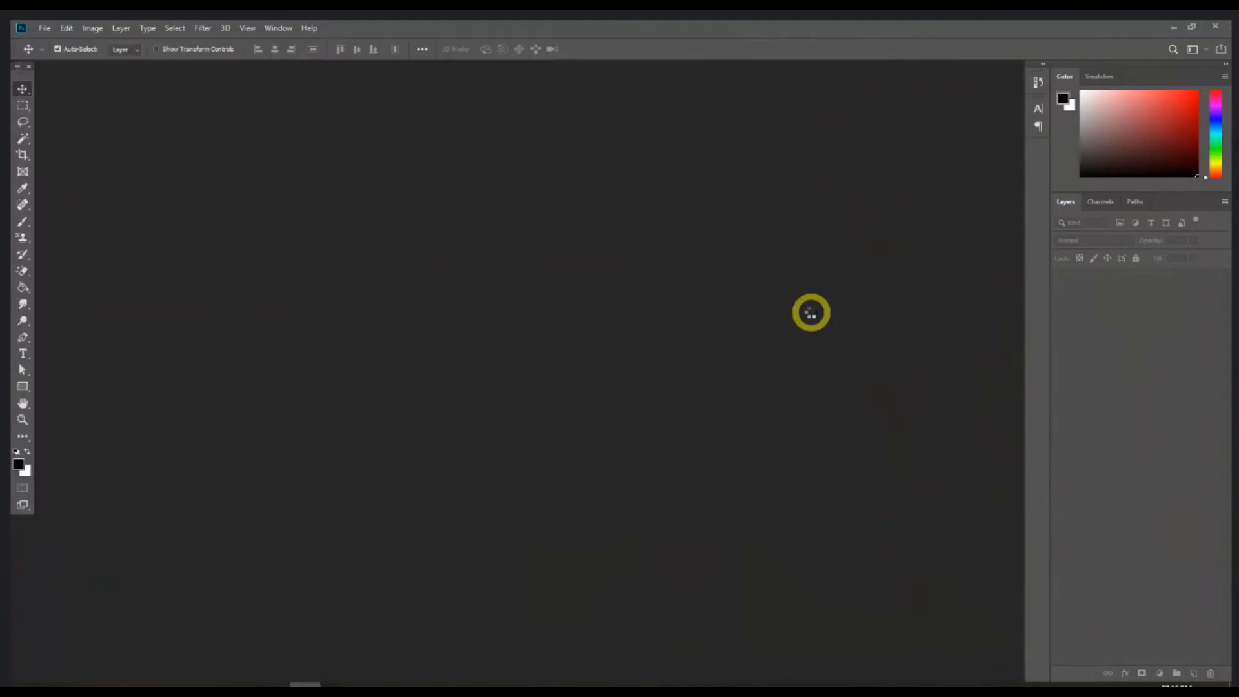
click(673, 335)
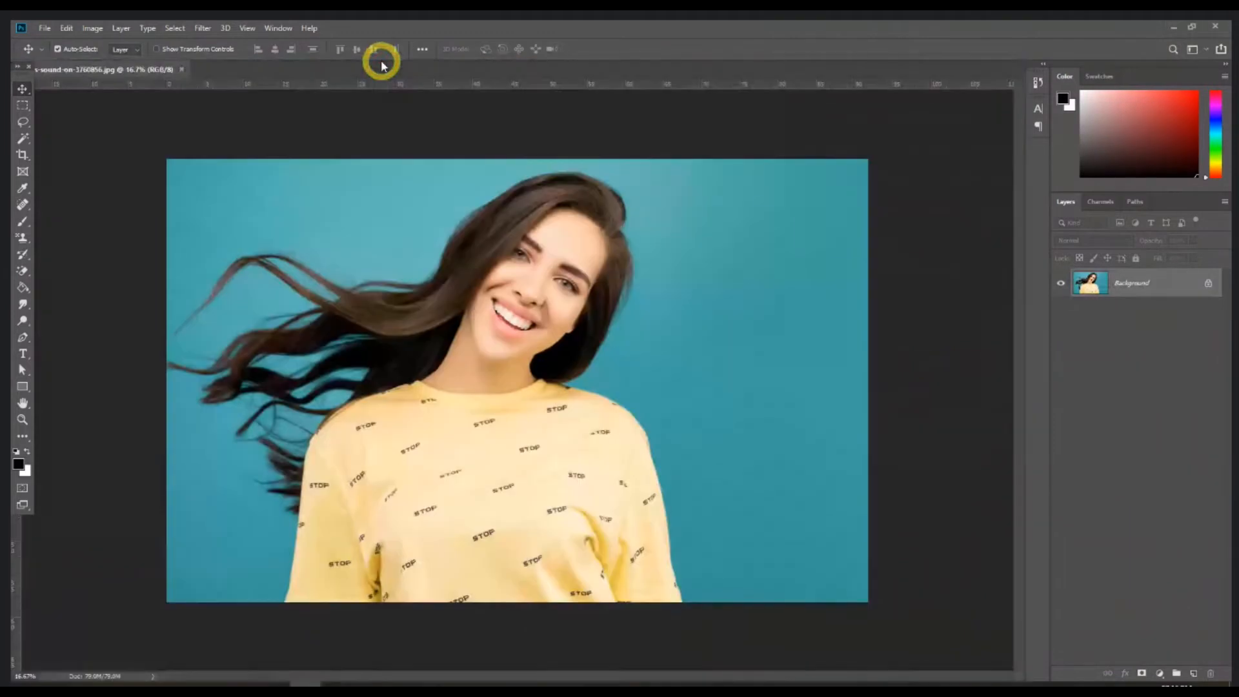
drag(1140, 284, 1193, 674)
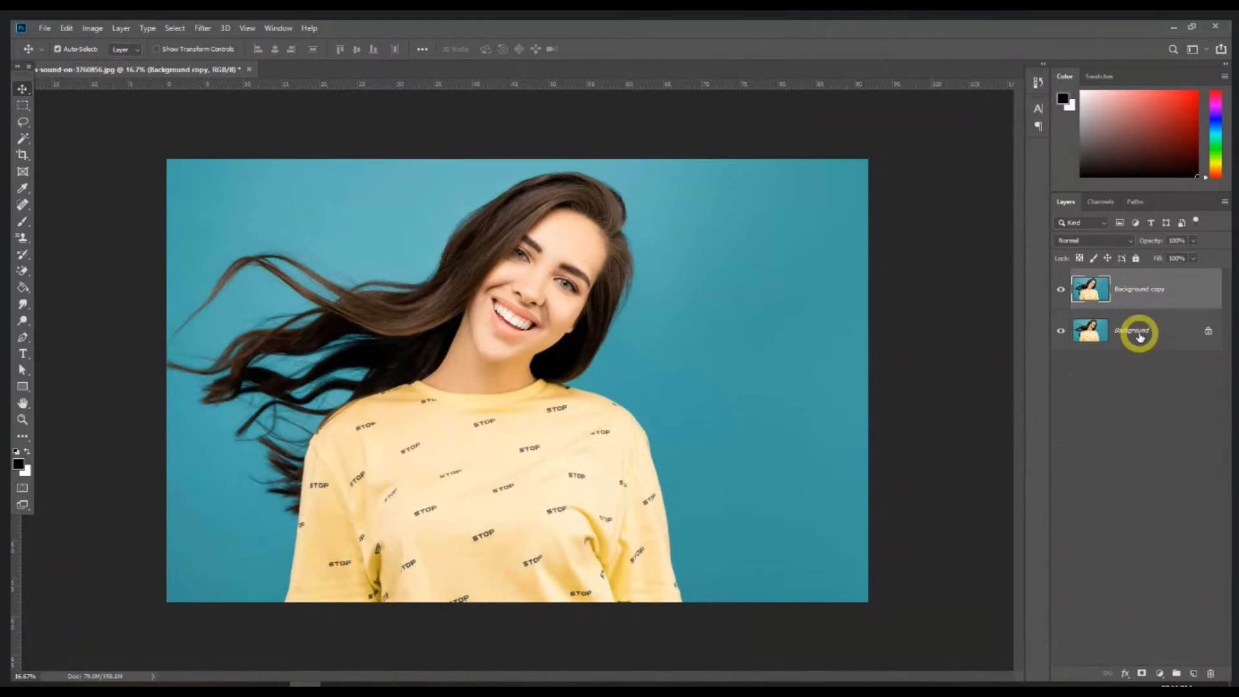
Add a new layer directly above Background and fill it with the red colour #f04d4d using the Paint Bucket
click(1136, 330)
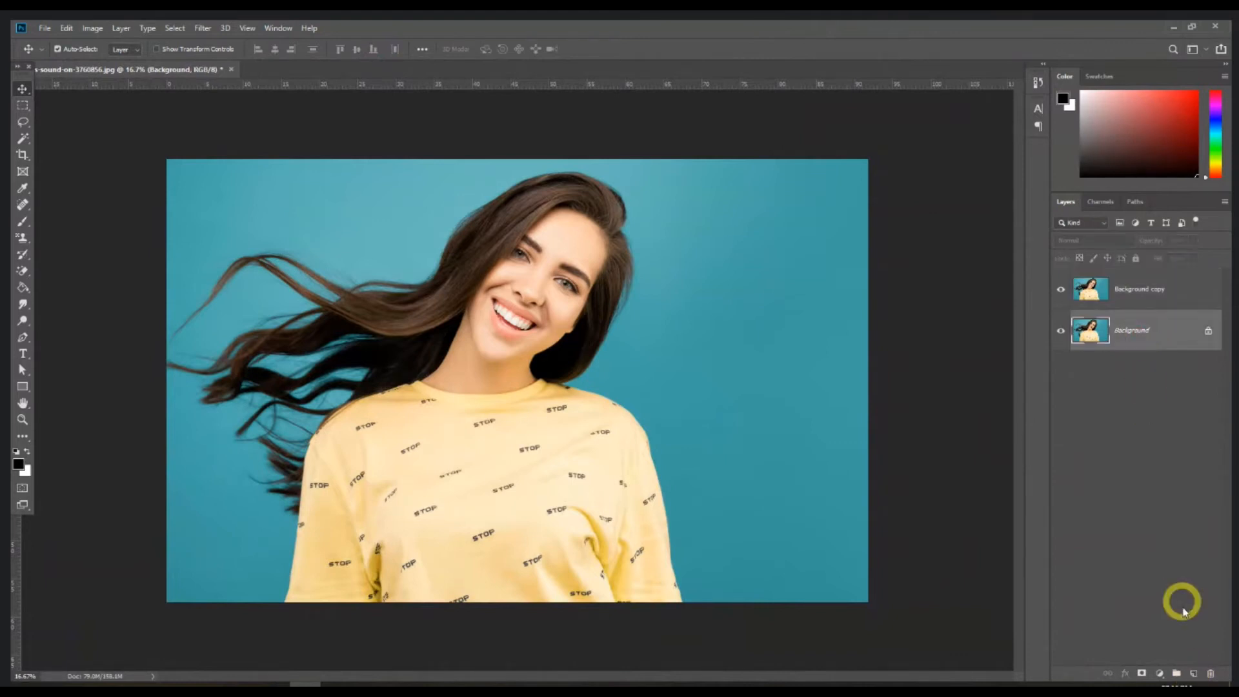
click(1193, 674)
click(20, 464)
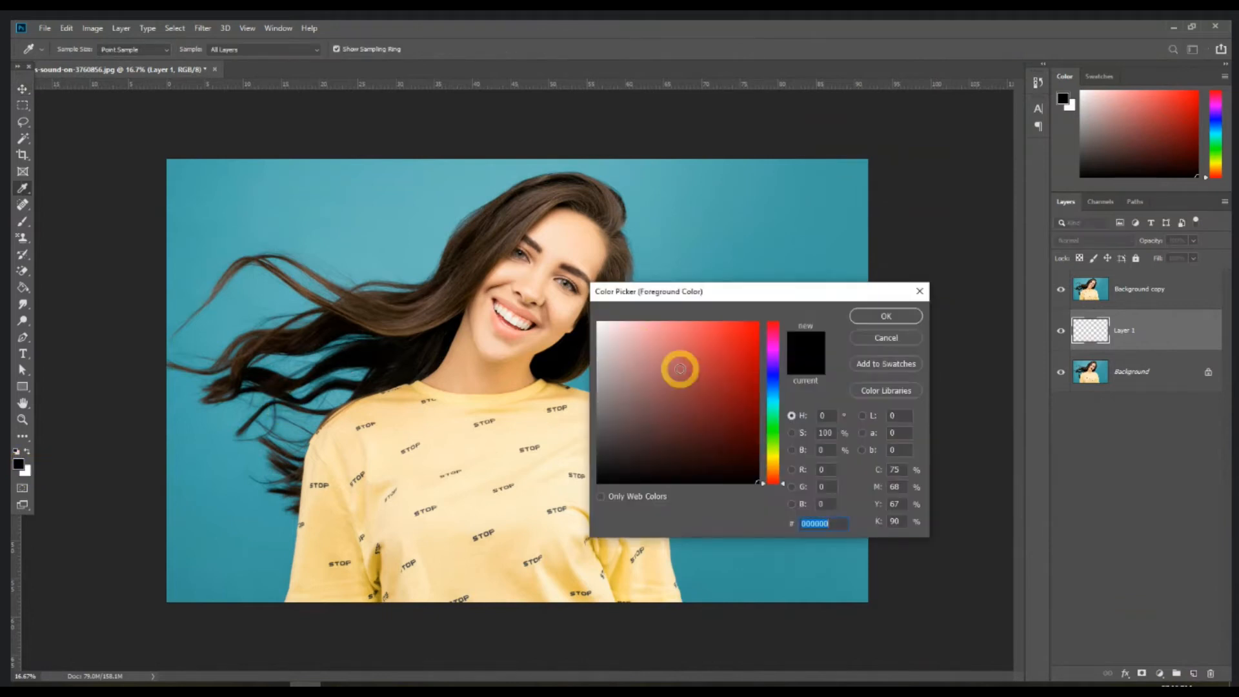
drag(690, 368, 702, 331)
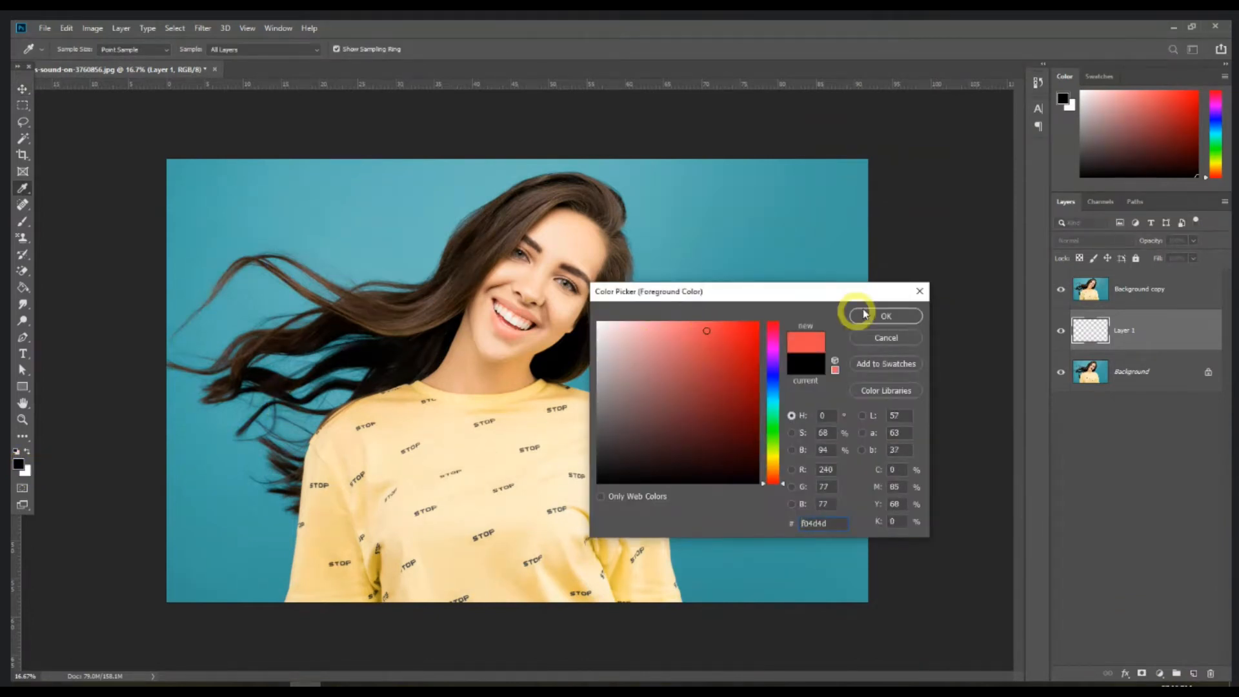
click(886, 315)
key(v)
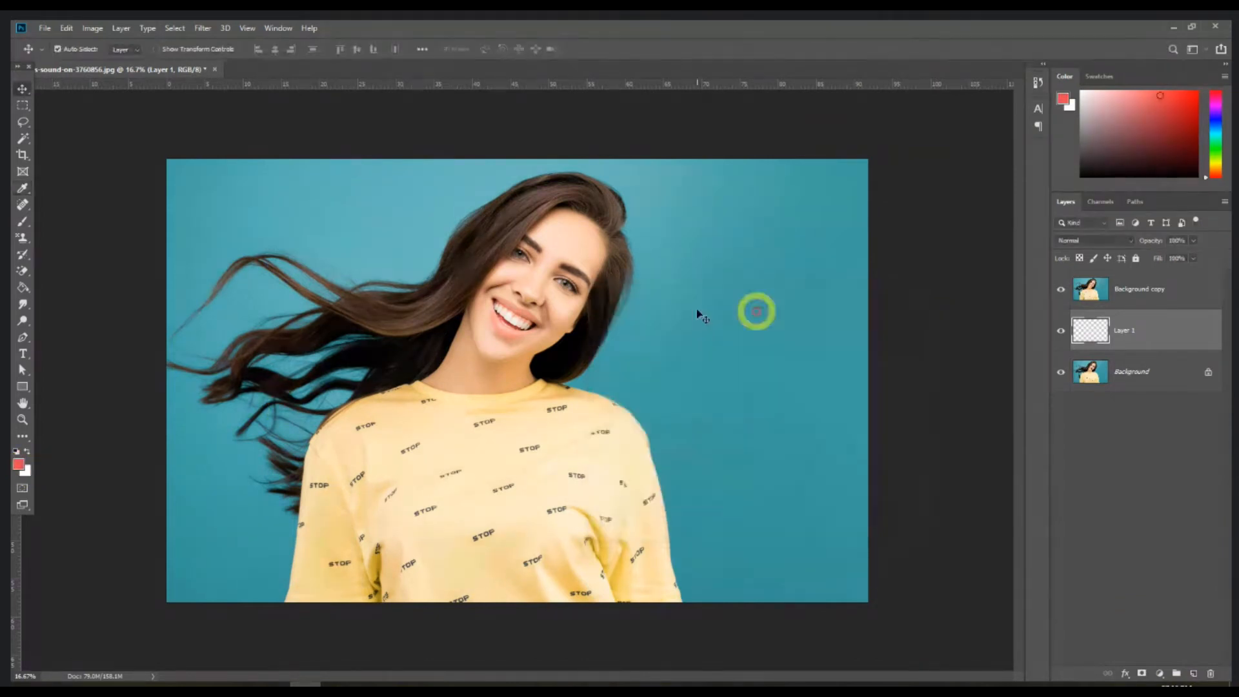
click(23, 287)
click(271, 264)
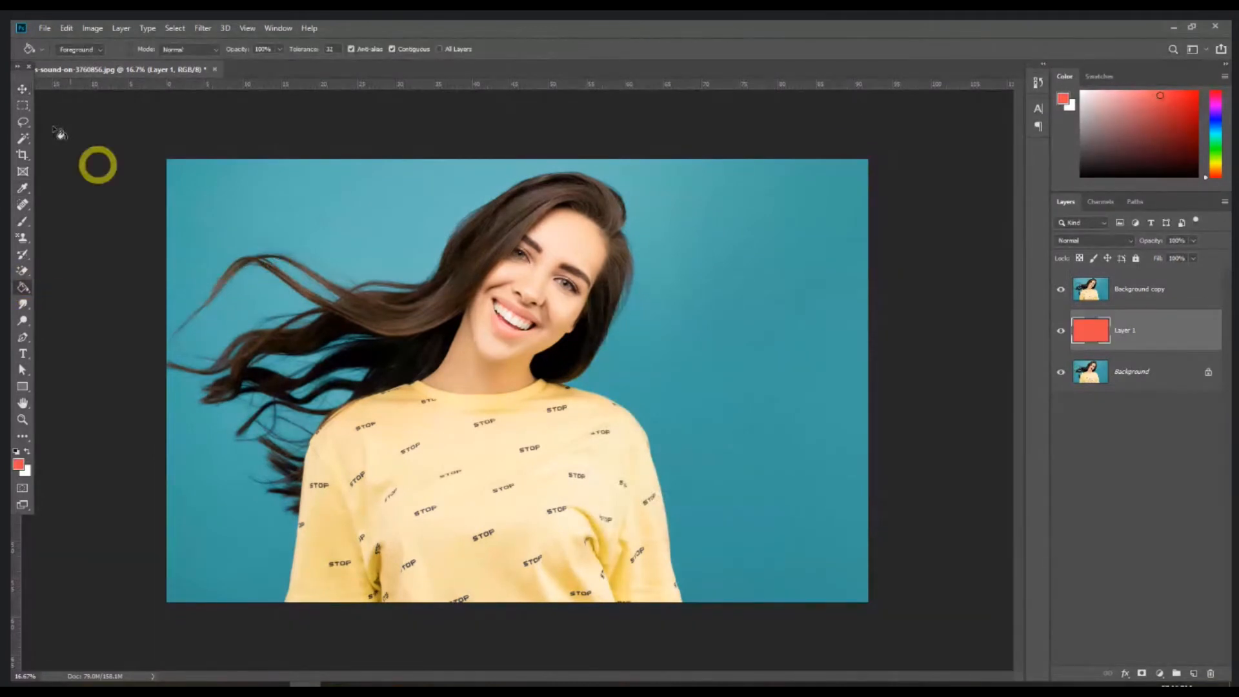
Activate the Background copy layer and choose the Background Eraser Tool
click(23, 89)
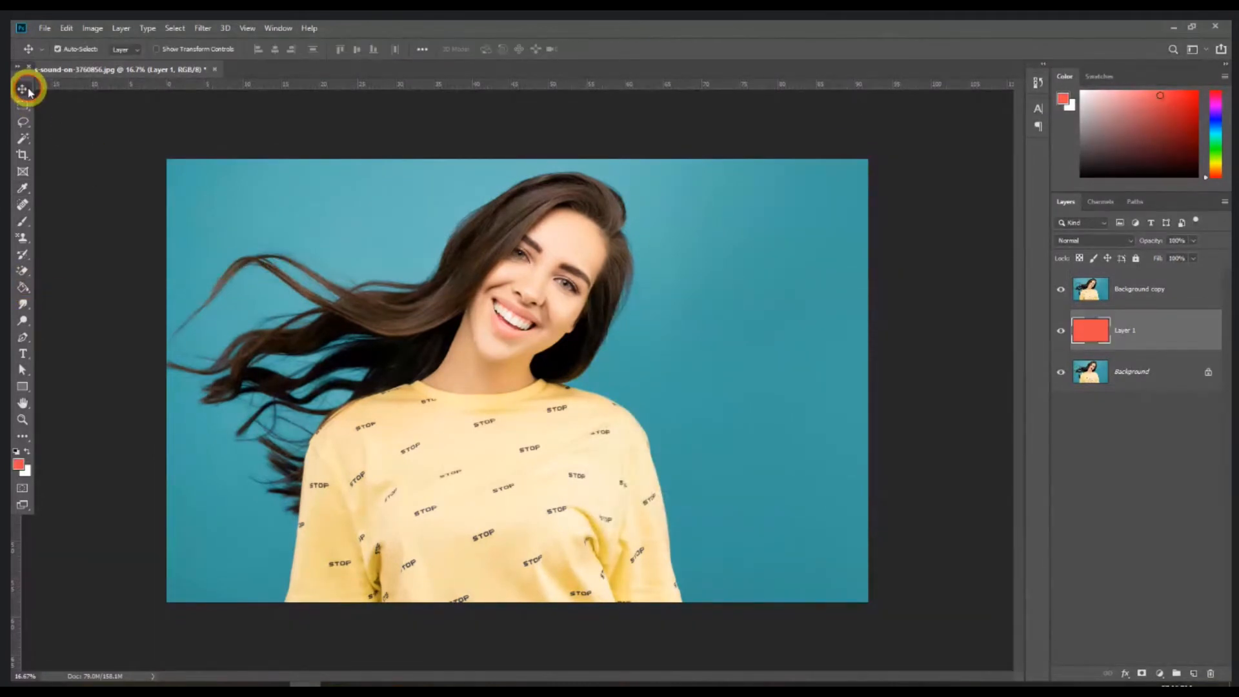
click(1154, 290)
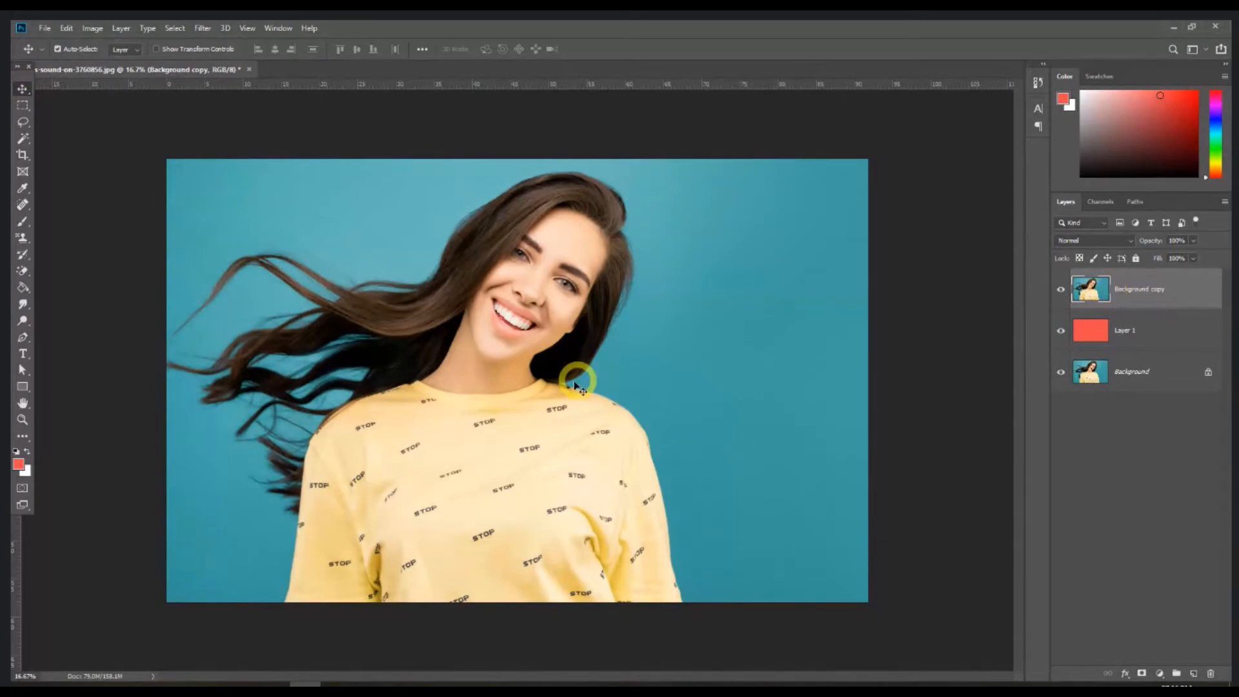
scroll(576, 387, up, 2)
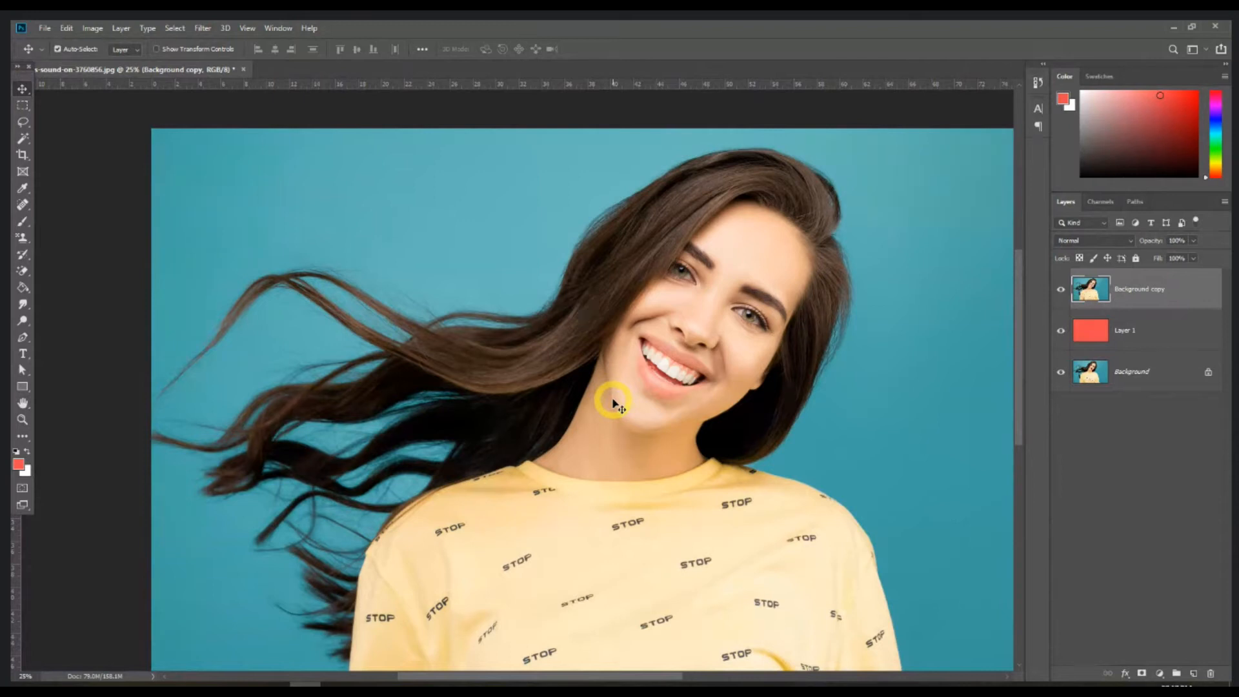
key(ctrl+plus)
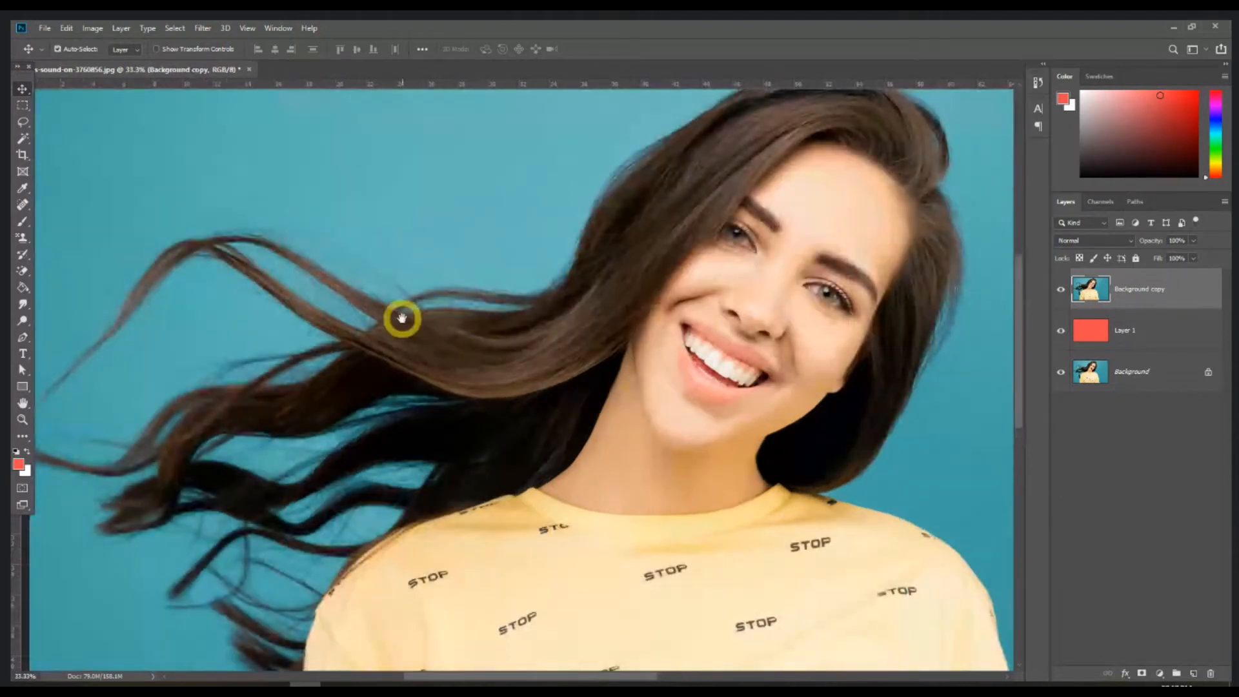
drag(402, 318, 526, 376)
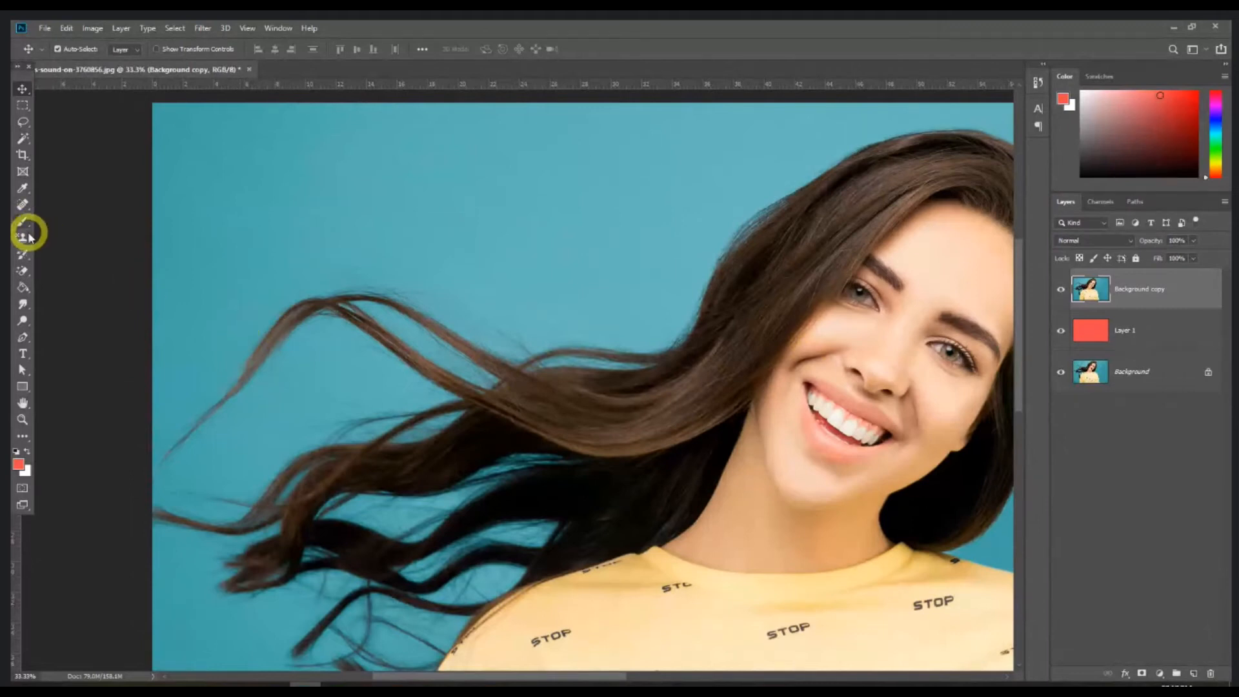
click(22, 148)
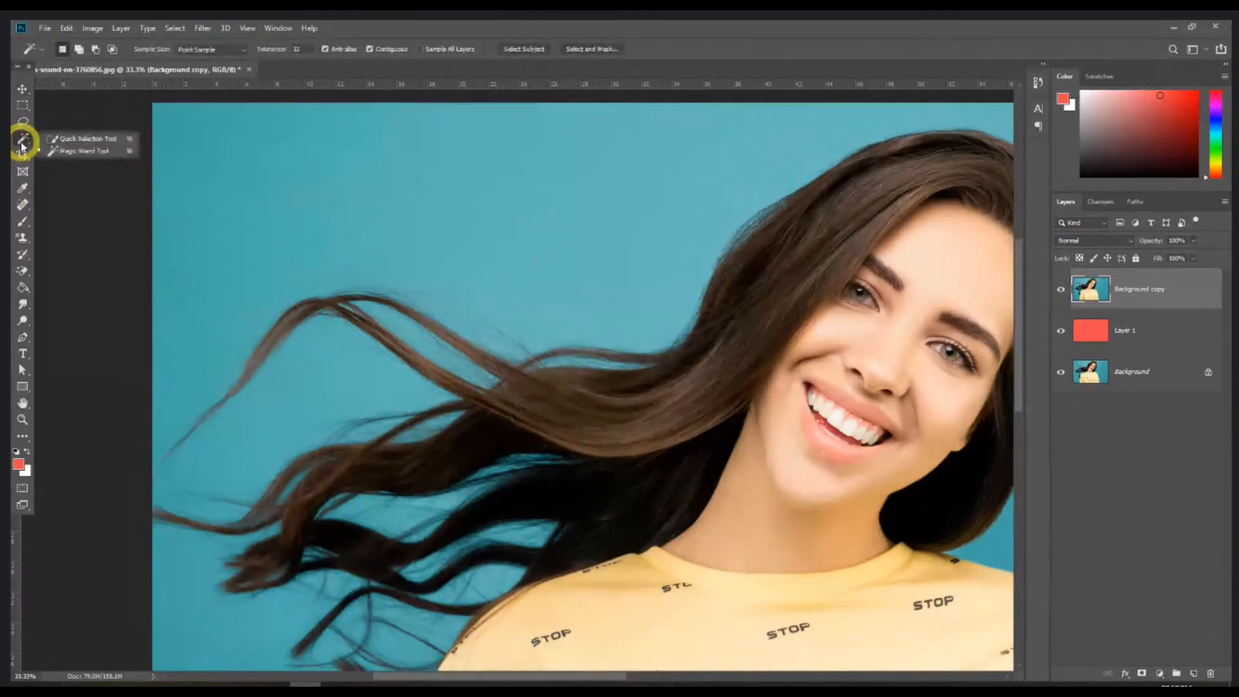
click(25, 258)
click(25, 226)
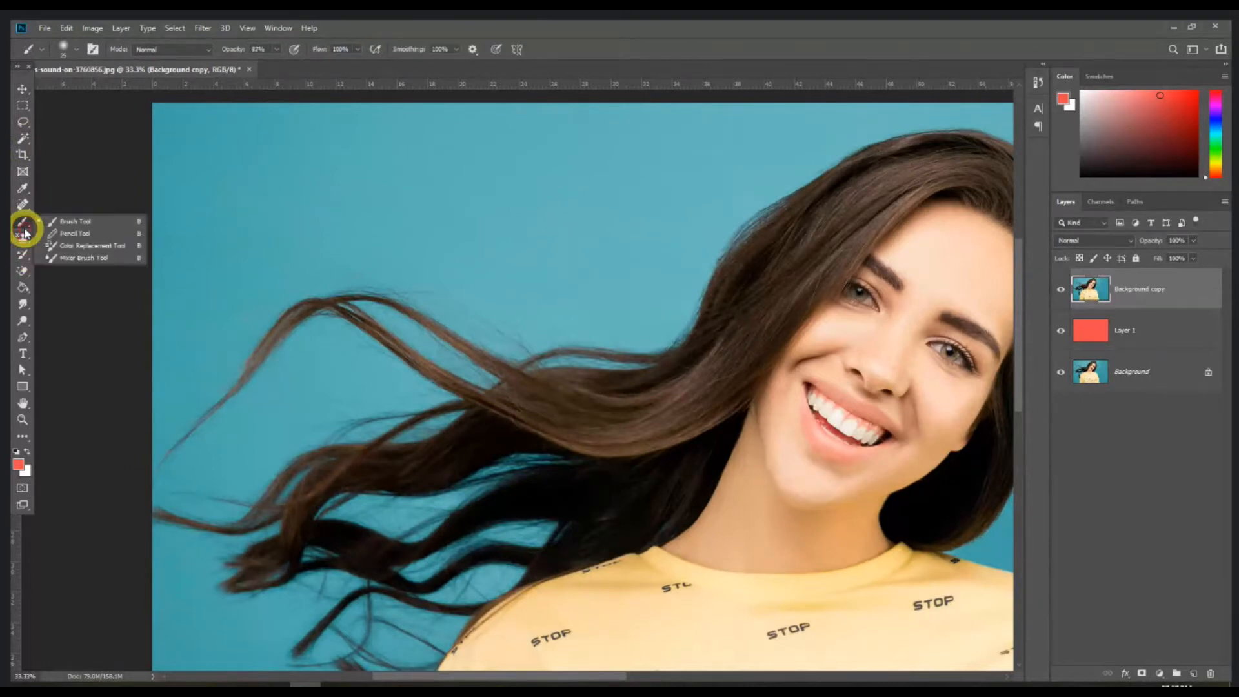
click(23, 271)
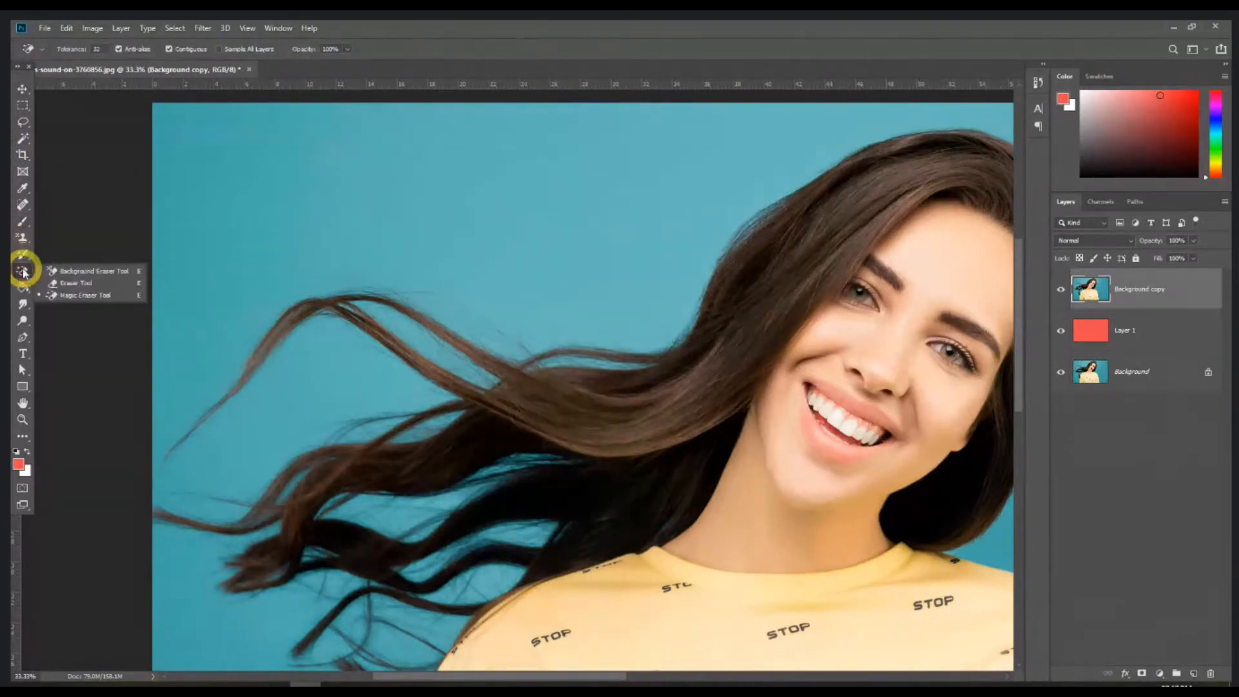
click(97, 272)
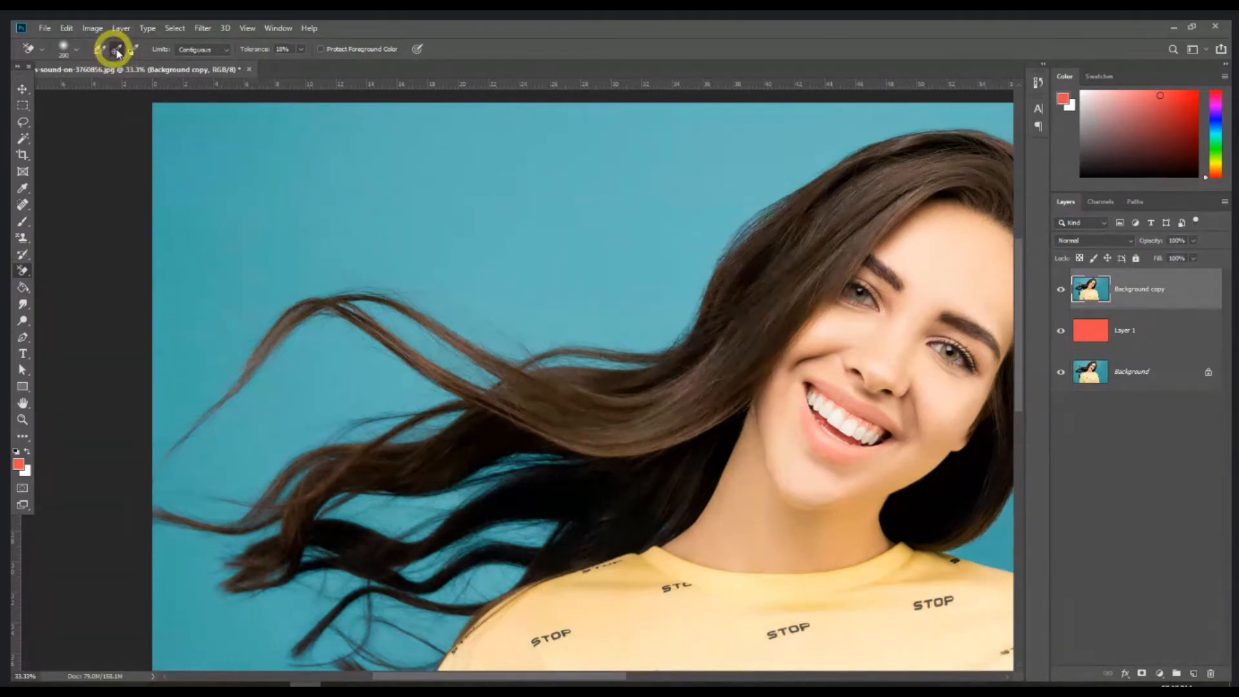
Set the eraser's tolerance to 25% with Contiguous limits, try erasing the blue backdrop beside the hair, and undo the strokes
click(227, 51)
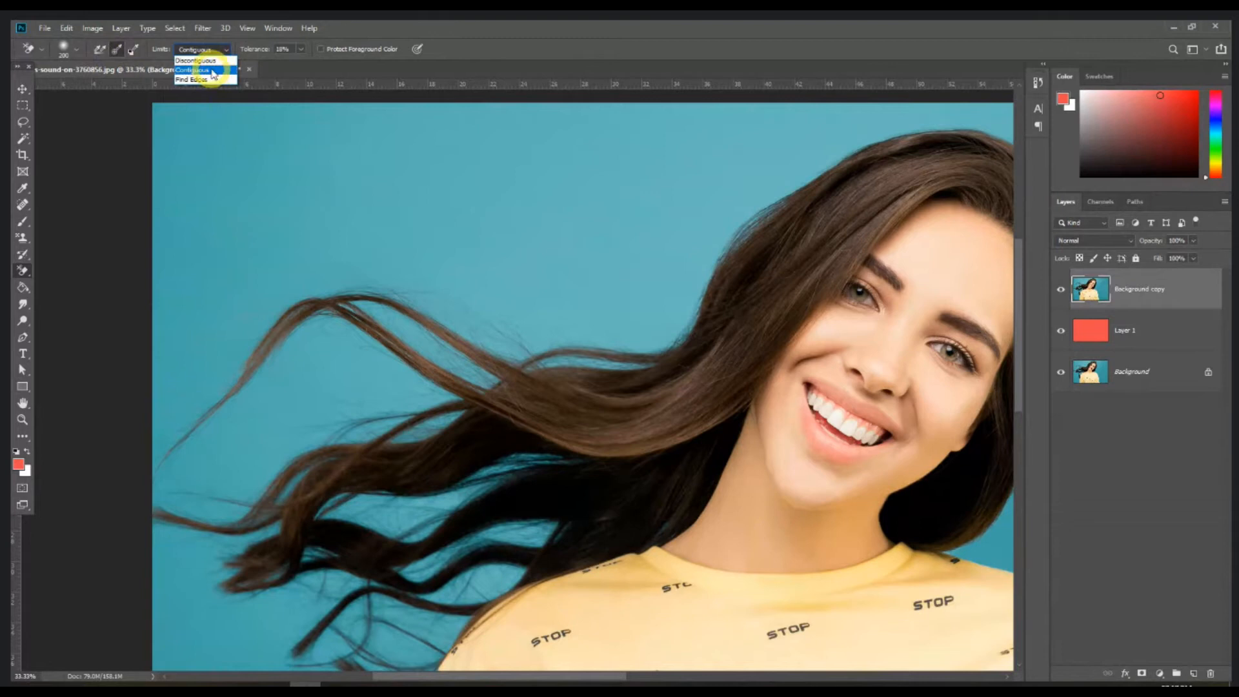
click(228, 51)
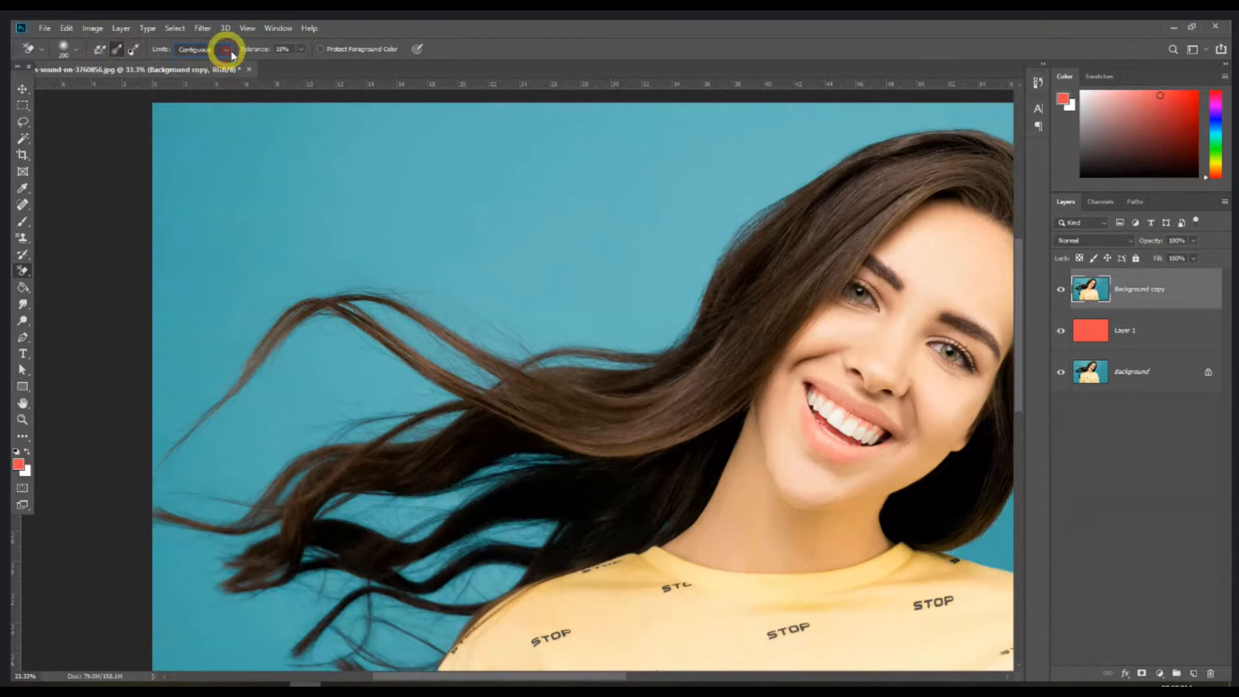
click(302, 51)
drag(302, 65, 344, 66)
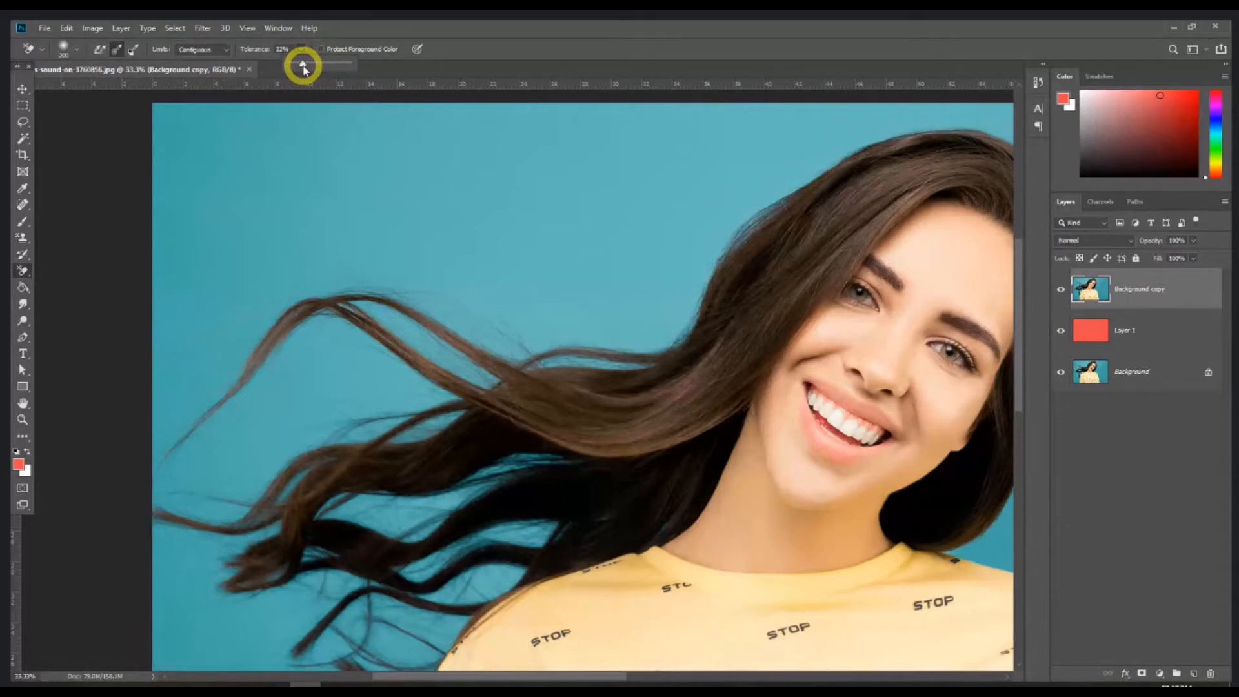
drag(303, 67, 328, 70)
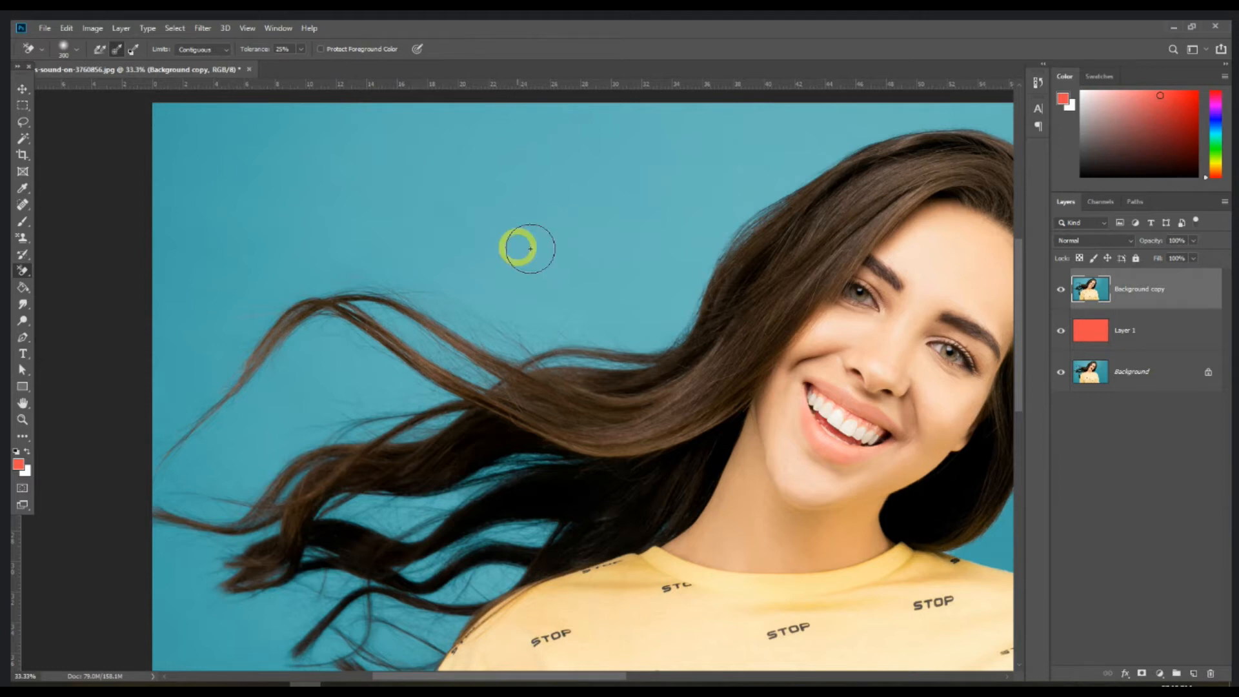
click(606, 248)
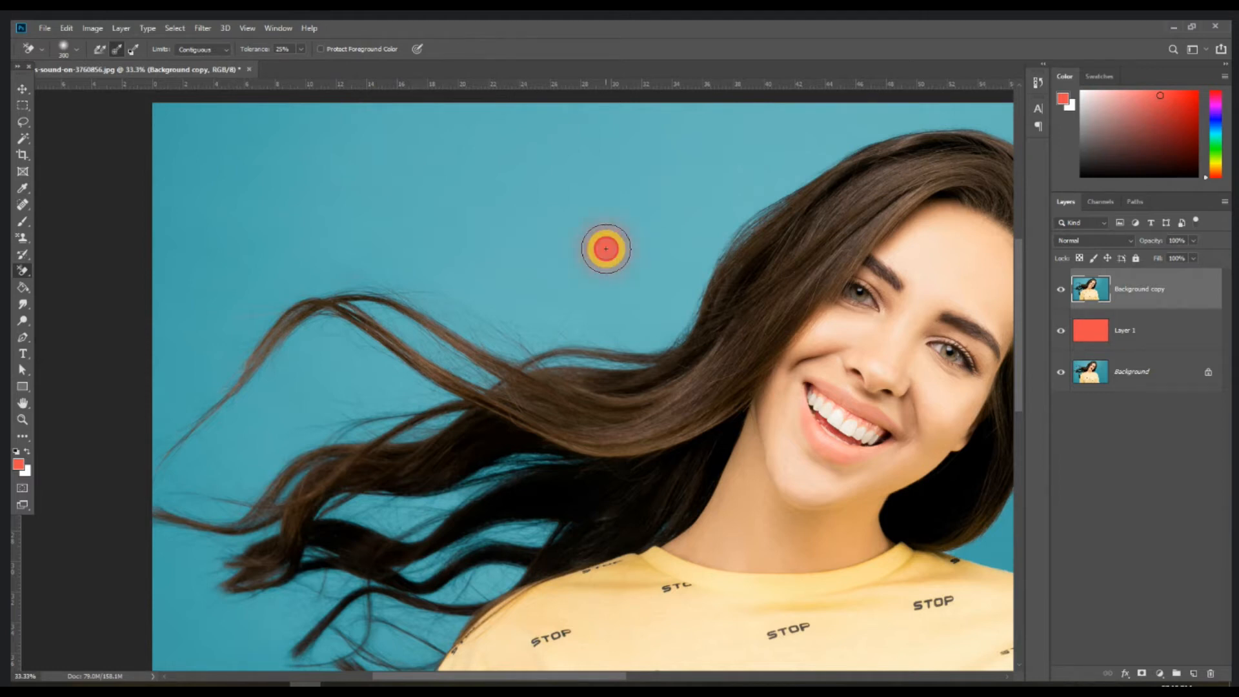
mouse_move(606, 248)
mouse_down()
mouse_move(661, 249)
mouse_move(686, 233)
mouse_move(708, 258)
mouse_move(736, 259)
mouse_up()
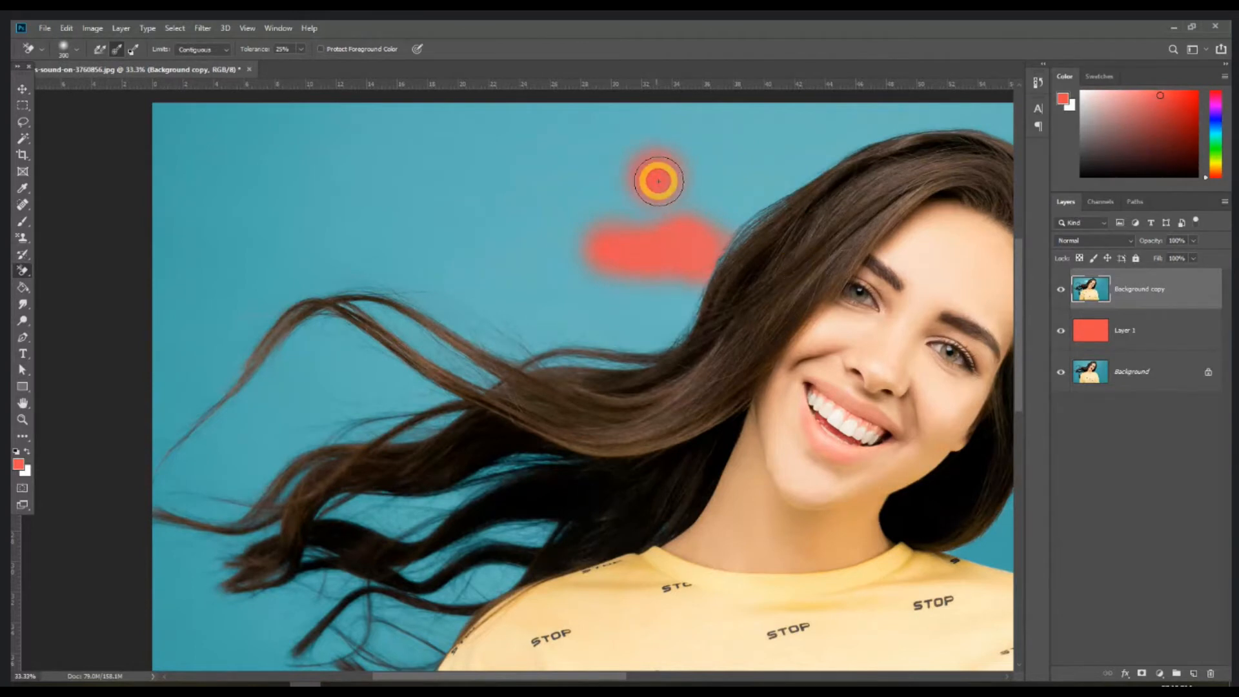
drag(663, 184, 790, 234)
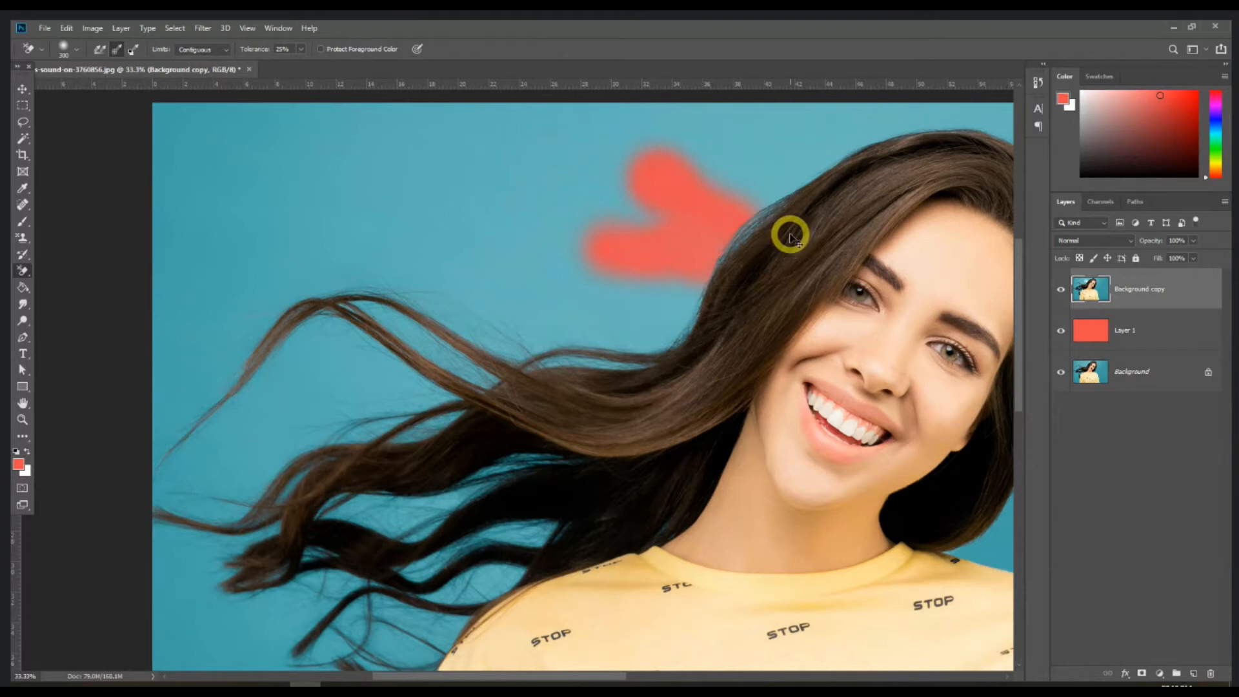
key(ctrl+z)
key(ctrl+z)
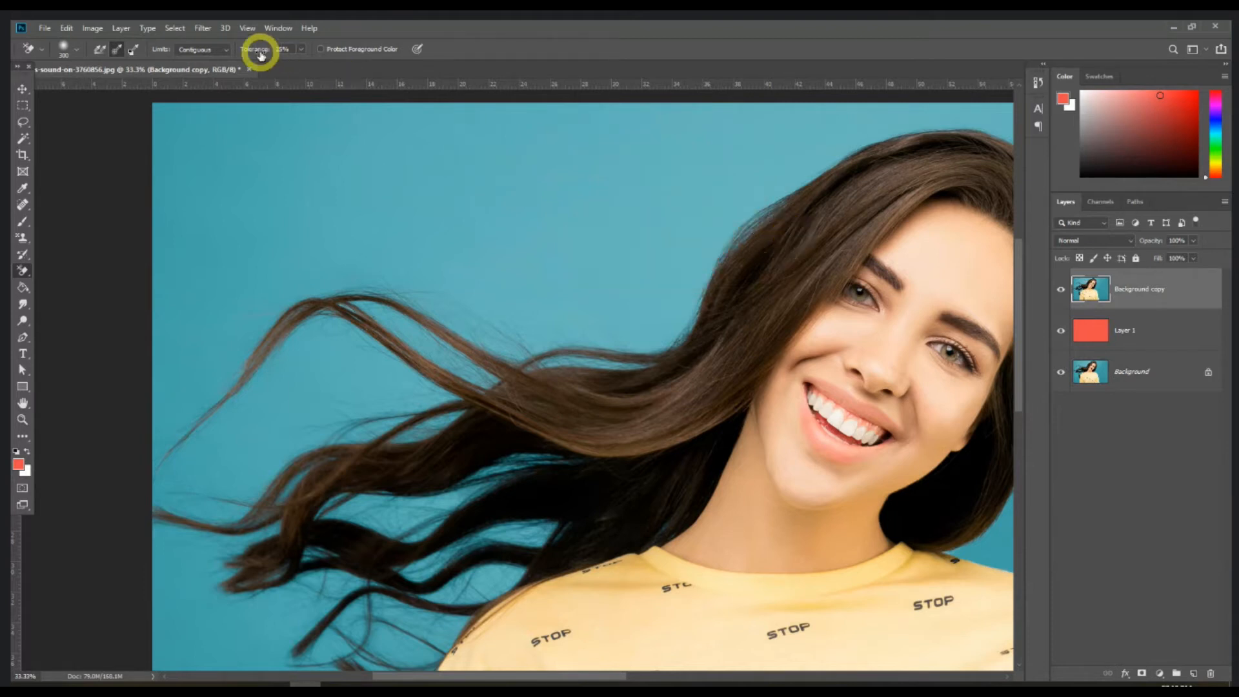
Try further strokes across the backdrop and hair edge at different tolerance values, undoing each one
drag(298, 56, 306, 67)
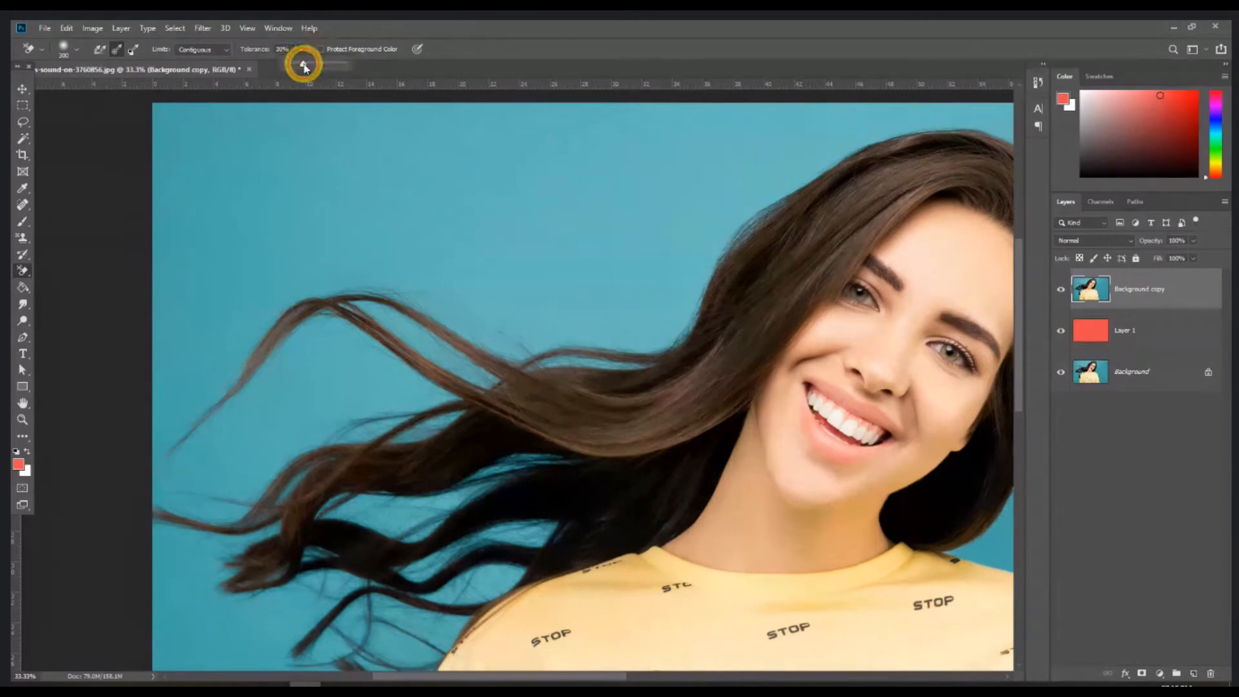
mouse_move(677, 224)
mouse_down()
mouse_move(728, 237)
mouse_move(778, 206)
mouse_up()
key(ctrl+z)
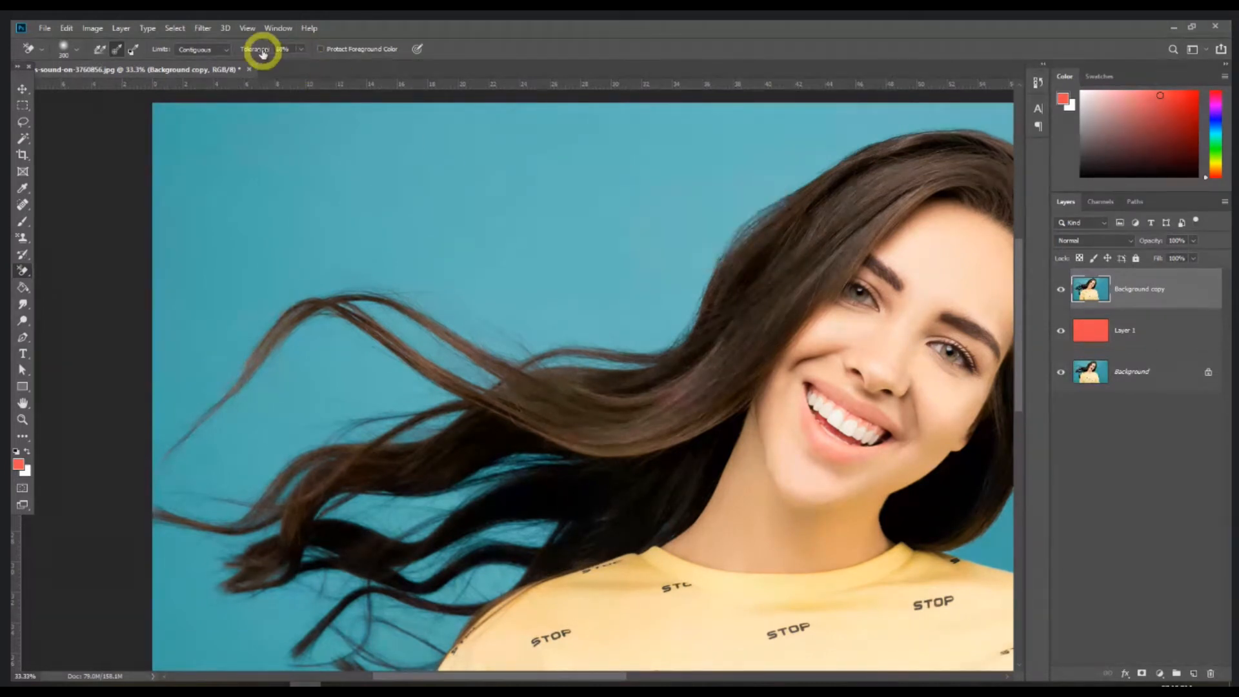
mouse_move(606, 167)
mouse_down()
mouse_move(766, 219)
mouse_move(734, 235)
mouse_up()
key(ctrl+z)
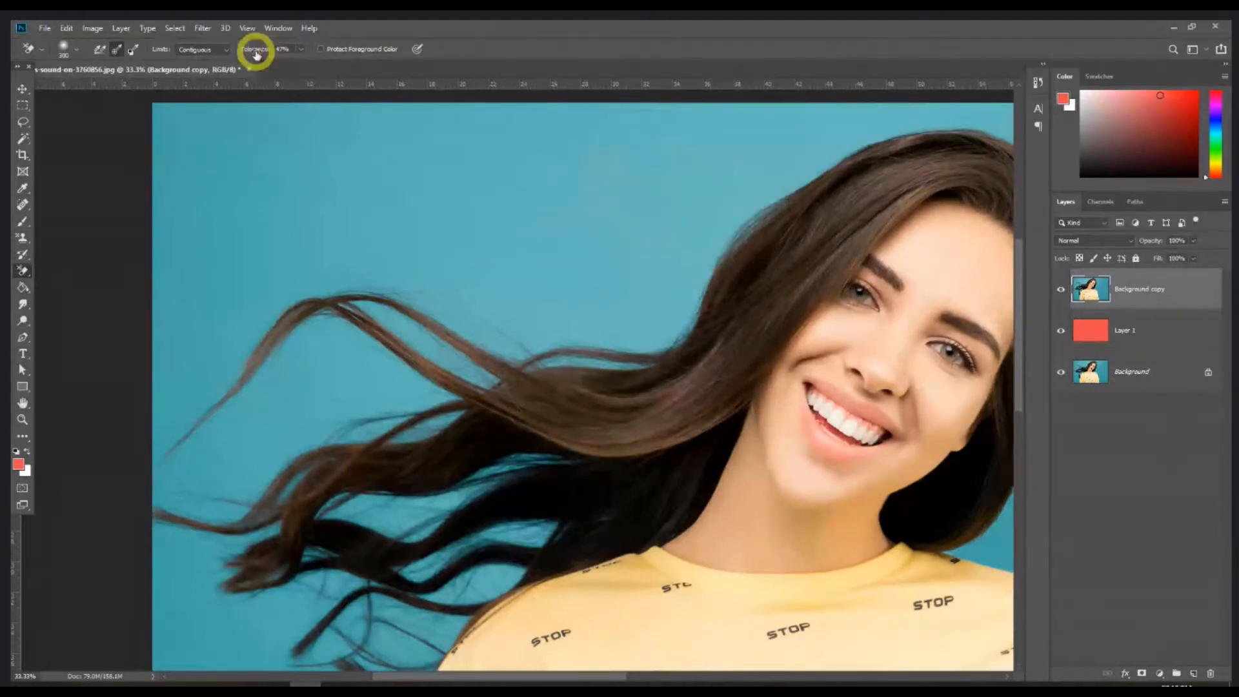
Erase the blue backdrop above and between the upper flying hair strands with a tolerance of 47%, adjusting the brush size
key(bracketright)
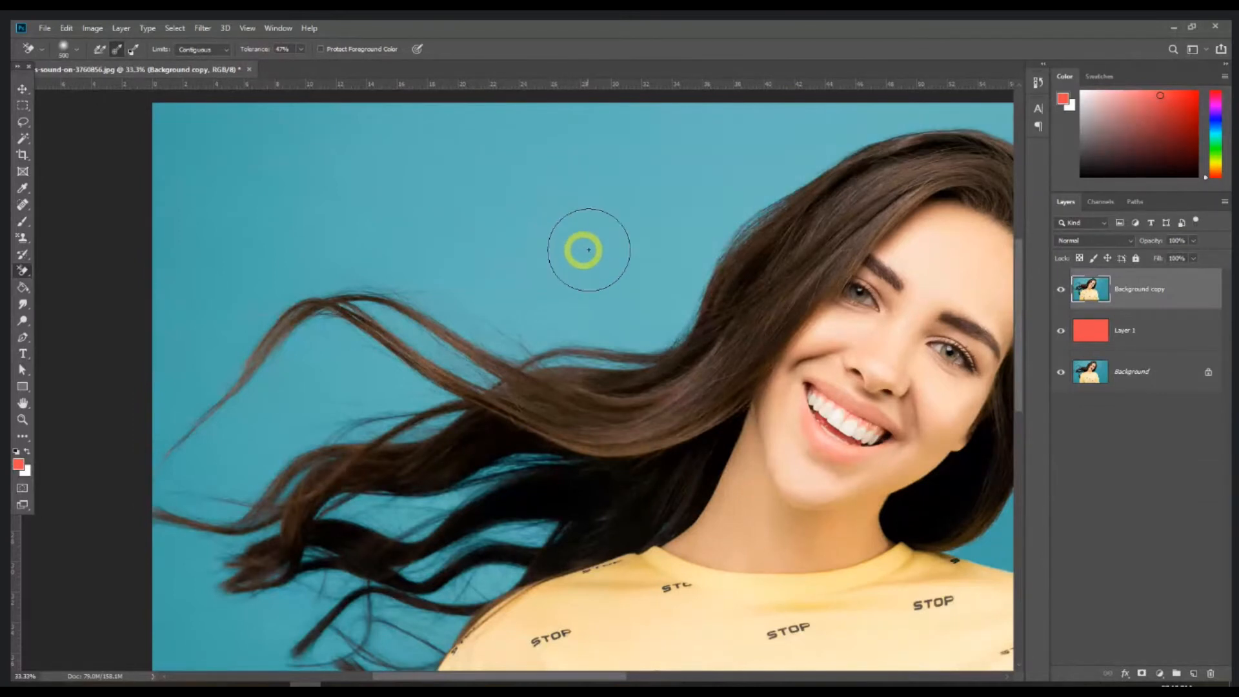
mouse_move(589, 249)
mouse_down()
mouse_move(666, 310)
mouse_move(719, 220)
mouse_move(763, 184)
mouse_move(702, 239)
mouse_move(654, 333)
mouse_move(580, 322)
mouse_move(519, 340)
mouse_move(408, 291)
mouse_move(592, 286)
mouse_move(499, 321)
mouse_move(555, 297)
mouse_move(518, 317)
mouse_move(386, 274)
mouse_move(340, 277)
mouse_move(286, 295)
mouse_move(207, 391)
mouse_move(158, 424)
mouse_move(224, 323)
mouse_move(335, 256)
mouse_move(213, 328)
mouse_move(240, 297)
mouse_move(378, 240)
mouse_move(512, 271)
mouse_up()
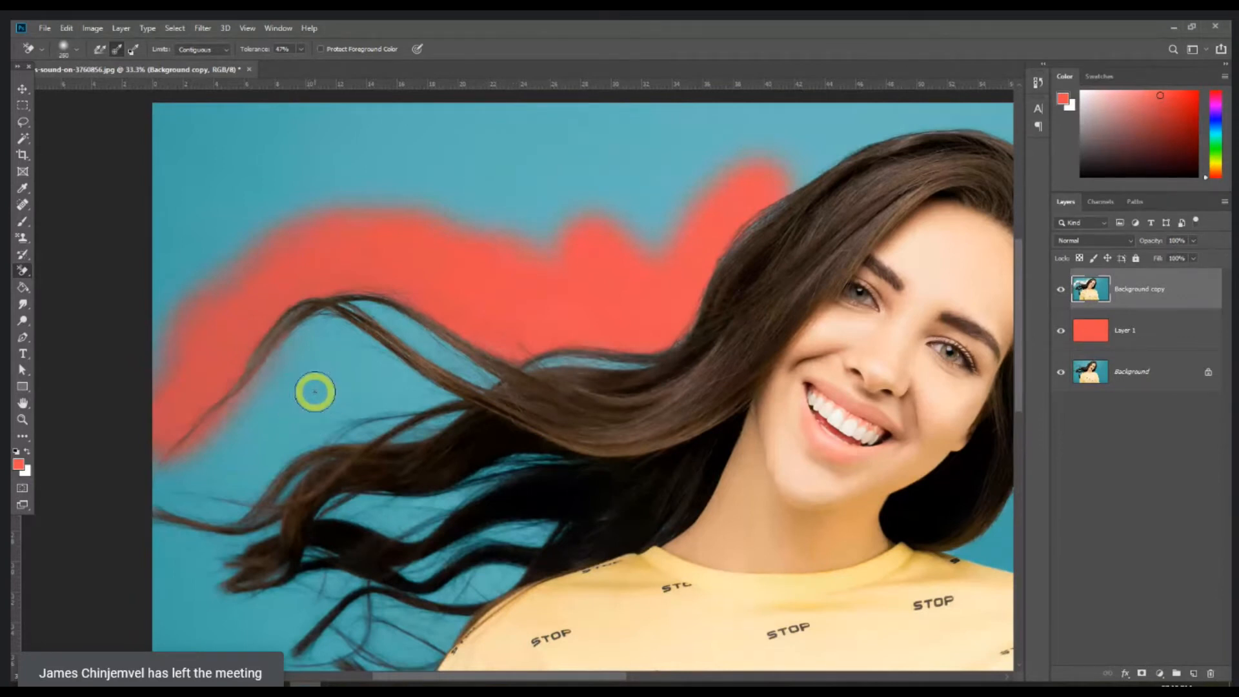
mouse_move(321, 379)
mouse_down()
mouse_move(324, 330)
mouse_move(283, 347)
mouse_move(320, 314)
mouse_move(368, 312)
mouse_move(337, 309)
mouse_move(373, 343)
mouse_move(332, 342)
mouse_move(388, 369)
mouse_move(344, 315)
mouse_move(404, 371)
mouse_move(420, 343)
mouse_move(483, 379)
mouse_move(434, 348)
mouse_move(479, 390)
mouse_move(196, 438)
mouse_move(287, 359)
mouse_move(381, 360)
mouse_move(331, 398)
mouse_move(299, 334)
mouse_move(199, 459)
mouse_move(157, 481)
mouse_up()
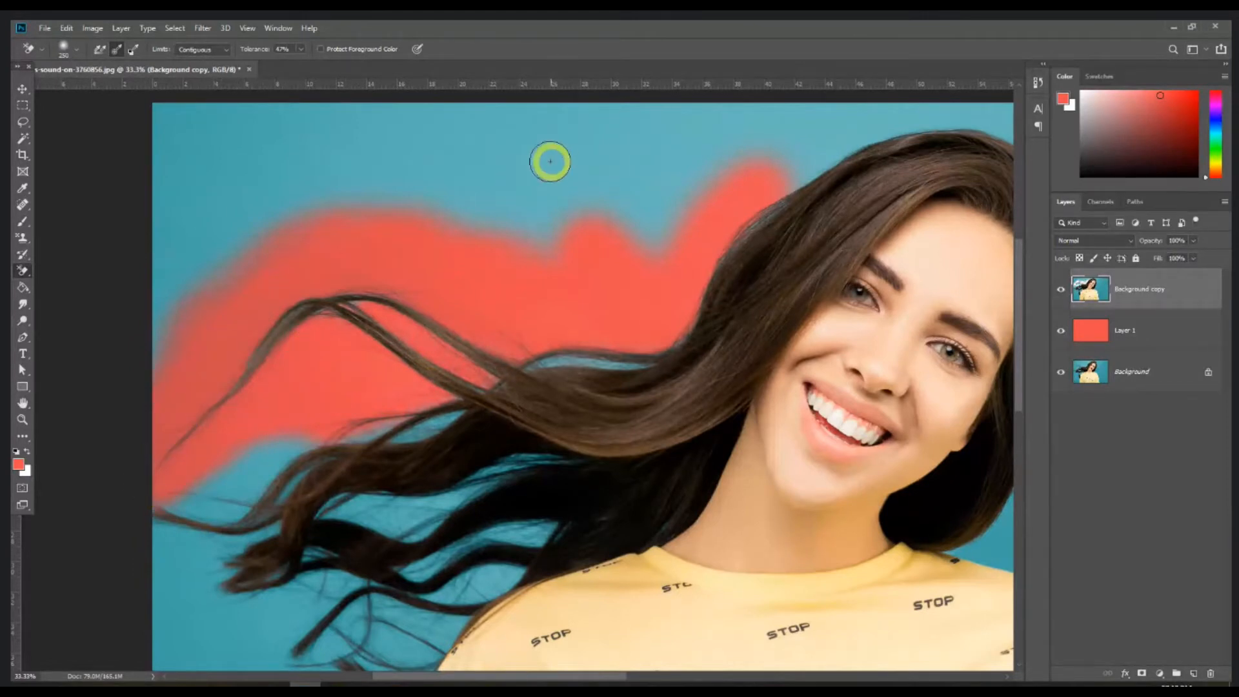
drag(535, 157, 346, 268)
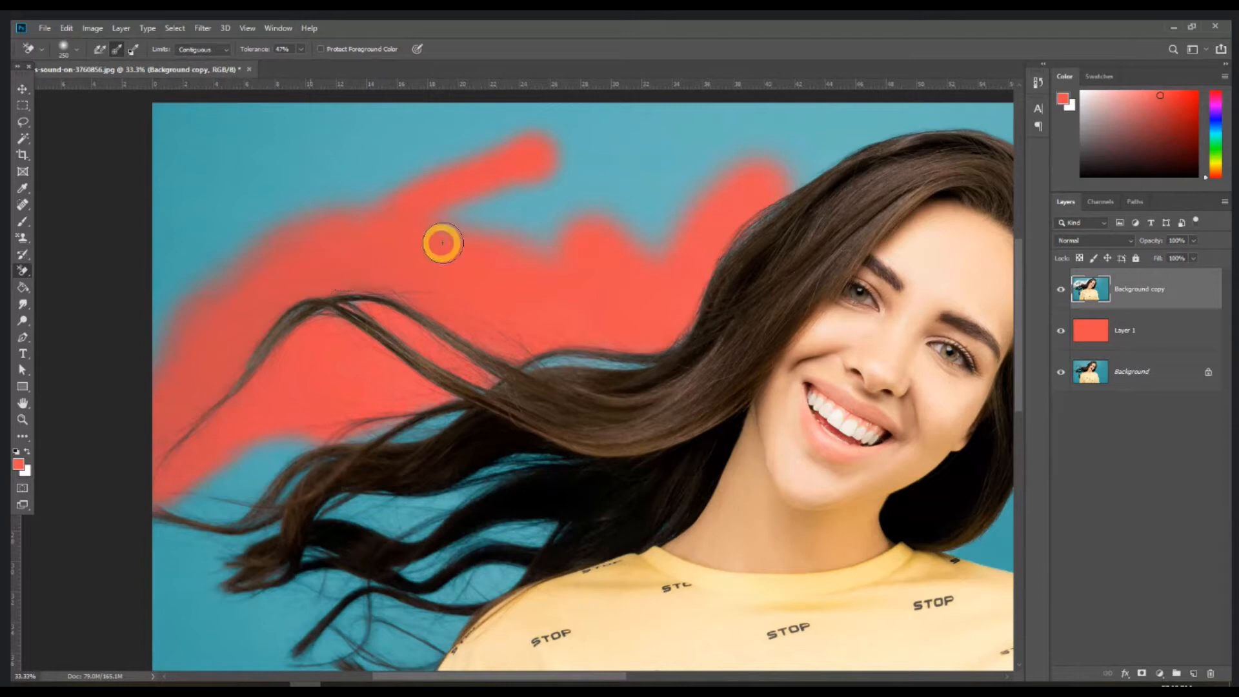
Raise the eraser's tolerance slightly and remove more of the backdrop above the flying hair
click(264, 52)
click(301, 50)
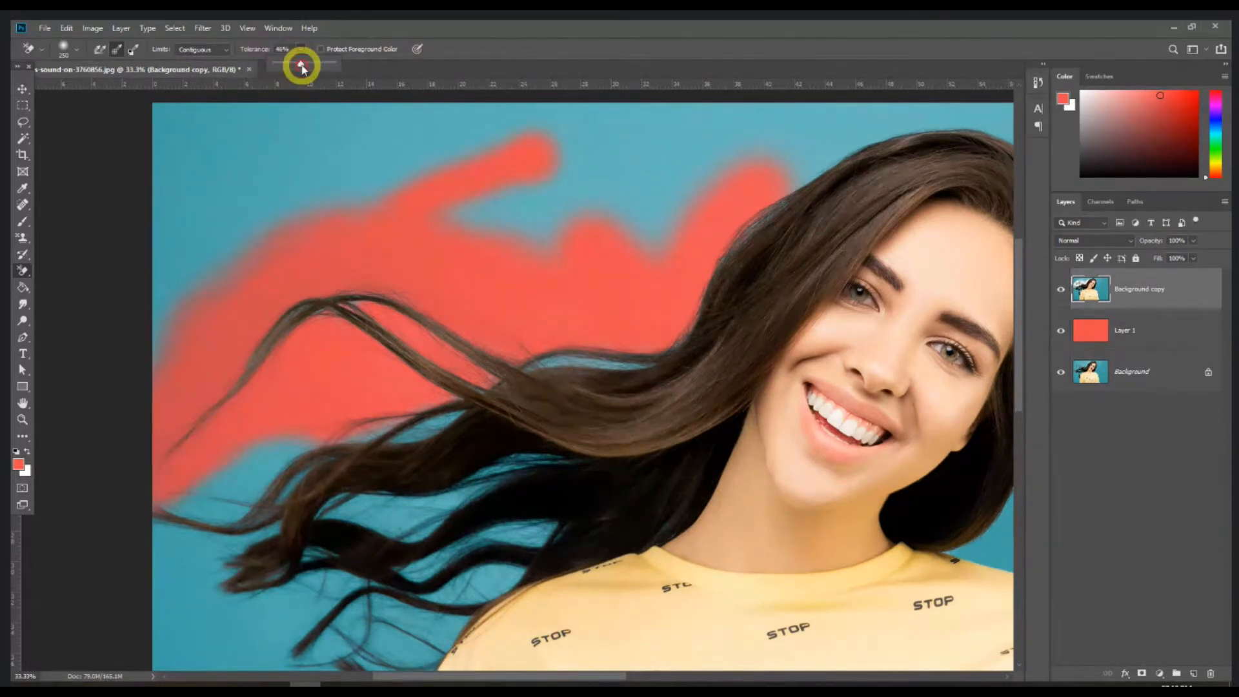
drag(303, 65, 311, 65)
click(386, 186)
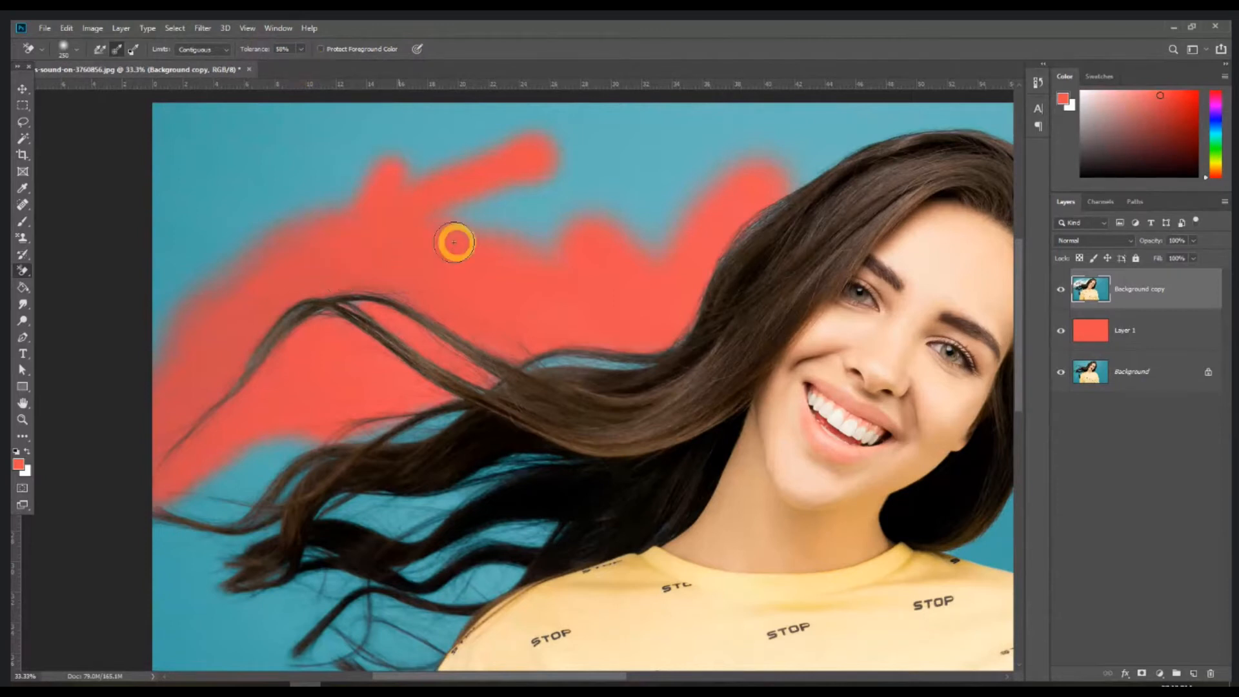
mouse_move(267, 294)
mouse_down()
mouse_move(371, 244)
mouse_move(400, 246)
mouse_move(280, 271)
mouse_move(246, 303)
mouse_move(444, 224)
mouse_move(533, 306)
mouse_up()
Erase the backdrop around the crown and down the short side of the hair to the shoulder, lowering the tolerance for the outer strip
mouse_move(732, 159)
mouse_down()
mouse_move(591, 232)
mouse_move(596, 208)
mouse_move(635, 232)
mouse_move(630, 257)
mouse_move(723, 203)
mouse_move(679, 231)
mouse_move(788, 191)
mouse_move(752, 198)
mouse_move(861, 195)
mouse_move(786, 196)
mouse_move(913, 219)
mouse_move(895, 212)
mouse_move(931, 240)
mouse_move(931, 296)
mouse_move(925, 250)
mouse_up()
drag(949, 321, 667, 253)
mouse_move(755, 231)
mouse_down()
mouse_move(648, 232)
mouse_move(643, 204)
mouse_move(677, 303)
mouse_move(653, 262)
mouse_move(662, 378)
mouse_move(660, 364)
mouse_move(605, 519)
mouse_move(687, 369)
mouse_move(644, 486)
mouse_move(699, 312)
mouse_move(696, 231)
mouse_move(733, 274)
mouse_move(654, 476)
mouse_up()
mouse_move(632, 523)
mouse_down()
mouse_move(593, 497)
mouse_move(586, 526)
mouse_move(540, 553)
mouse_move(590, 553)
mouse_move(526, 553)
mouse_move(634, 582)
mouse_move(574, 556)
mouse_move(641, 538)
mouse_move(679, 296)
mouse_move(701, 339)
mouse_move(692, 216)
mouse_move(698, 276)
mouse_move(680, 226)
mouse_move(691, 302)
mouse_move(706, 322)
mouse_move(743, 320)
mouse_up()
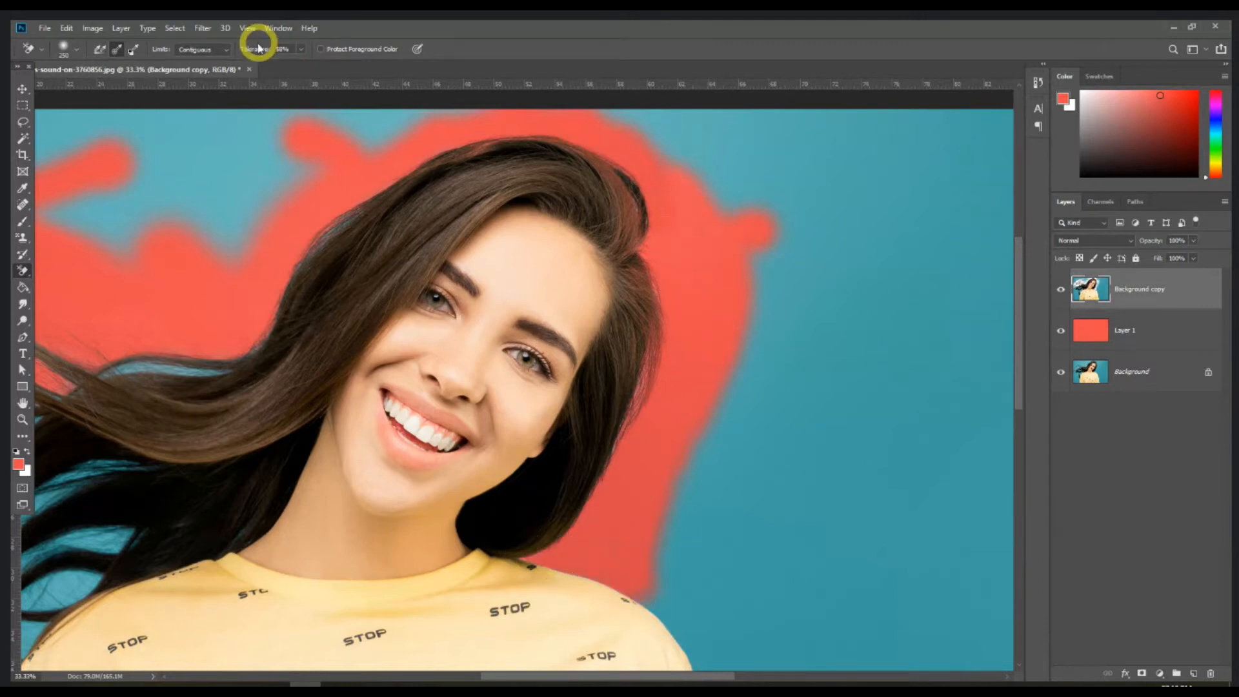
drag(245, 53, 270, 56)
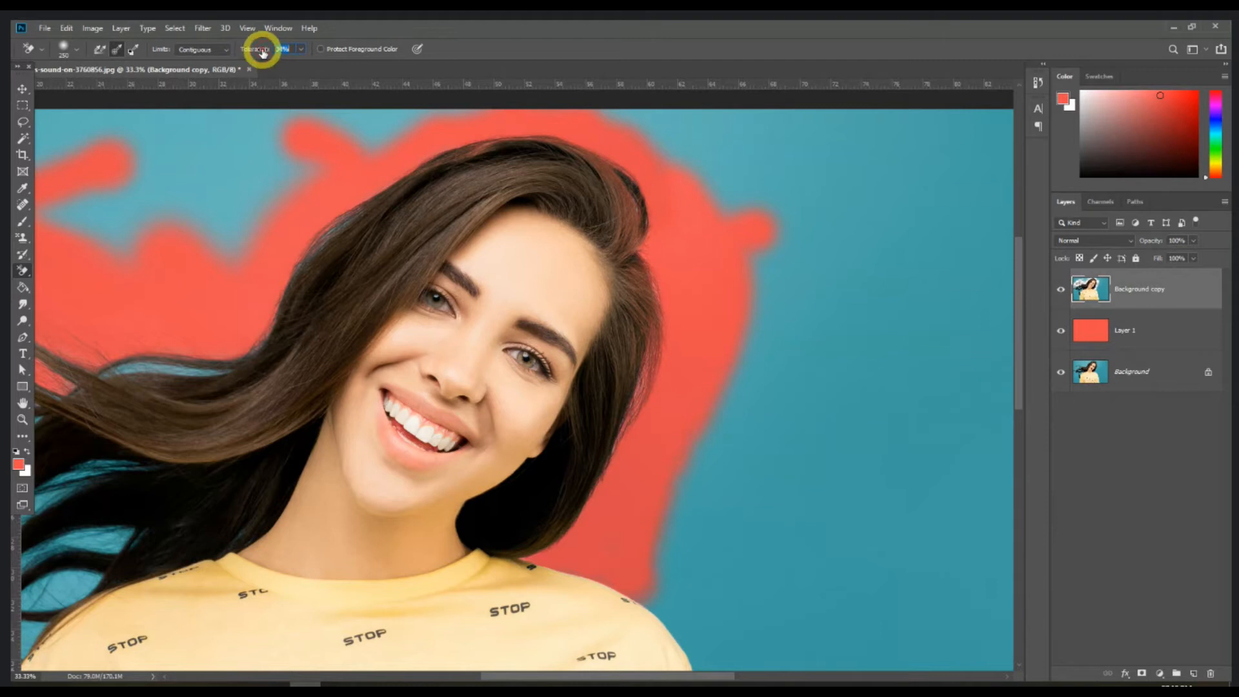
mouse_move(778, 388)
mouse_down()
mouse_move(755, 334)
mouse_move(707, 311)
mouse_move(675, 255)
mouse_up()
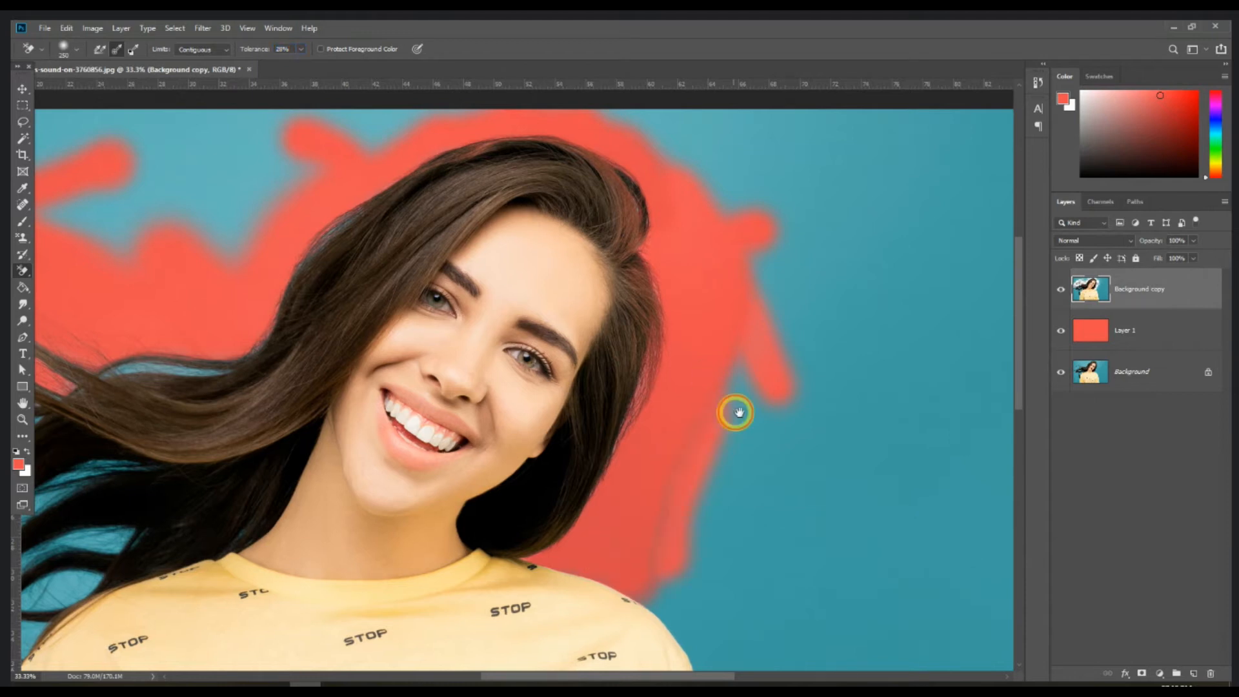
Set the tolerance to 53% and erase the blue backdrop around and between the lower flying hair strands
drag(776, 408, 968, 424)
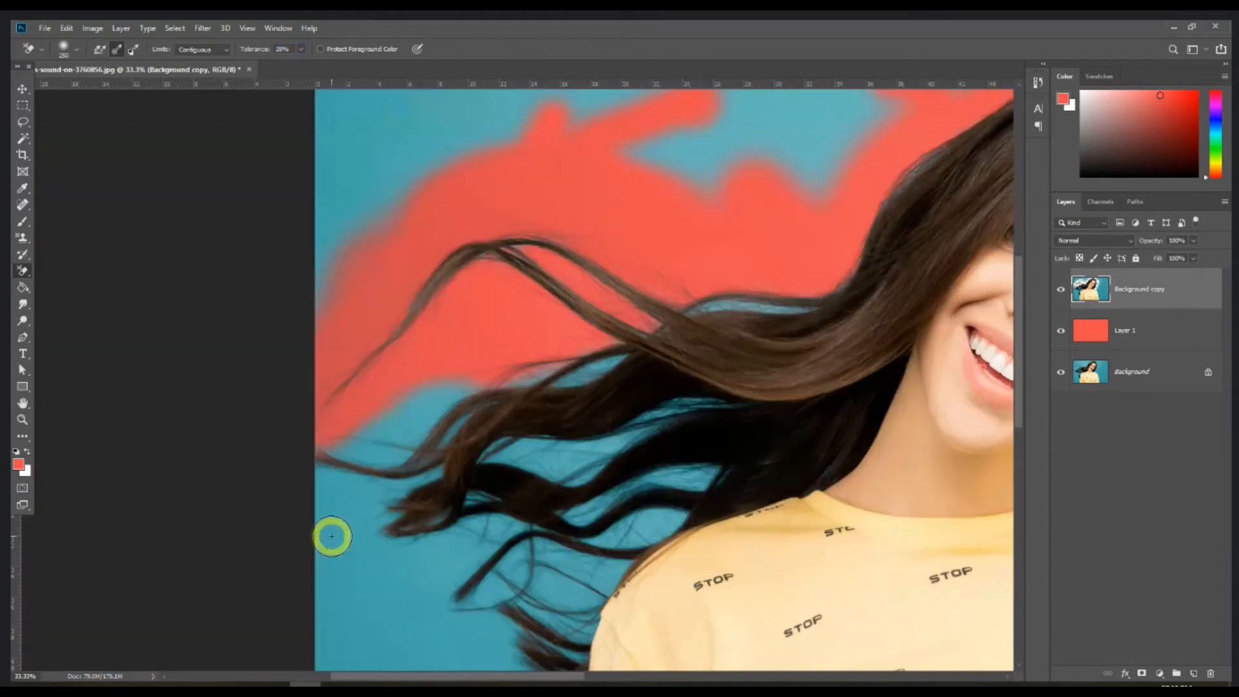
mouse_move(329, 532)
mouse_down()
mouse_move(371, 478)
mouse_move(328, 484)
mouse_move(388, 439)
mouse_move(339, 451)
mouse_move(359, 461)
mouse_move(343, 473)
mouse_move(324, 469)
mouse_move(340, 517)
mouse_up()
key(ctrl+z)
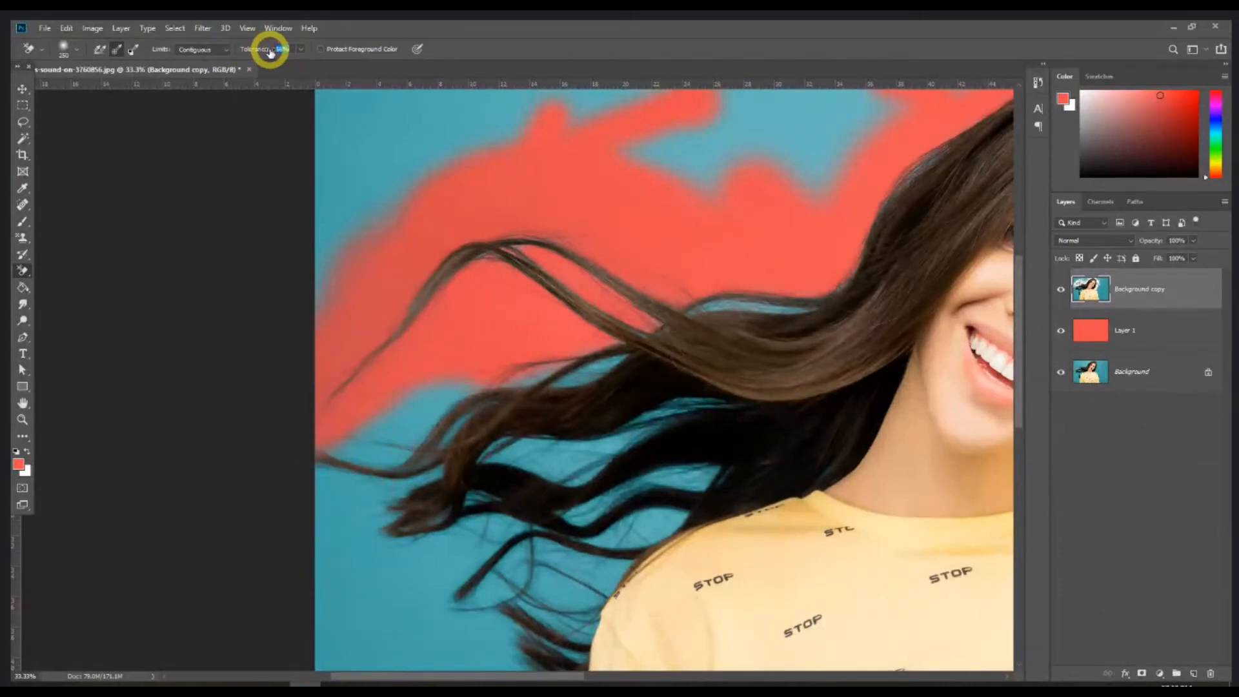
mouse_move(340, 561)
mouse_down()
mouse_move(351, 468)
mouse_move(338, 499)
mouse_move(320, 493)
mouse_move(360, 439)
mouse_move(399, 446)
mouse_move(391, 455)
mouse_move(437, 401)
mouse_move(481, 384)
mouse_move(366, 425)
mouse_move(427, 384)
mouse_move(444, 386)
mouse_move(383, 438)
mouse_move(417, 394)
mouse_move(337, 533)
mouse_move(367, 595)
mouse_move(376, 513)
mouse_move(424, 470)
mouse_move(386, 482)
mouse_move(429, 477)
mouse_move(467, 410)
mouse_move(457, 463)
mouse_move(549, 444)
mouse_move(597, 458)
mouse_move(717, 399)
mouse_up()
mouse_move(580, 376)
mouse_down()
mouse_move(628, 362)
mouse_move(501, 384)
mouse_move(631, 340)
mouse_move(532, 381)
mouse_up()
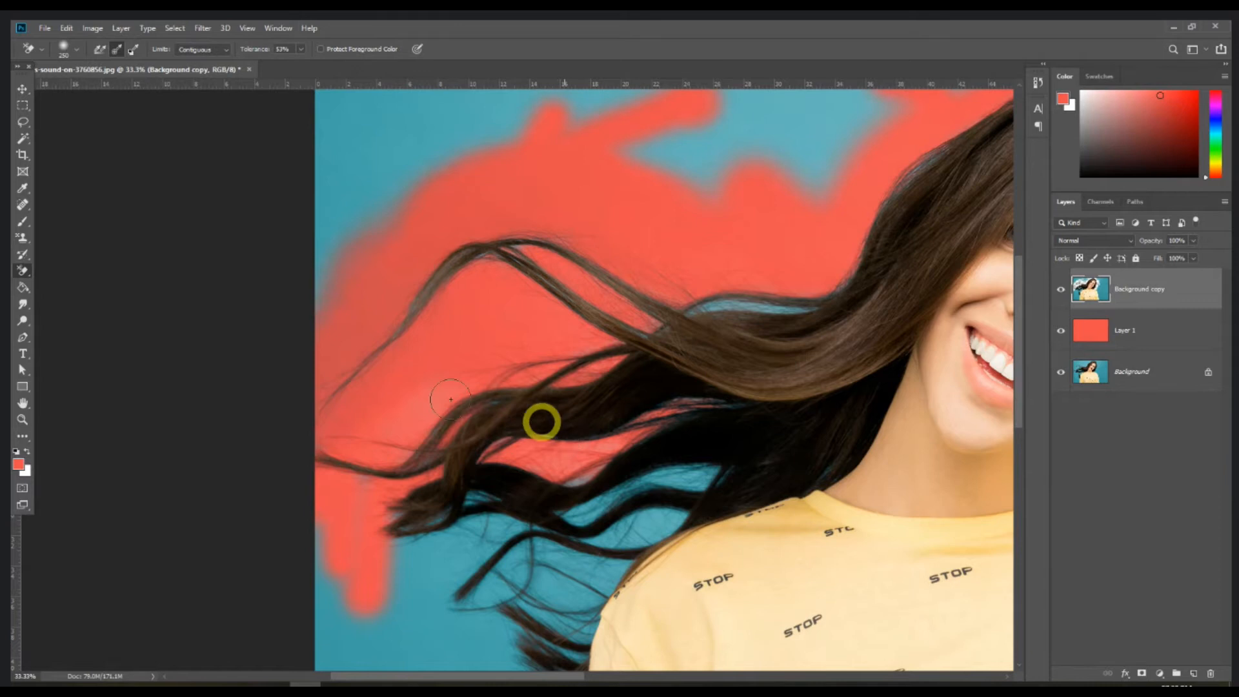
Erase the remaining blue backdrop in the gap beneath the upper strands, above the flying hair and around the lower hair tips
mouse_move(750, 135)
mouse_down()
mouse_move(699, 152)
mouse_move(647, 194)
mouse_move(658, 198)
mouse_move(658, 319)
mouse_up()
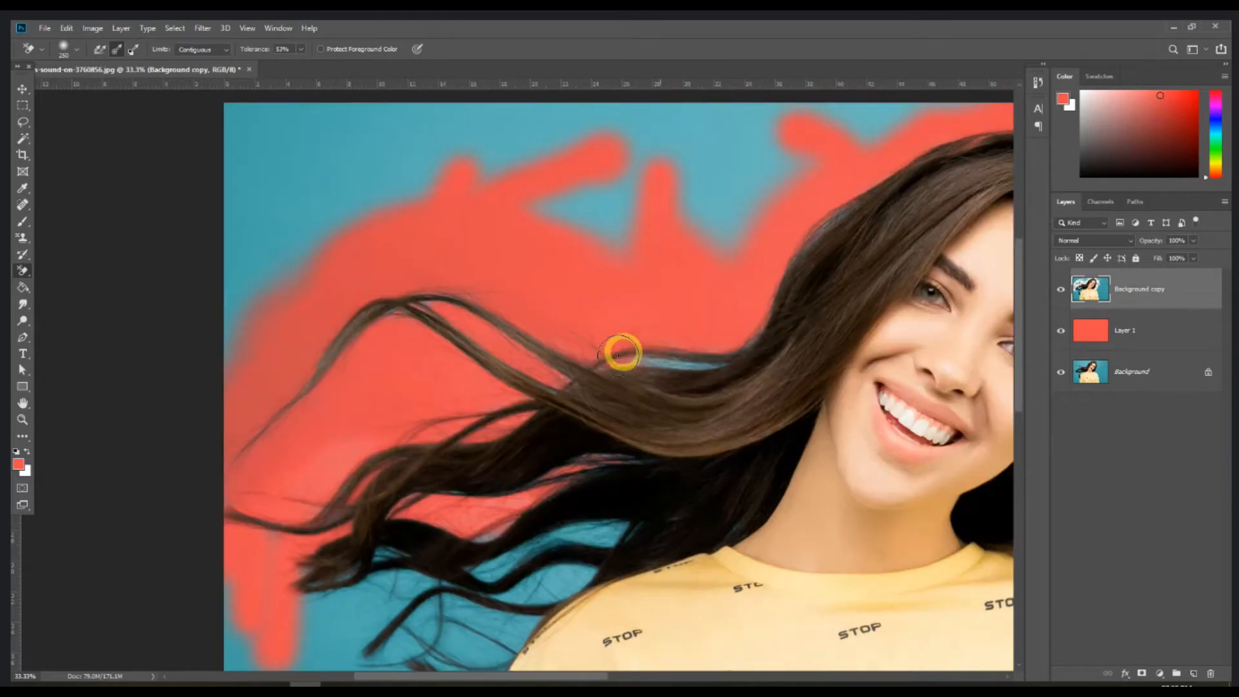
drag(655, 360, 710, 367)
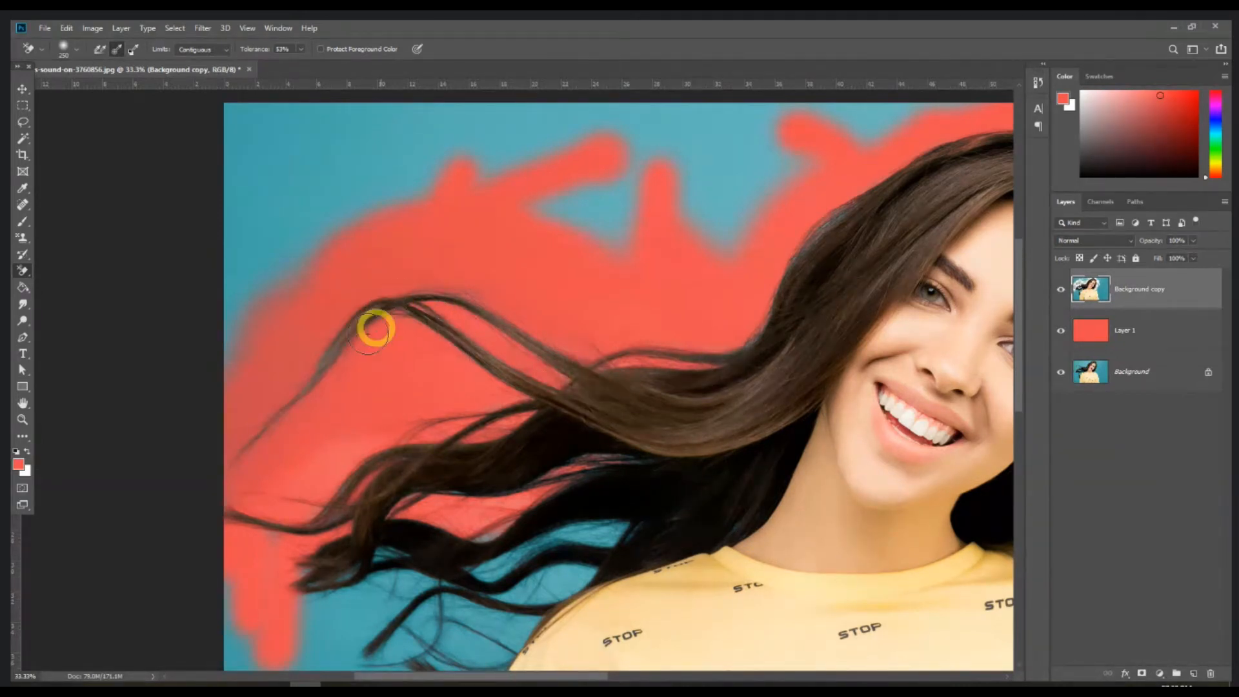
drag(409, 265, 396, 226)
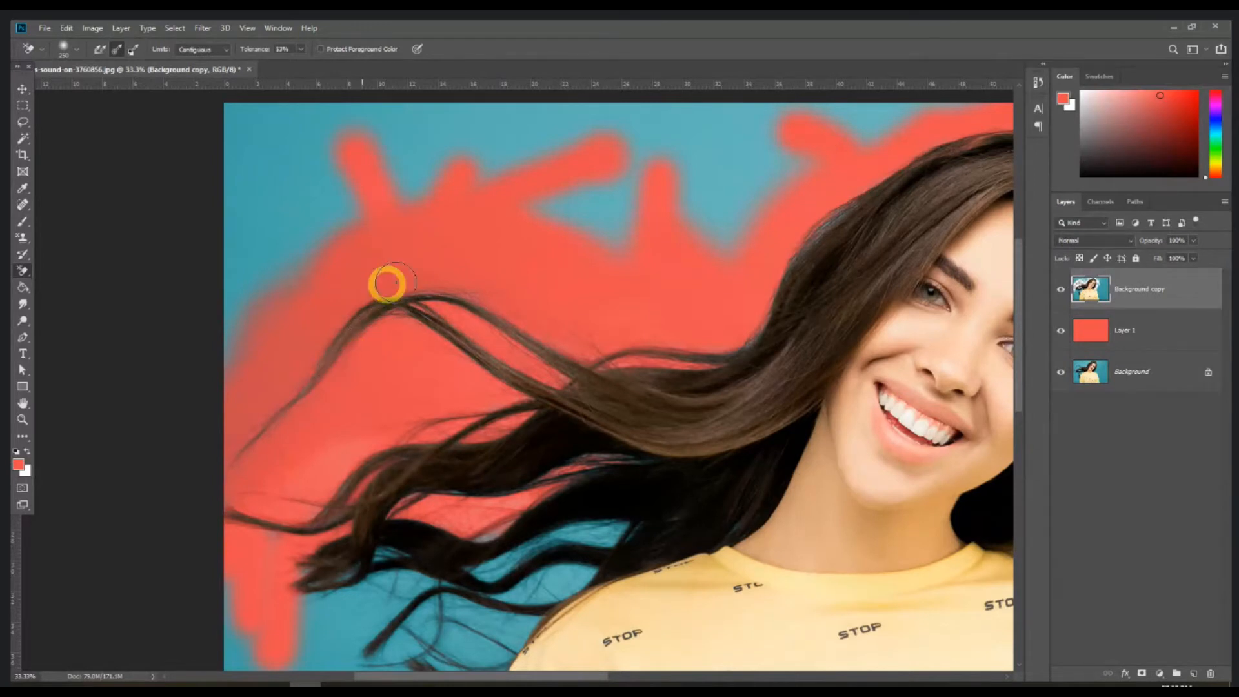
drag(498, 526, 543, 318)
mouse_move(356, 424)
mouse_down()
mouse_move(436, 387)
mouse_move(428, 367)
mouse_move(384, 373)
mouse_move(427, 342)
mouse_move(429, 355)
mouse_move(342, 403)
mouse_move(373, 373)
mouse_move(343, 377)
mouse_up()
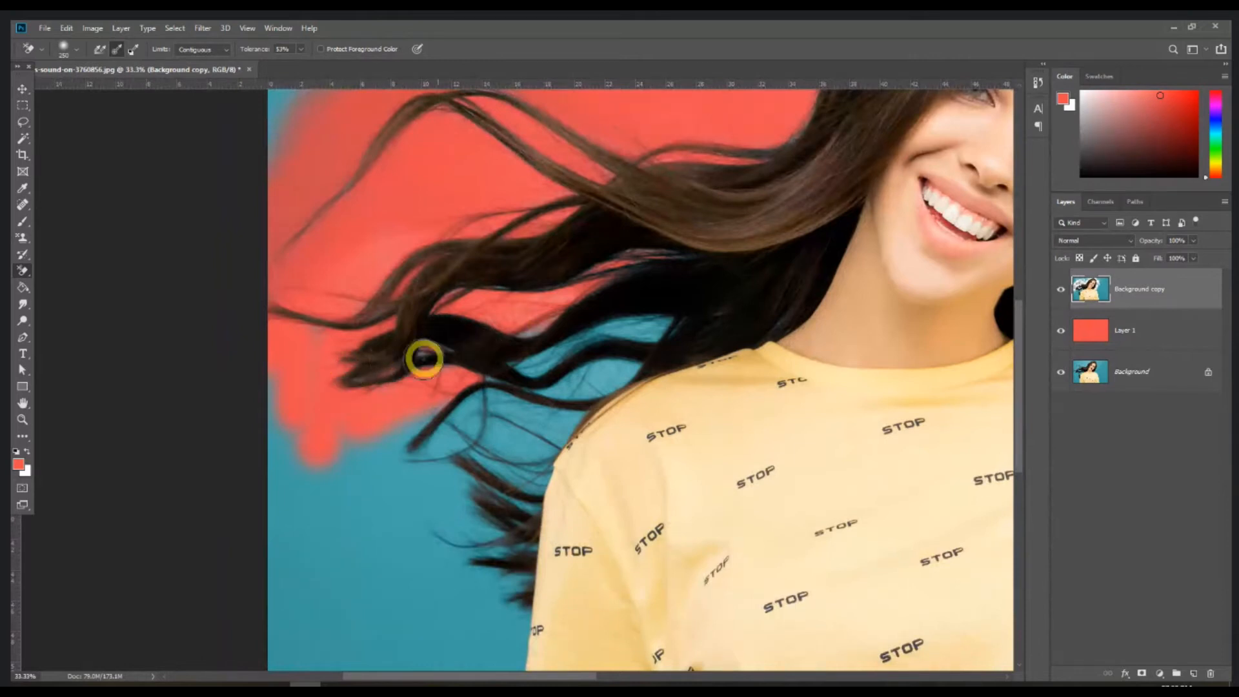
drag(251, 51, 239, 51)
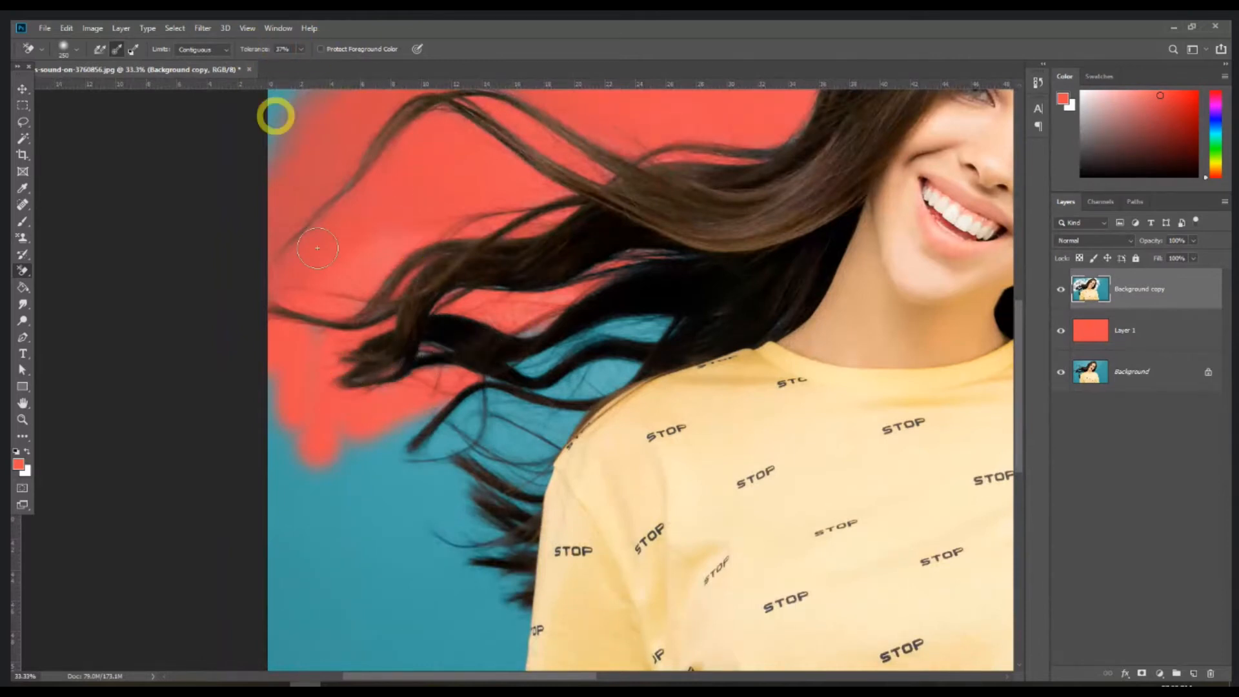
mouse_move(382, 487)
mouse_down()
mouse_move(448, 429)
mouse_move(478, 423)
mouse_up()
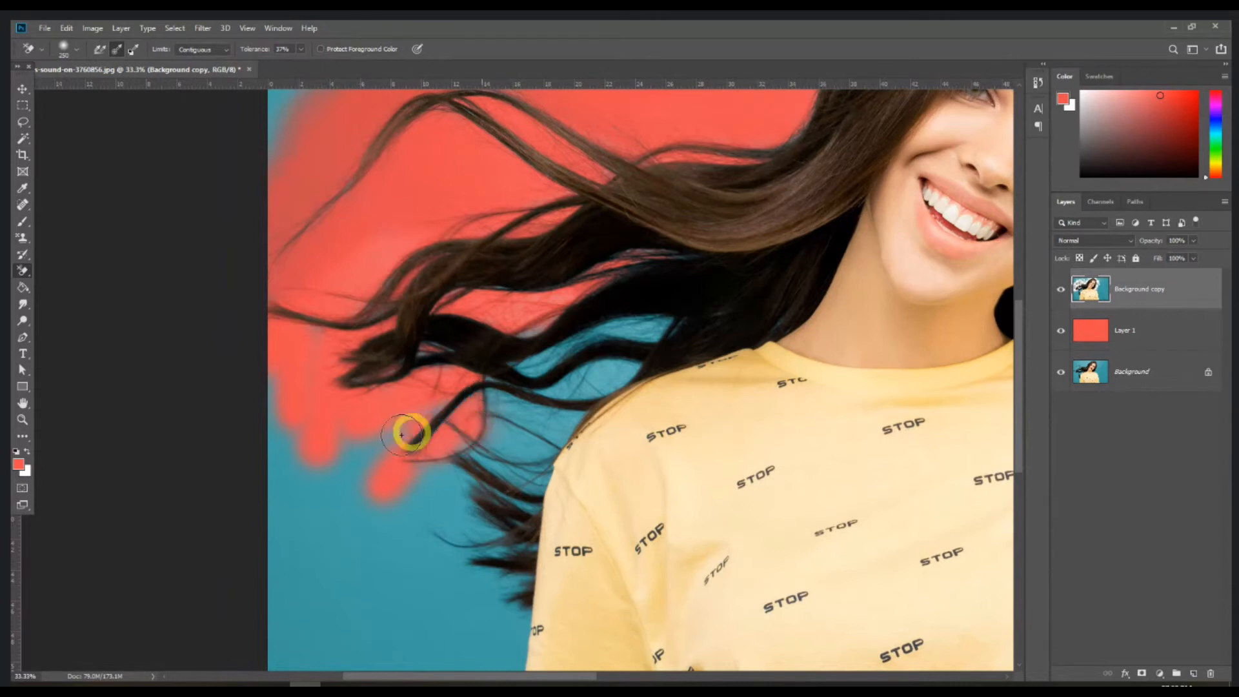
key(ctrl+z)
Set the eraser's tolerance to 63% and erase the blue backdrop between the lowest flying strands down to the sleeve
drag(255, 50, 266, 49)
mouse_move(384, 494)
mouse_down()
mouse_move(467, 417)
mouse_move(428, 435)
mouse_move(471, 391)
mouse_move(401, 430)
mouse_move(399, 440)
mouse_move(553, 359)
mouse_move(523, 361)
mouse_move(548, 325)
mouse_move(542, 335)
mouse_move(633, 318)
mouse_move(567, 340)
mouse_move(643, 330)
mouse_move(629, 339)
mouse_move(666, 323)
mouse_move(547, 397)
mouse_move(607, 367)
mouse_move(572, 396)
mouse_move(633, 366)
mouse_move(570, 395)
mouse_move(593, 339)
mouse_move(452, 400)
mouse_move(529, 380)
mouse_move(538, 418)
mouse_move(473, 461)
mouse_move(567, 409)
mouse_move(511, 457)
mouse_move(517, 445)
mouse_move(499, 537)
mouse_move(565, 446)
mouse_move(514, 501)
mouse_move(508, 591)
mouse_move(534, 507)
mouse_move(509, 591)
mouse_move(497, 507)
mouse_move(445, 602)
mouse_move(465, 472)
mouse_move(351, 546)
mouse_move(391, 461)
mouse_move(373, 445)
mouse_move(361, 487)
mouse_move(400, 510)
mouse_move(533, 451)
mouse_move(445, 456)
mouse_move(591, 417)
mouse_move(524, 442)
mouse_move(389, 417)
mouse_move(412, 344)
mouse_move(489, 343)
mouse_move(389, 373)
mouse_move(300, 325)
mouse_move(312, 367)
mouse_move(493, 322)
mouse_move(402, 267)
mouse_move(429, 232)
mouse_move(498, 282)
mouse_move(644, 263)
mouse_move(455, 289)
mouse_up()
key(ctrl+minus)
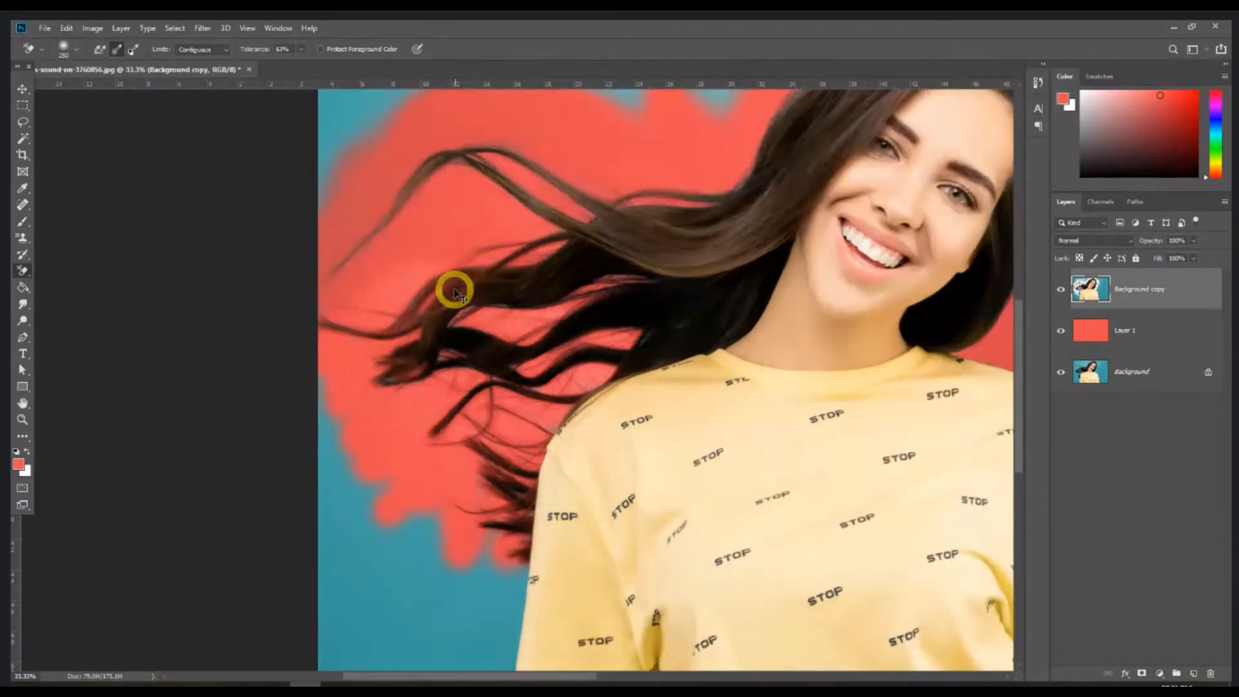
key(ctrl+minus)
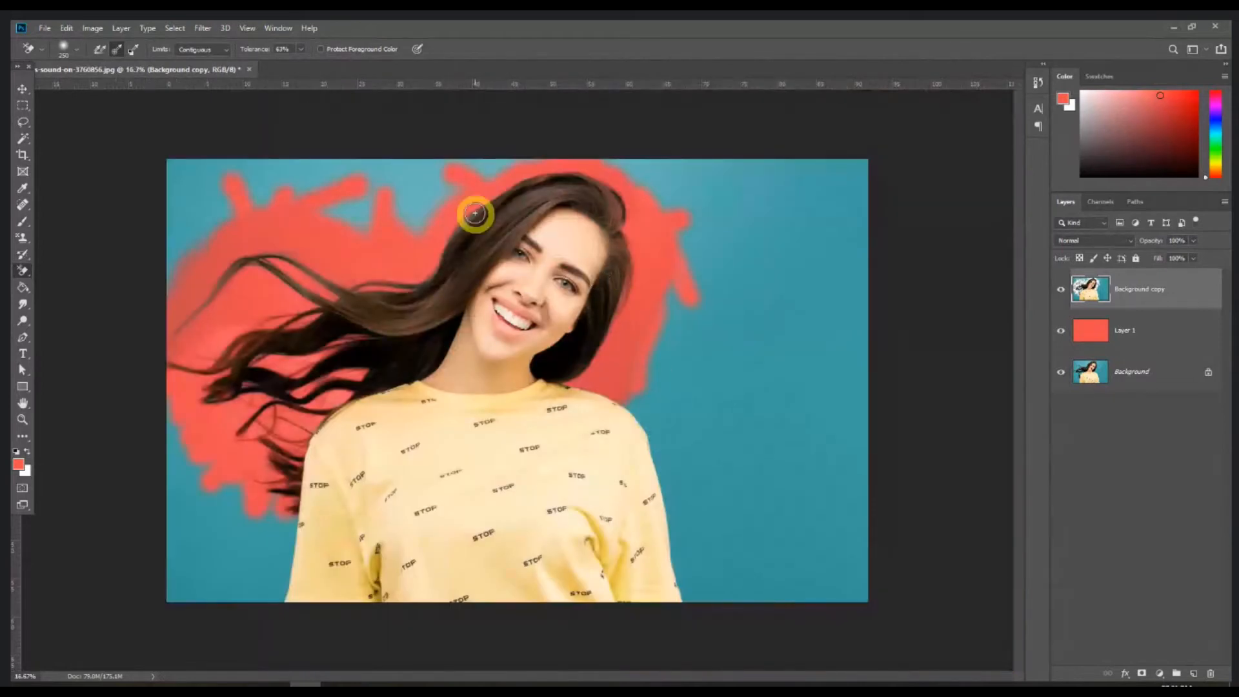
Select the backdrop outside the upper hair outline down to shoulder height with the Polygonal Lasso at 5 px feather, and delete it
drag(24, 126, 60, 126)
click(169, 49)
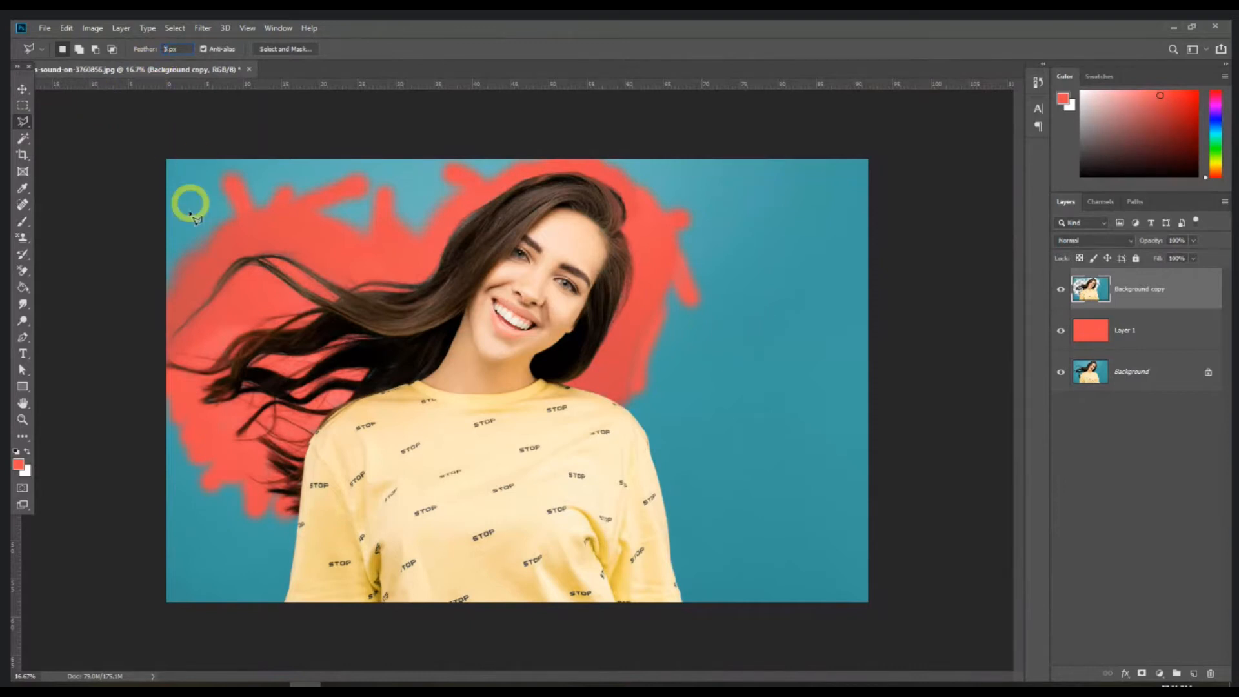
text(5)
click(126, 333)
click(184, 304)
click(219, 263)
click(258, 239)
click(297, 233)
click(371, 264)
click(414, 261)
click(438, 230)
click(476, 200)
click(526, 174)
click(562, 166)
click(623, 186)
click(636, 207)
click(645, 258)
click(632, 312)
click(618, 355)
click(605, 381)
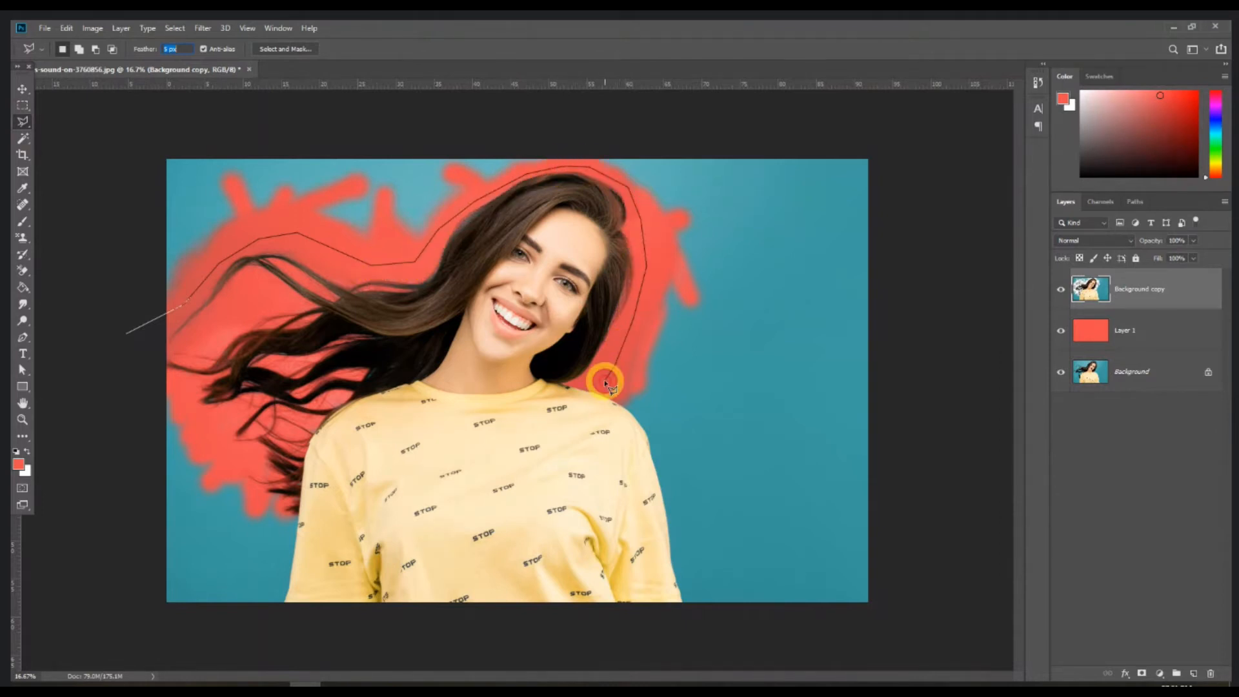
click(645, 386)
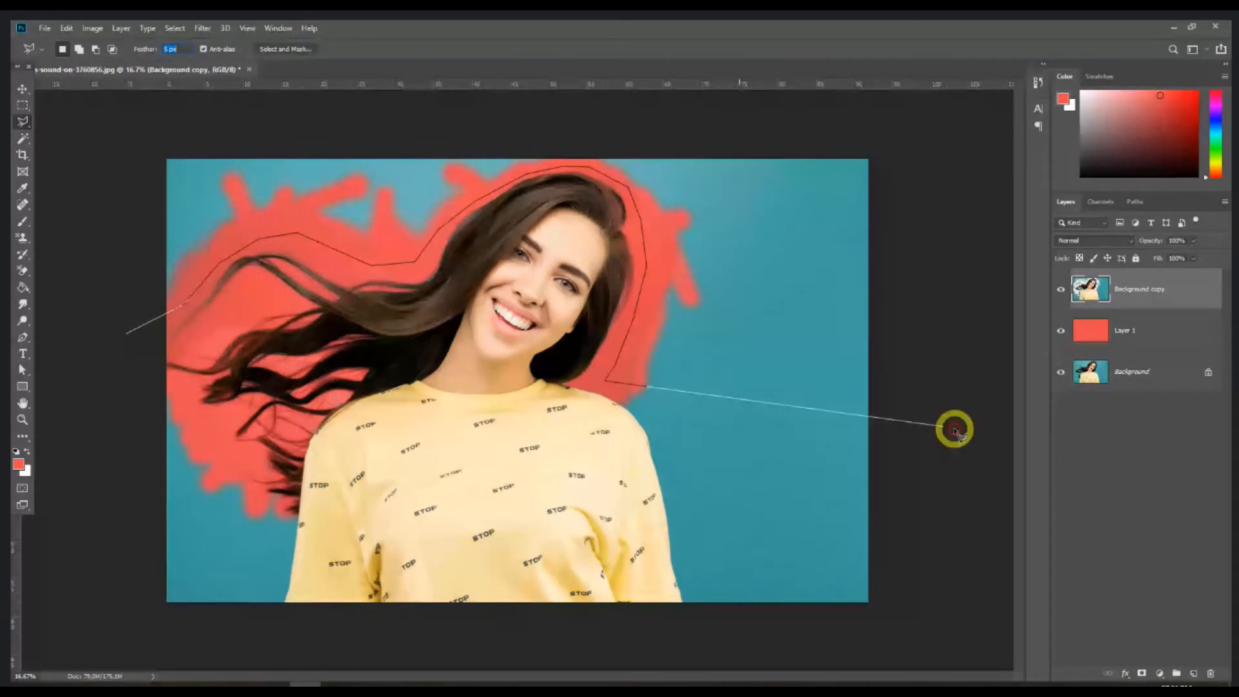
click(943, 391)
click(900, 108)
click(97, 136)
click(126, 333)
click(24, 88)
key(Delete)
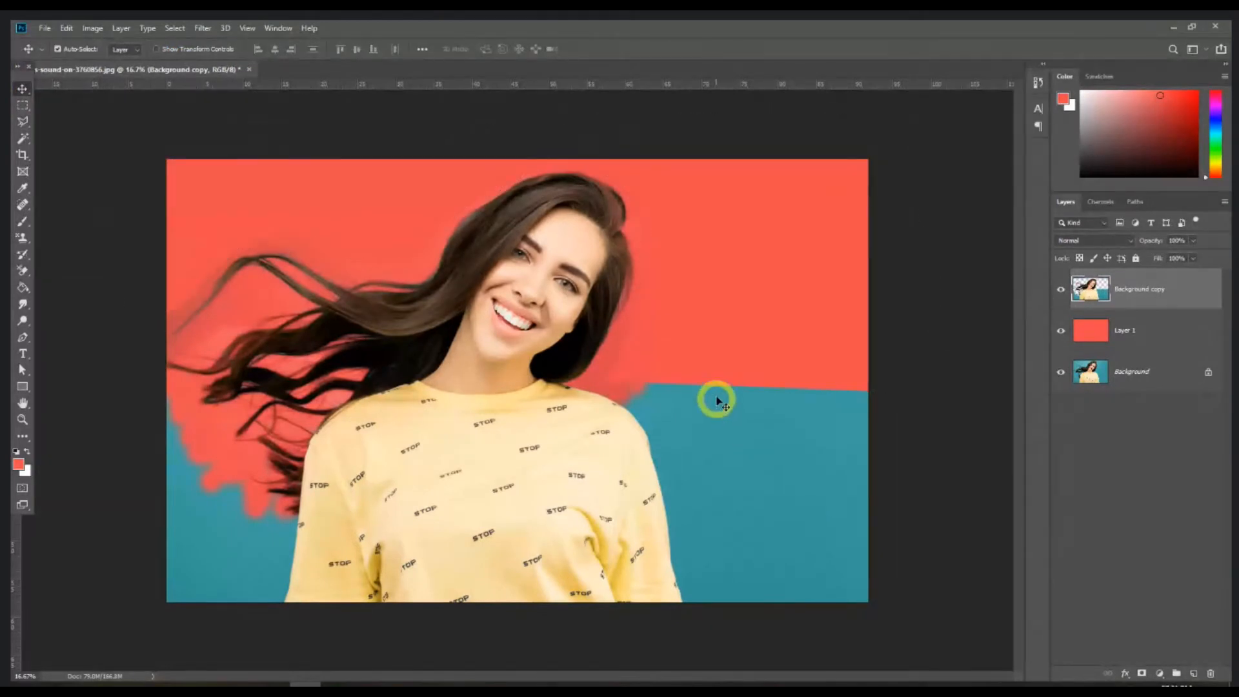
Erase more of the blue backdrop beside the sleeve below the lowest flying strands with the Background Eraser
key(ctrl+plus)
drag(708, 447, 641, 337)
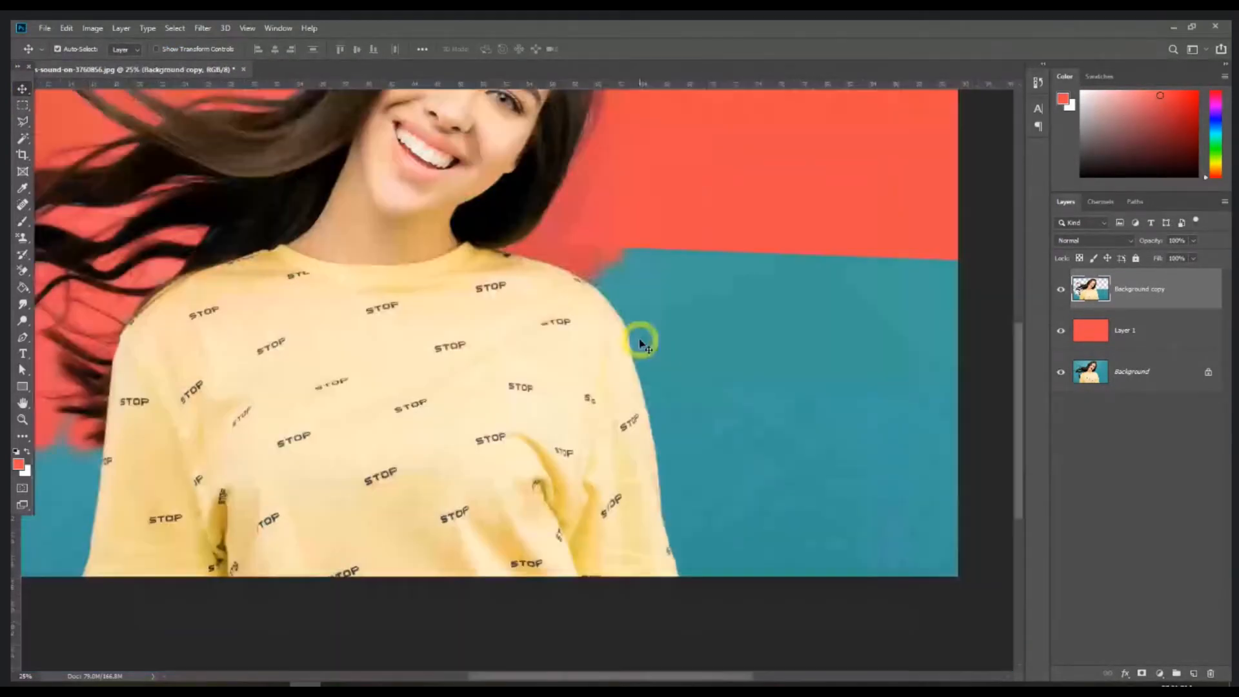
click(22, 338)
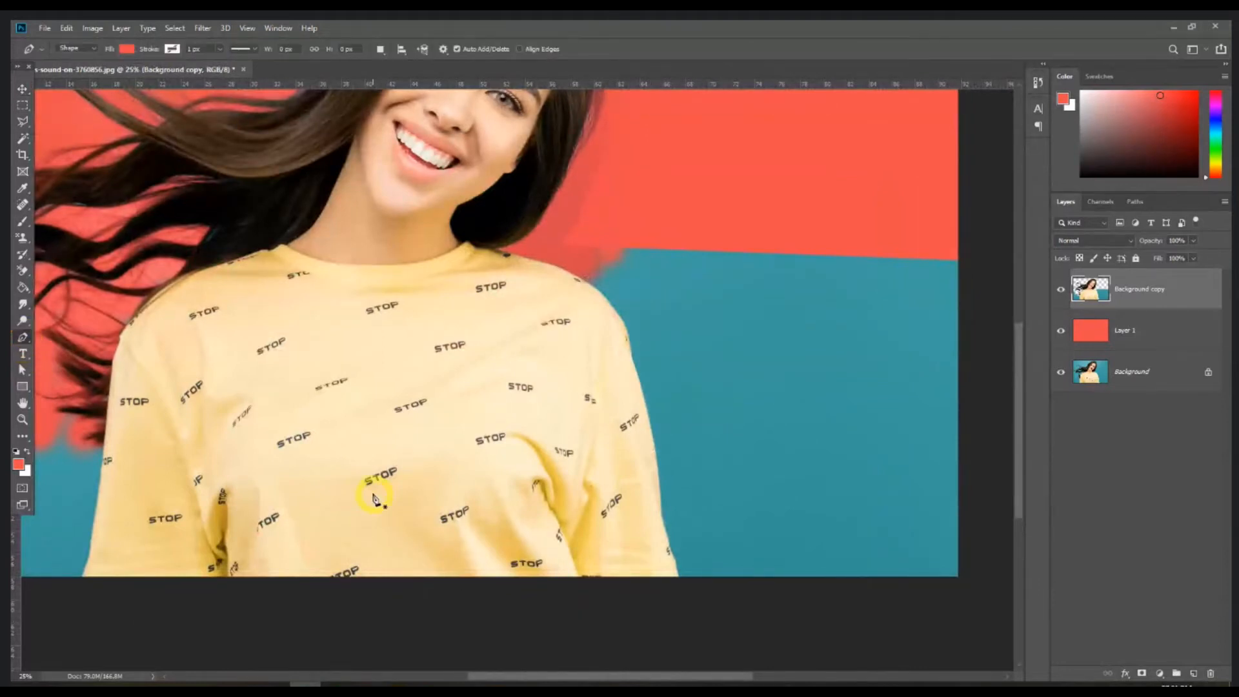
scroll(374, 497, left, 5)
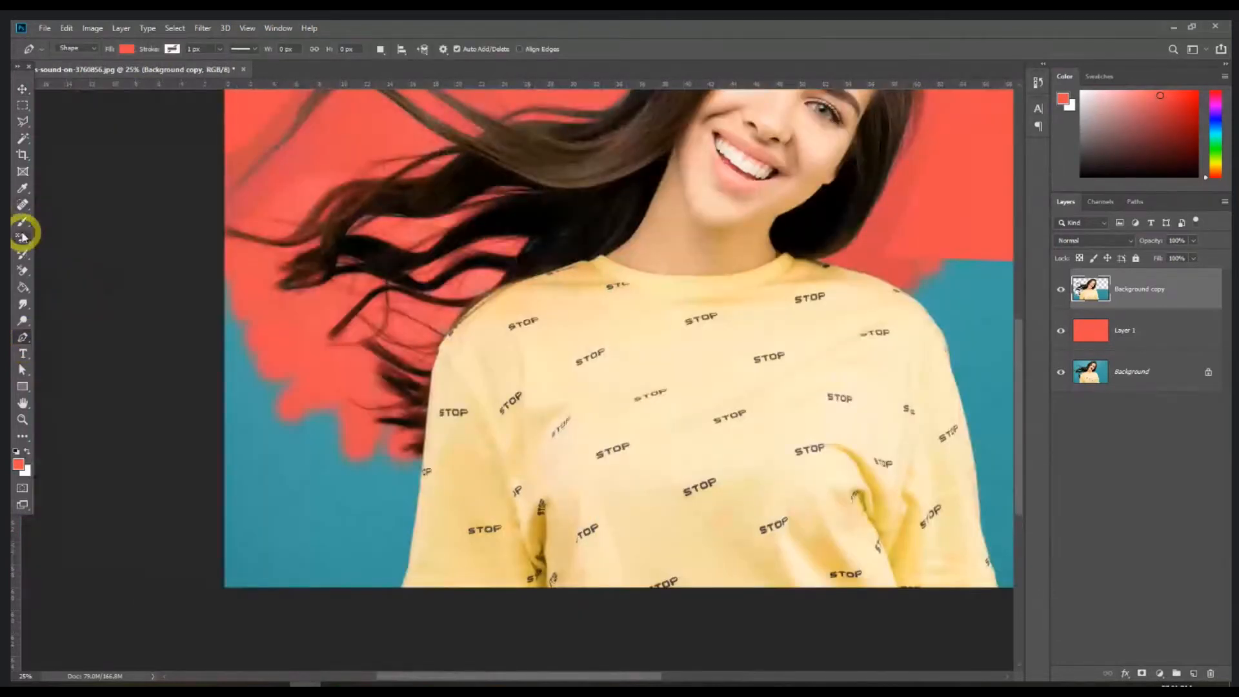
click(23, 253)
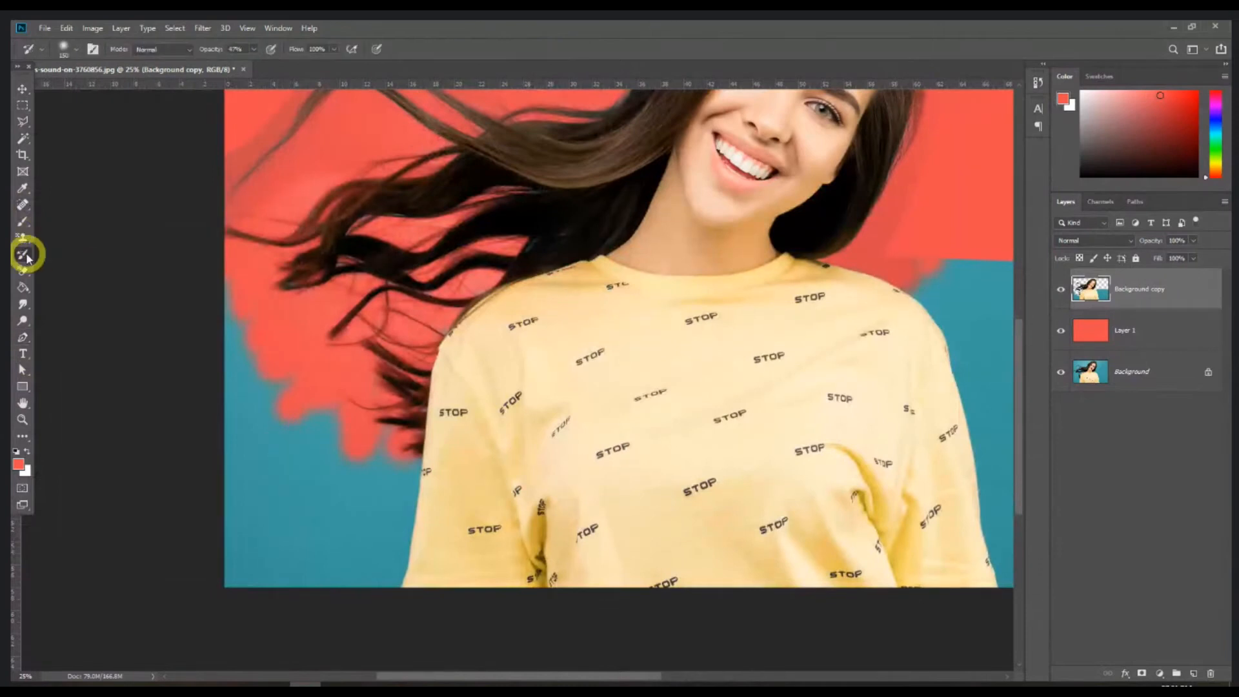
right_click(24, 277)
click(64, 282)
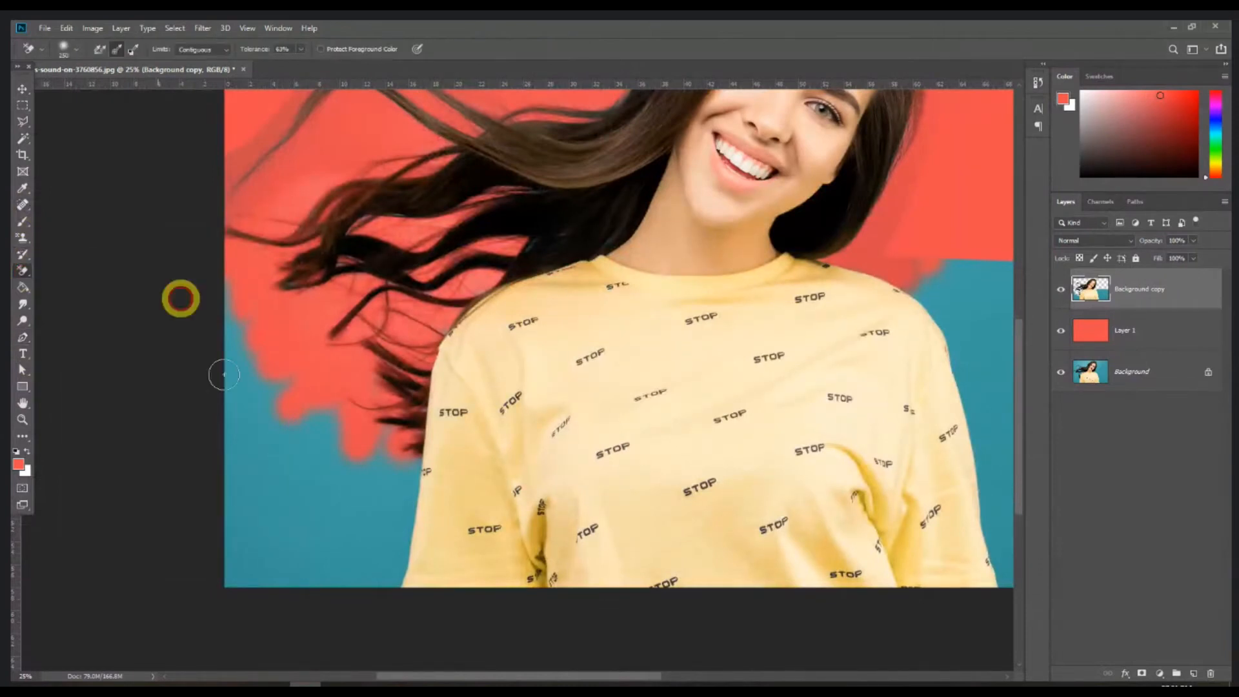
mouse_move(373, 502)
mouse_down()
mouse_move(375, 437)
mouse_move(404, 465)
mouse_move(374, 399)
mouse_up()
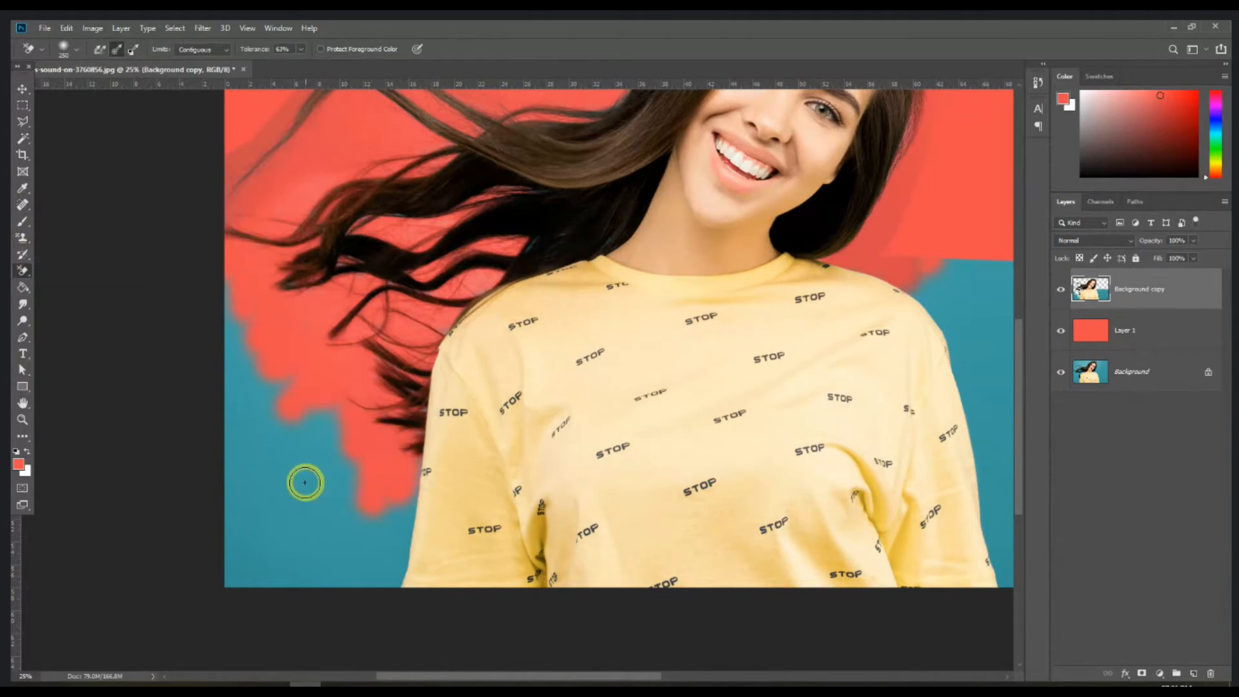
mouse_move(305, 482)
mouse_down()
mouse_move(352, 366)
mouse_move(410, 319)
mouse_move(428, 333)
mouse_move(488, 262)
mouse_move(462, 293)
mouse_up()
Erase the backdrop remnants between the short side of the hair and the shoulder, lowering the tolerance to 30%
drag(841, 293, 504, 375)
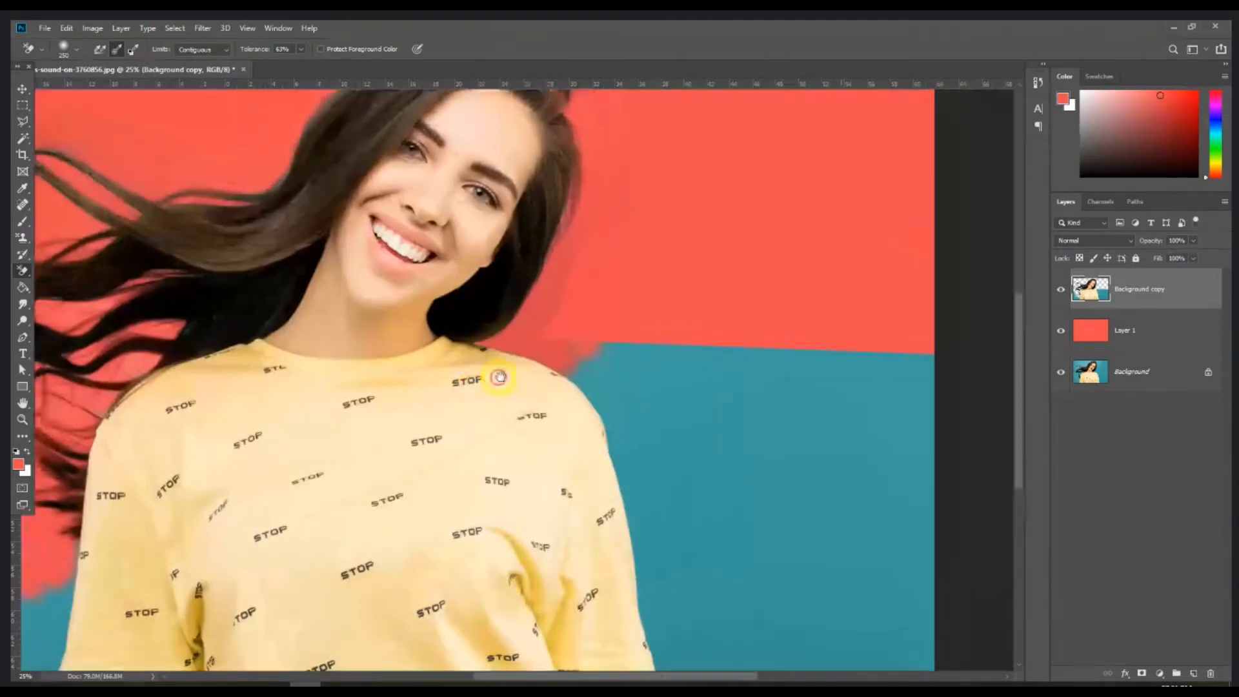
drag(645, 375, 570, 330)
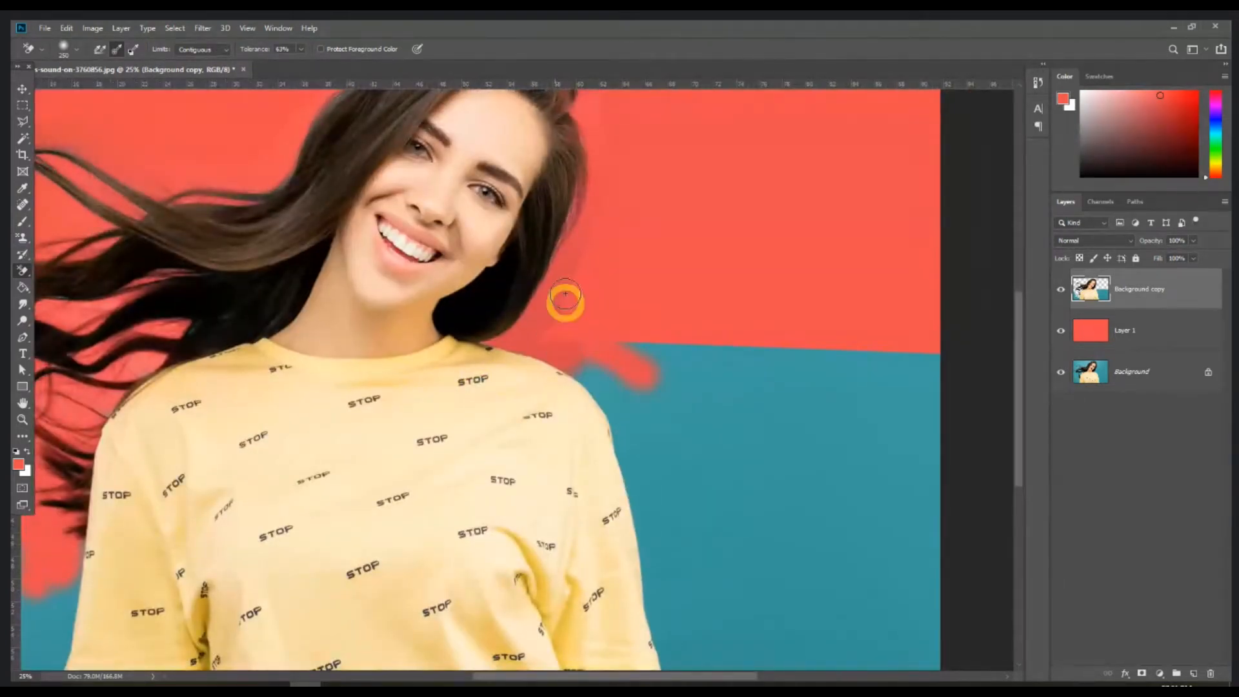
drag(254, 48, 236, 47)
mouse_move(687, 411)
mouse_down()
mouse_move(570, 327)
mouse_move(575, 288)
mouse_move(556, 304)
mouse_move(559, 287)
mouse_up()
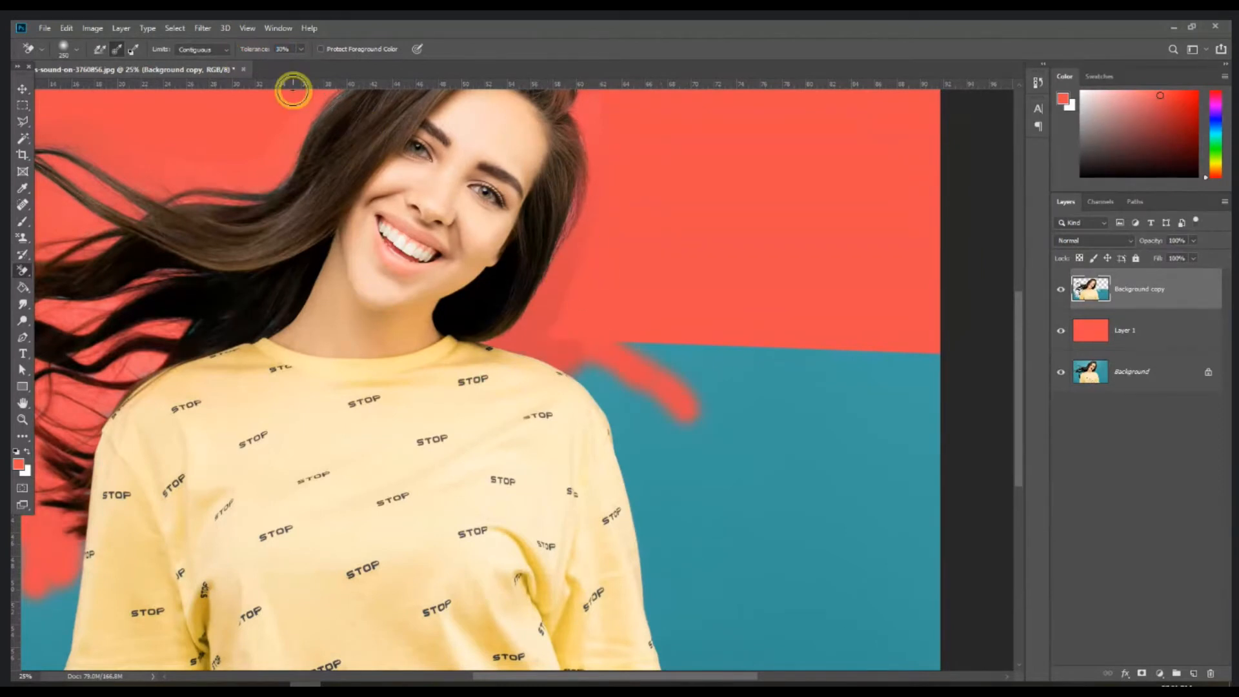
Set the tolerance to 80% and erase the remaining tint beside the short side of the hair above the shoulder
click(271, 51)
text(80)
mouse_move(709, 578)
mouse_down()
mouse_move(663, 368)
mouse_move(602, 308)
mouse_move(564, 301)
mouse_move(592, 260)
mouse_move(557, 310)
mouse_move(581, 261)
mouse_move(551, 299)
mouse_move(602, 209)
mouse_move(530, 346)
mouse_move(619, 211)
mouse_move(593, 235)
mouse_move(599, 192)
mouse_move(587, 253)
mouse_move(610, 193)
mouse_move(613, 359)
mouse_move(577, 345)
mouse_up()
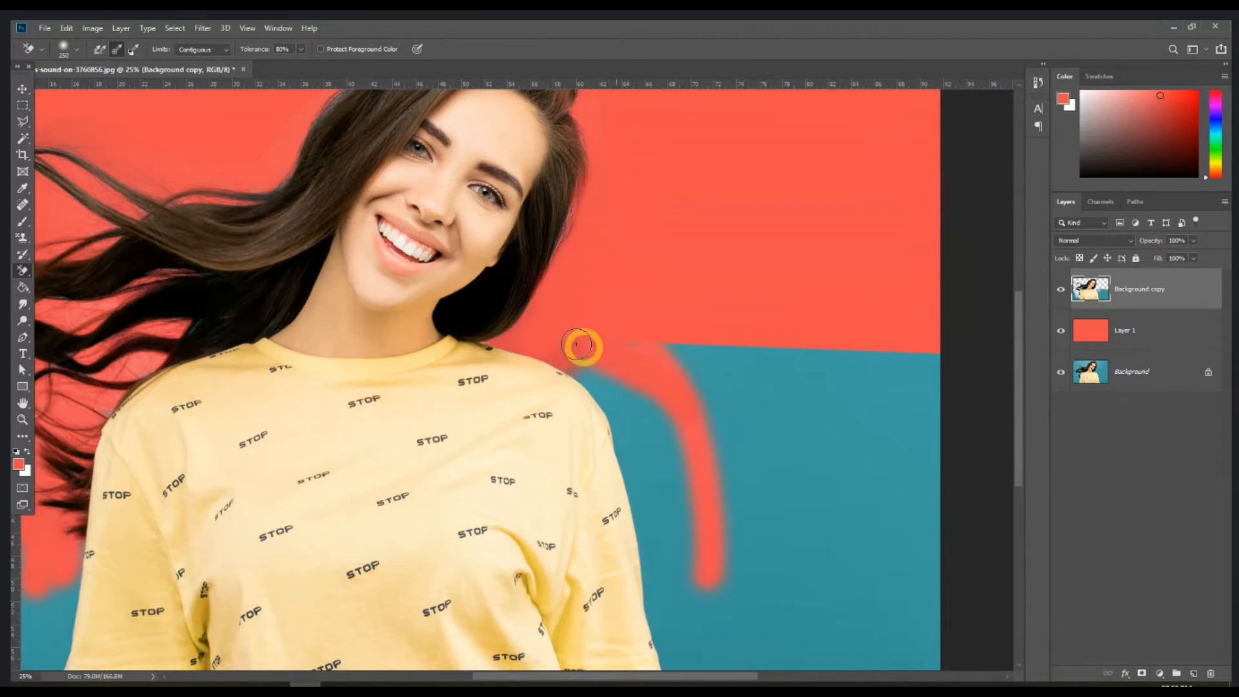
Switch to the Pen tool in Path mode for tracing the sleeve edge beside the large blue area
drag(813, 535, 793, 349)
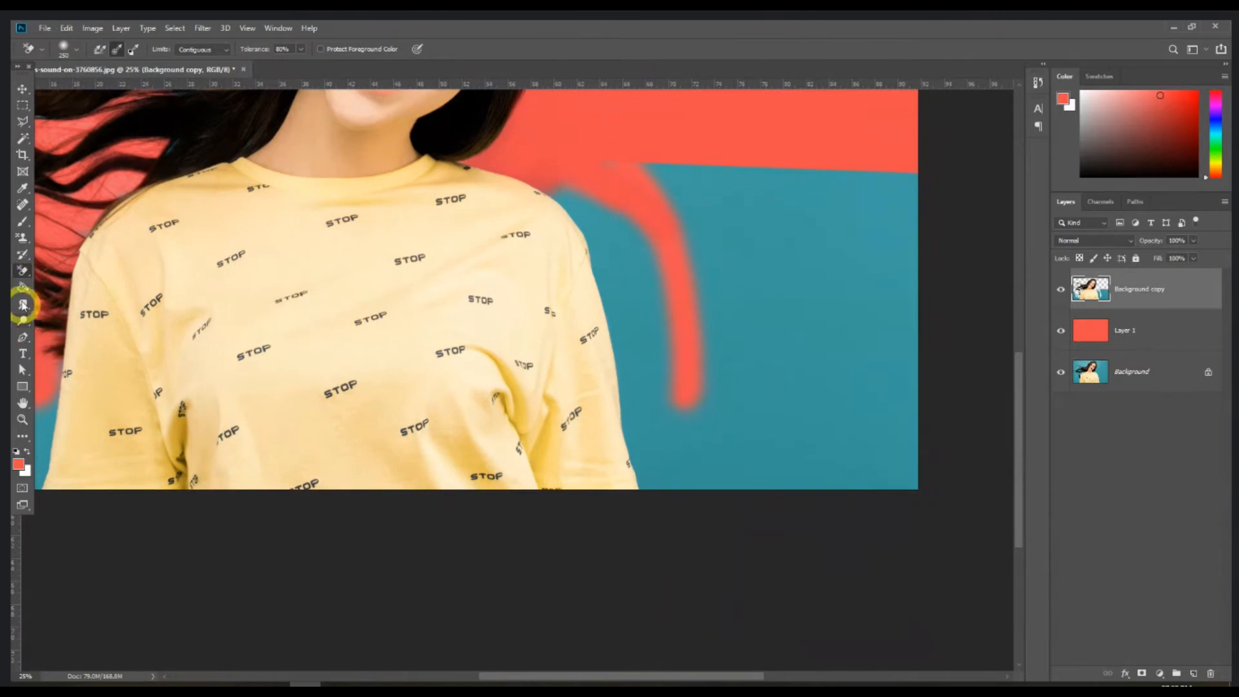
click(23, 337)
click(63, 338)
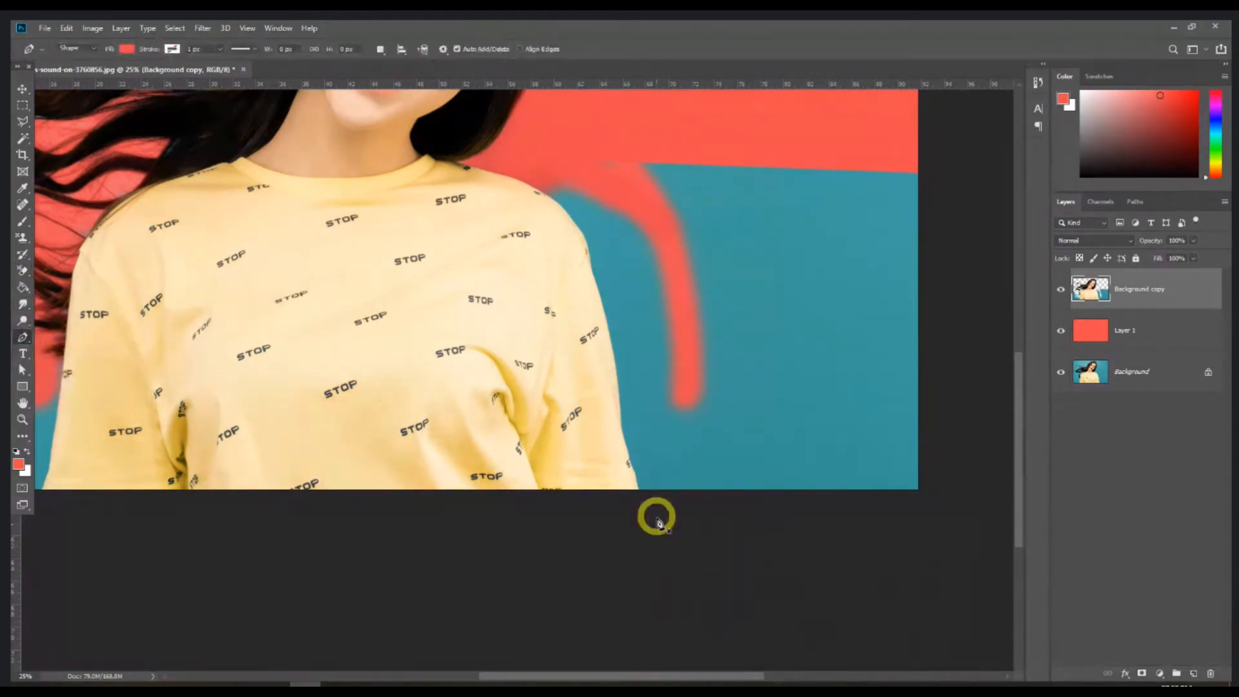
key(ctrl+plus)
key(ctrl+plus)
click(761, 600)
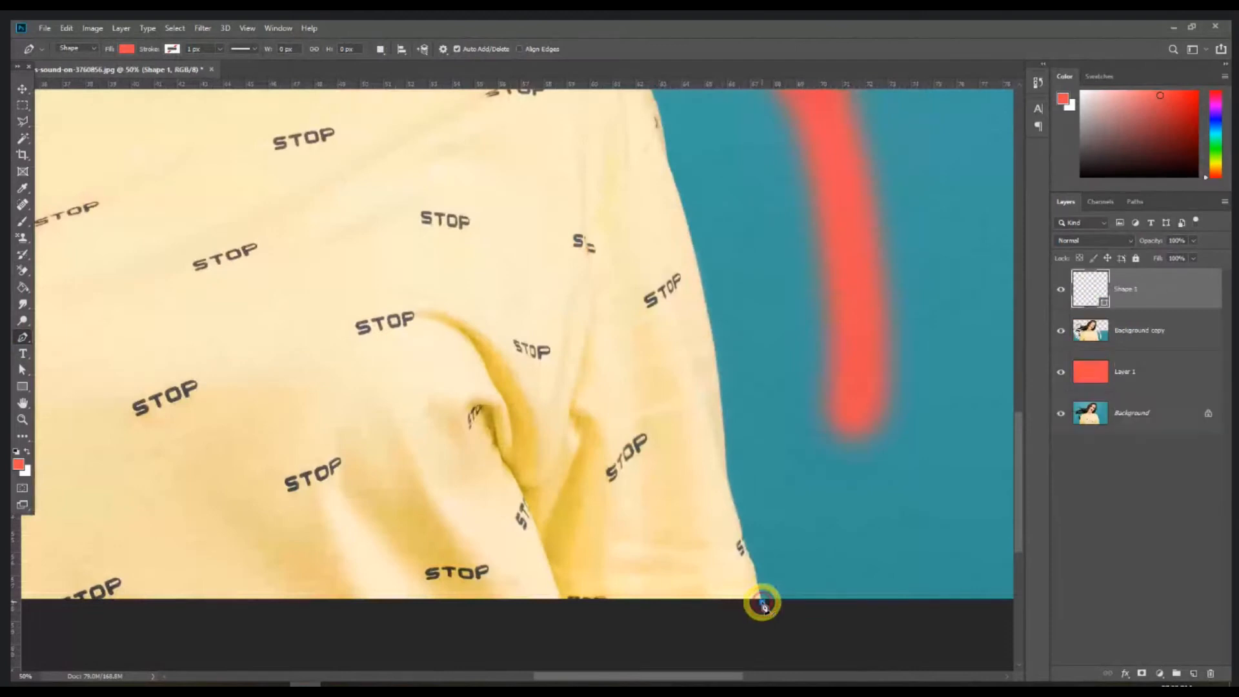
key(ctrl+z)
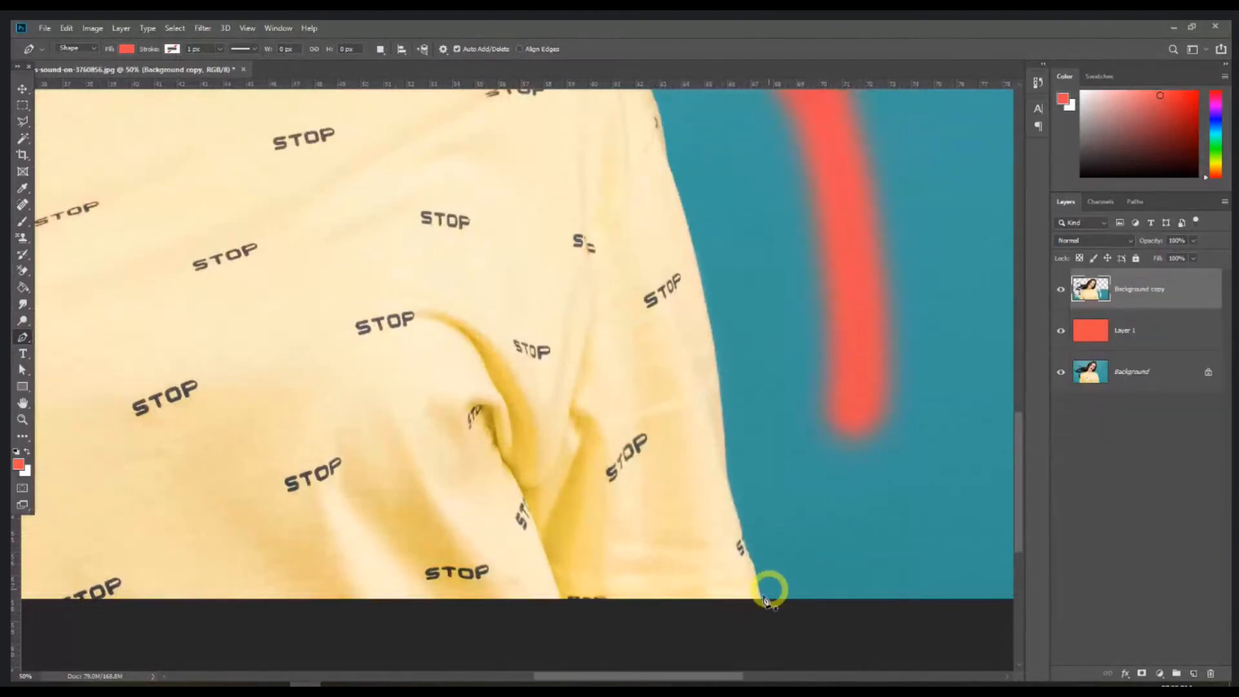
click(85, 52)
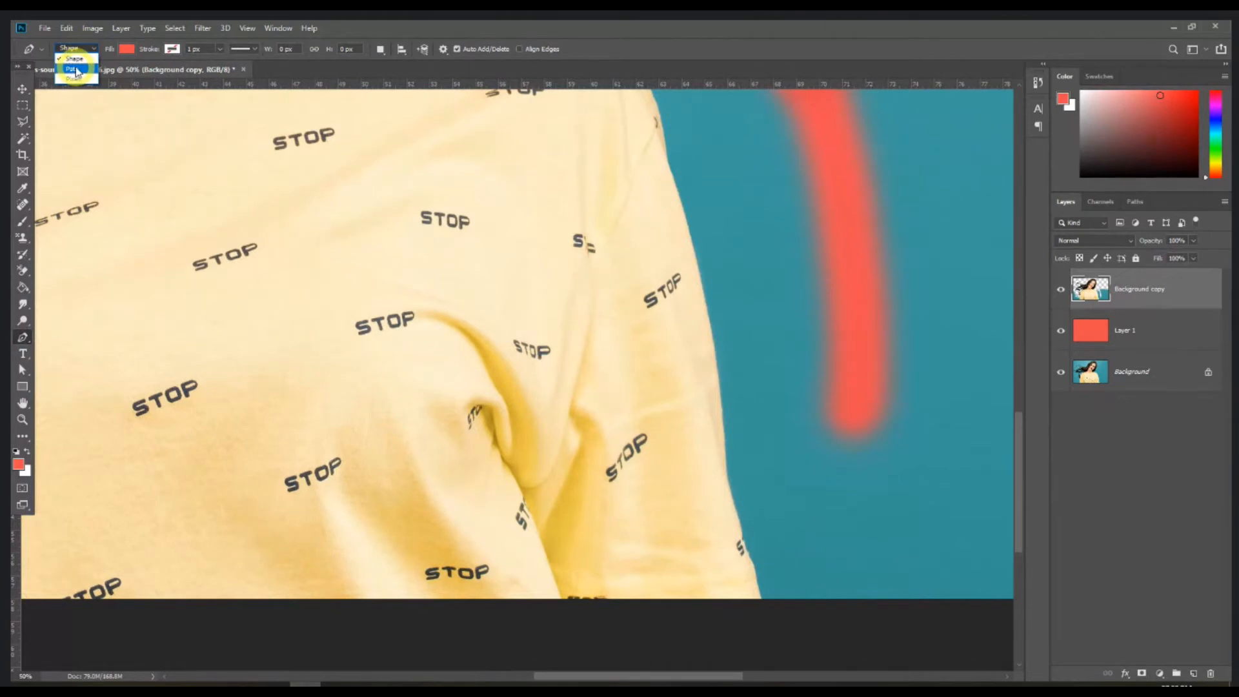
click(76, 70)
Trace a curved path from the sleeve's lower end at the image border up over the shoulder to the hair ends
click(763, 601)
click(728, 498)
click(721, 418)
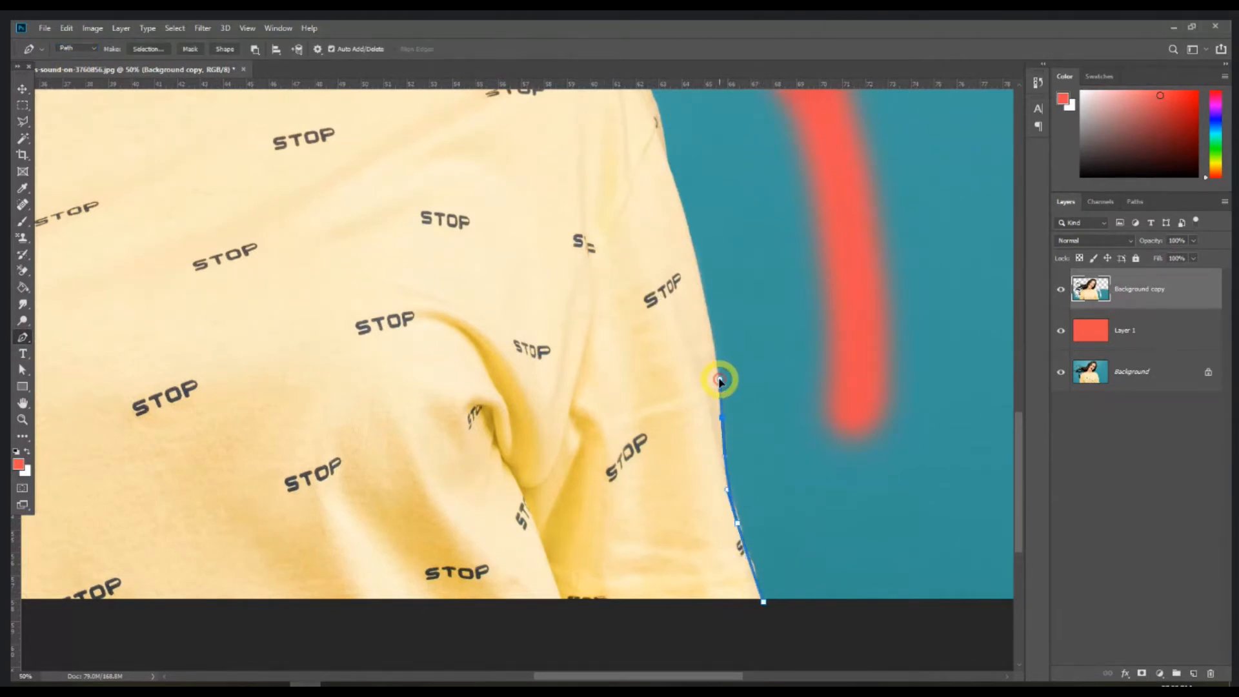
click(698, 278)
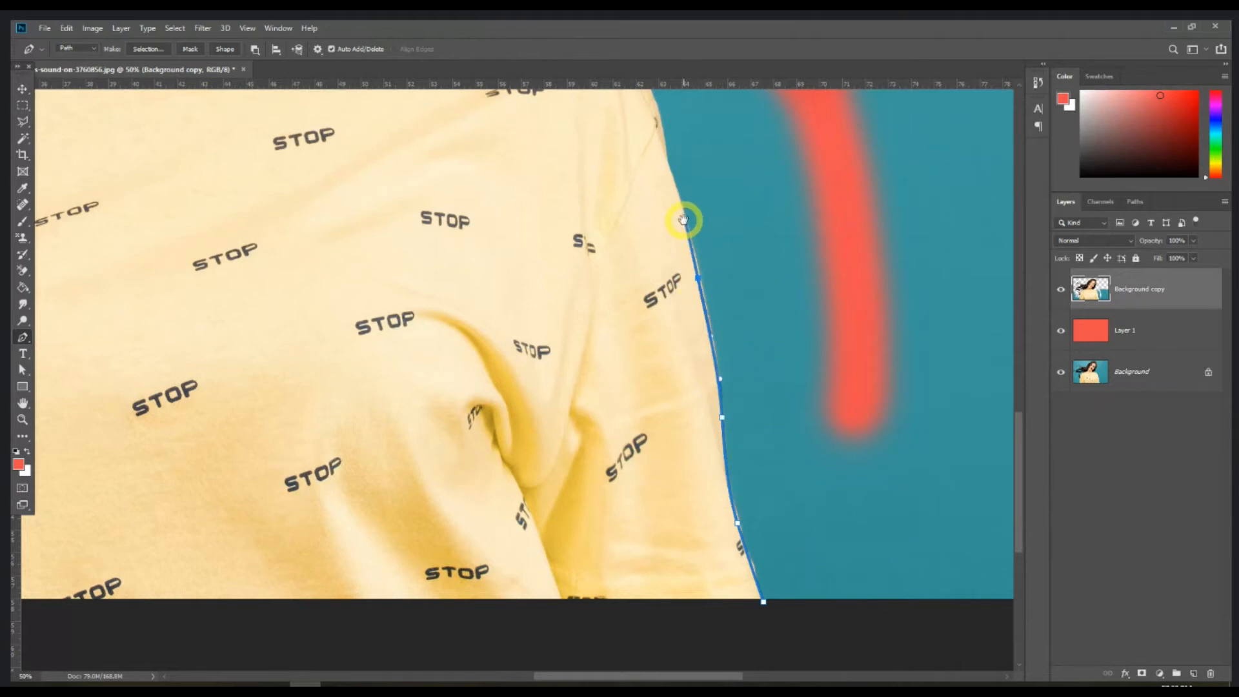
drag(683, 220, 719, 454)
drag(694, 361, 685, 320)
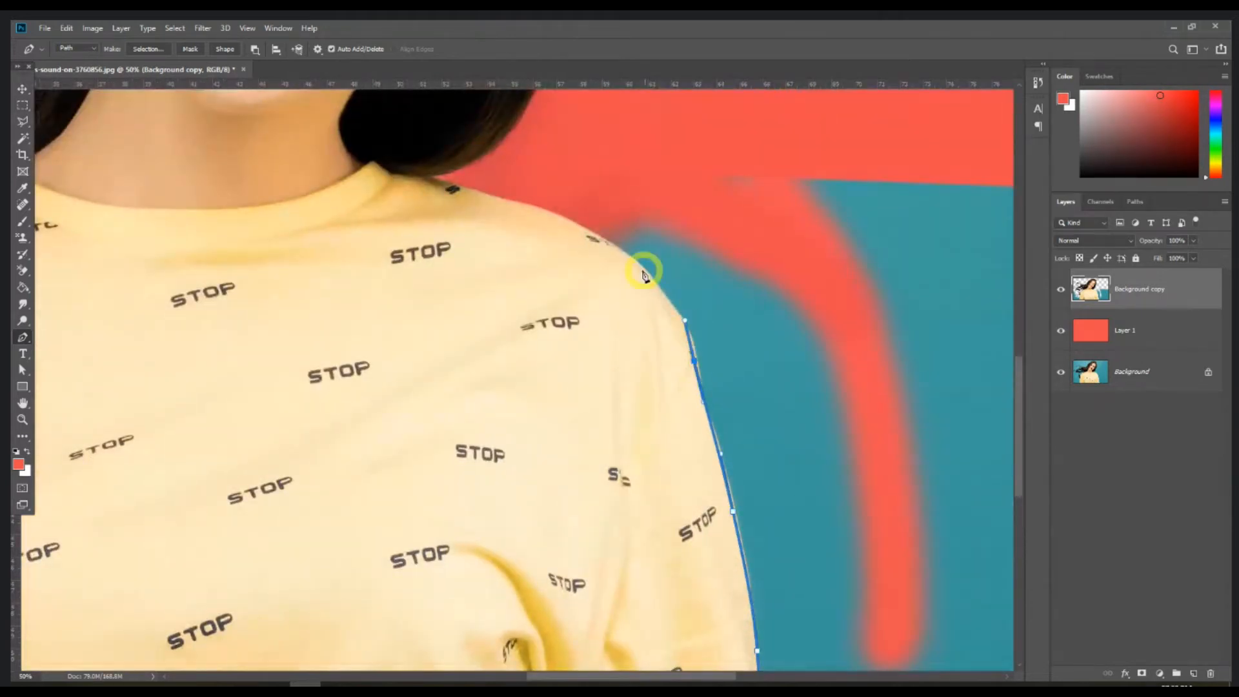
drag(638, 264, 490, 197)
click(452, 183)
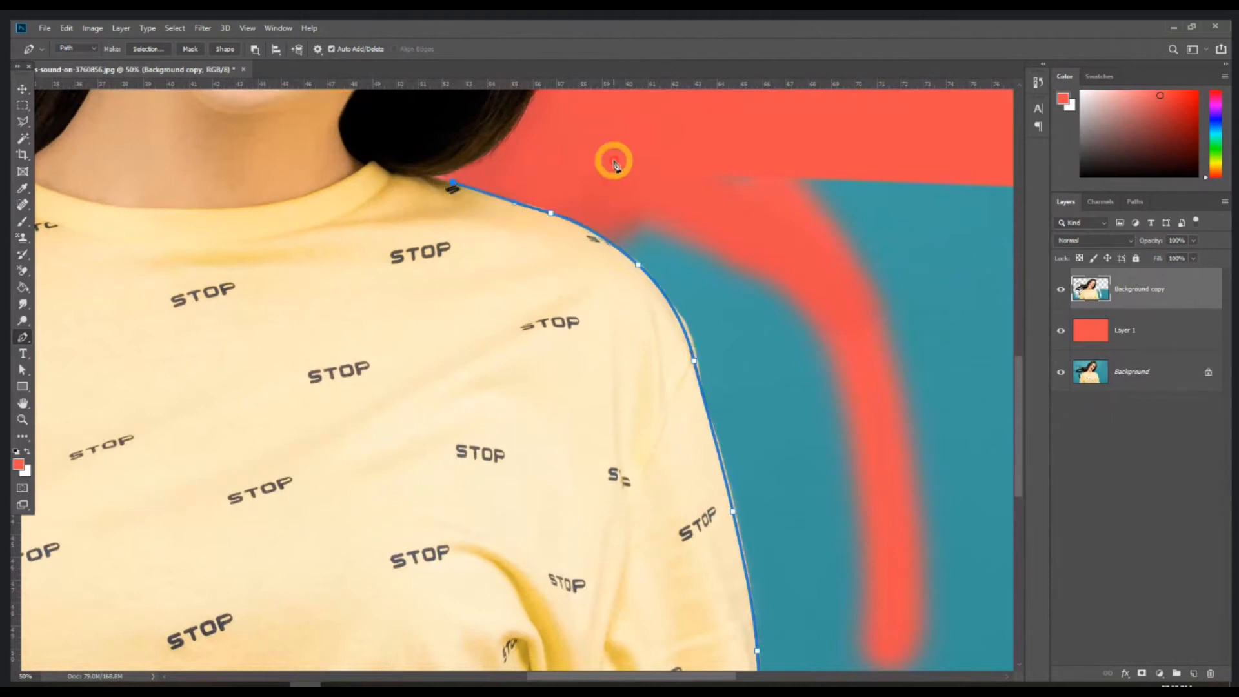
Extend the path around the outside of the large remaining blue area and close it at the sleeve's lower end
key(ctrl+minus)
key(ctrl+minus)
key(ctrl+minus)
click(828, 242)
drag(949, 281, 952, 296)
click(919, 661)
click(713, 637)
click(684, 614)
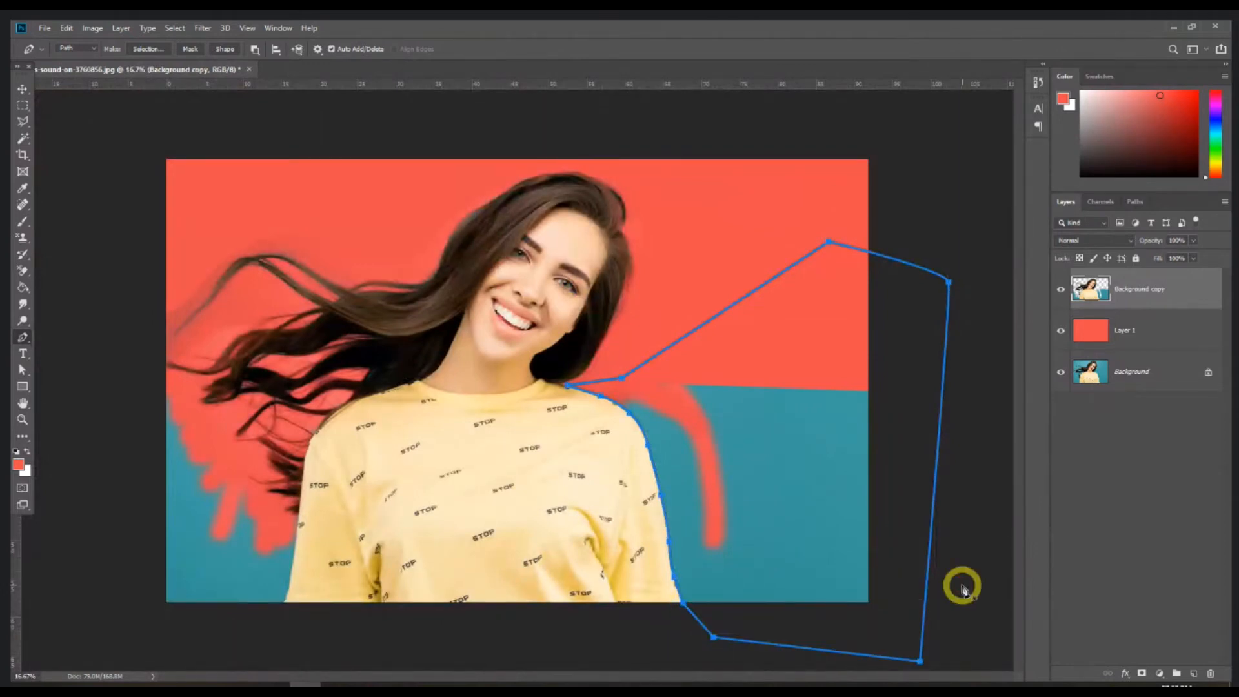
Convert the path to a selection, invert it and delete the enclosed blue backdrop, clearing the selection
key(Escape)
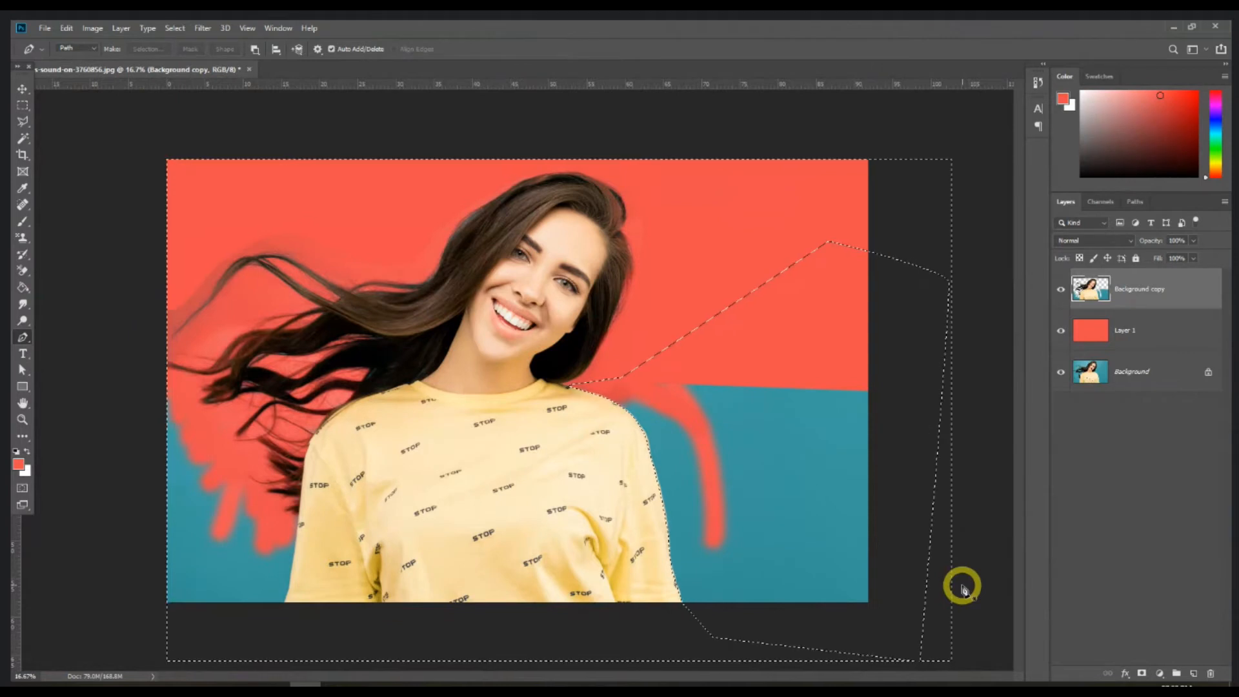
key(ctrl+shift+i)
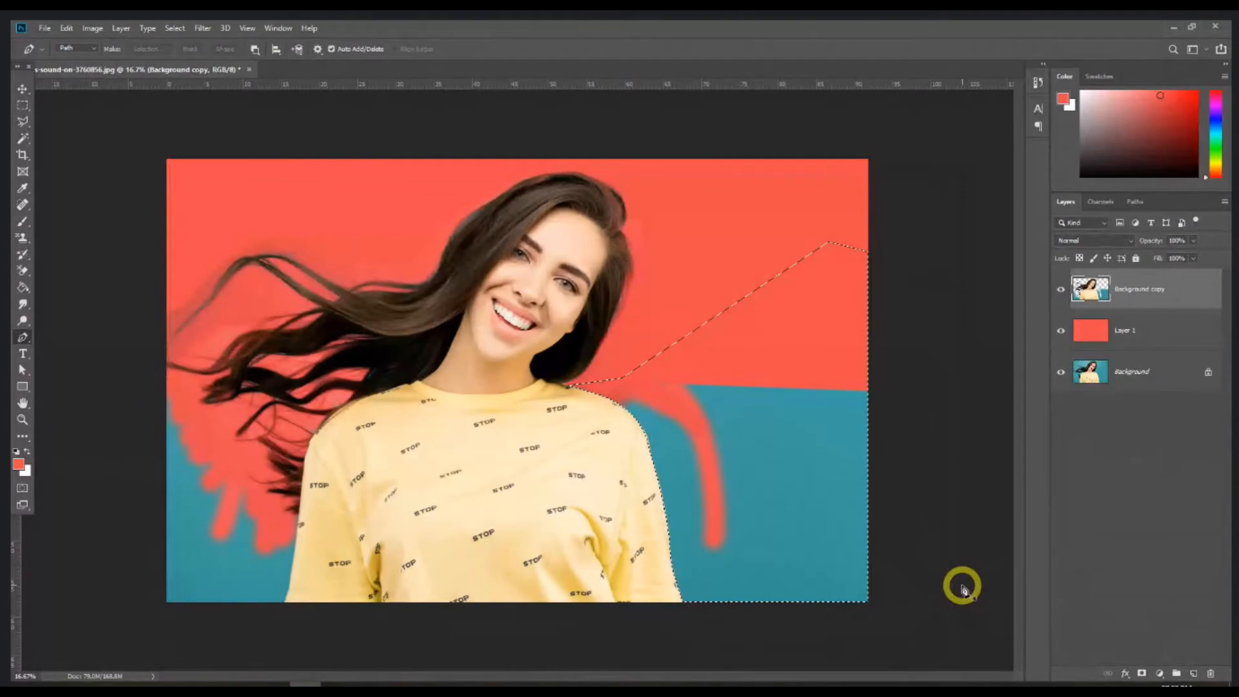
key(Delete)
key(ctrl+d)
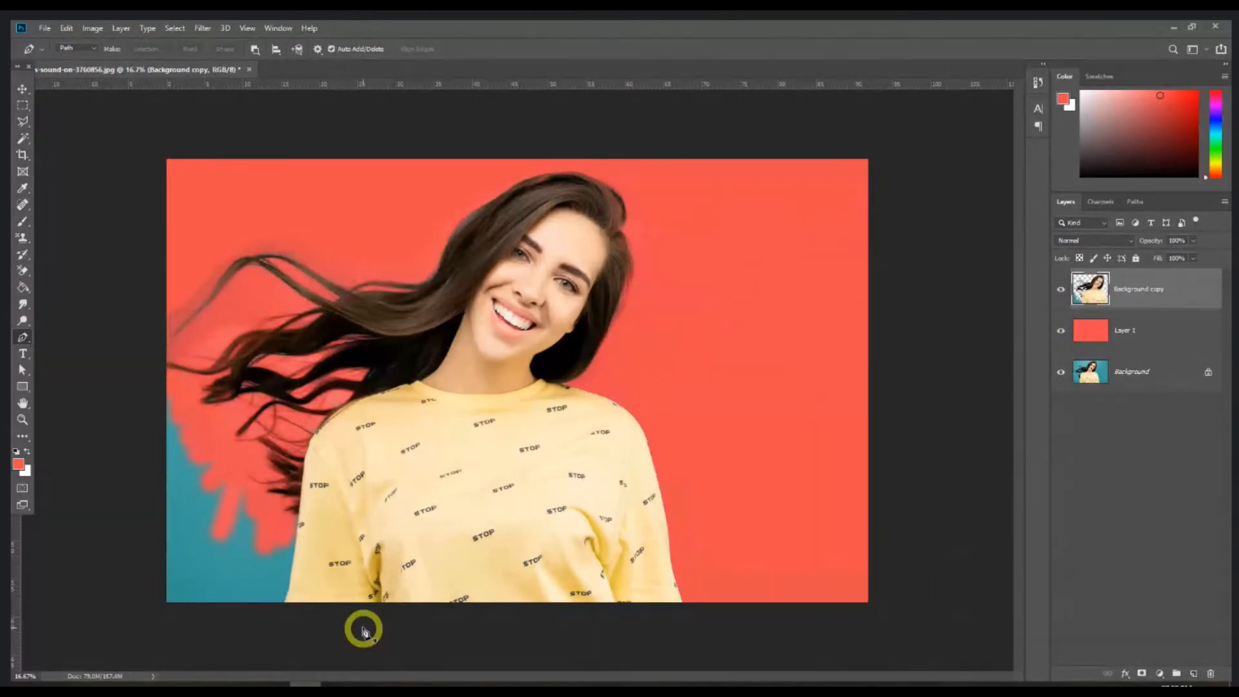
Trace a pen path from the sleeve's lower end at the image border up its outer edge to the hair ends
key(ctrl+plus)
key(ctrl+plus)
drag(346, 592, 311, 493)
click(294, 543)
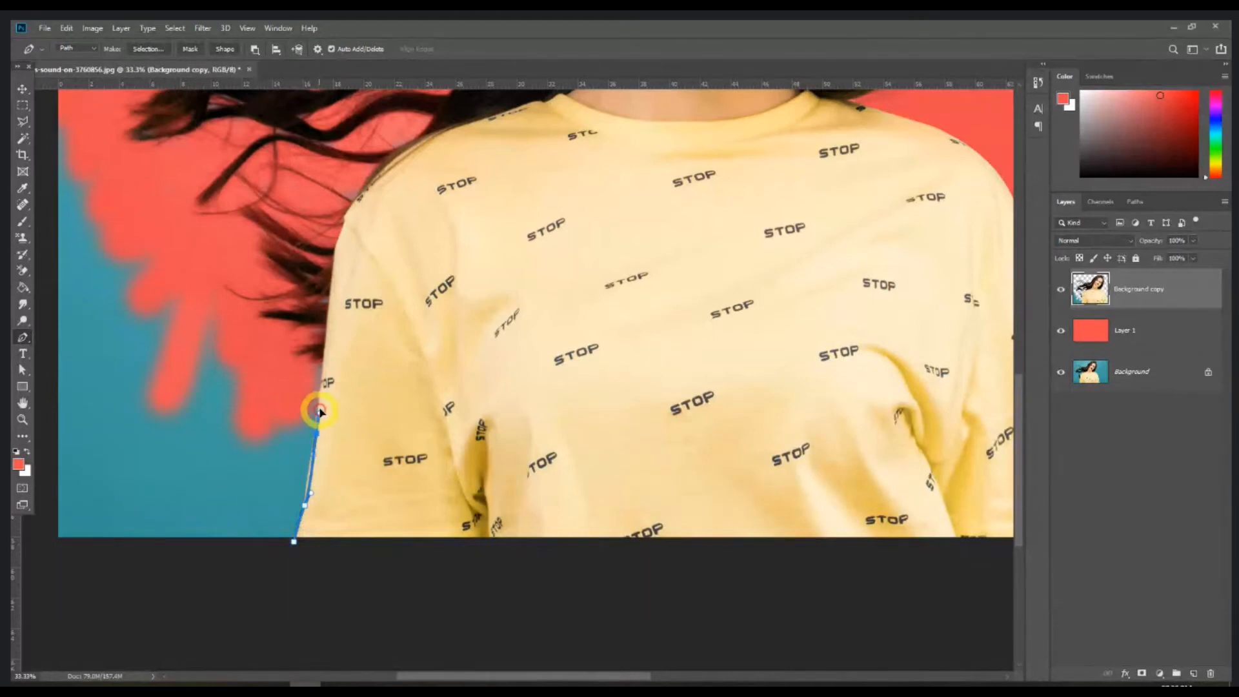
click(307, 366)
click(260, 356)
Close the path around the leftover blue corner outside the hair and delete the enclosed backdrop, clearing the selection
key(ctrl+minus)
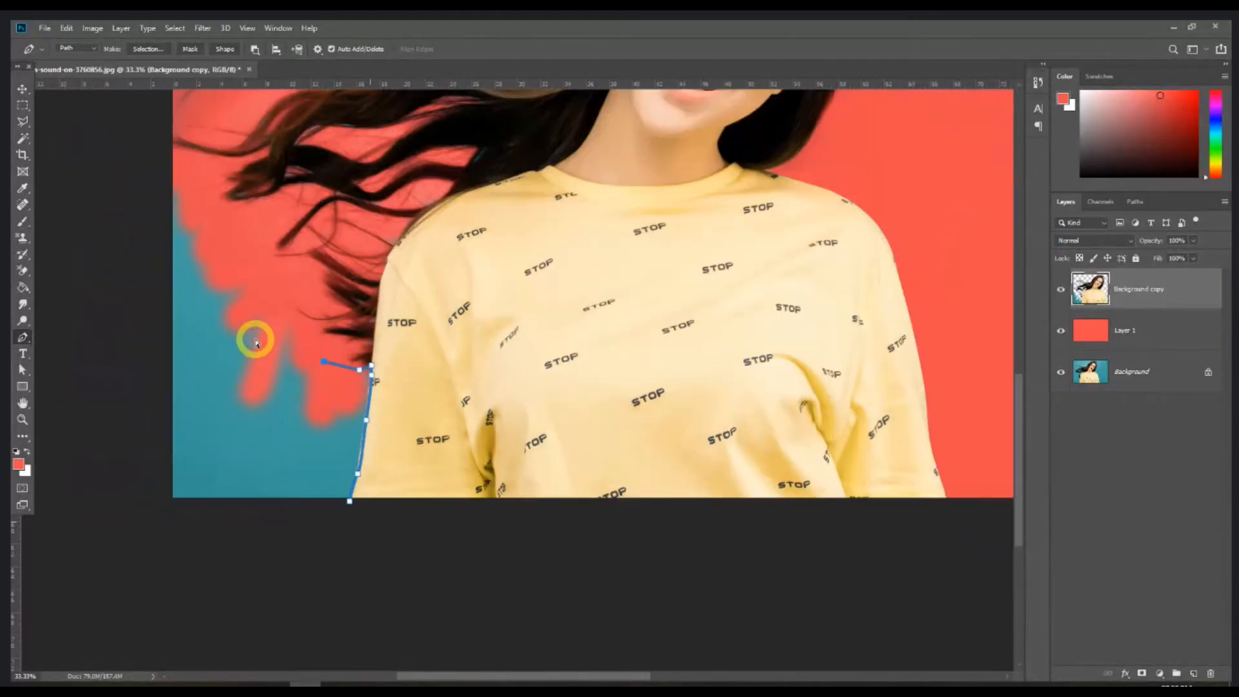
key(ctrl+minus)
click(252, 488)
click(215, 450)
click(184, 406)
click(152, 378)
click(101, 516)
click(94, 603)
click(229, 641)
click(285, 606)
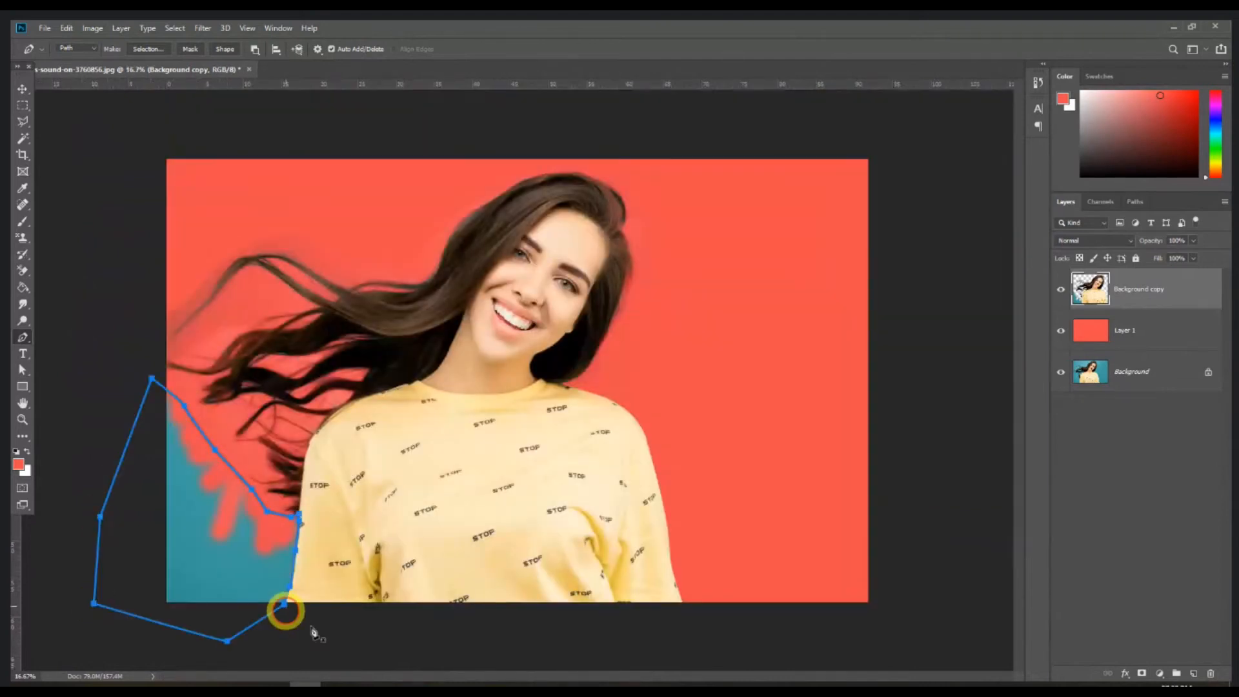
key(Return)
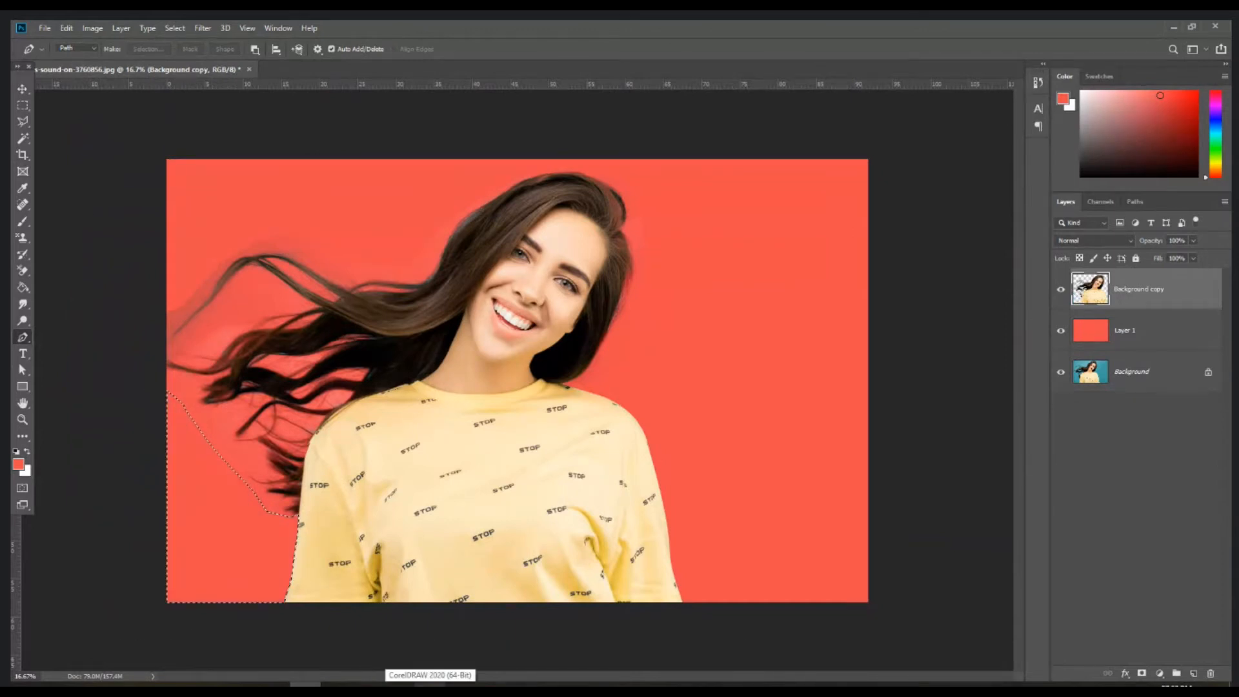
key(ctrl+d)
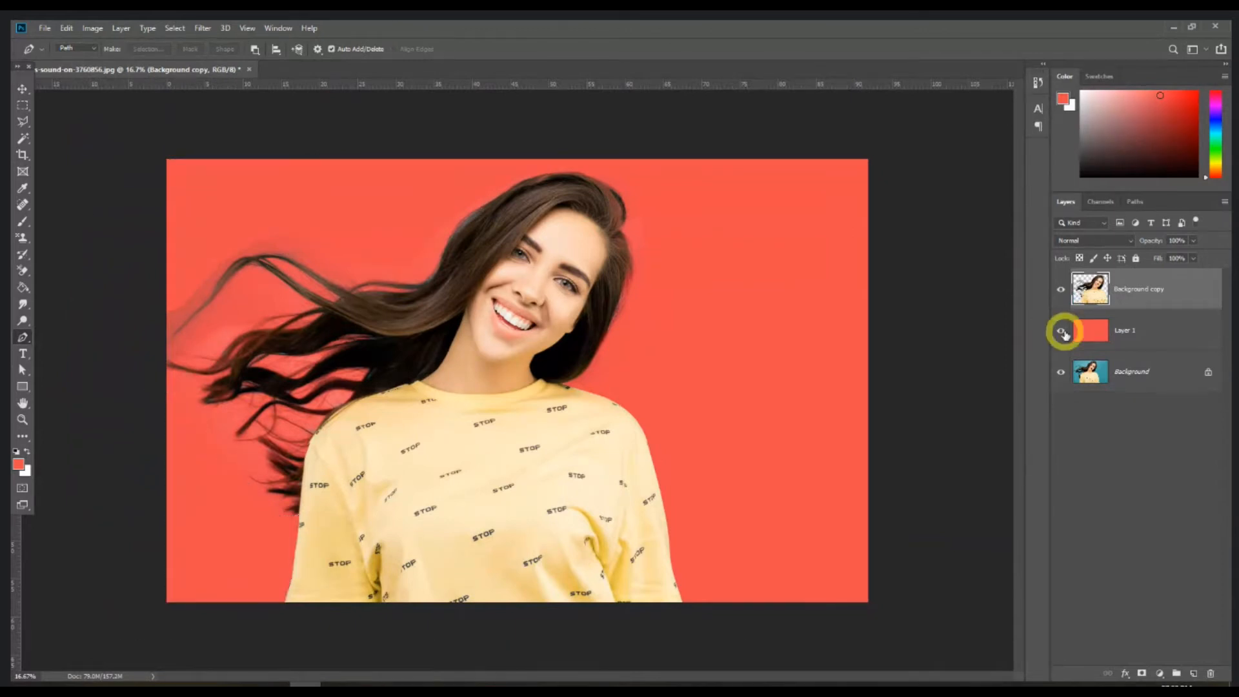
Hide the Background layer and switch Layer 1 off and back on to check the cutout's transparency
click(1059, 373)
click(1060, 332)
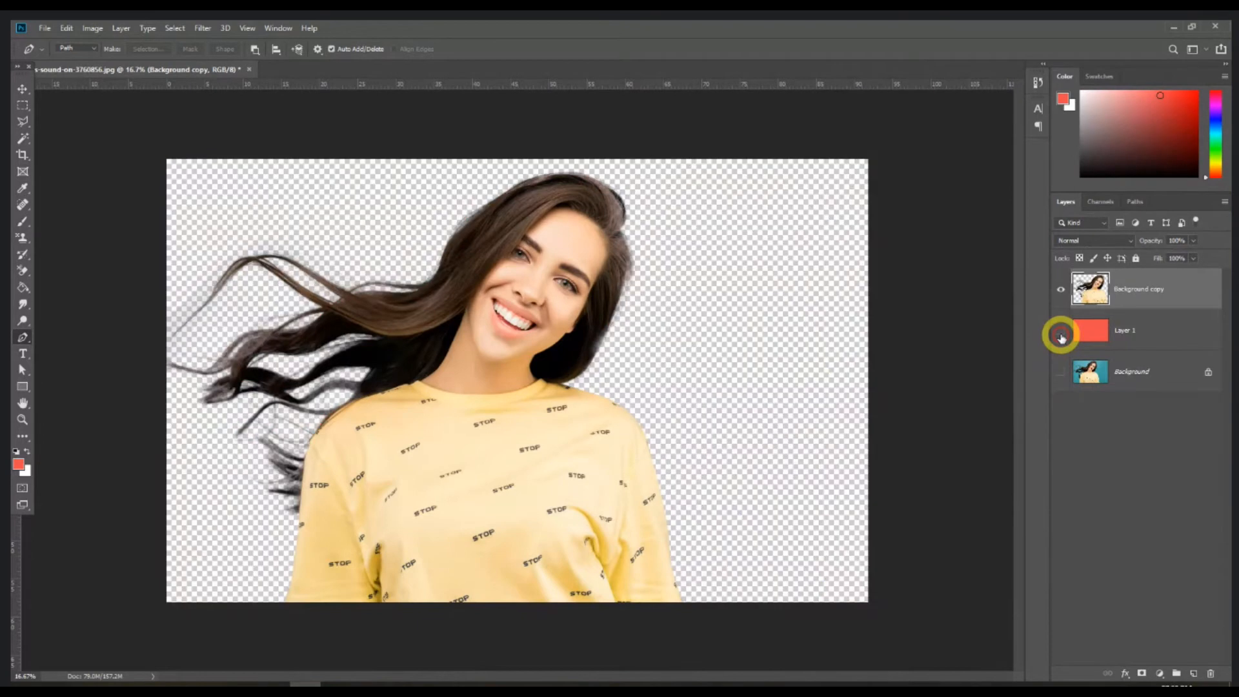
click(1061, 337)
Add a layer mask to Background copy and prepare the Brush tool with black as the foreground colour
key(ctrl+plus)
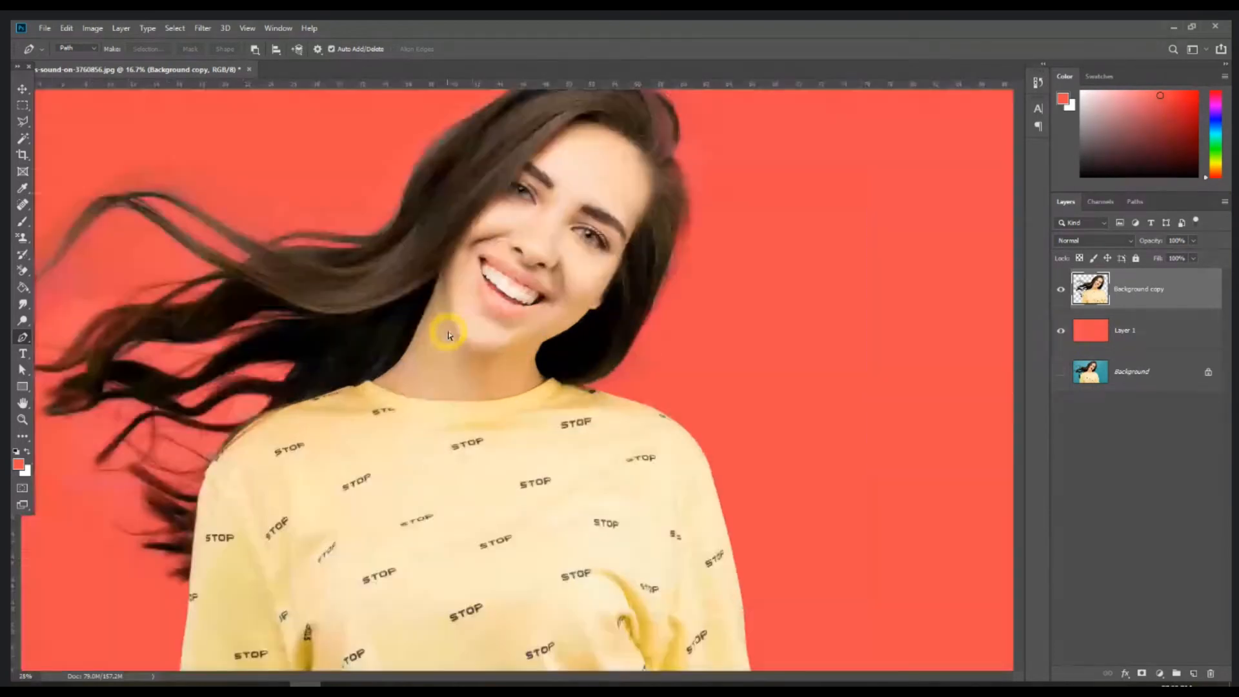
key(ctrl+plus)
drag(280, 321, 734, 457)
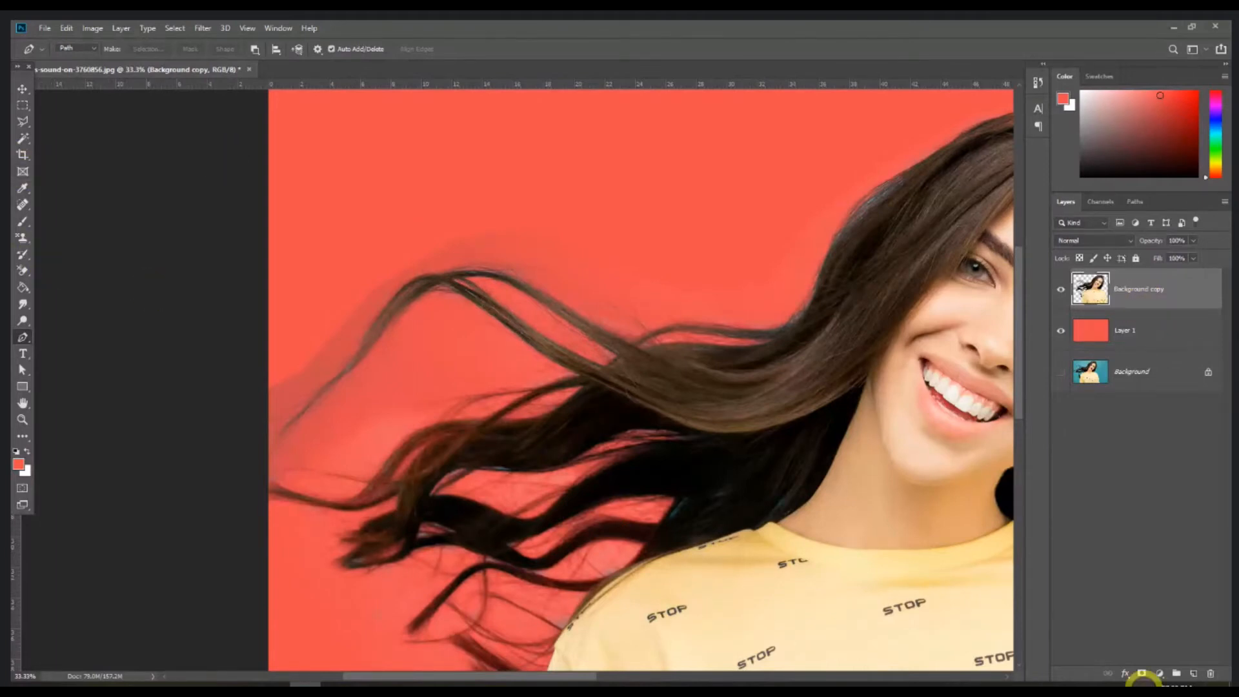
click(1143, 673)
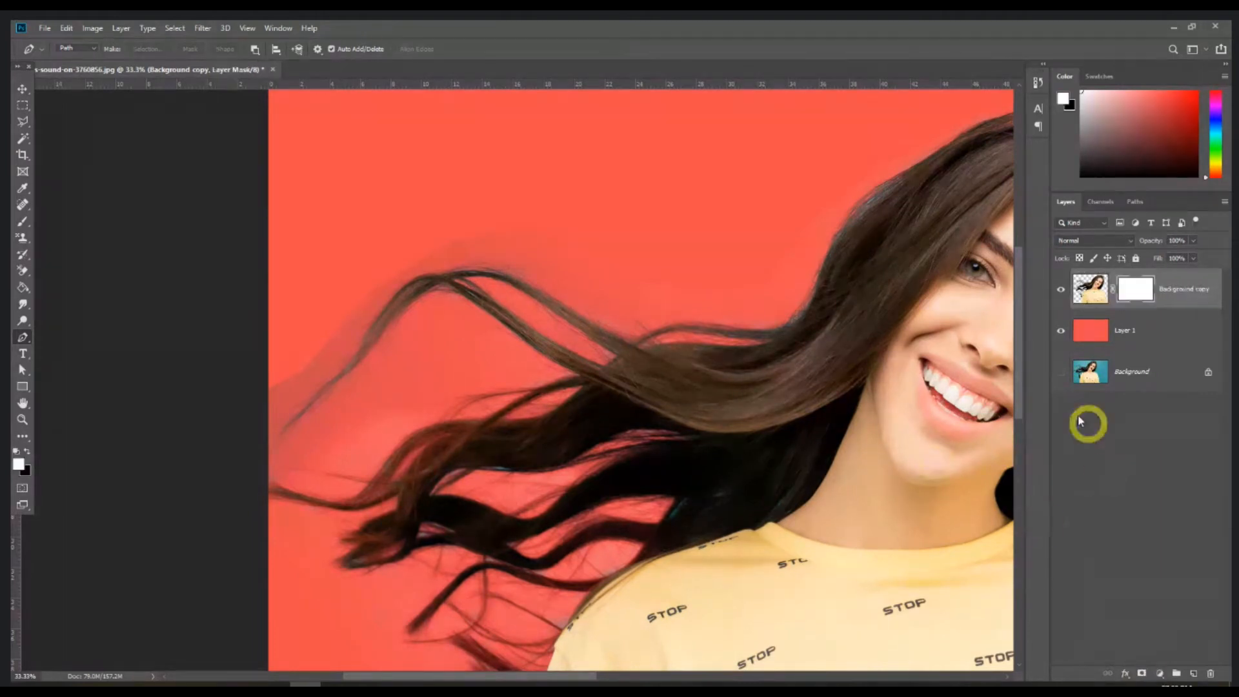
click(23, 222)
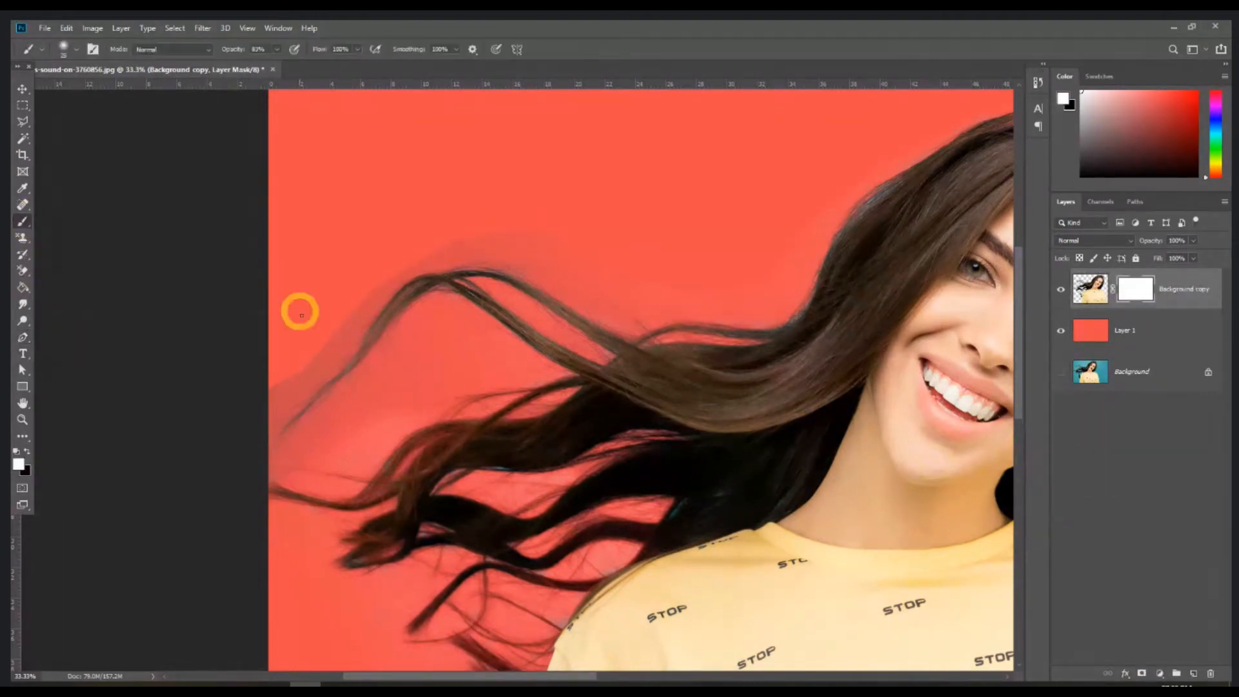
click(28, 452)
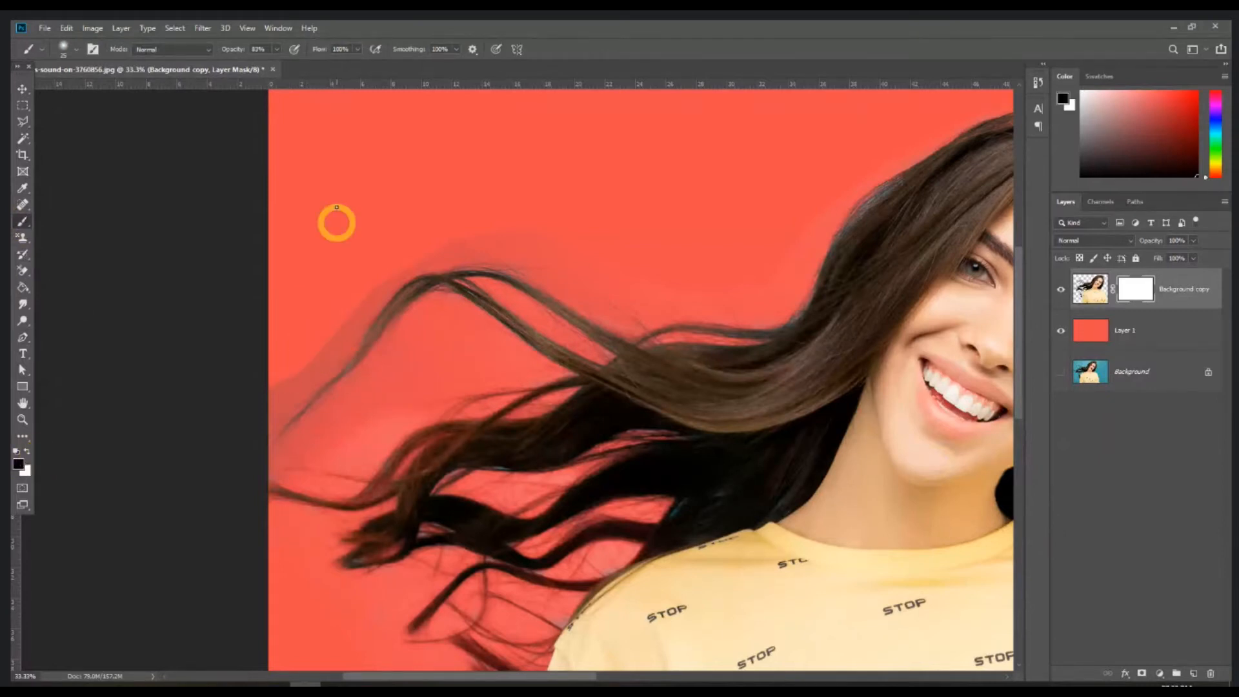
Set the brush opacity to 64%, swap to white and try inverting the layer mask, undoing the mask changes
drag(239, 51, 228, 49)
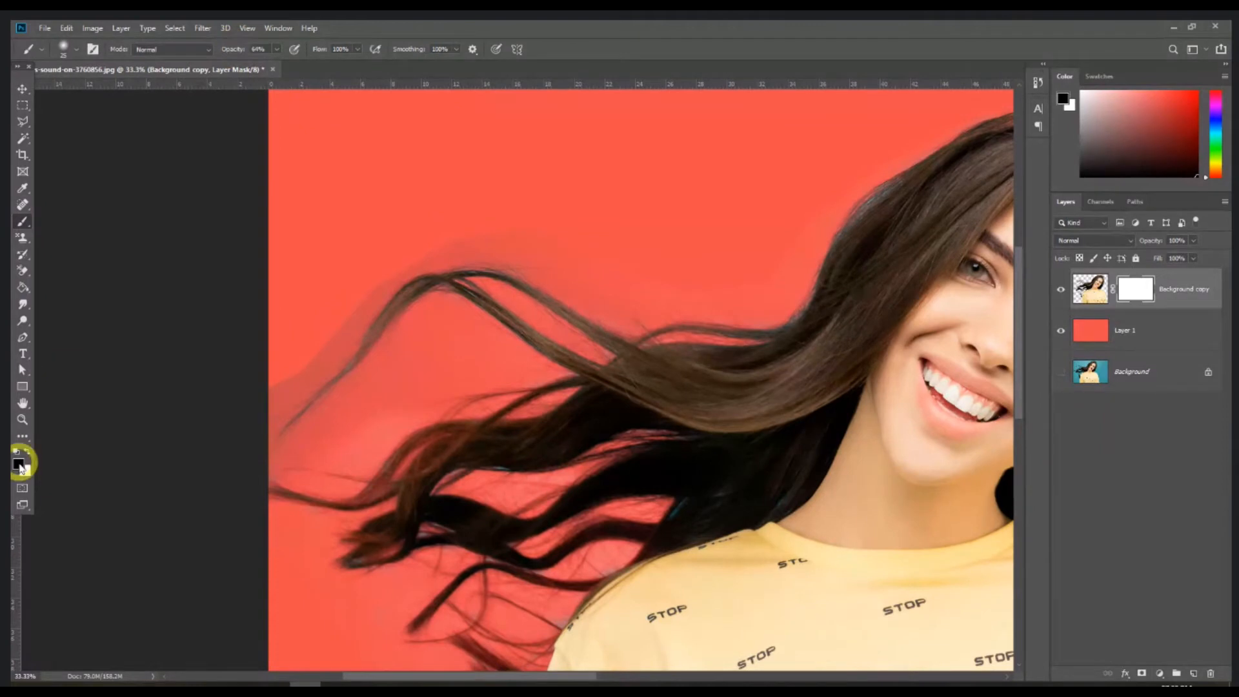
click(28, 454)
click(1137, 303)
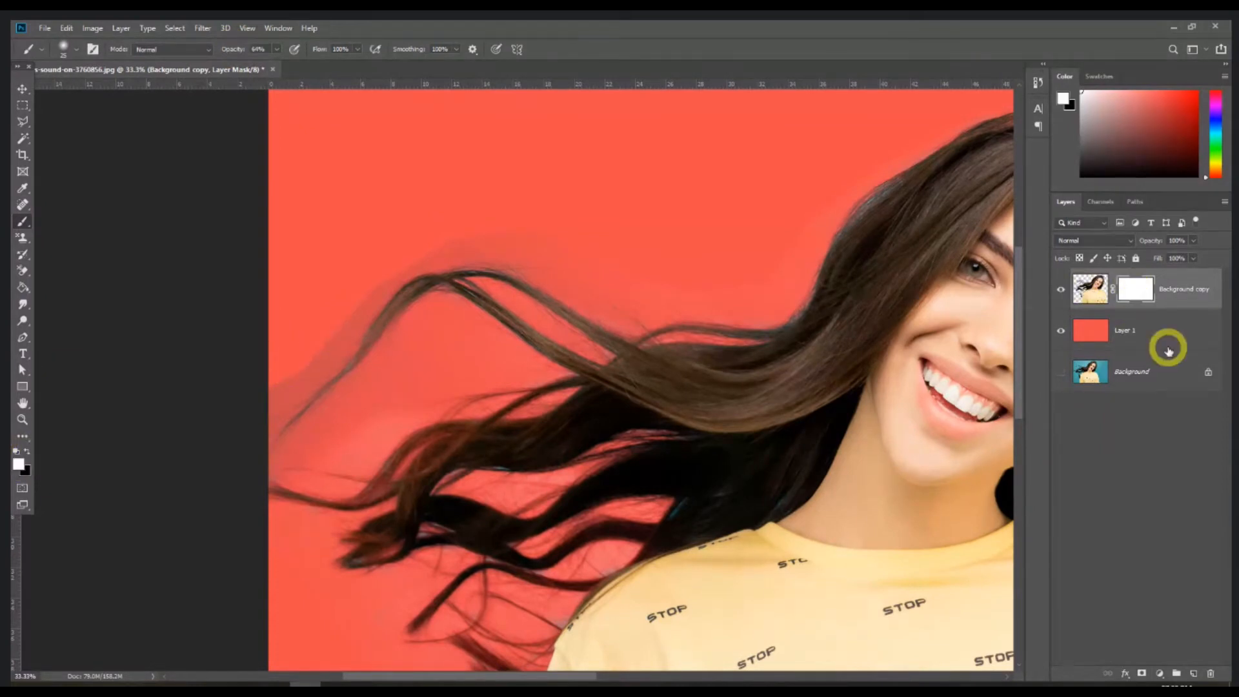
key(ctrl+i)
key(ctrl+i)
key(ctrl+z)
Switch to the freehand Lasso tool with a 10 px feather for cleaning the haze around the hair
drag(701, 353, 687, 339)
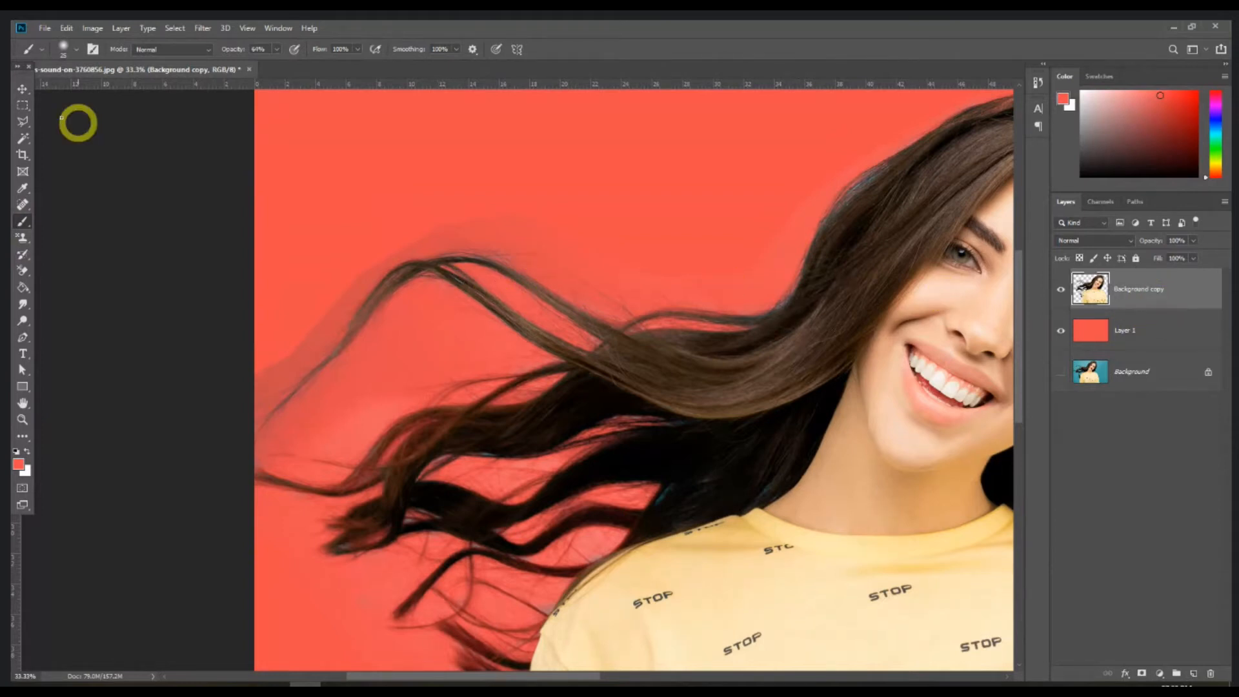
click(30, 123)
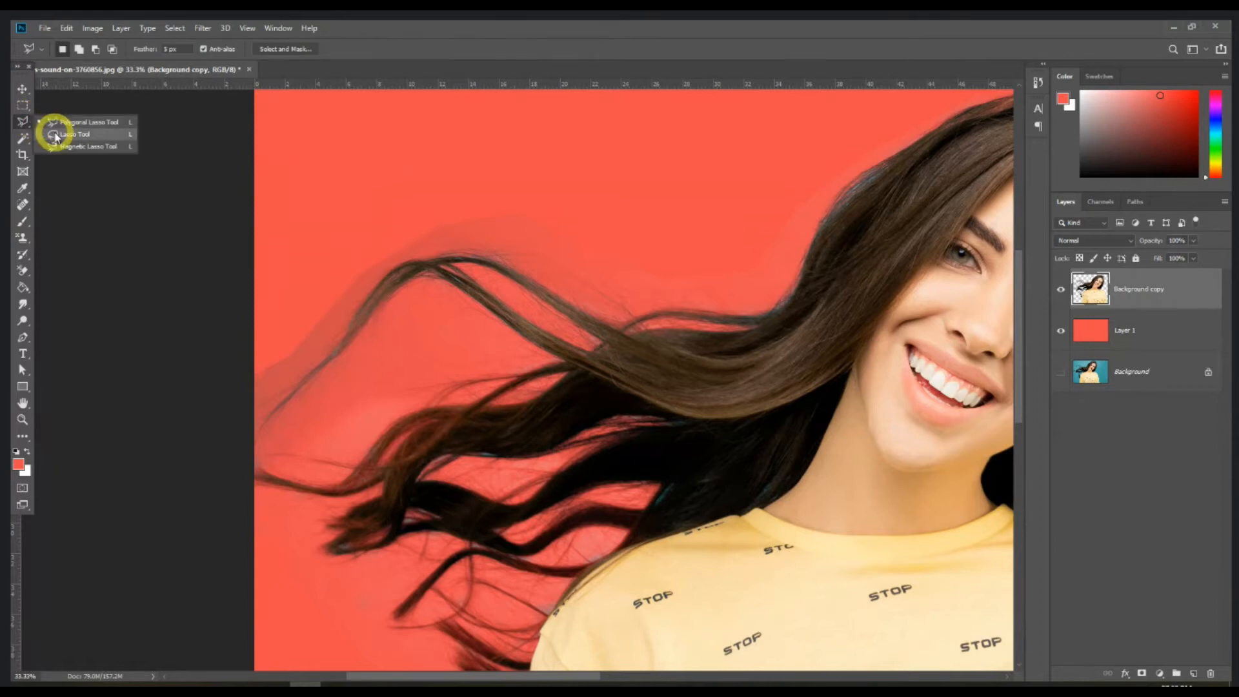
click(51, 123)
click(169, 49)
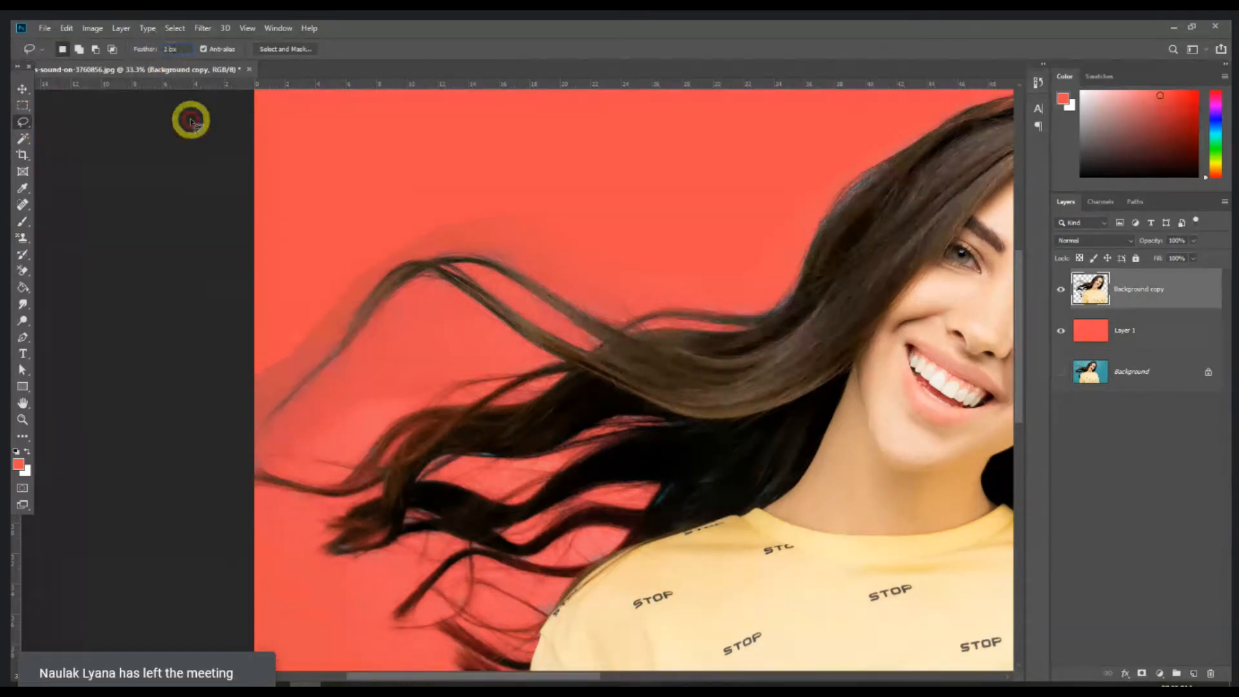
key(BackSpace)
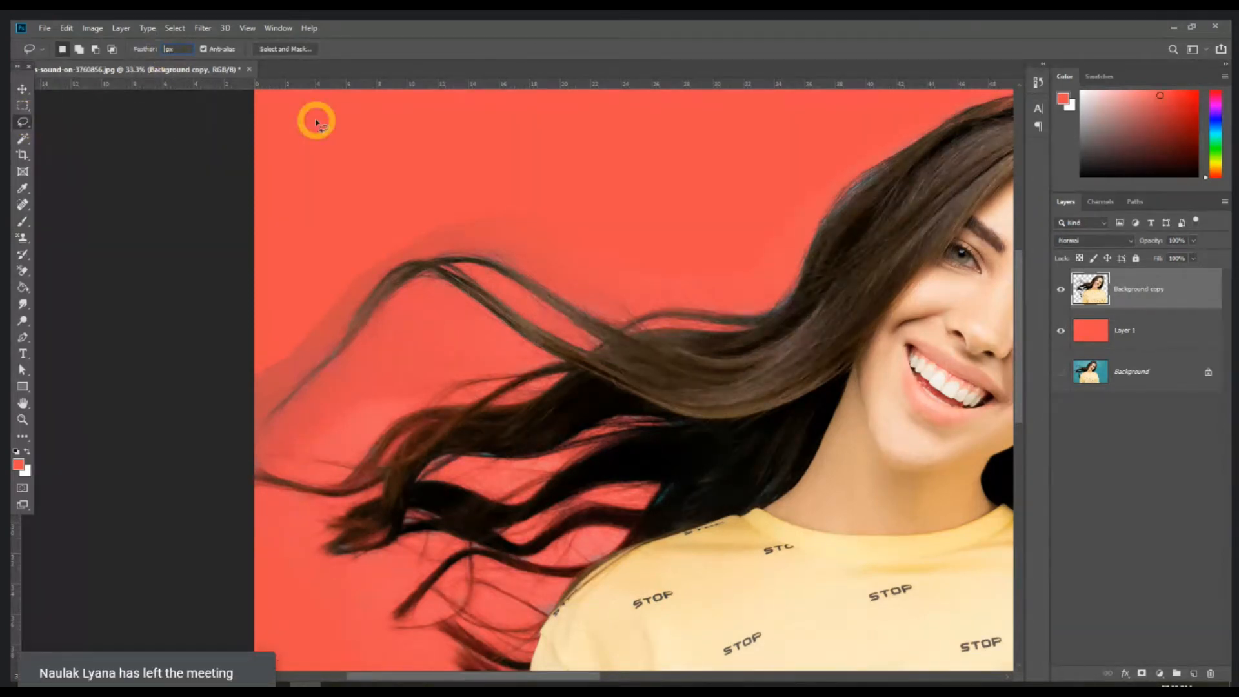
text(10)
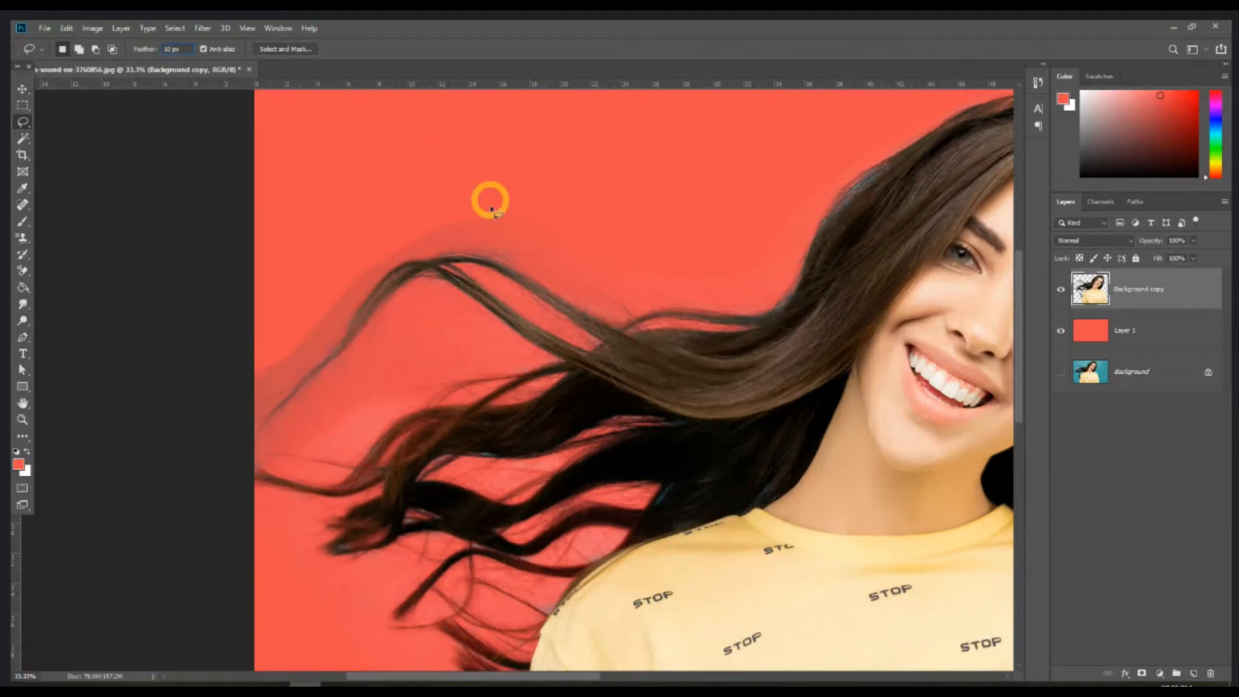
key(Return)
Lasso the faint haze above the uppermost hair strand in two freehand areas and delete it from Background copy
mouse_move(716, 226)
mouse_down()
mouse_move(639, 250)
mouse_move(476, 242)
mouse_move(404, 256)
mouse_move(316, 363)
mouse_move(250, 403)
mouse_move(251, 234)
mouse_move(463, 150)
mouse_move(668, 182)
mouse_move(717, 205)
mouse_up()
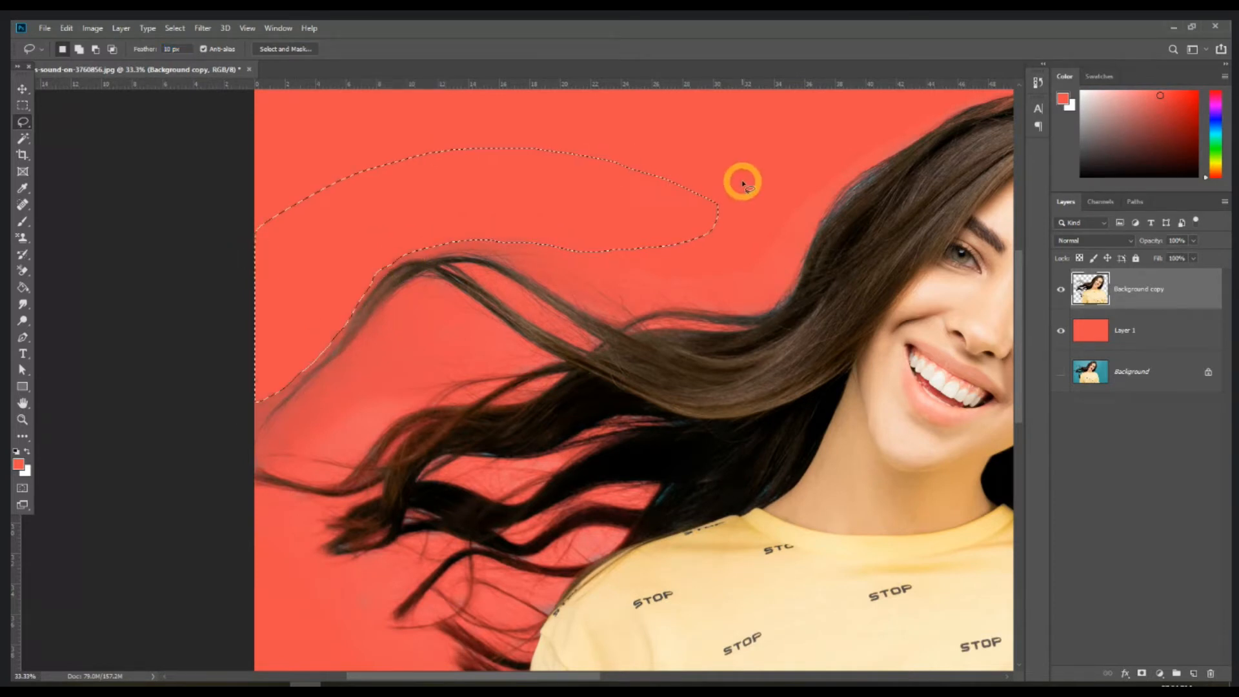
mouse_move(690, 256)
mouse_down()
mouse_move(631, 273)
mouse_move(552, 271)
mouse_move(488, 250)
mouse_move(372, 264)
mouse_move(396, 188)
mouse_move(702, 233)
mouse_up()
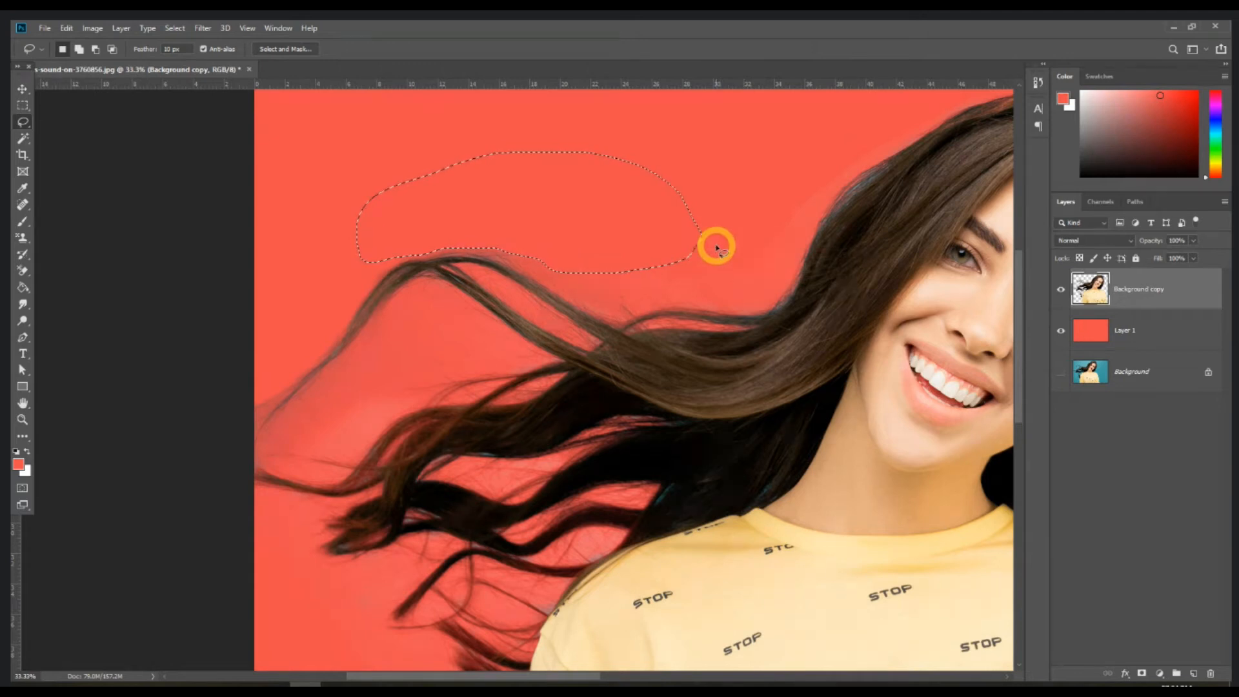
key(ctrl+minus)
key(ctrl+plus)
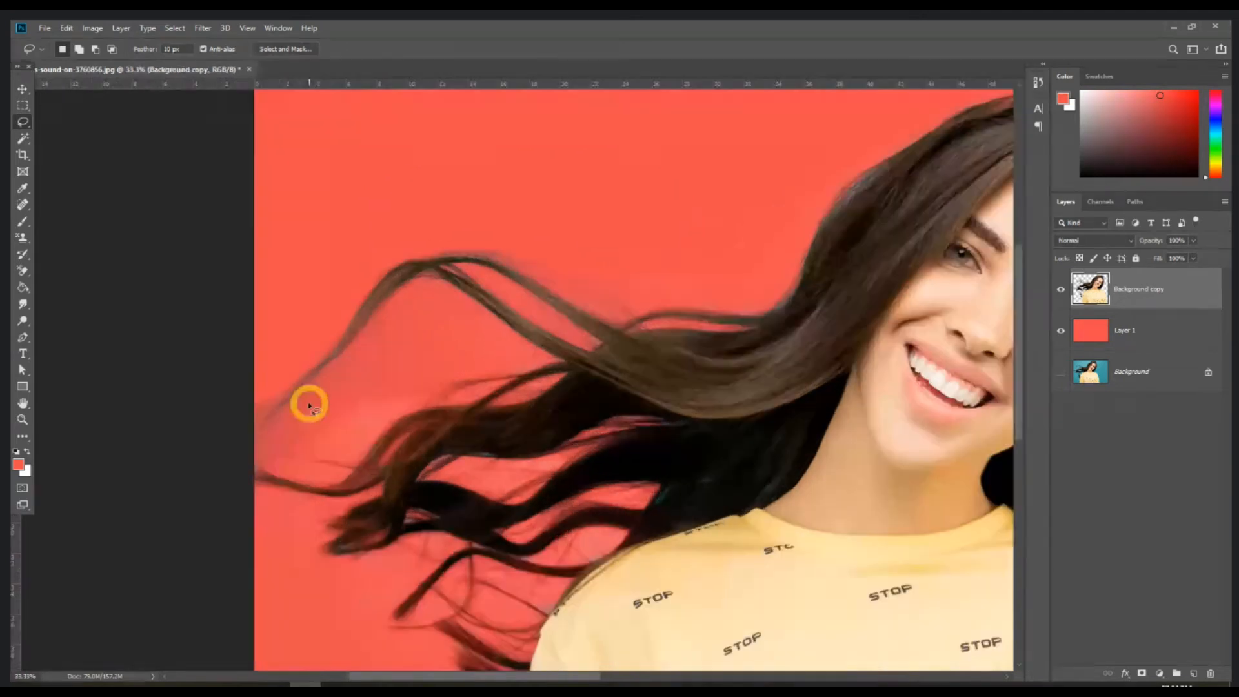
Lasso the residue along the image border by the strand tips and delete it, clearing the selection
key(ctrl+plus)
key(ctrl+plus)
mouse_move(406, 278)
mouse_down()
mouse_move(353, 381)
mouse_move(368, 429)
mouse_move(353, 442)
mouse_move(364, 486)
mouse_move(277, 495)
mouse_move(326, 200)
mouse_move(365, 183)
mouse_up()
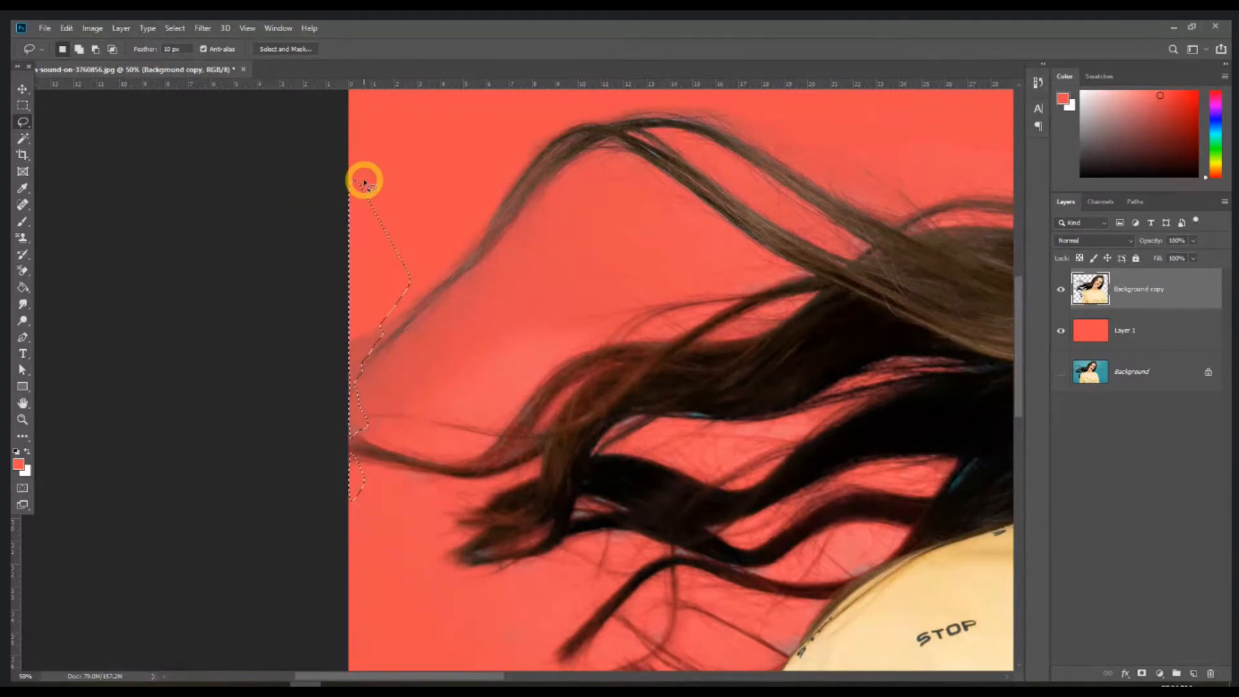
key(ctrl+minus)
key(ctrl+minus)
key(ctrl+minus)
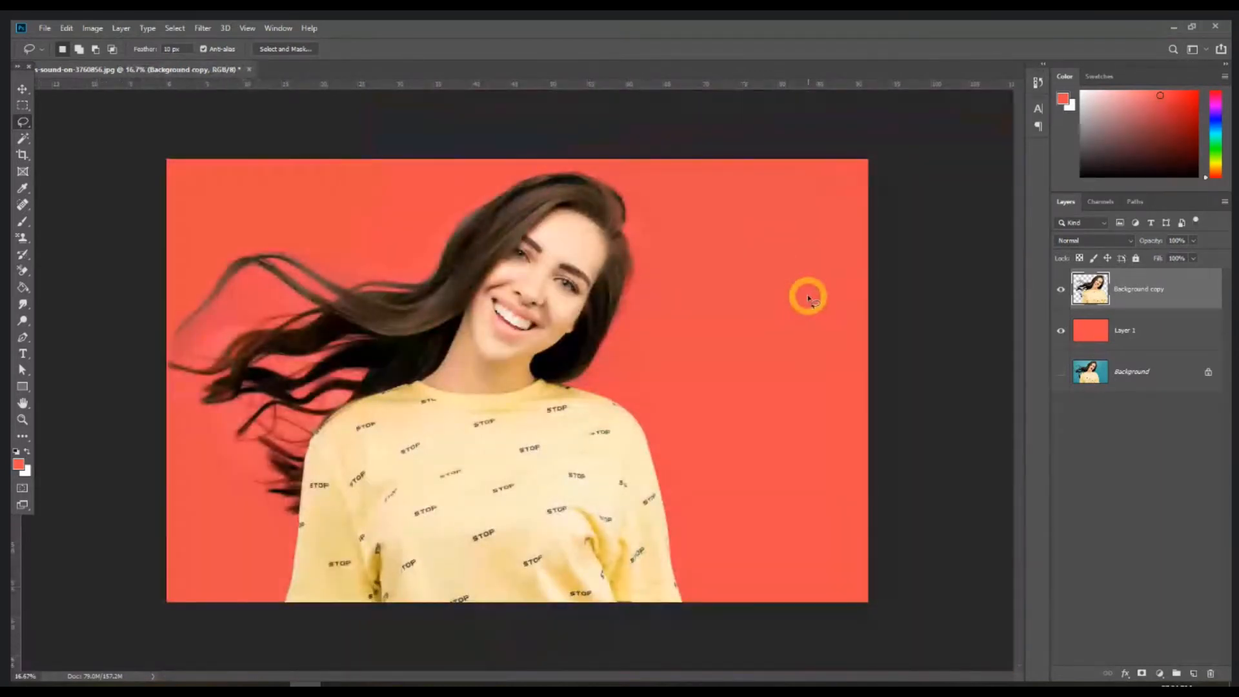
Try moving the cutout portrait with the Move tool, then undo the shift
click(22, 90)
drag(538, 455, 558, 472)
key(ctrl+z)
Add a new layer above Layer 1 and fill it with light blue using the Paint Bucket
click(1157, 348)
click(1193, 673)
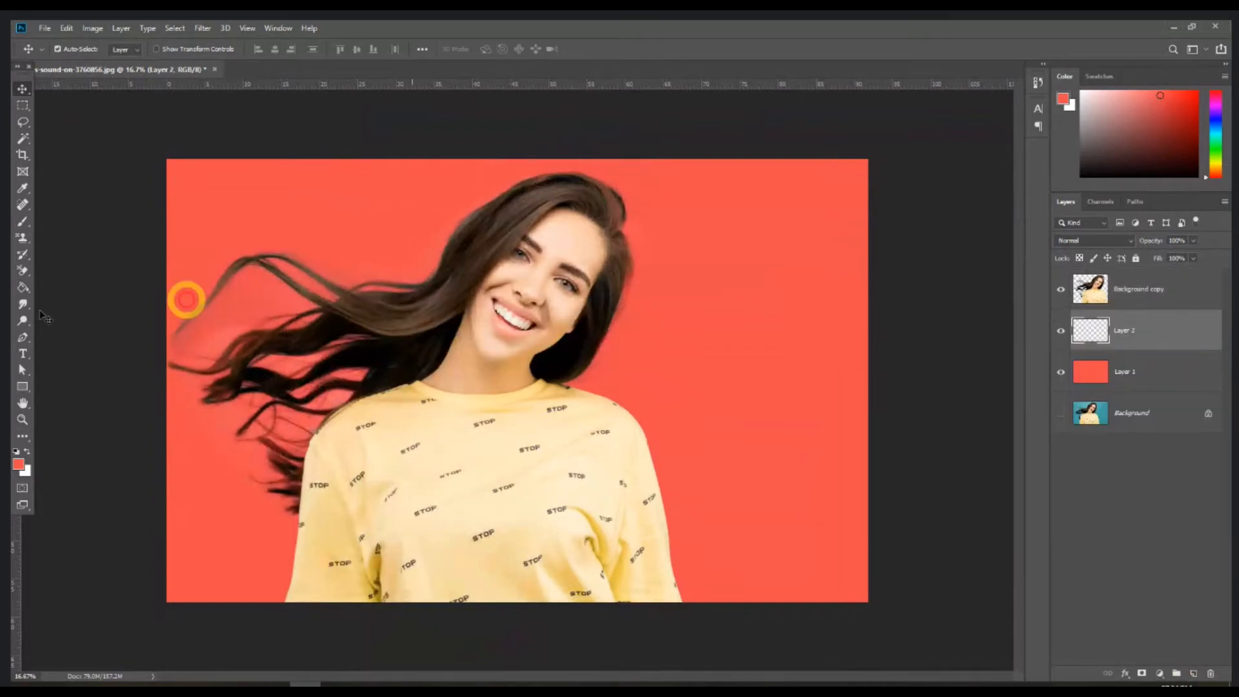
click(18, 464)
click(771, 396)
click(755, 337)
click(706, 351)
key(Return)
click(24, 288)
click(412, 278)
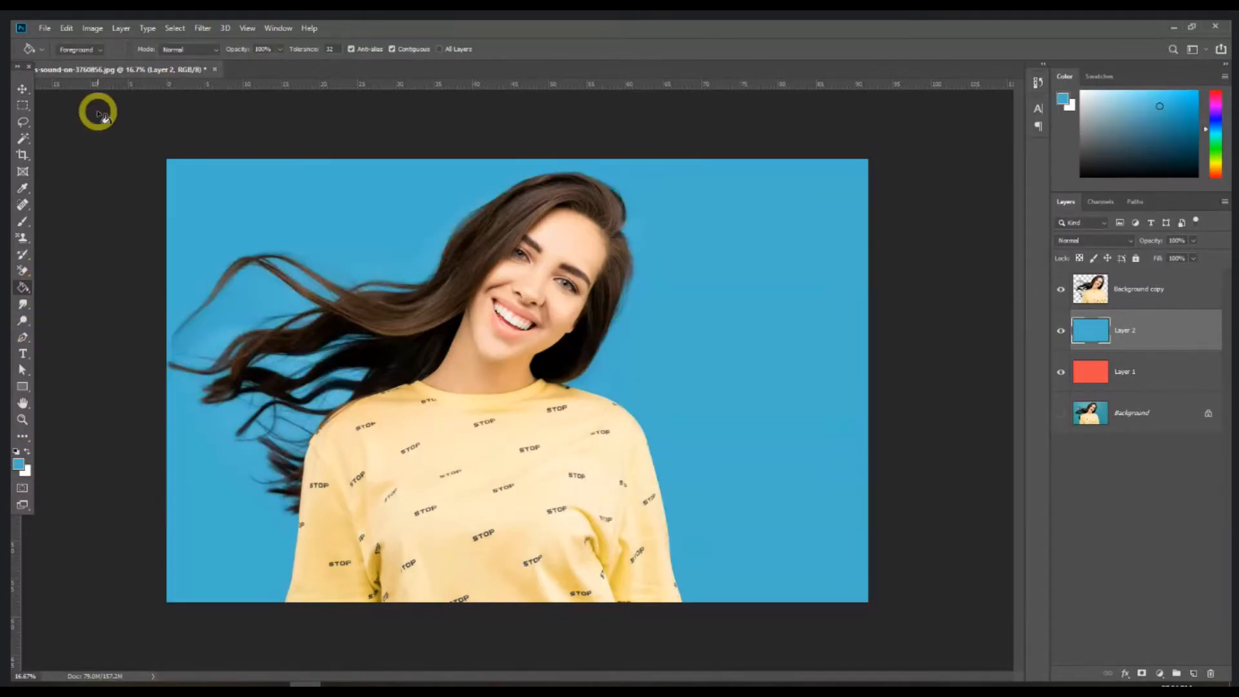
Save the layered document as Sample01.psd in the Session 3 folder with maximized compatibility and close it
click(23, 89)
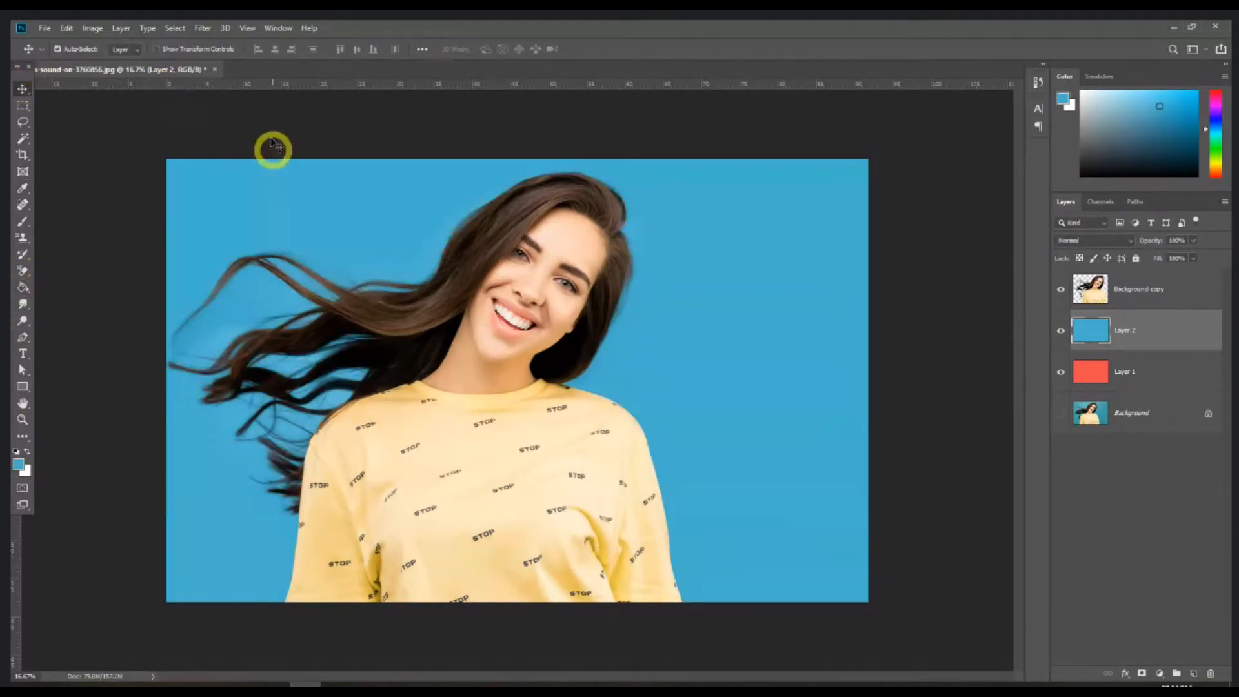
key(ctrl)
key(ctrl+shift+s)
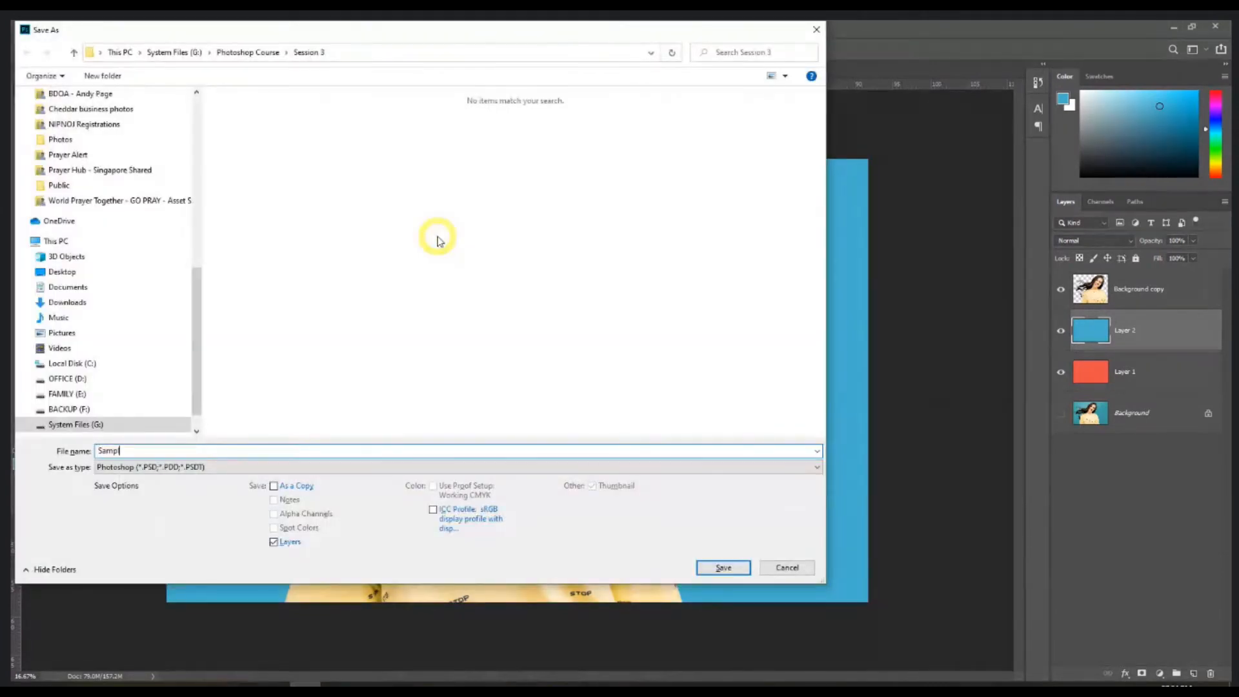
key(Return)
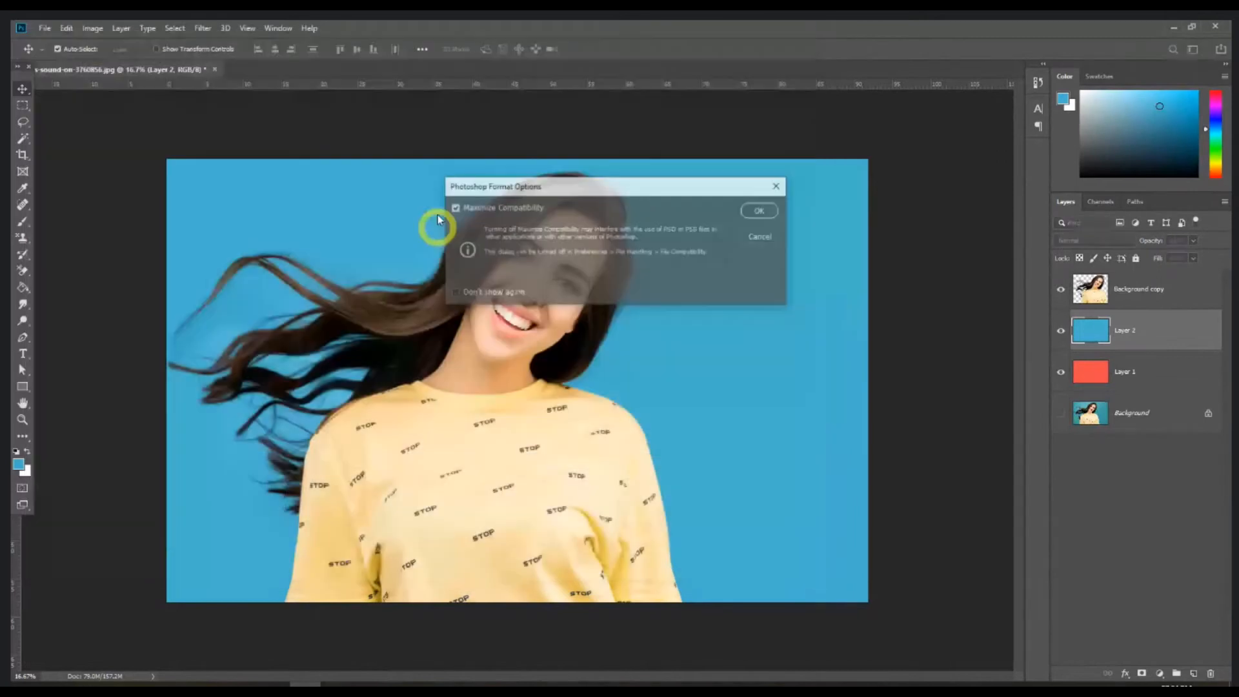
key(Return)
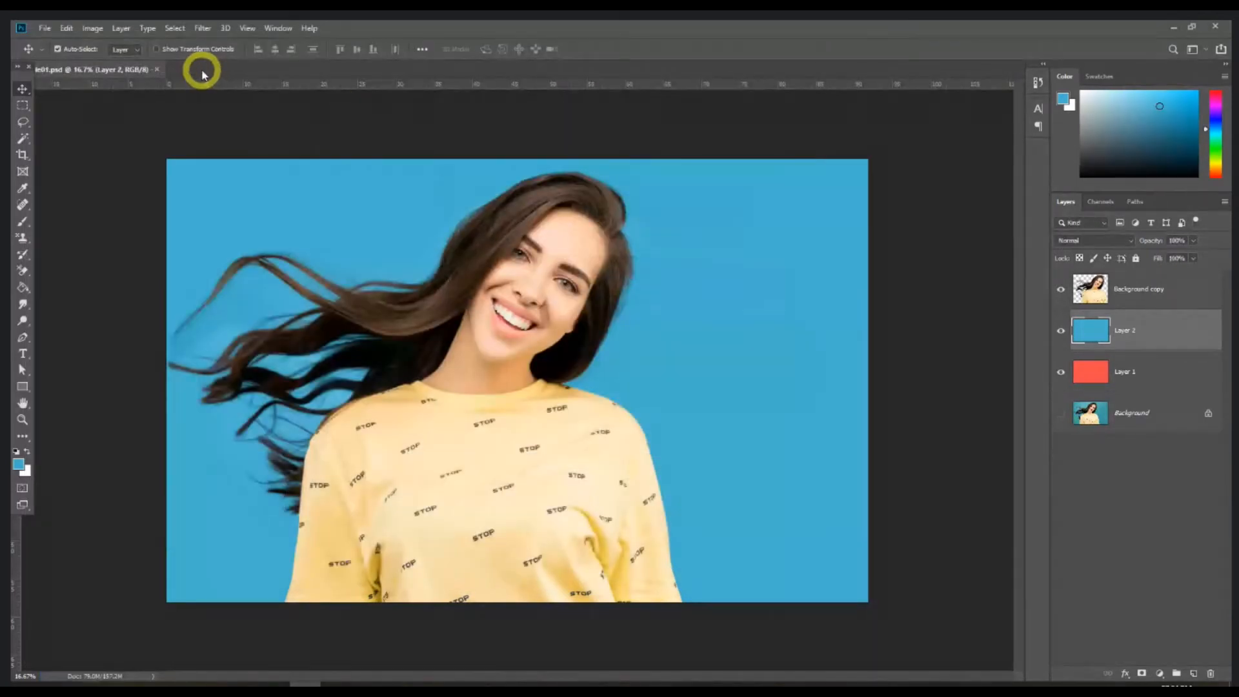
click(156, 70)
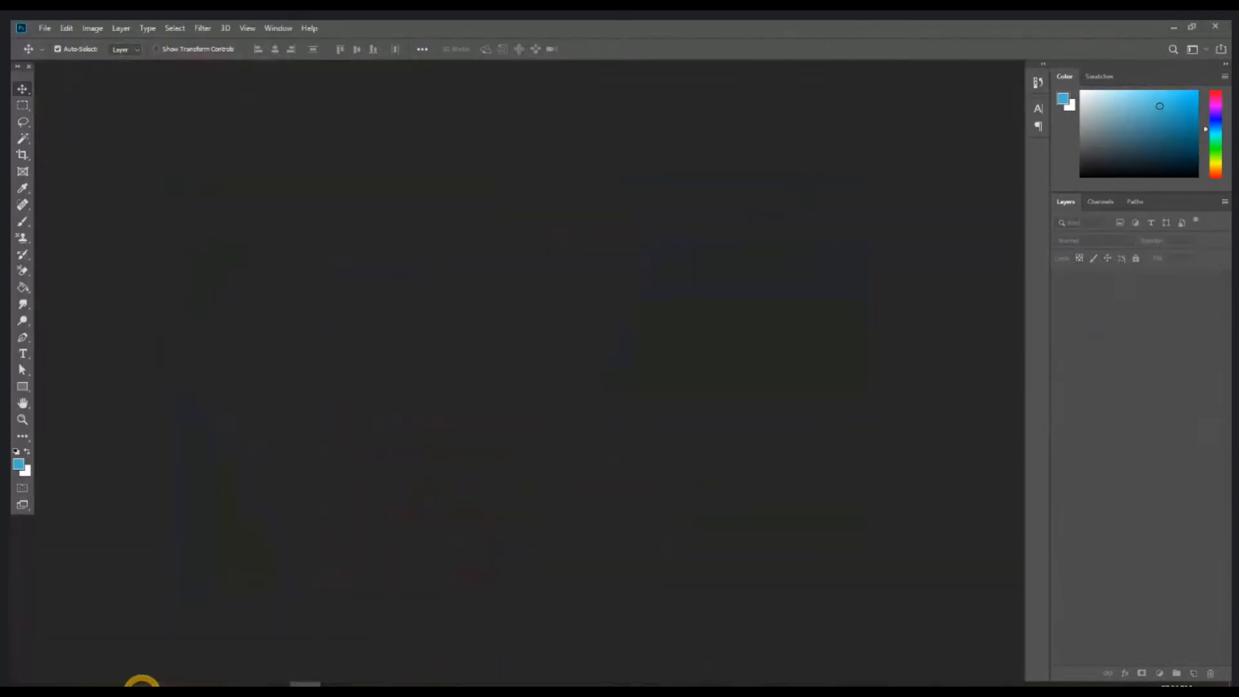
Open the portrait of the woman in the orange paisley blouse from the file browser and dock its window
click(141, 684)
drag(340, 135, 793, 271)
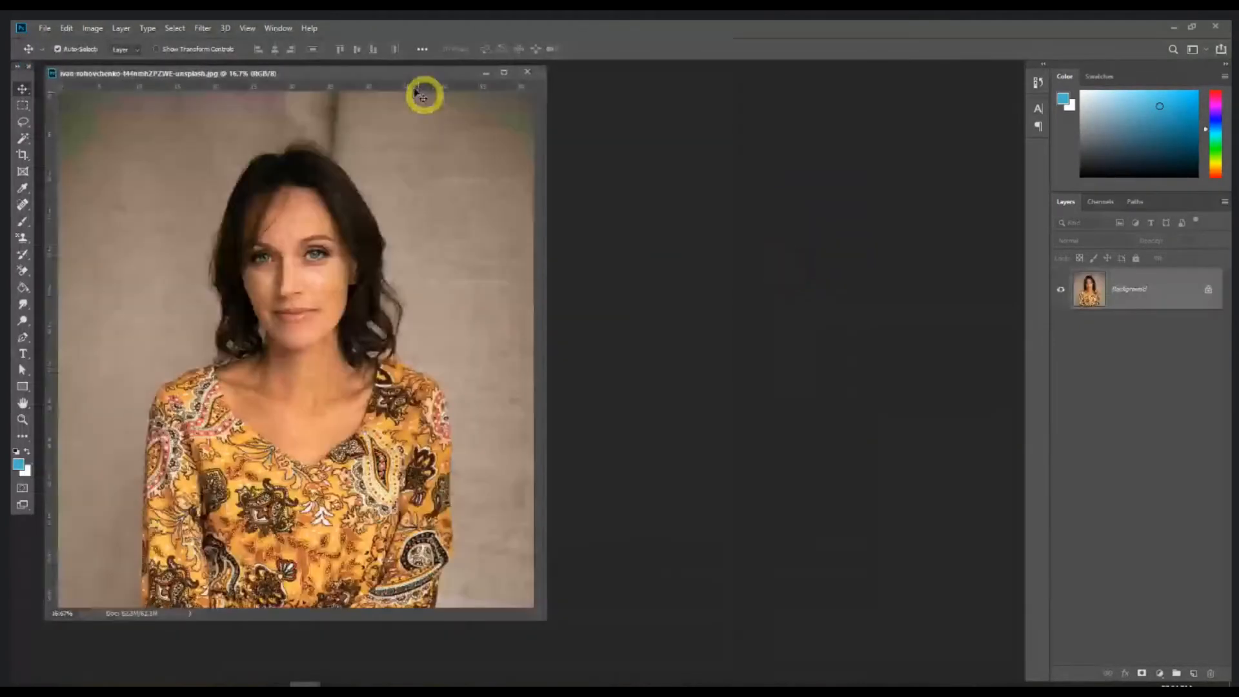
drag(397, 76, 409, 71)
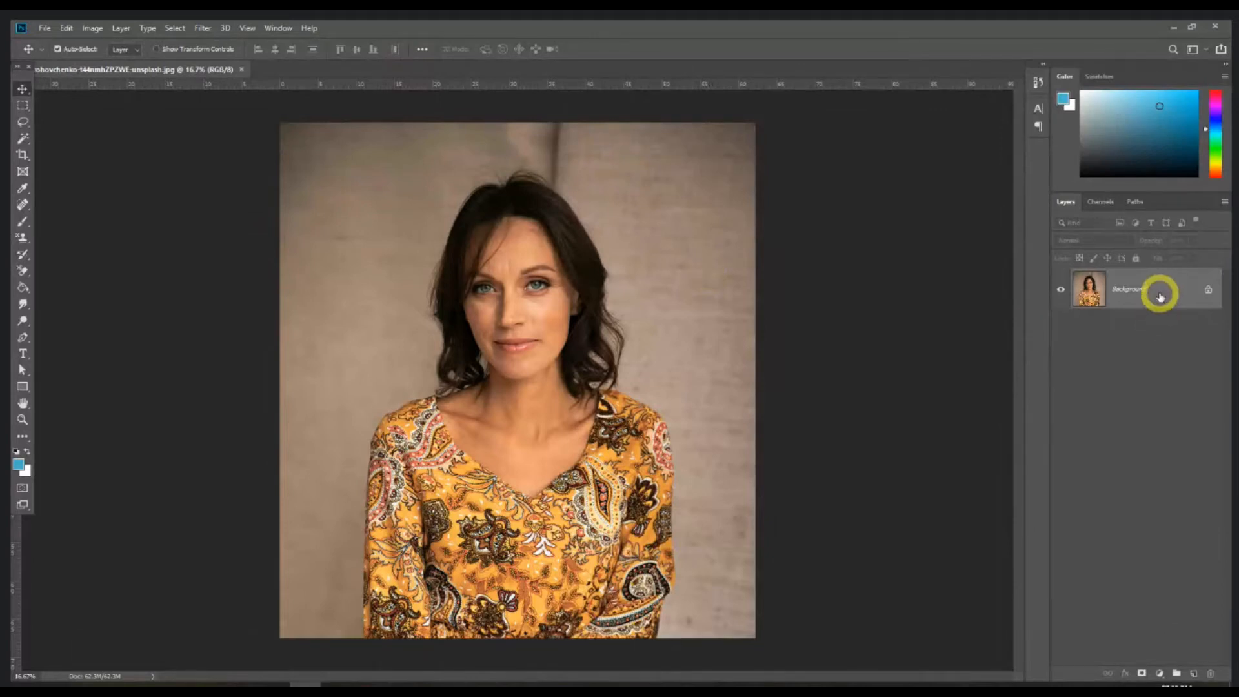
Duplicate the Background layer and add an empty layer between the original and the copy
drag(1163, 295, 1193, 673)
click(1162, 331)
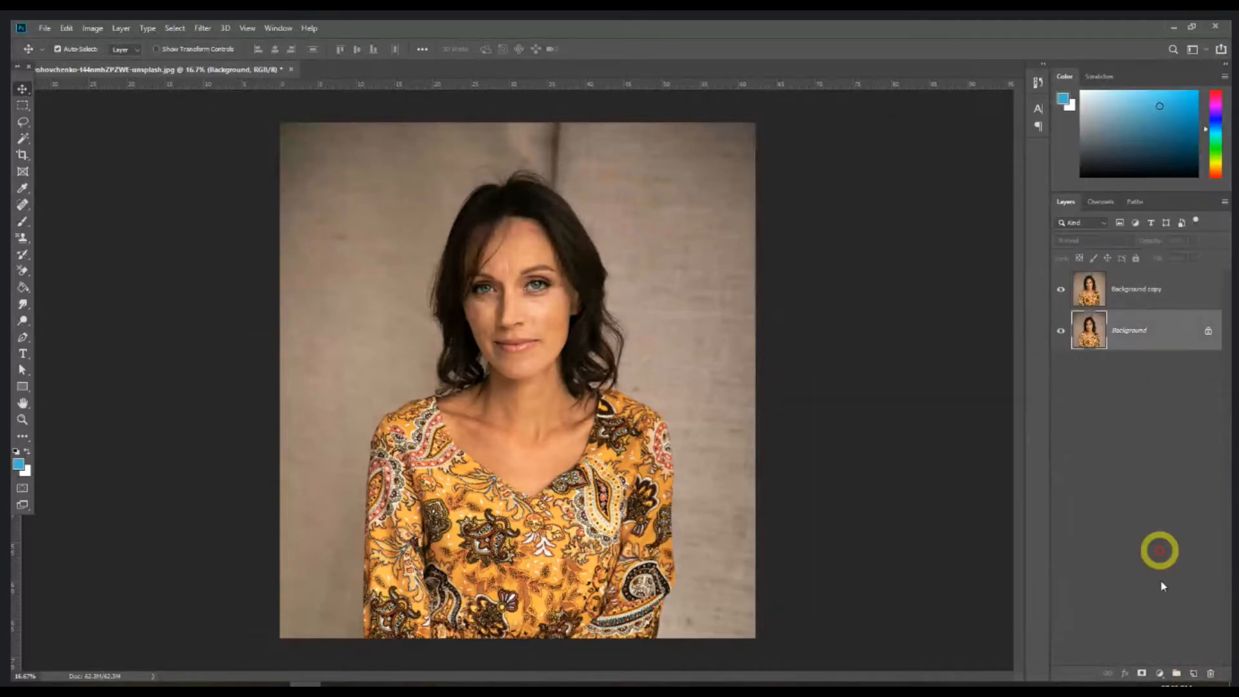
click(1193, 674)
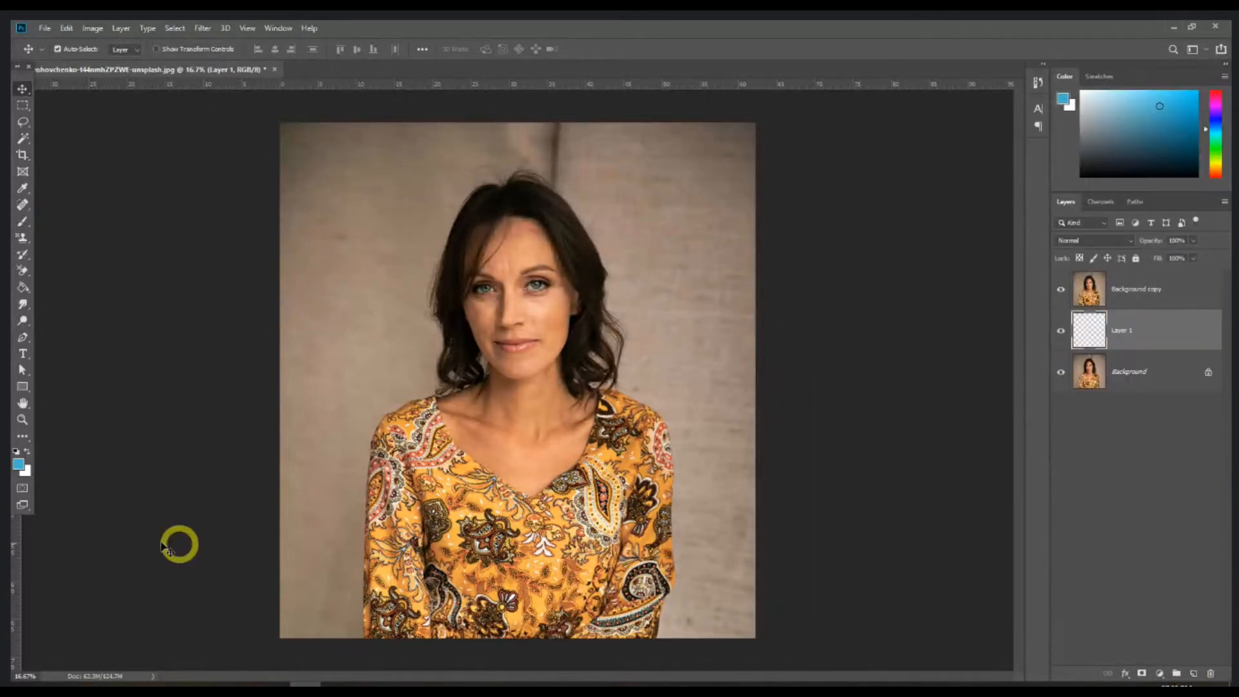
Fill Layer 1 with the blue foreground colour using the Paint Bucket and make the Background copy layer active
click(23, 288)
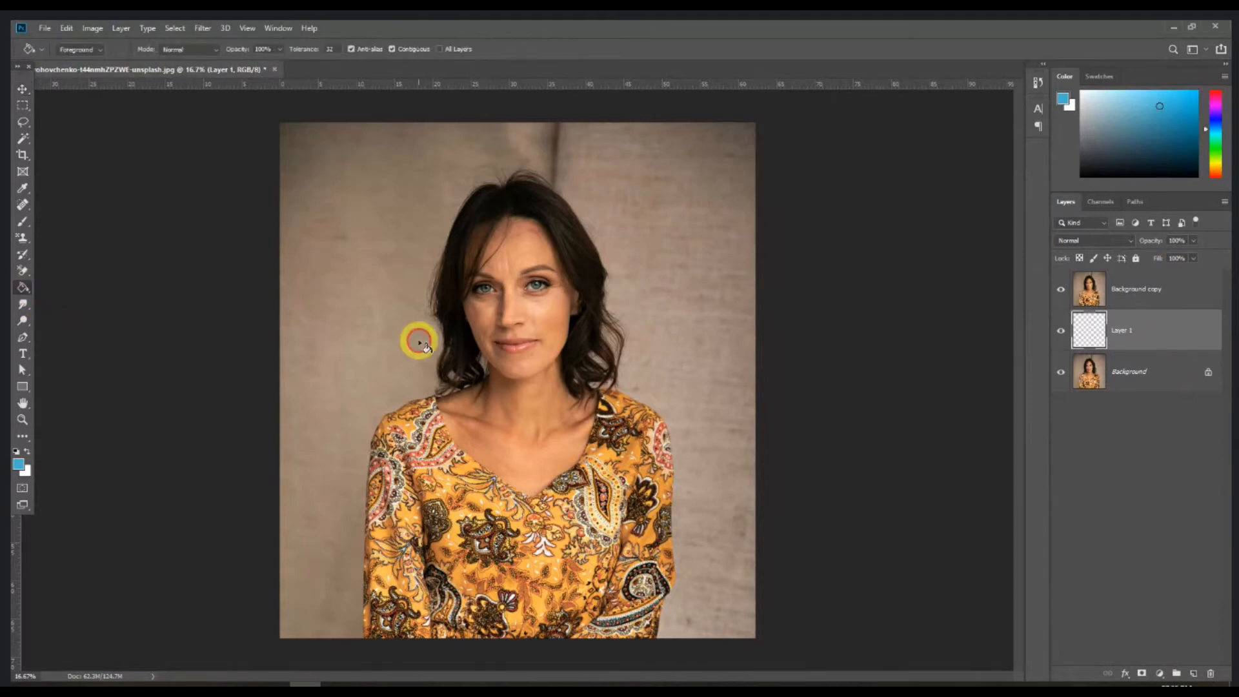
click(421, 340)
click(1174, 300)
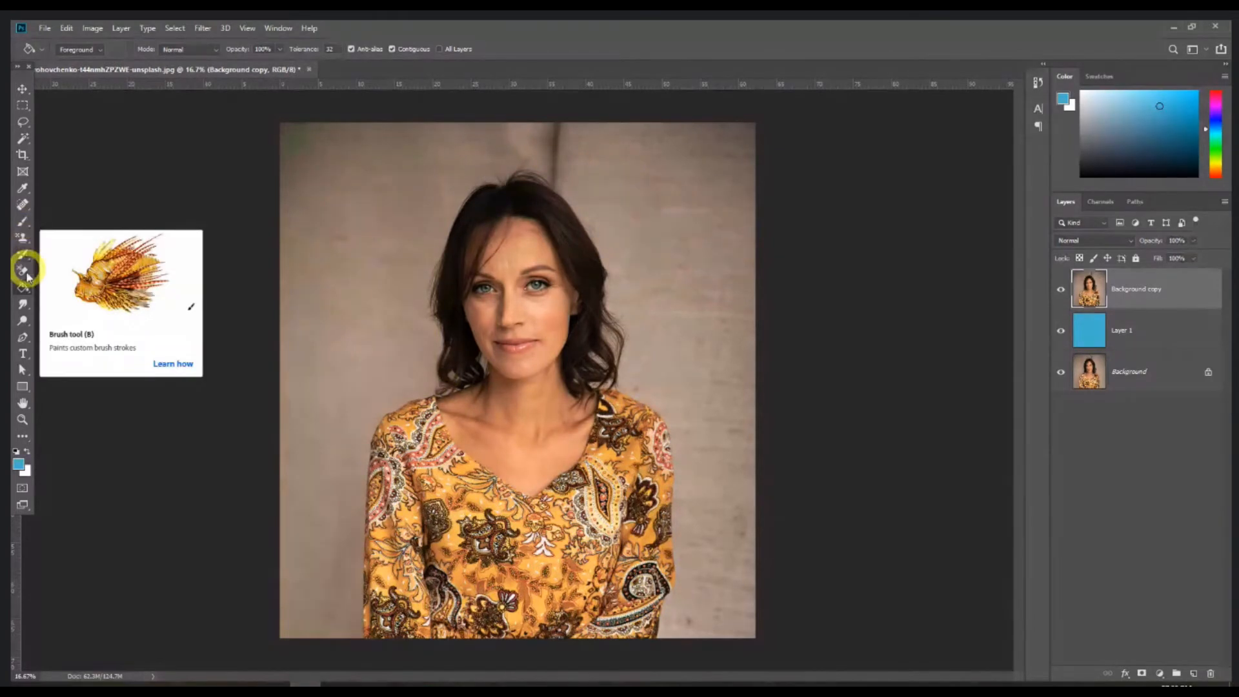
Set up the Polygonal Lasso with a 1 px feather for selecting the woman
click(24, 122)
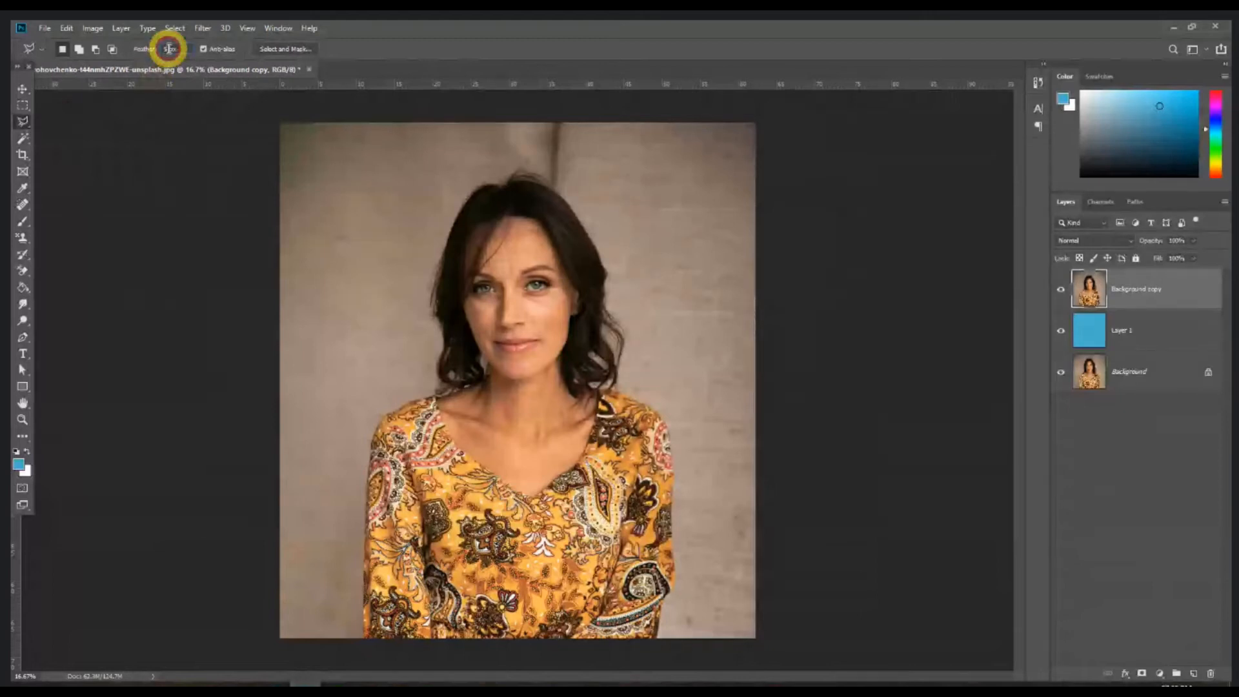
key(BackSpace)
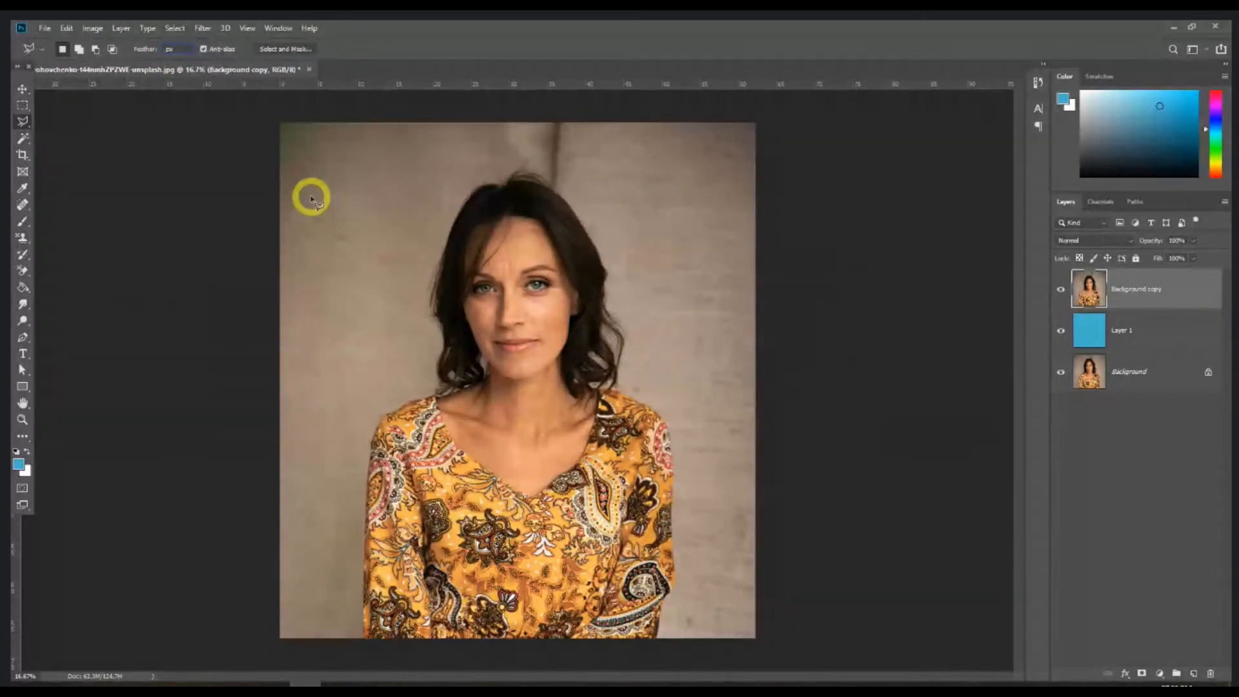
text(1)
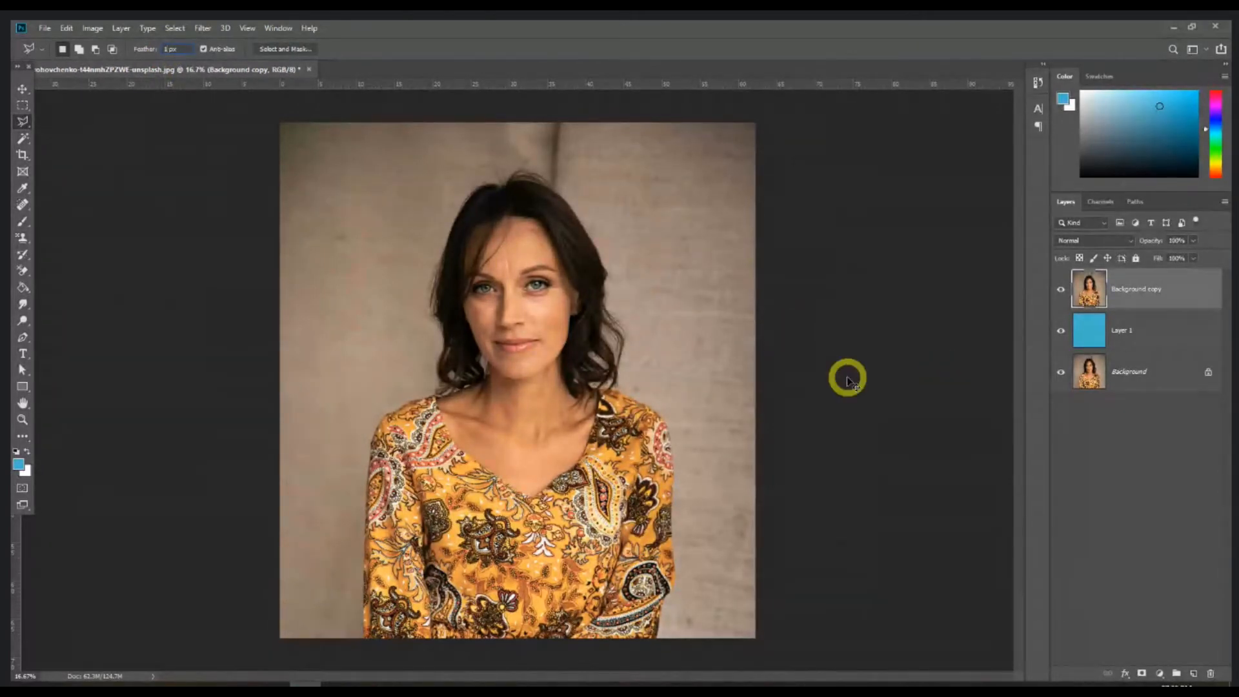
Start a polygonal selection at the photo's lower edge and trace up the outer sleeve on the photo's left side
key(ctrl+plus)
key(ctrl+plus)
drag(541, 544, 620, 257)
key(ctrl+plus)
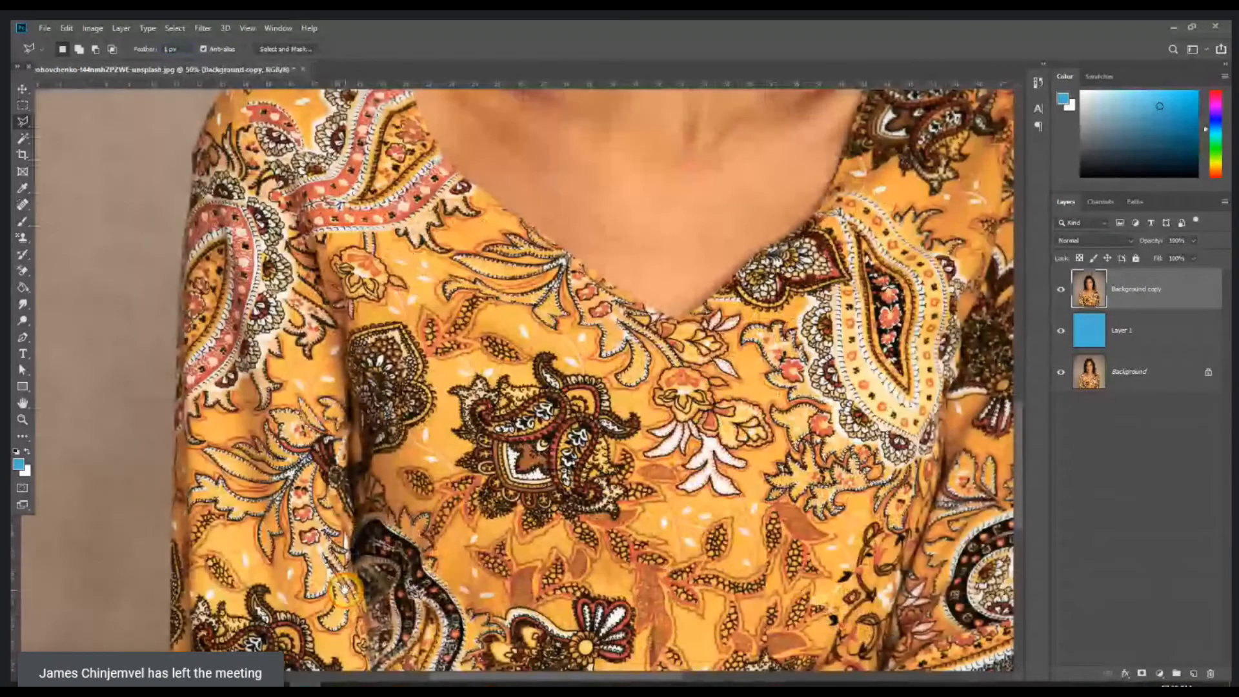
drag(352, 586, 510, 351)
click(330, 518)
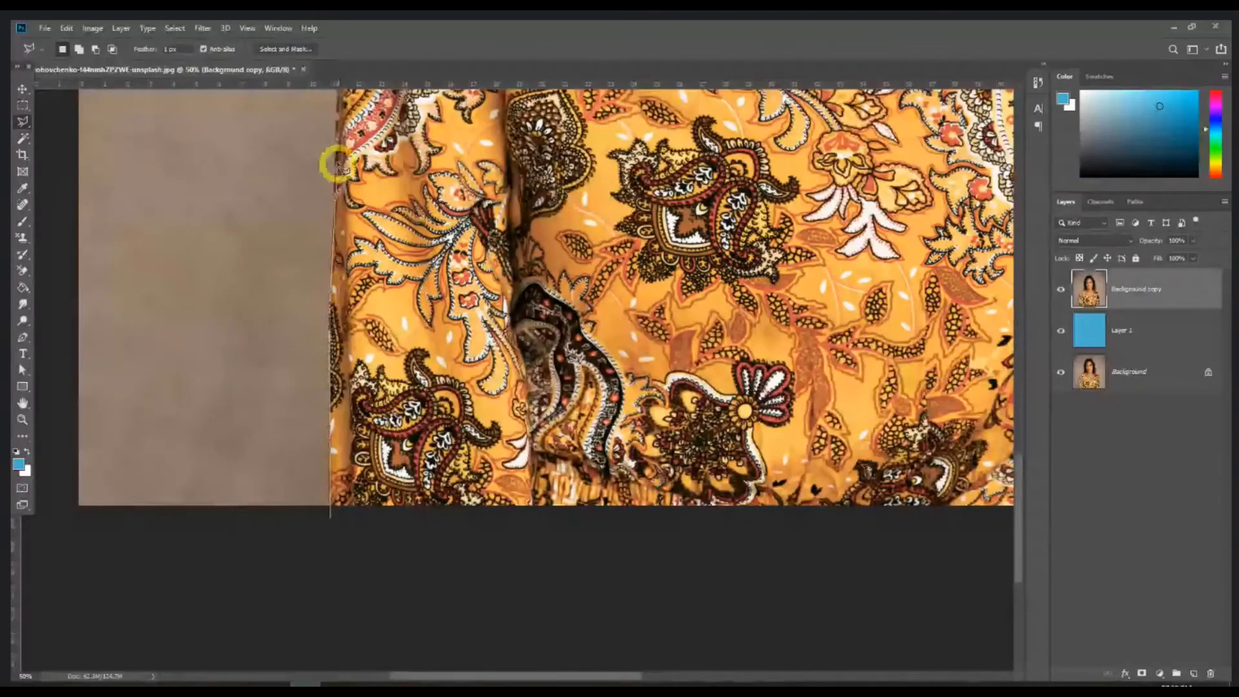
drag(331, 158, 329, 553)
click(336, 430)
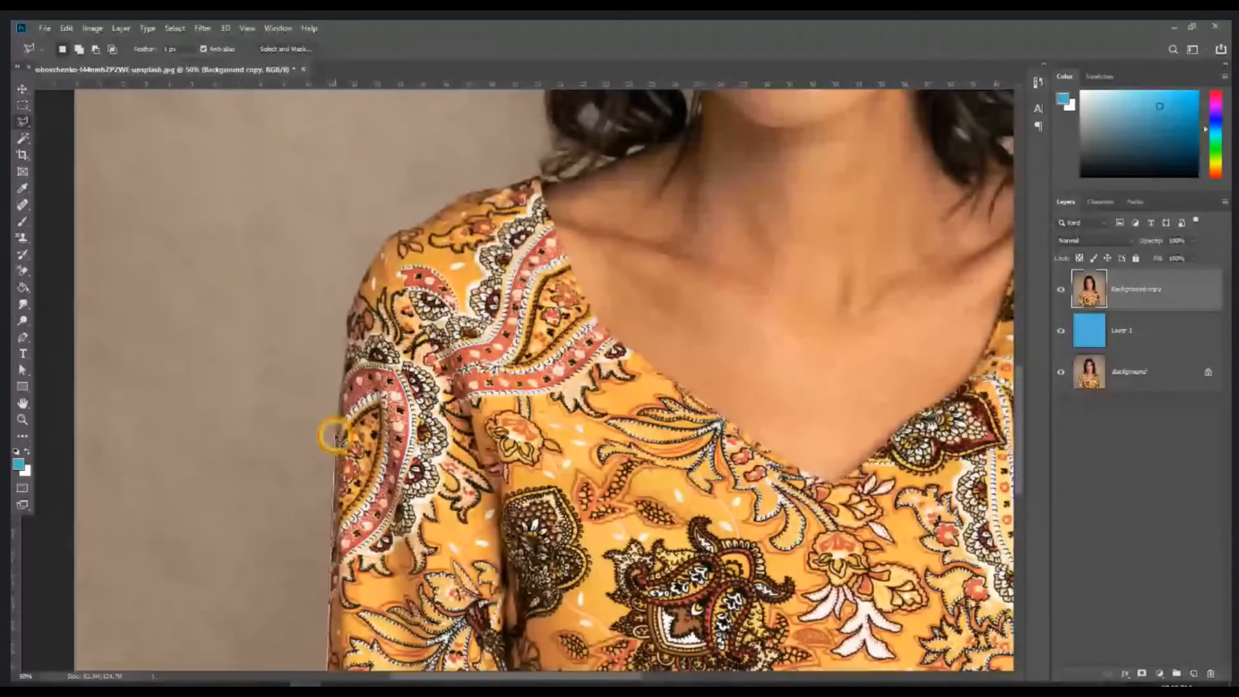
Continue the selection outline from the upper sleeve over the left-hand shoulder to the base of the neck
click(349, 341)
click(349, 316)
click(373, 260)
click(395, 233)
click(451, 201)
click(475, 192)
click(541, 177)
click(560, 183)
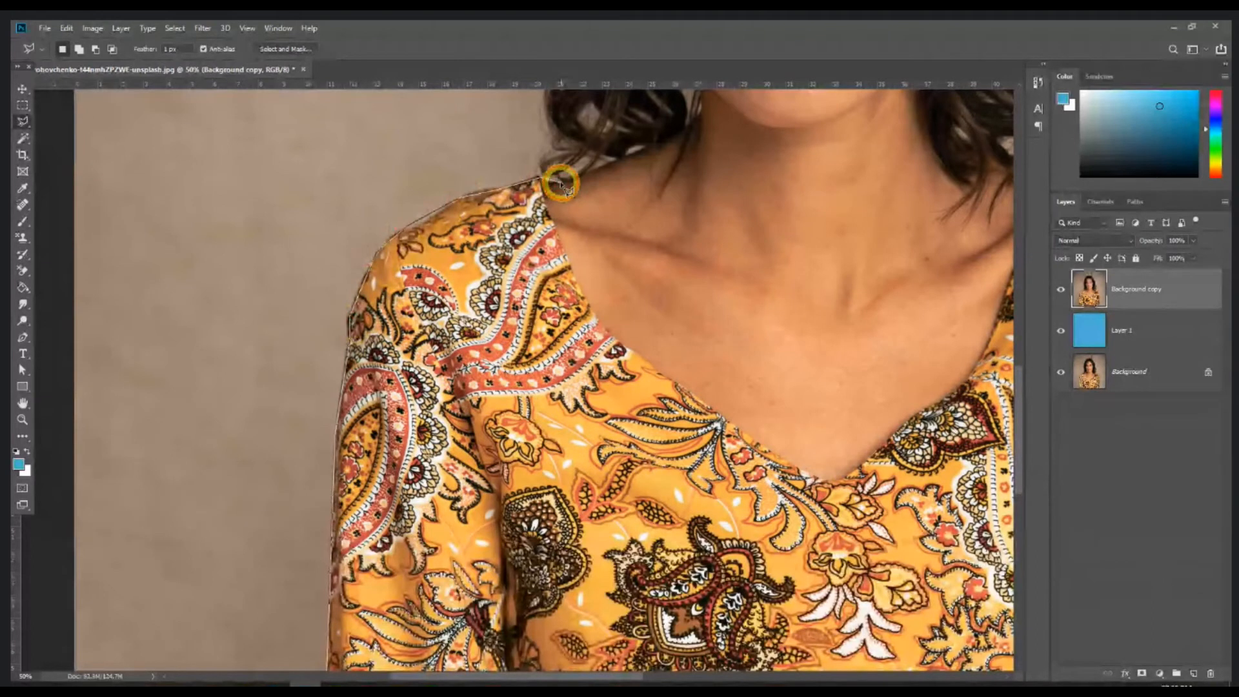
Trace the selection outline up the hair on the photo's left side, from the neck to the crown
drag(608, 178, 577, 481)
click(579, 463)
click(529, 431)
click(517, 387)
click(541, 316)
drag(525, 254, 510, 491)
click(512, 489)
click(541, 330)
click(586, 221)
click(628, 163)
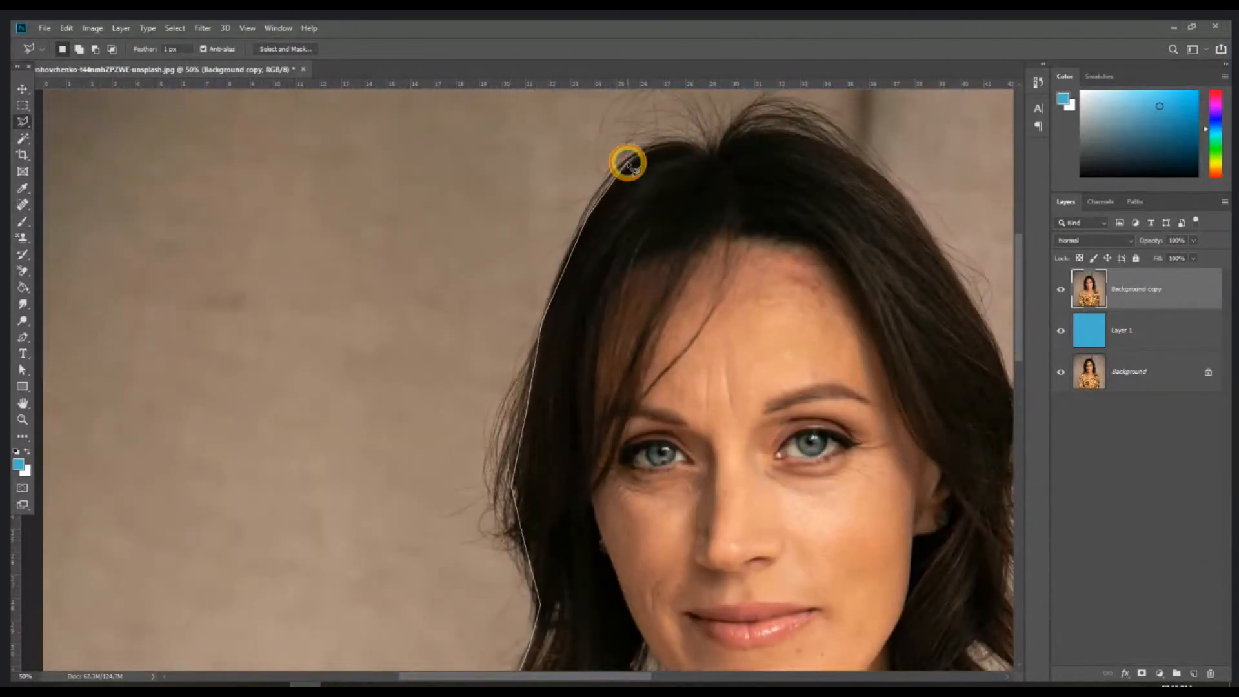
Trace the selection outline across the top of the head, following the parting and the upper curve of the hair
click(655, 147)
click(682, 144)
click(710, 151)
click(749, 134)
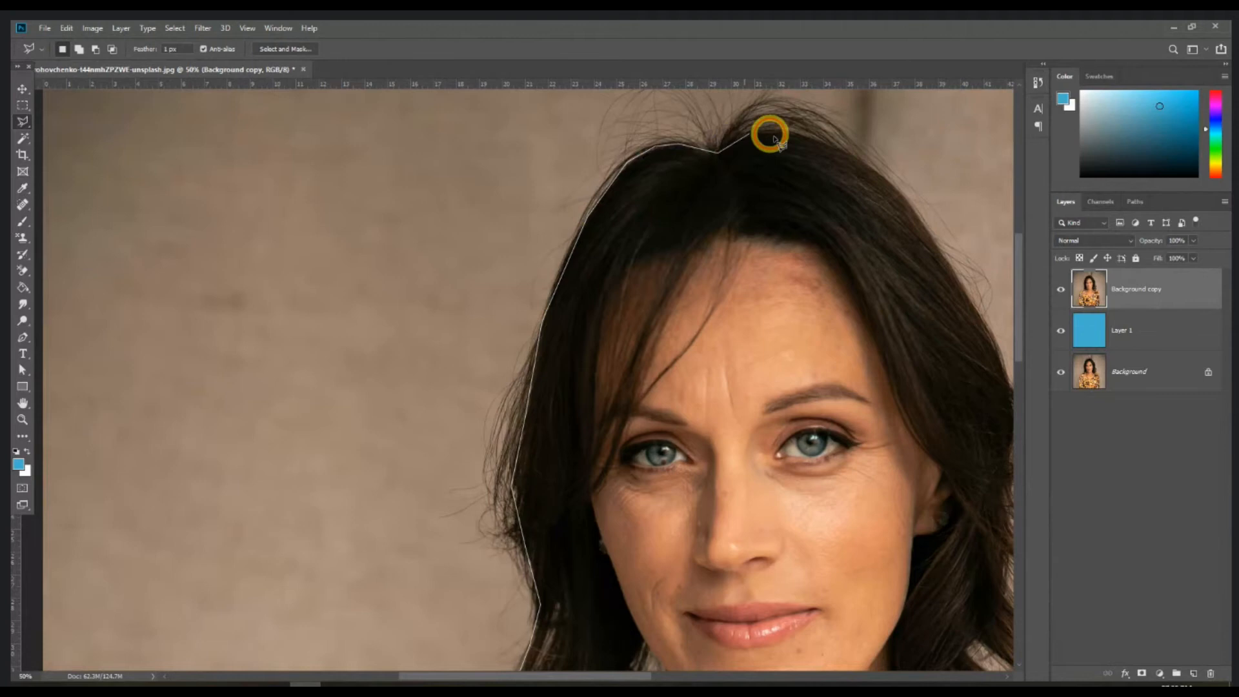
click(798, 137)
click(866, 160)
click(905, 204)
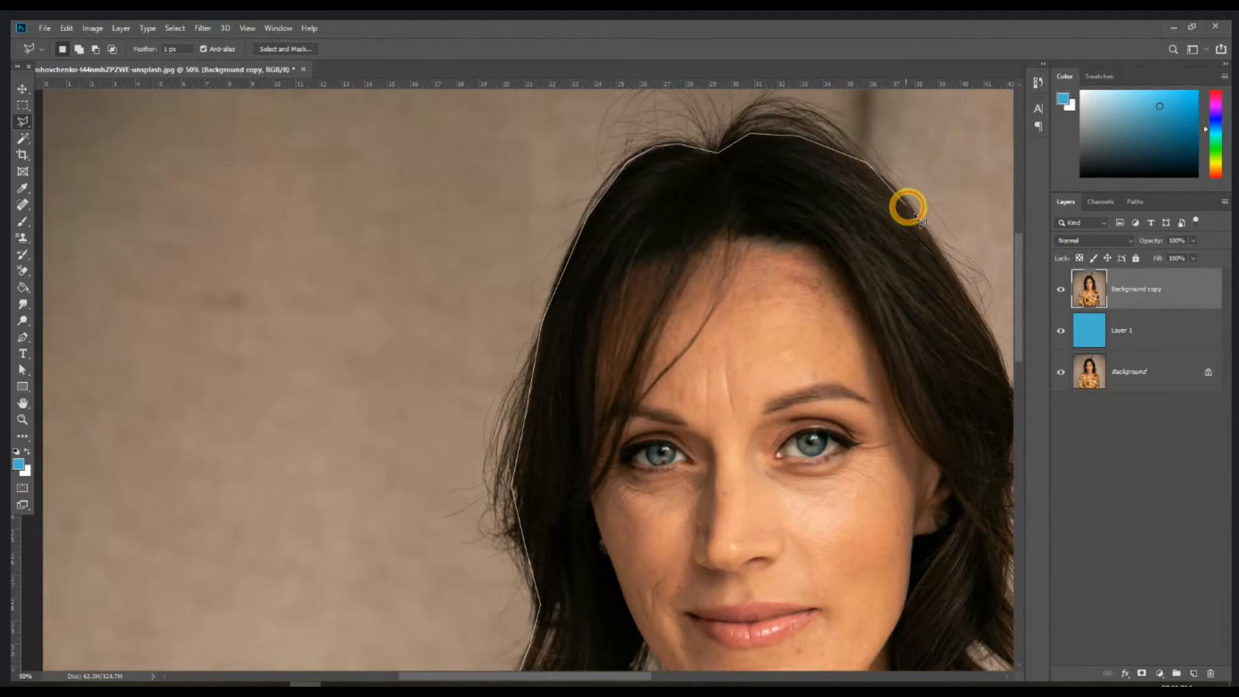
Trace the selection outline down the hair on the photo's right side and around the lower curls to the neck
drag(954, 291, 661, 224)
click(682, 244)
click(711, 305)
click(722, 355)
click(724, 397)
click(720, 442)
drag(708, 478, 726, 346)
click(708, 424)
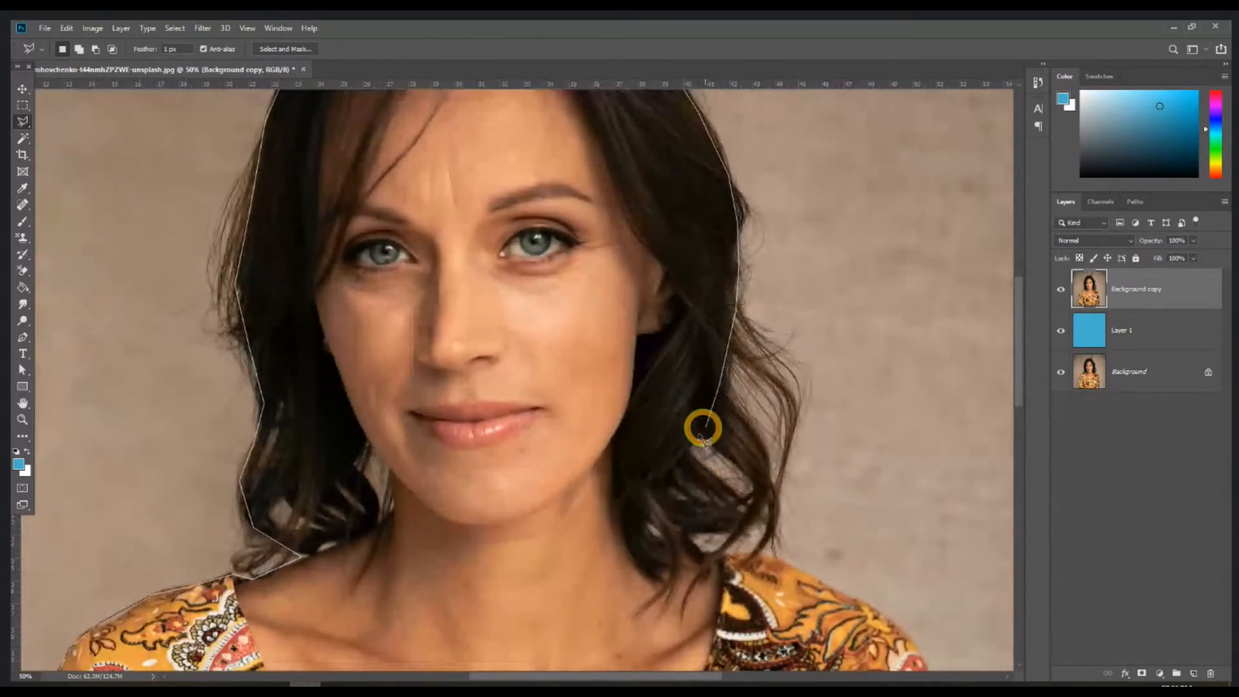
click(692, 447)
click(736, 516)
click(685, 532)
click(702, 553)
Continue the selection outline over the right-hand shoulder to the upper sleeve
click(754, 555)
click(806, 574)
drag(850, 600, 627, 278)
click(658, 297)
click(698, 347)
click(710, 368)
click(712, 413)
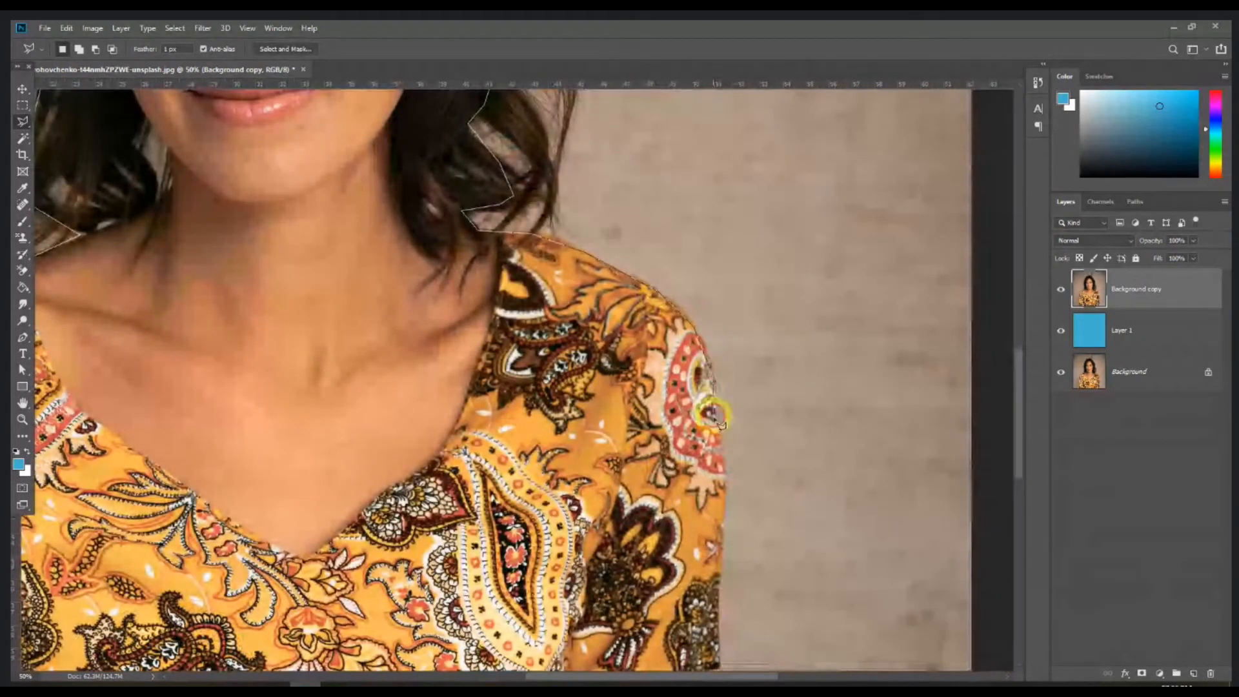
Trace down the right-hand sleeve and elbow to below the photo's lower edge, and close the selection at its starting point
scroll(715, 432, down, 1)
drag(720, 568, 739, 340)
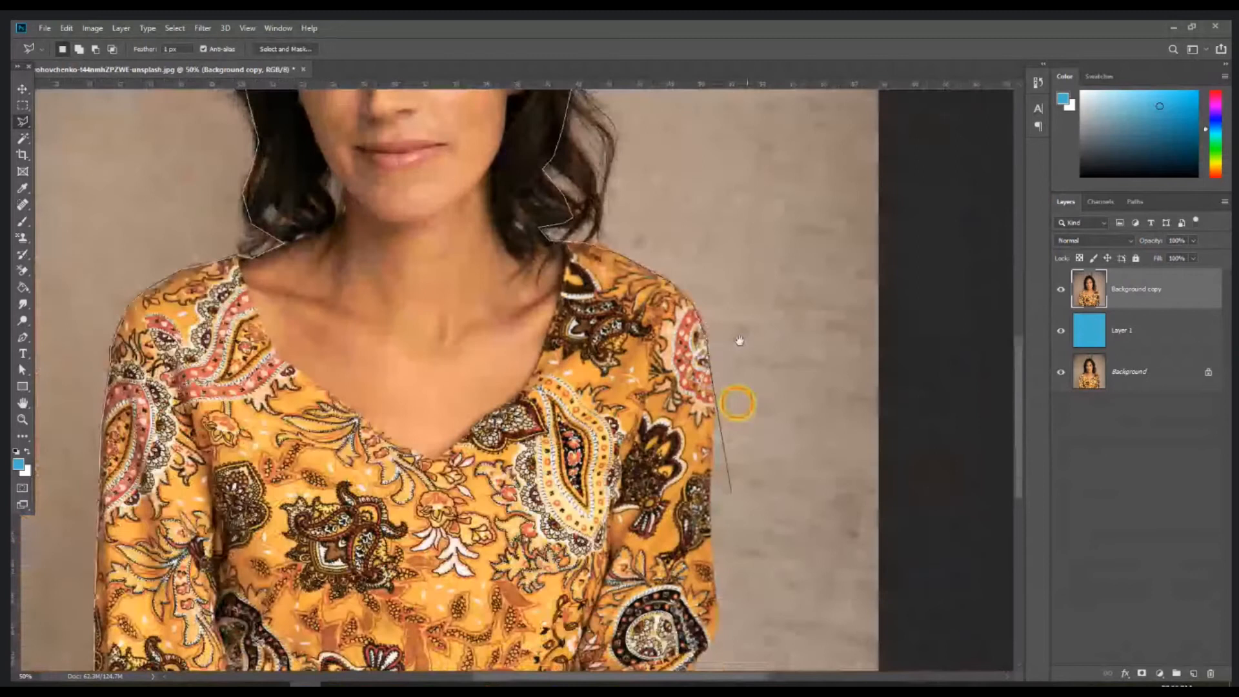
click(722, 246)
click(717, 300)
click(724, 429)
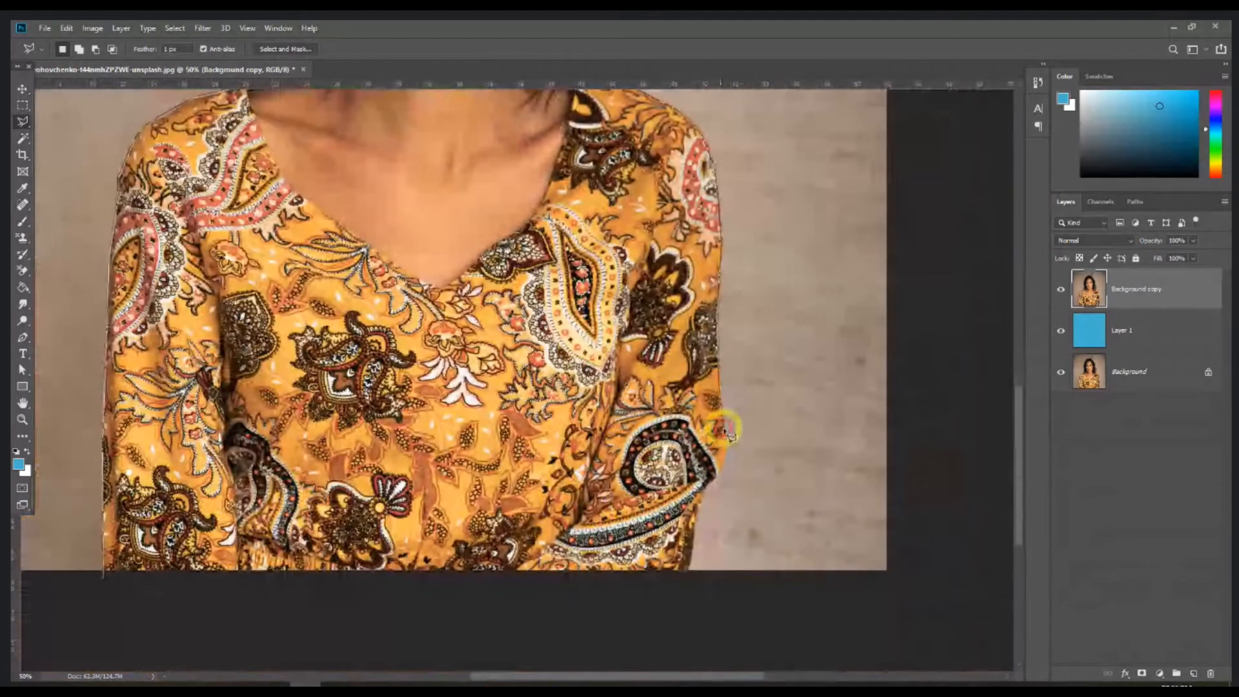
click(685, 578)
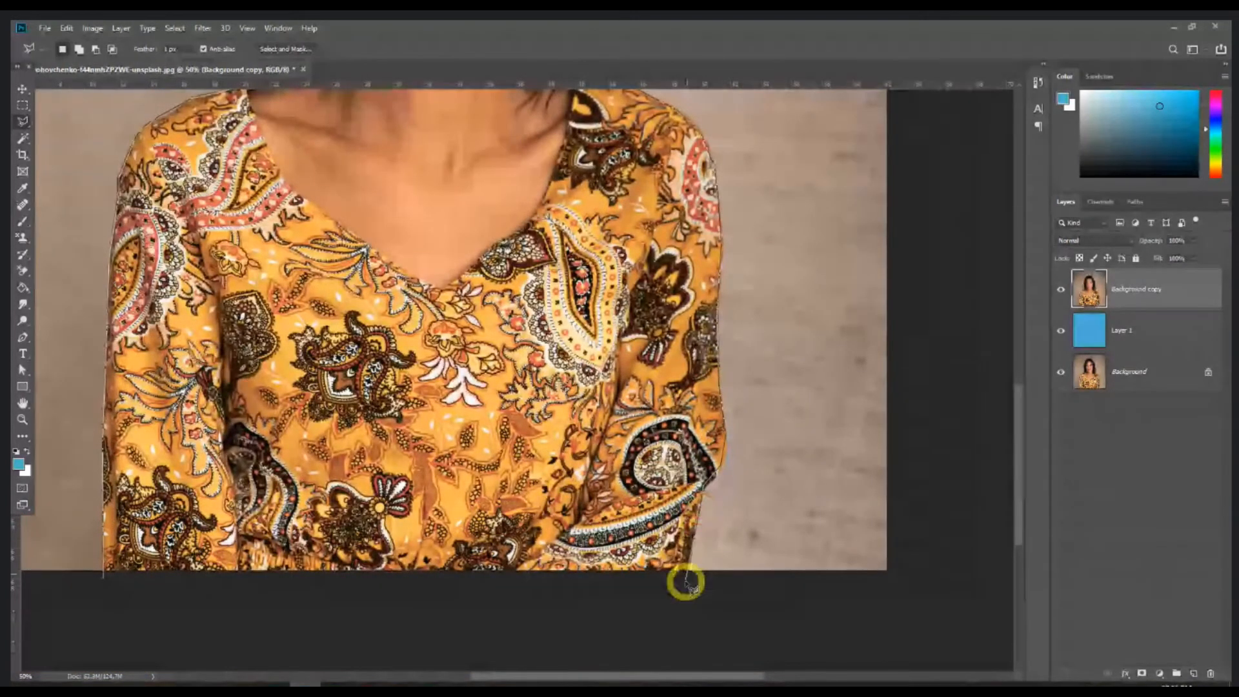
click(105, 581)
Add the missed lower curls on the photo's right side to the selection with the Polygonal Lasso
drag(475, 104, 518, 335)
scroll(616, 412, down, 1)
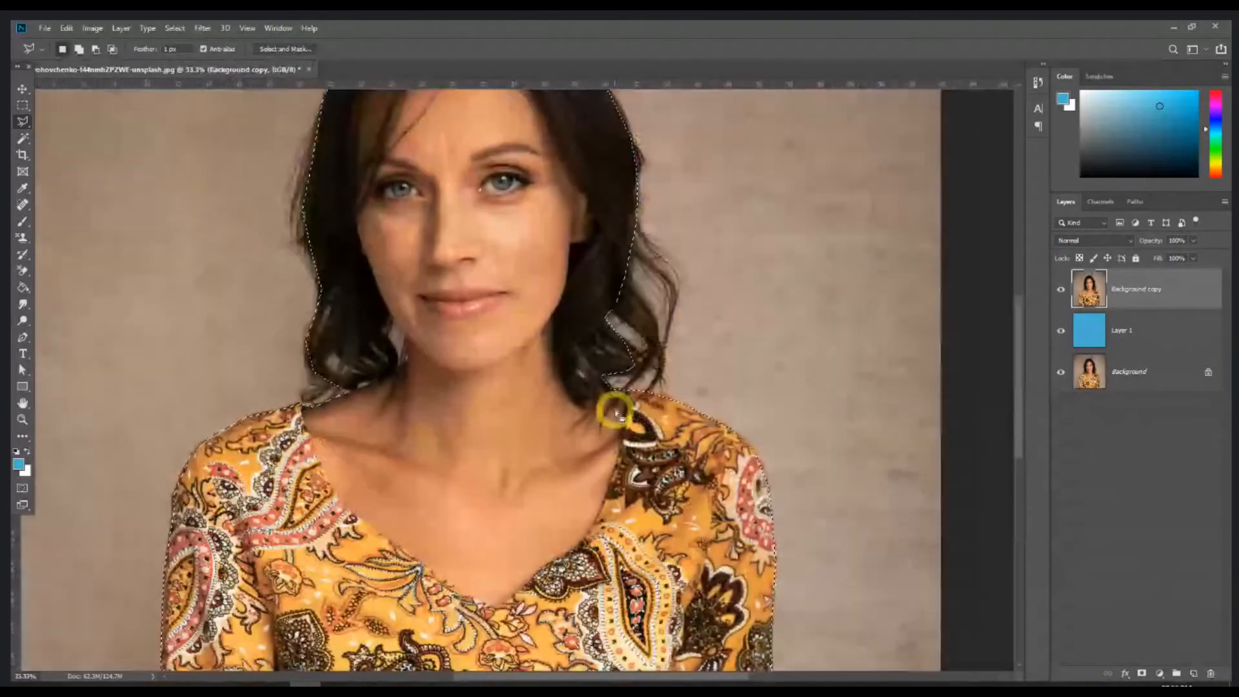
key(ctrl+plus)
key(ctrl+plus)
drag(793, 249, 743, 293)
click(702, 321)
click(663, 288)
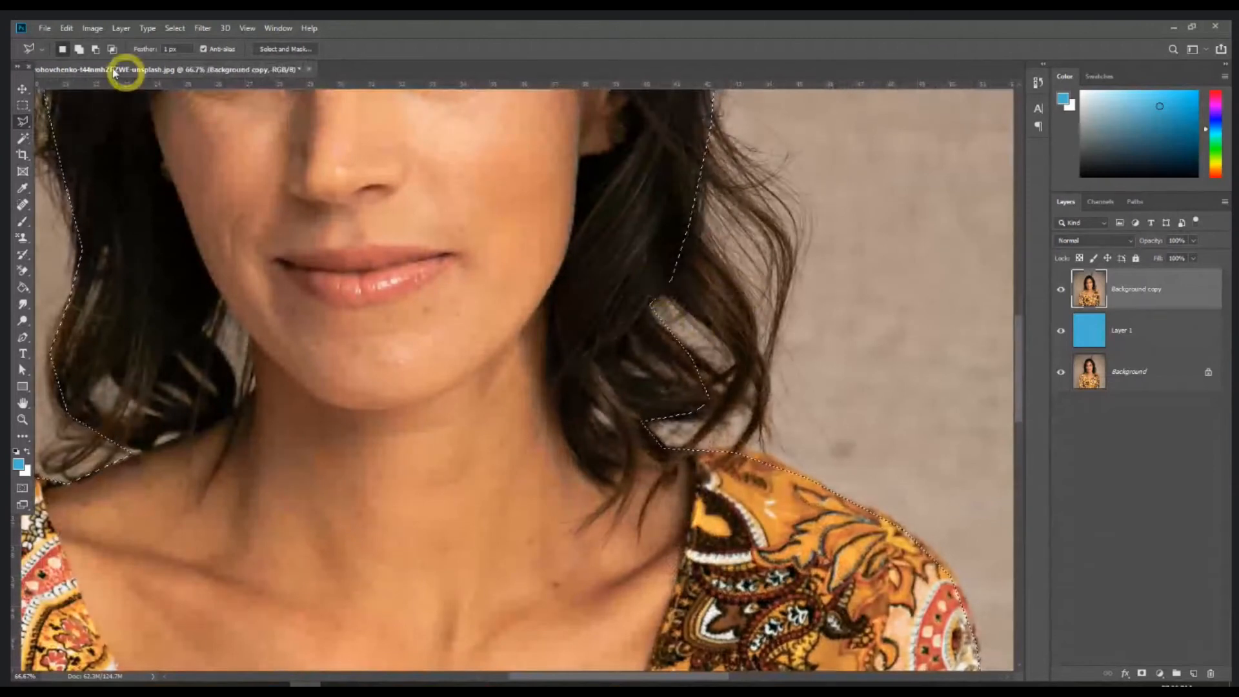
click(79, 50)
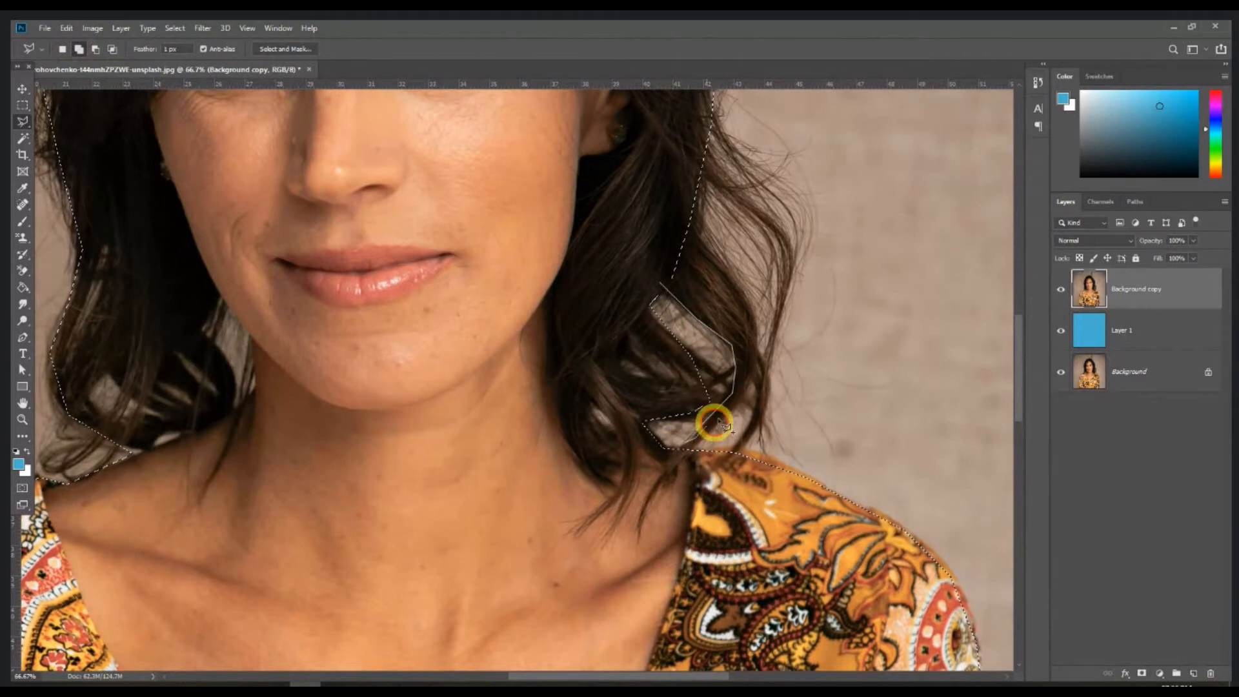
click(760, 428)
click(761, 351)
click(682, 210)
click(660, 283)
Add the thin outer strand of hair above the right-hand curls to the selection
drag(691, 167, 683, 221)
click(683, 221)
click(760, 282)
click(762, 406)
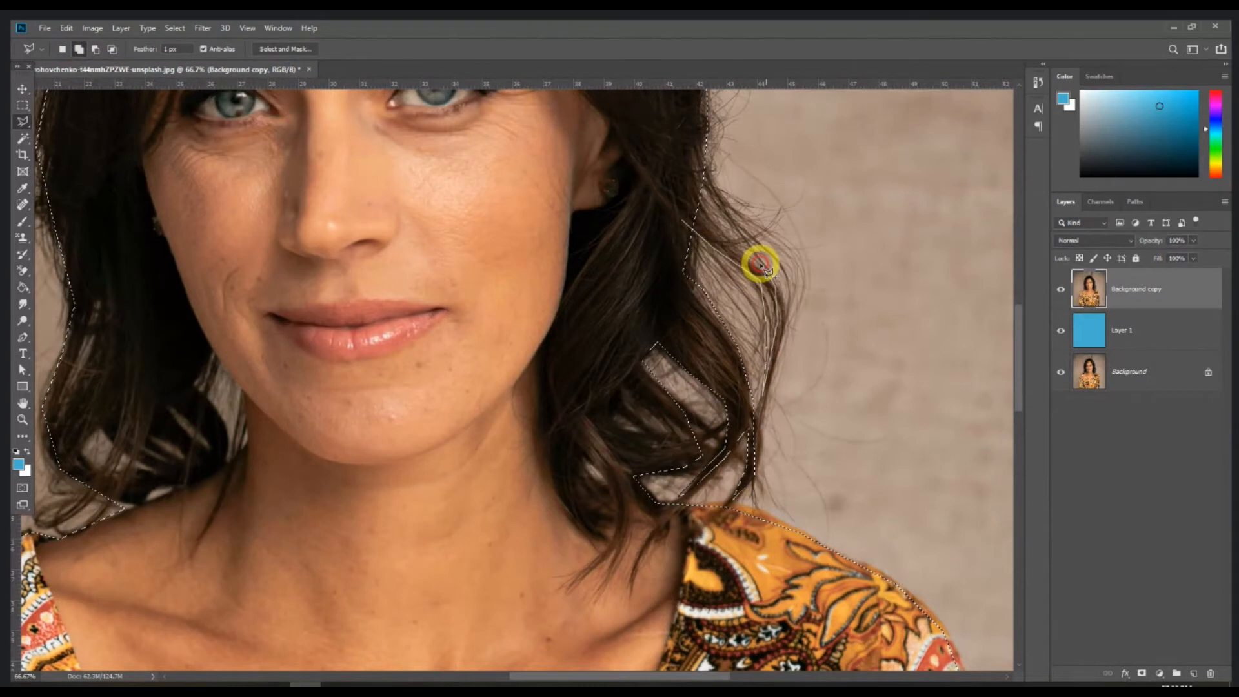
click(692, 178)
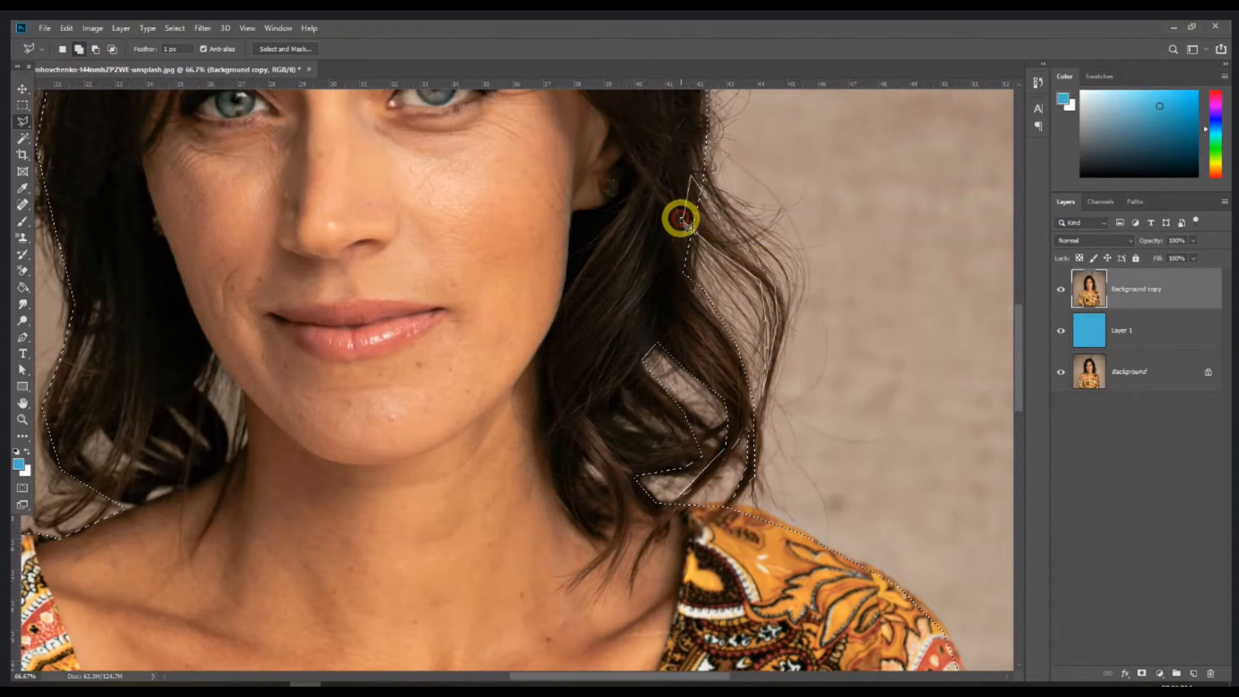
double_click(681, 219)
Subtract the background gap between the jaw and the hair on the photo's left side from the selection
drag(346, 374, 547, 297)
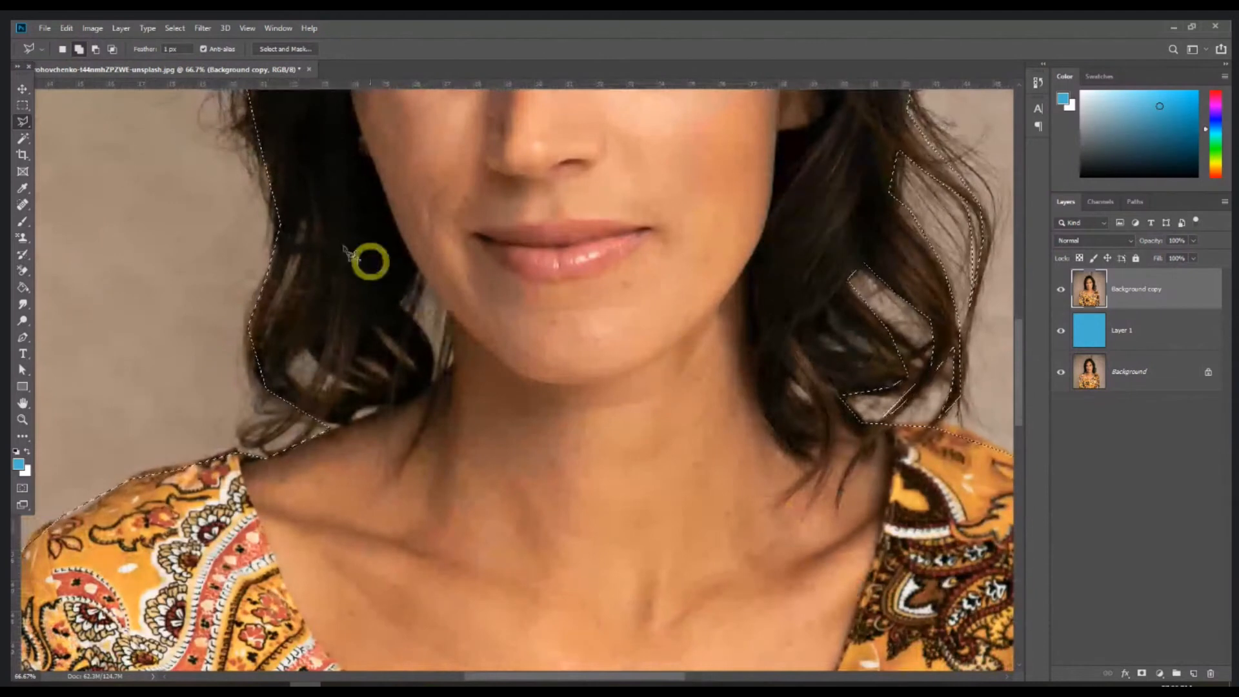
click(96, 51)
click(423, 277)
click(447, 310)
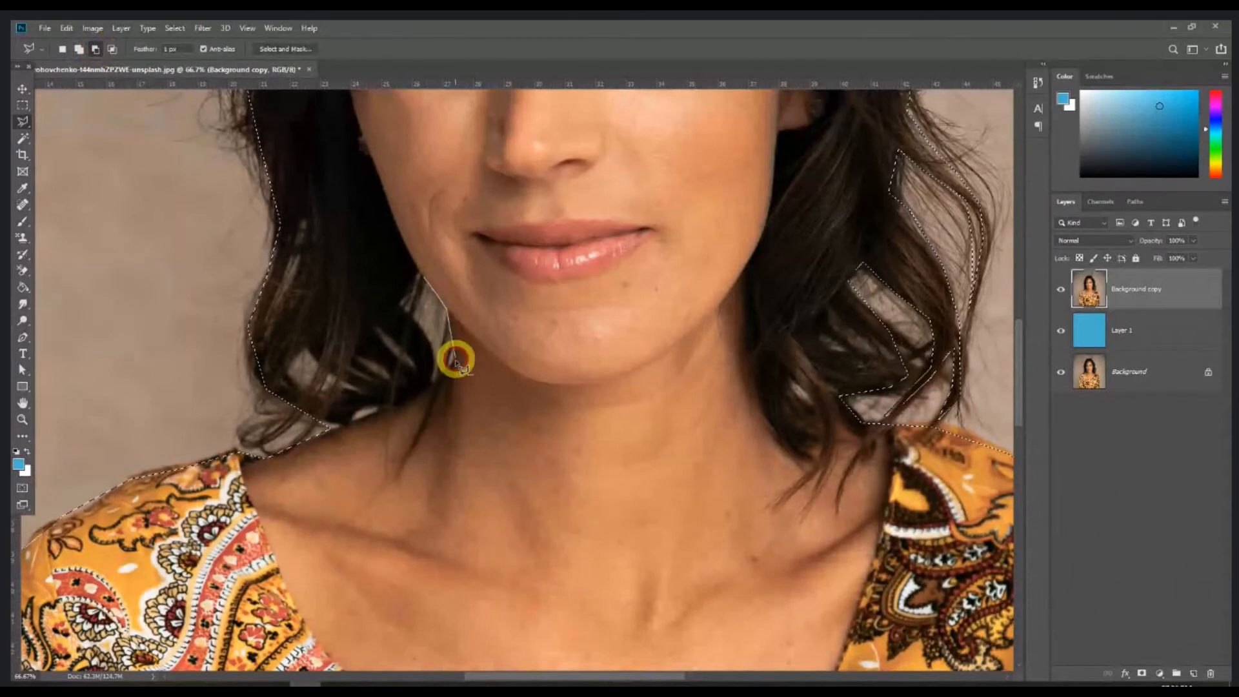
click(455, 364)
click(434, 374)
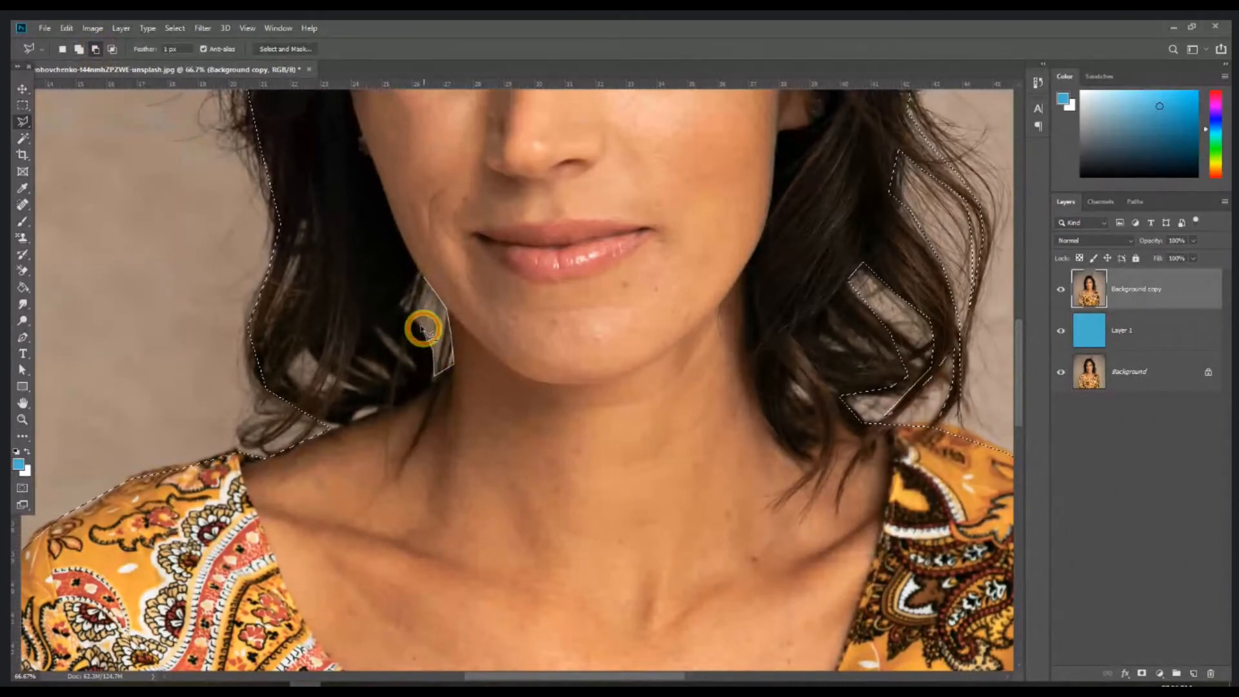
click(404, 305)
click(426, 279)
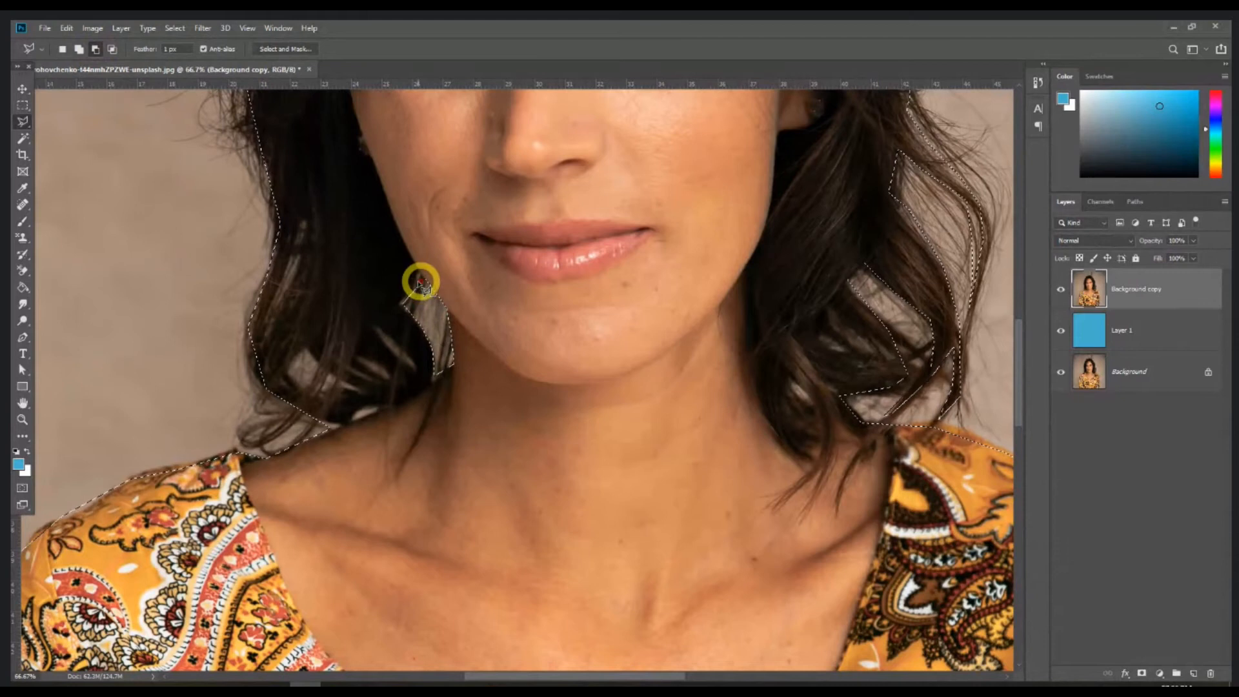
Subtract the small background patch inside the lower left-hand curls from the selection
click(305, 350)
click(315, 364)
click(308, 384)
click(292, 372)
click(295, 354)
click(305, 349)
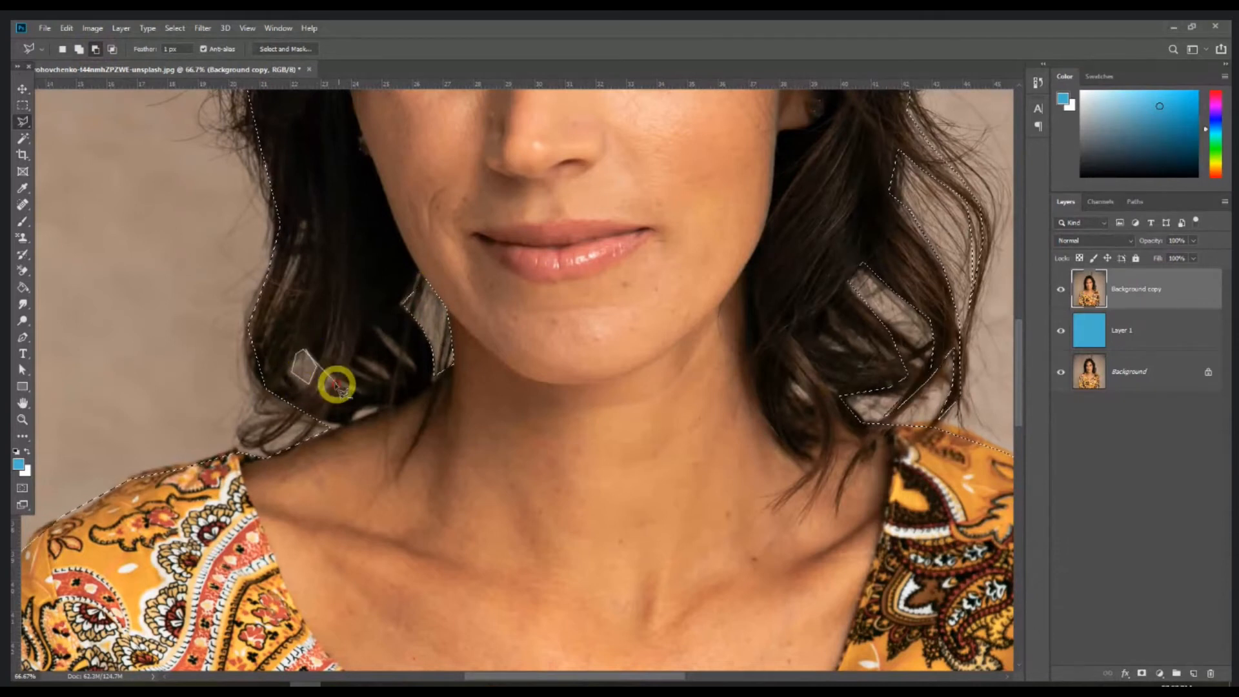
click(305, 350)
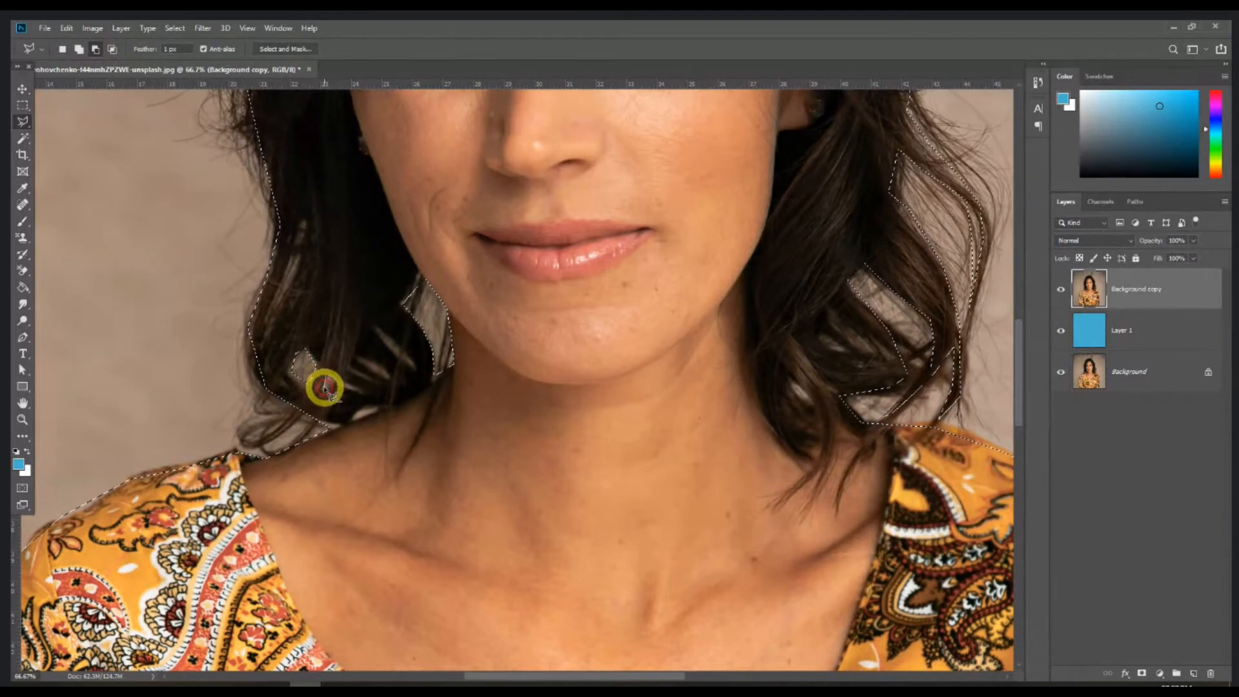
Subtract the narrow background slivers between the left-hand curls and the neck from the selection
click(327, 374)
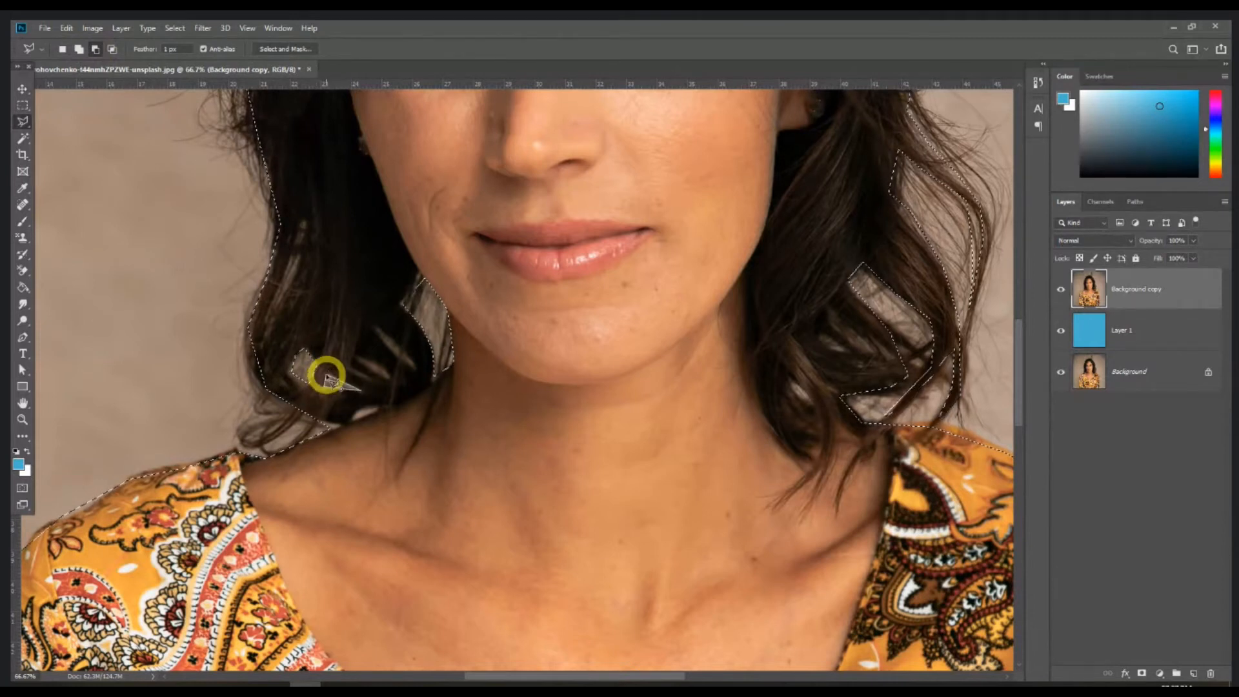
click(357, 363)
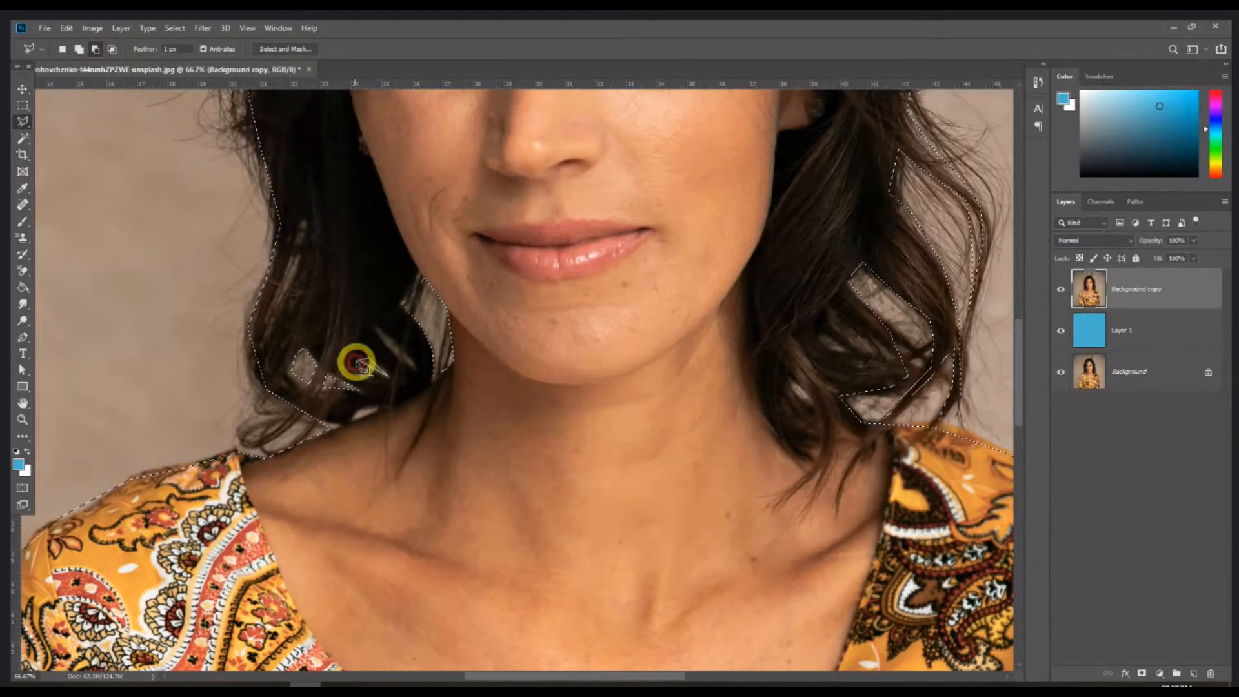
click(376, 330)
click(410, 360)
click(374, 331)
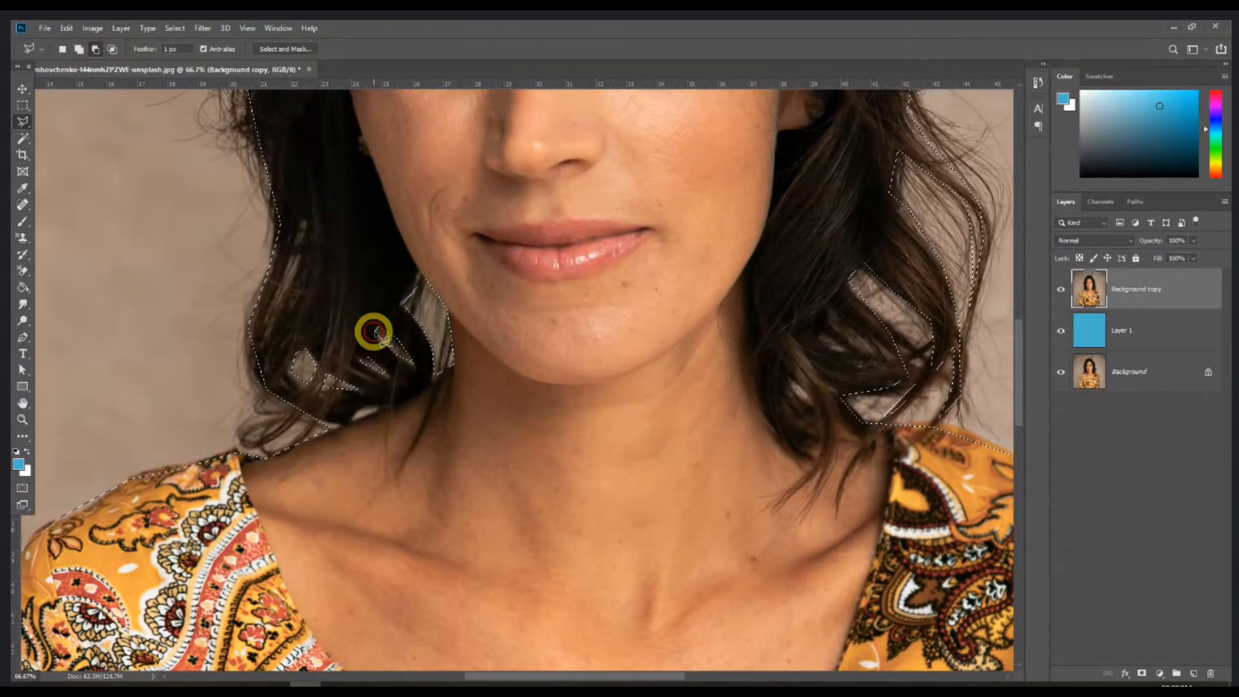
Subtract the small background gap in the curls beside the neck on the photo's right side, and view the whole portrait
key(ctrl+0)
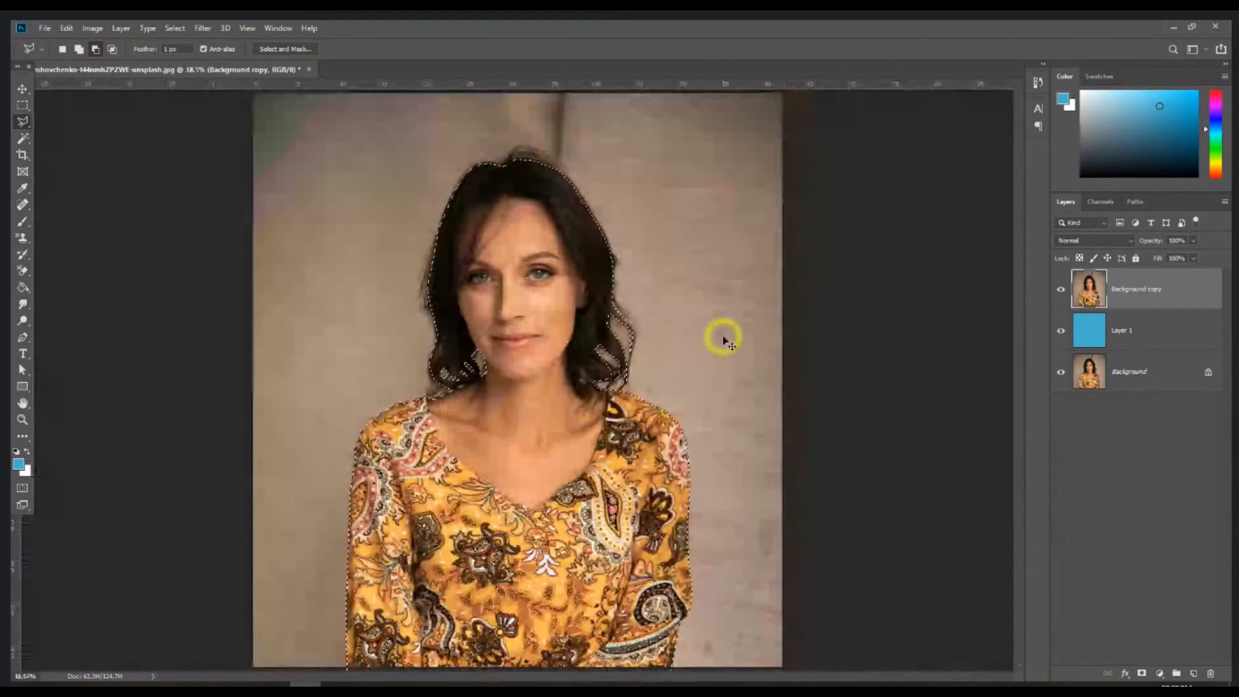
key(ctrl+plus)
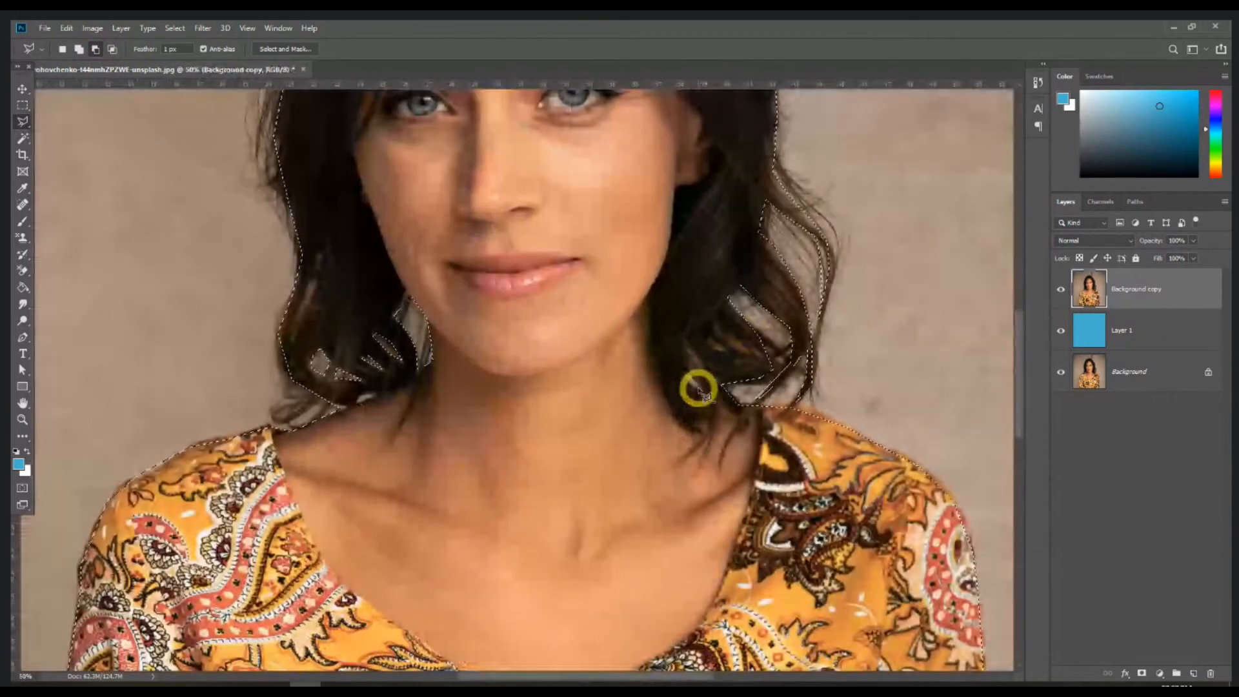
click(686, 374)
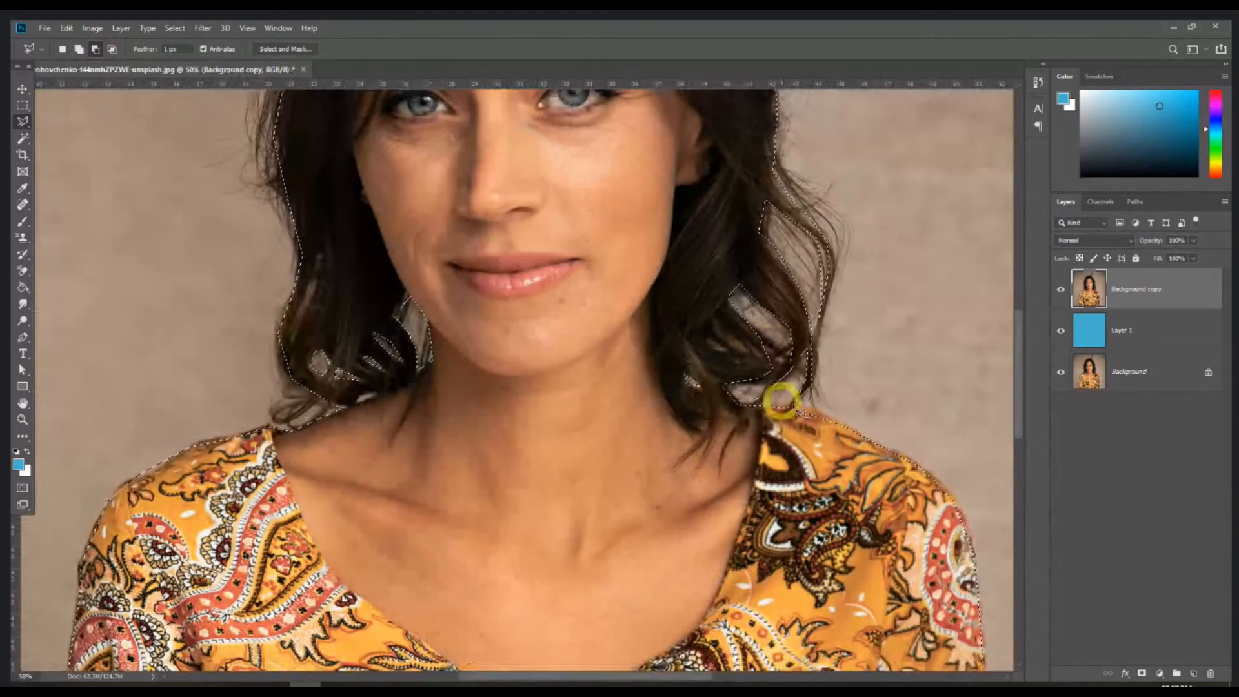
key(ctrl+minus)
key(ctrl+minus)
key(ctrl+minus)
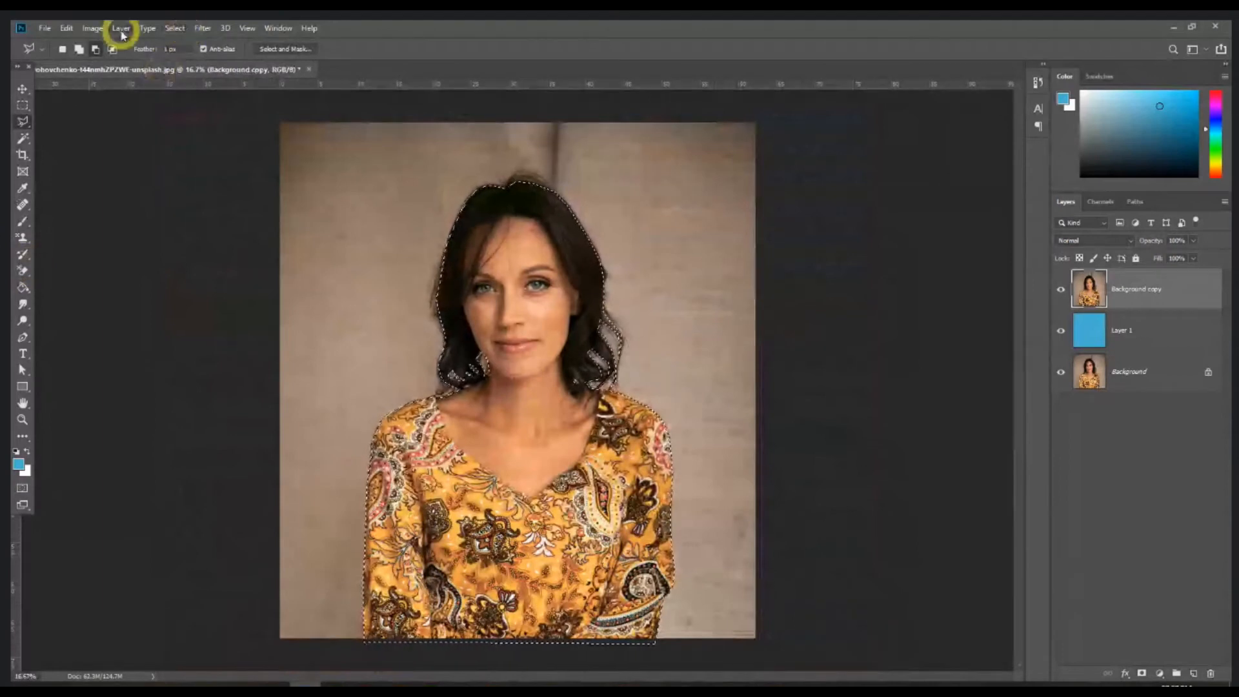
Open the woman's selection in Select and Mask and set the red overlay's opacity to 42%
click(174, 28)
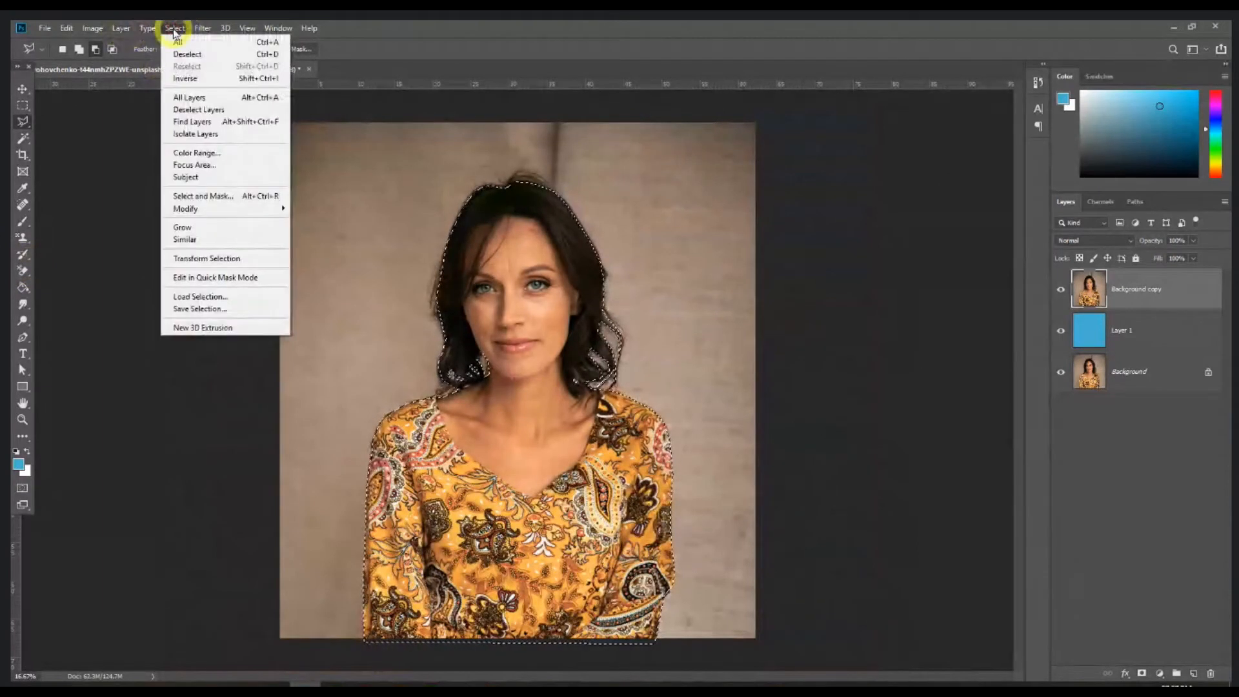
click(105, 29)
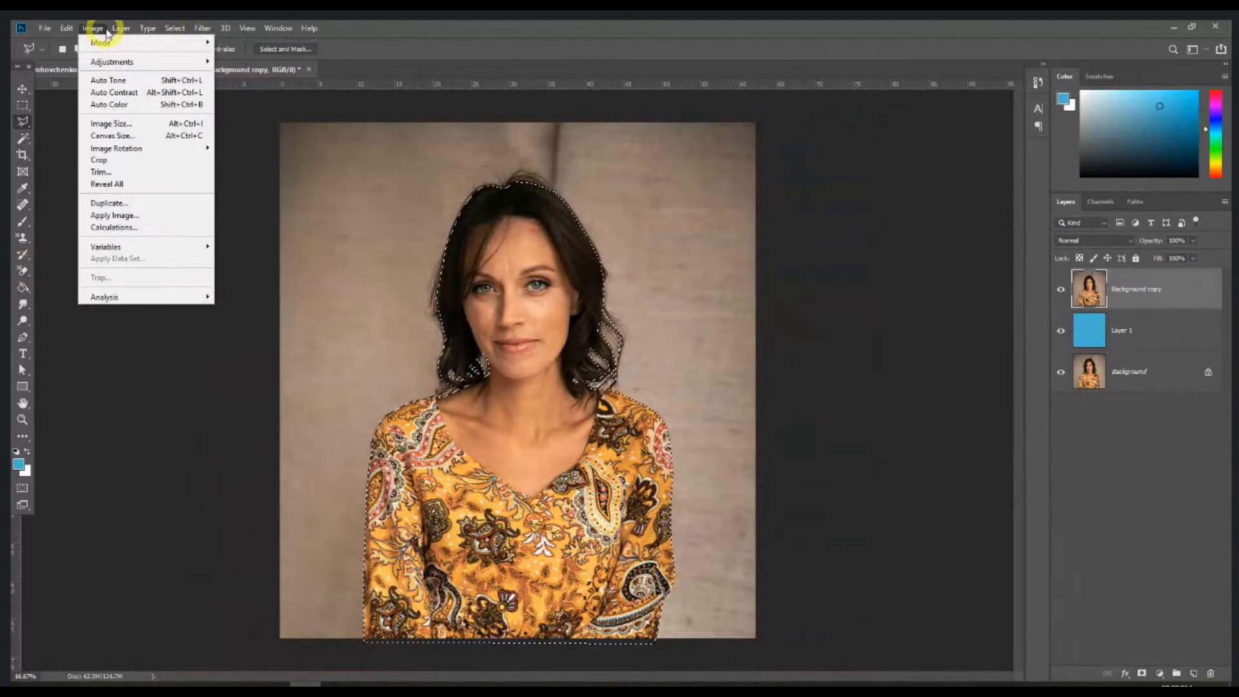
click(119, 30)
click(203, 29)
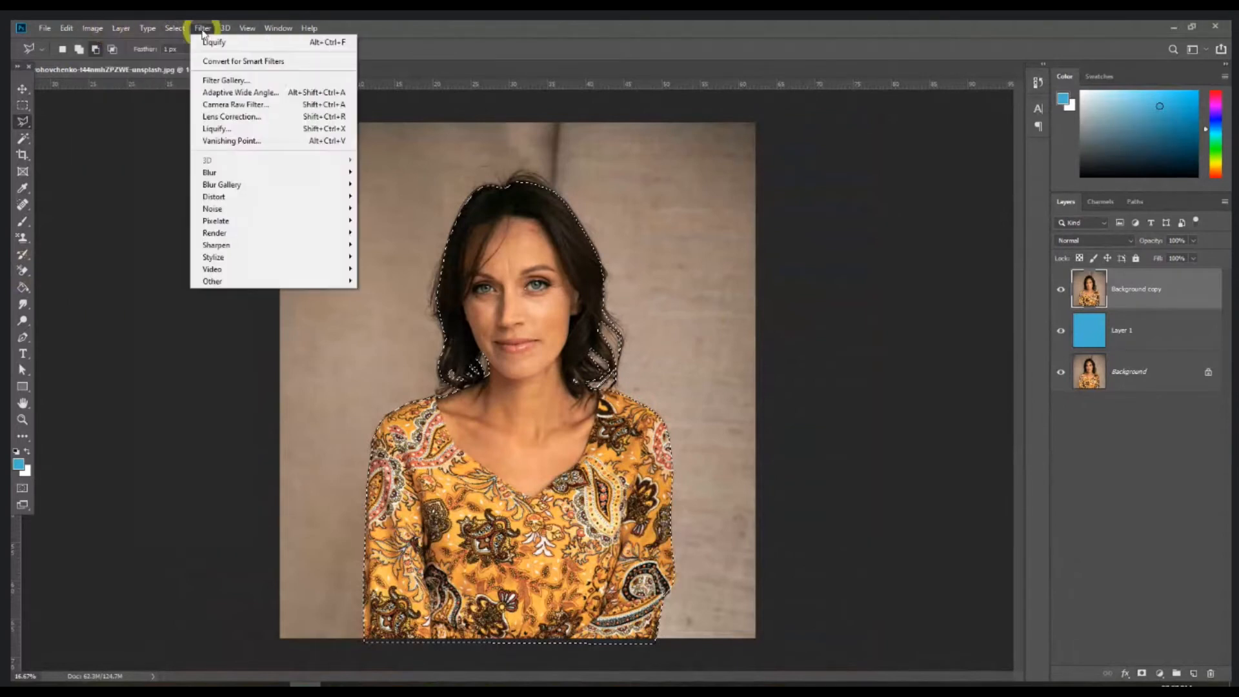
click(175, 29)
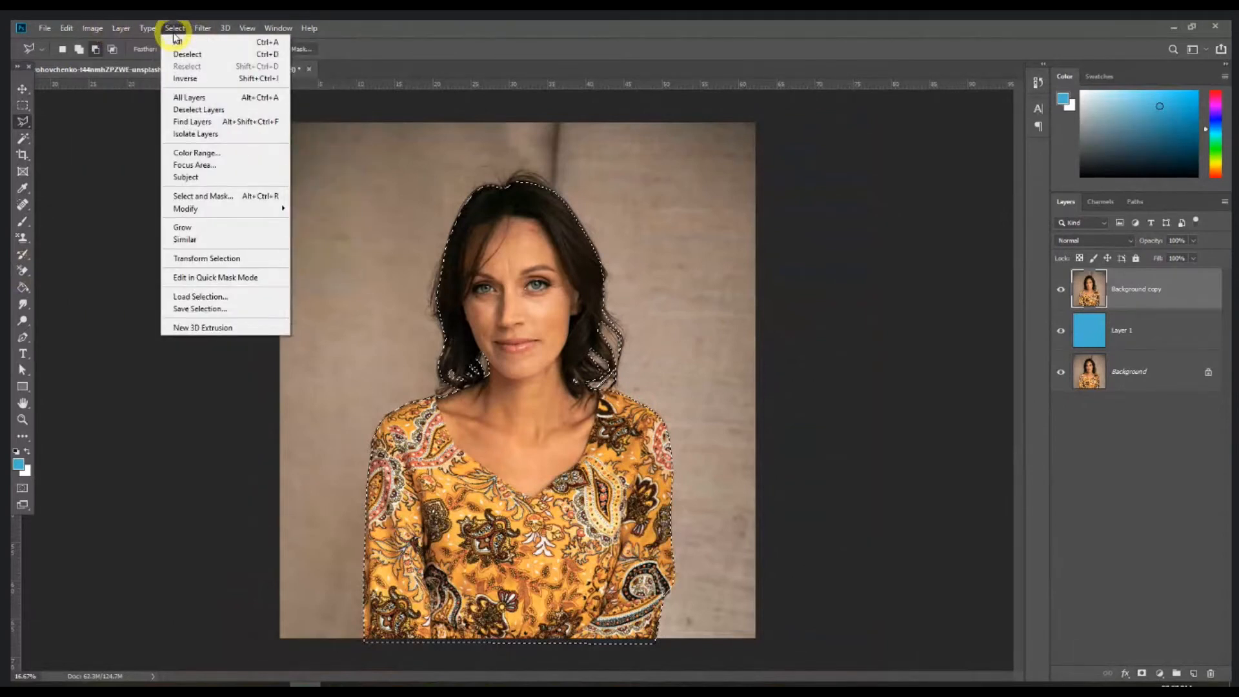
click(199, 200)
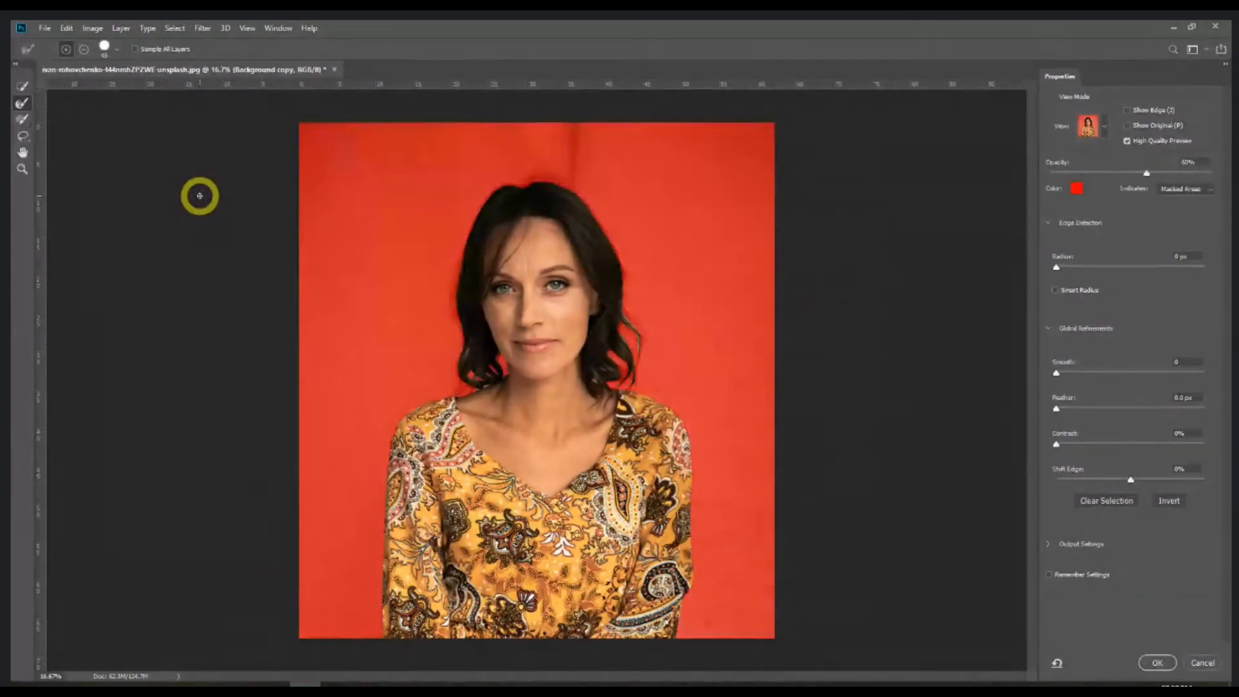
key(ctrl+plus)
key(ctrl+plus)
drag(554, 220, 544, 318)
mouse_move(684, 291)
mouse_down()
mouse_move(733, 279)
mouse_move(710, 265)
mouse_move(787, 288)
mouse_up()
mouse_move(1148, 174)
mouse_down()
mouse_move(1058, 186)
mouse_move(1219, 183)
mouse_move(1092, 183)
mouse_move(1172, 184)
mouse_move(1130, 184)
mouse_up()
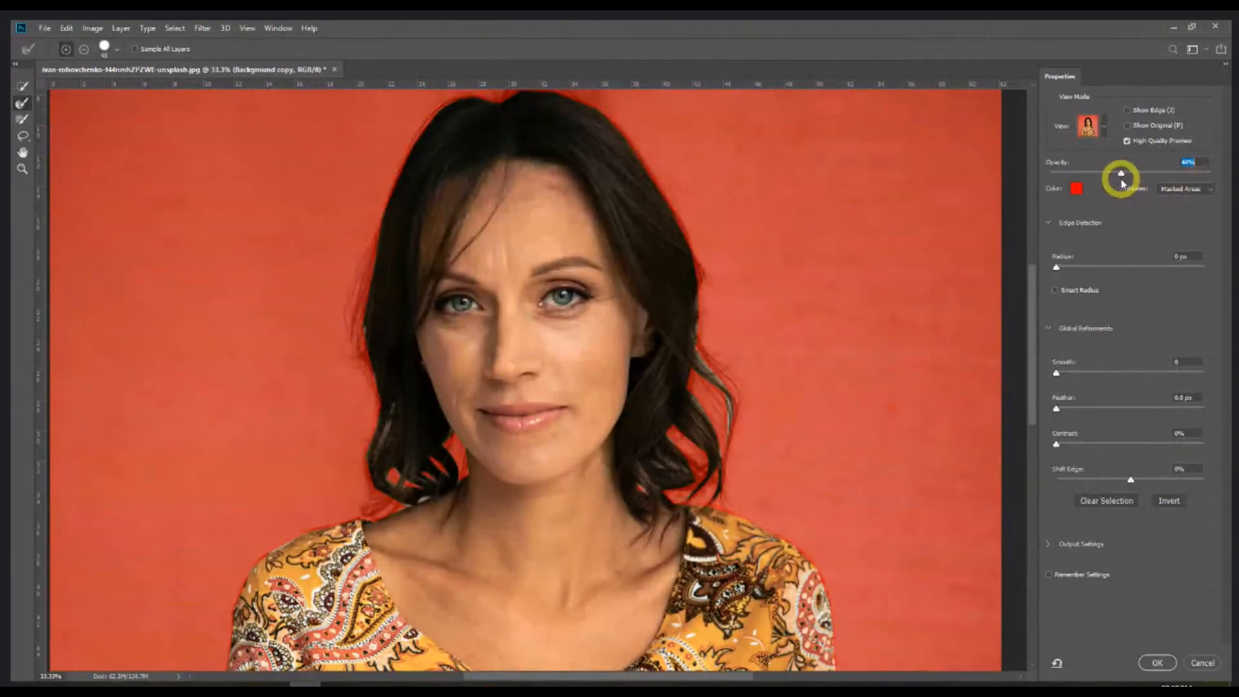
Try to refine the flyaway hair along the photo's left side with the Refine Edge brush
click(22, 87)
click(22, 104)
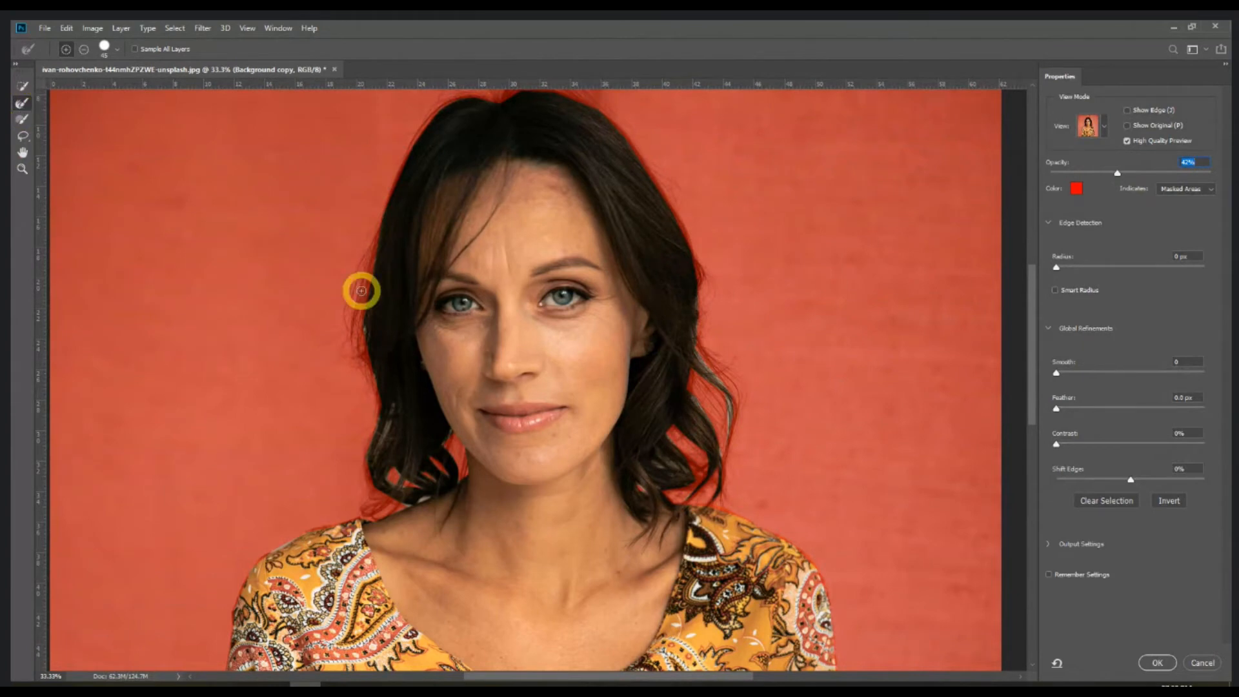
scroll(361, 290, up, 2)
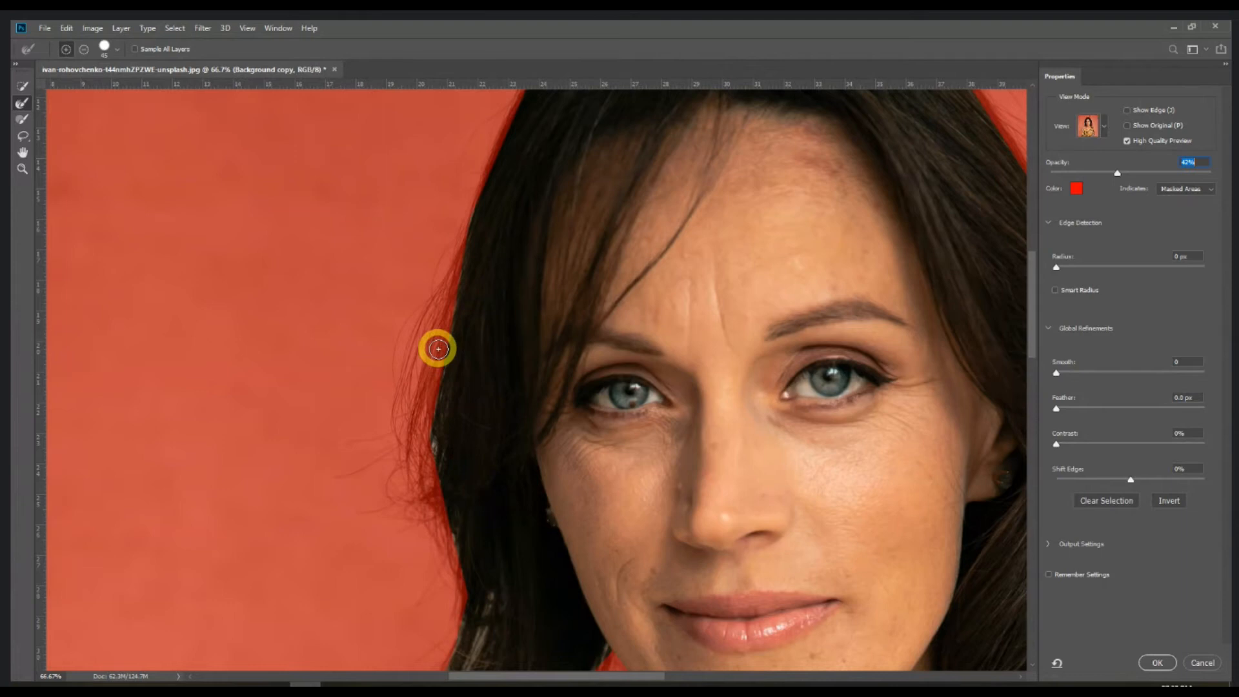
drag(437, 330, 428, 384)
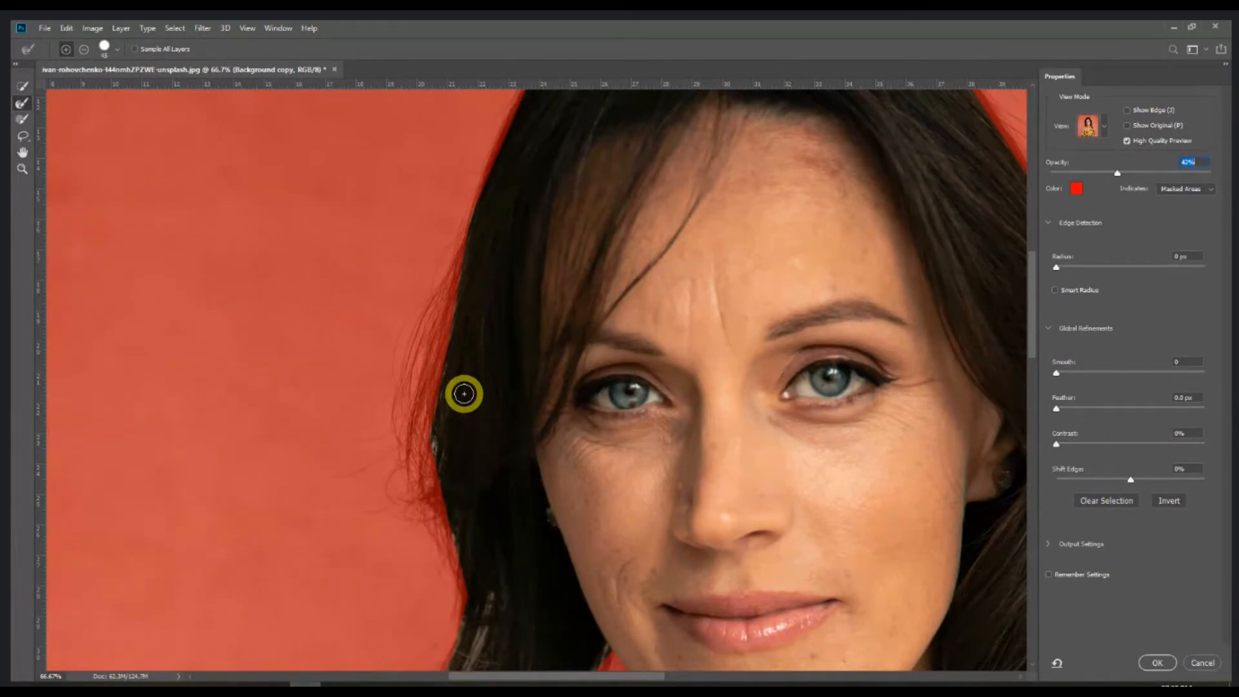
mouse_move(464, 394)
mouse_down()
mouse_move(437, 355)
mouse_move(412, 387)
mouse_up()
key(ctrl+plus)
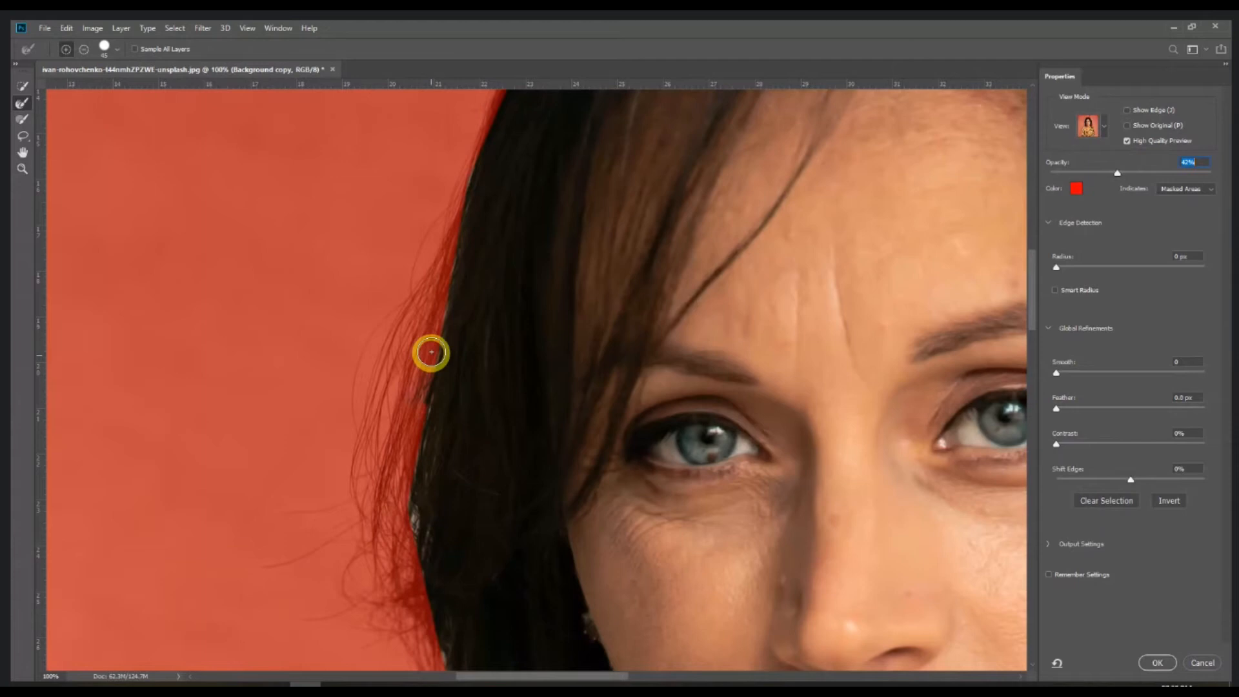
mouse_move(431, 352)
mouse_down()
mouse_move(421, 347)
mouse_move(398, 441)
mouse_move(405, 467)
mouse_move(424, 348)
mouse_up()
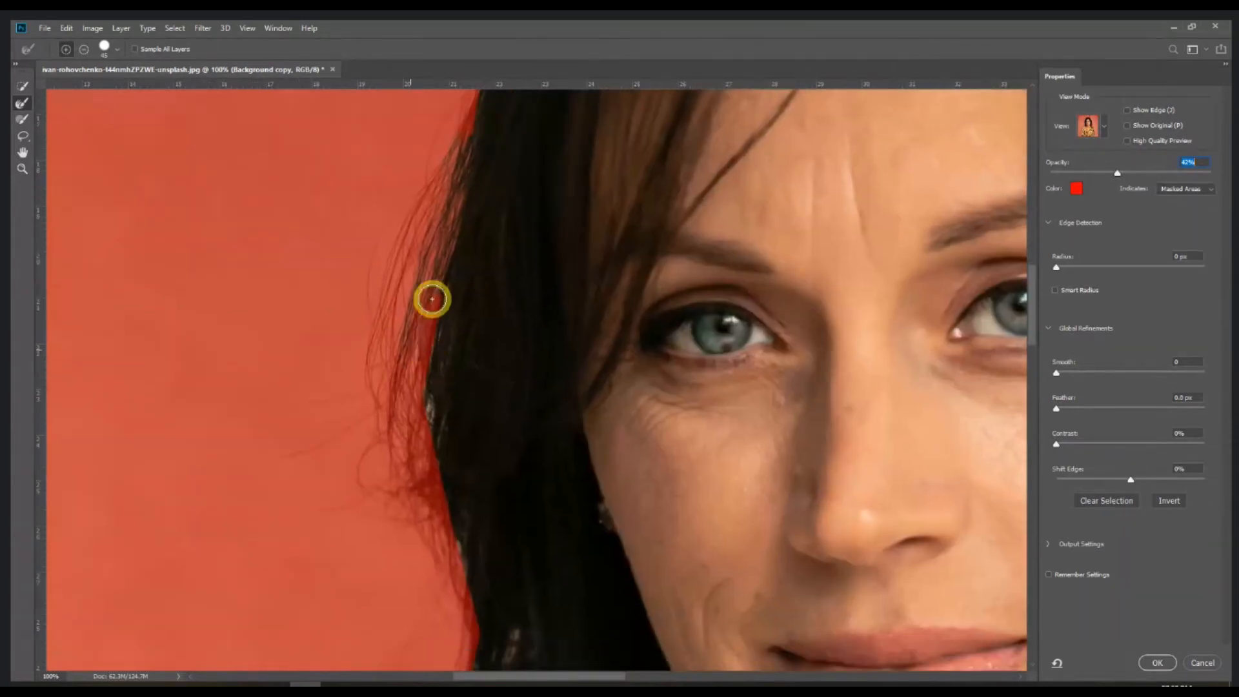
Cancel the edge refinement and return to the portrait selection
key(ctrl+minus)
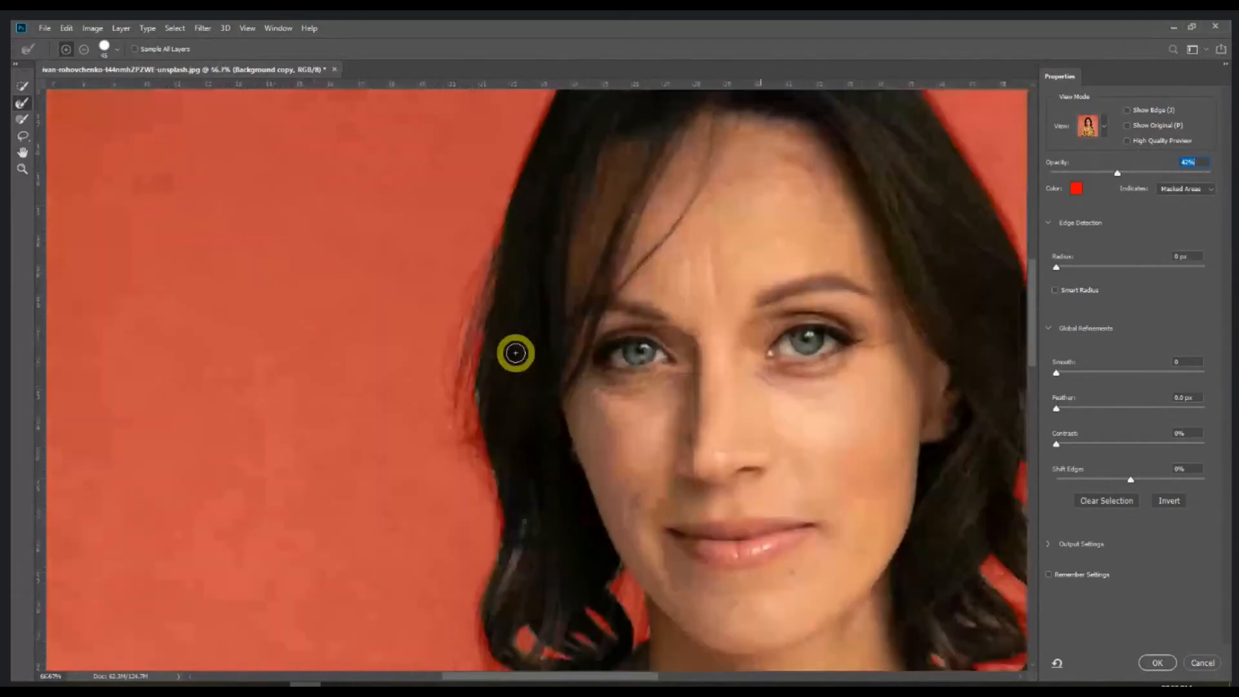
key(ctrl+plus)
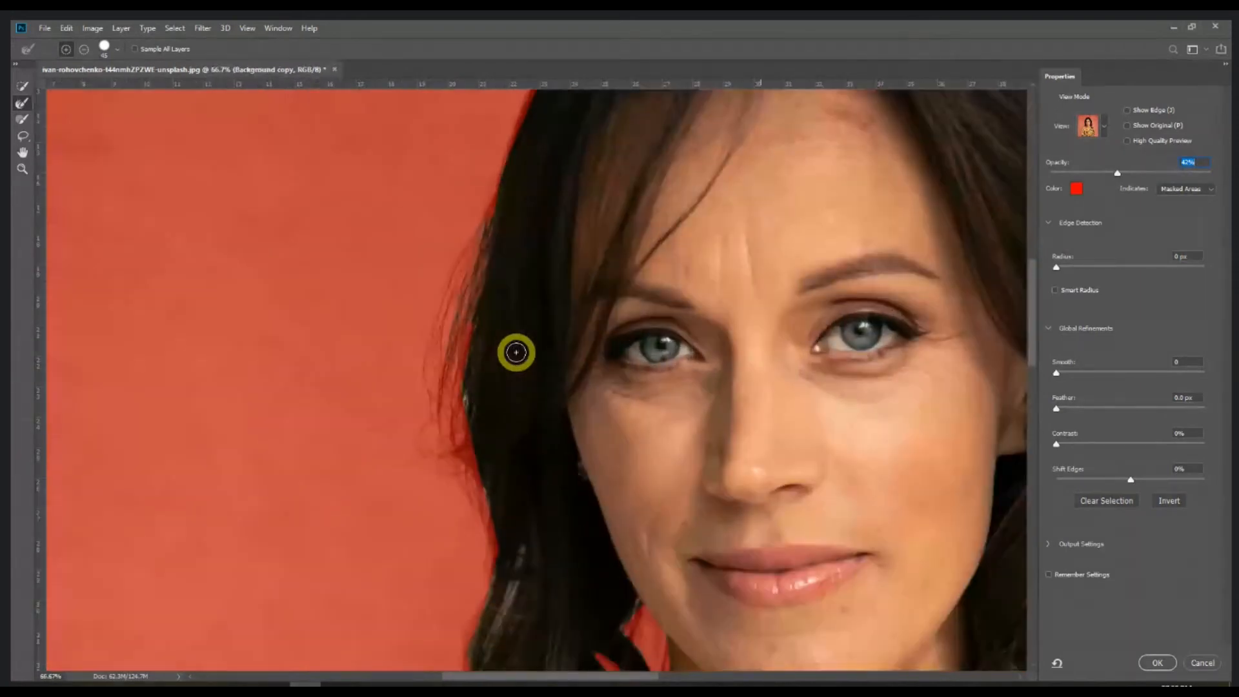
key(ctrl+minus)
key(ctrl+minus)
key(ctrl+minus)
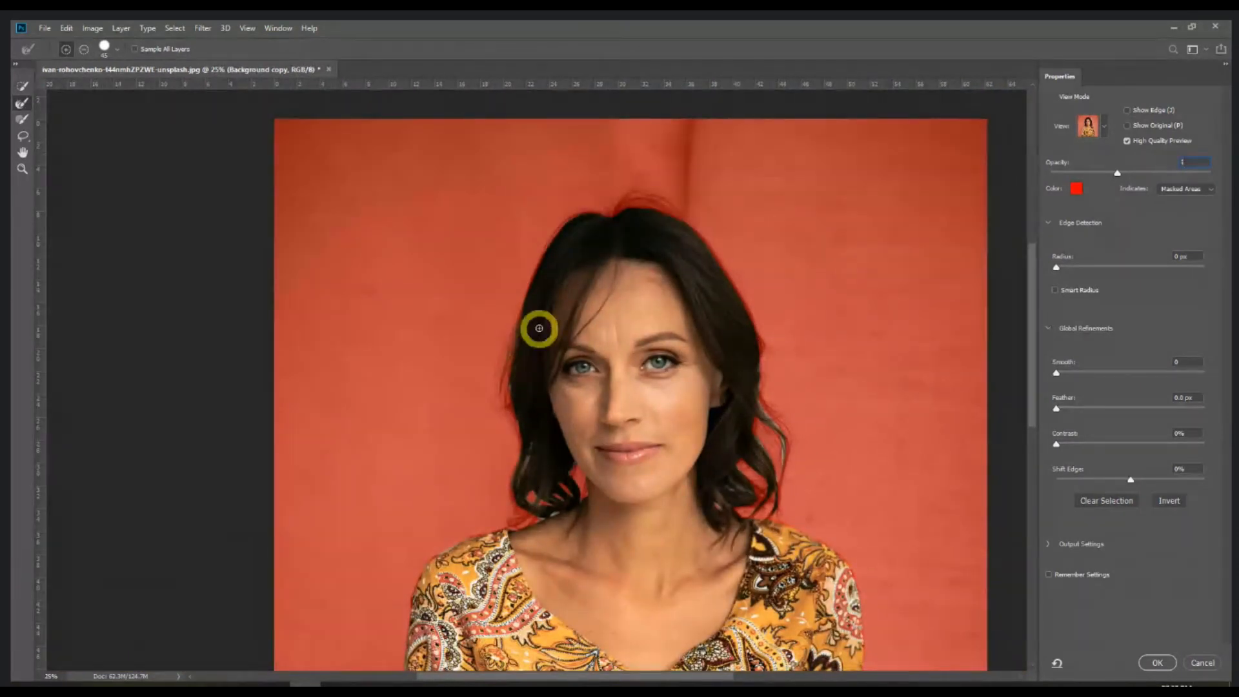
click(1218, 670)
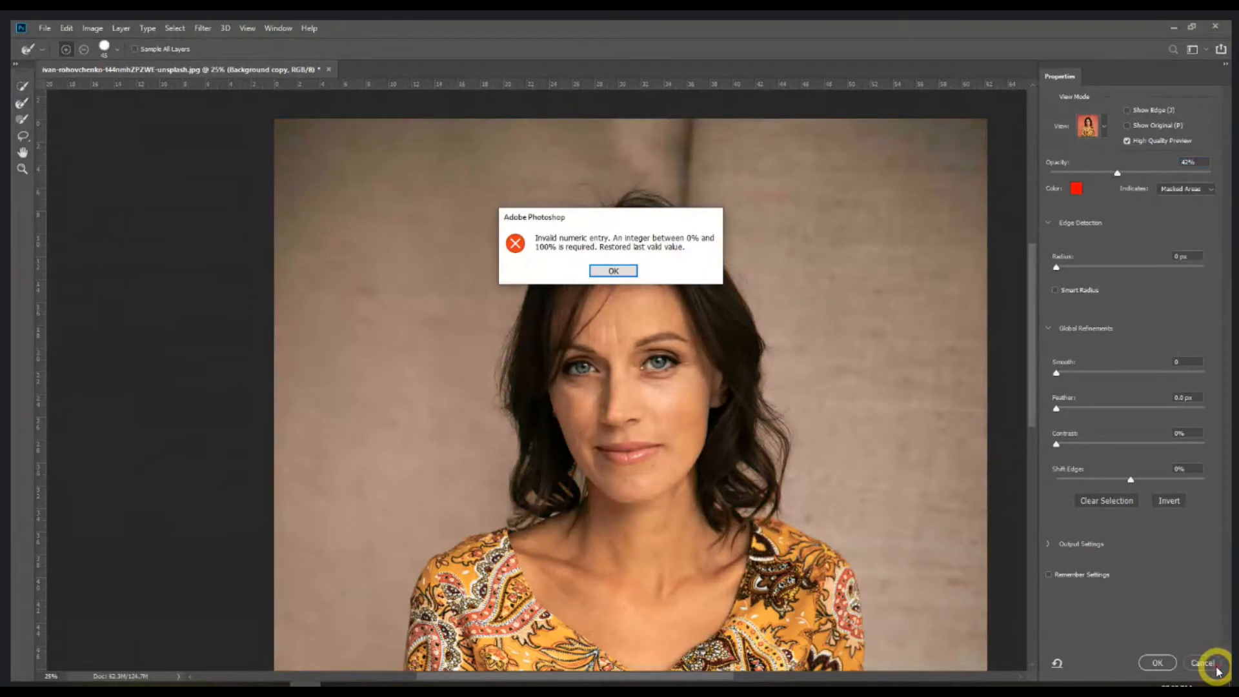
click(613, 270)
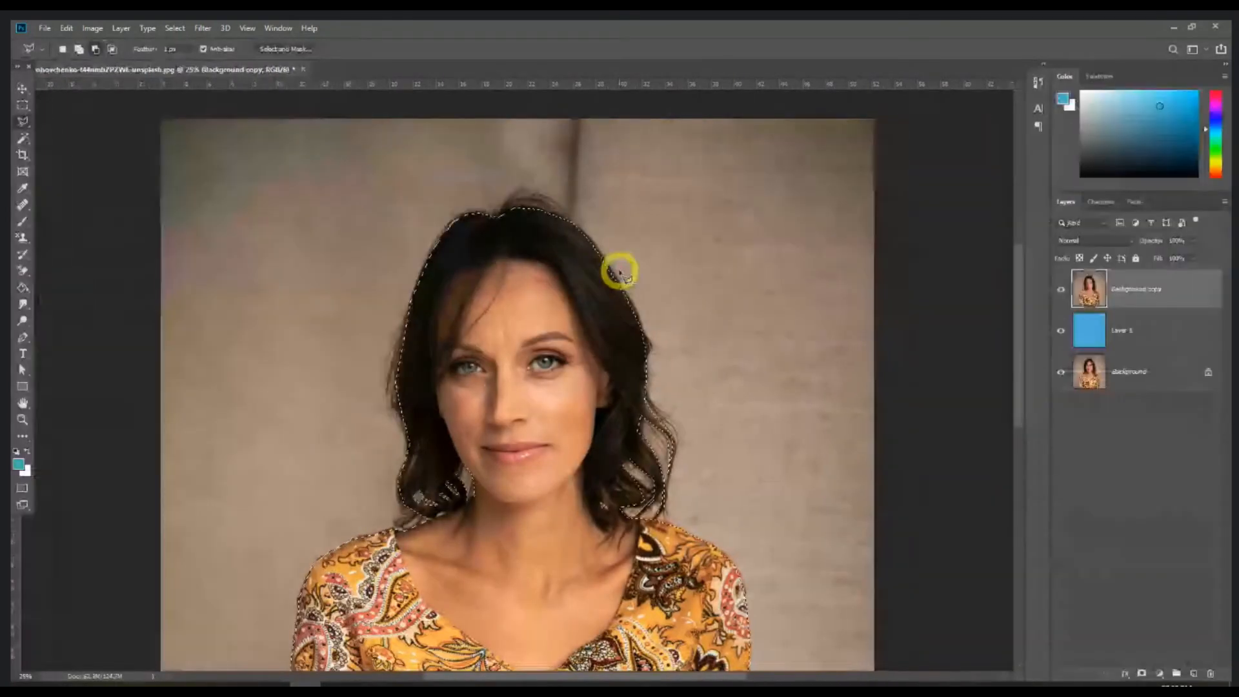
Resize the image to a width of 2000 pixels, keeping its proportions
key(ctrl+alt+i)
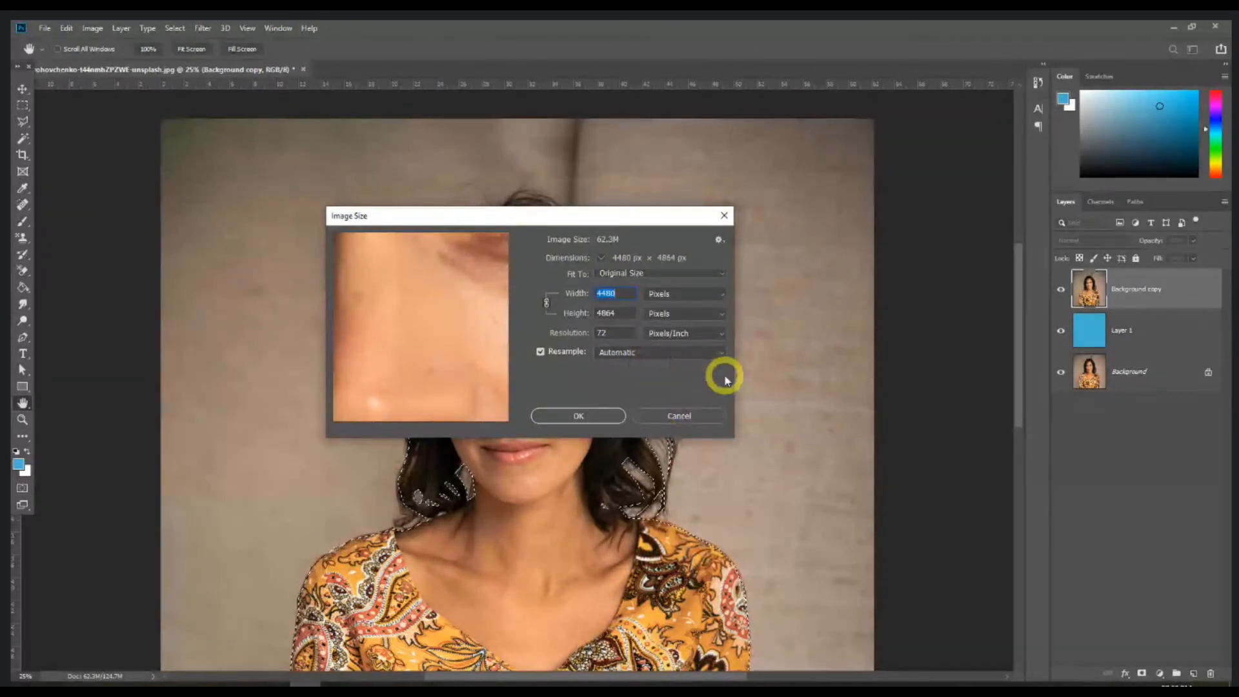
text(2000)
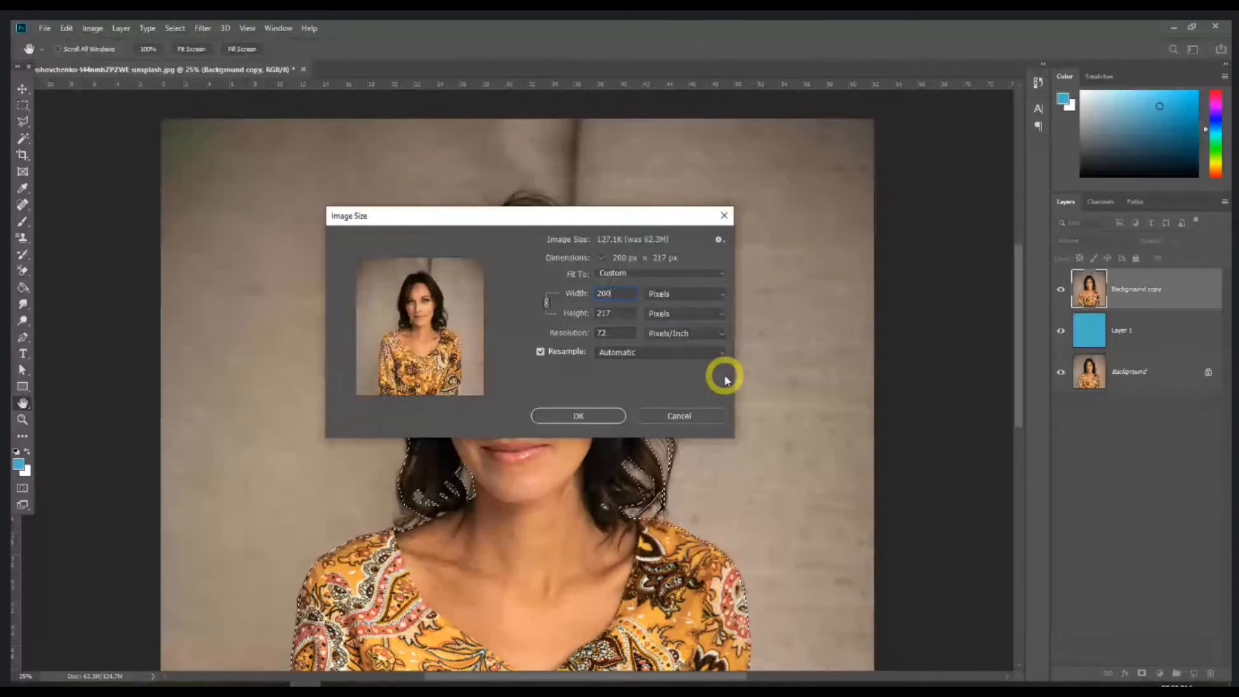
click(580, 417)
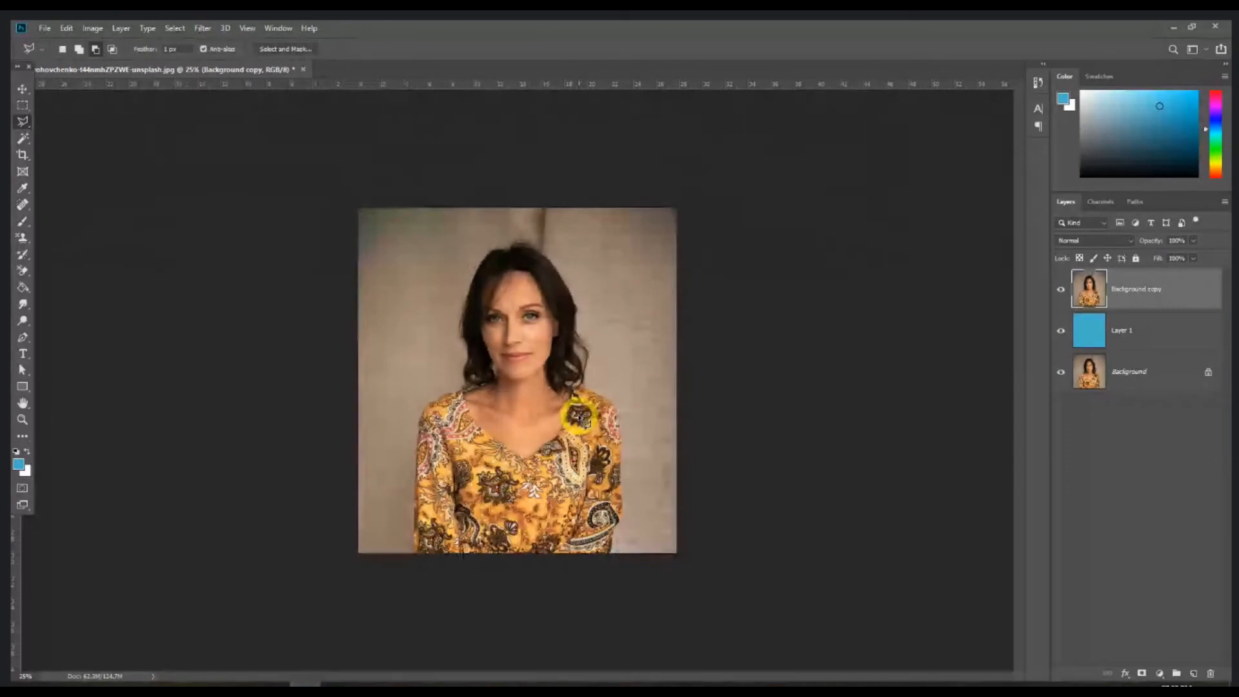
Start a new Polygonal Lasso outline from the blouse's lower-left hem up the sleeve and hair and over the head
scroll(580, 418, up, 3)
drag(498, 540, 542, 346)
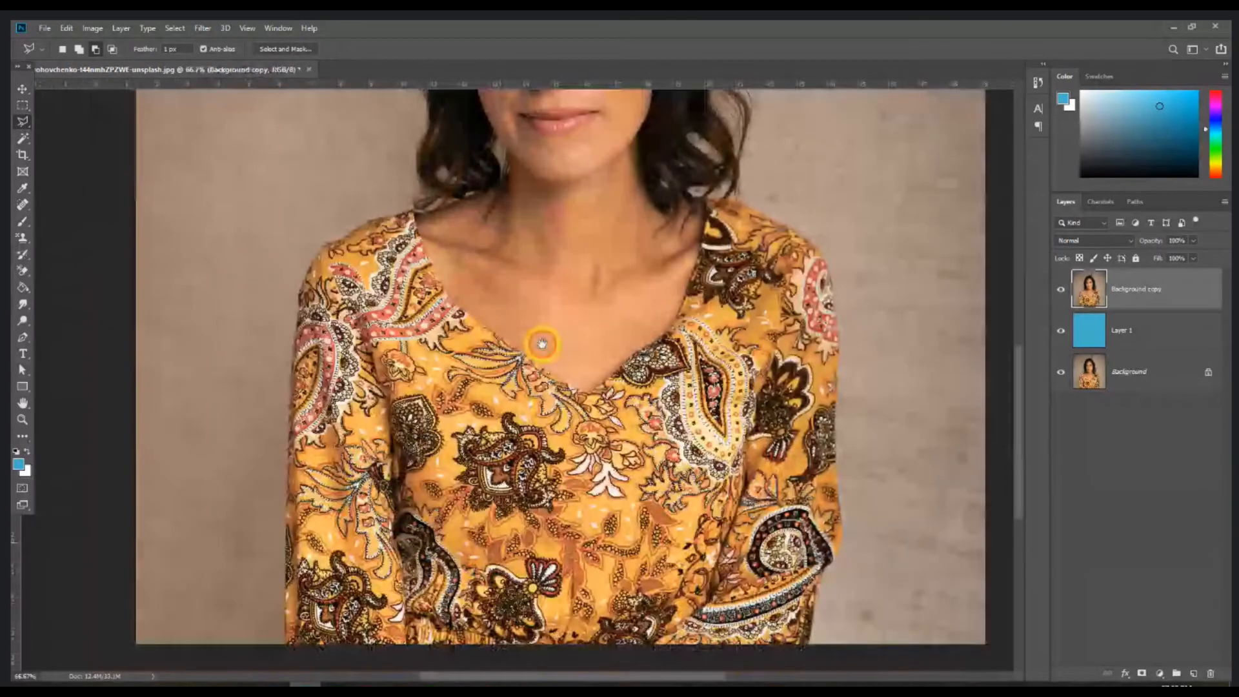
mouse_move(289, 641)
mouse_down()
mouse_move(287, 432)
mouse_move(306, 279)
mouse_move(326, 244)
mouse_move(371, 219)
mouse_move(445, 213)
mouse_move(454, 298)
mouse_move(457, 282)
mouse_move(542, 243)
mouse_move(442, 204)
mouse_move(408, 155)
mouse_move(425, 480)
mouse_move(460, 390)
mouse_move(469, 319)
mouse_move(466, 265)
mouse_move(426, 213)
mouse_move(444, 200)
mouse_move(421, 431)
mouse_move(401, 381)
mouse_move(411, 328)
mouse_move(452, 187)
mouse_move(489, 151)
mouse_move(468, 253)
mouse_move(489, 206)
mouse_move(531, 197)
mouse_move(560, 205)
mouse_move(599, 187)
mouse_move(686, 210)
mouse_move(742, 257)
mouse_move(815, 381)
mouse_move(829, 436)
mouse_up()
scroll(430, 212, up, 2)
scroll(427, 212, down, 2)
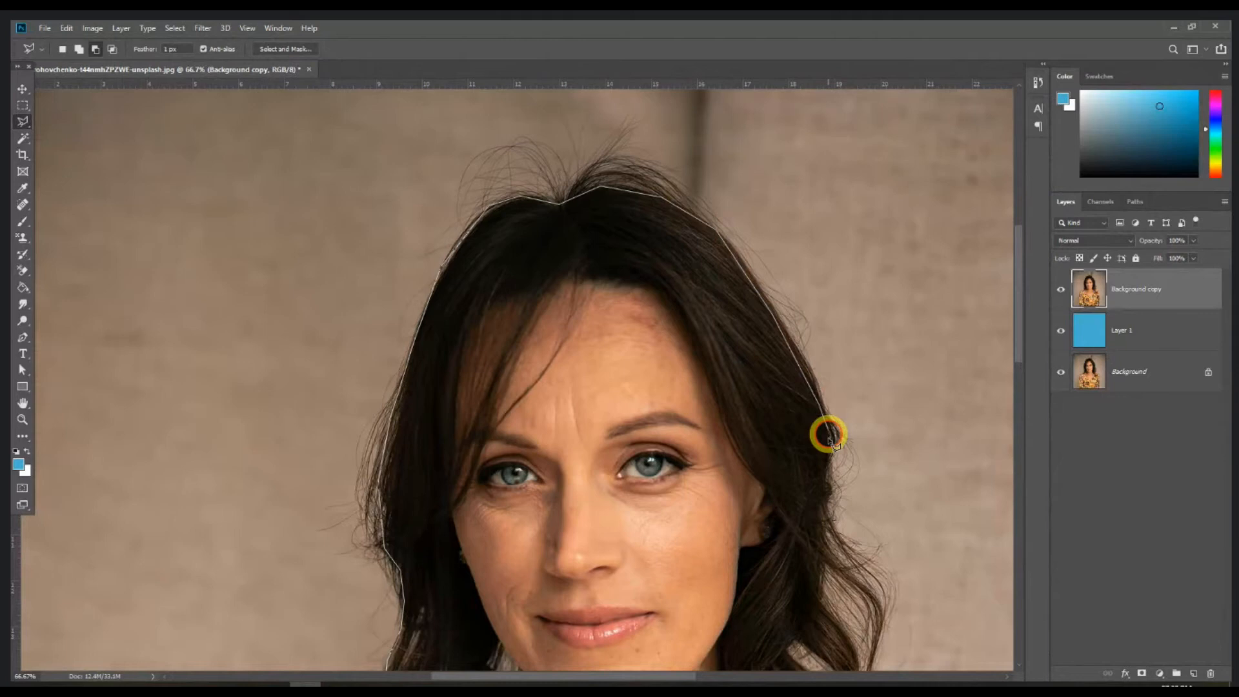
Continue the outline down the curls on the photo's right side and along the shoulder
scroll(829, 436, down, 3)
mouse_move(829, 436)
mouse_down()
mouse_move(824, 456)
mouse_move(794, 437)
mouse_move(785, 448)
mouse_move(830, 478)
mouse_move(828, 514)
mouse_move(801, 530)
mouse_move(747, 493)
mouse_move(626, 353)
mouse_up()
click(688, 359)
click(753, 400)
click(822, 457)
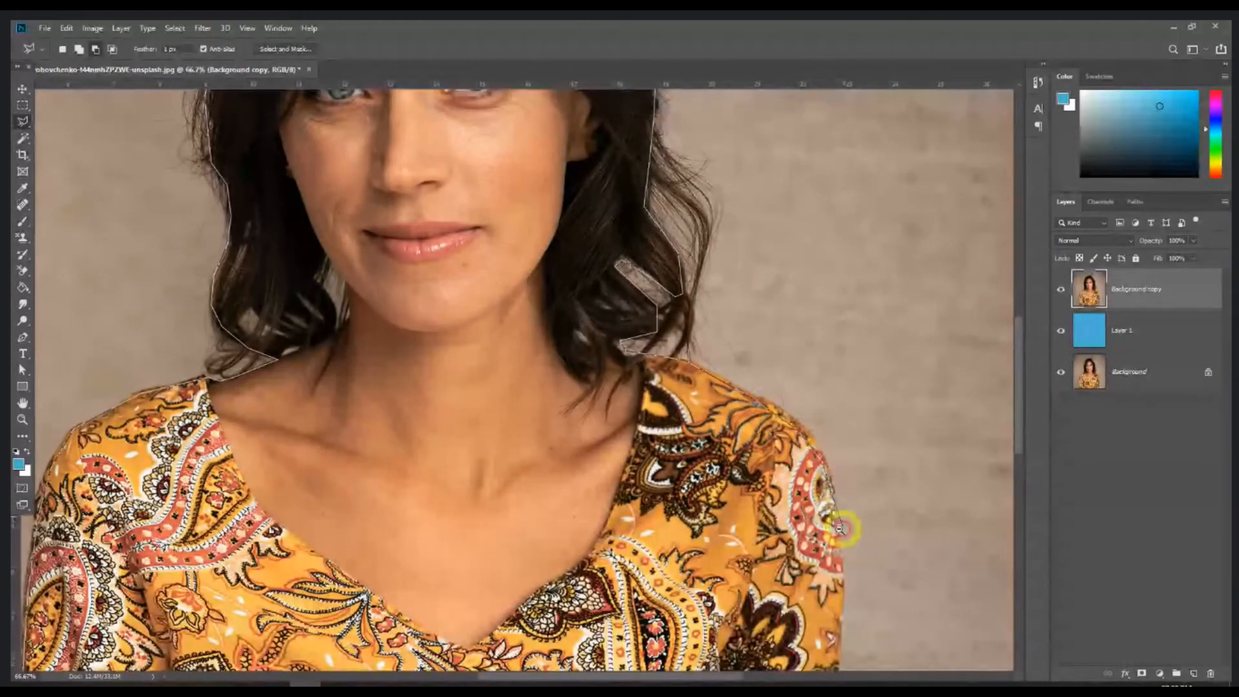
Trace the outline down the sleeve on the photo's right side and close it along the image's bottom edge
scroll(839, 525, down, 2)
click(841, 589)
drag(844, 629, 830, 402)
click(827, 432)
click(830, 466)
click(818, 496)
click(807, 528)
click(800, 565)
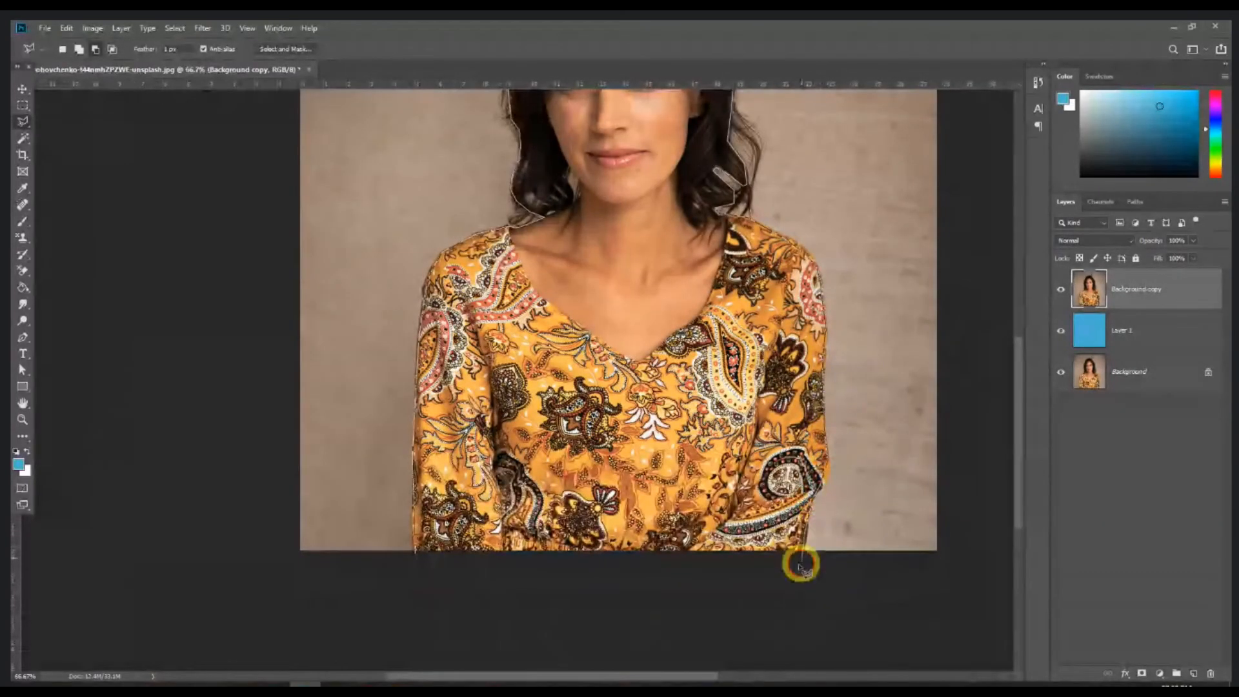
click(416, 554)
Try to outline the loose outer curl beside the neck on the photo's right side
key(ctrl+plus)
key(ctrl+plus)
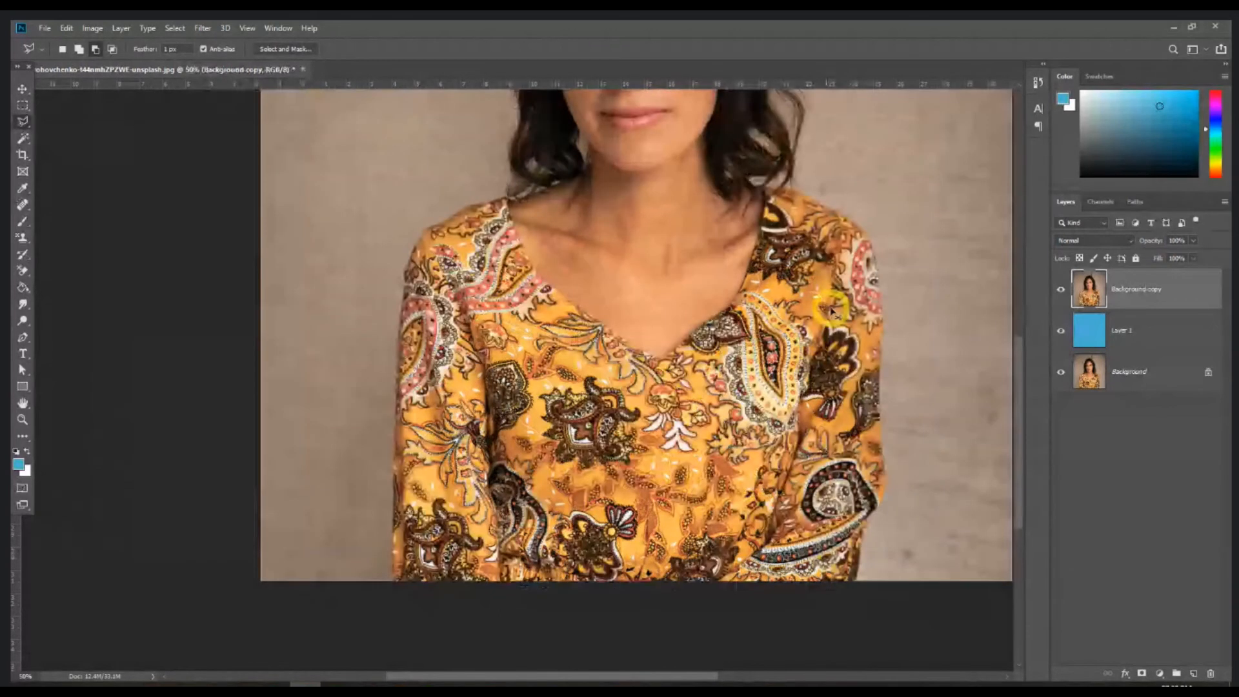
drag(823, 326, 464, 668)
key(ctrl+plus)
drag(742, 188, 680, 369)
click(592, 233)
click(629, 276)
click(675, 299)
mouse_move(676, 299)
mouse_down()
mouse_move(697, 379)
mouse_move(695, 478)
mouse_move(715, 394)
mouse_move(675, 268)
mouse_move(633, 194)
mouse_move(584, 207)
mouse_move(588, 232)
mouse_up()
click(590, 232)
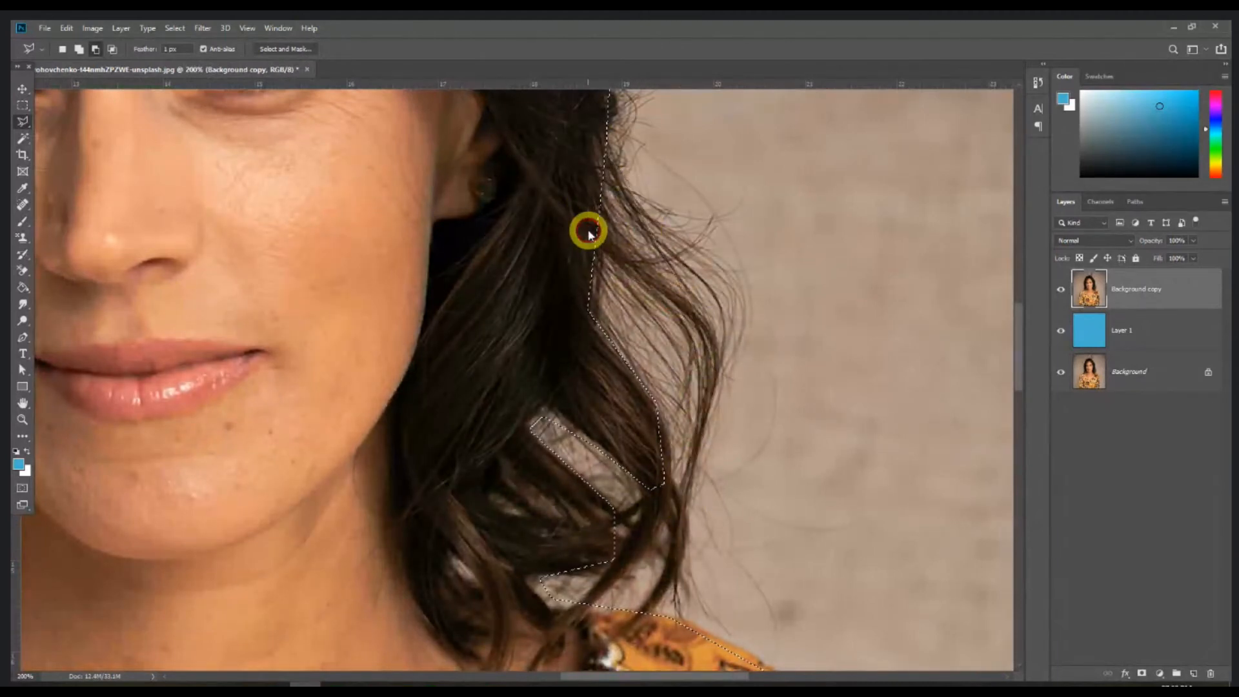
Subtract the background gap beside the jaw and the small gaps inside the left-hand curls from the selection
drag(544, 550, 922, 522)
drag(356, 492, 537, 488)
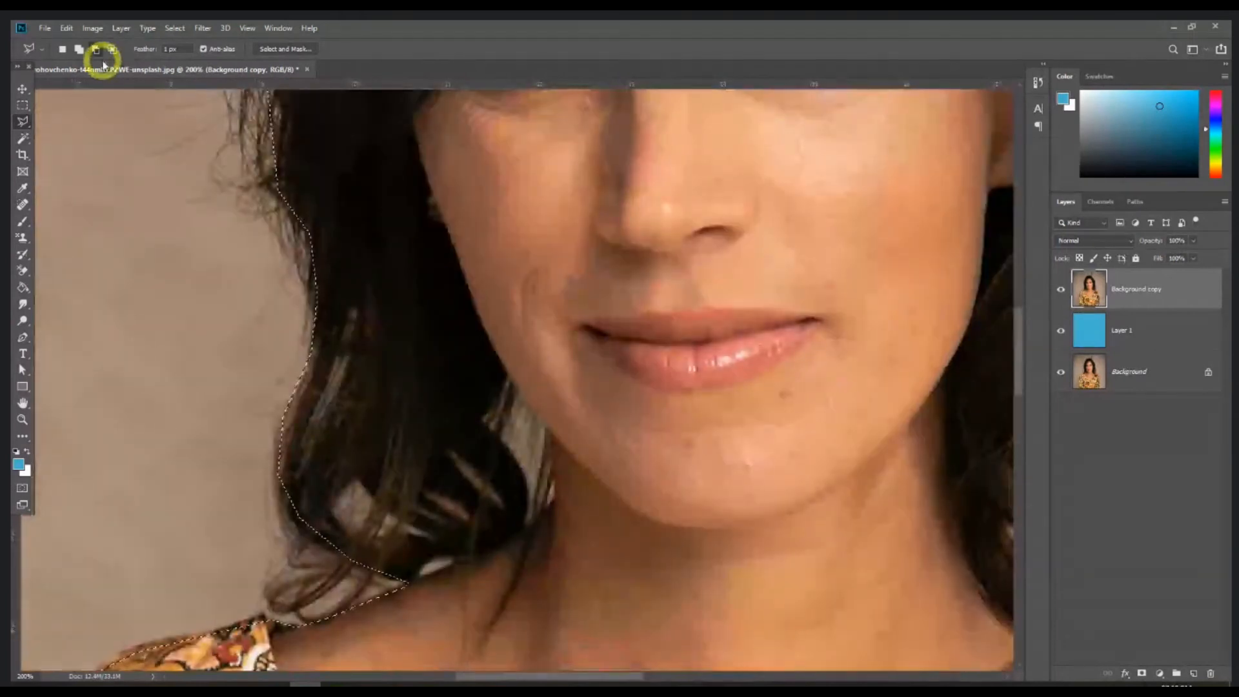
mouse_move(508, 382)
mouse_down()
mouse_move(482, 418)
mouse_move(516, 453)
mouse_move(531, 526)
mouse_move(550, 503)
mouse_move(548, 437)
mouse_move(508, 387)
mouse_up()
mouse_move(364, 478)
mouse_down()
mouse_move(376, 501)
mouse_move(365, 544)
mouse_move(335, 520)
mouse_move(354, 476)
mouse_move(366, 478)
mouse_up()
mouse_move(449, 469)
mouse_down()
mouse_move(505, 514)
mouse_move(450, 460)
mouse_up()
Add the loose outer curl on the photo's right side to the selection
drag(843, 379, 323, 450)
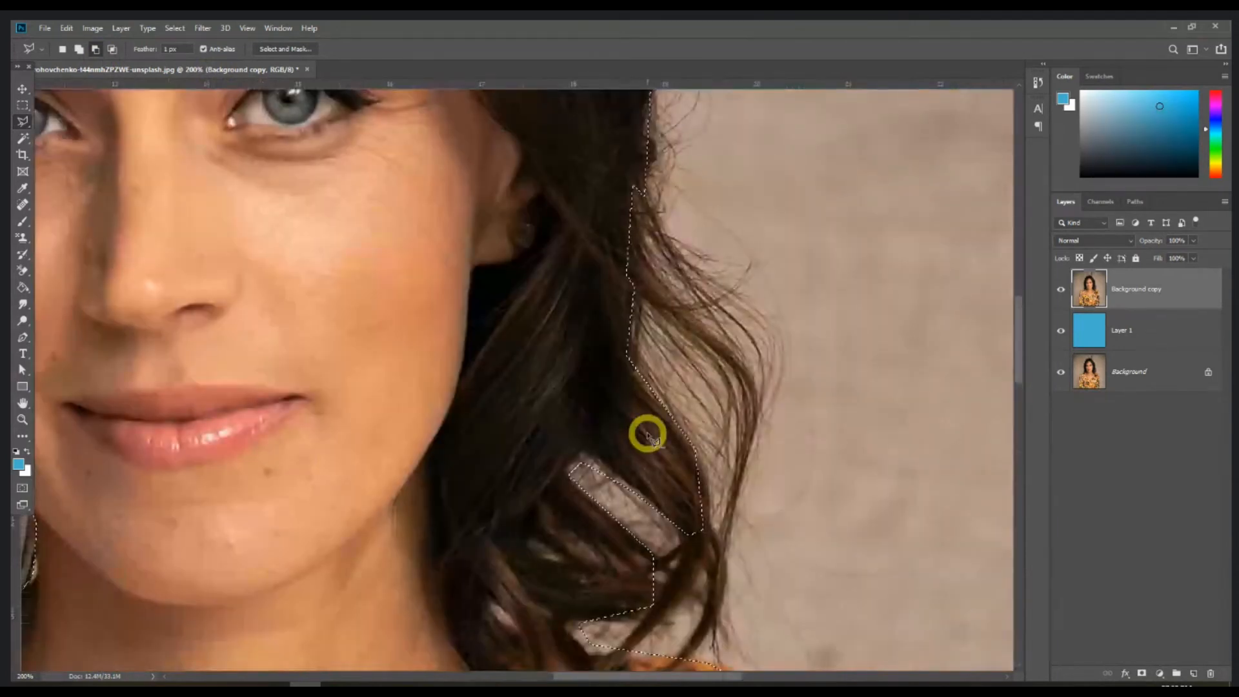
click(79, 48)
mouse_move(625, 284)
mouse_down()
mouse_move(672, 309)
mouse_move(731, 369)
mouse_move(742, 444)
mouse_move(728, 537)
mouse_move(756, 417)
mouse_move(712, 318)
mouse_move(609, 181)
mouse_move(624, 284)
mouse_up()
Add the curl ends above the shoulder on the photo's right side to the selection, and view the whole portrait
drag(760, 532, 742, 368)
click(671, 376)
click(652, 432)
click(604, 484)
click(689, 390)
click(672, 496)
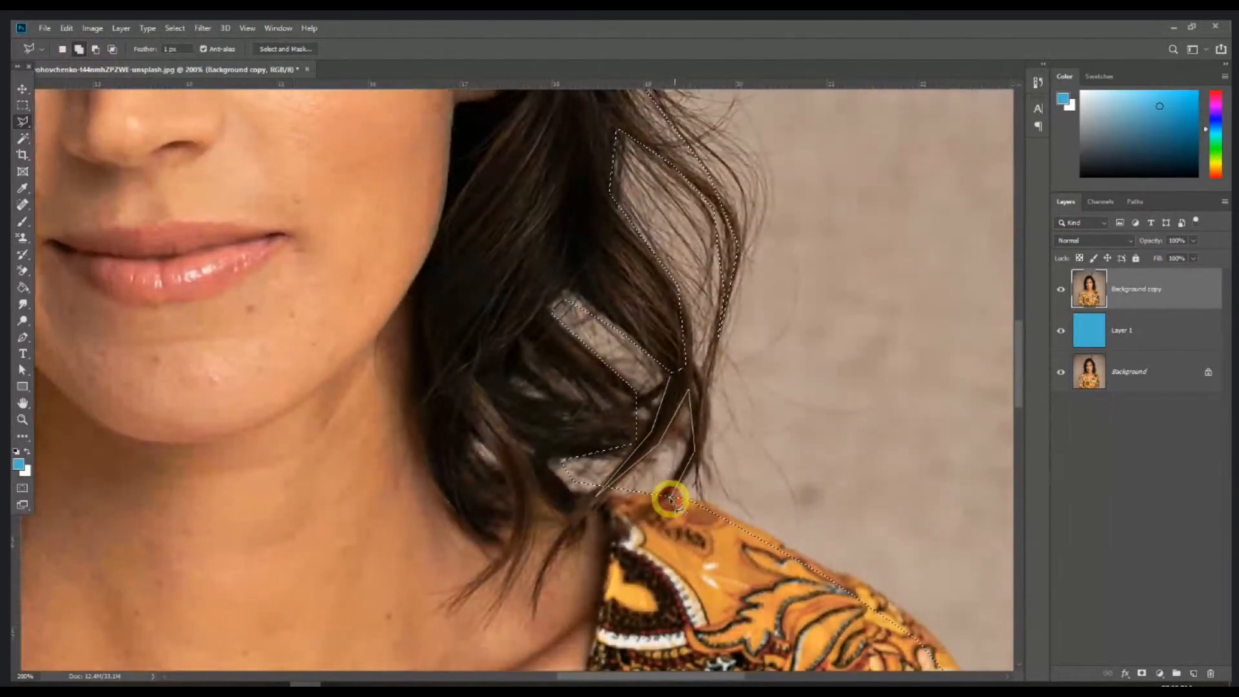
click(675, 374)
key(ctrl+0)
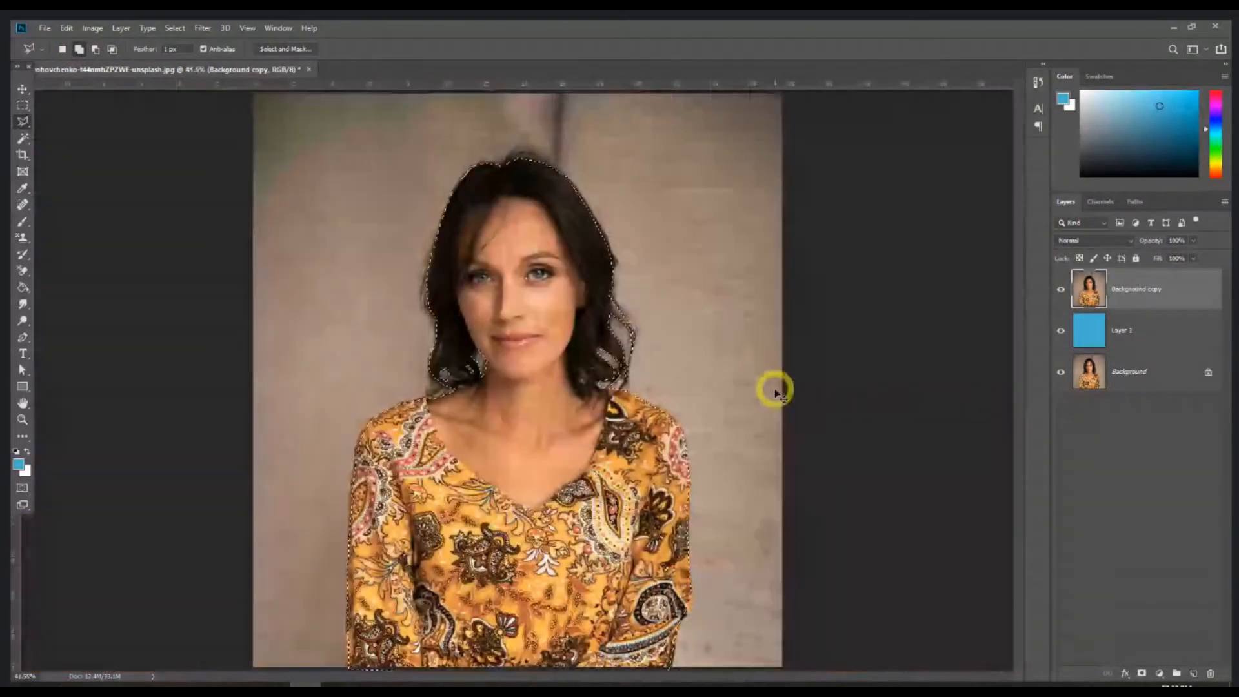
Open the retraced portrait selection in Select and Mask
click(122, 30)
click(122, 30)
click(122, 30)
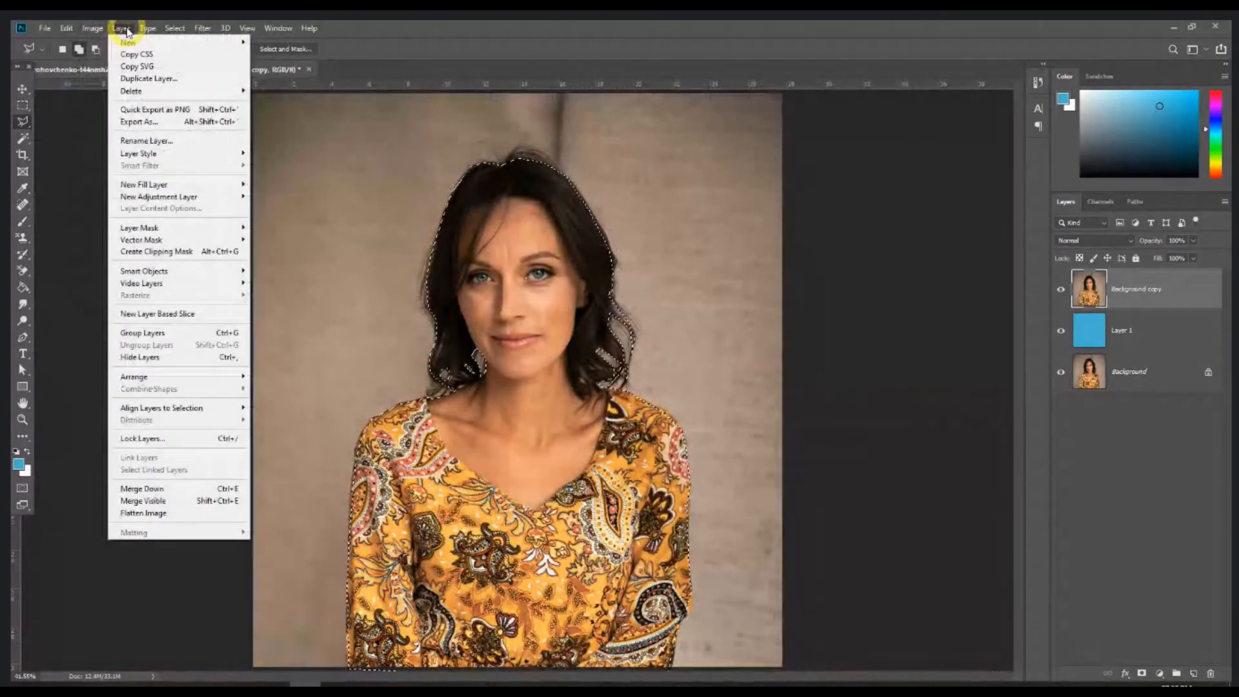
mouse_move(175, 28)
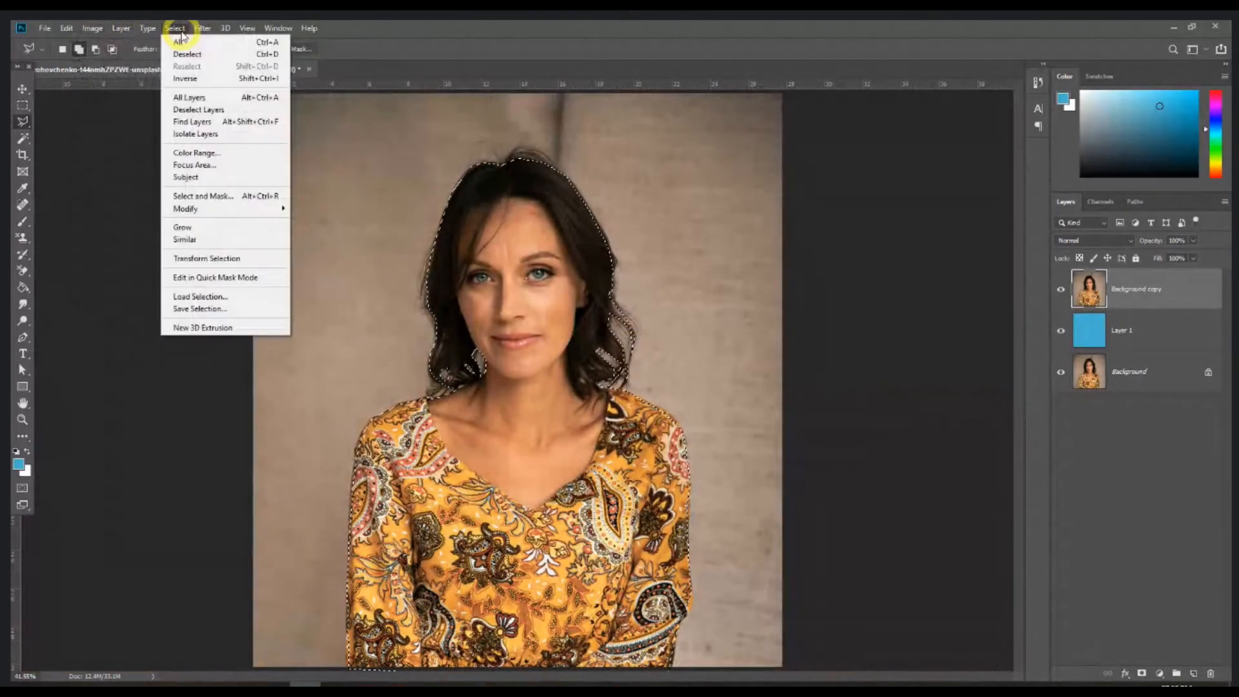
click(196, 197)
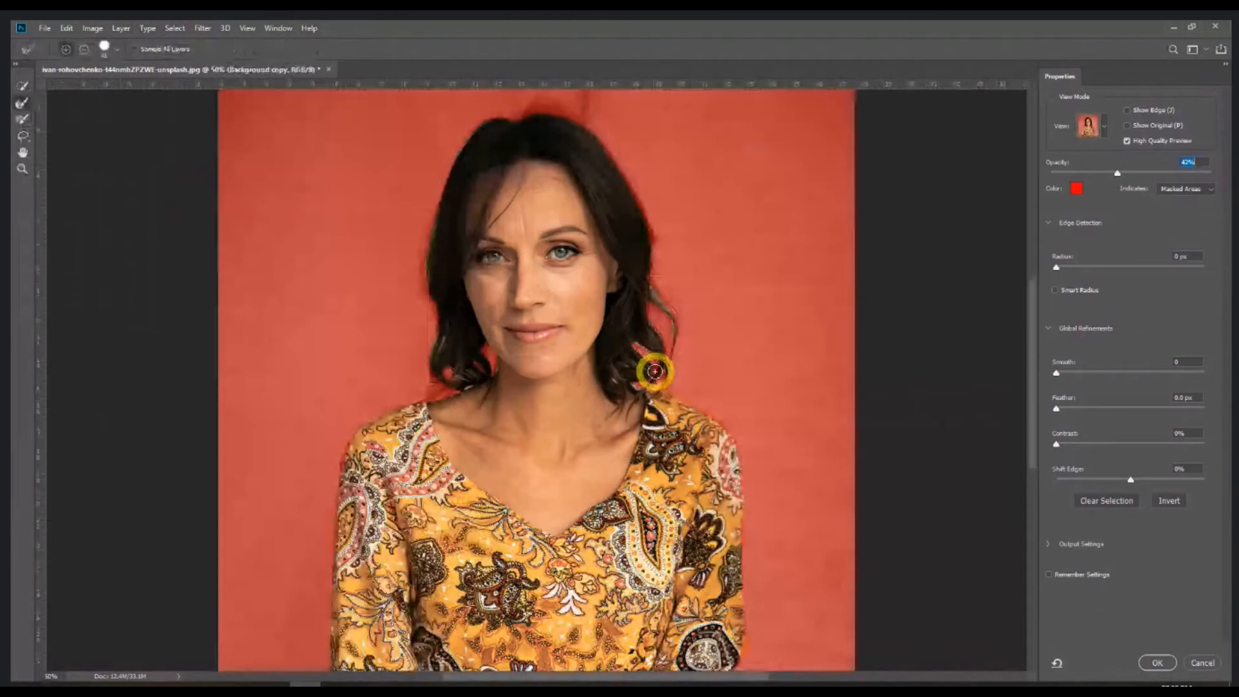
Refine the hair edge on the photo's left side, from the temple down to the curls above the shoulder, with a smaller Refine Edge brush
key(ctrl+1)
key(ctrl+plus)
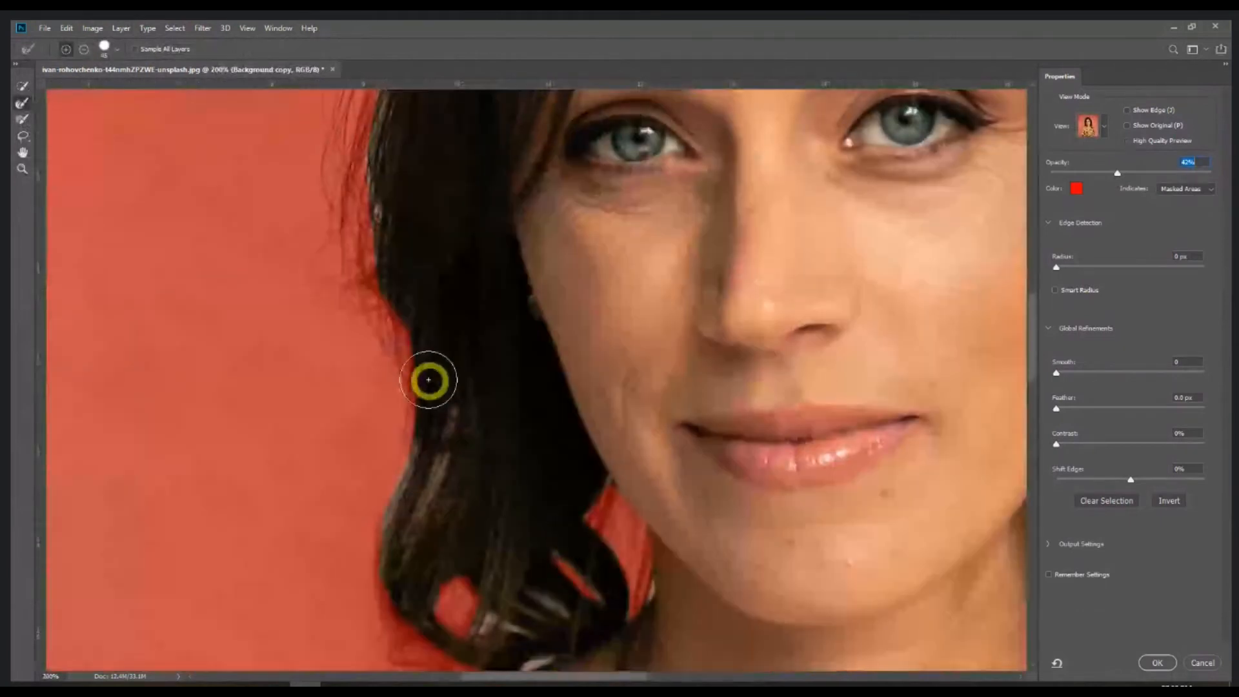
key(bracketleft)
key(bracketleft)
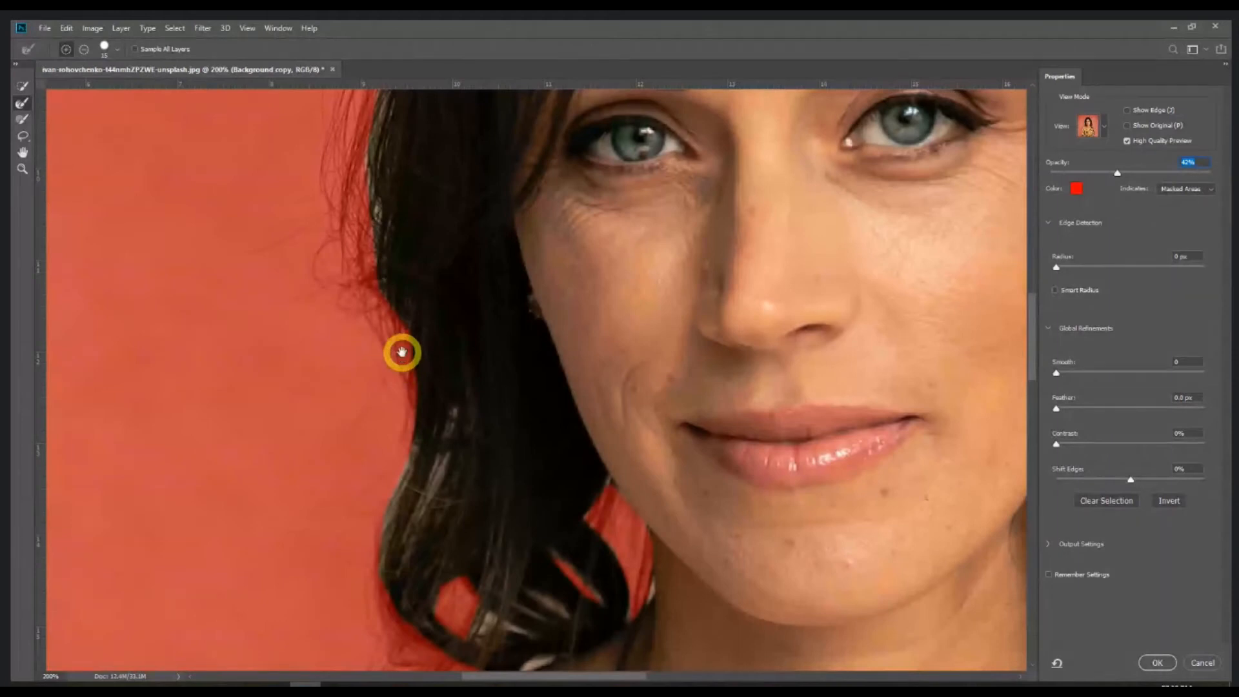
drag(401, 352, 453, 470)
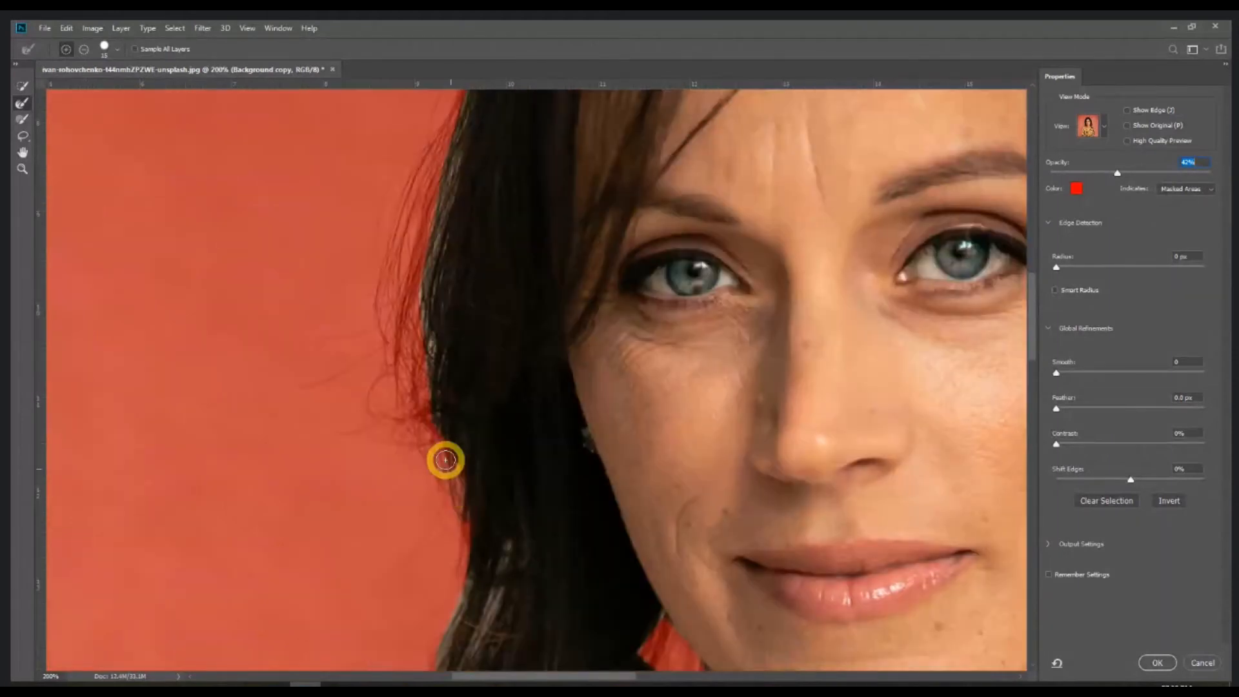
mouse_move(447, 463)
mouse_down()
mouse_move(420, 428)
mouse_move(434, 448)
mouse_move(443, 437)
mouse_move(419, 358)
mouse_move(413, 378)
mouse_move(415, 304)
mouse_move(395, 348)
mouse_move(418, 257)
mouse_move(419, 373)
mouse_up()
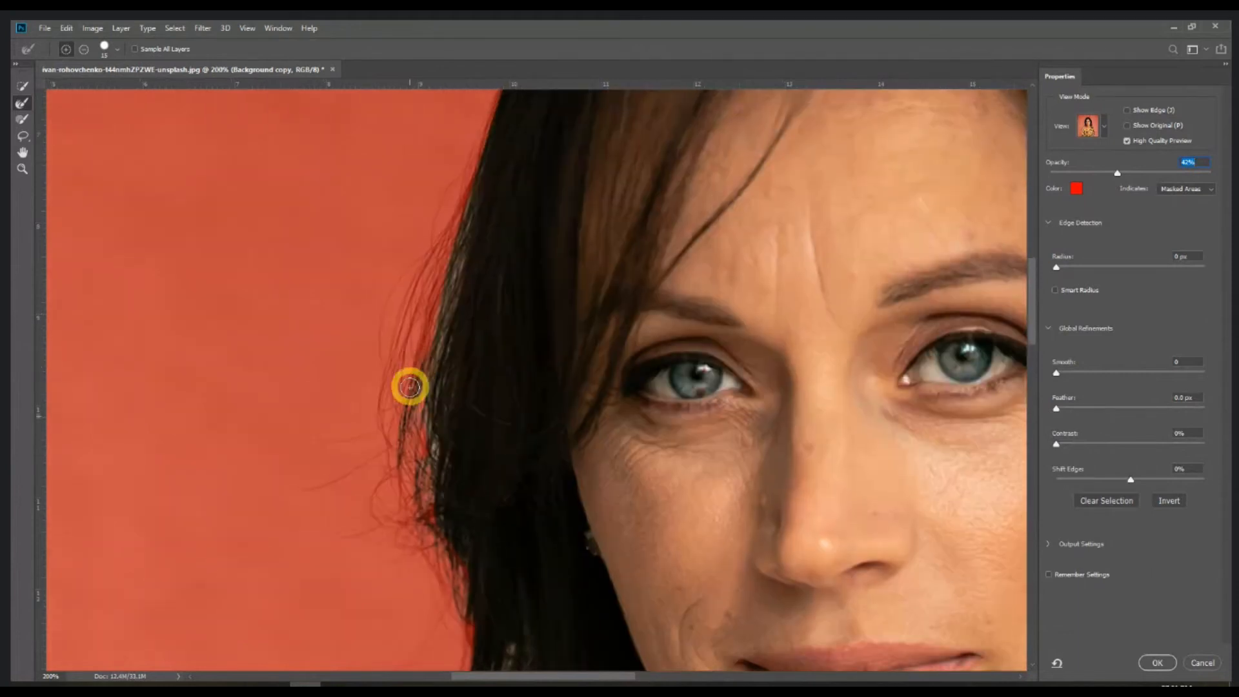
mouse_move(436, 284)
mouse_down()
mouse_move(464, 216)
mouse_move(402, 344)
mouse_move(395, 430)
mouse_move(402, 491)
mouse_move(467, 607)
mouse_move(479, 595)
mouse_move(492, 266)
mouse_move(479, 307)
mouse_move(477, 514)
mouse_move(455, 495)
mouse_move(458, 524)
mouse_move(491, 563)
mouse_move(466, 542)
mouse_move(447, 593)
mouse_move(475, 612)
mouse_move(471, 593)
mouse_move(509, 581)
mouse_move(502, 595)
mouse_move(538, 543)
mouse_move(529, 474)
mouse_up()
mouse_move(683, 403)
mouse_down()
mouse_move(672, 435)
mouse_move(669, 425)
mouse_up()
mouse_move(708, 483)
mouse_down()
mouse_move(716, 476)
mouse_move(703, 506)
mouse_move(534, 575)
mouse_move(478, 545)
mouse_move(506, 565)
mouse_up()
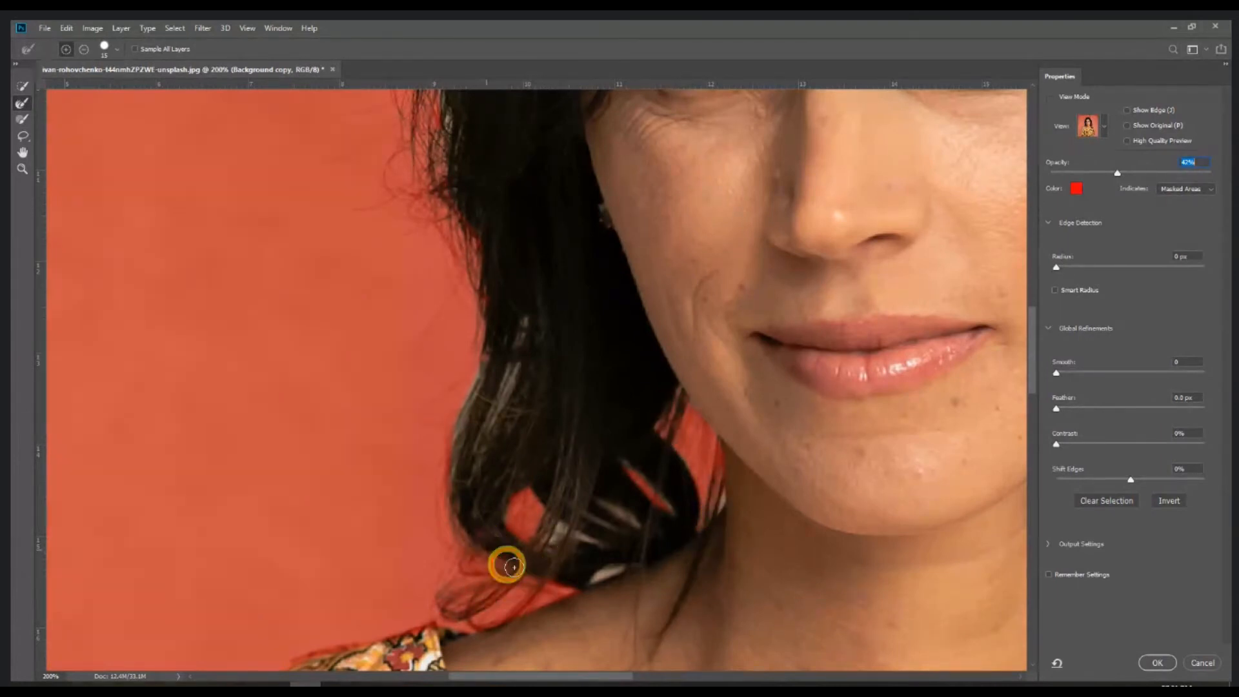
Refine the flyaway hairs on top of the head and the hair edge down the photo's right side
mouse_move(526, 161)
mouse_down()
mouse_move(518, 254)
mouse_move(423, 462)
mouse_move(472, 504)
mouse_move(548, 290)
mouse_move(653, 133)
mouse_move(503, 415)
mouse_move(556, 383)
mouse_move(649, 409)
mouse_move(680, 374)
mouse_move(684, 388)
mouse_move(661, 401)
mouse_move(699, 368)
mouse_move(750, 357)
mouse_move(783, 379)
mouse_move(725, 368)
mouse_move(847, 391)
mouse_move(650, 393)
mouse_move(623, 362)
mouse_move(636, 390)
mouse_move(742, 332)
mouse_move(865, 368)
mouse_move(871, 394)
mouse_move(726, 363)
mouse_move(864, 408)
mouse_move(644, 318)
mouse_up()
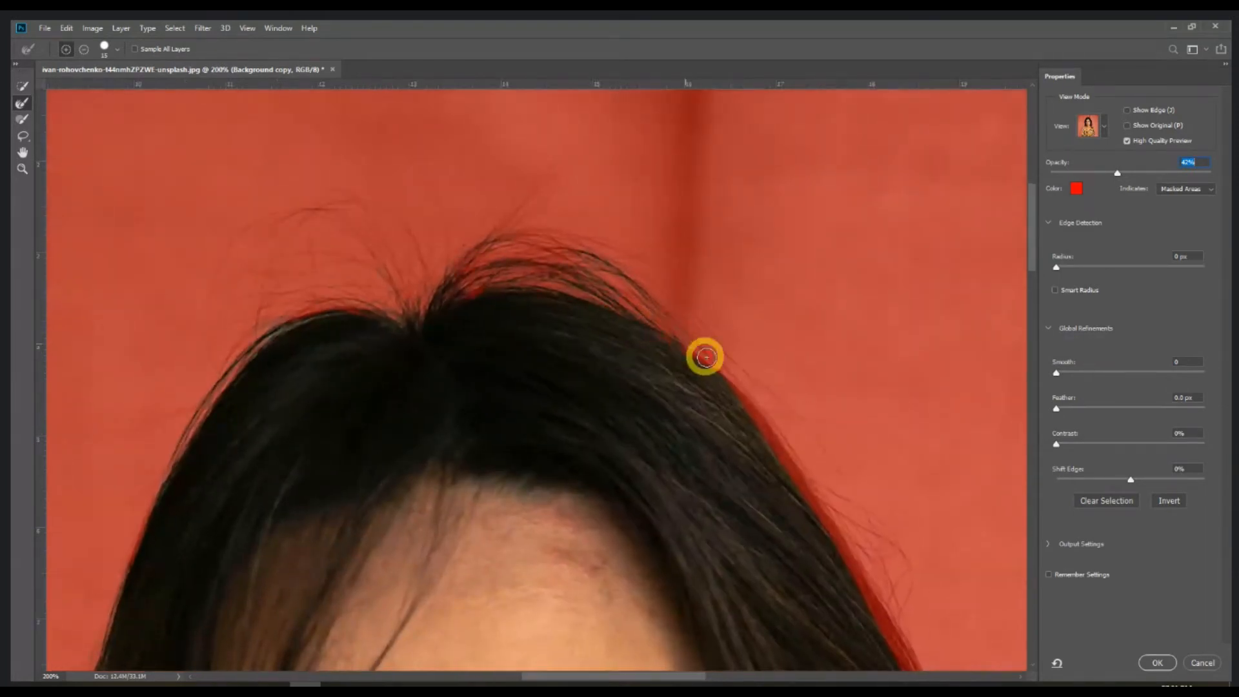
mouse_move(771, 440)
mouse_down()
mouse_move(731, 380)
mouse_move(678, 235)
mouse_up()
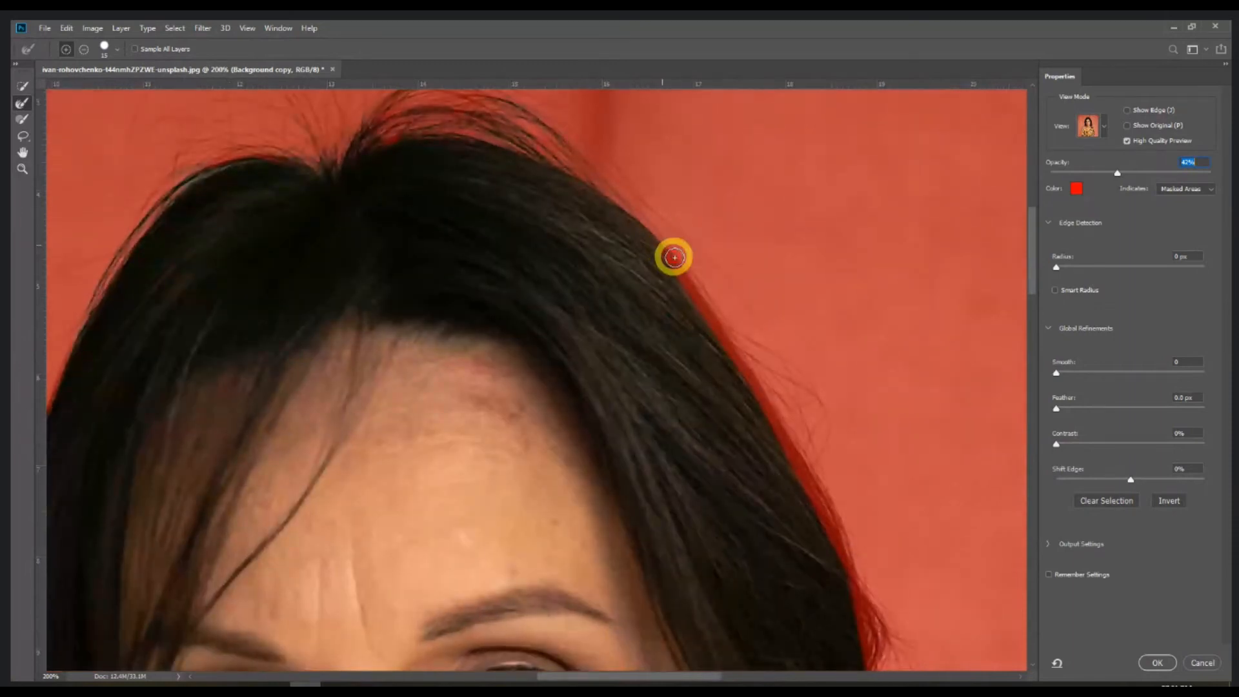
mouse_move(688, 278)
mouse_down()
mouse_move(769, 393)
mouse_move(737, 442)
mouse_up()
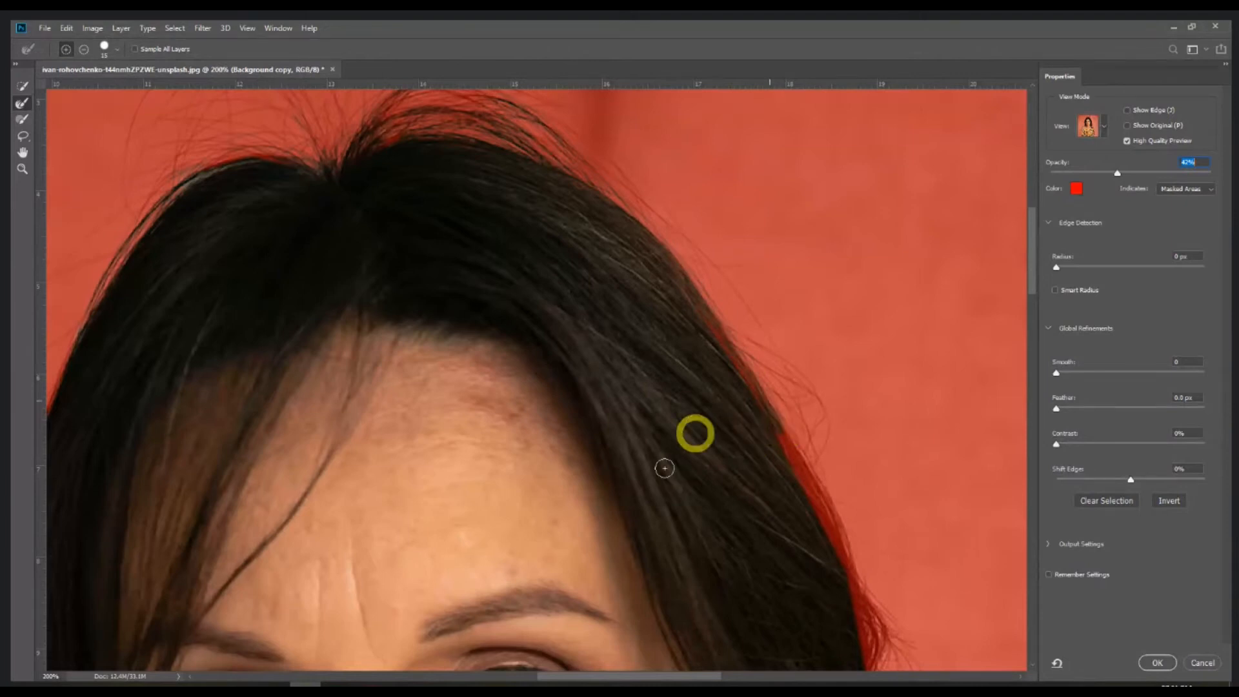
drag(774, 469, 726, 414)
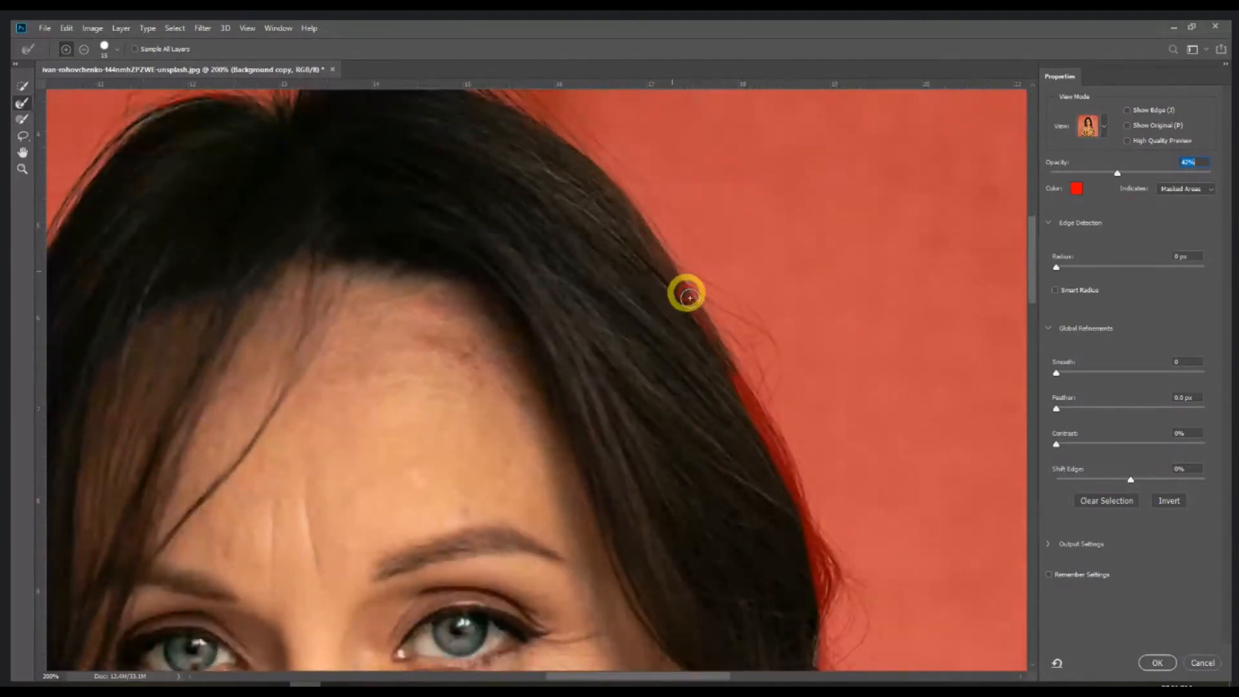
drag(736, 379, 797, 490)
mouse_move(805, 536)
mouse_down()
mouse_move(741, 383)
mouse_move(751, 364)
mouse_move(783, 428)
mouse_move(779, 459)
mouse_move(765, 404)
mouse_move(775, 534)
mouse_move(762, 400)
mouse_move(764, 488)
mouse_move(777, 409)
mouse_move(764, 445)
mouse_move(768, 509)
mouse_move(751, 478)
mouse_move(802, 550)
mouse_move(736, 368)
mouse_move(689, 391)
mouse_move(683, 440)
mouse_move(689, 398)
mouse_move(746, 437)
mouse_up()
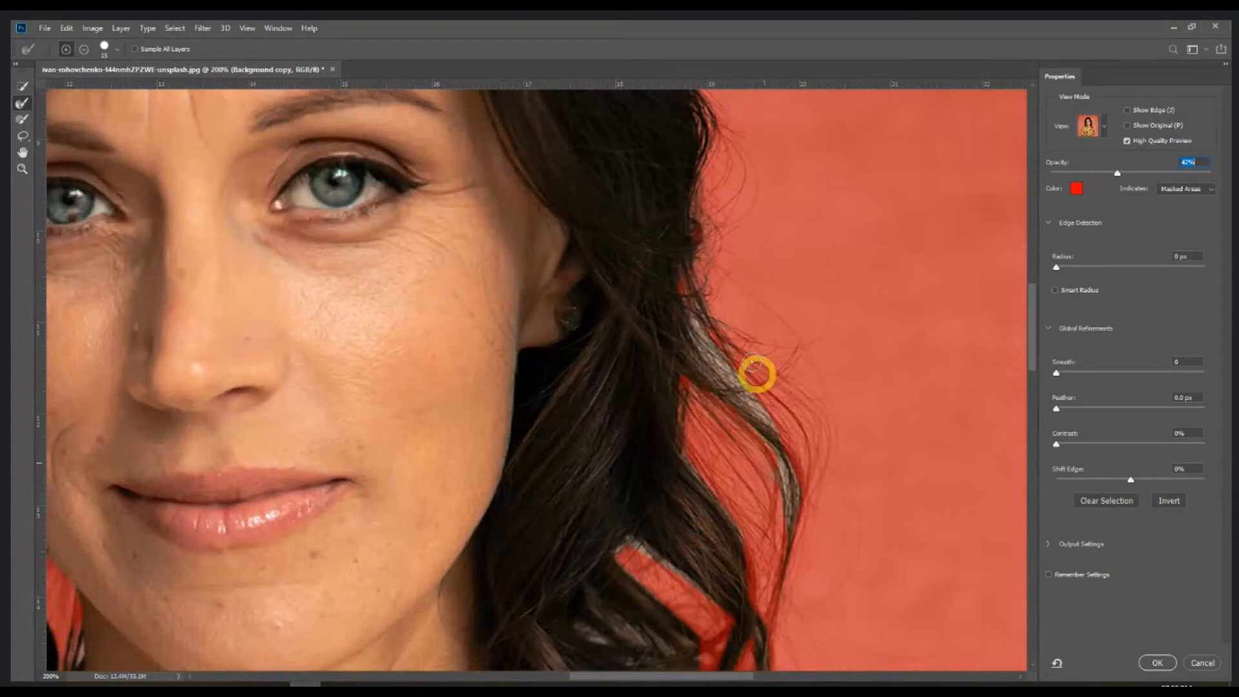
Refine the edges of the loose outer curl and the curl gaps above the shoulder on the photo's right side
mouse_move(766, 387)
mouse_down()
mouse_move(787, 413)
mouse_move(801, 477)
mouse_move(798, 438)
mouse_move(757, 381)
mouse_up()
drag(780, 444, 743, 297)
mouse_move(683, 330)
mouse_down()
mouse_move(743, 442)
mouse_move(742, 320)
mouse_move(745, 428)
mouse_up()
mouse_move(722, 482)
mouse_down()
mouse_move(724, 381)
mouse_move(680, 401)
mouse_move(675, 429)
mouse_move(688, 404)
mouse_move(606, 456)
mouse_move(724, 412)
mouse_move(686, 440)
mouse_move(733, 426)
mouse_move(719, 471)
mouse_move(669, 340)
mouse_move(617, 293)
mouse_move(578, 435)
mouse_up()
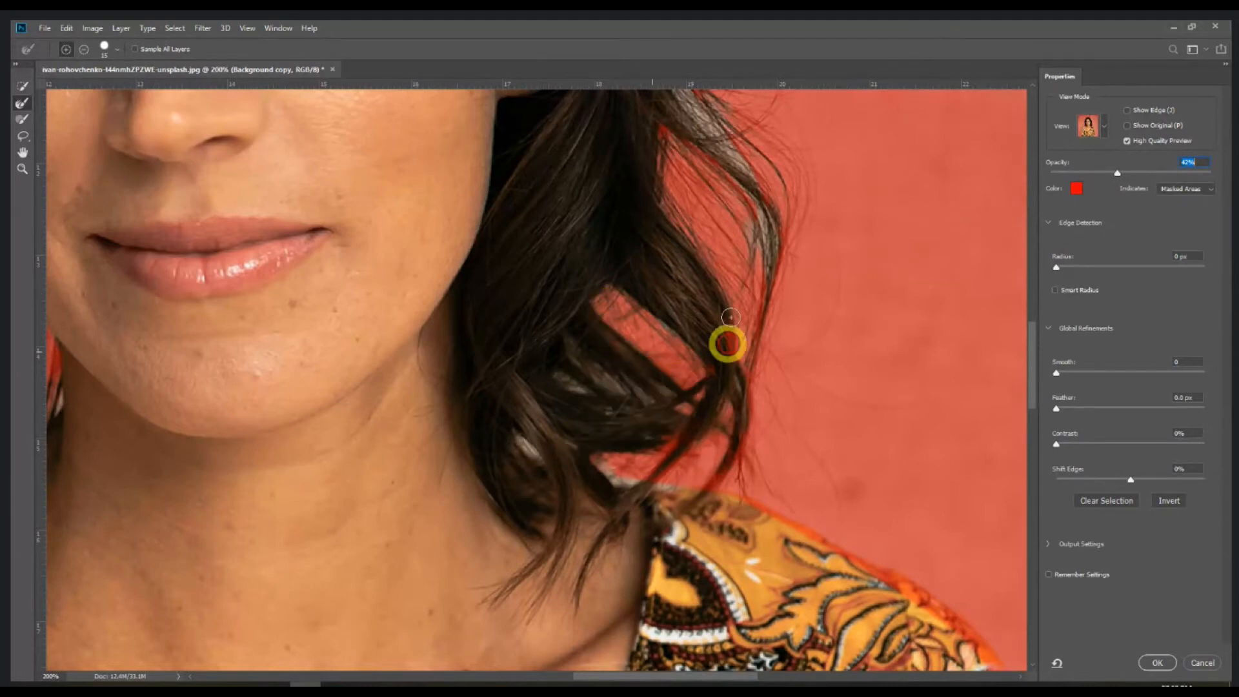
key(ctrl+minus)
key(ctrl+minus)
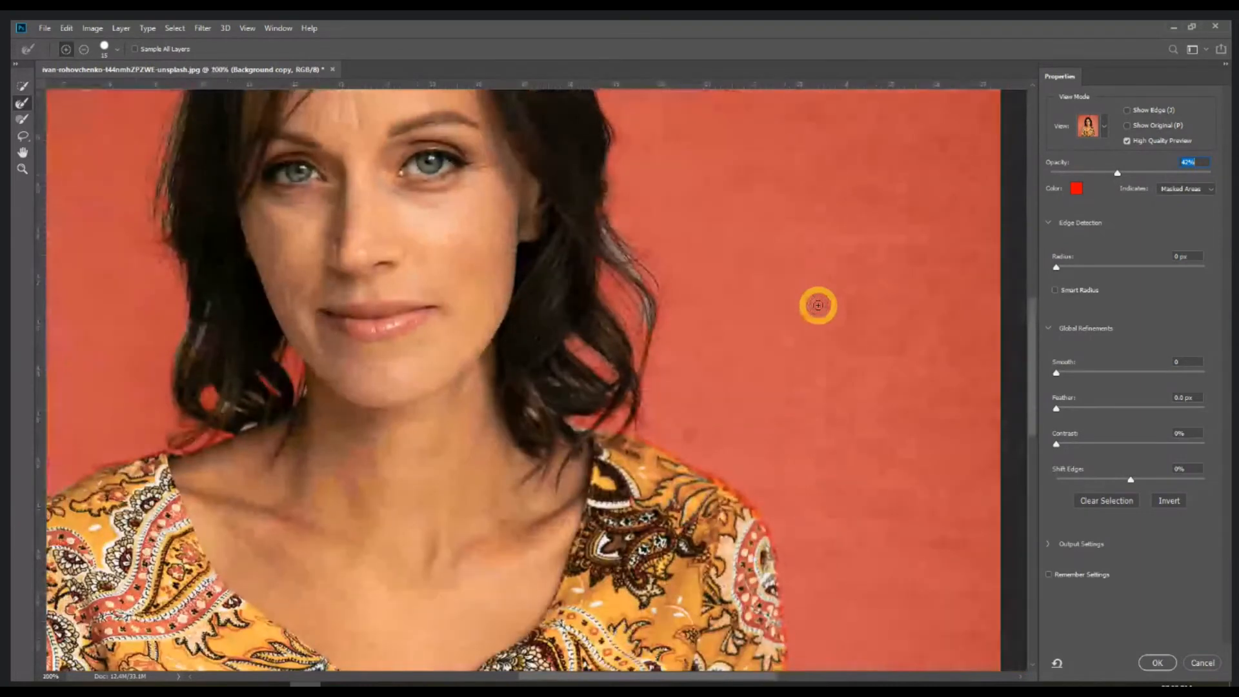
Set Smooth to 7, Feather to 0.9 px and Contrast to 3%, apply the refinement, and mask the Background copy layer with the selection
mouse_move(616, 253)
mouse_down()
mouse_move(686, 327)
mouse_move(690, 355)
mouse_up()
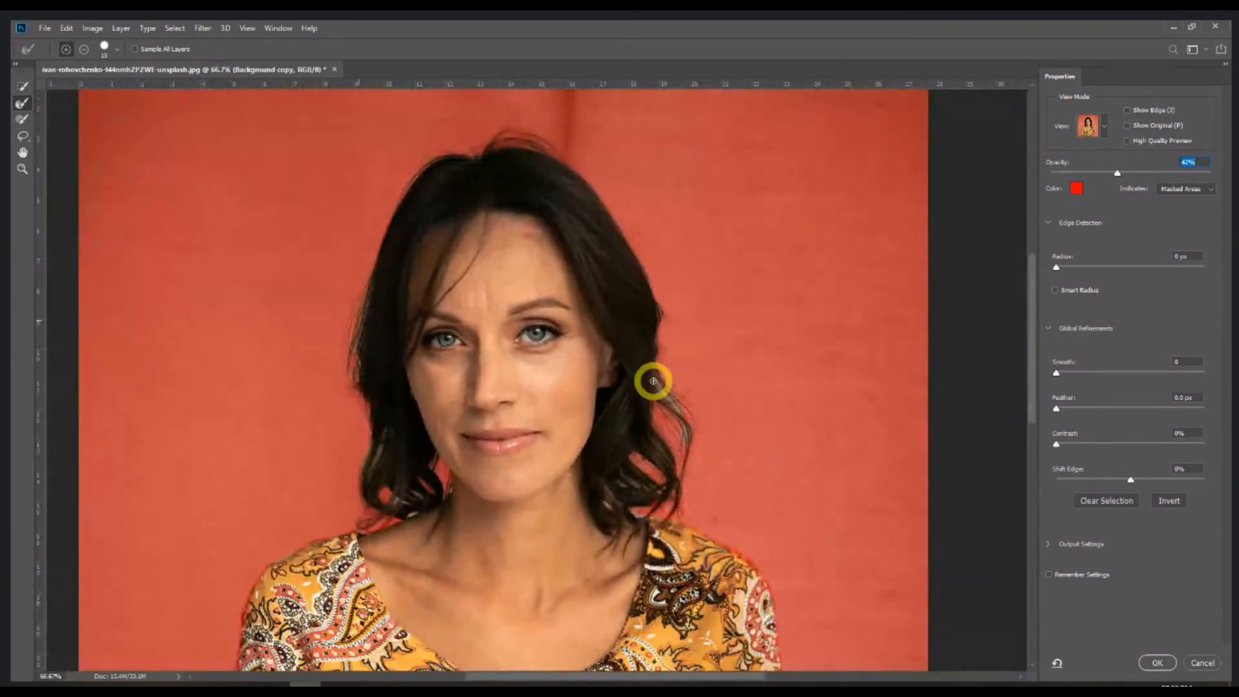
drag(478, 158, 533, 271)
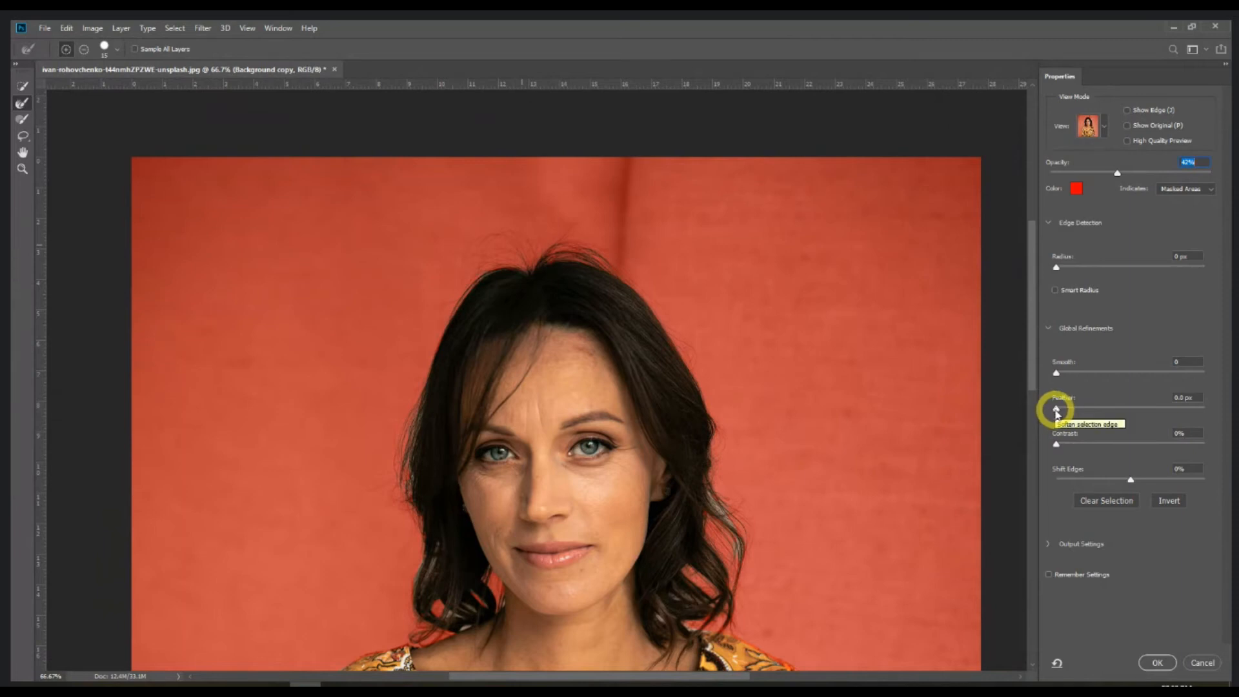
drag(1057, 372, 1076, 376)
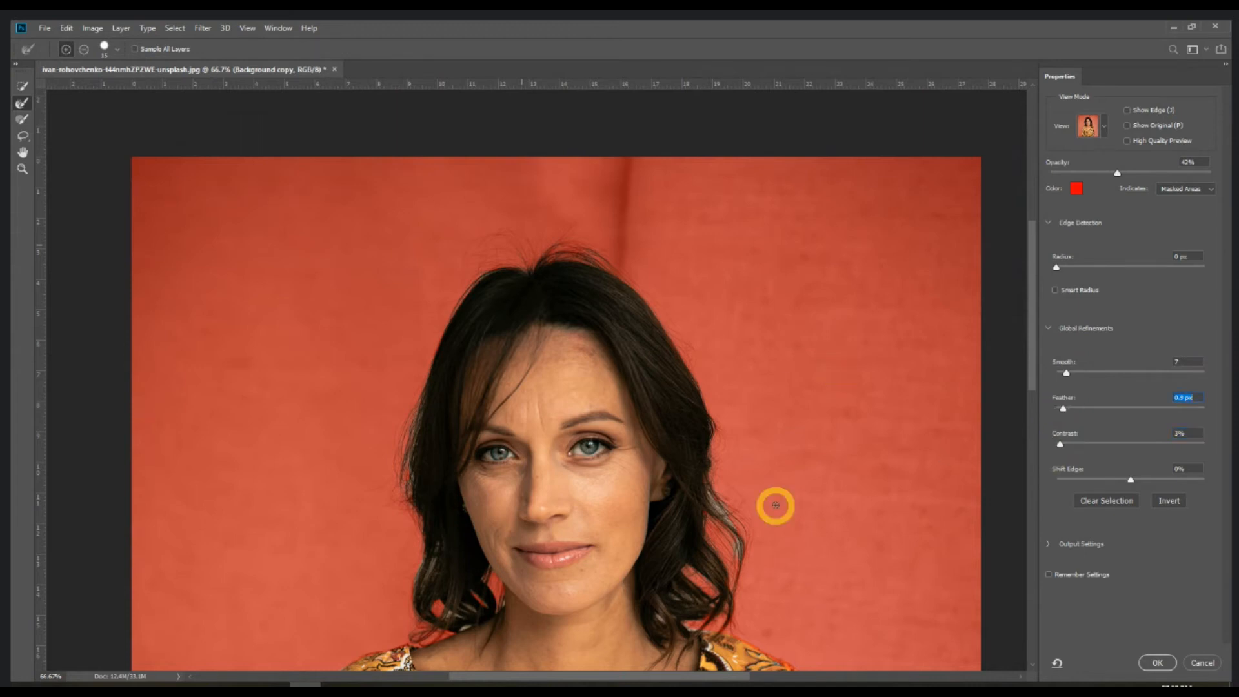
drag(773, 512, 759, 393)
click(1157, 663)
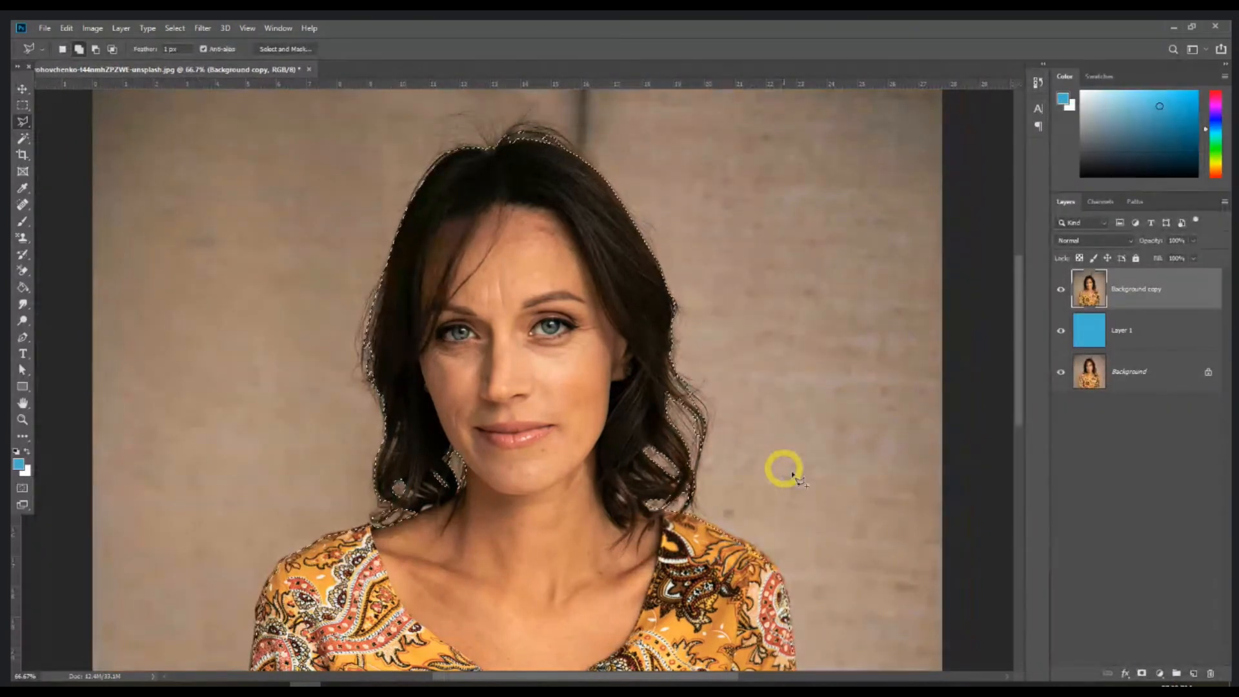
click(1143, 674)
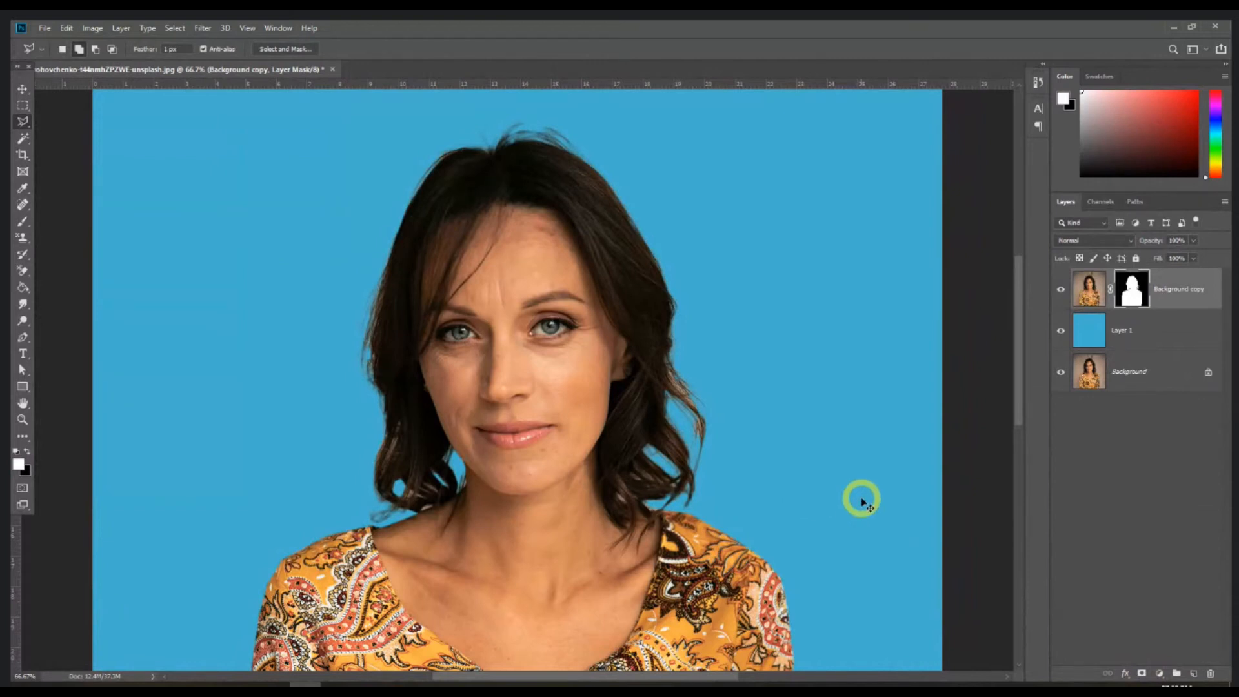
Inspect the cutout's hair edges against the blue background, from the curls beside the neck up to the top of the head
key(ctrl+minus)
key(ctrl+plus)
key(ctrl+plus)
key(ctrl+plus)
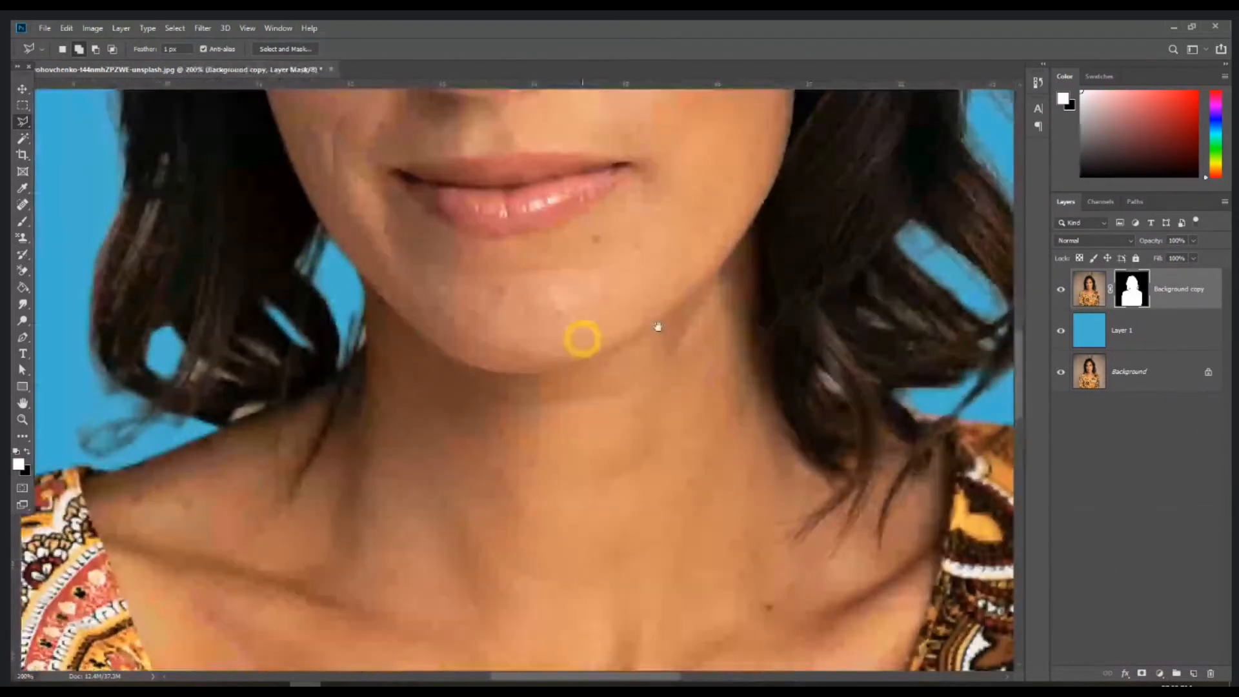
drag(657, 327, 545, 448)
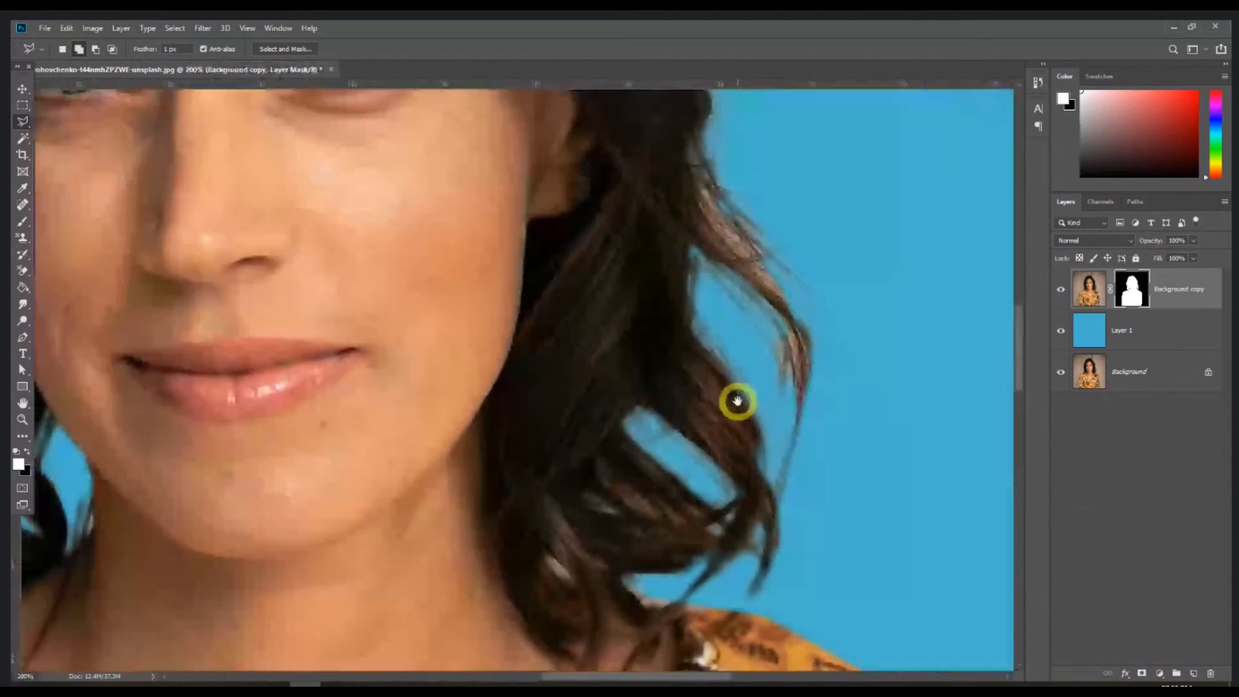
drag(780, 327, 795, 457)
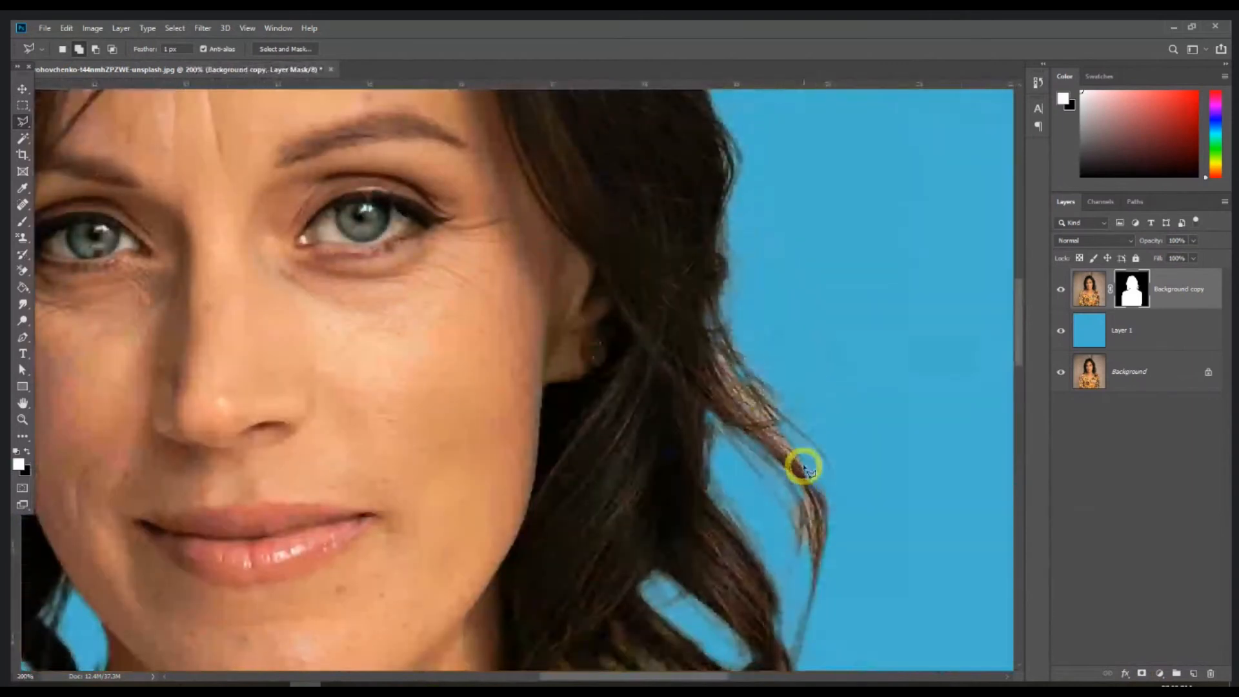
key(ctrl+minus)
key(ctrl+minus)
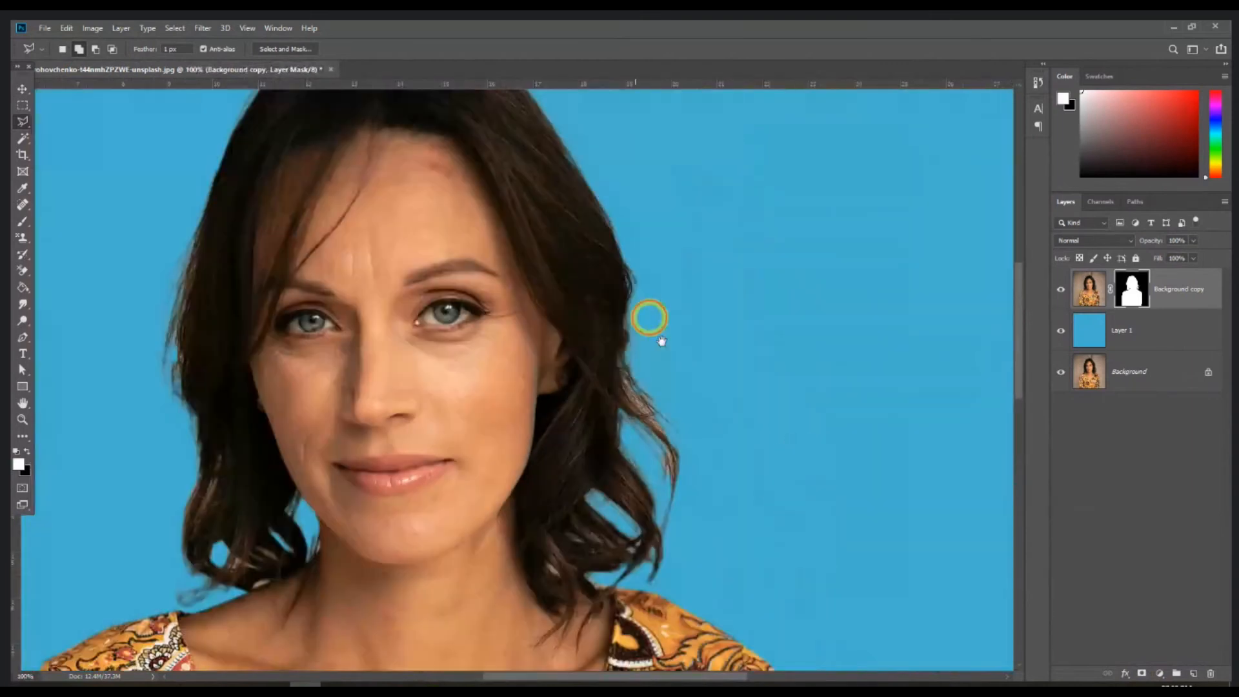
drag(661, 339, 759, 496)
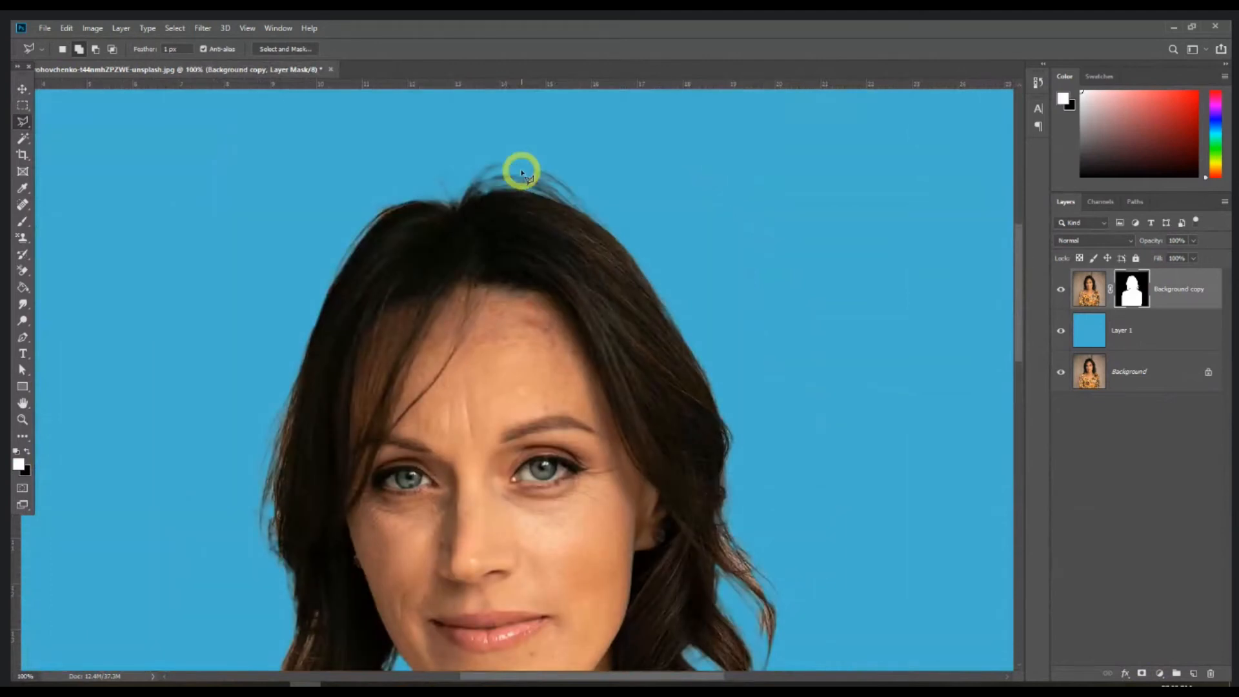
drag(799, 465, 772, 363)
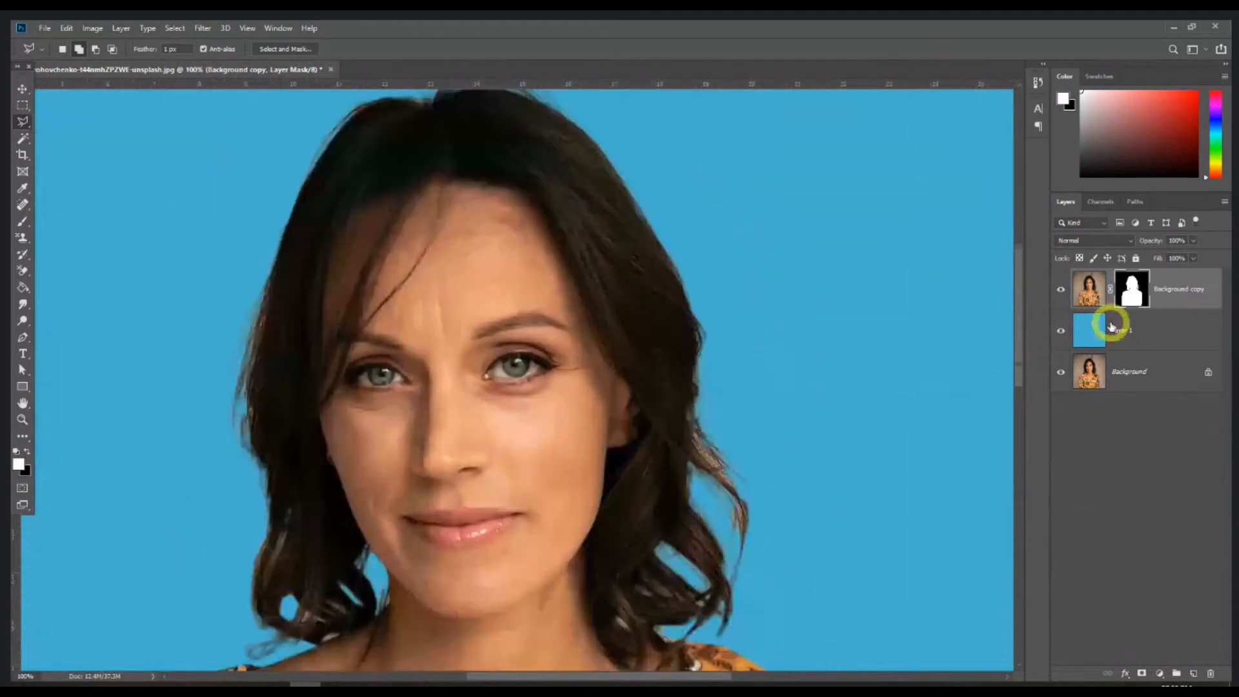
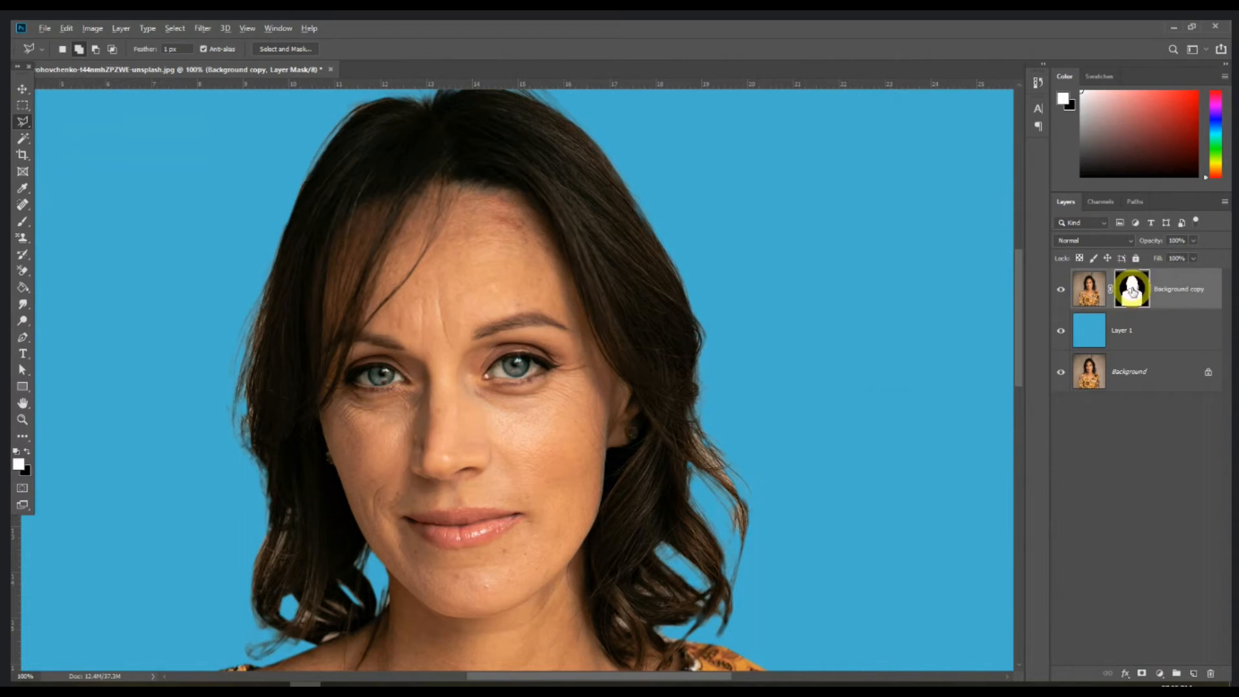
Display the Background copy layer's mask on its own, and paint black with the Brush tool in the gap inside the right-hand outer curl
alt+click(1133, 292)
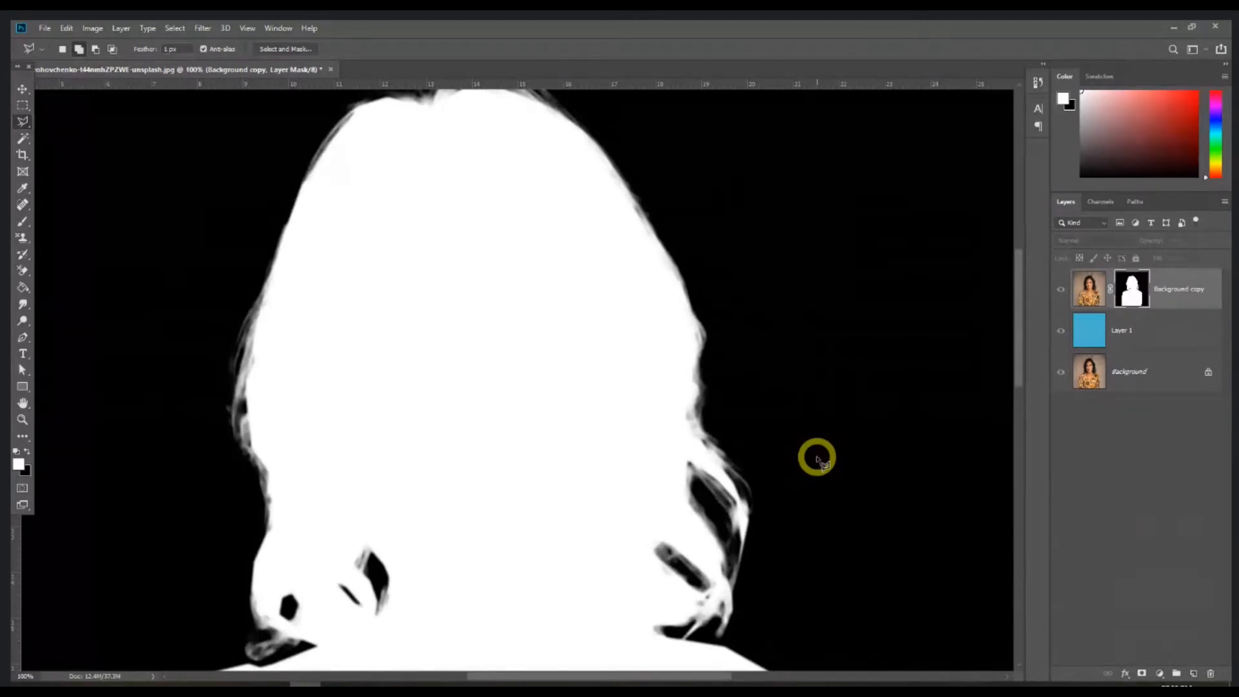
key(ctrl+plus)
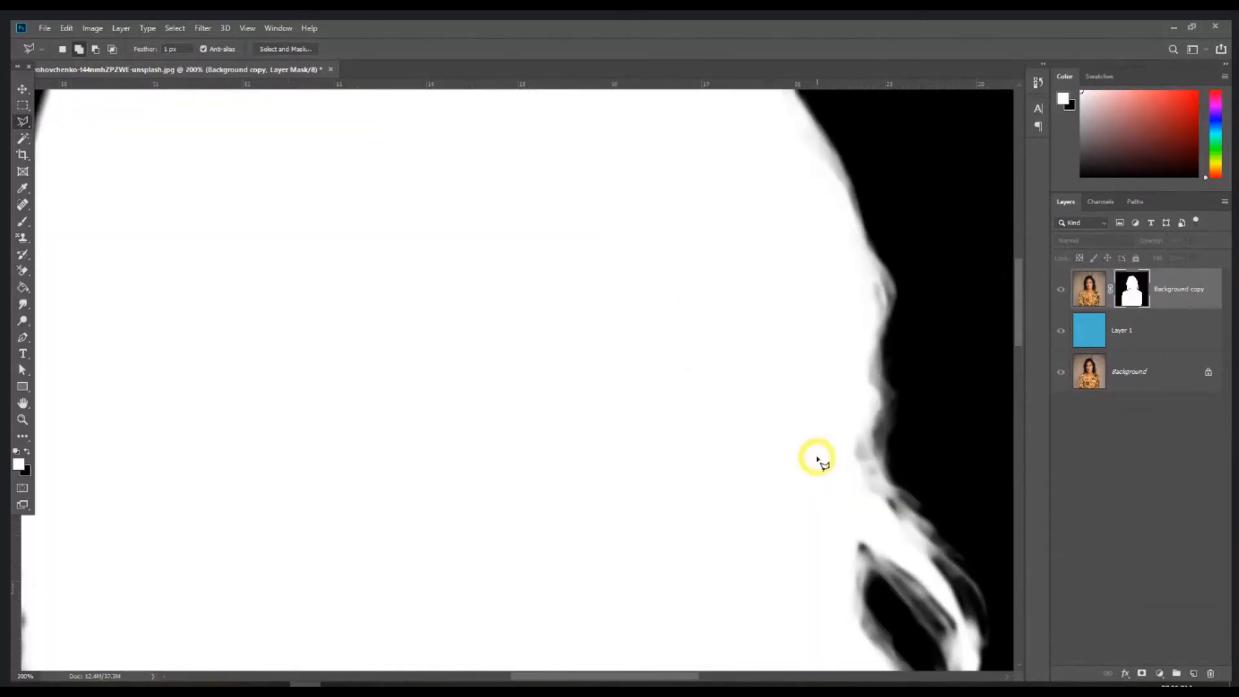
key(ctrl+minus)
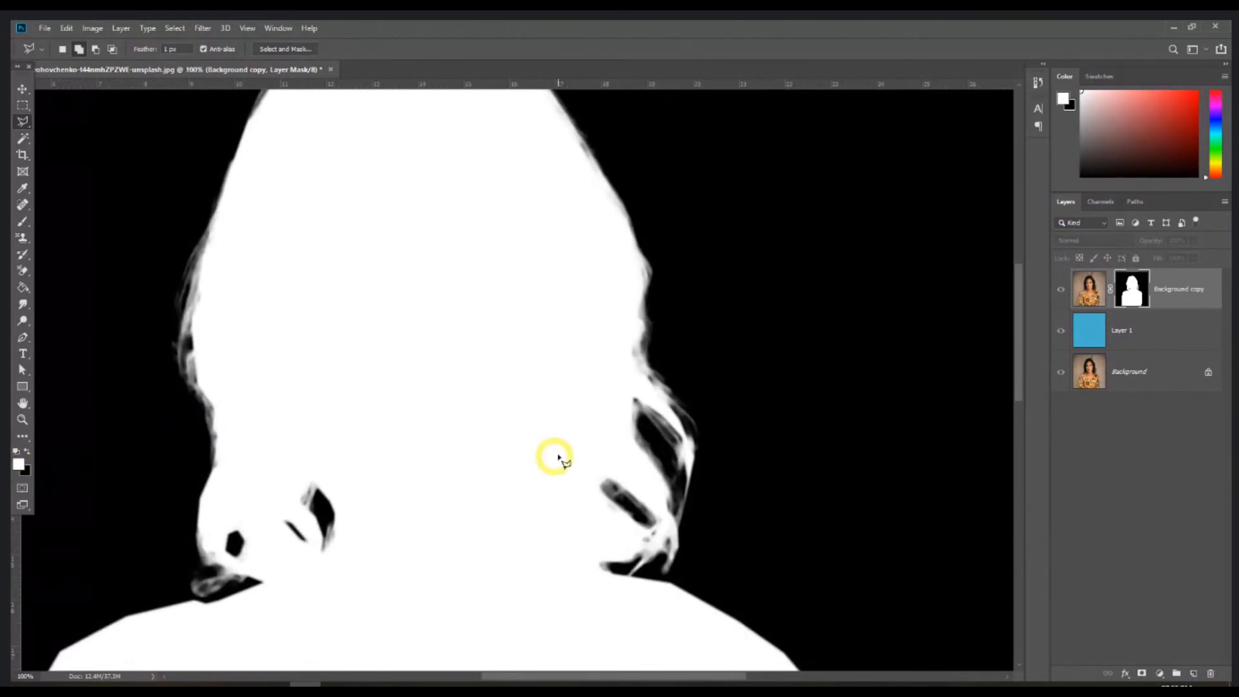
click(675, 417)
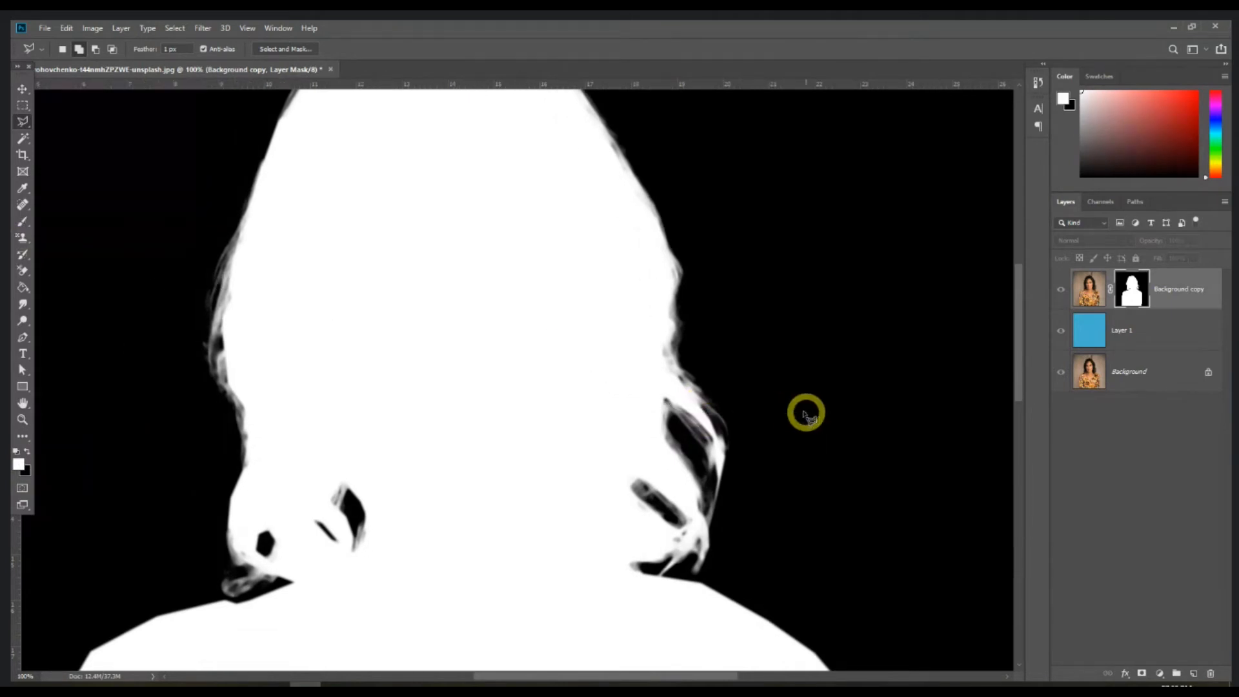
click(23, 223)
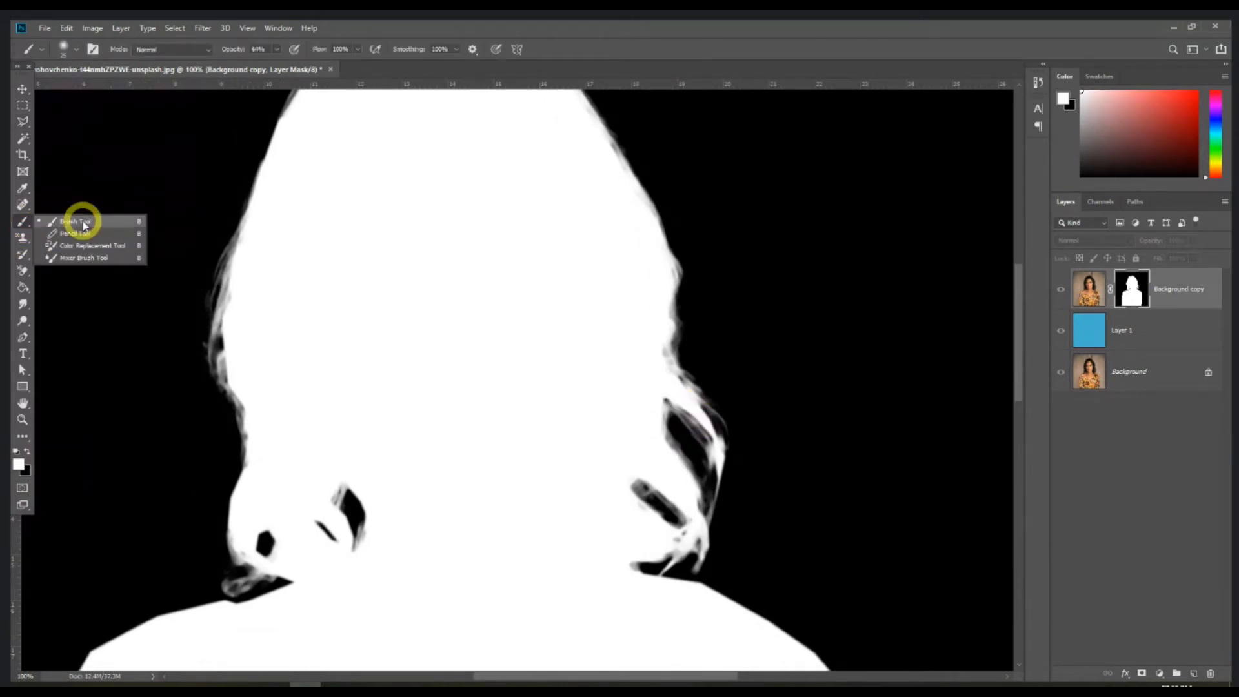
click(83, 217)
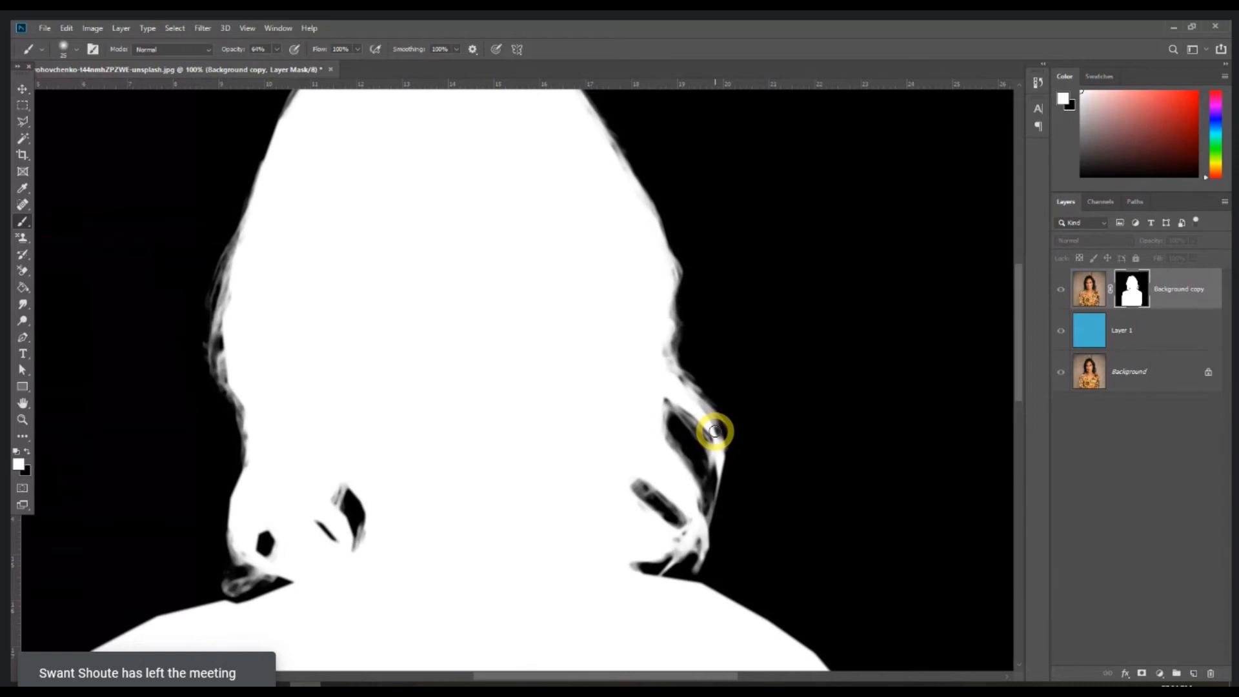
click(28, 453)
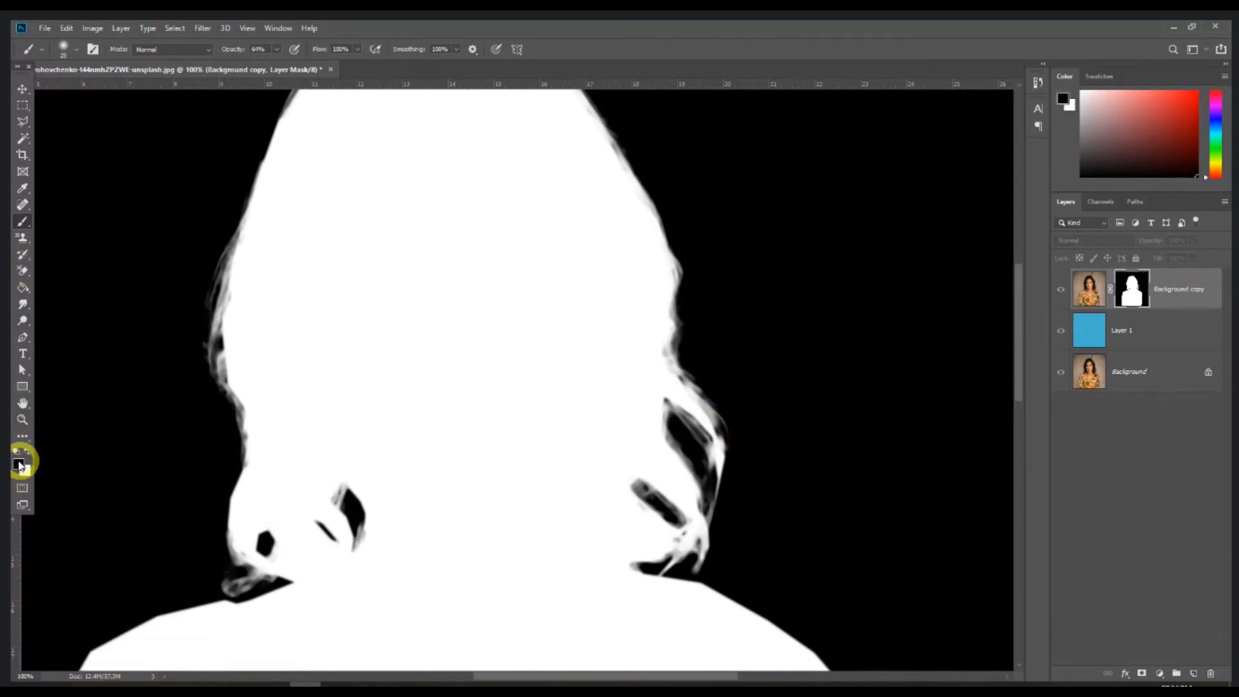
drag(699, 492, 673, 440)
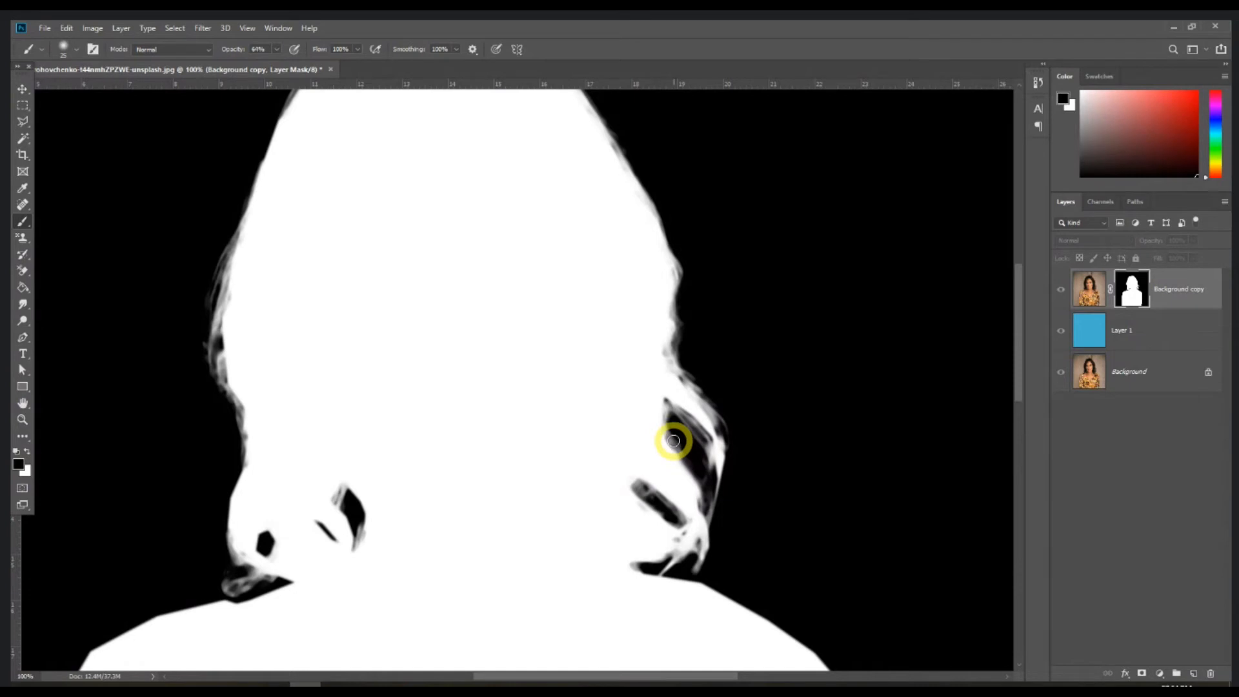
Compare the loose outer curl at 400% in the normal image view and in the layer mask on its own
alt+click(1136, 291)
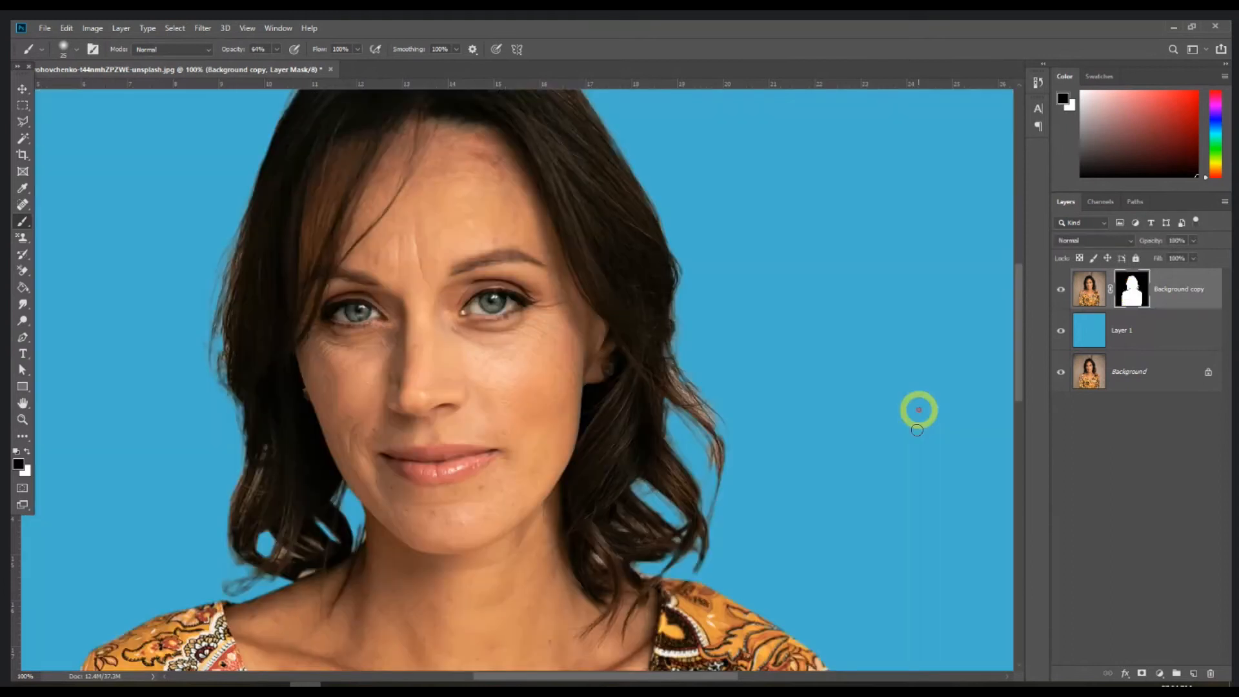
key(ctrl+plus)
key(ctrl+plus)
drag(914, 436, 474, 363)
key(ctrl+plus)
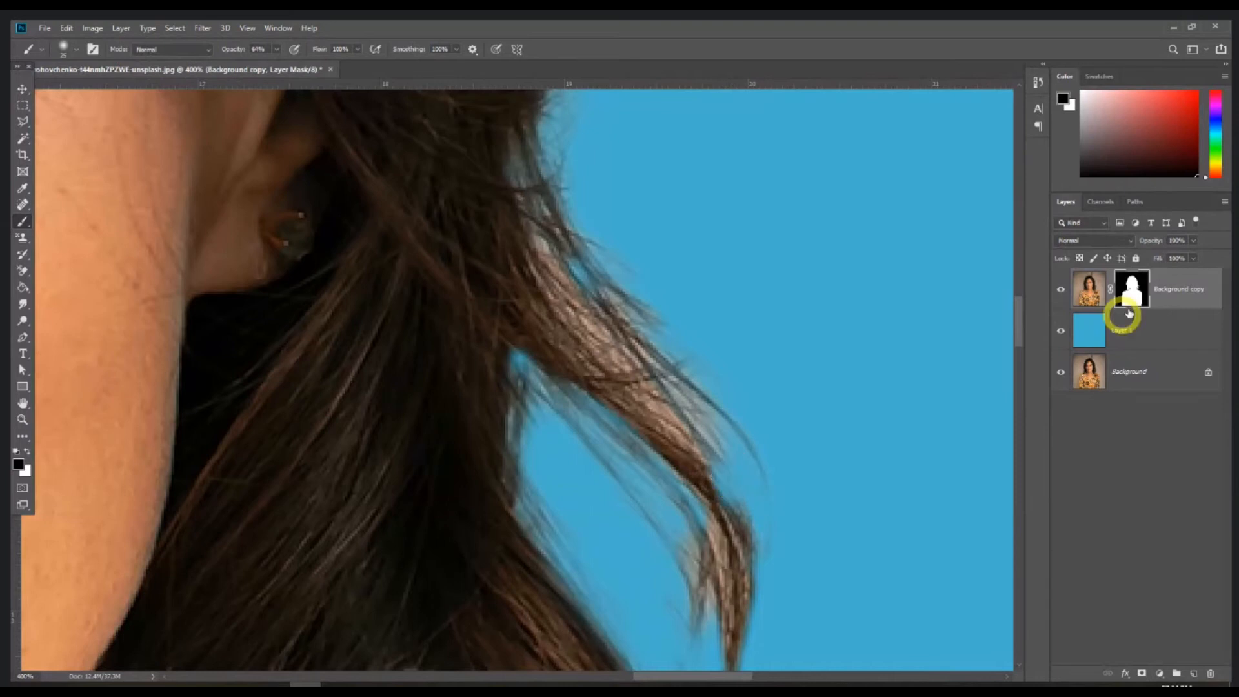
alt+click(1136, 293)
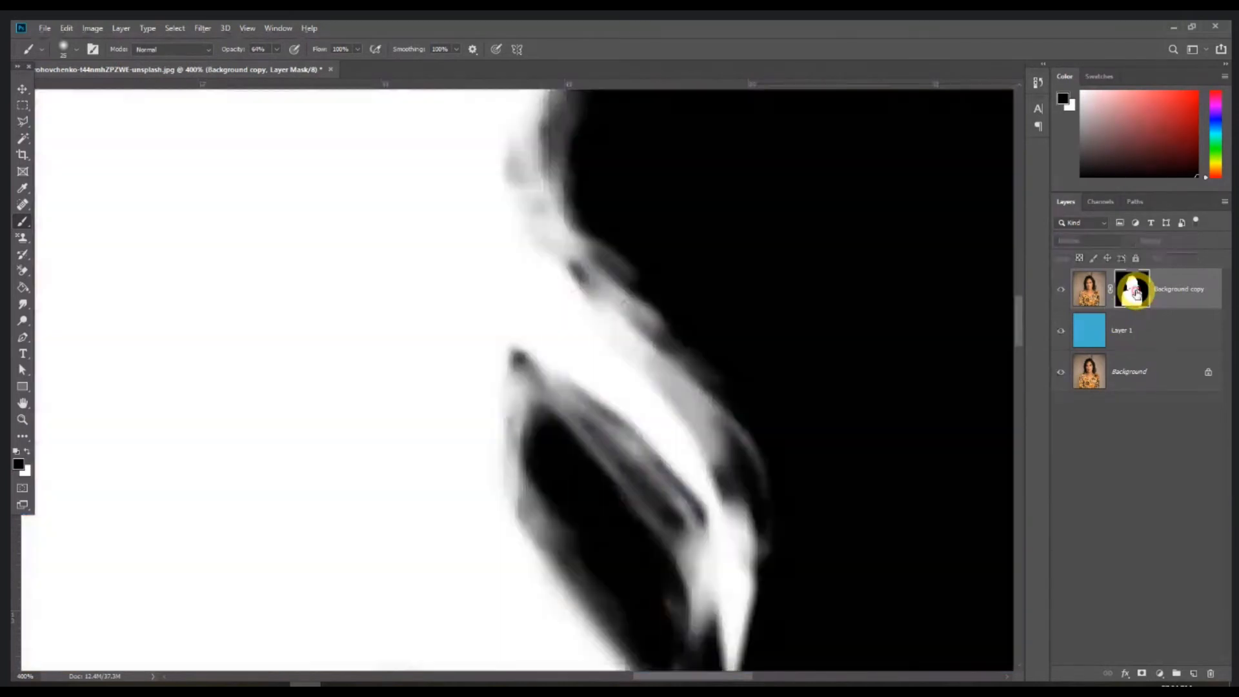
Paint white in the layer mask along the lower part of the outer curl, and return to the normal image view
click(28, 453)
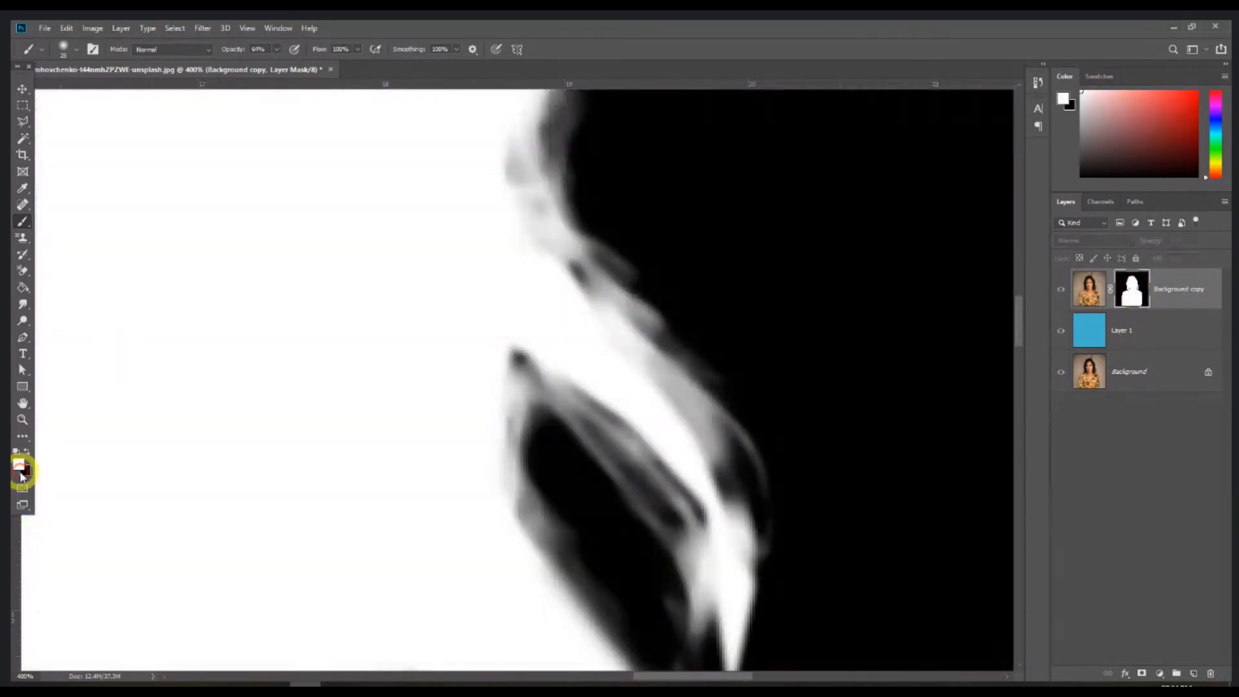
mouse_move(714, 478)
mouse_down()
mouse_move(716, 463)
mouse_move(730, 526)
mouse_move(683, 424)
mouse_up()
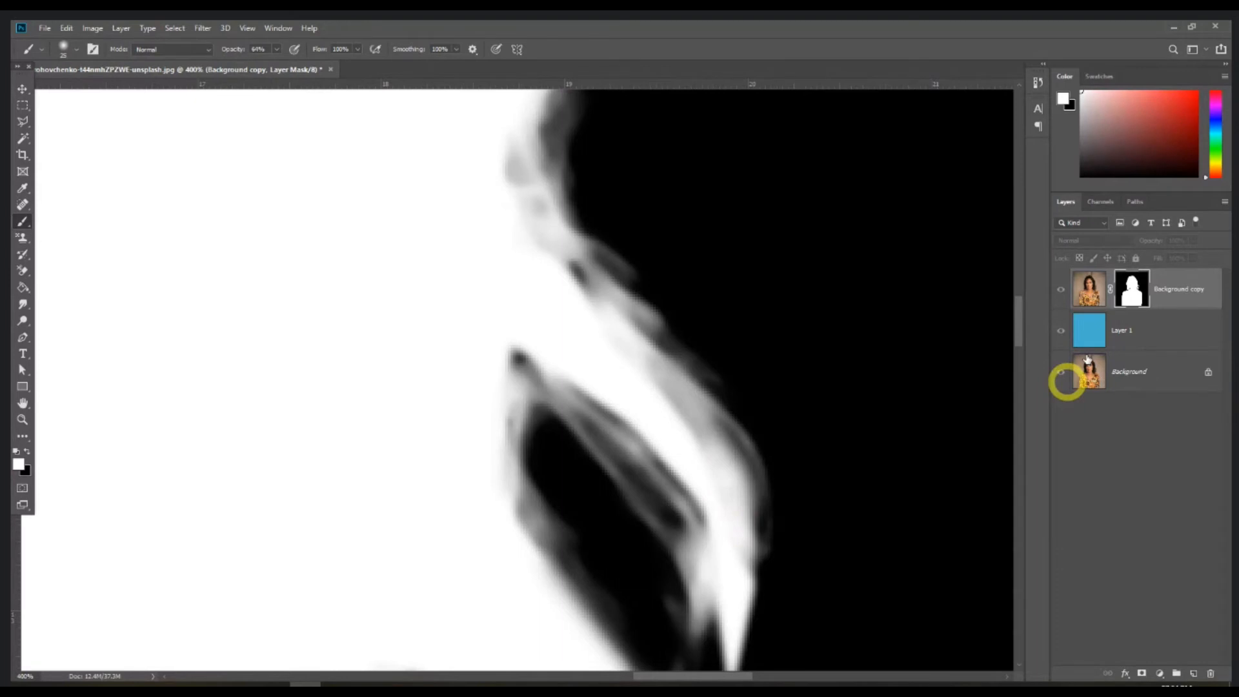
click(1062, 373)
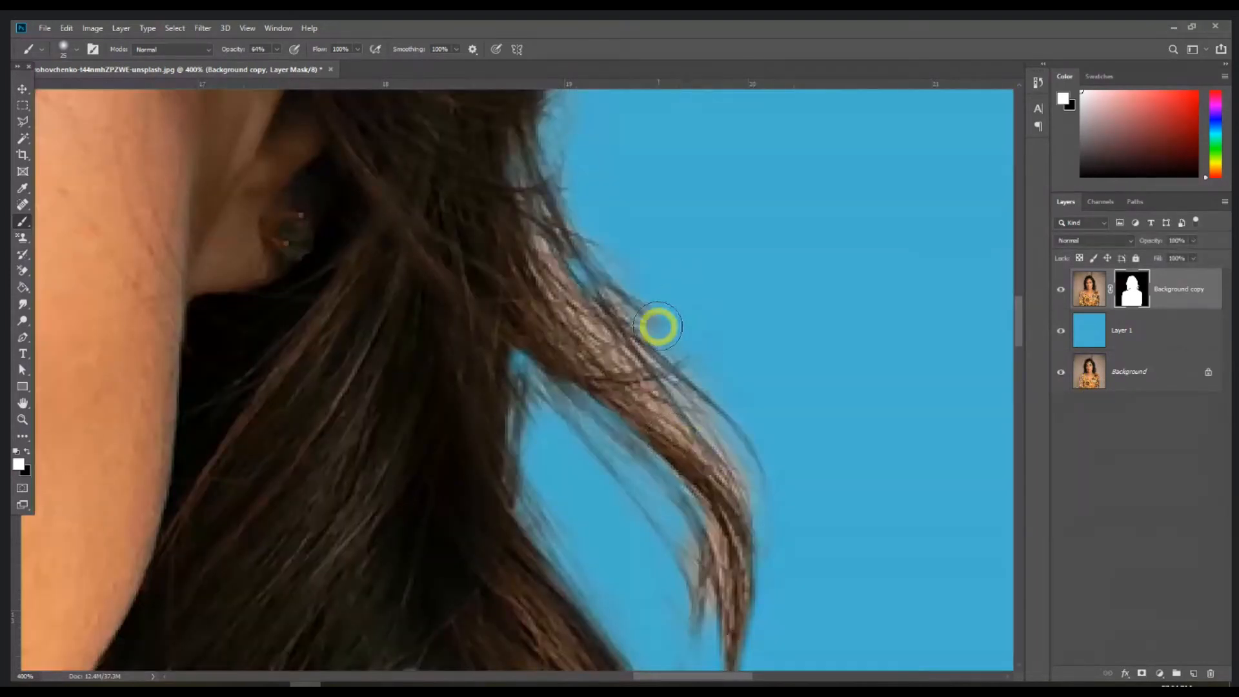
Paint white in the layer mask along the outer edge of the curl's upper part, and return to the normal image view
drag(575, 239, 601, 336)
alt+click(1135, 292)
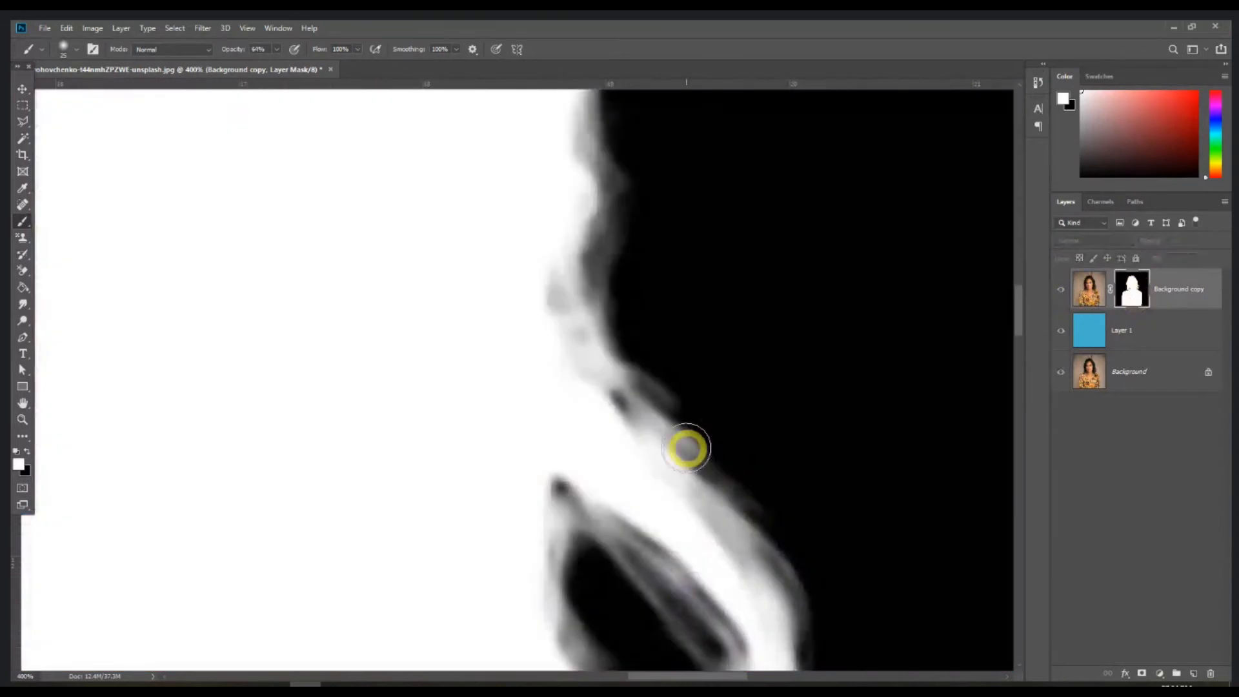
mouse_move(647, 416)
mouse_down()
mouse_move(743, 510)
mouse_move(753, 561)
mouse_up()
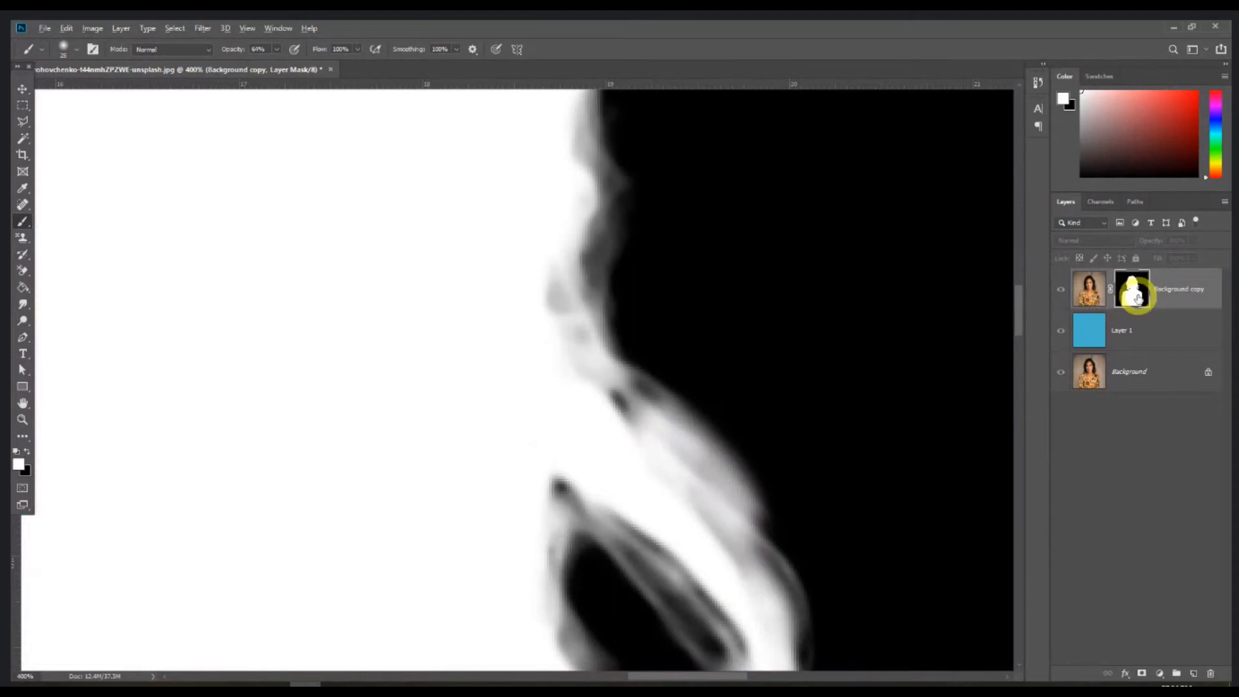
alt+click(1136, 294)
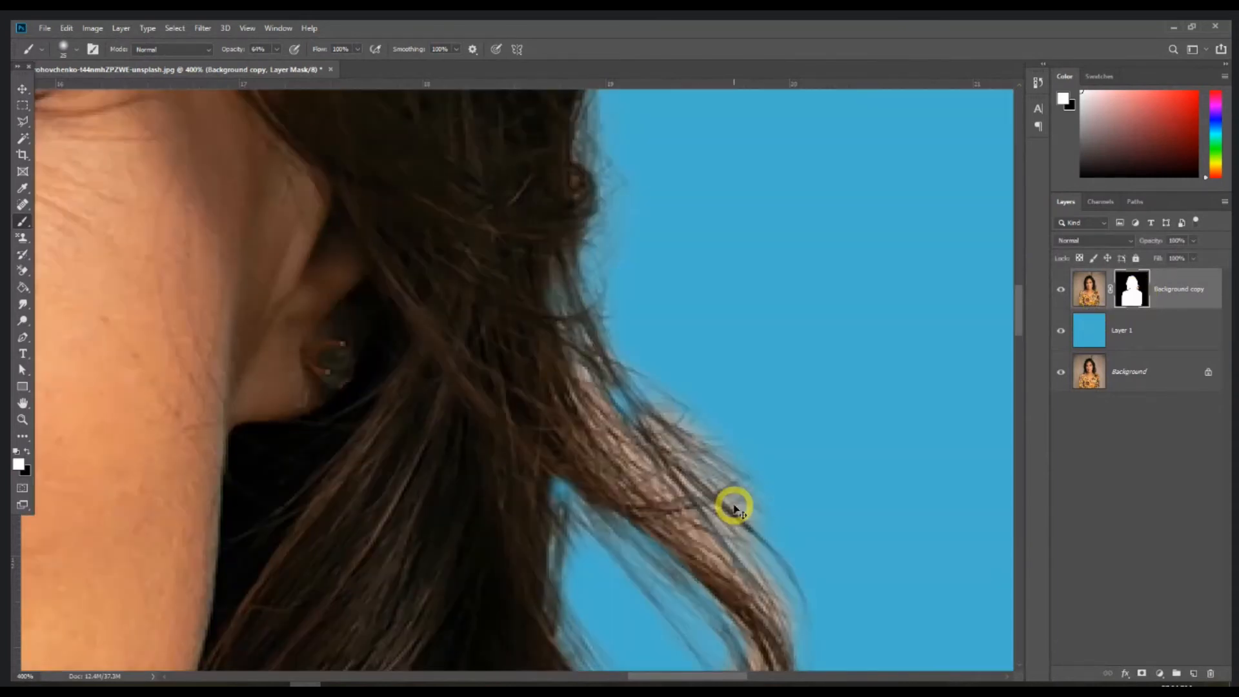
Try to bridge the broken stray hair above the crown by painting white in the layer mask at 46% brush opacity
key(ctrl+minus)
key(ctrl+minus)
key(ctrl+minus)
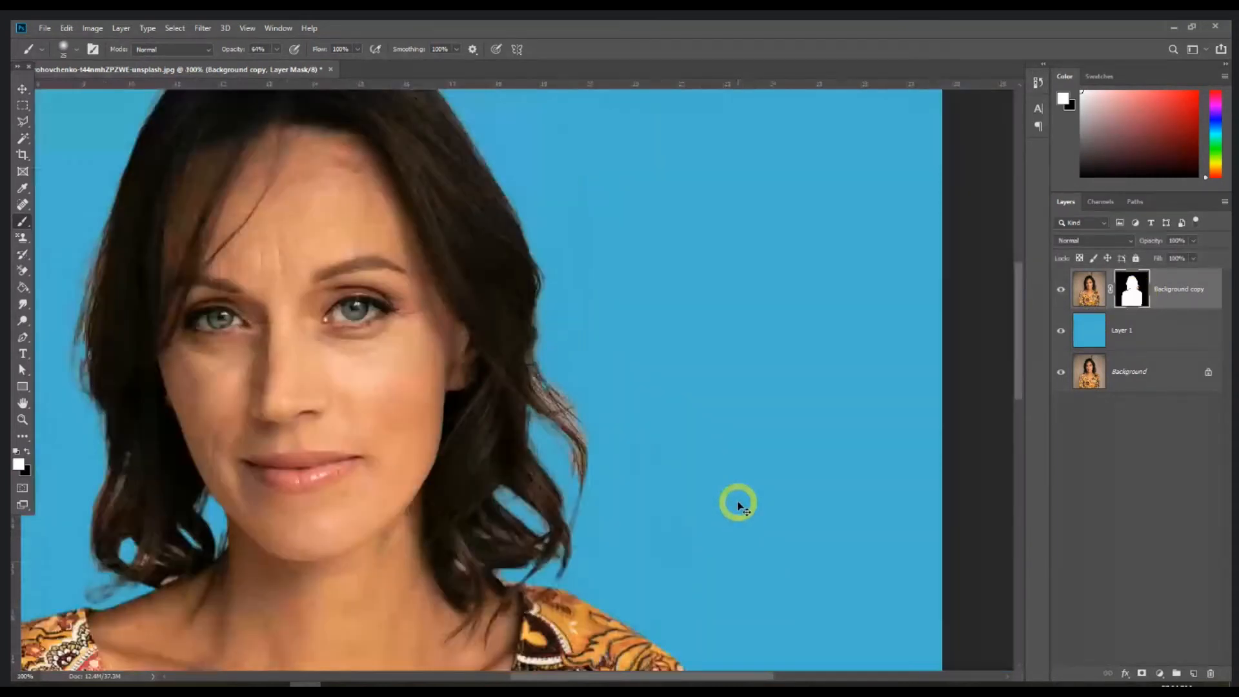
key(ctrl+minus)
key(ctrl+plus)
key(ctrl+plus)
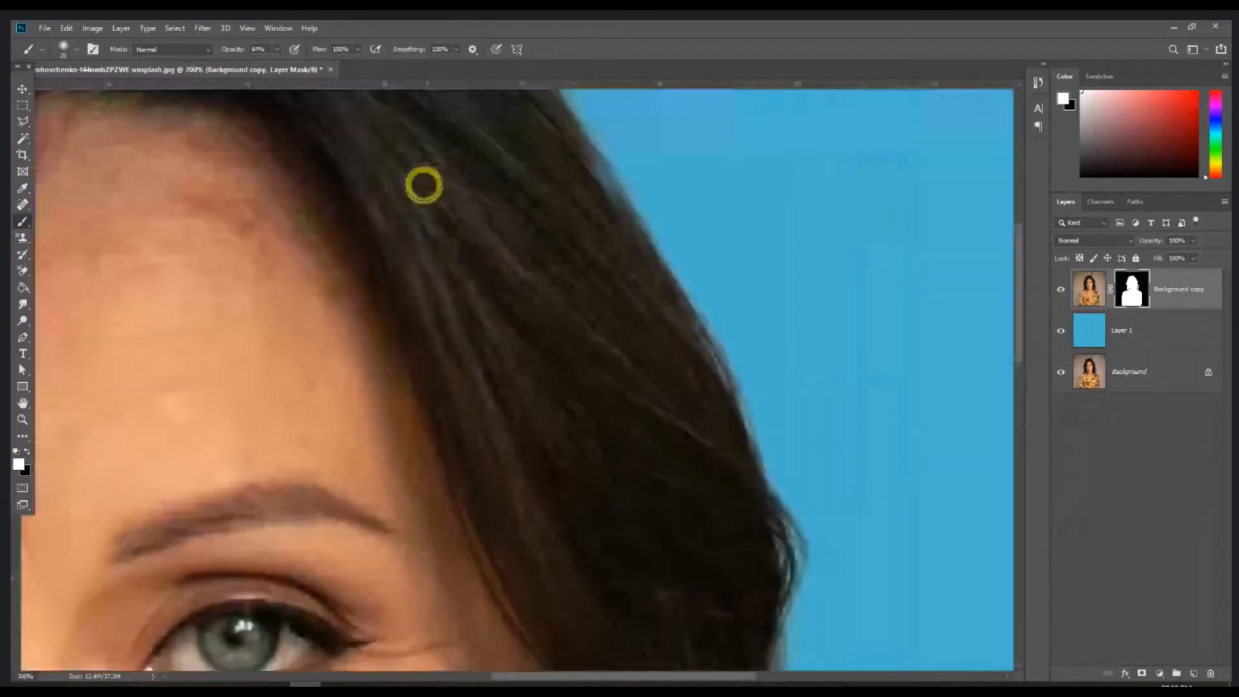
drag(424, 185, 606, 492)
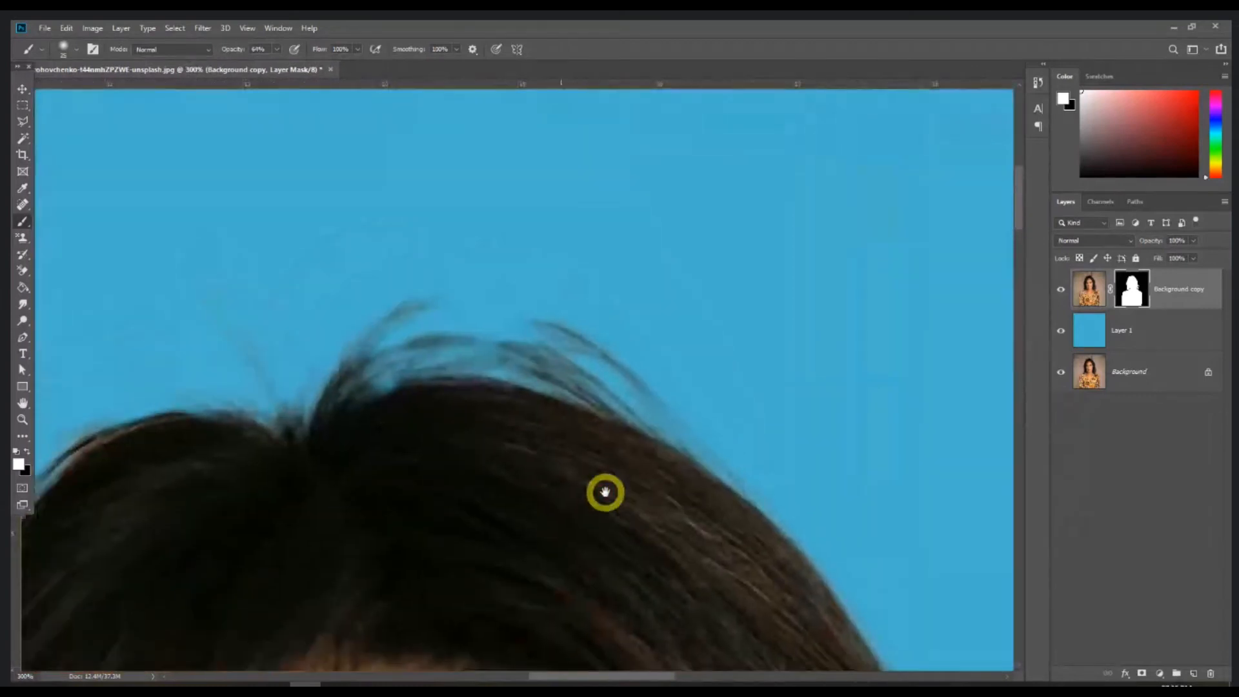
alt+click(1136, 295)
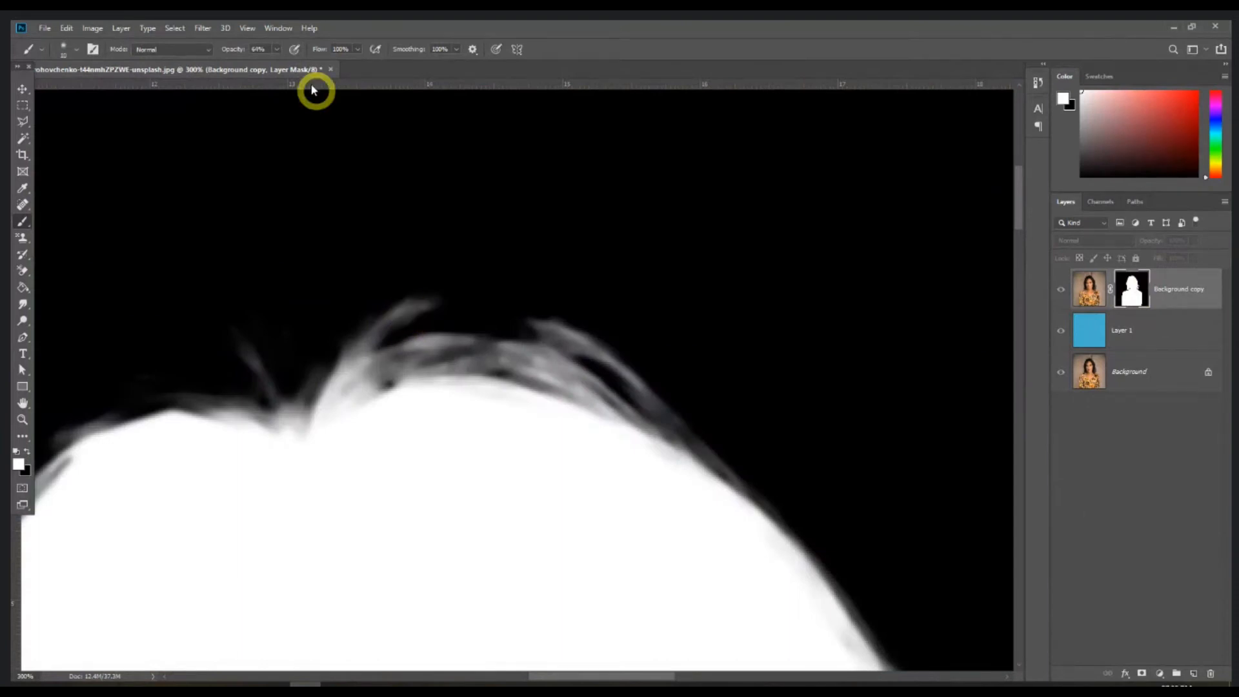
drag(244, 52, 226, 55)
mouse_move(410, 315)
mouse_down()
mouse_move(434, 302)
mouse_move(506, 304)
mouse_move(579, 337)
mouse_up()
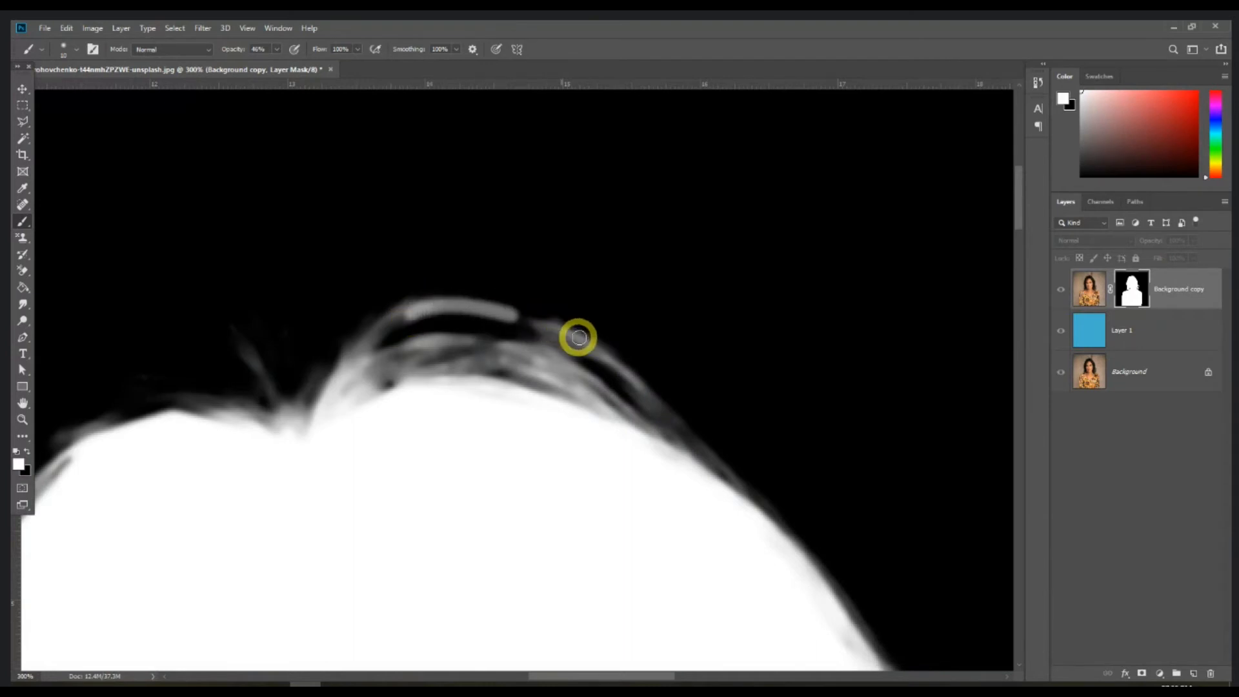
key(ctrl+z)
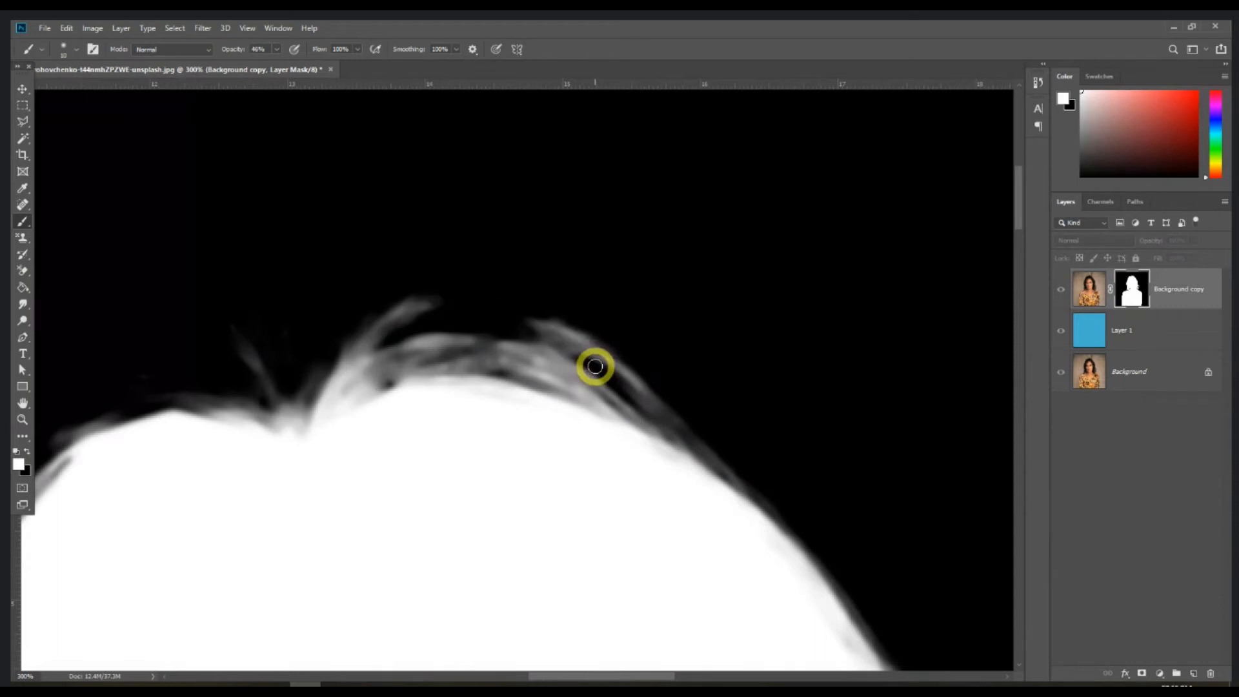
Create a blank white document for brush tests and place its window over the mask view
click(45, 28)
click(54, 44)
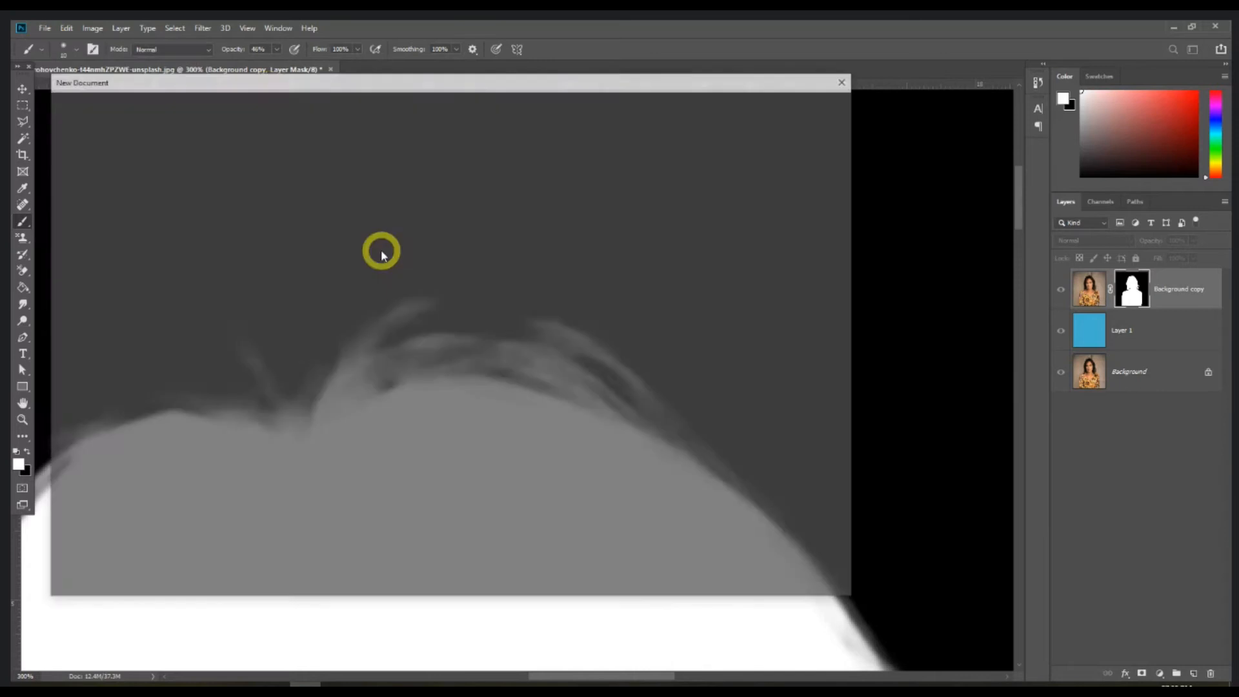
click(766, 575)
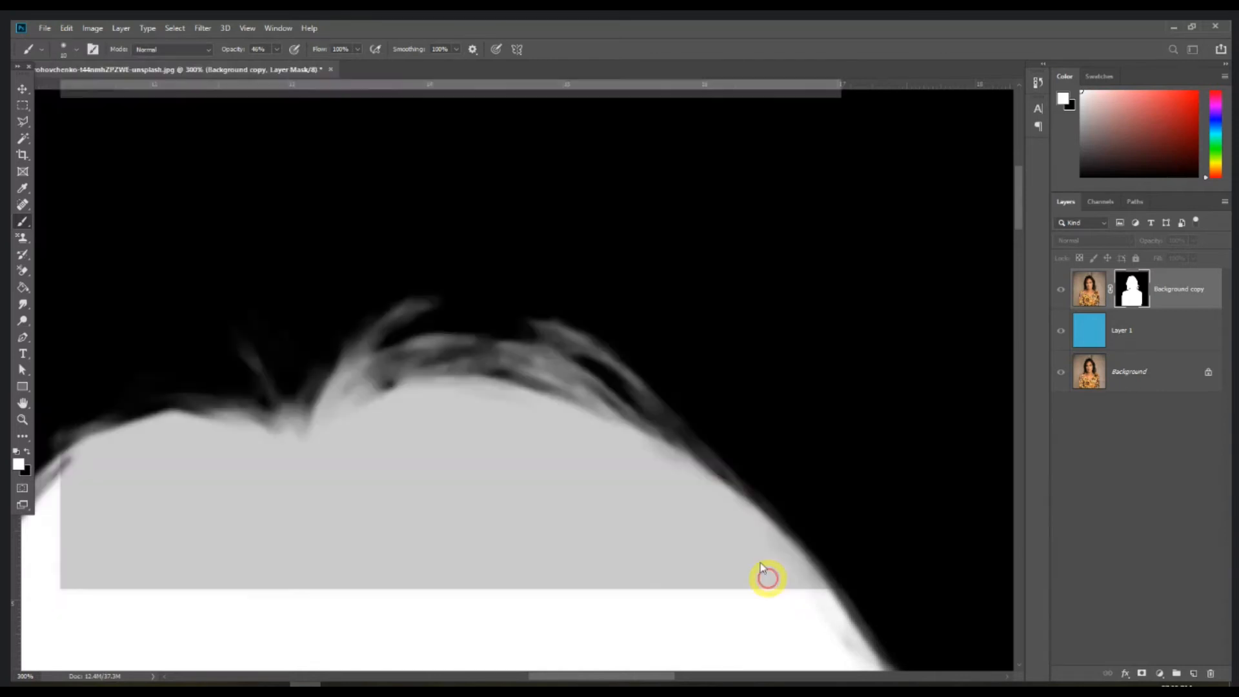
drag(252, 304, 525, 530)
drag(288, 94, 401, 141)
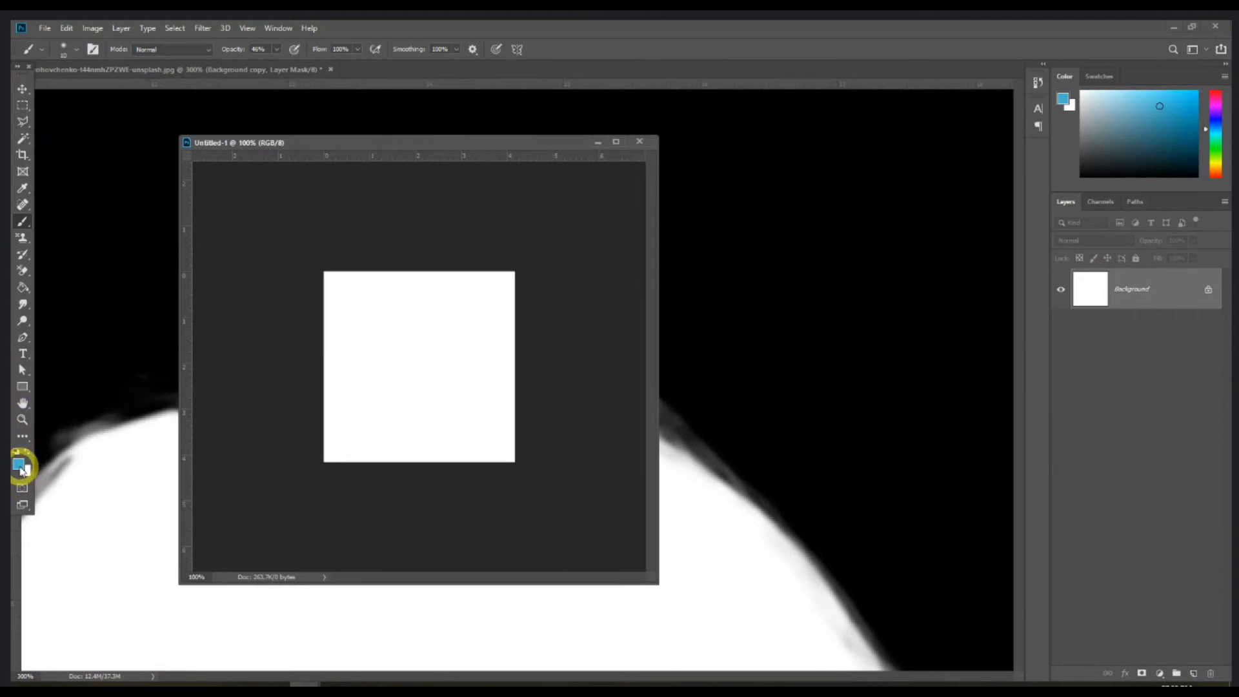
Paint test strokes in blue on the blank document at 46% and at 100% brush opacity
drag(362, 302, 407, 385)
click(277, 49)
drag(276, 67, 317, 73)
drag(408, 308, 433, 368)
drag(372, 440, 419, 378)
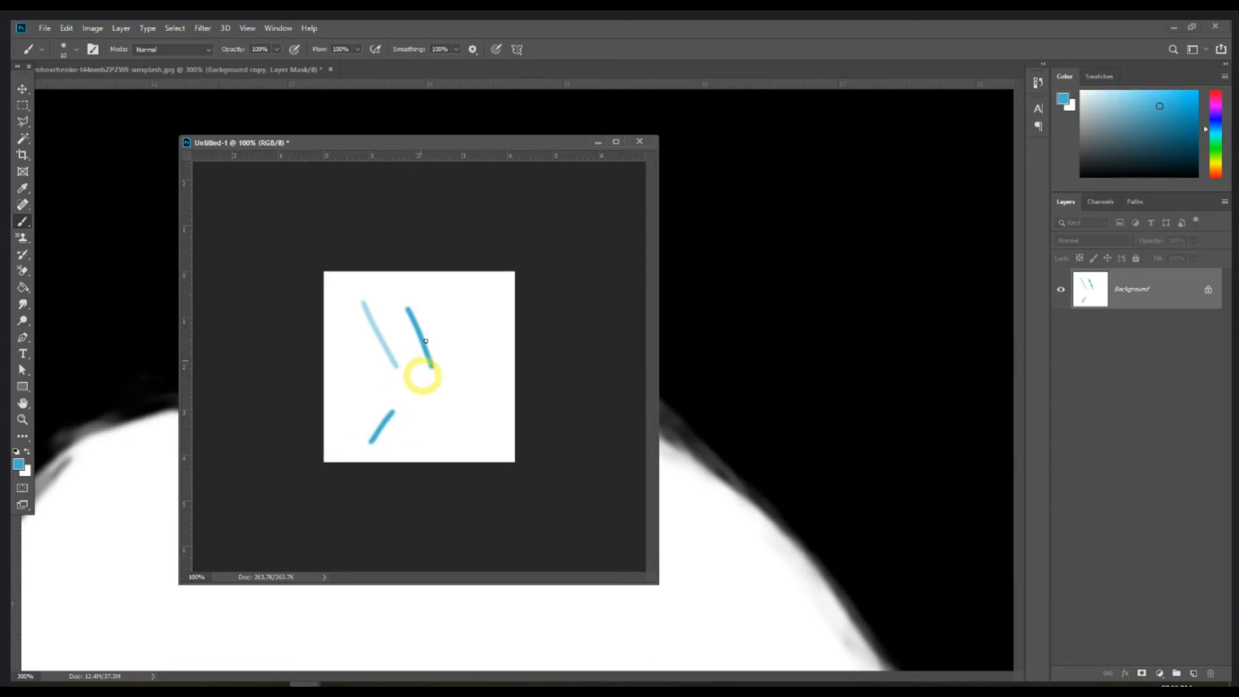
Set the brush Smoothing to 0%, test it with zigzag strokes, and close the test document without saving
click(456, 49)
drag(457, 64, 398, 63)
mouse_move(450, 316)
mouse_down()
mouse_move(460, 410)
mouse_move(378, 383)
mouse_move(457, 448)
mouse_move(474, 359)
mouse_move(492, 431)
mouse_up()
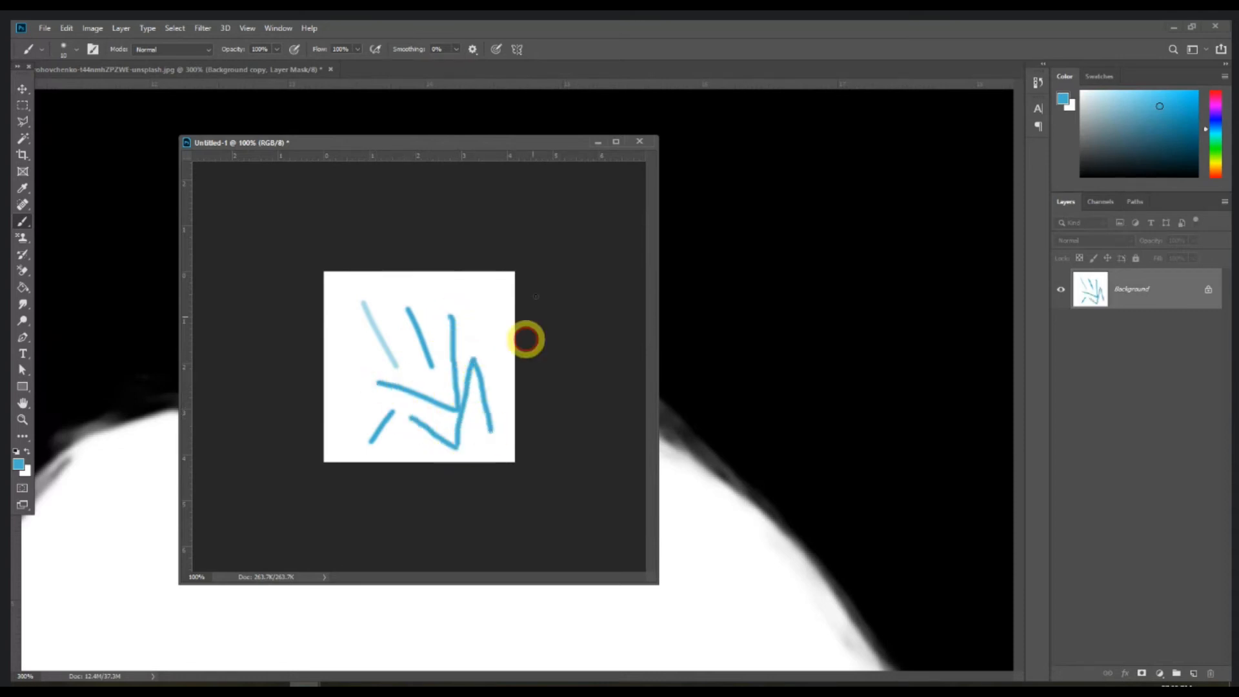
click(639, 141)
click(616, 271)
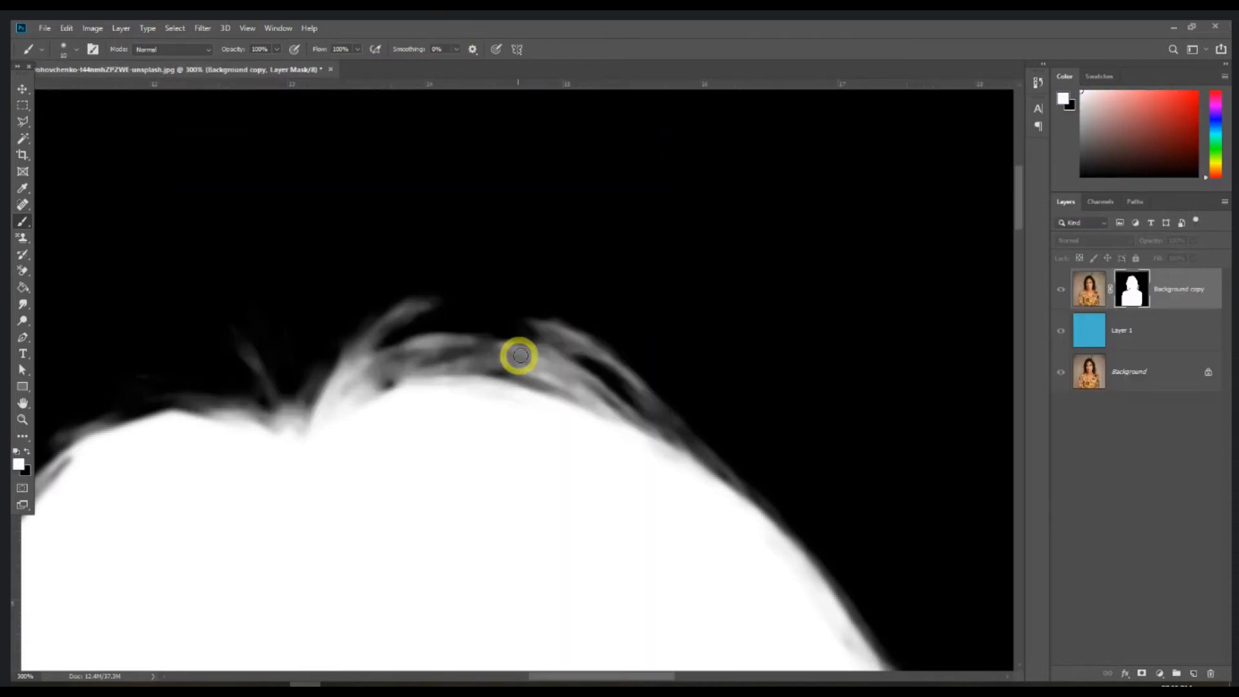
Connect the broken stray hair above the crown by painting white in the layer mask at 42% brush opacity, and check it in the image
alt+click(1134, 292)
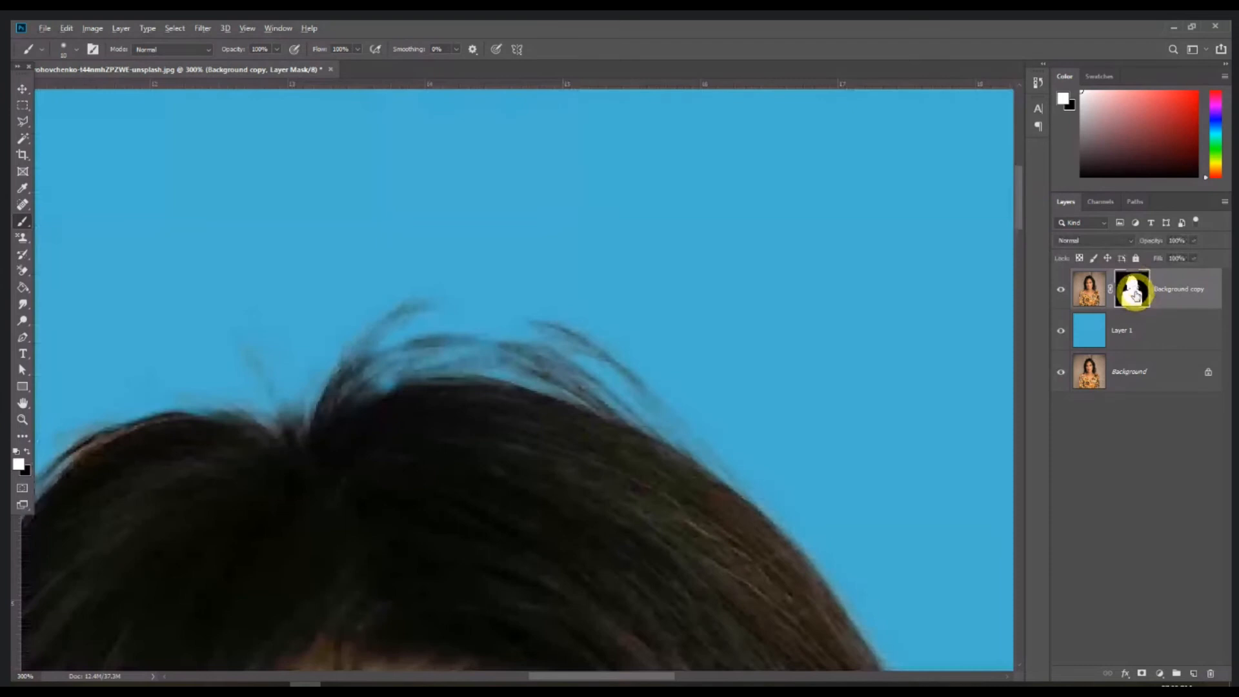
alt+click(1136, 295)
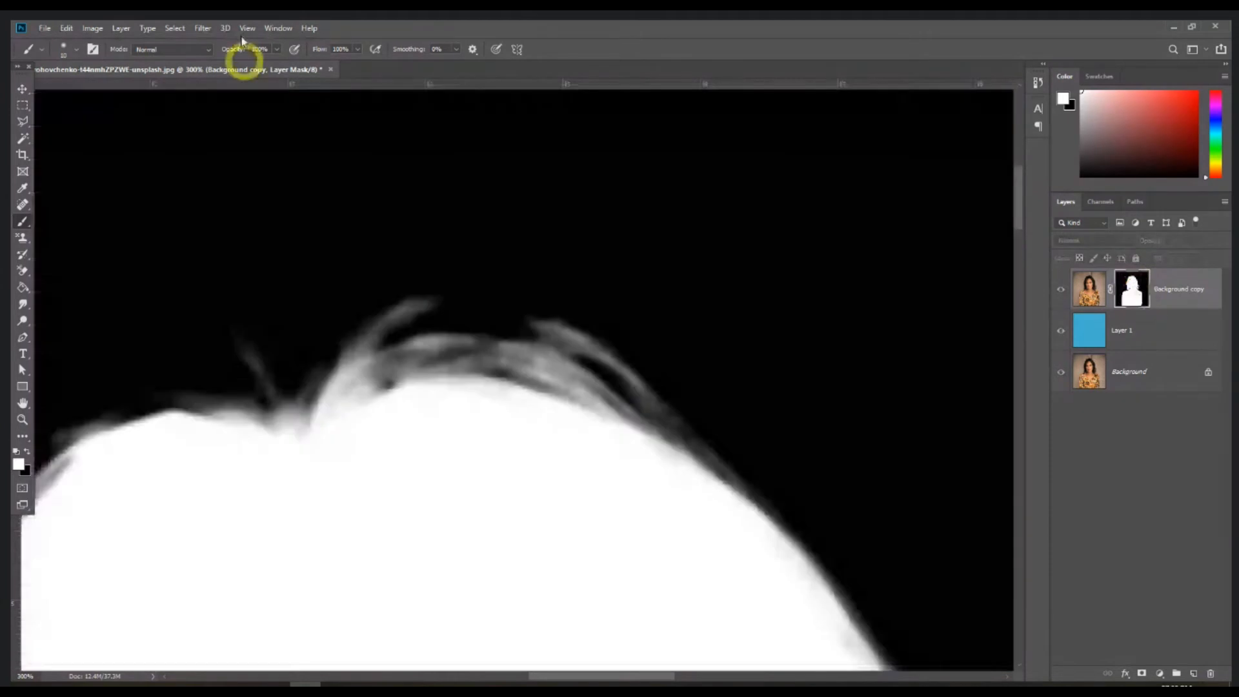
click(276, 49)
drag(276, 61, 243, 70)
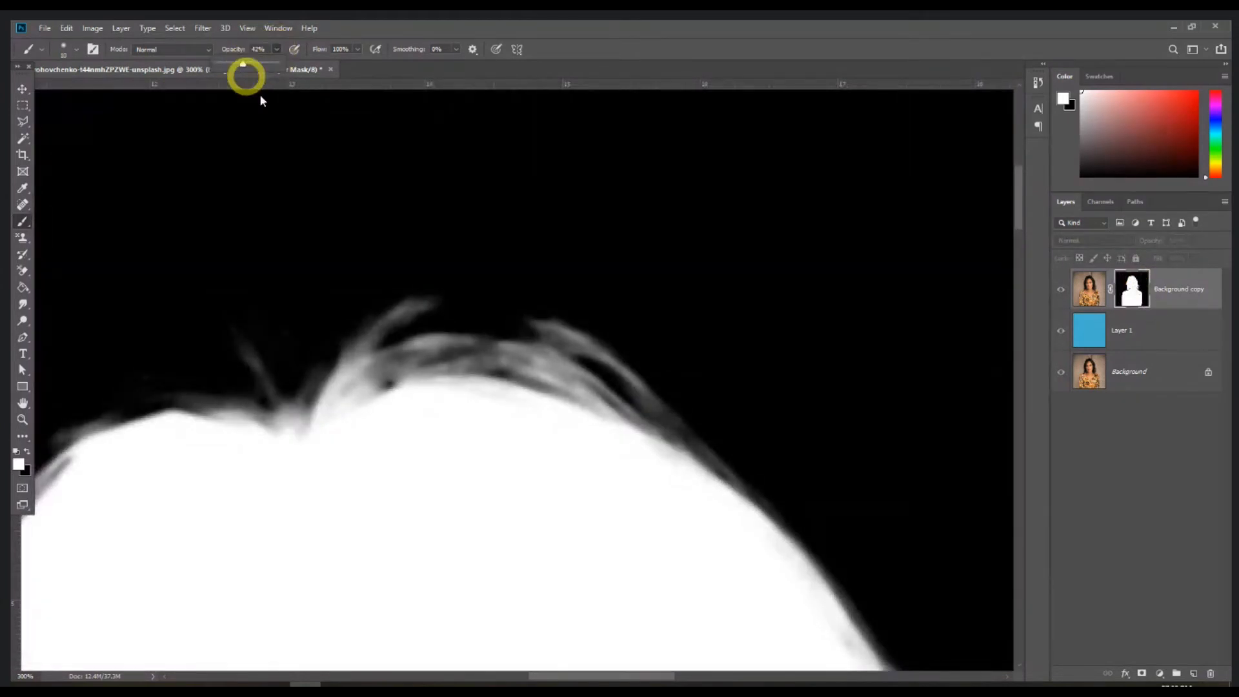
click(356, 358)
mouse_move(388, 323)
mouse_down()
mouse_move(476, 308)
mouse_move(556, 337)
mouse_up()
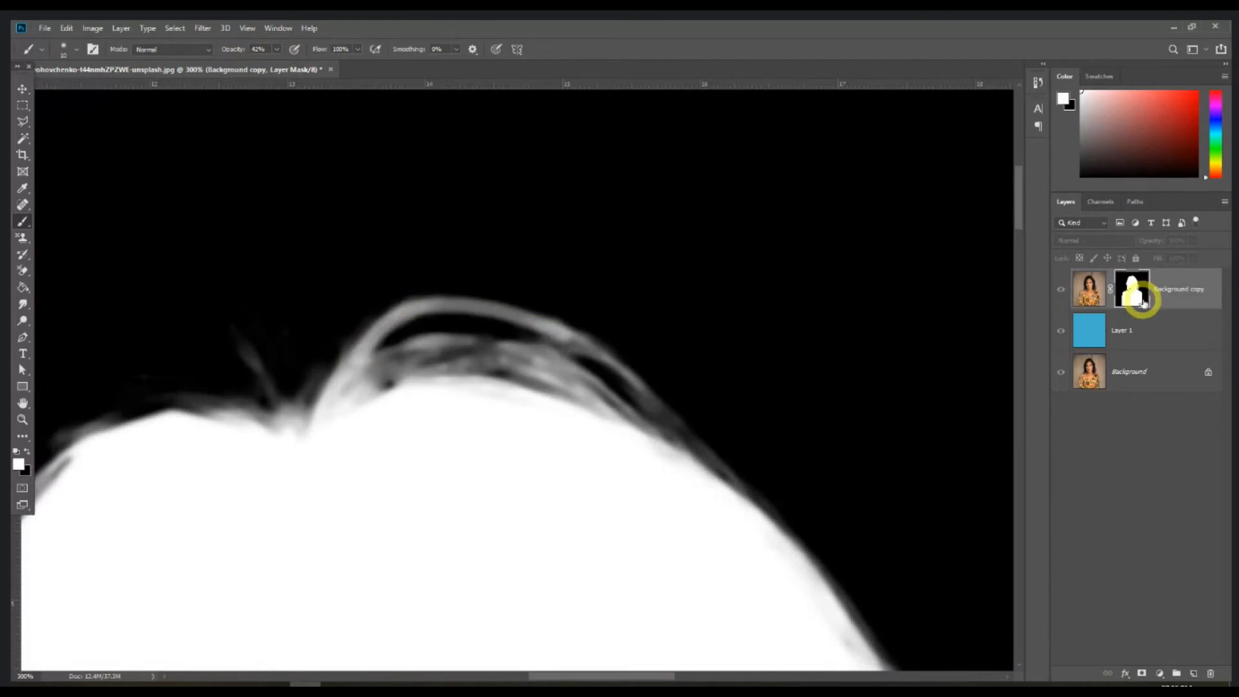
alt+click(1134, 295)
alt+click(1135, 295)
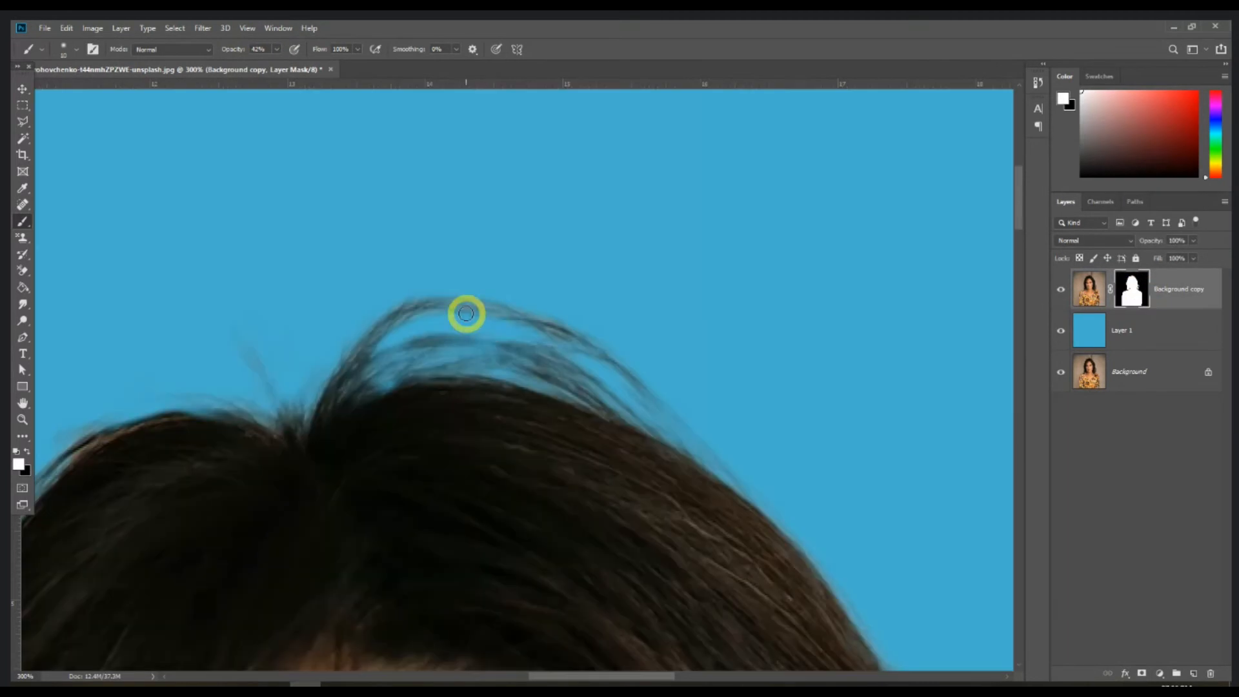
Paint white at 27% opacity with a larger brush in the layer mask over the fine wisps beside the parting, and return to the image
alt+click(1128, 298)
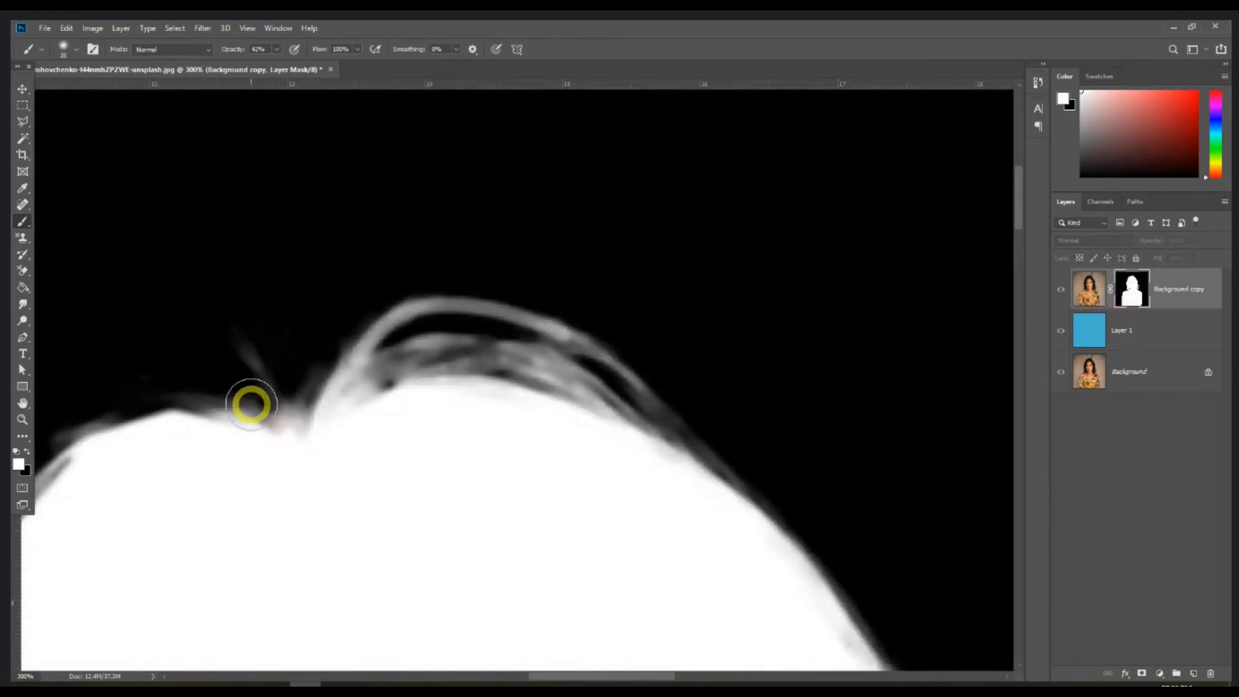
drag(236, 51, 233, 51)
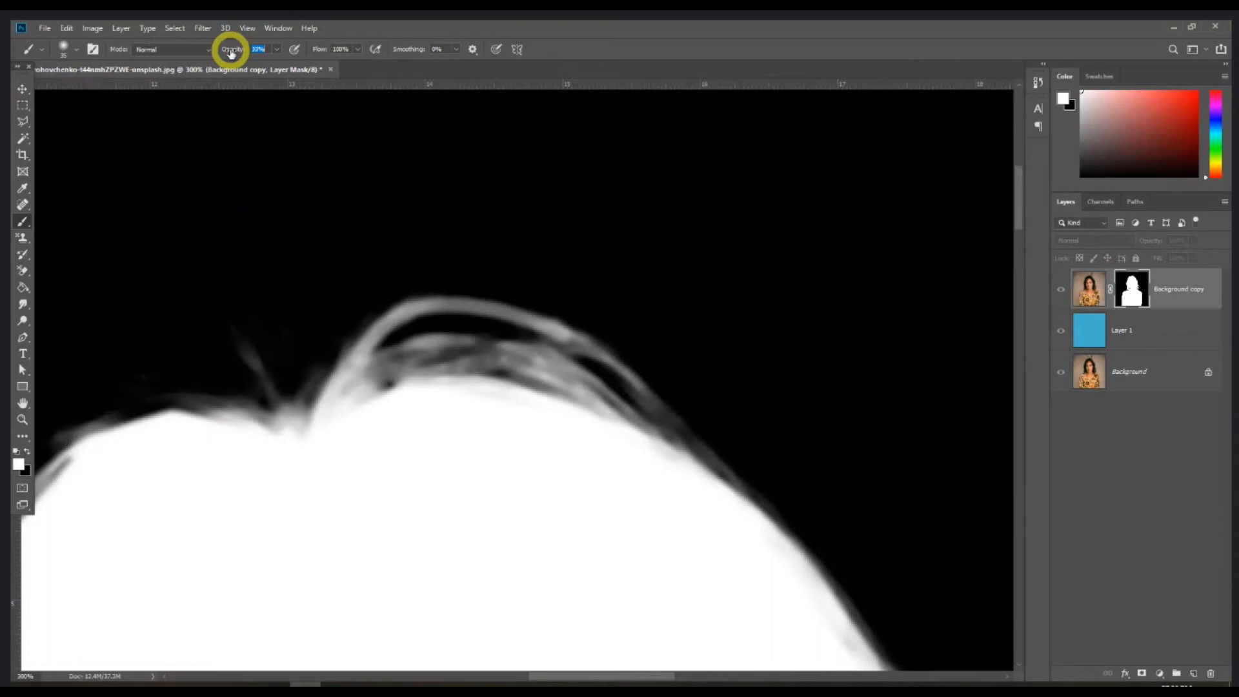
mouse_move(239, 413)
mouse_down()
mouse_move(234, 379)
mouse_move(286, 413)
mouse_move(287, 396)
mouse_move(213, 341)
mouse_move(202, 398)
mouse_up()
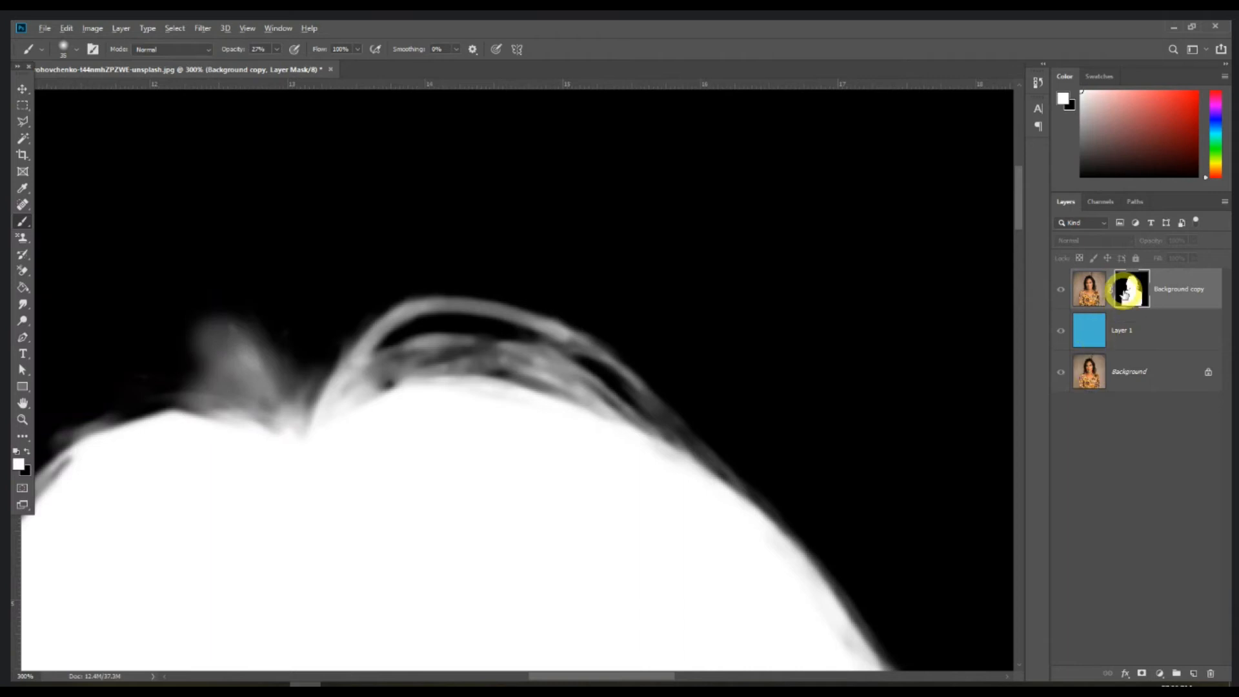
alt+click(1126, 296)
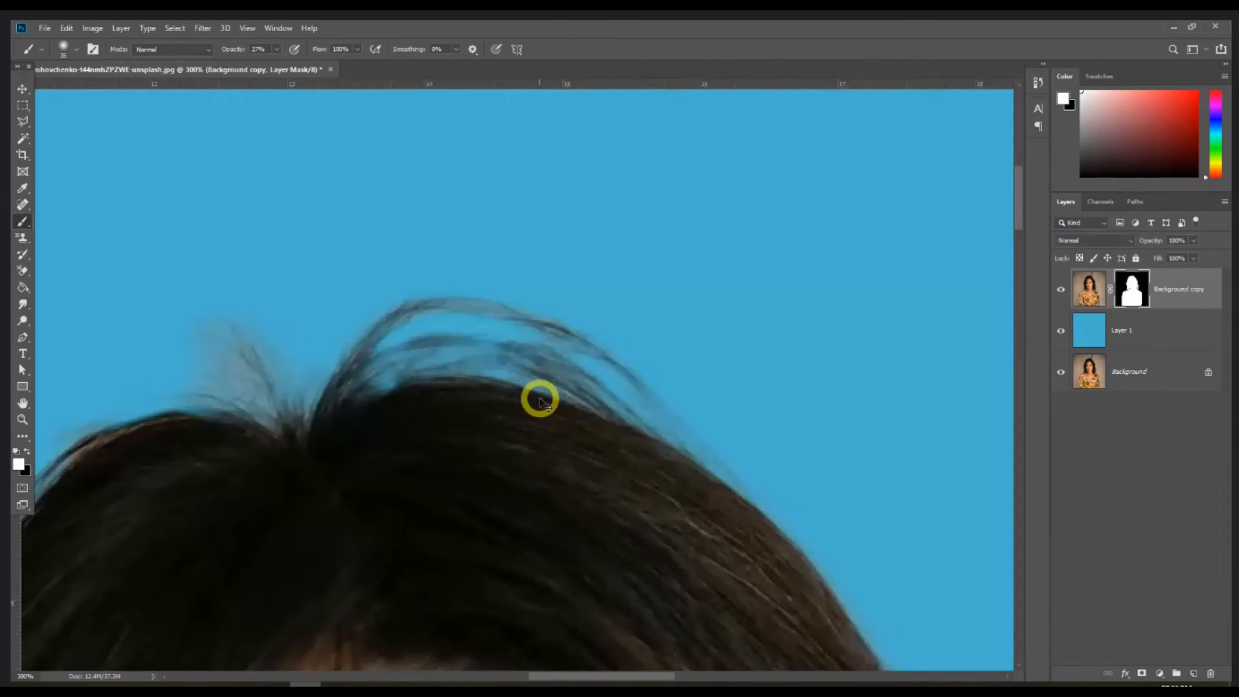
Save the document as a Photoshop file named Sample02 in the Session 3 folder, with Maximize Compatibility on
scroll(539, 400, down, 7)
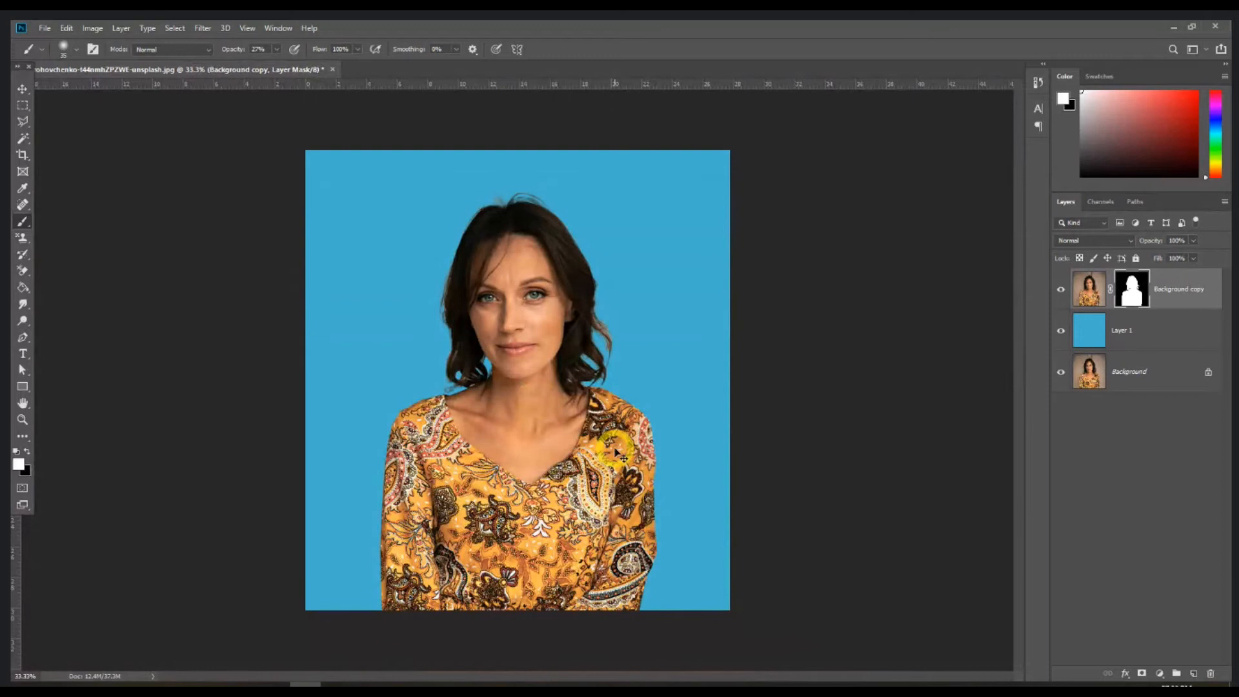
key(ctrl+shift+s)
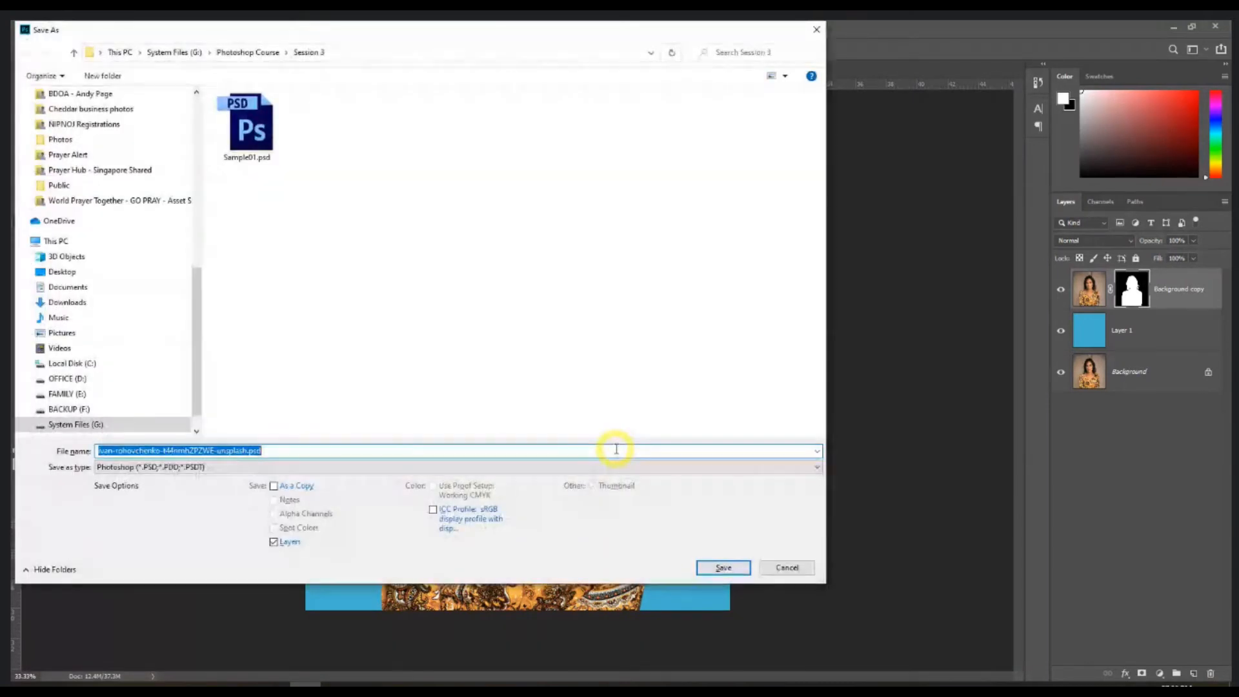
text(Sample02)
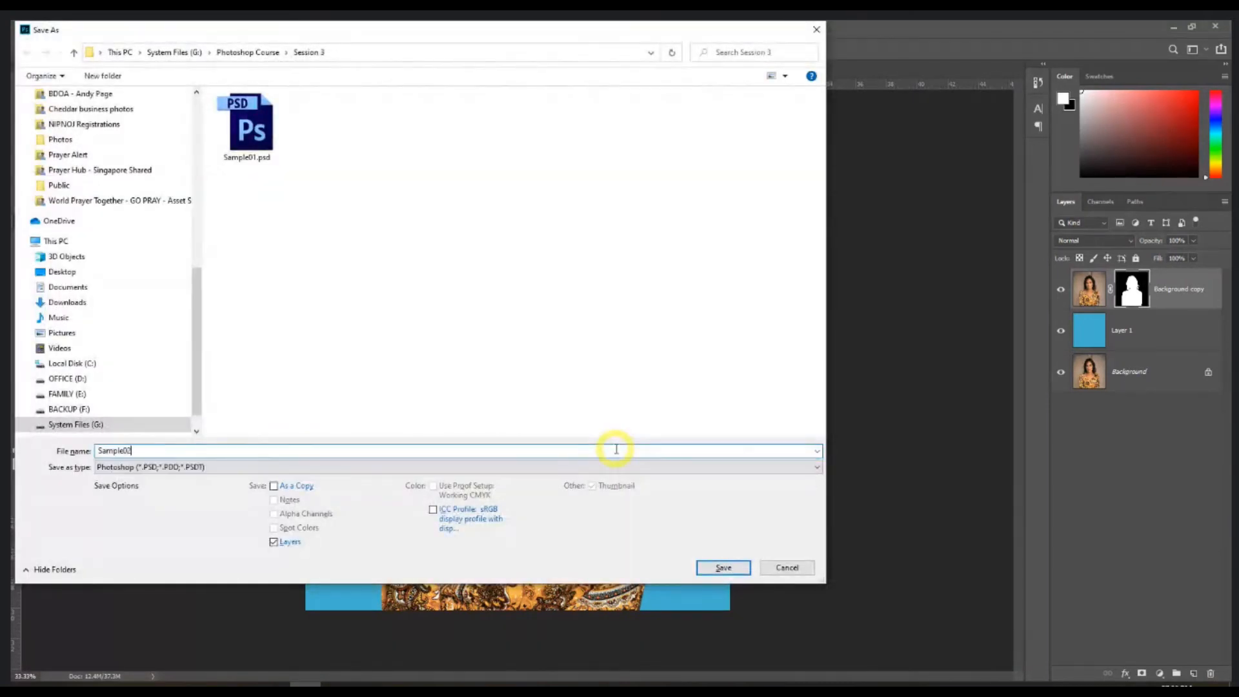
key(Return)
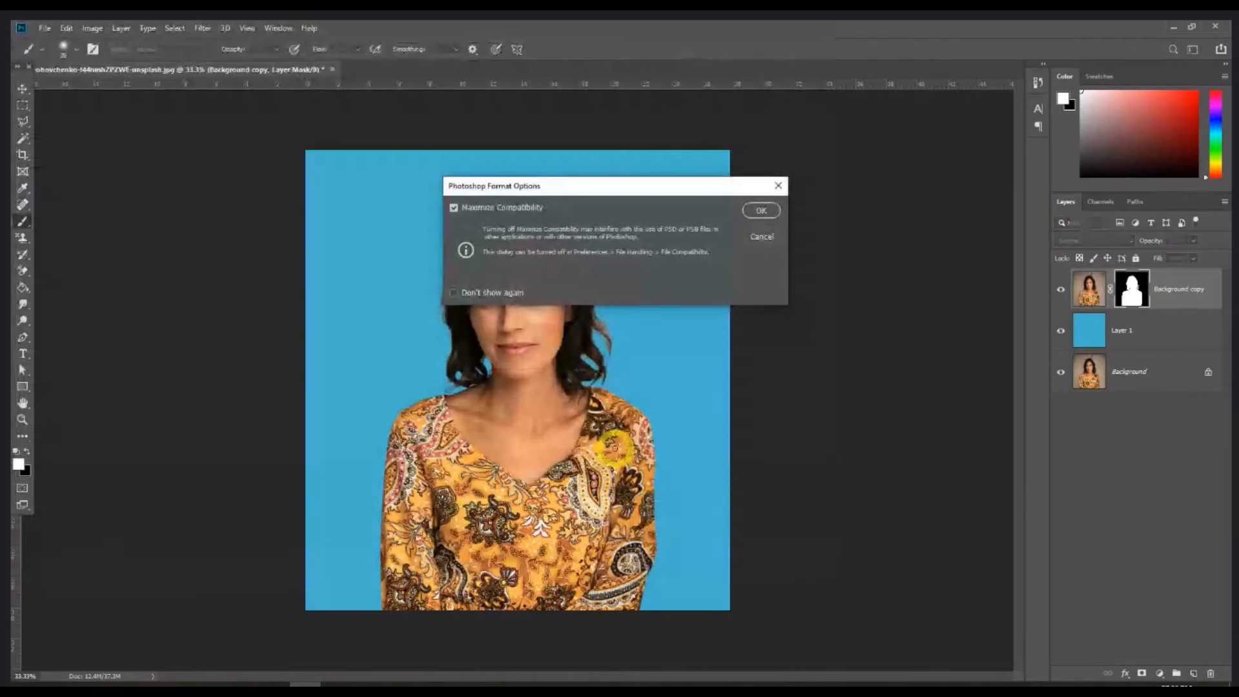
key(Return)
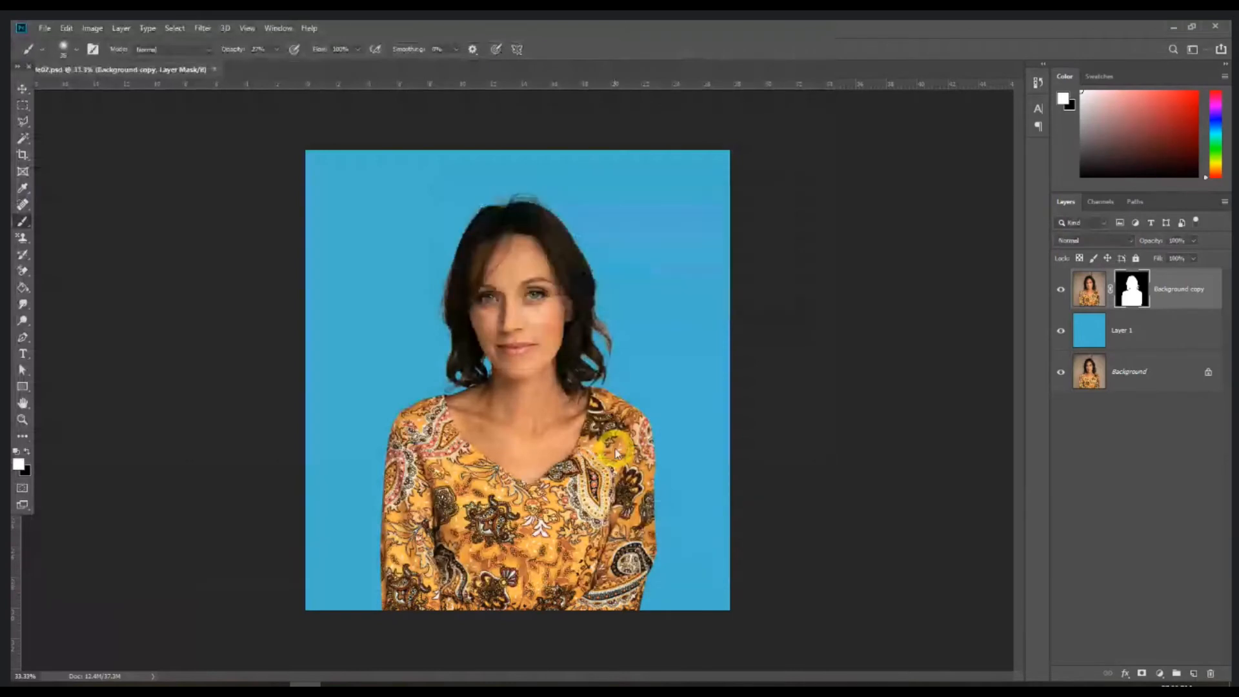
Close the saved document and open the dark portrait photo, second in the Session 3 folder, from File Explorer in Photoshop
click(215, 69)
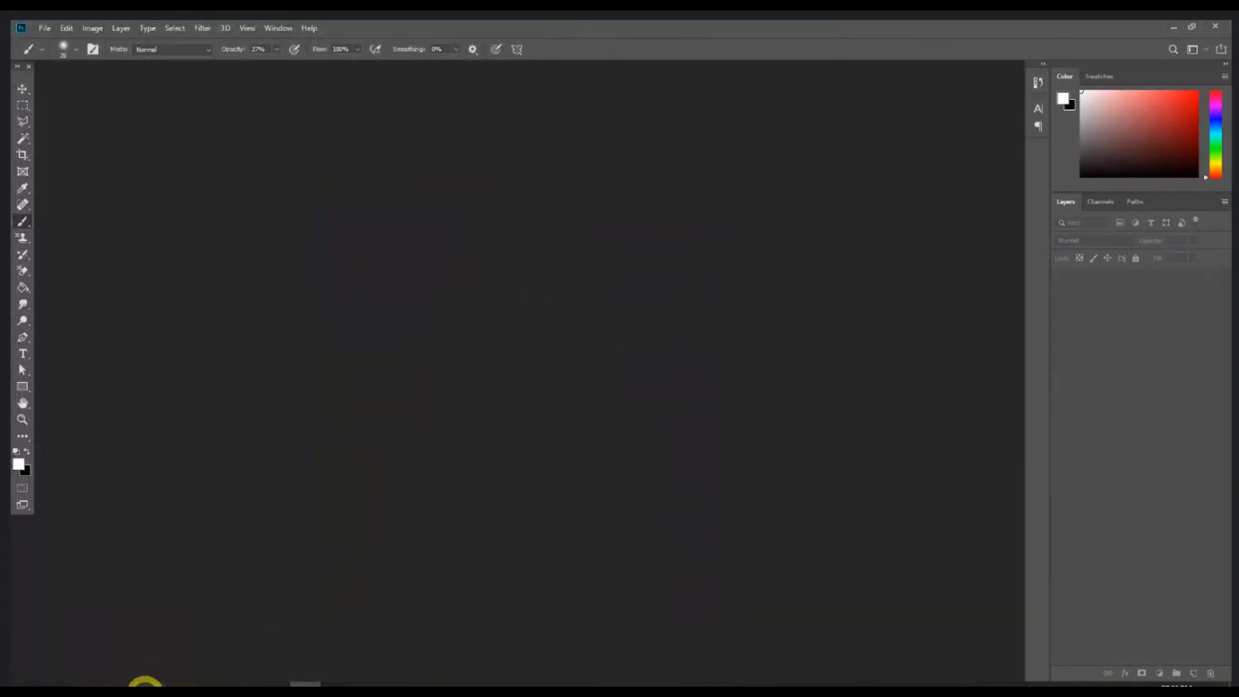
click(146, 688)
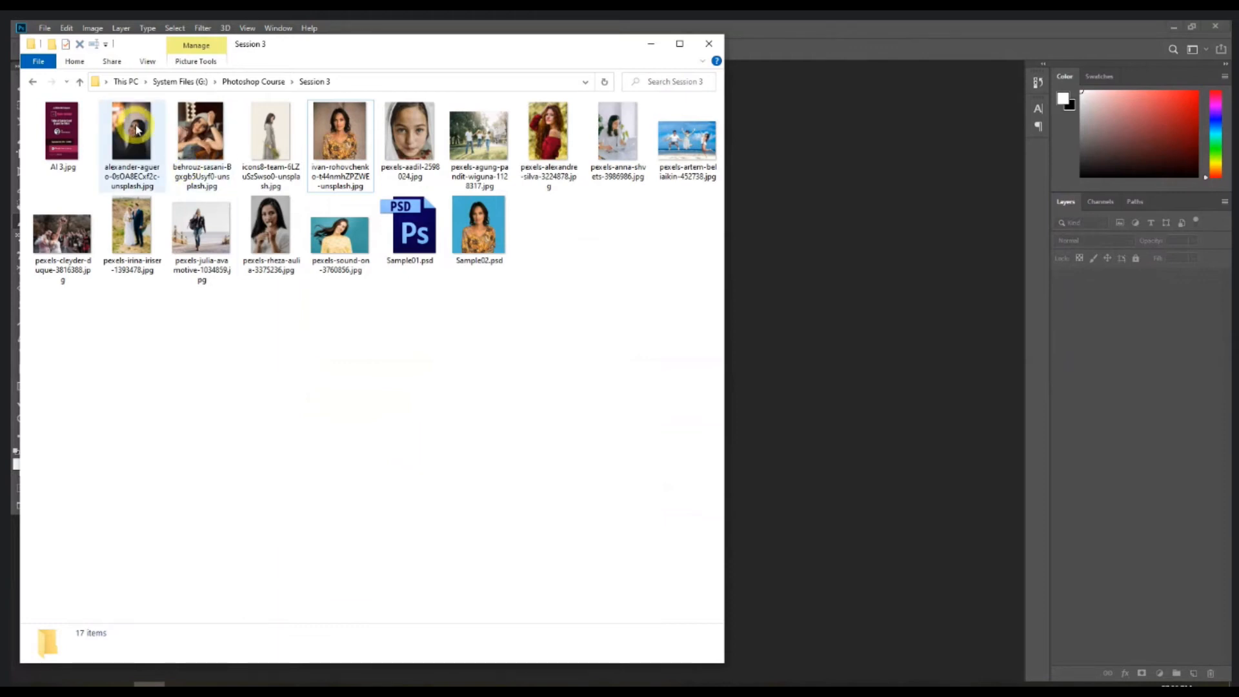
drag(136, 129, 844, 297)
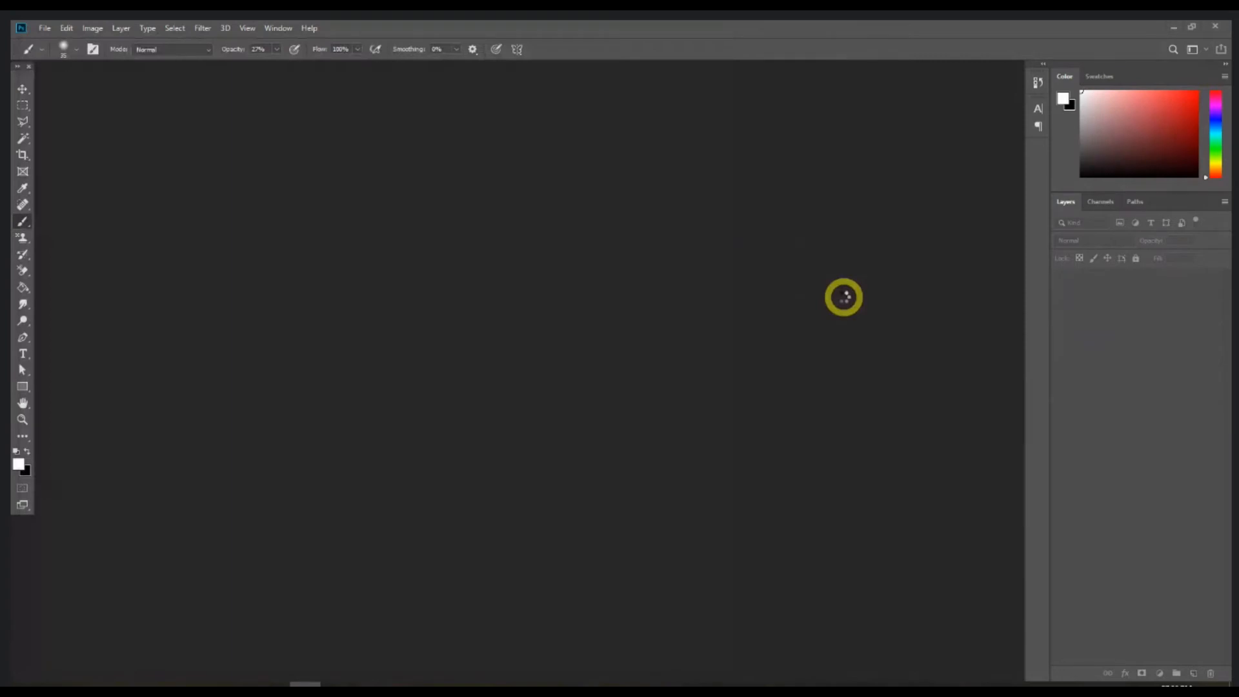
Duplicate the Background layer of the dark portrait photo
scroll(638, 413, up, 6)
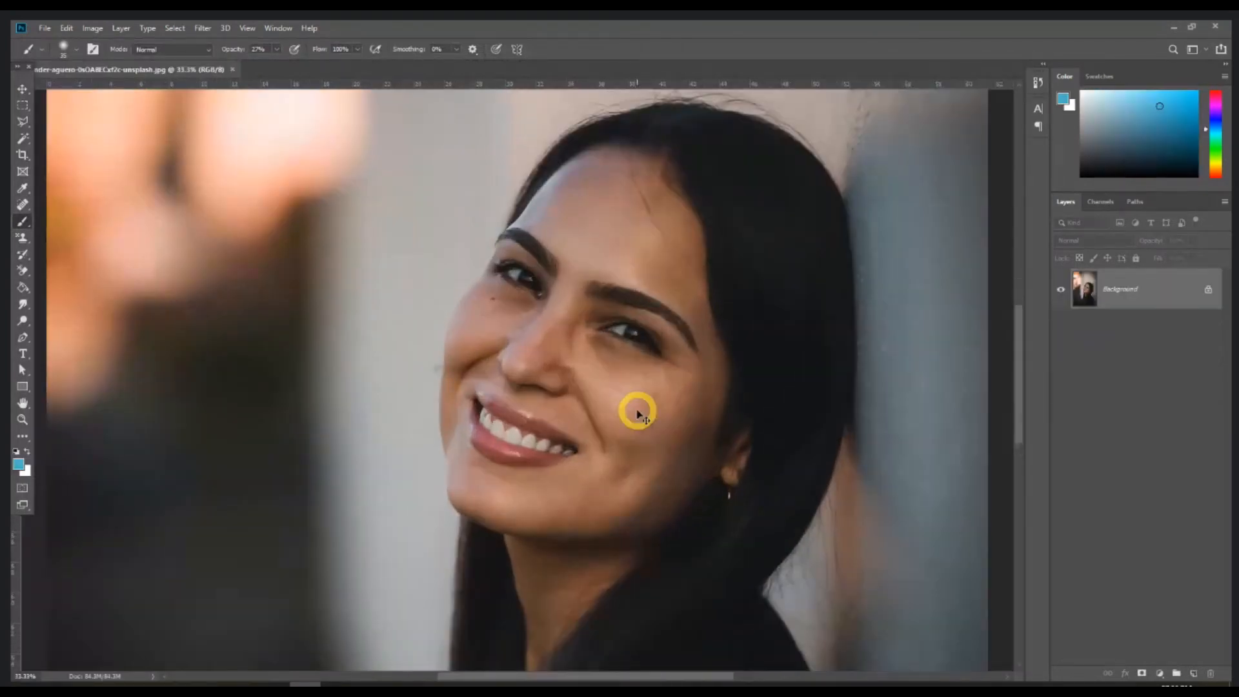
scroll(638, 414, up, 2)
scroll(637, 413, down, 2)
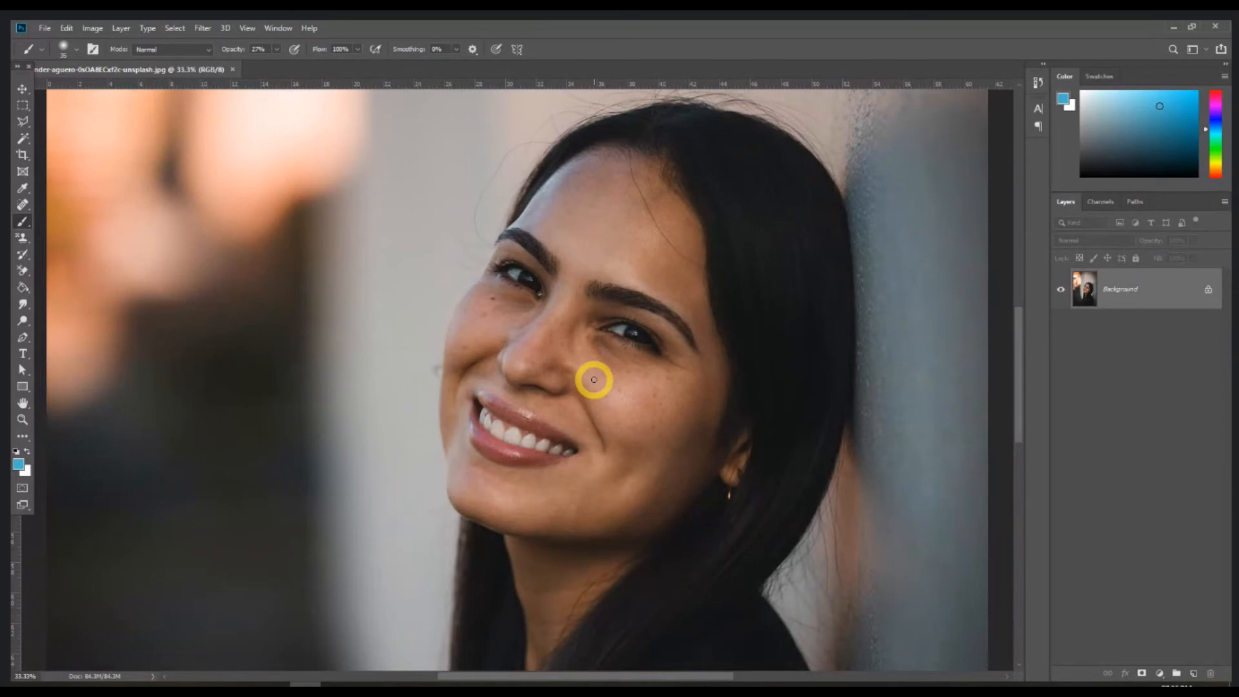
drag(669, 374, 642, 401)
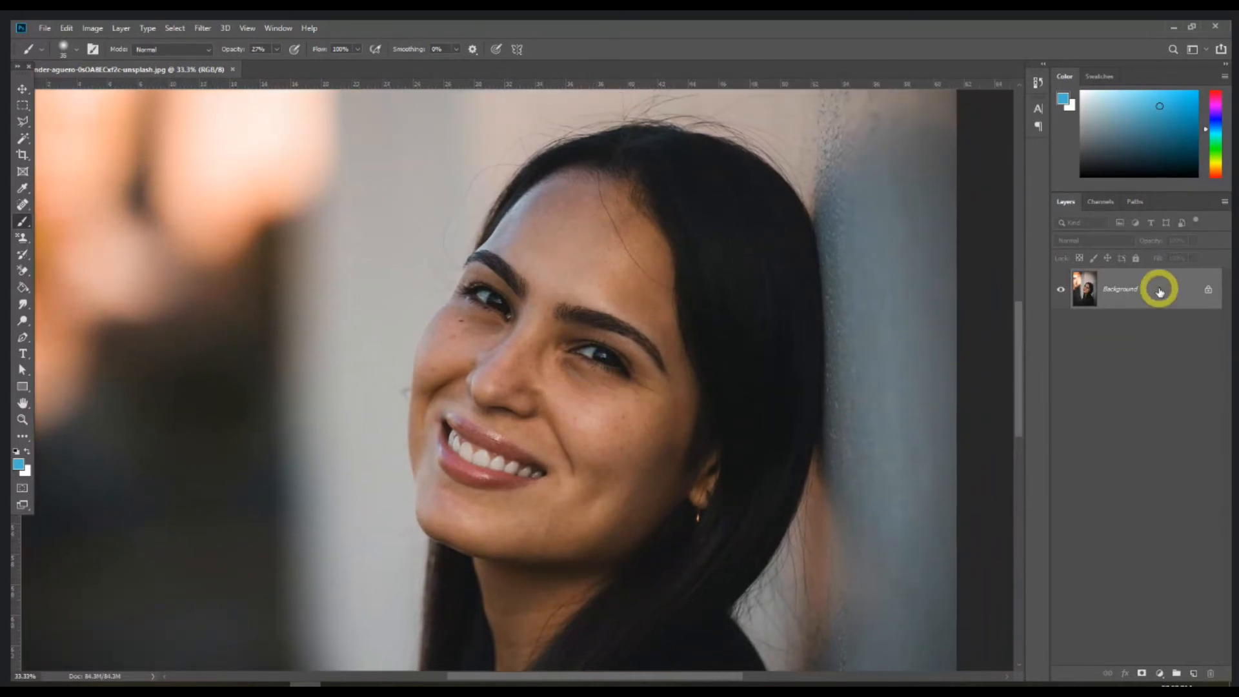
drag(1167, 290, 1197, 678)
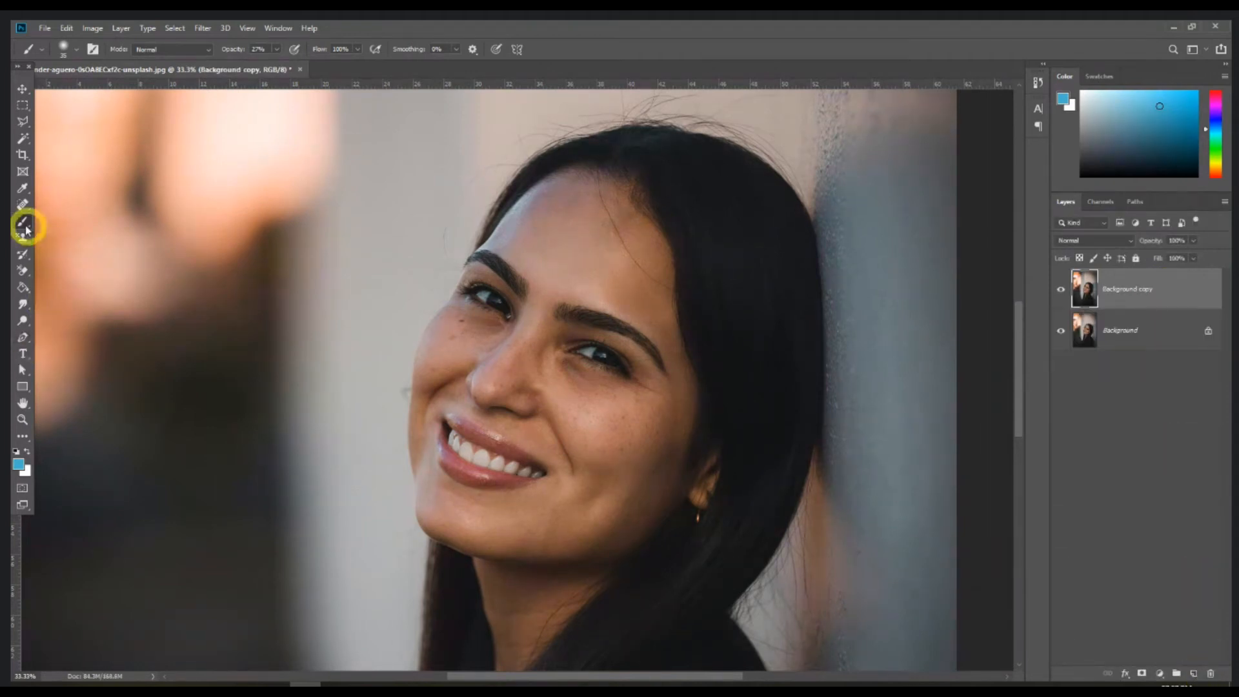
Try brightening the entire portrait copy with a Curves point at input 147 and output 184, and cancel the adjustment
key(ctrl+minus)
key(ctrl+minus)
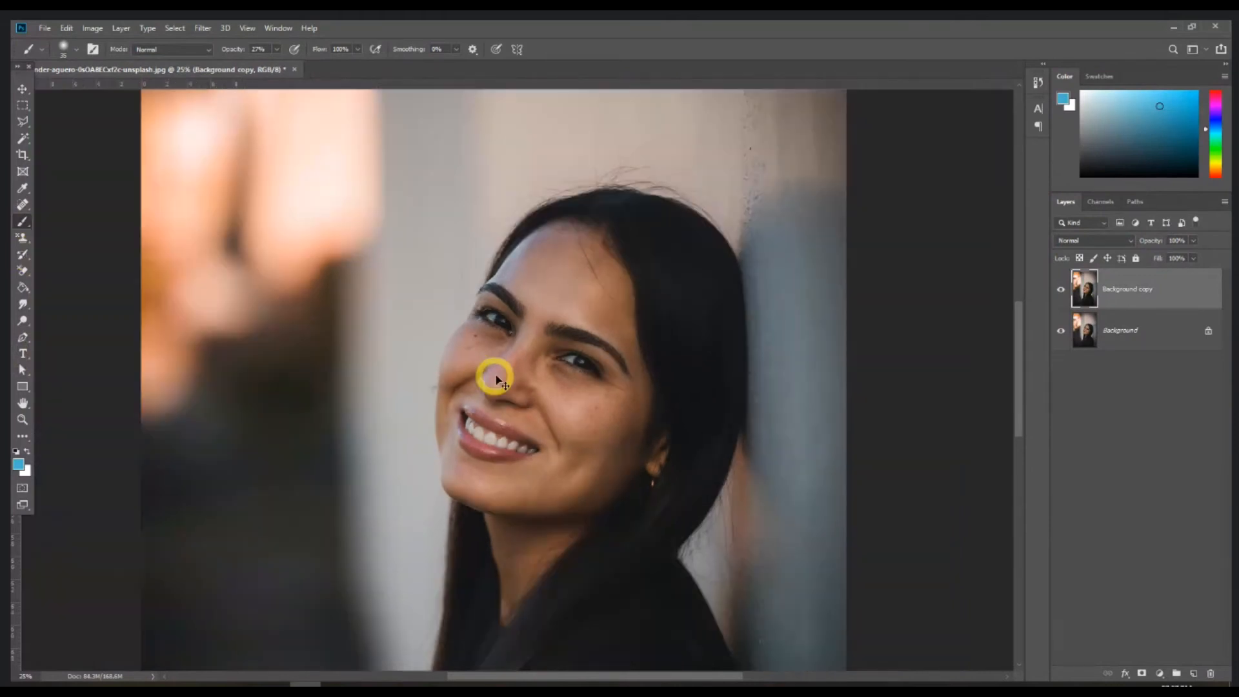
key(ctrl+minus)
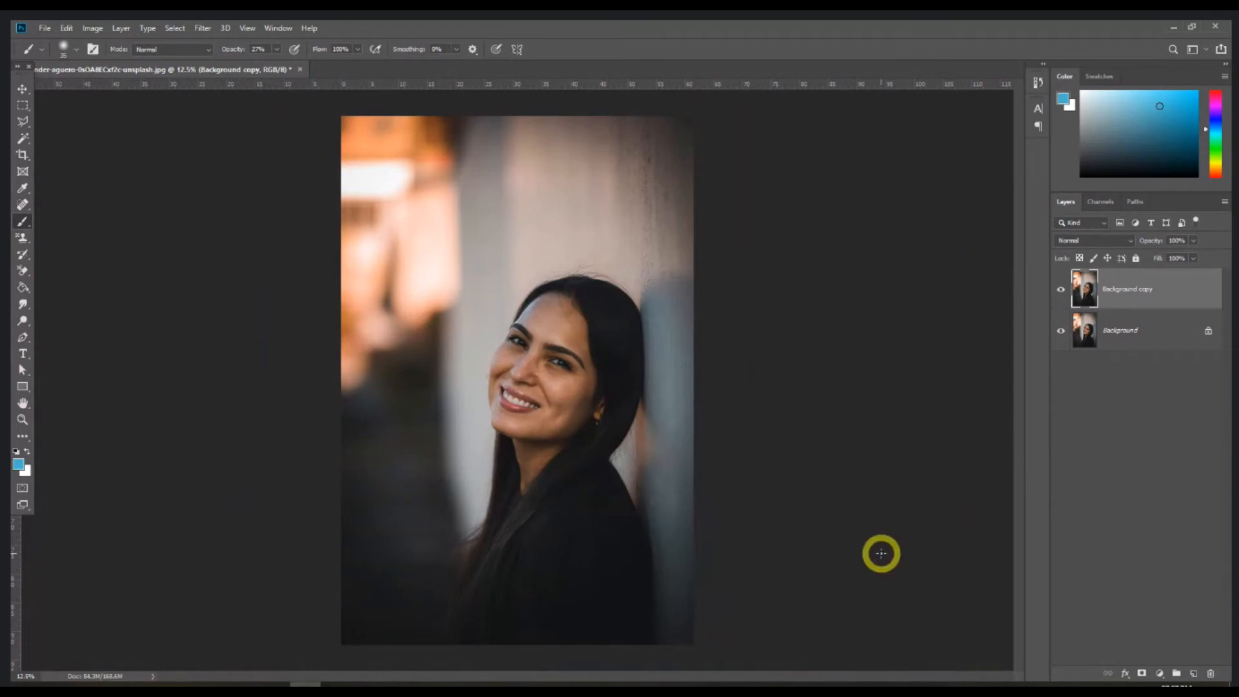
key(ctrl+m)
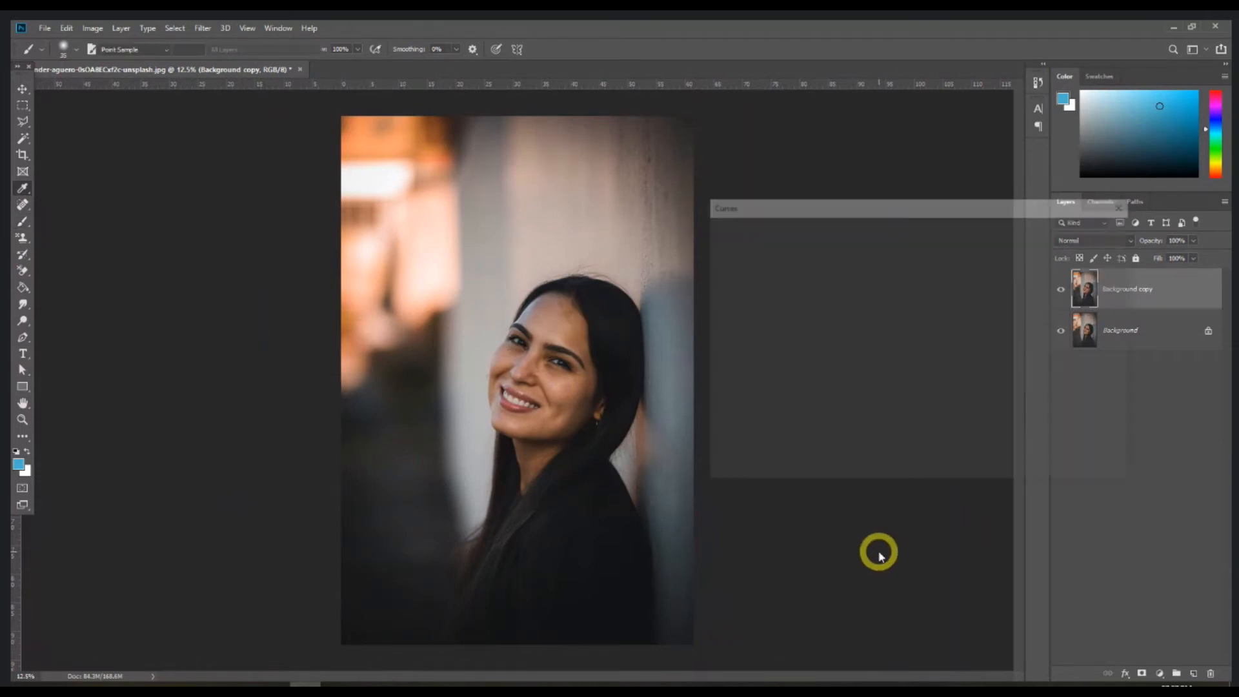
drag(863, 333, 863, 309)
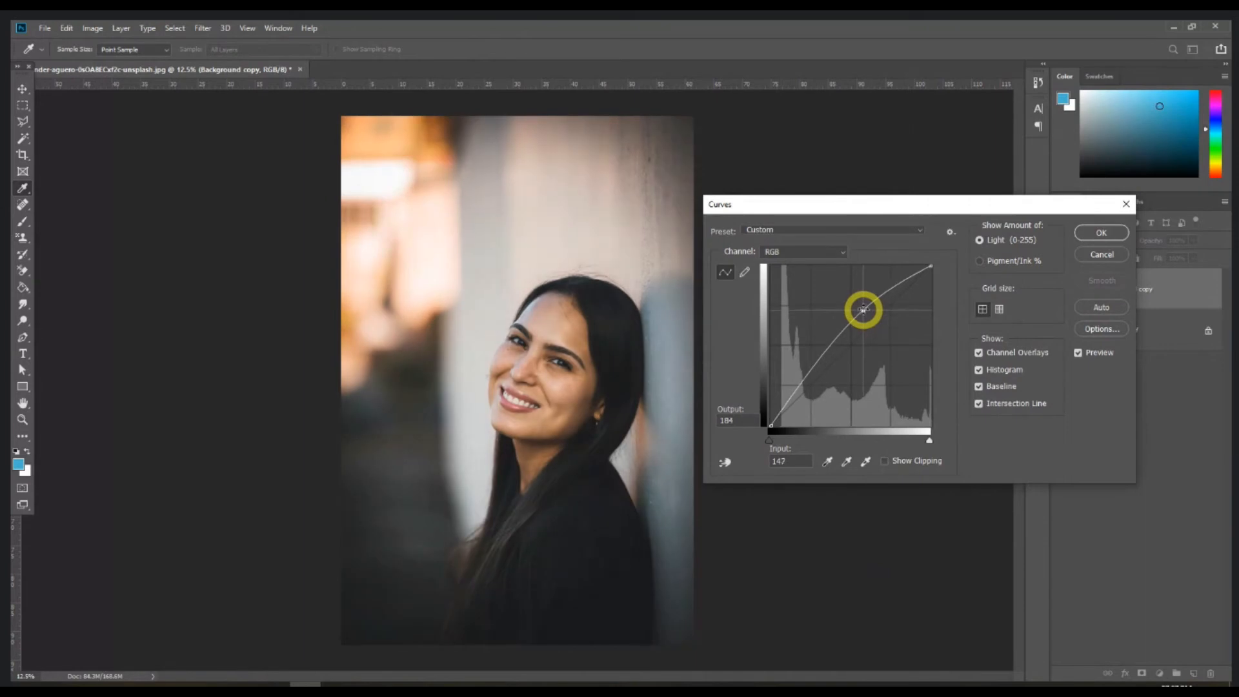
click(1094, 255)
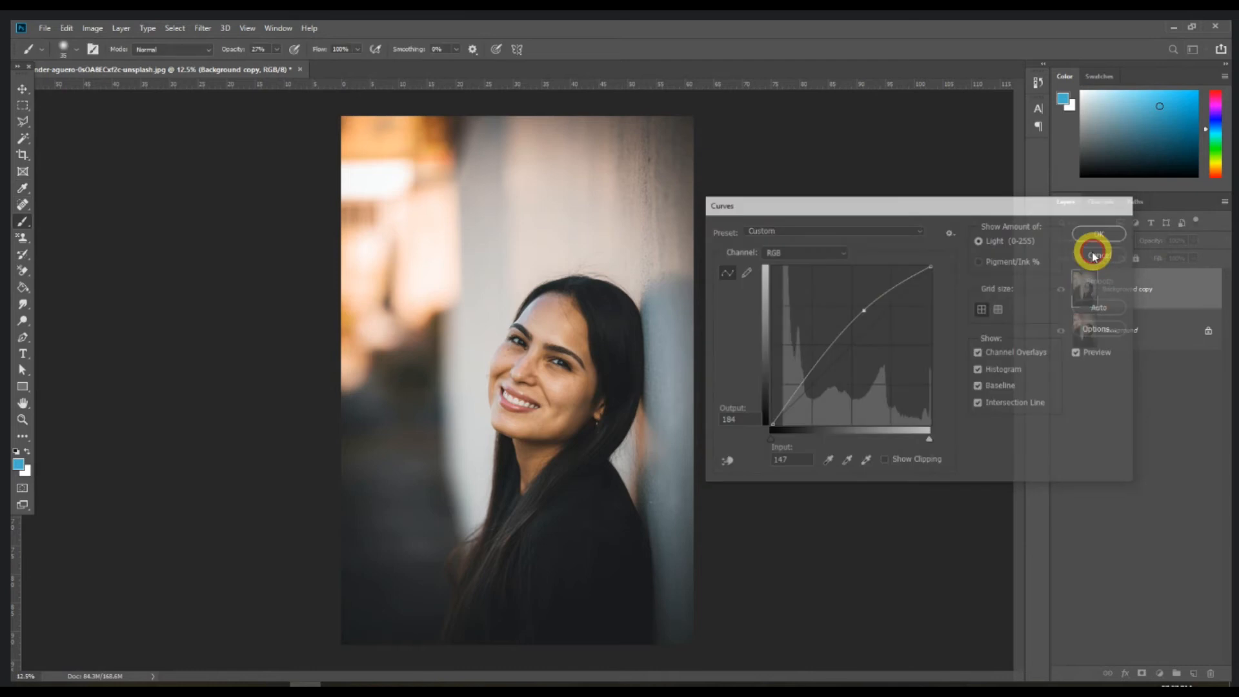
Brighten the woman's face on the copied layer using the Dodge tool on midtones at low exposure with a 400 px brush
key(ctrl+plus)
key(ctrl+plus)
key(ctrl+plus)
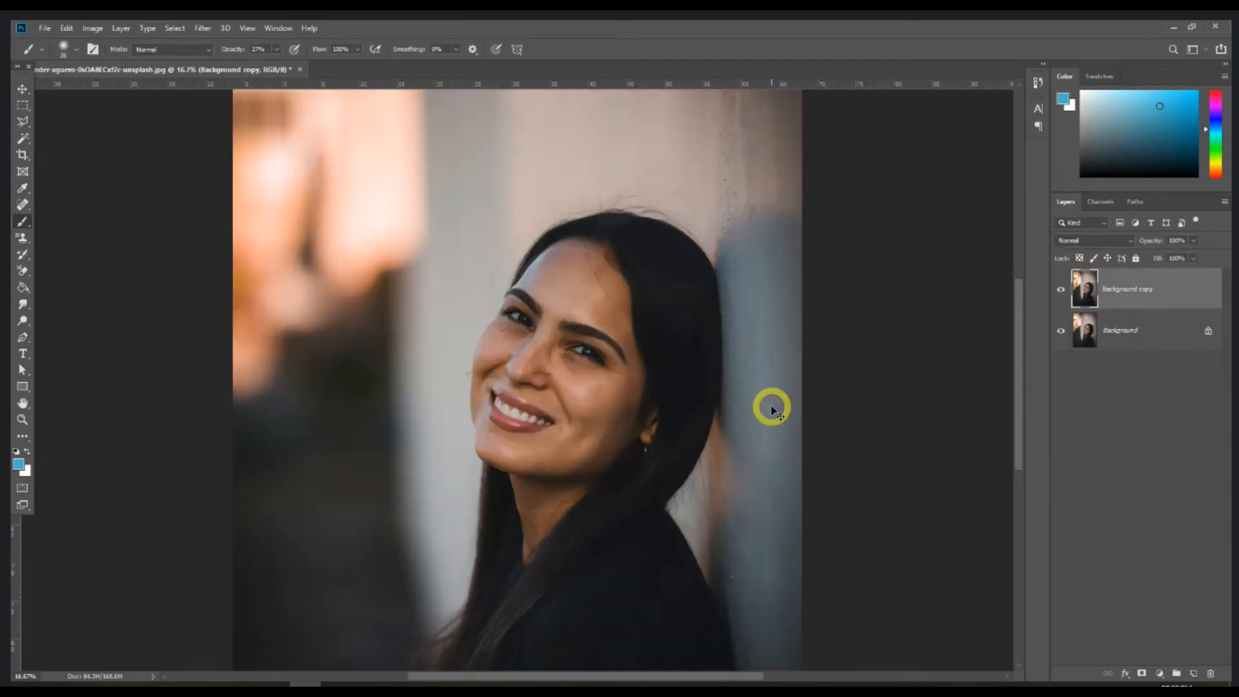
key(ctrl+plus)
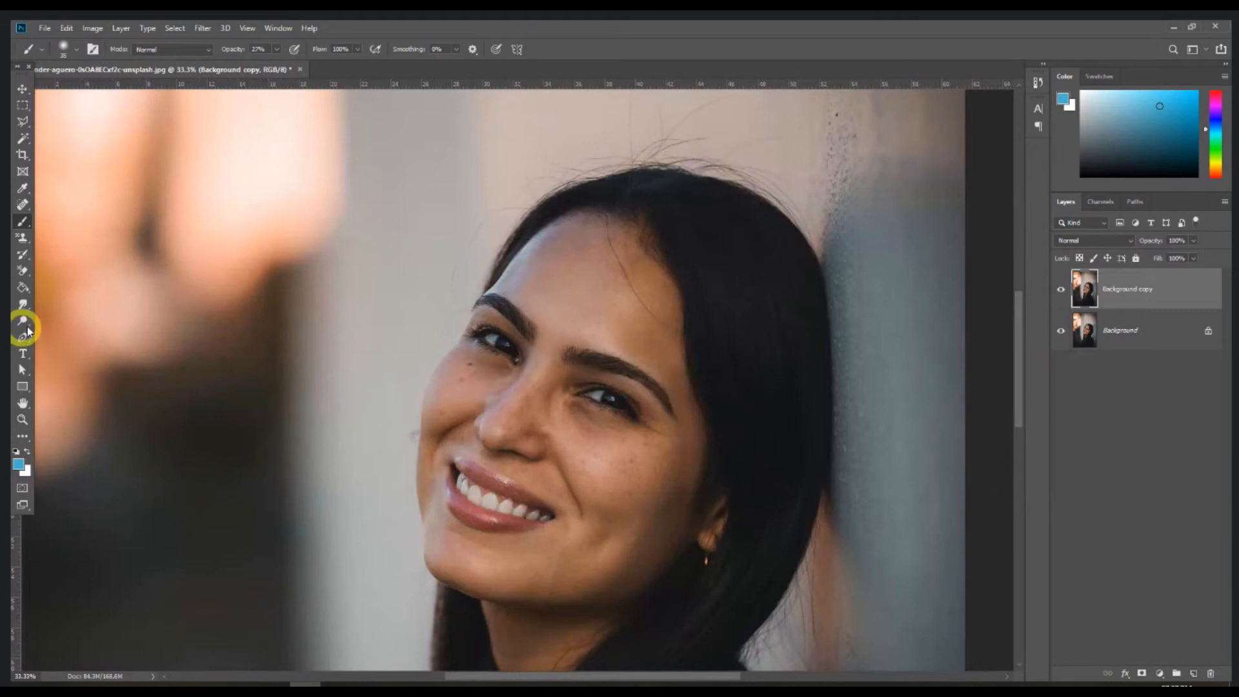
drag(27, 328, 86, 324)
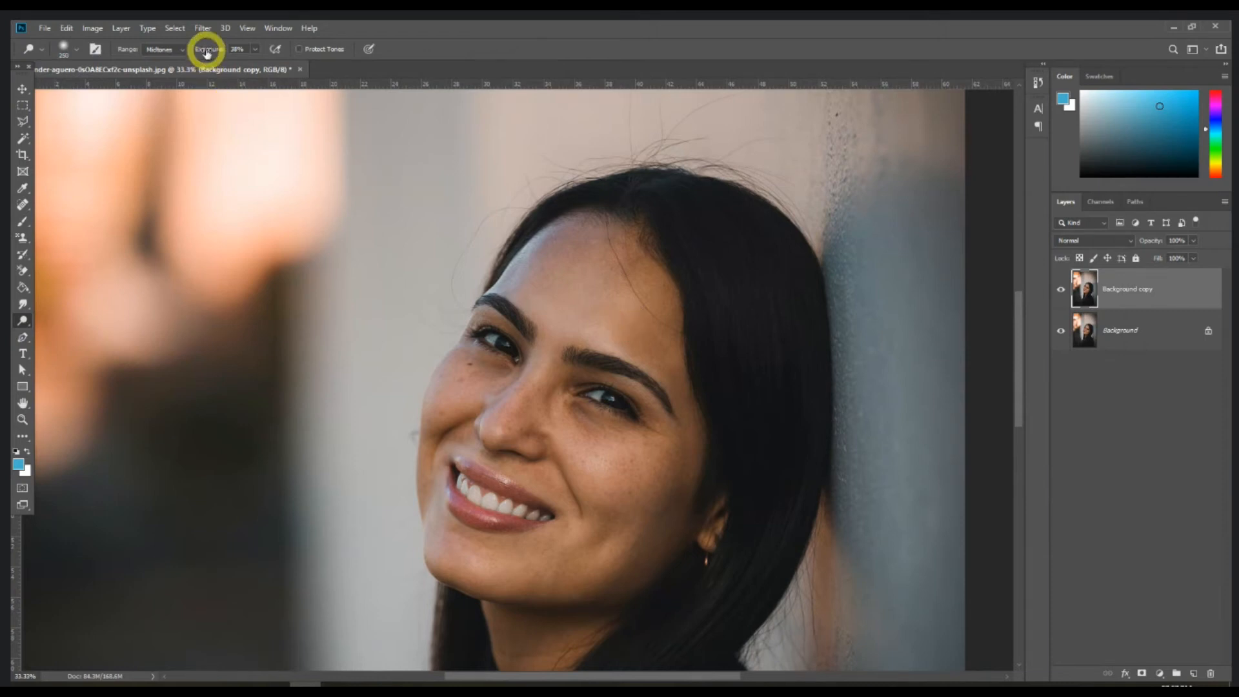
drag(257, 67, 288, 71)
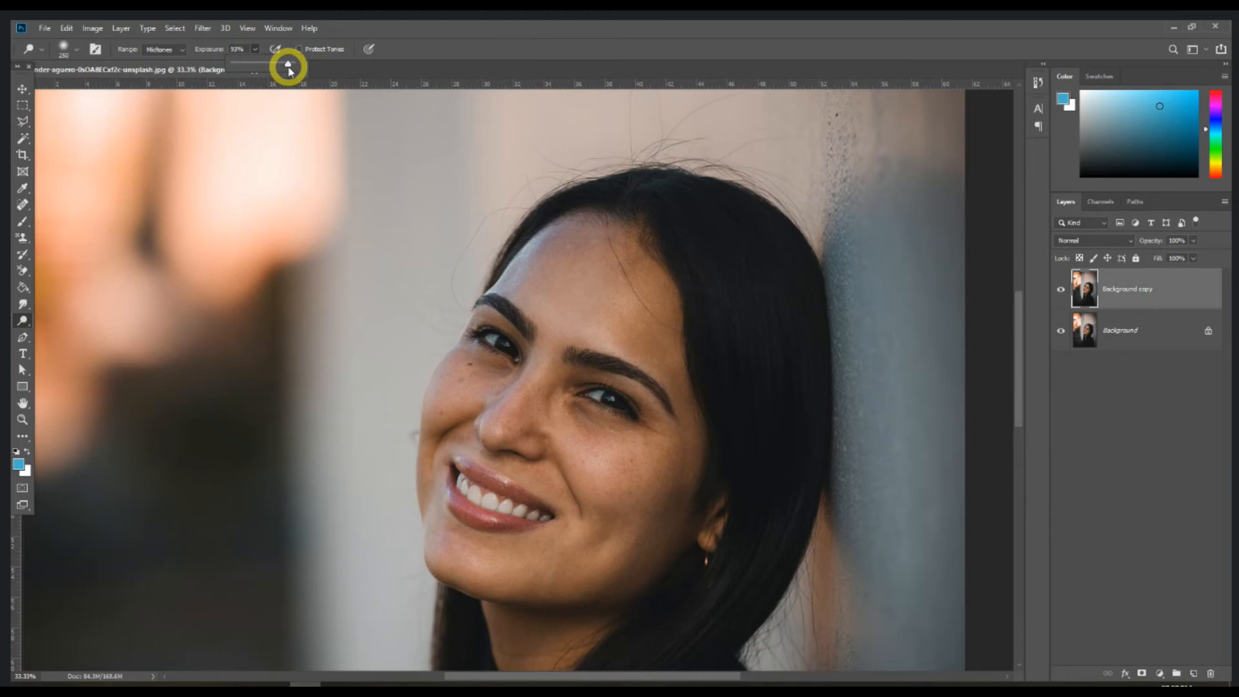
drag(289, 71, 243, 70)
mouse_move(513, 293)
mouse_down()
mouse_move(543, 251)
mouse_move(591, 247)
mouse_move(639, 268)
mouse_move(561, 265)
mouse_move(633, 320)
mouse_move(565, 284)
mouse_move(526, 284)
mouse_move(670, 369)
mouse_move(637, 272)
mouse_move(685, 466)
mouse_move(678, 457)
mouse_move(672, 488)
mouse_move(664, 467)
mouse_move(568, 427)
mouse_move(606, 457)
mouse_move(670, 468)
mouse_move(668, 447)
mouse_move(524, 406)
mouse_move(555, 344)
mouse_move(509, 402)
mouse_move(491, 382)
mouse_move(497, 397)
mouse_move(436, 429)
mouse_move(565, 493)
mouse_move(555, 442)
mouse_move(636, 495)
mouse_move(568, 559)
mouse_move(655, 497)
mouse_move(575, 520)
mouse_move(526, 498)
mouse_up()
key(bracketright)
key(bracketright)
key(bracketright)
key(bracketleft)
mouse_move(520, 369)
mouse_down()
mouse_move(634, 411)
mouse_move(677, 471)
mouse_move(668, 433)
mouse_move(610, 369)
mouse_move(579, 357)
mouse_move(665, 314)
mouse_move(635, 320)
mouse_move(711, 239)
mouse_move(715, 205)
mouse_move(773, 404)
mouse_move(737, 482)
mouse_move(693, 523)
mouse_move(550, 533)
mouse_up()
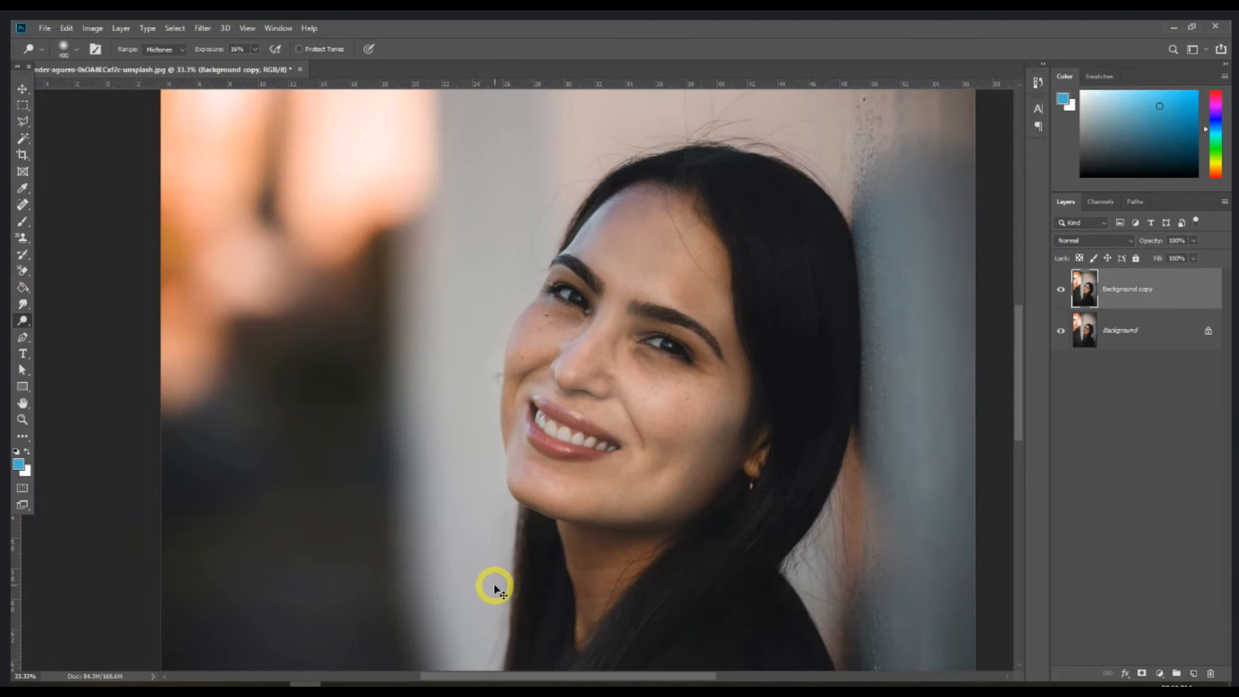
Compare the dodged layer with the original by toggling its visibility, and replace it with a fresh copy of Background
key(ctrl+0)
click(1060, 290)
click(1060, 292)
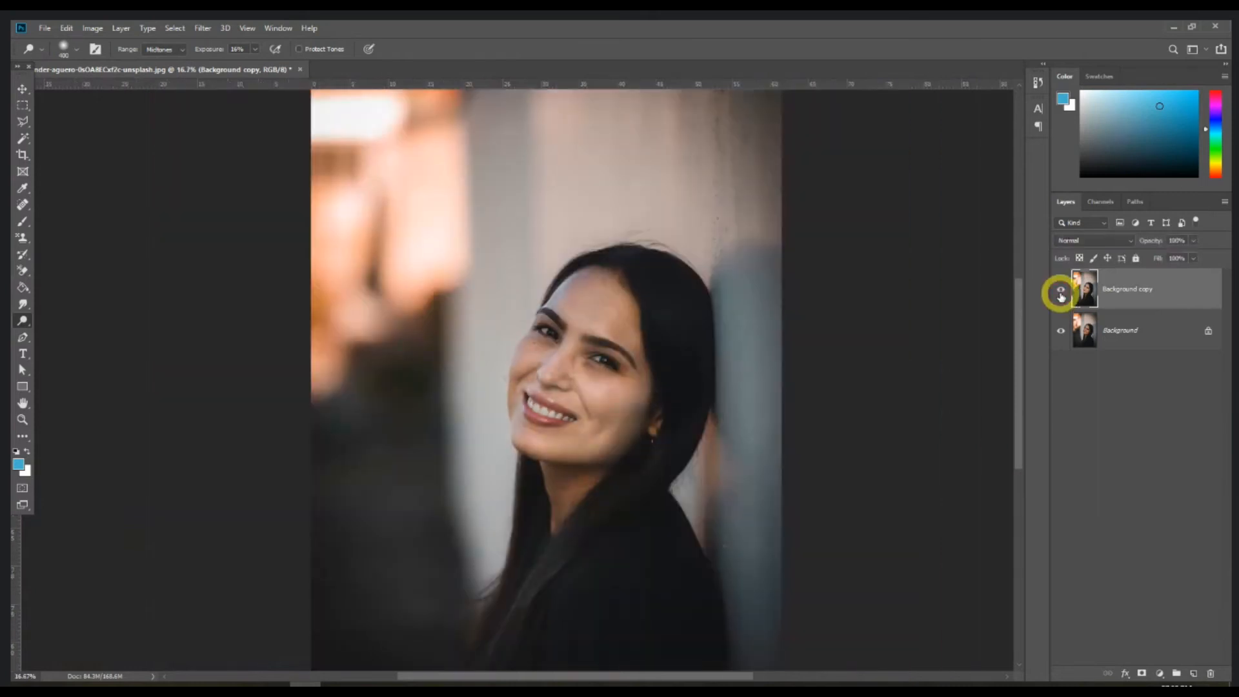
click(1061, 292)
click(1060, 292)
drag(1179, 276, 1194, 673)
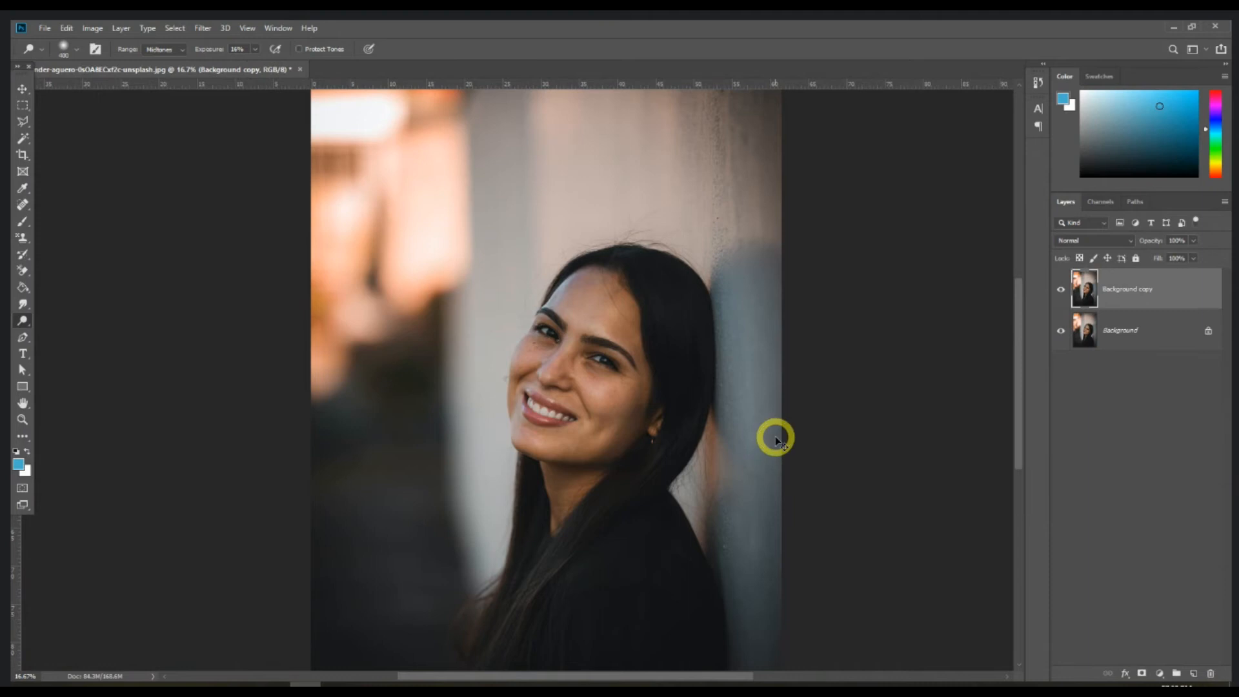
Start a Polygonal Lasso selection with 20 px feather, tracing the face outline from the forehead edge past the cheek to the chin
key(ctrl+plus)
key(ctrl+plus)
drag(683, 321, 621, 351)
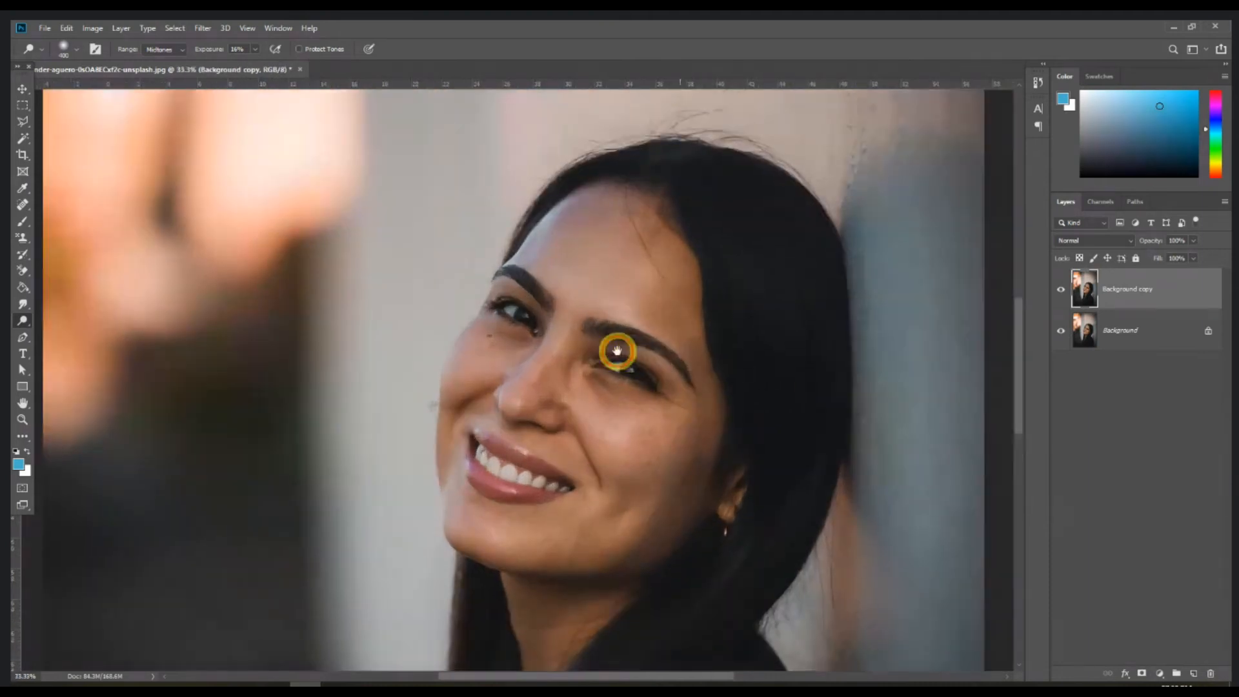
click(25, 124)
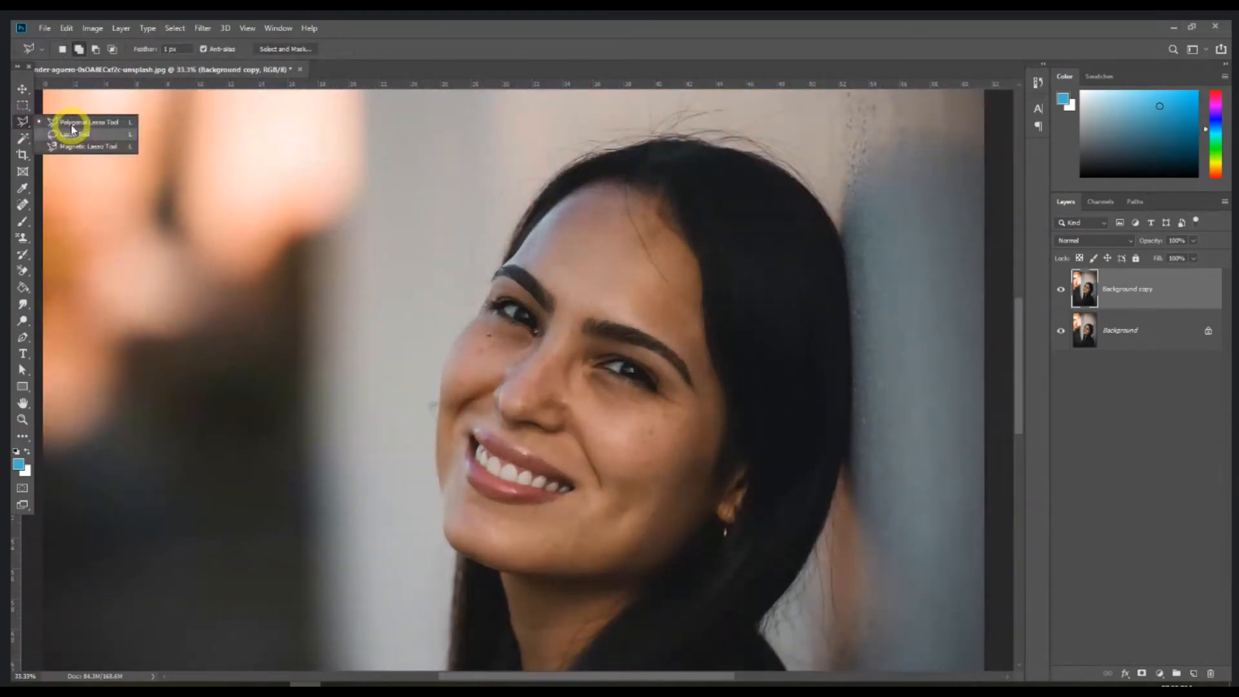
click(66, 124)
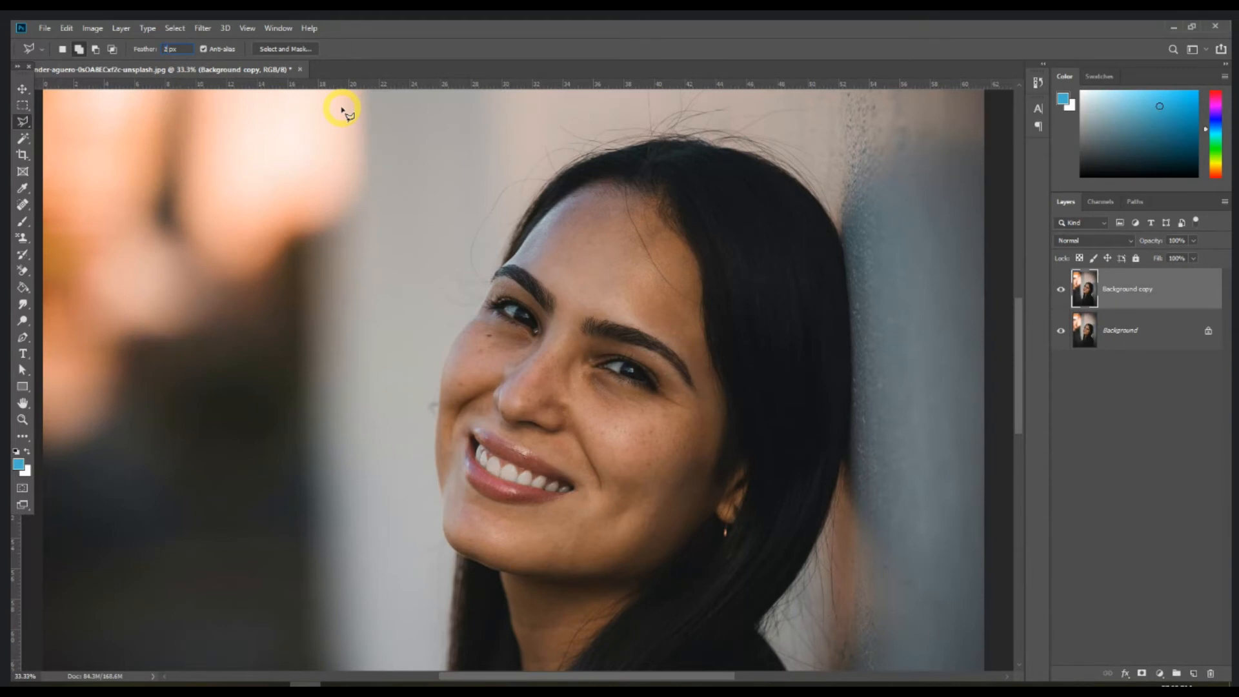
key(Return)
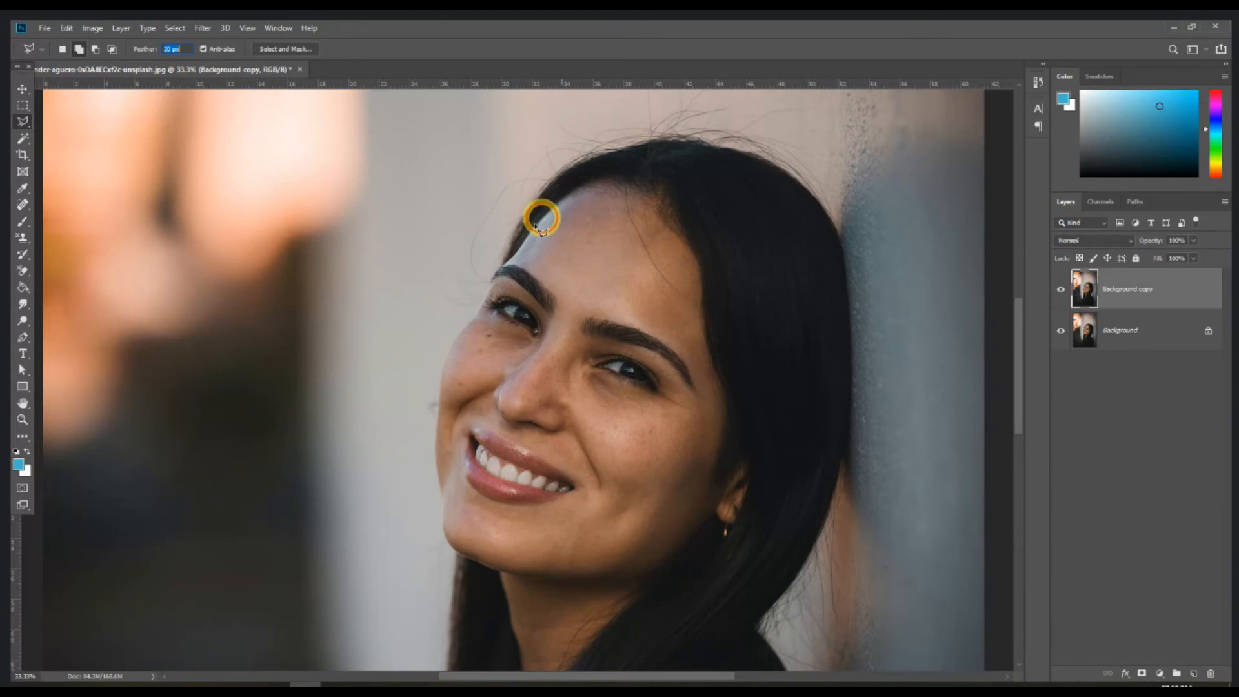
click(489, 298)
click(482, 325)
click(448, 351)
click(437, 373)
click(434, 390)
click(441, 461)
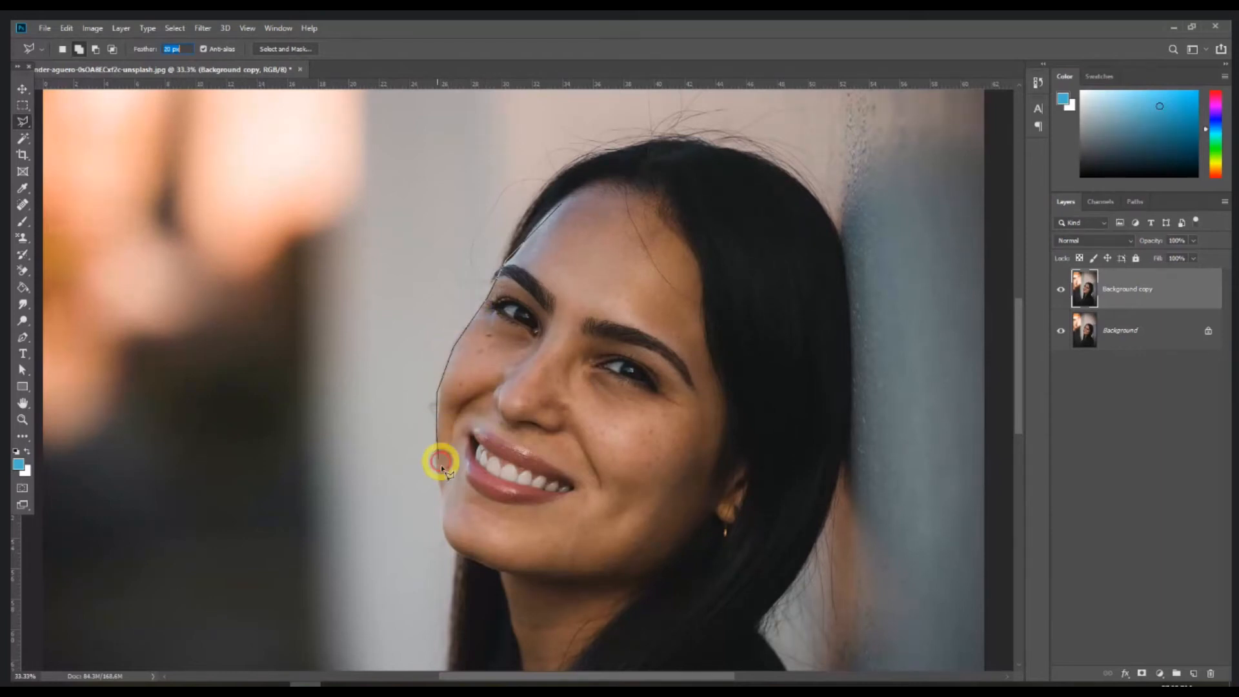
click(446, 524)
click(452, 541)
click(475, 556)
click(498, 564)
drag(507, 572, 509, 475)
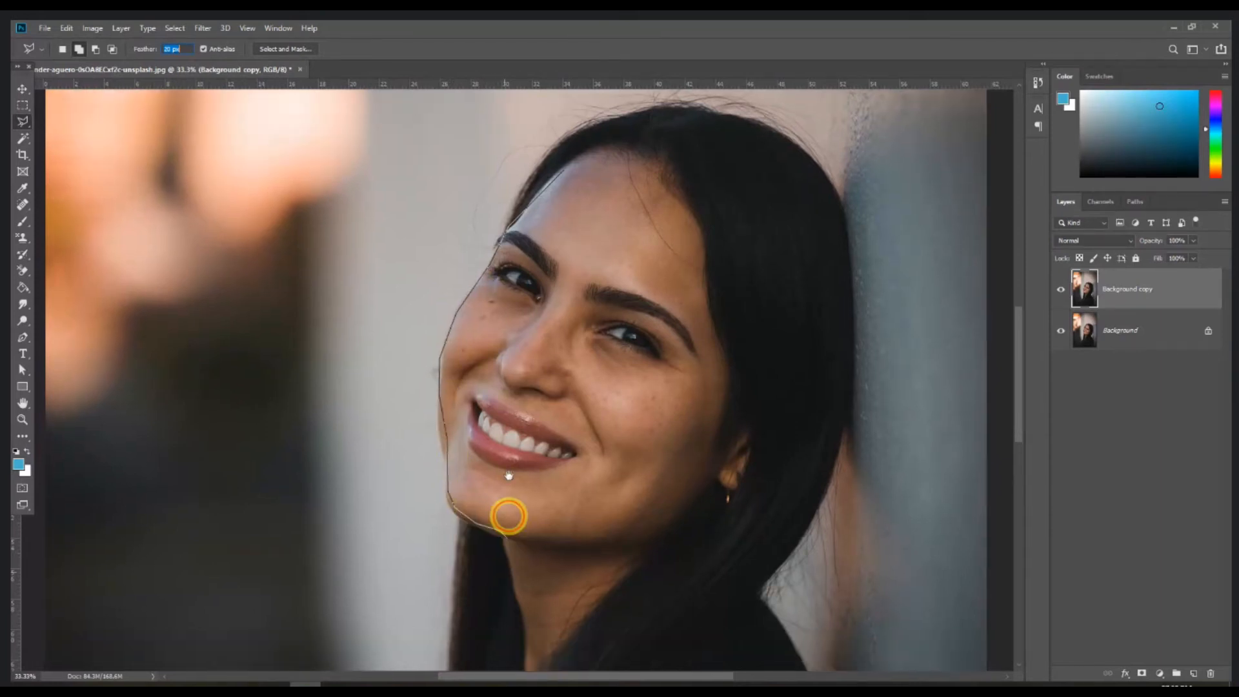
Continue the lasso outline down the neck and back up along the hairline, and close it at the forehead
click(526, 520)
click(524, 560)
click(721, 347)
click(742, 265)
drag(708, 161, 716, 239)
click(713, 194)
click(672, 119)
click(603, 109)
click(572, 126)
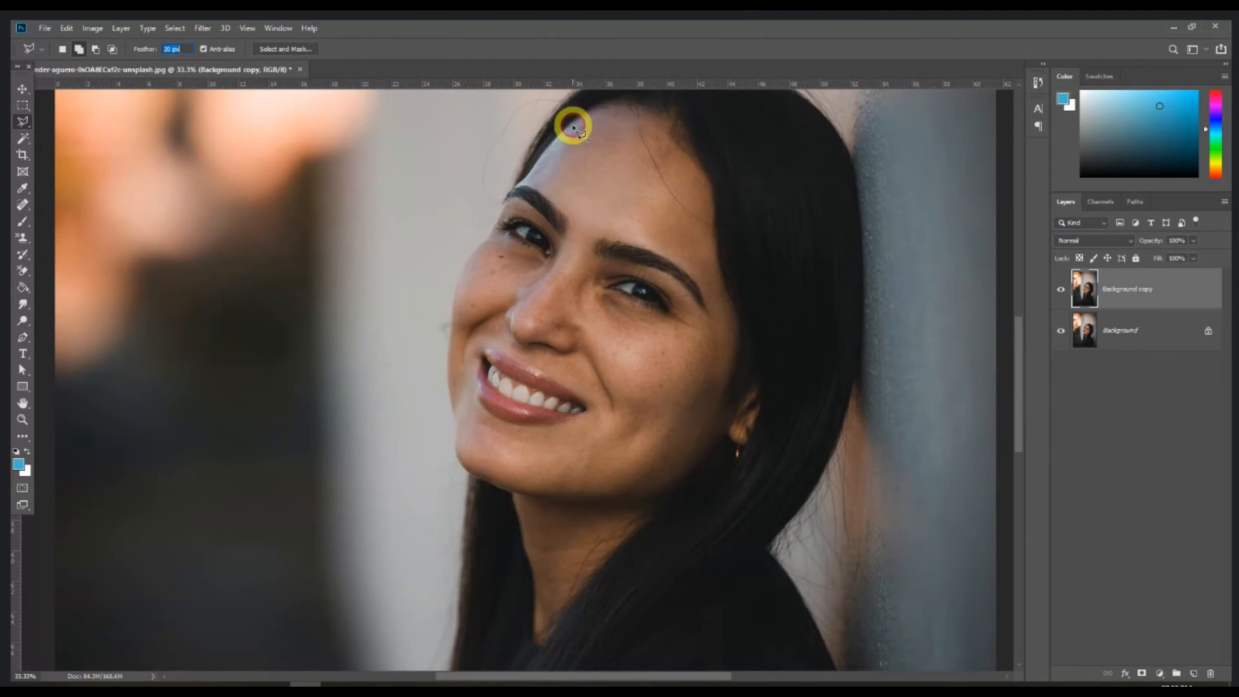
Brighten the selected face and neck with a Curves point at input 132 and output 165, and compare the result with the original
mouse_move(871, 290)
mouse_down()
mouse_move(766, 359)
mouse_move(774, 342)
mouse_up()
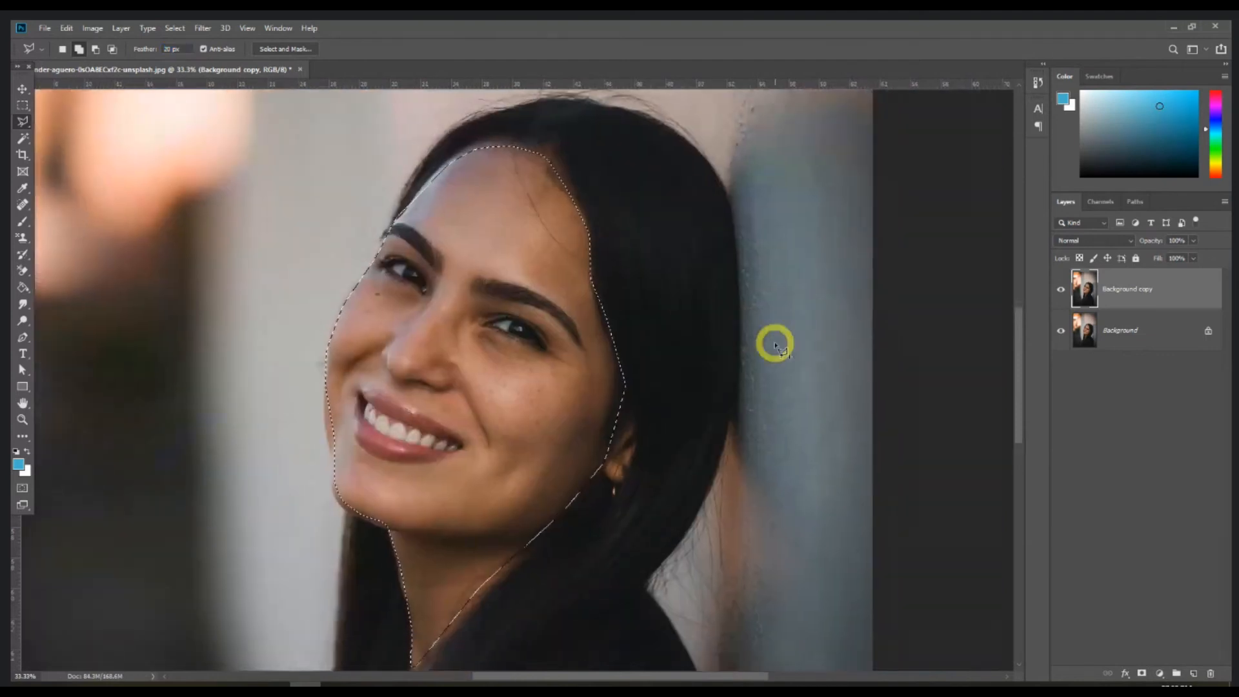
key(ctrl+m)
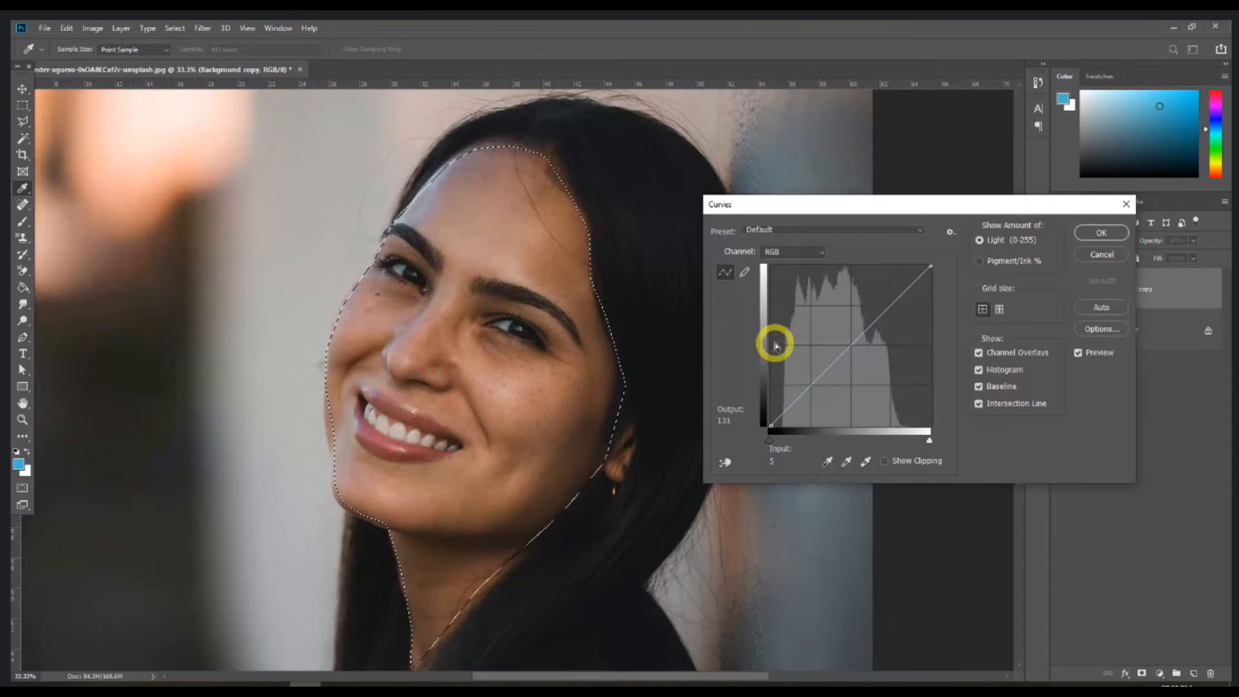
drag(860, 207, 860, 326)
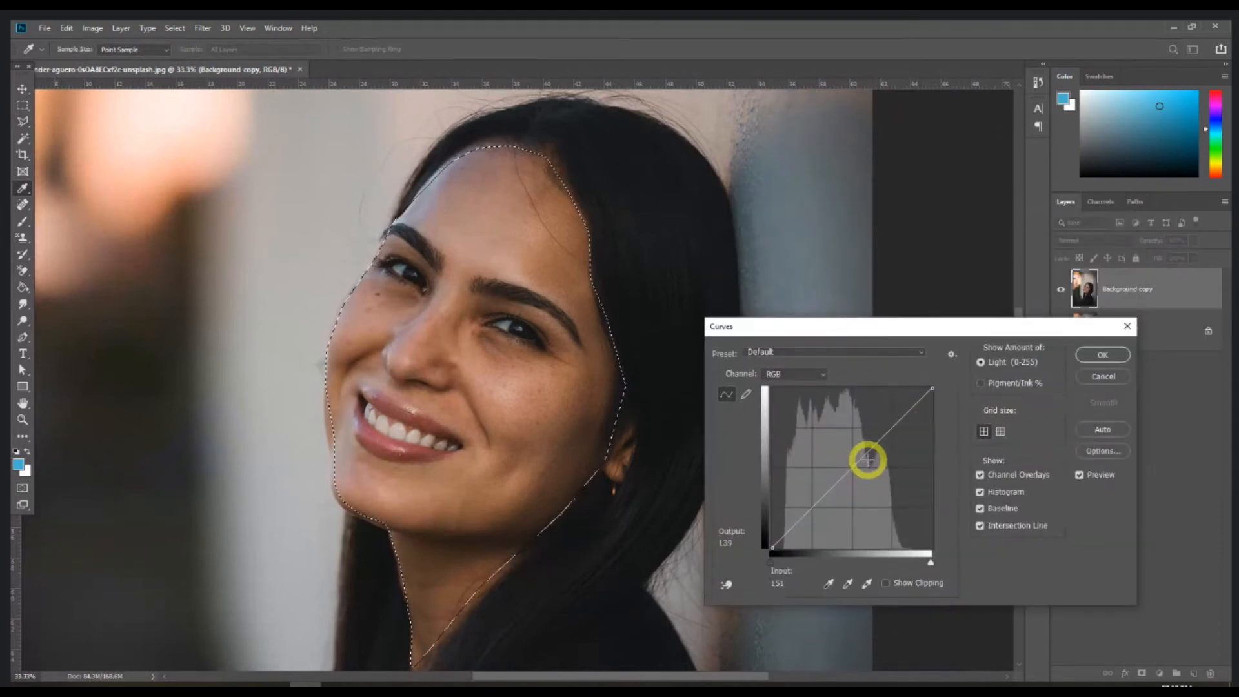
drag(877, 459, 855, 444)
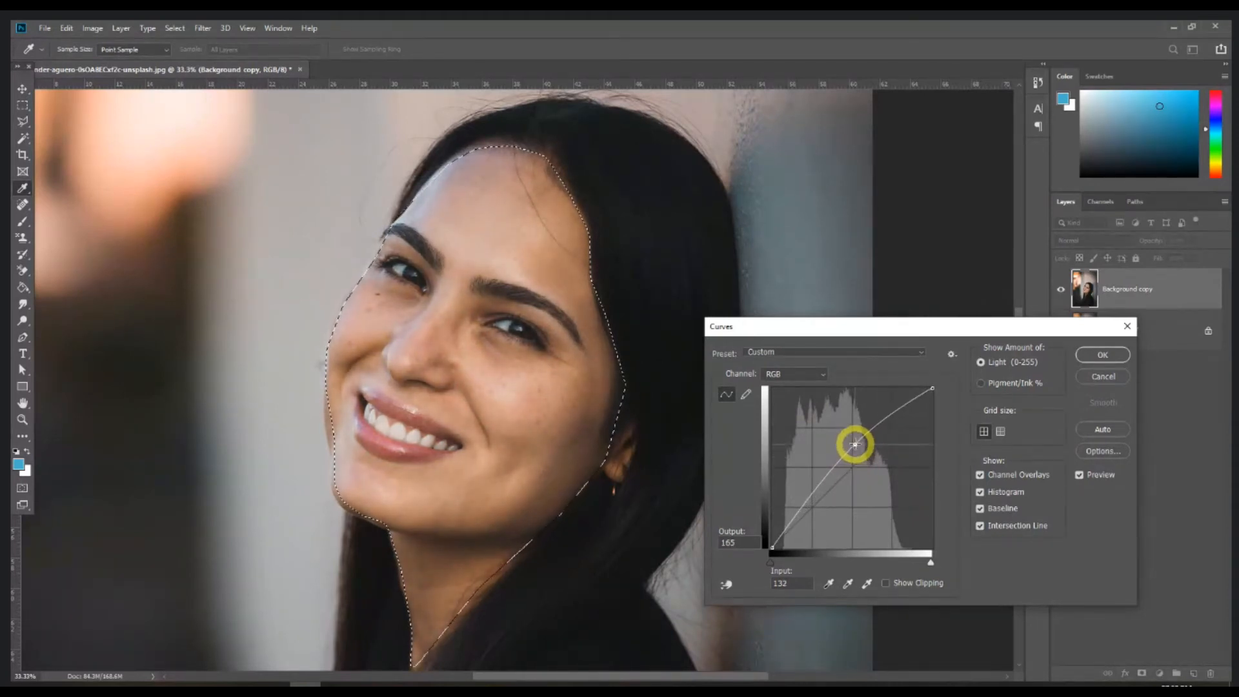
click(1103, 355)
key(l)
key(ctrl+minus)
key(ctrl+minus)
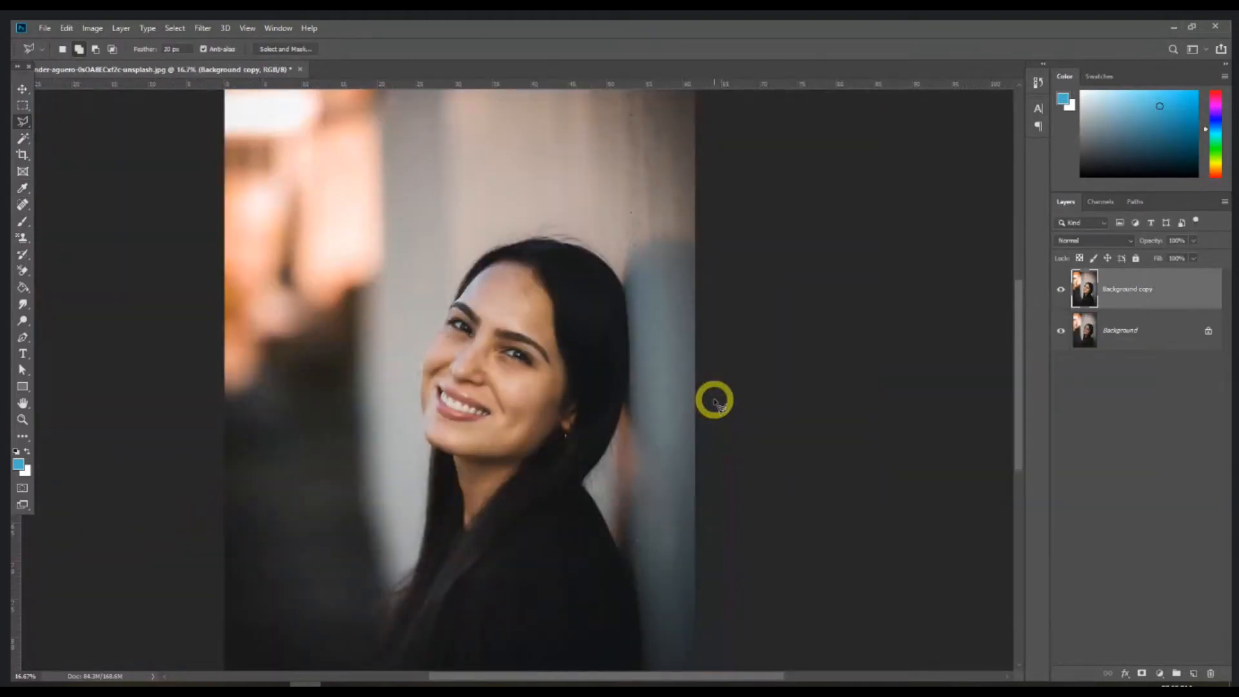
click(1062, 290)
click(1061, 292)
click(1062, 292)
click(1061, 292)
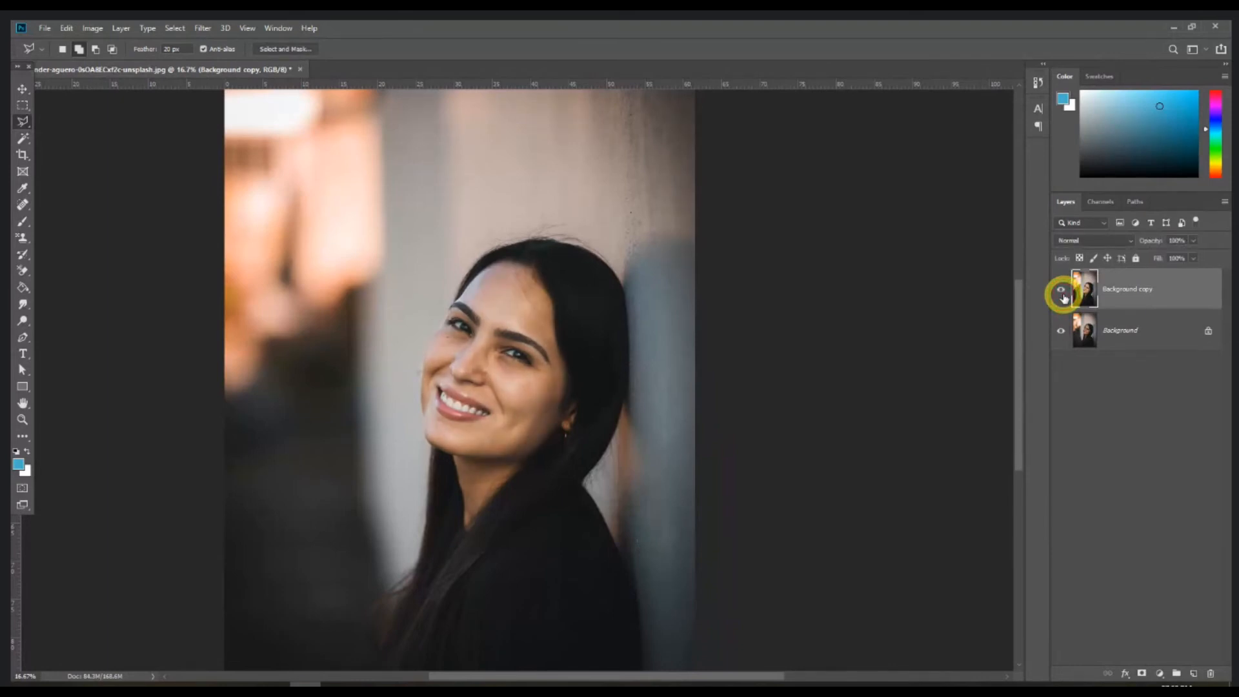
Close the portrait without saving, and open the close-up face photo and the red-haired woman photo from the Session 3 folder in Photoshop
click(300, 69)
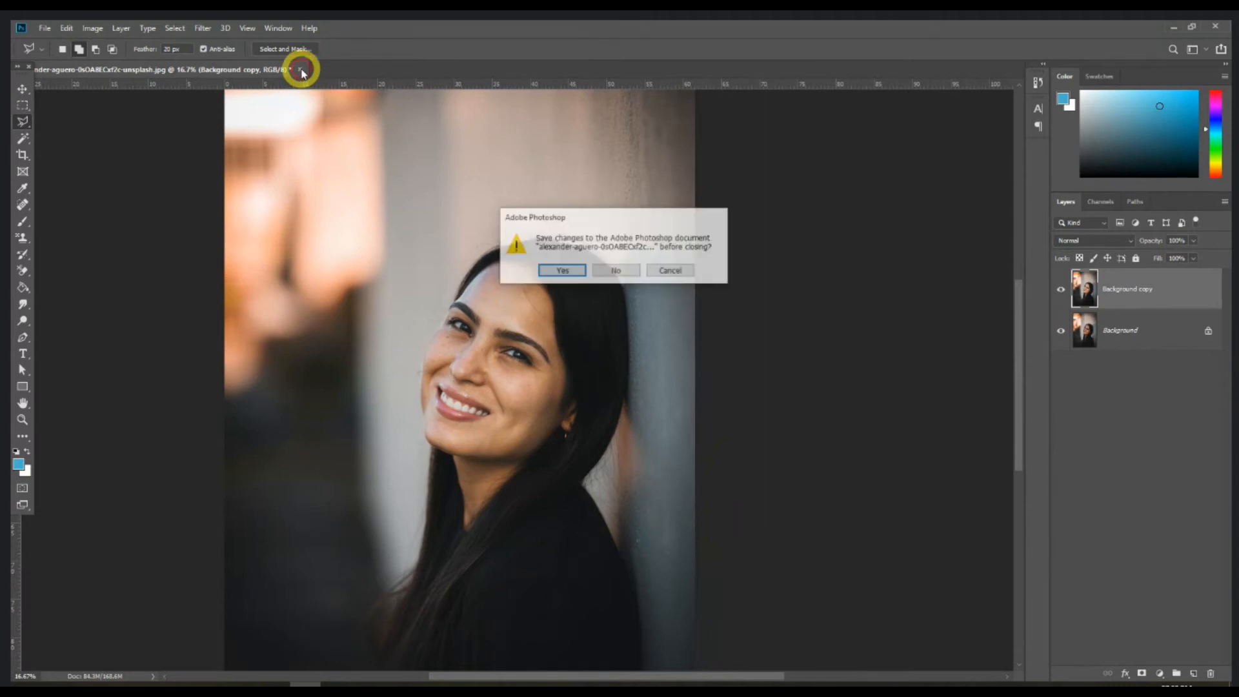
click(623, 270)
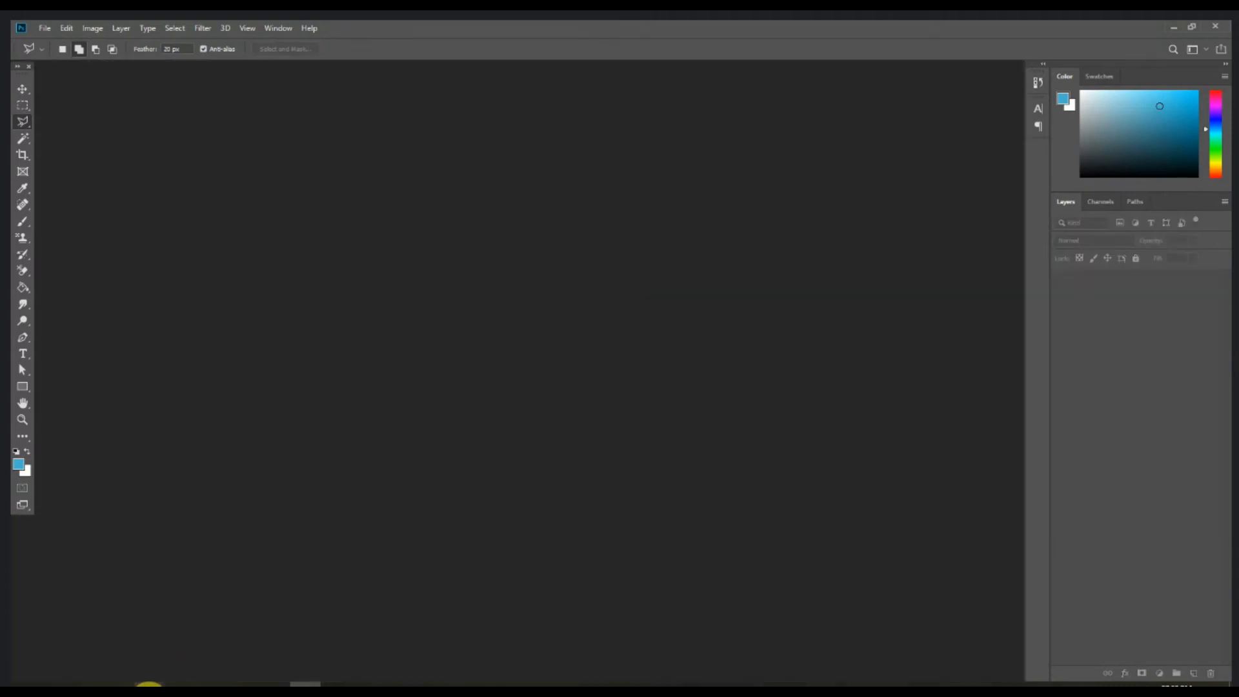
click(148, 686)
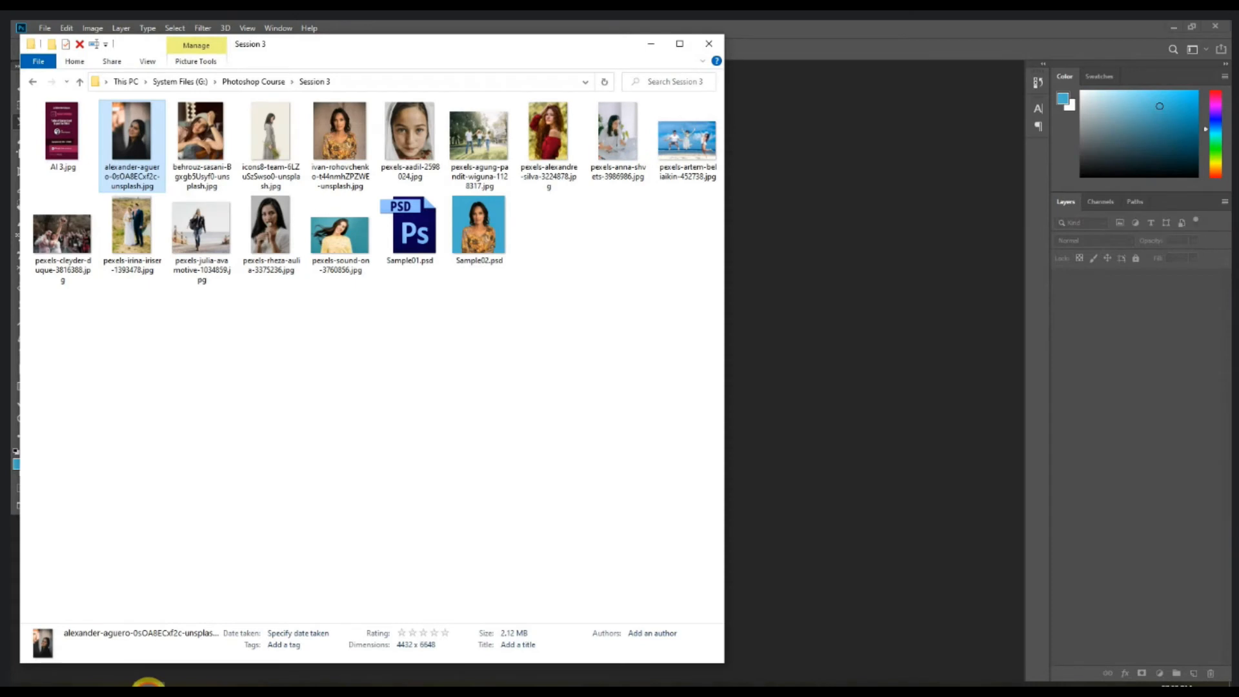
click(366, 509)
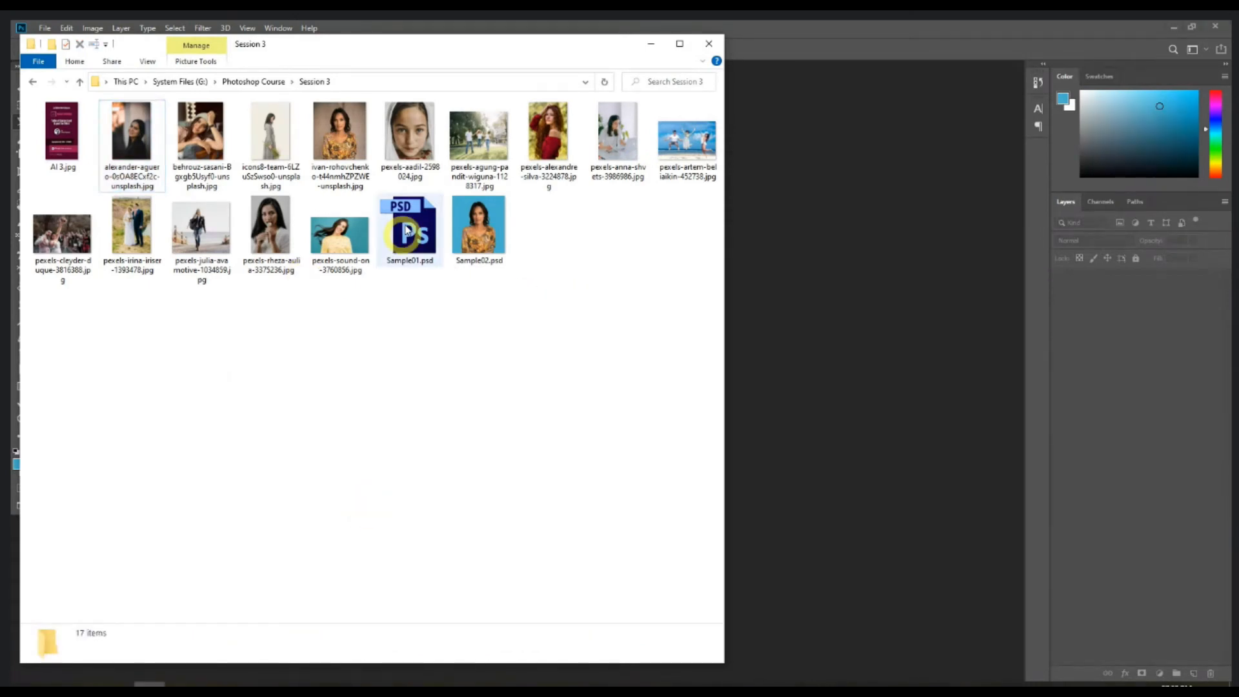
click(410, 151)
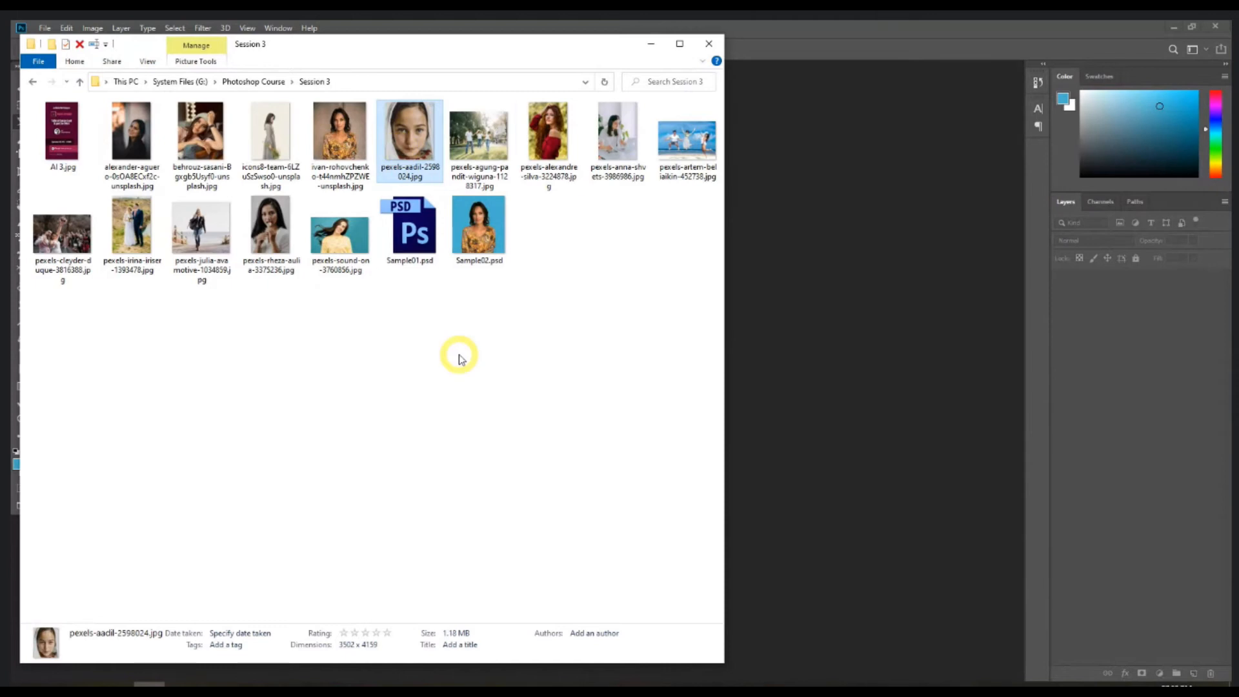
ctrl+click(548, 136)
drag(549, 135, 841, 263)
click(677, 333)
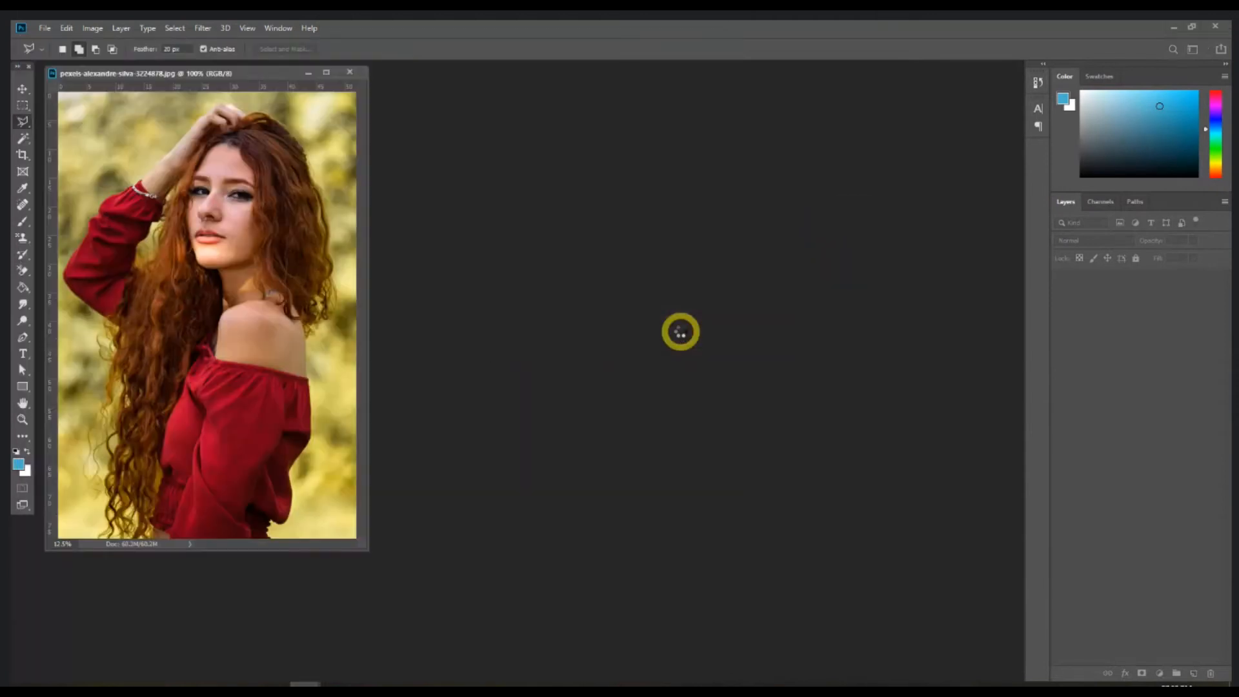
Enlarge the close-up face photo's window, examine the skin around the eyes, nose and cheeks at 50% zoom, and move the window aside
drag(428, 558, 924, 619)
key(ctrl+plus)
key(ctrl+plus)
key(ctrl+plus)
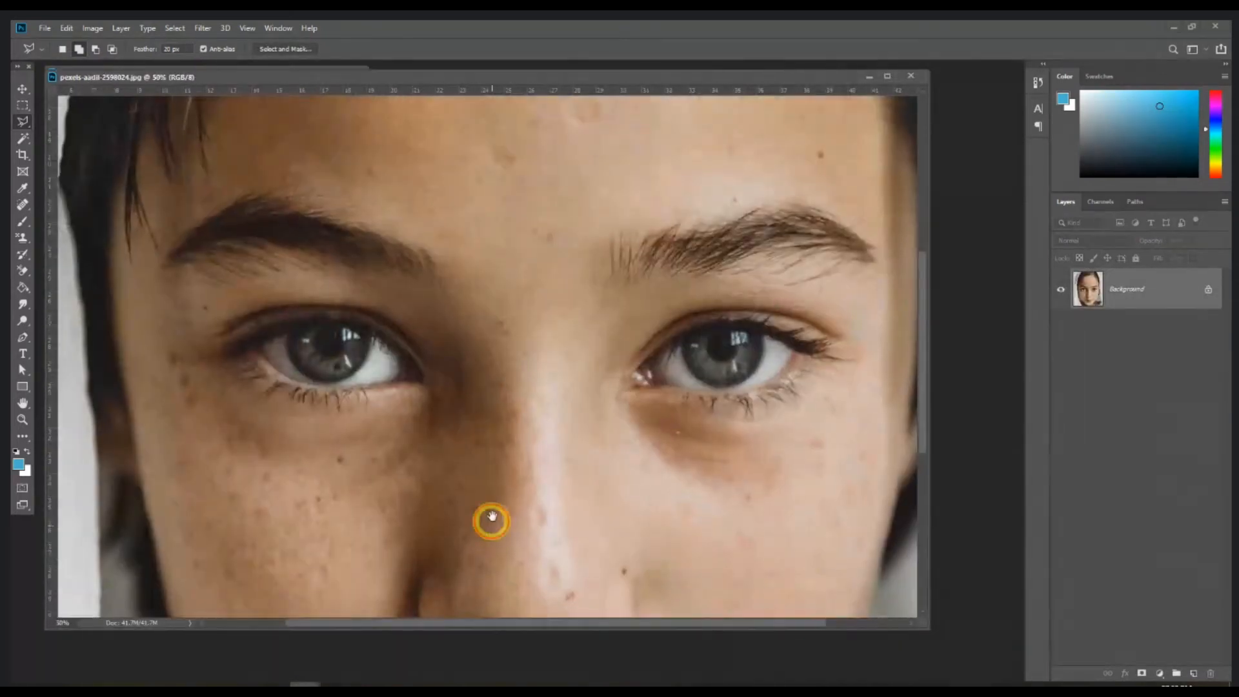
drag(492, 516, 498, 360)
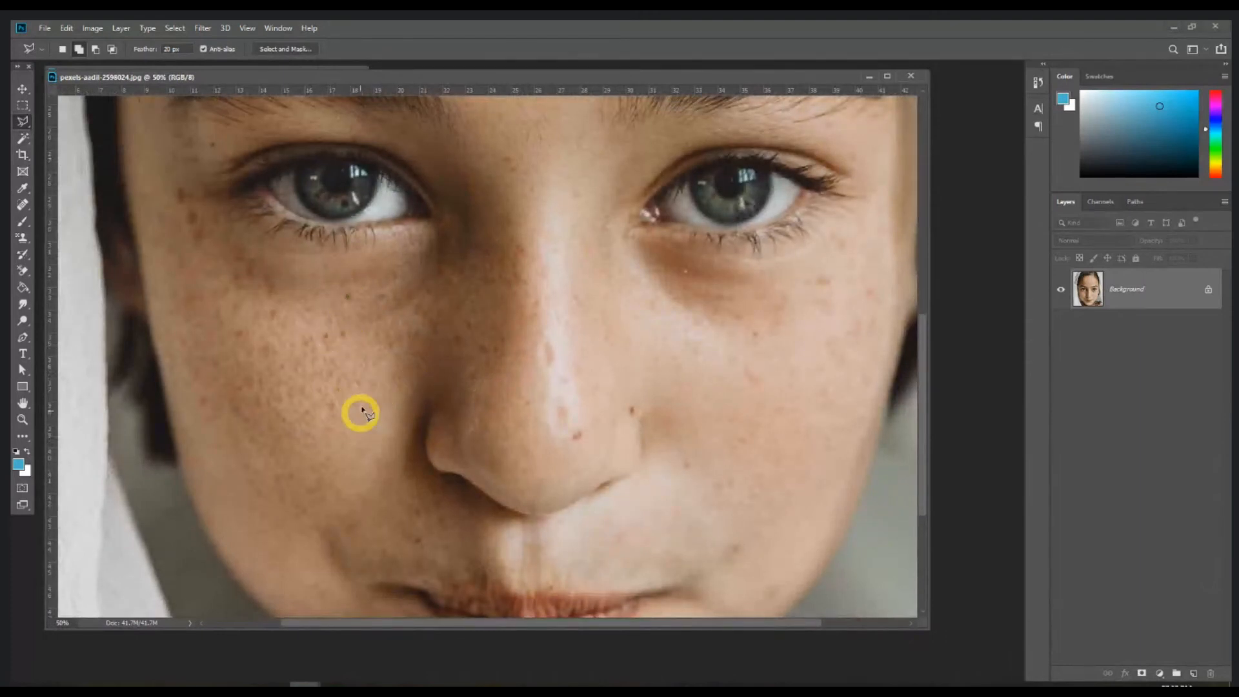
drag(701, 80, 723, 192)
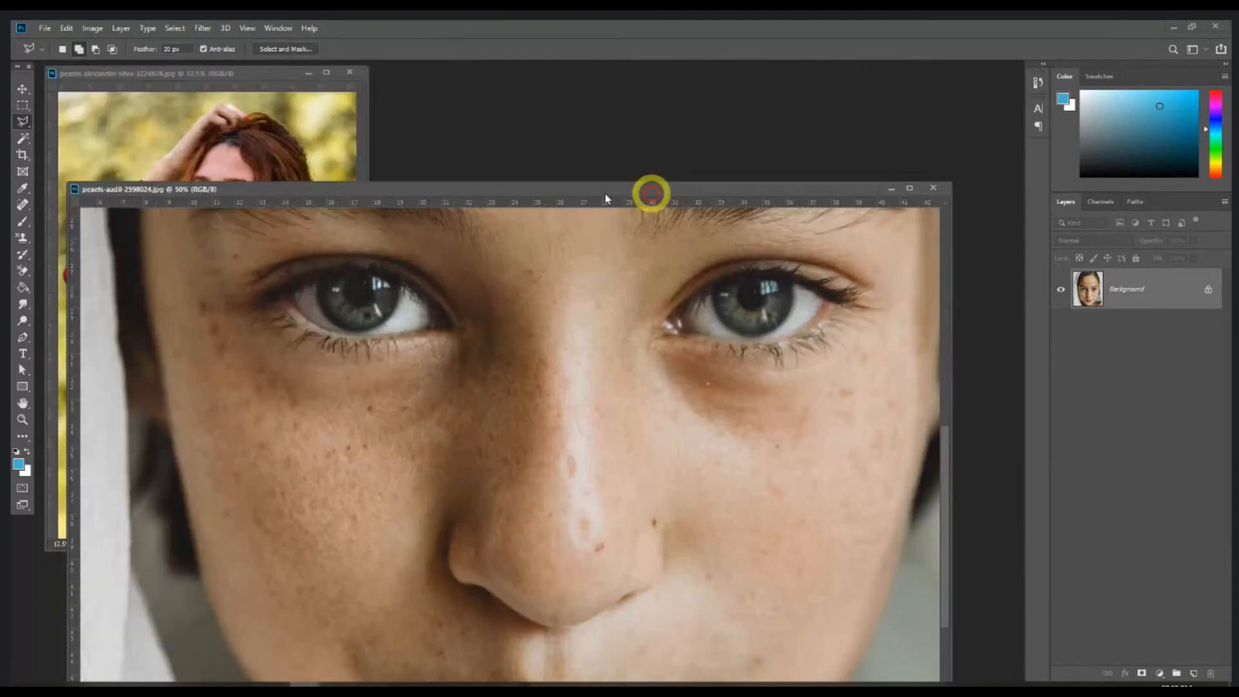
Enlarge the red-haired woman photo's window and examine the skin on her shoulder, neck and chin at 66.7% zoom
click(342, 165)
drag(369, 550, 930, 646)
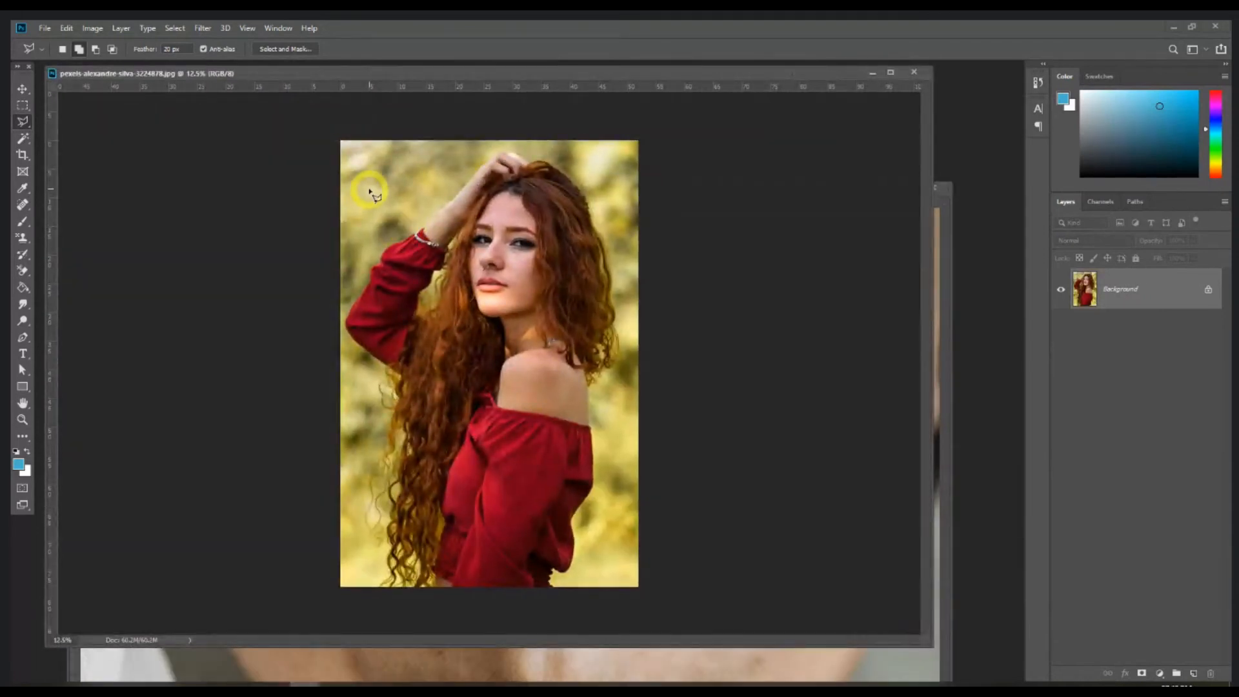
scroll(710, 355, up, 3)
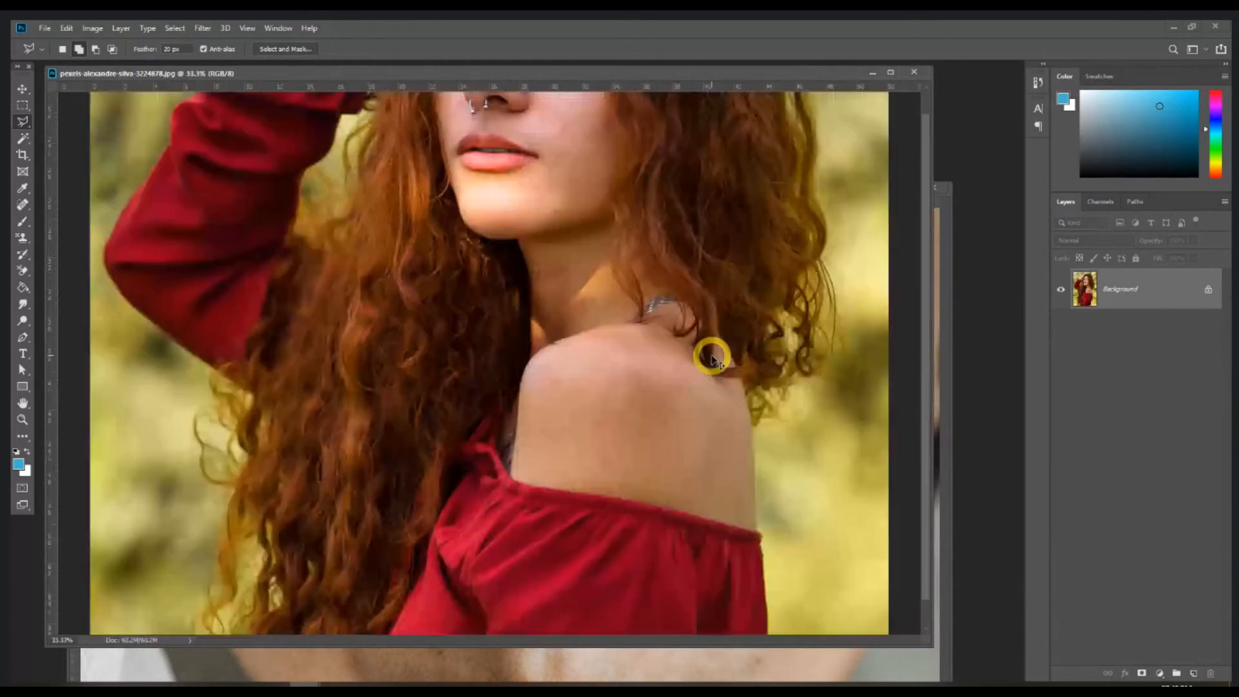
key(ctrl+plus)
key(ctrl+plus)
mouse_move(688, 249)
mouse_down()
mouse_move(652, 295)
mouse_move(664, 478)
mouse_move(626, 175)
mouse_up()
drag(749, 587, 703, 385)
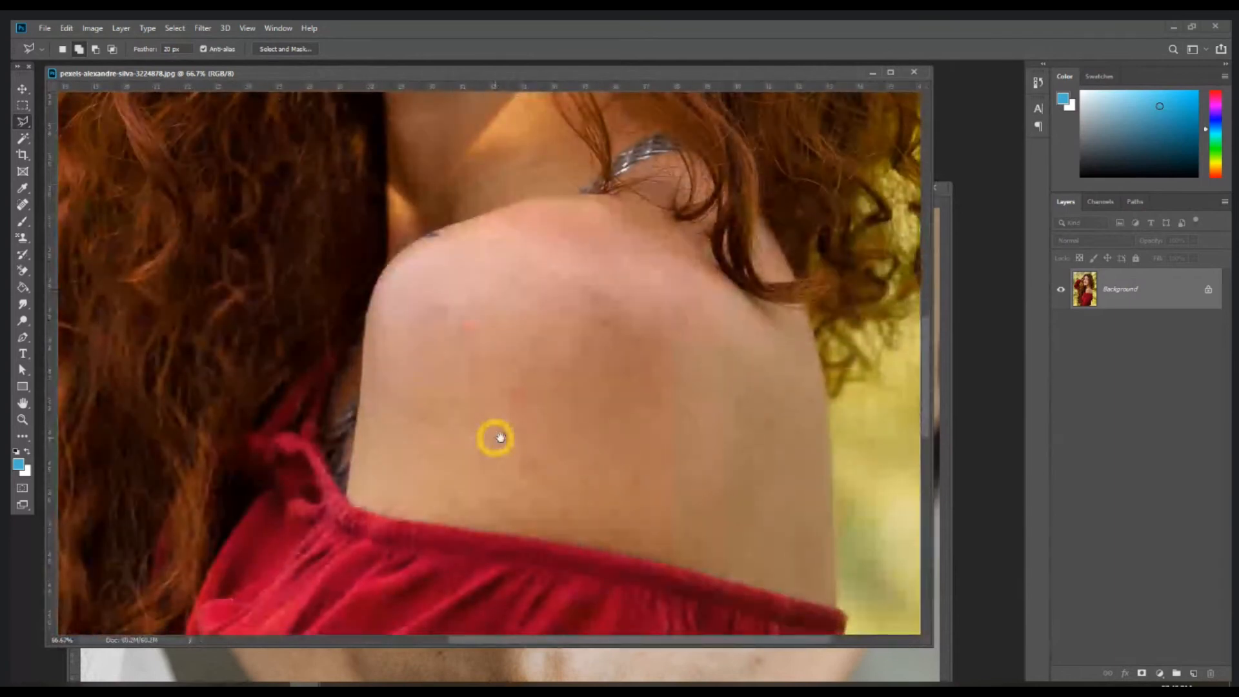
drag(546, 85, 614, 467)
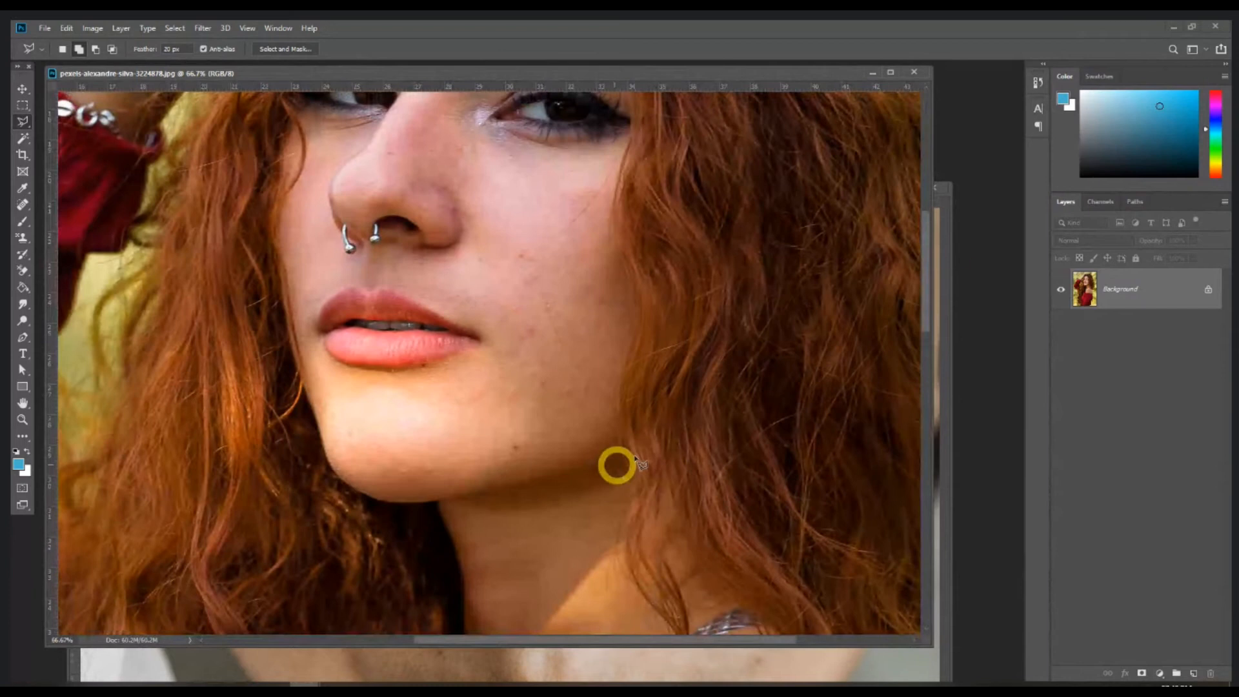
Close the close-up face photo, keeping the red-haired woman photo open
click(951, 233)
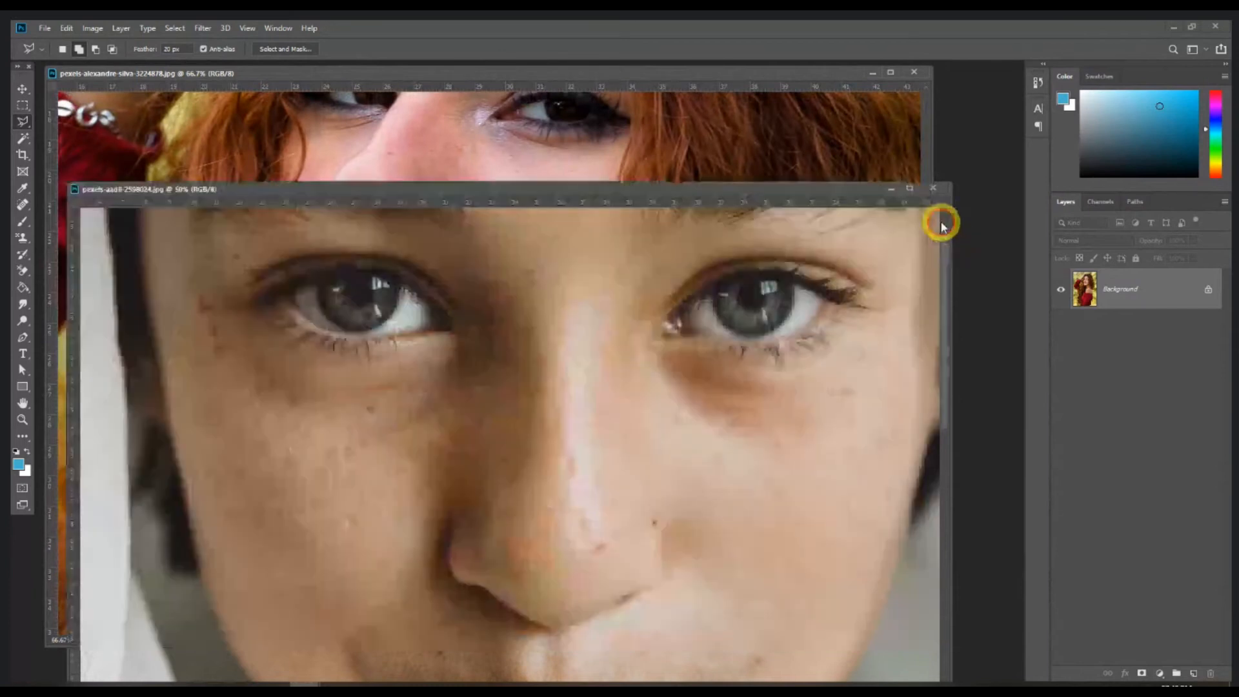
click(944, 224)
click(935, 190)
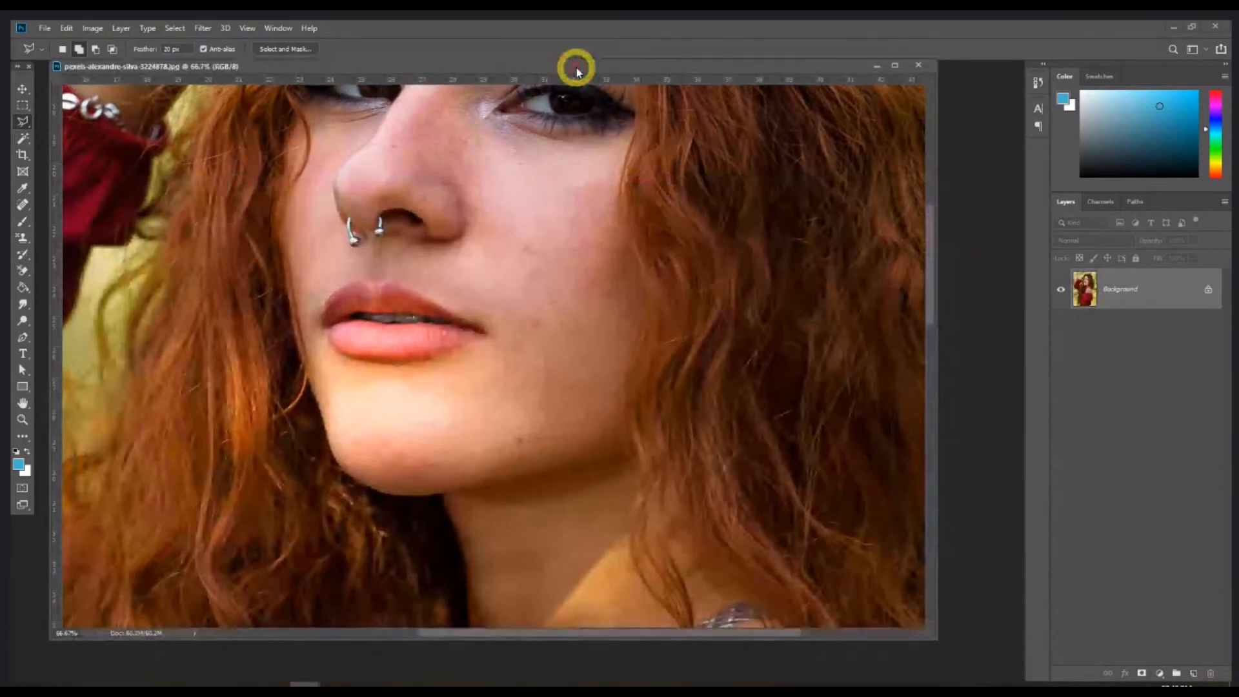
Dock the red-haired woman photo in the workspace, frame her face at 50% zoom, and duplicate the Background layer
drag(575, 67, 580, 60)
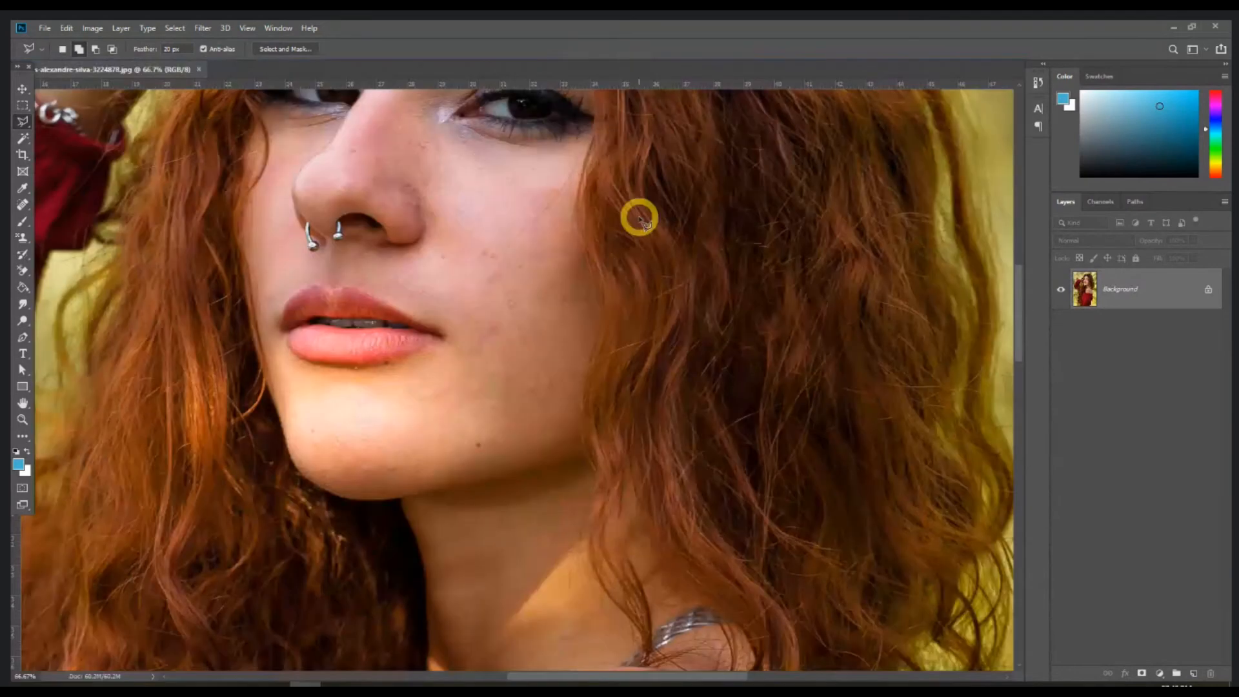
key(ctrl+minus)
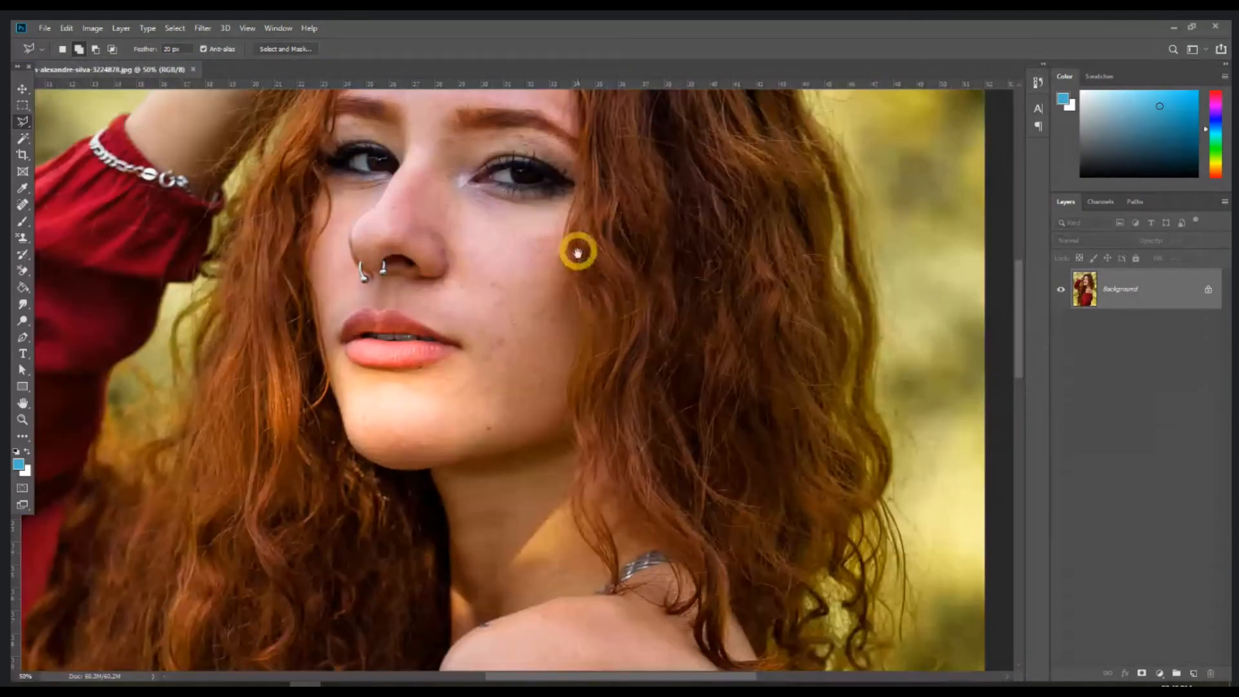
drag(577, 250, 623, 432)
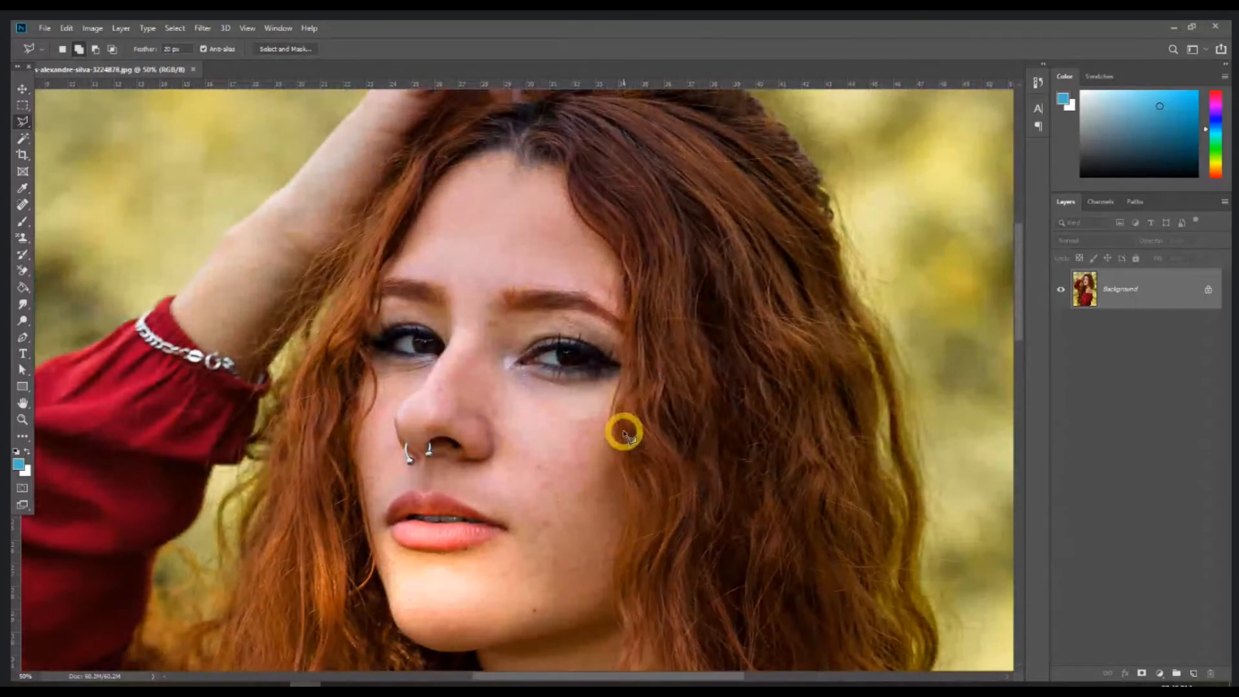
drag(1162, 294, 1193, 674)
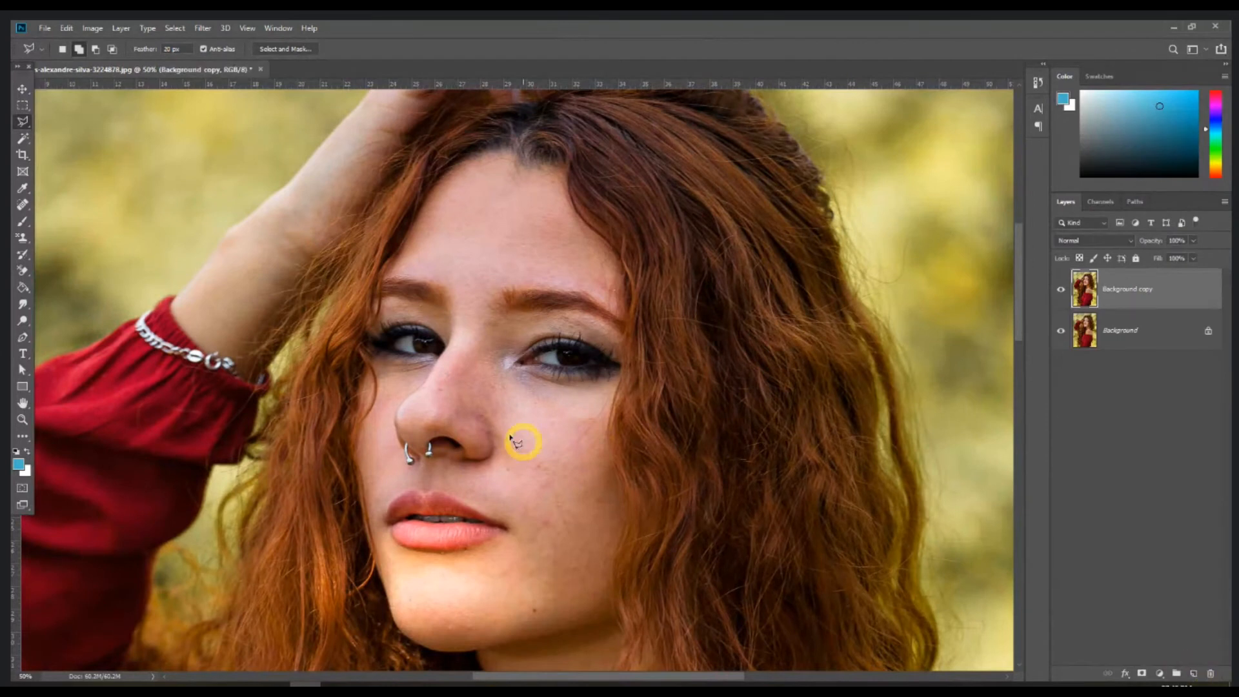
Switch to the Mixer Brush tool and check its wetness, load and mix settings
drag(540, 473, 539, 419)
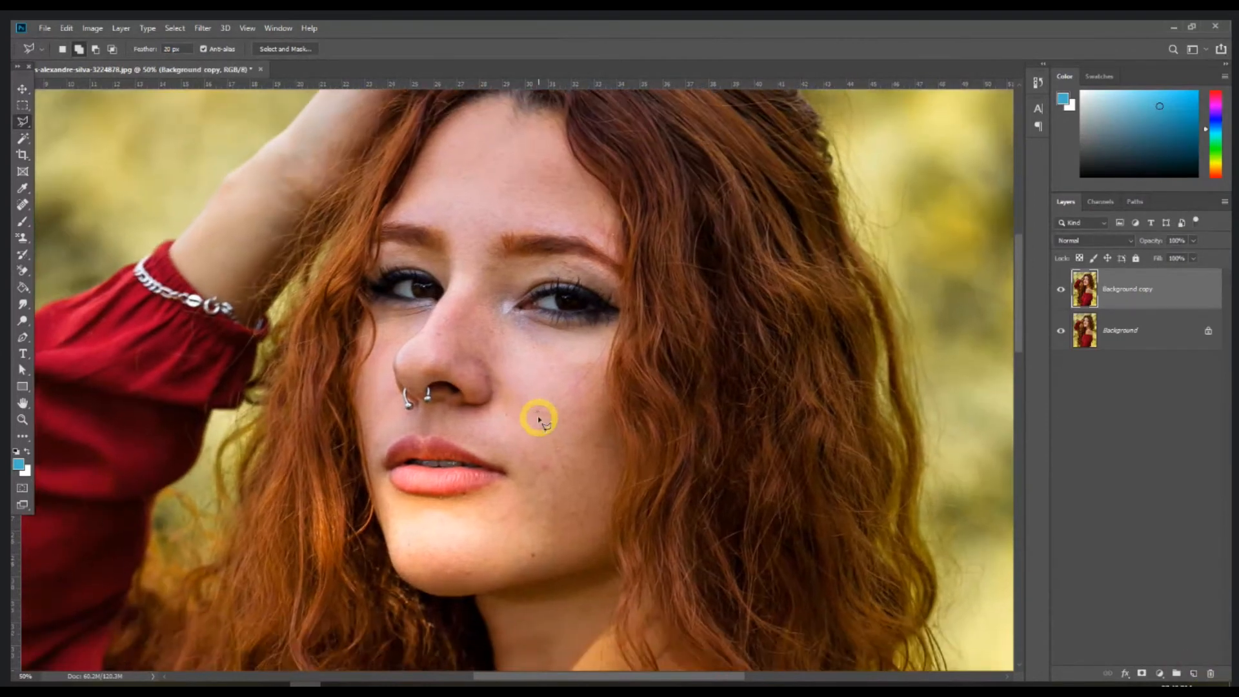
key(ctrl+plus)
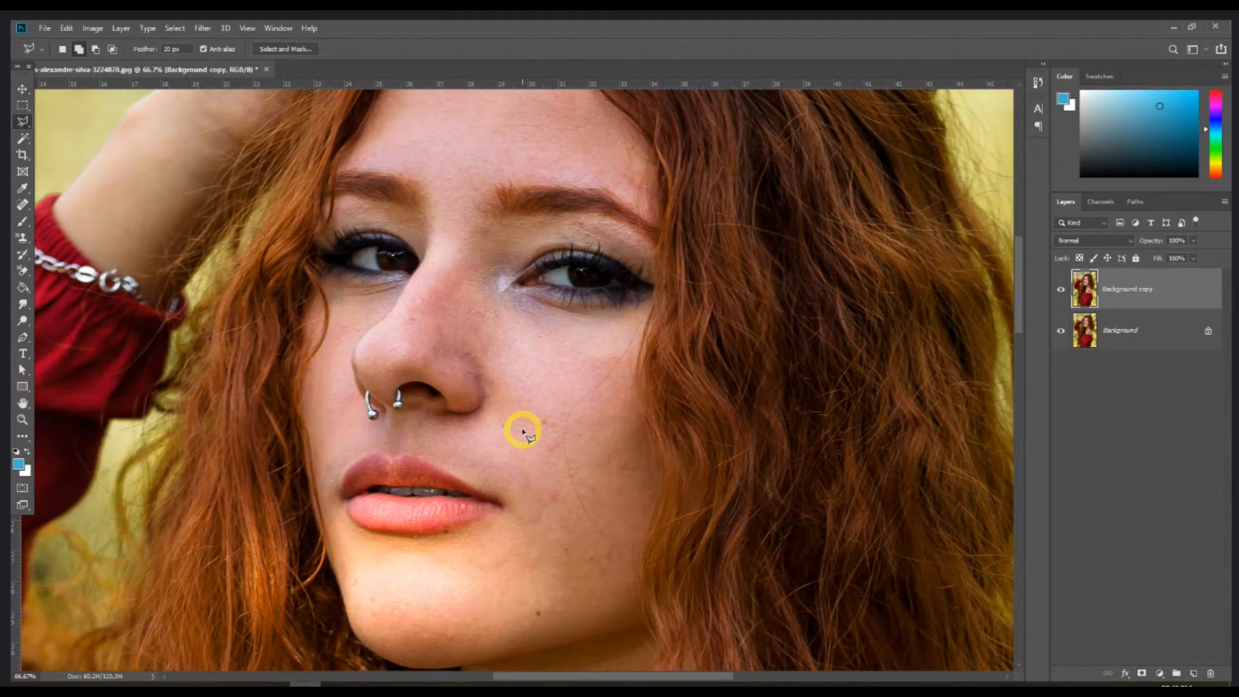
drag(467, 230, 473, 335)
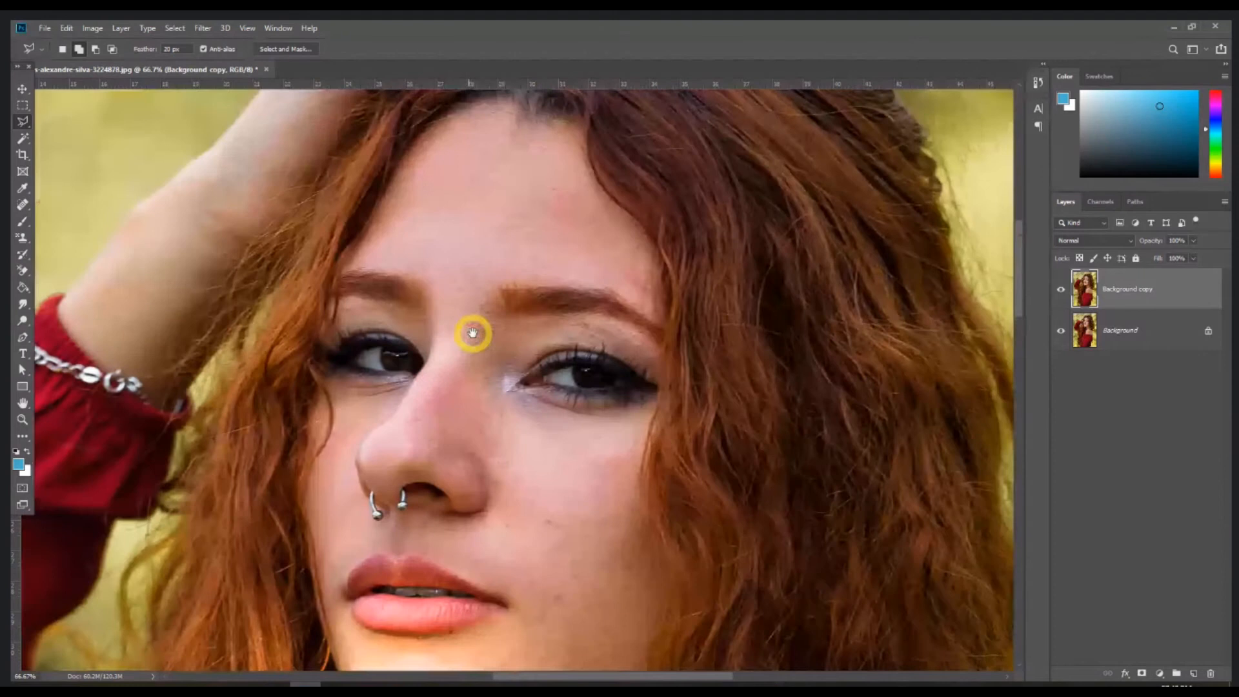
click(23, 223)
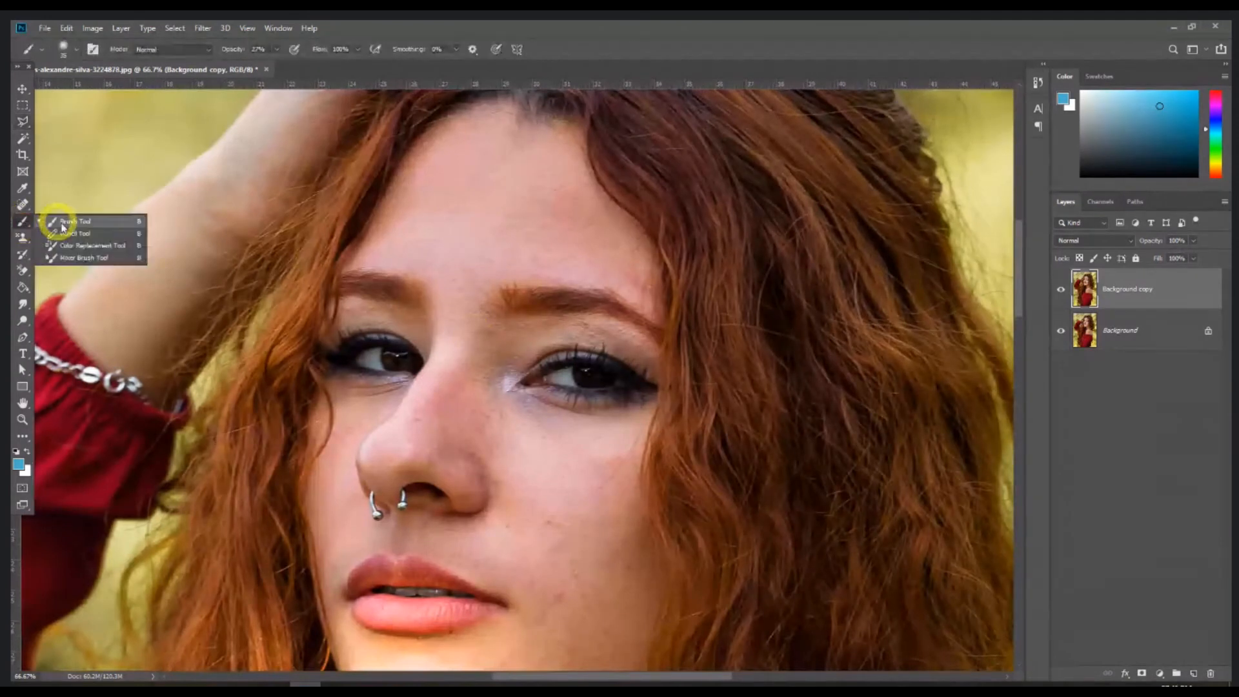
click(82, 258)
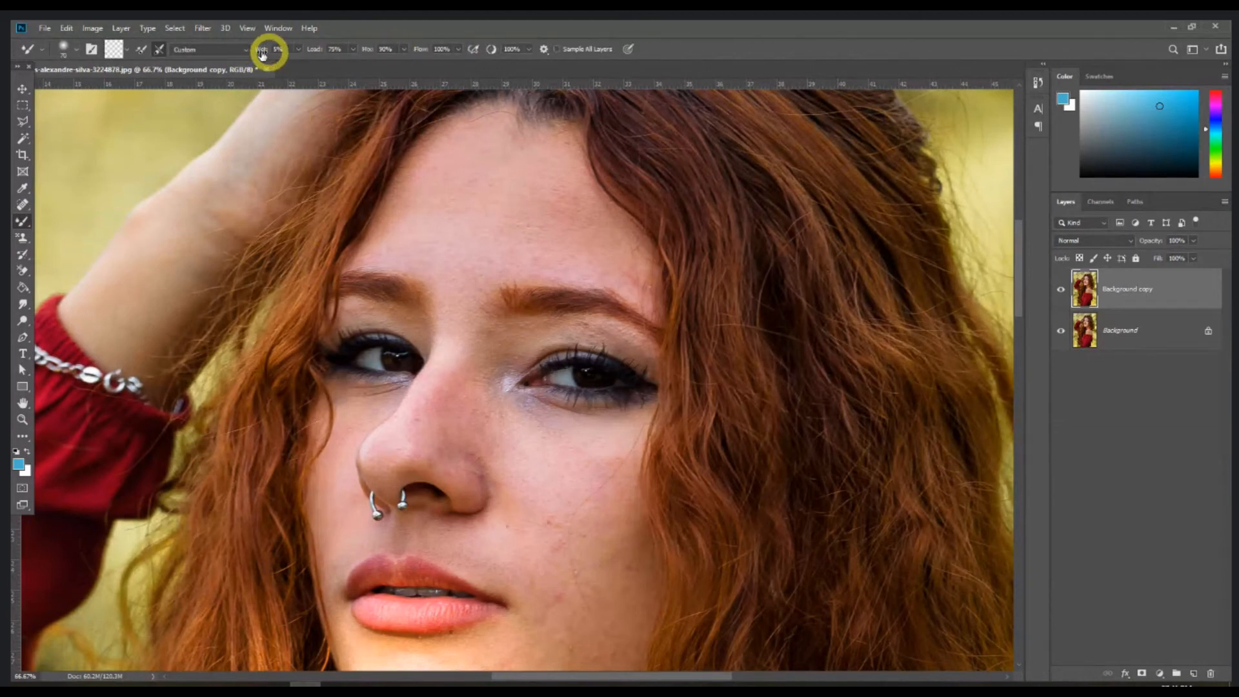
click(341, 49)
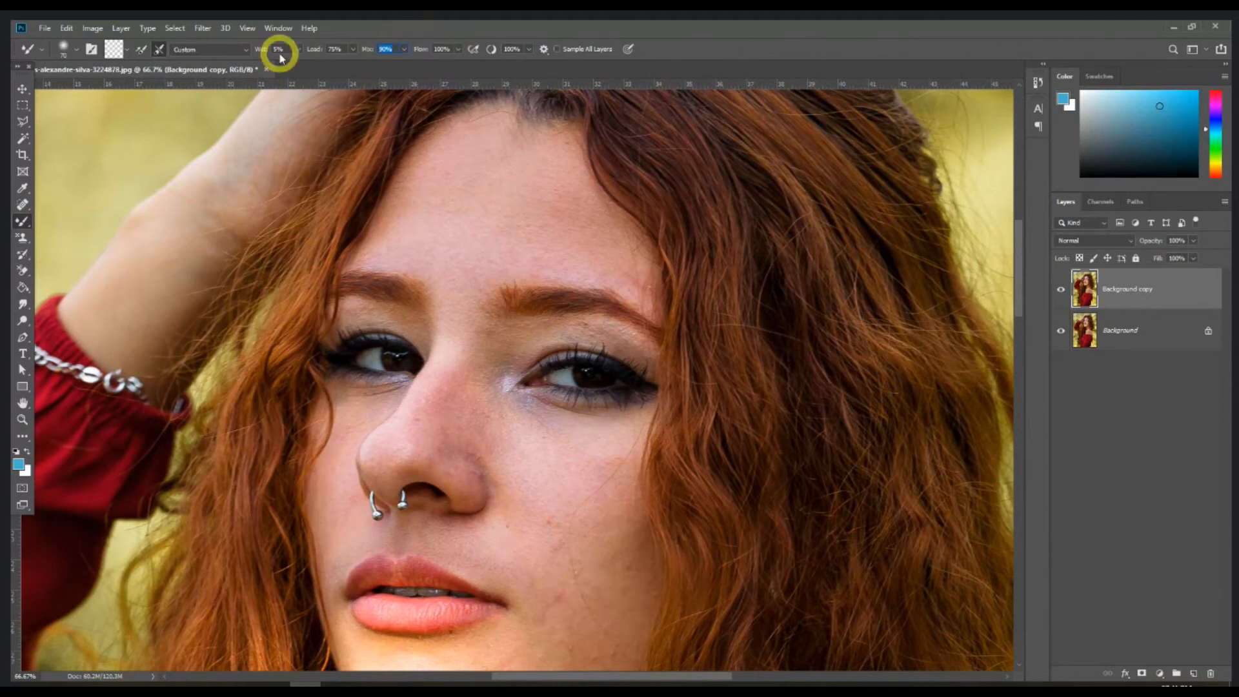
click(298, 50)
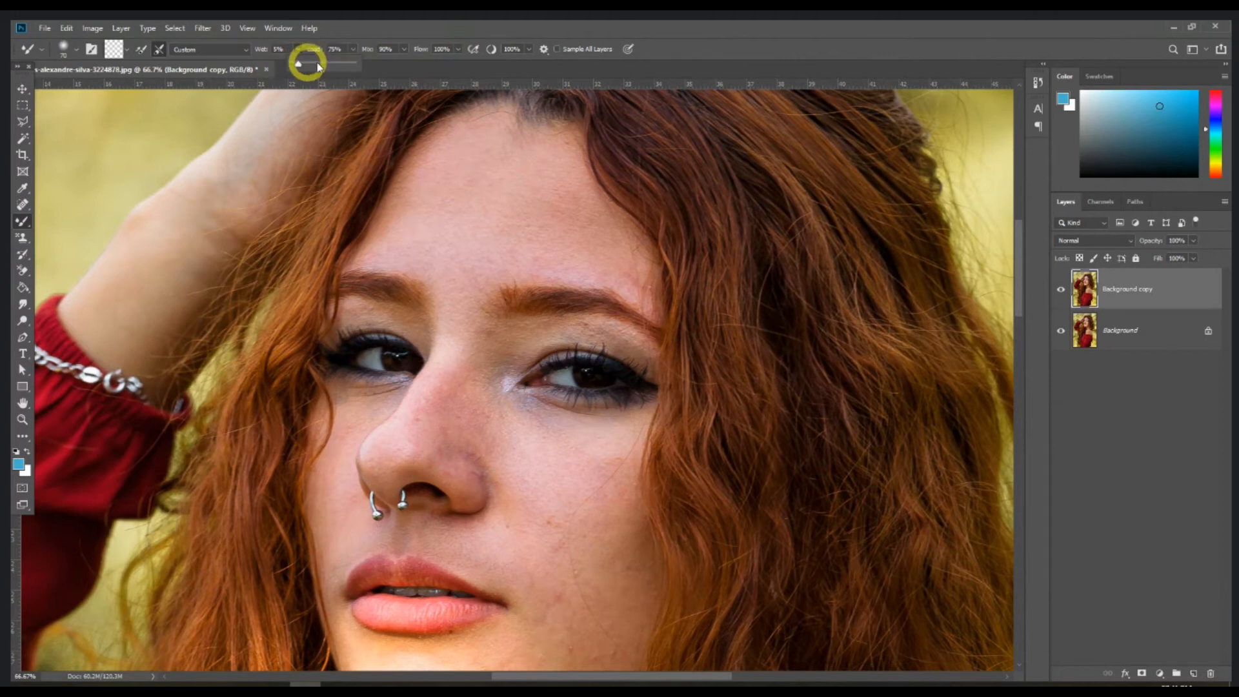
click(362, 36)
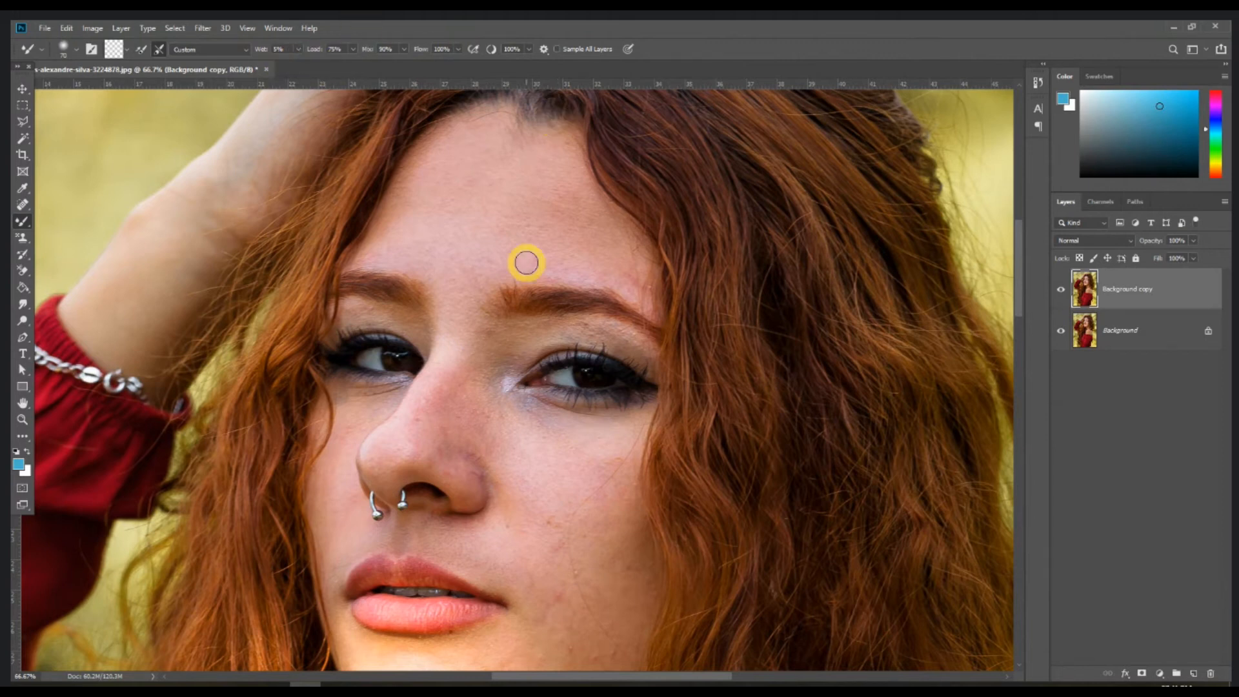
Smooth the forehead skin on the Background copy layer with the Mixer Brush enlarged to 125 px
key(ctrl+plus)
scroll(526, 262, up, 4)
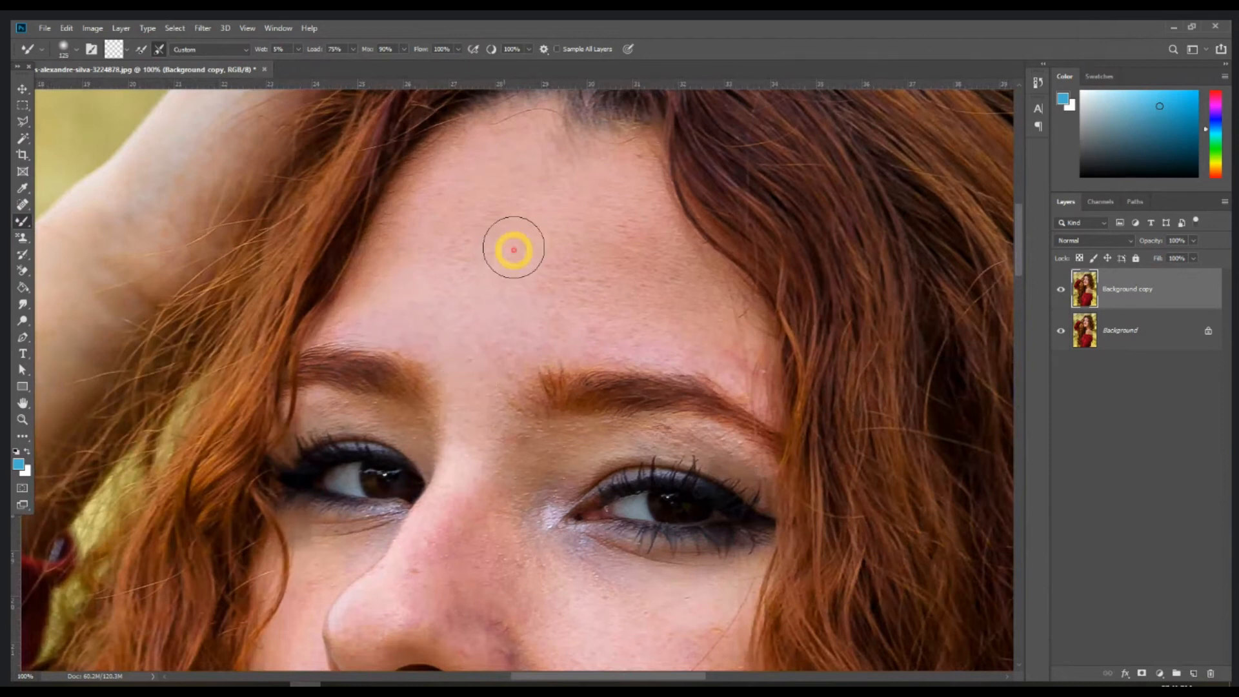
drag(515, 250, 396, 312)
drag(507, 194, 430, 297)
mouse_move(467, 161)
mouse_down()
mouse_move(368, 250)
mouse_move(364, 284)
mouse_move(413, 232)
mouse_up()
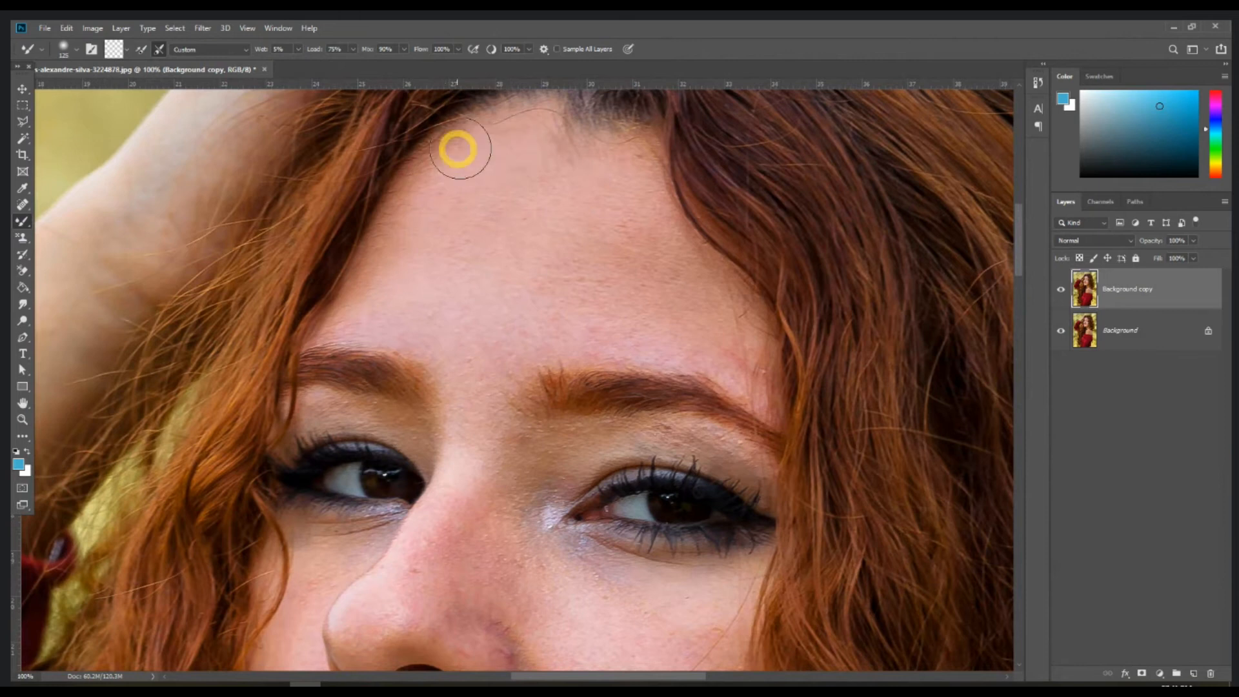
drag(677, 277, 534, 266)
mouse_move(693, 307)
mouse_down()
mouse_move(619, 295)
mouse_move(482, 321)
mouse_move(645, 310)
mouse_move(710, 335)
mouse_move(591, 156)
mouse_move(678, 269)
mouse_move(625, 185)
mouse_move(726, 291)
mouse_move(751, 370)
mouse_move(732, 352)
mouse_move(536, 332)
mouse_move(710, 341)
mouse_move(740, 355)
mouse_move(656, 335)
mouse_move(502, 360)
mouse_move(485, 433)
mouse_move(619, 209)
mouse_move(621, 159)
mouse_move(557, 163)
mouse_move(468, 142)
mouse_move(397, 227)
mouse_move(468, 300)
mouse_move(484, 448)
mouse_move(500, 303)
mouse_move(469, 499)
mouse_move(481, 417)
mouse_up()
Set the foreground colour to black
click(19, 466)
drag(671, 434, 776, 497)
key(Return)
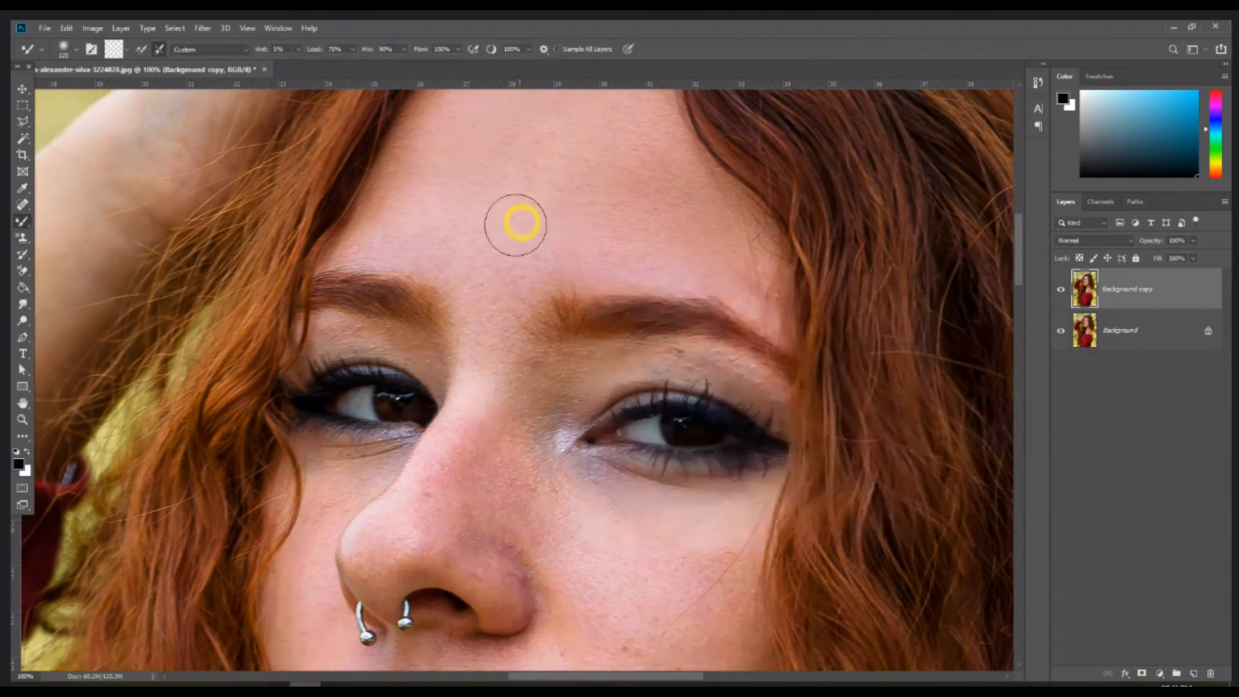
Set the foreground colour to white
click(21, 463)
drag(678, 435, 520, 254)
key(Return)
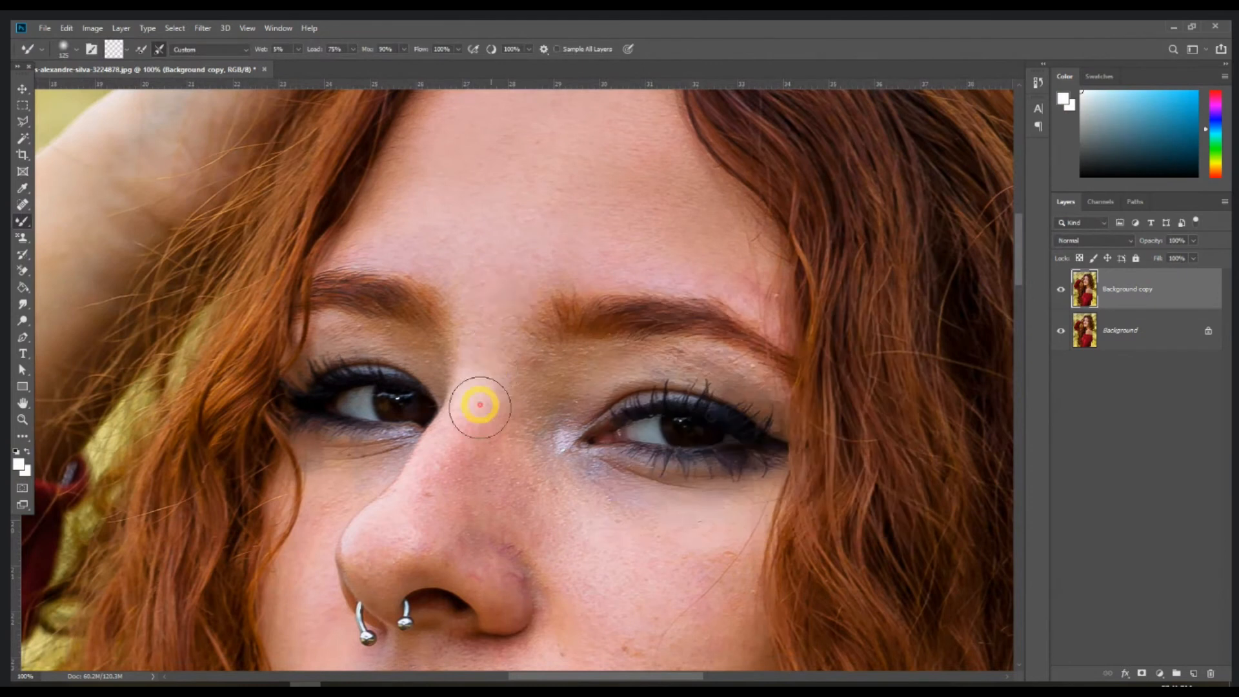
Compare the smoothed forehead with the original by toggling the visibility of the Background copy layer
drag(506, 364, 473, 467)
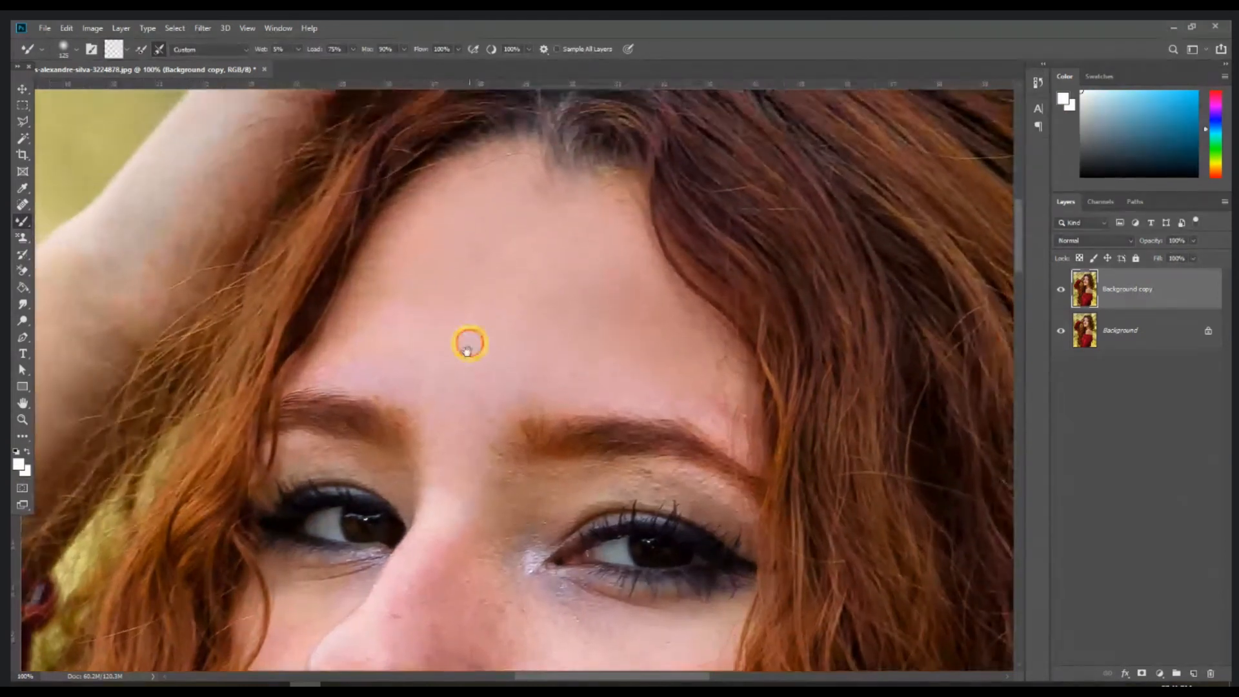
drag(467, 348, 486, 388)
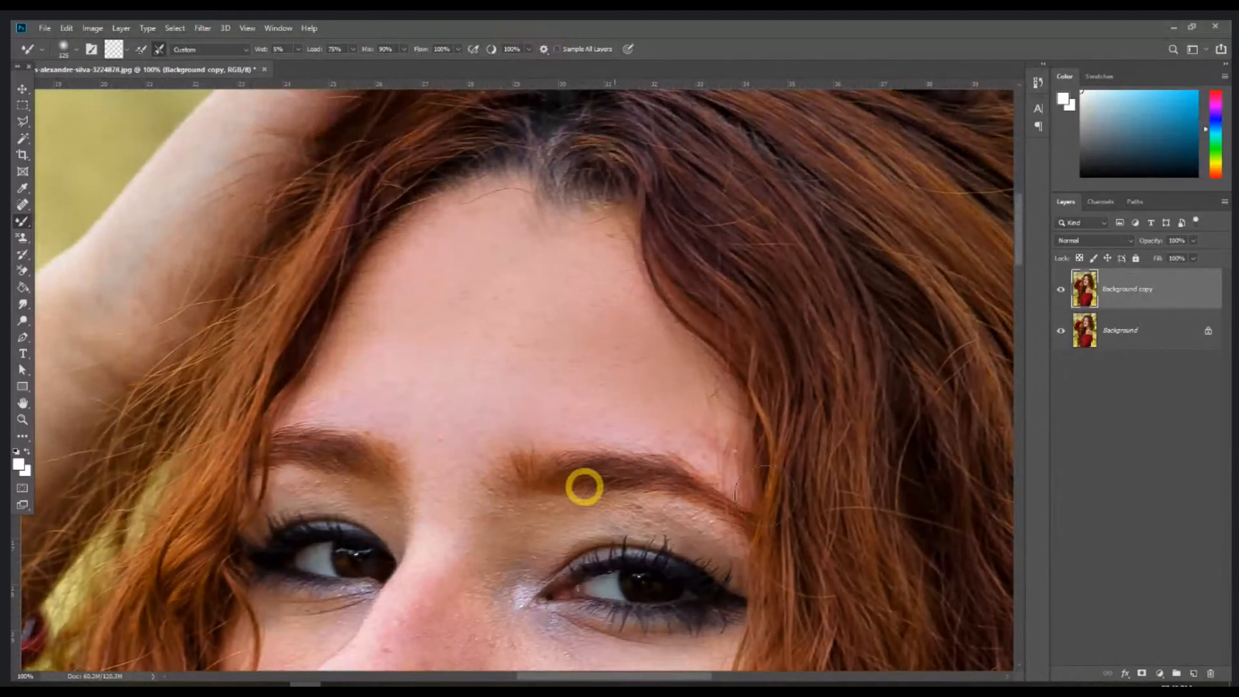
click(1059, 294)
scroll(683, 476, down, 3)
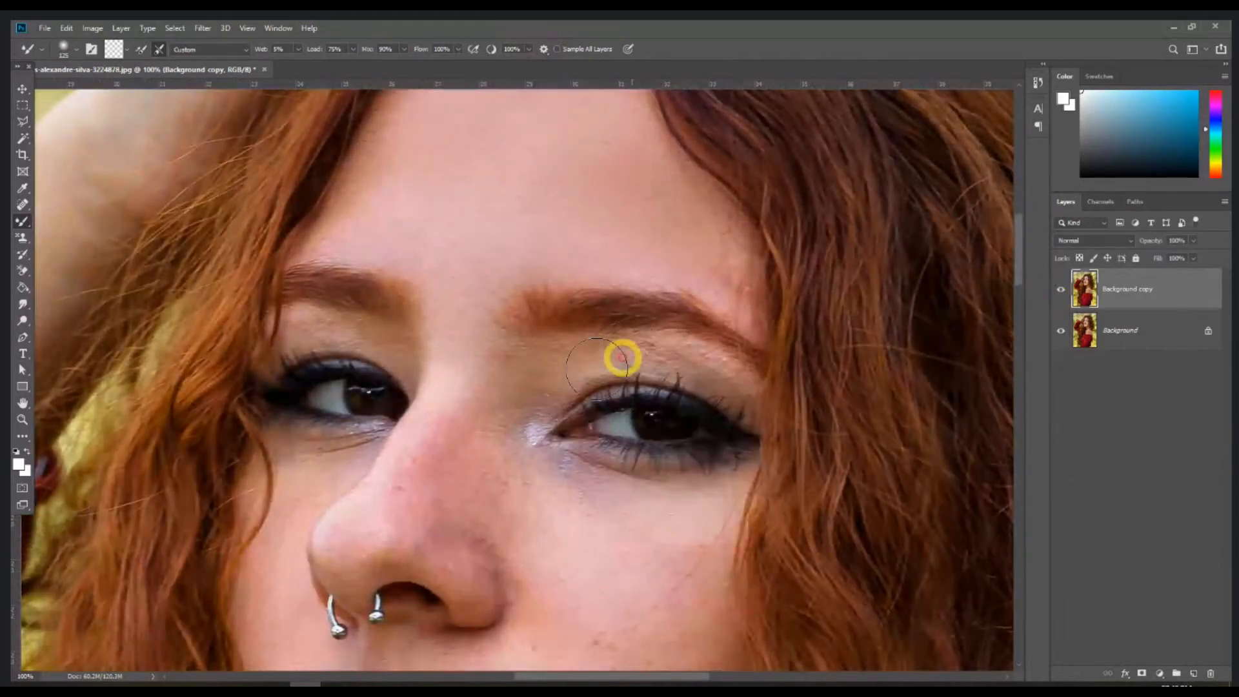
Dab the skin above the eye on the hair-covered side and raise the Mixer Brush wetness to 11%
drag(599, 364, 597, 364)
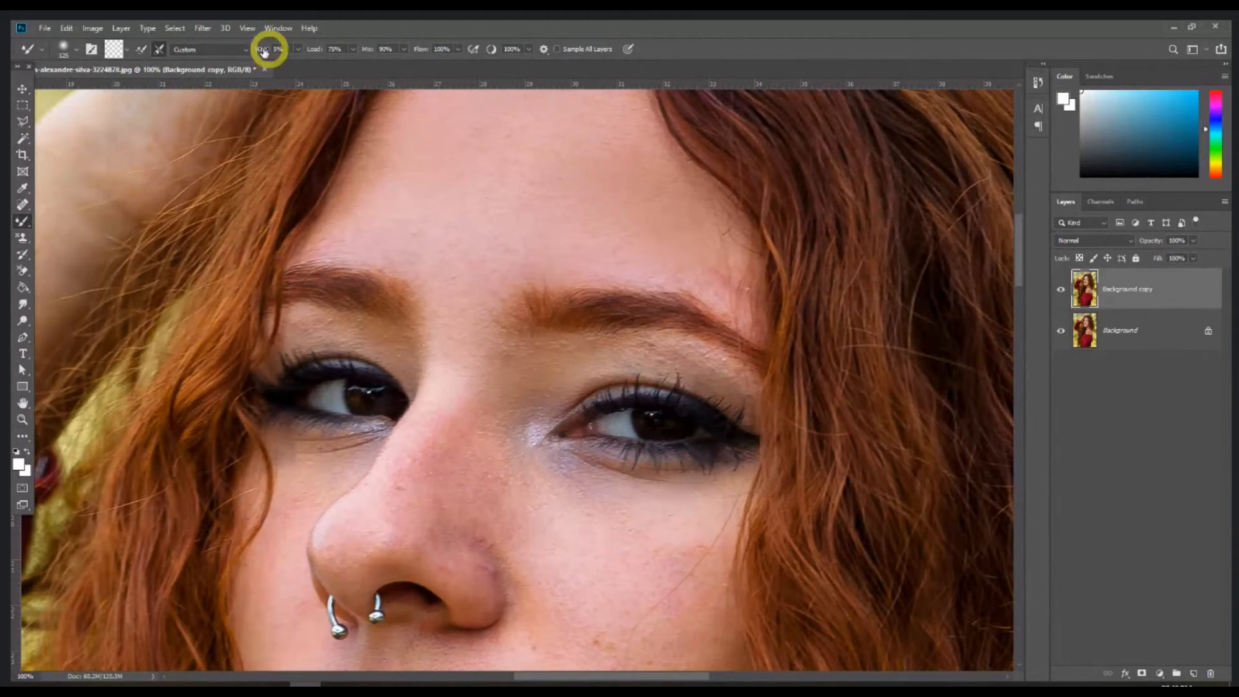
click(298, 51)
drag(297, 64, 302, 66)
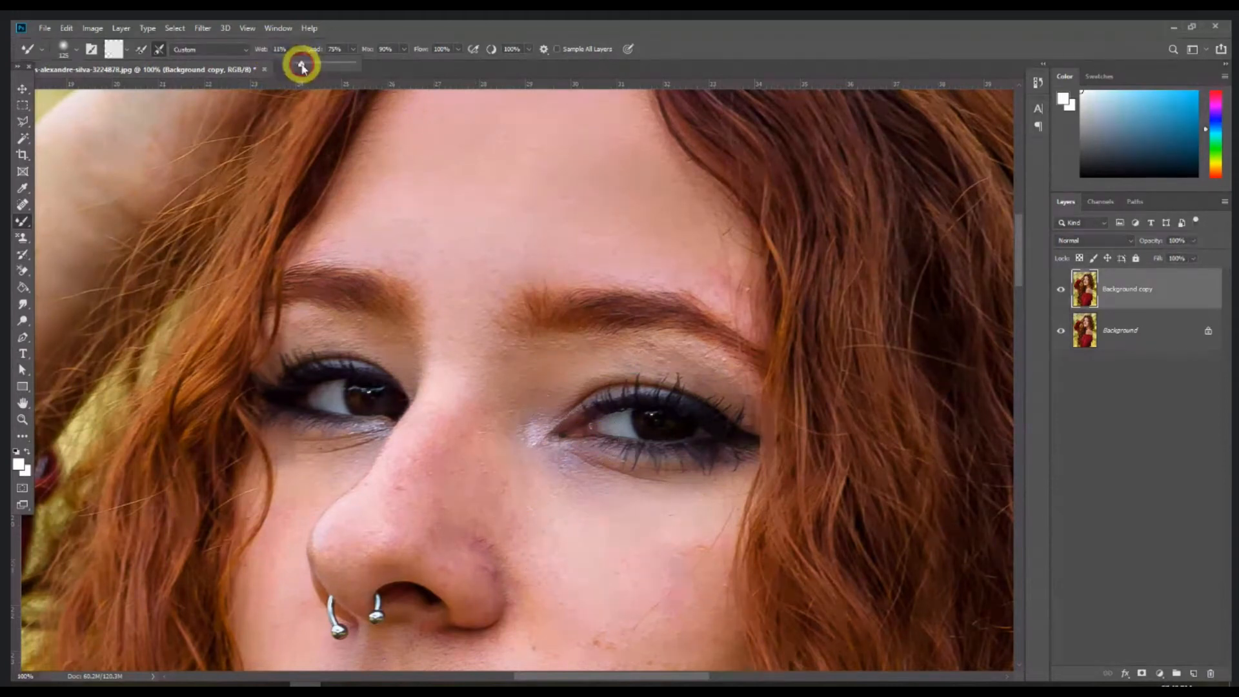
Enlarge the Mixer Brush to 175 px and smooth the cheek beside the nose and the skin below the mouth
drag(588, 559, 578, 394)
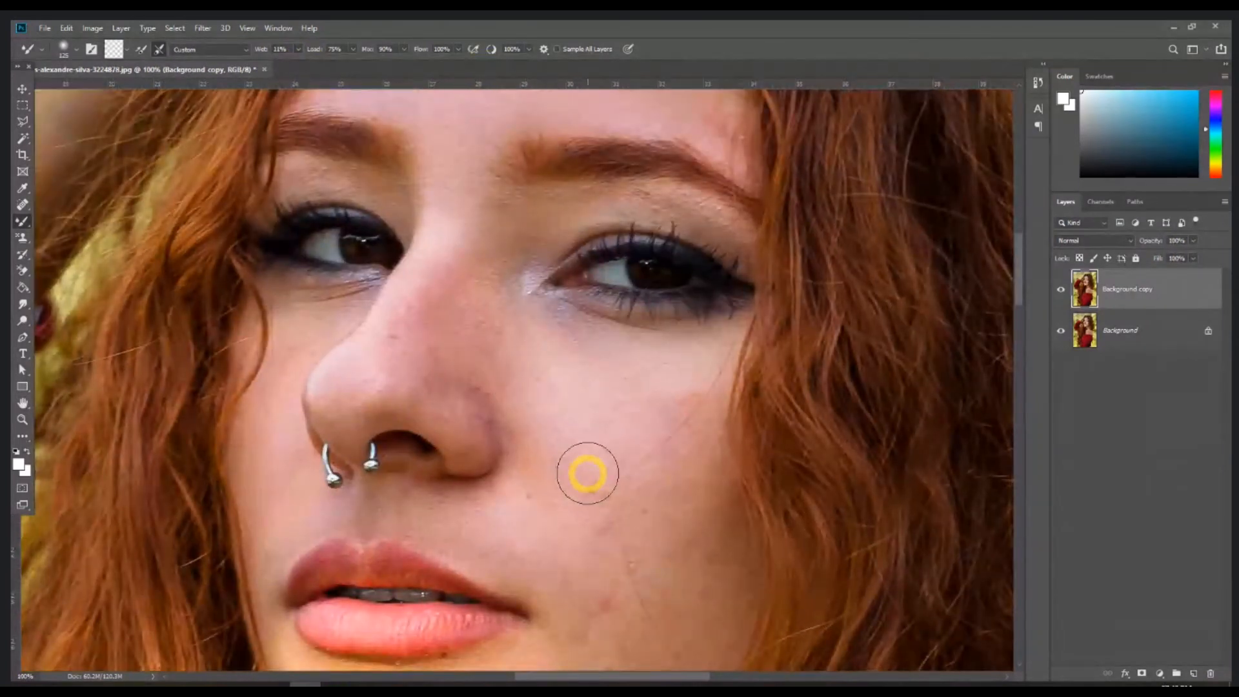
key(bracketright)
key(bracketright)
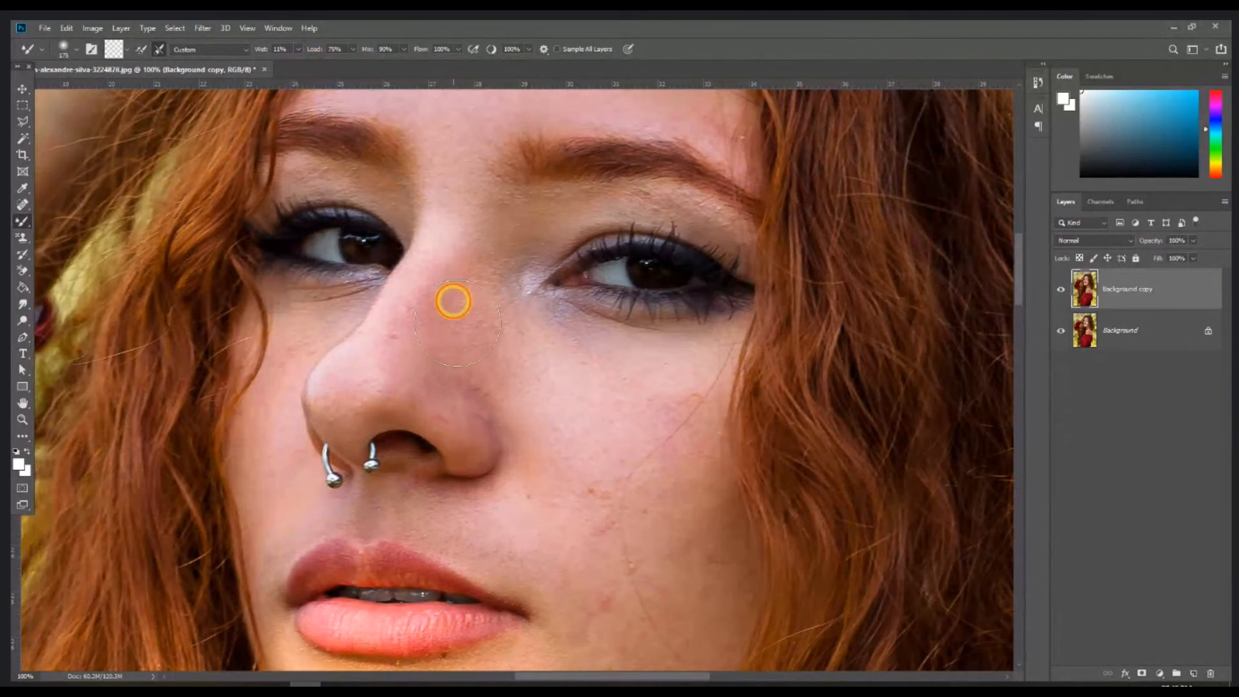
mouse_move(639, 365)
mouse_down()
mouse_move(672, 358)
mouse_move(664, 472)
mouse_move(672, 424)
mouse_move(681, 537)
mouse_move(670, 373)
mouse_move(686, 503)
mouse_up()
drag(656, 573, 667, 423)
drag(597, 342, 587, 499)
mouse_move(624, 362)
mouse_down()
mouse_move(646, 488)
mouse_move(616, 555)
mouse_up()
drag(672, 492, 666, 567)
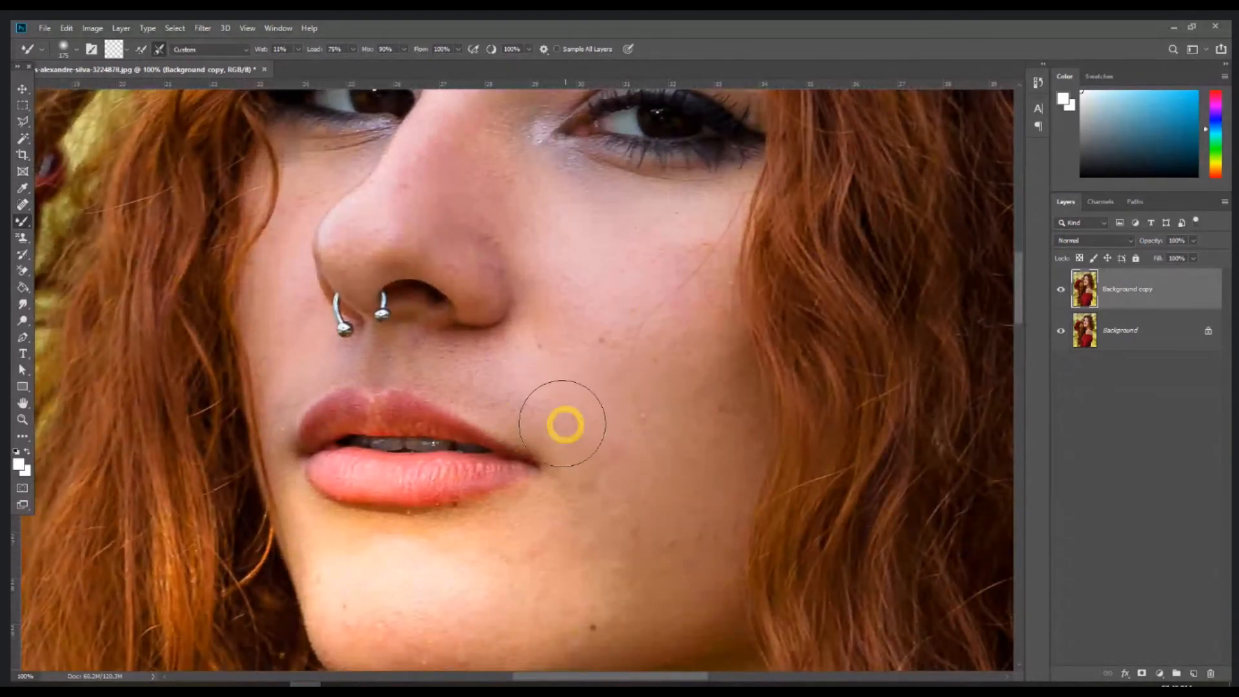
click(406, 555)
mouse_move(572, 517)
mouse_down()
mouse_move(592, 507)
mouse_move(585, 521)
mouse_up()
click(467, 562)
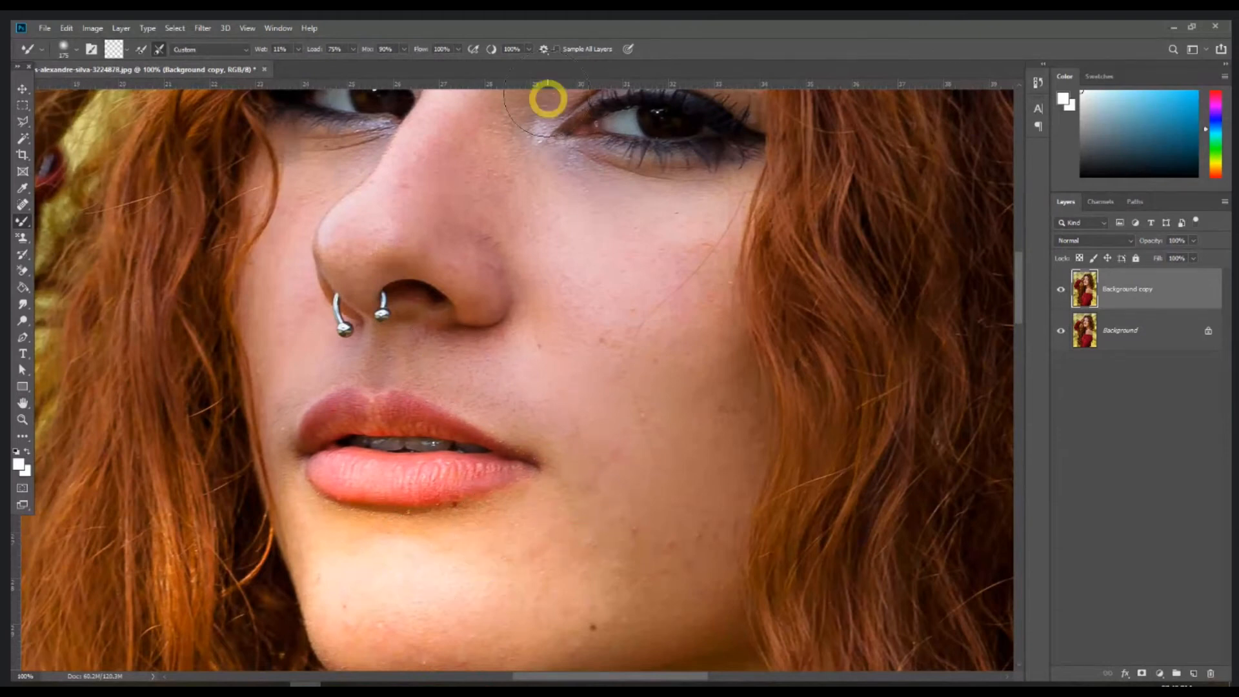
Keep smoothing enabled in the brush settings and set the Mixer Brush stroke smoothing to 0%
click(528, 50)
click(529, 51)
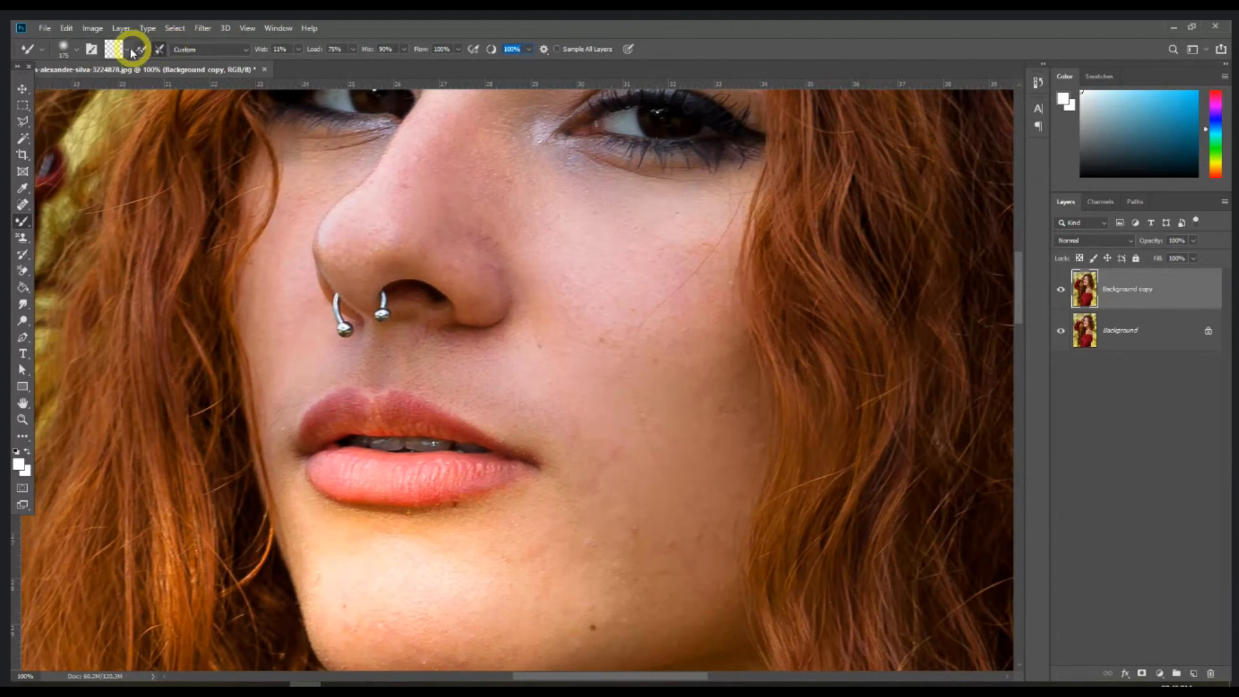
click(92, 50)
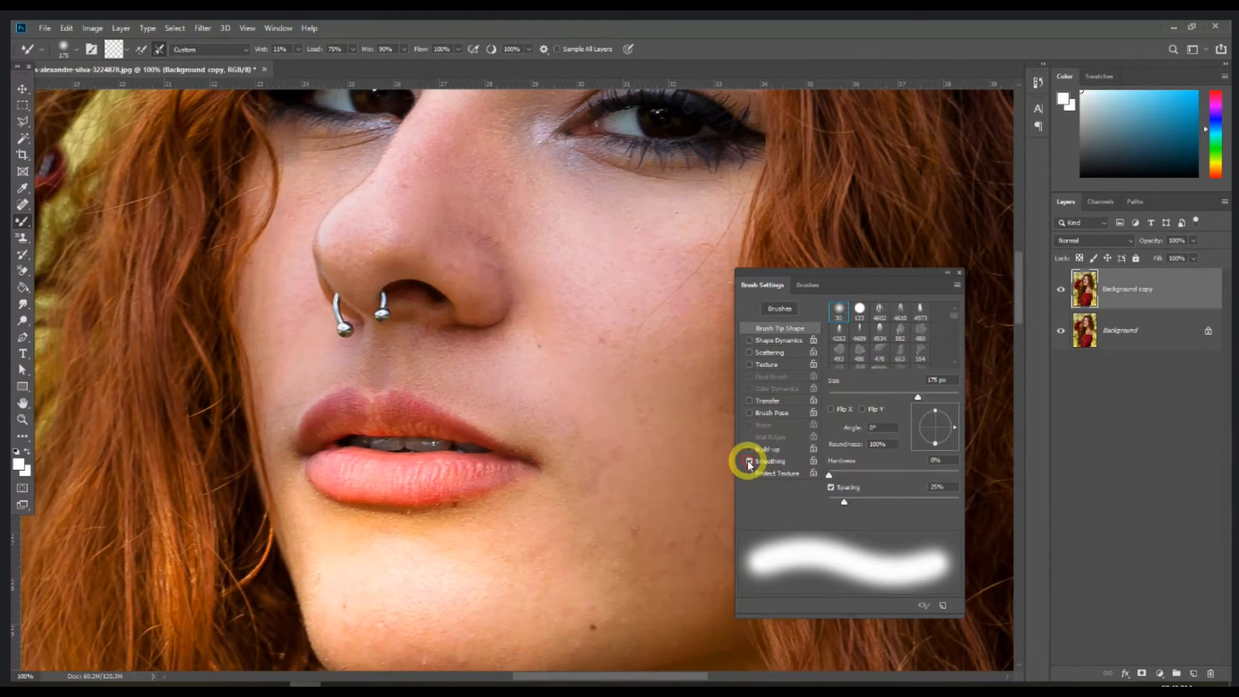
click(776, 464)
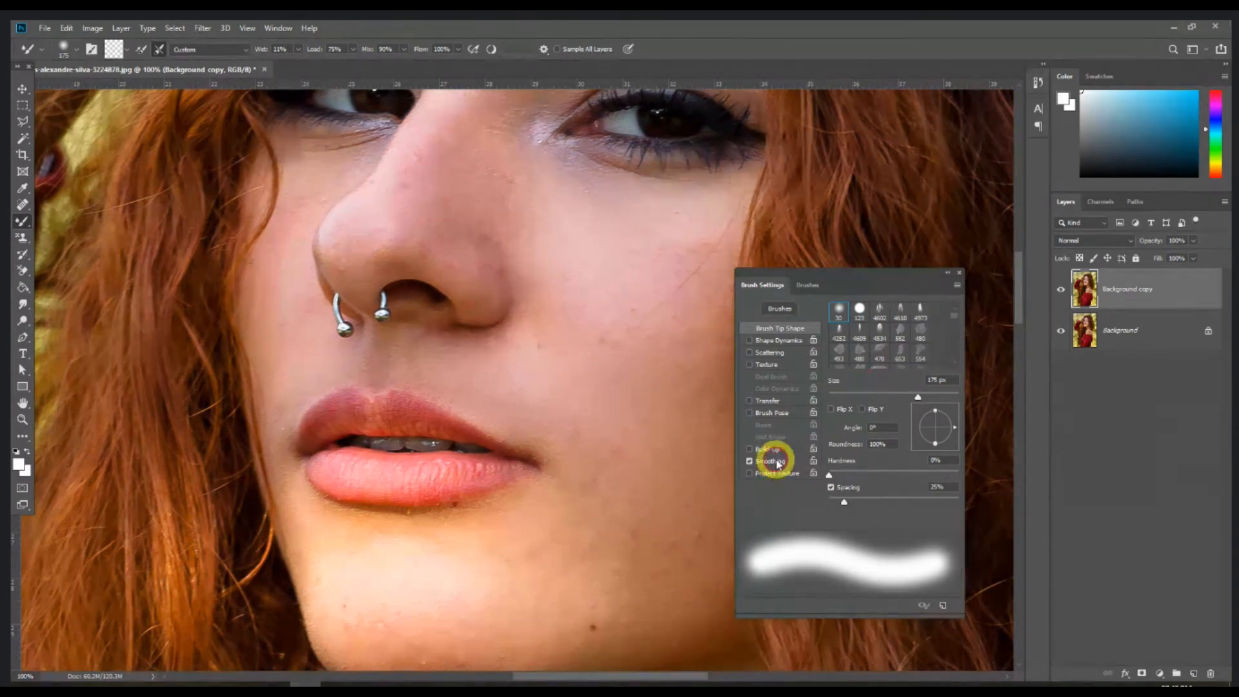
click(960, 277)
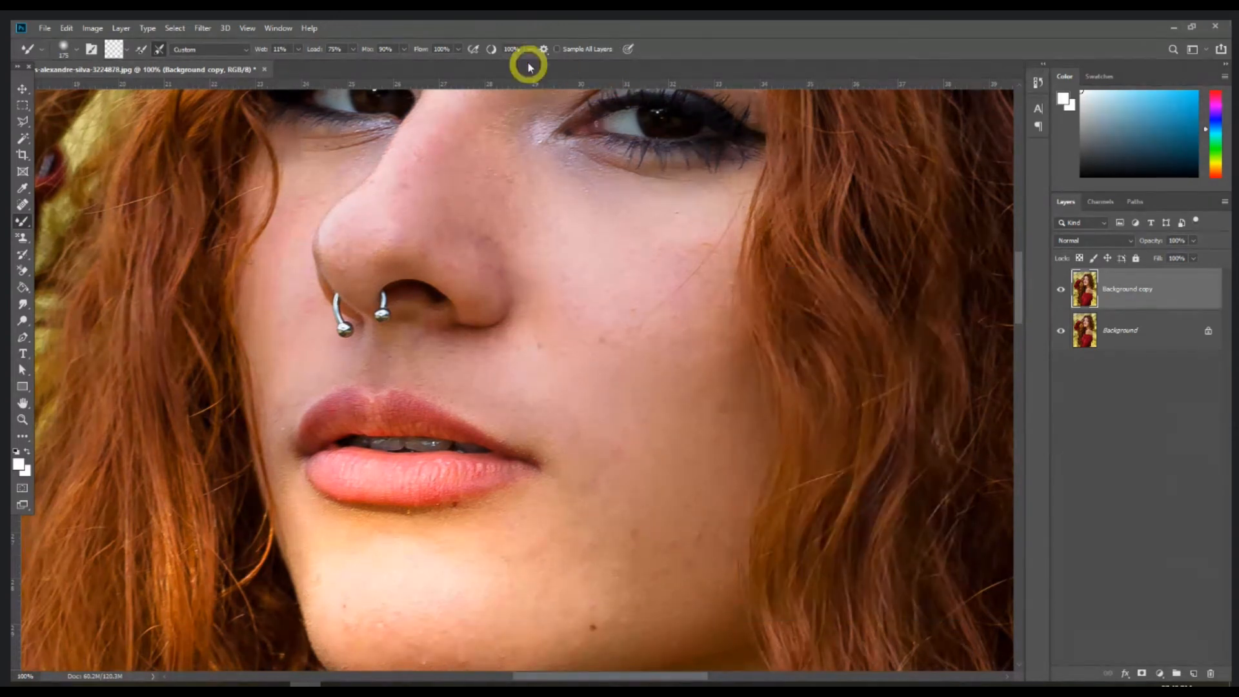
drag(530, 64, 469, 64)
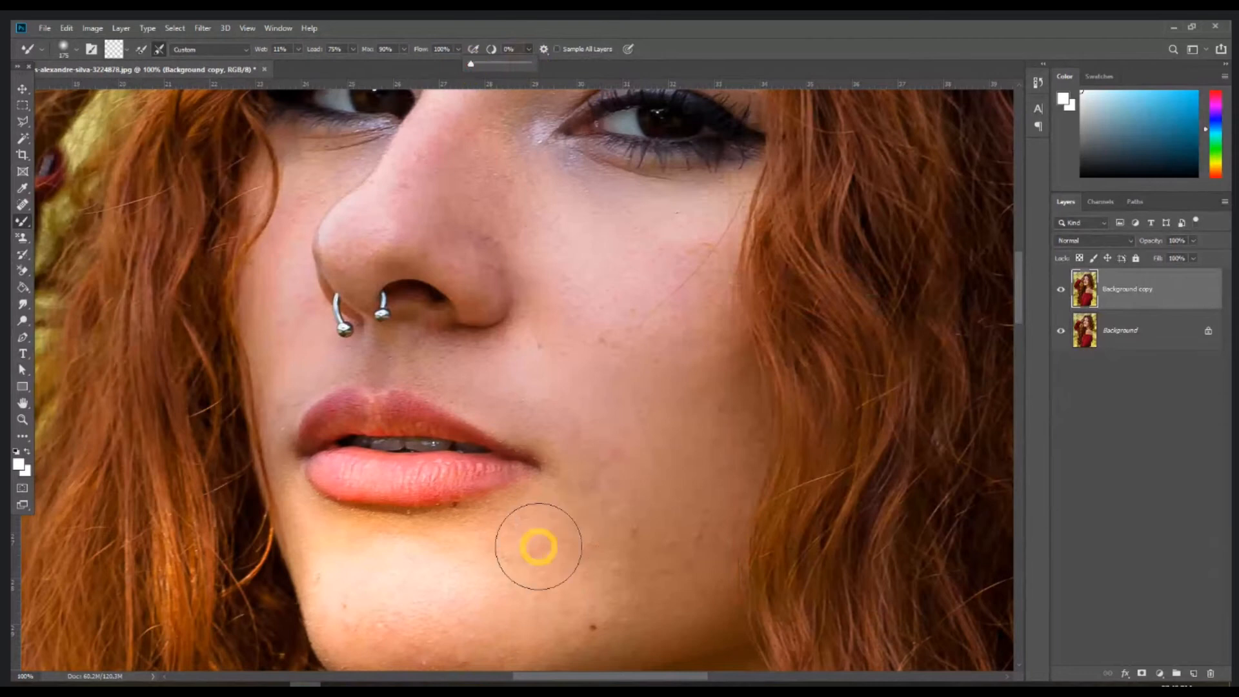
Smooth the chin, the cheek beside the mouth and the skin above the upper lip
drag(538, 544, 559, 446)
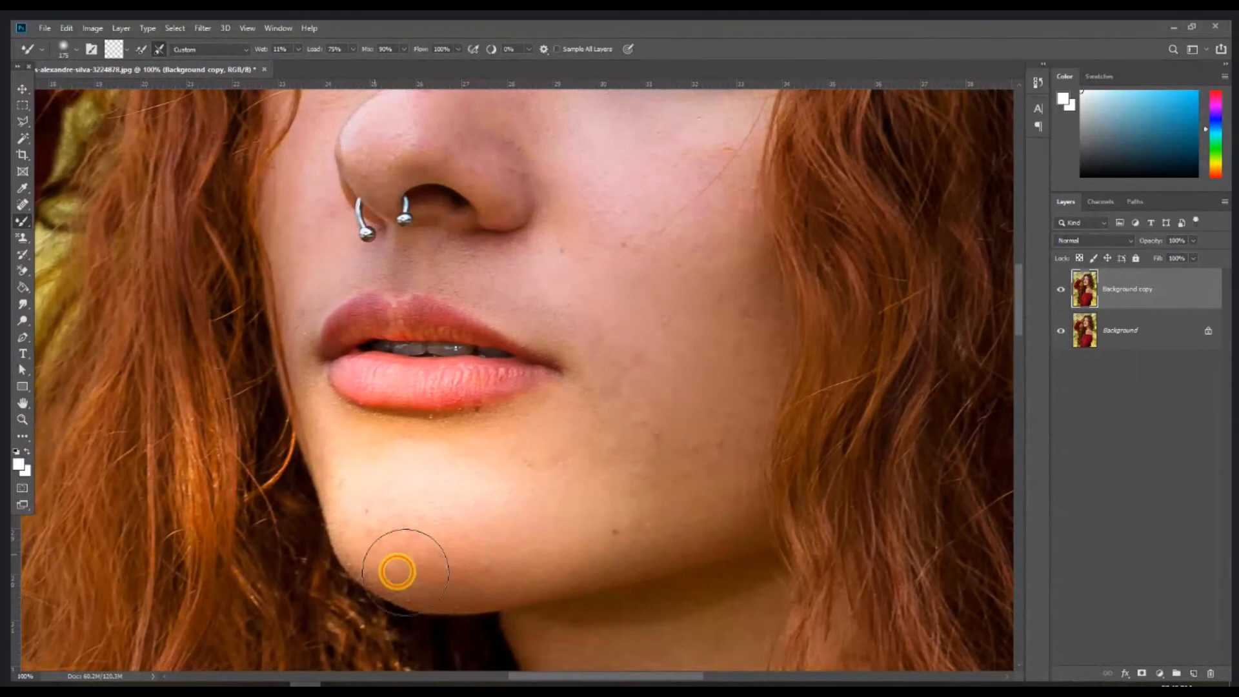
drag(687, 470, 669, 542)
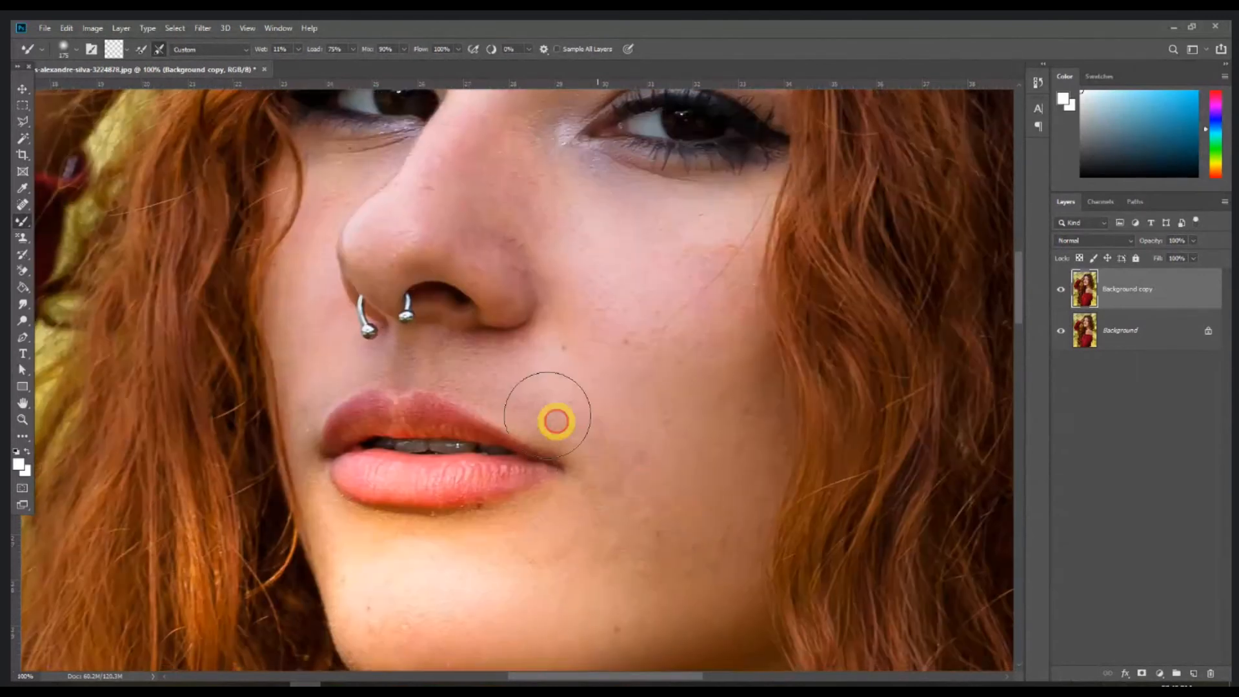
drag(546, 331, 625, 455)
mouse_move(490, 383)
mouse_down()
mouse_move(568, 382)
mouse_move(548, 269)
mouse_move(539, 396)
mouse_up()
Reduce the Mixer Brush to 100 px and smooth the skin on the nose and around the eyes
key(bracketleft)
key(bracketleft)
key(bracketleft)
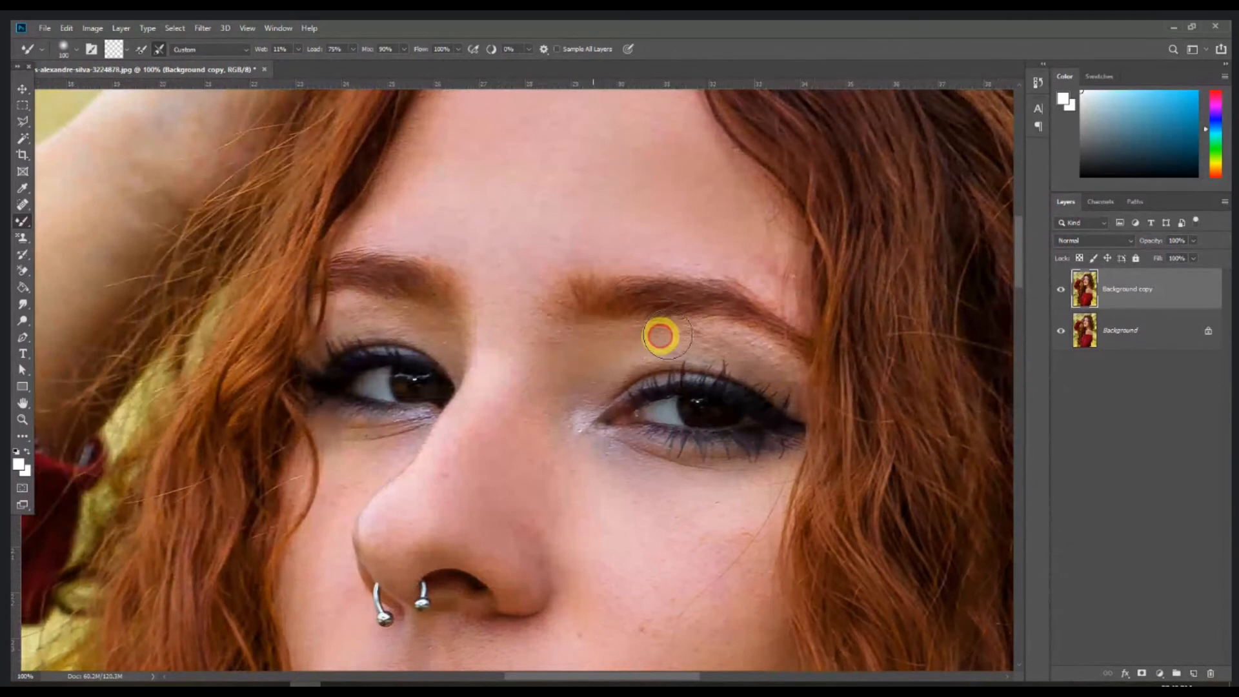
mouse_move(461, 363)
mouse_down()
mouse_move(515, 419)
mouse_move(536, 382)
mouse_up()
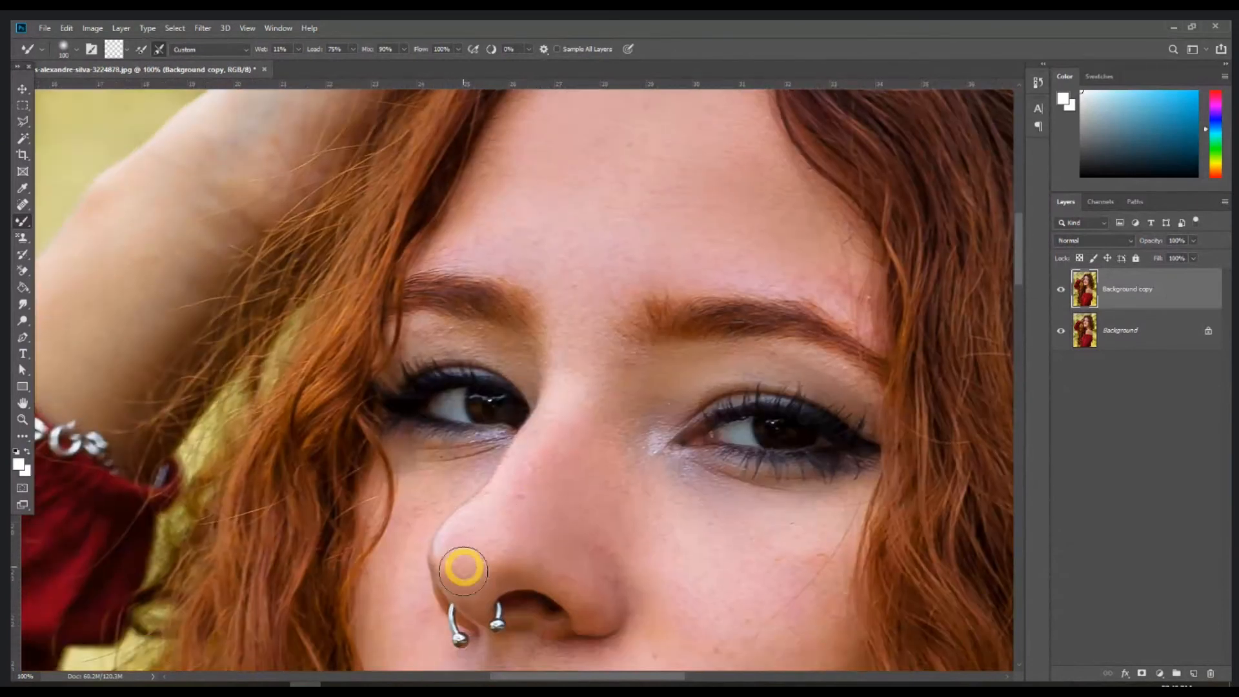
drag(479, 465, 537, 415)
drag(457, 405, 540, 405)
mouse_move(466, 482)
mouse_down()
mouse_move(471, 585)
mouse_move(471, 558)
mouse_move(439, 556)
mouse_move(445, 609)
mouse_move(464, 626)
mouse_move(509, 482)
mouse_up()
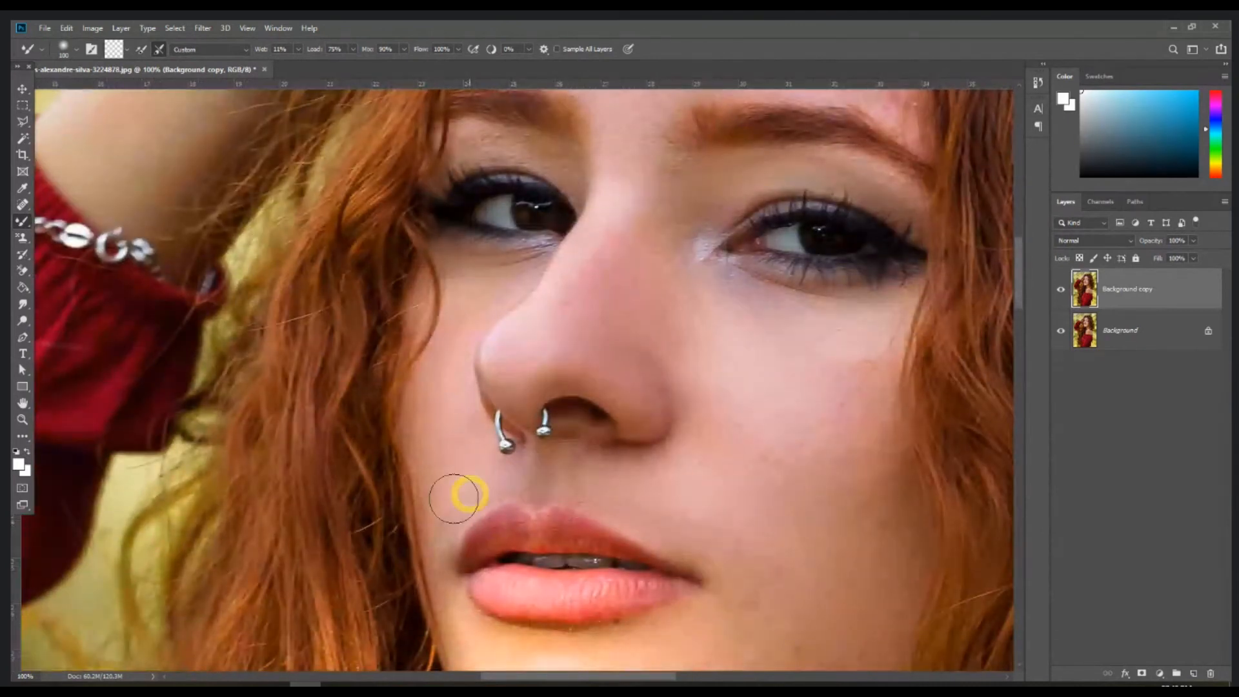
Enlarge the Mixer Brush to 175 px and smooth the forehead above the eyebrows again
scroll(656, 415, up, 5)
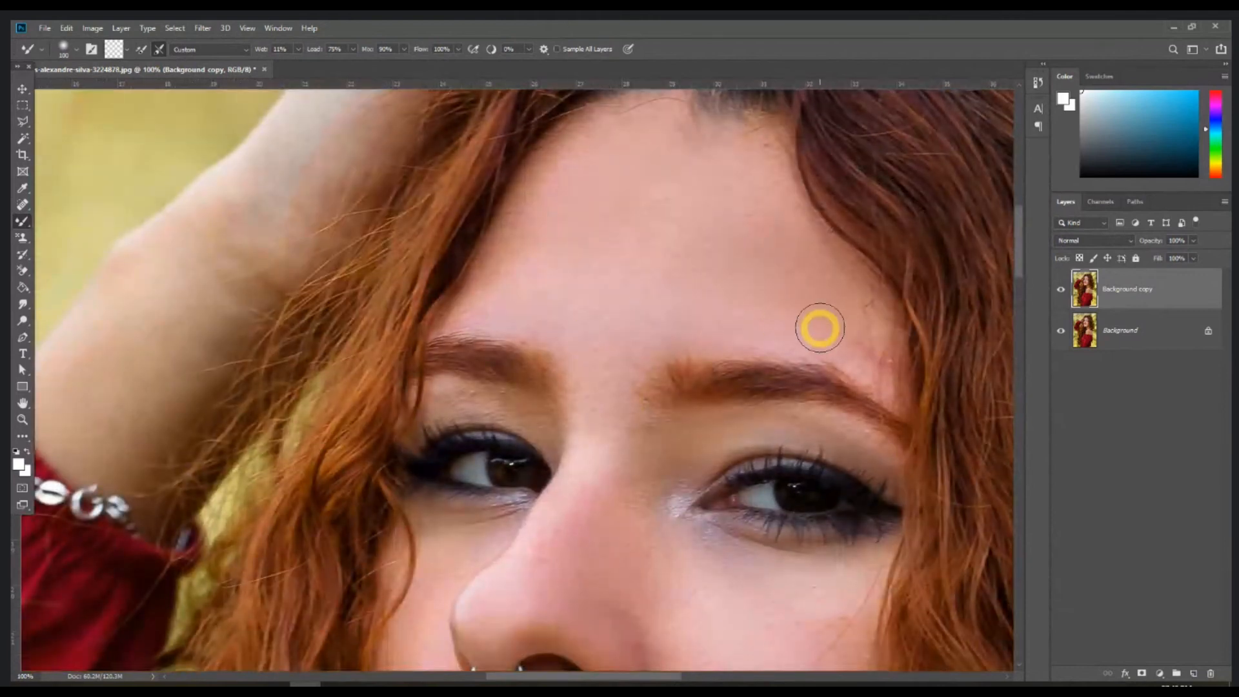
key(bracketright)
key(bracketright)
key(bracketright)
mouse_move(726, 279)
mouse_down()
mouse_move(646, 270)
mouse_move(680, 163)
mouse_move(534, 215)
mouse_move(508, 289)
mouse_up()
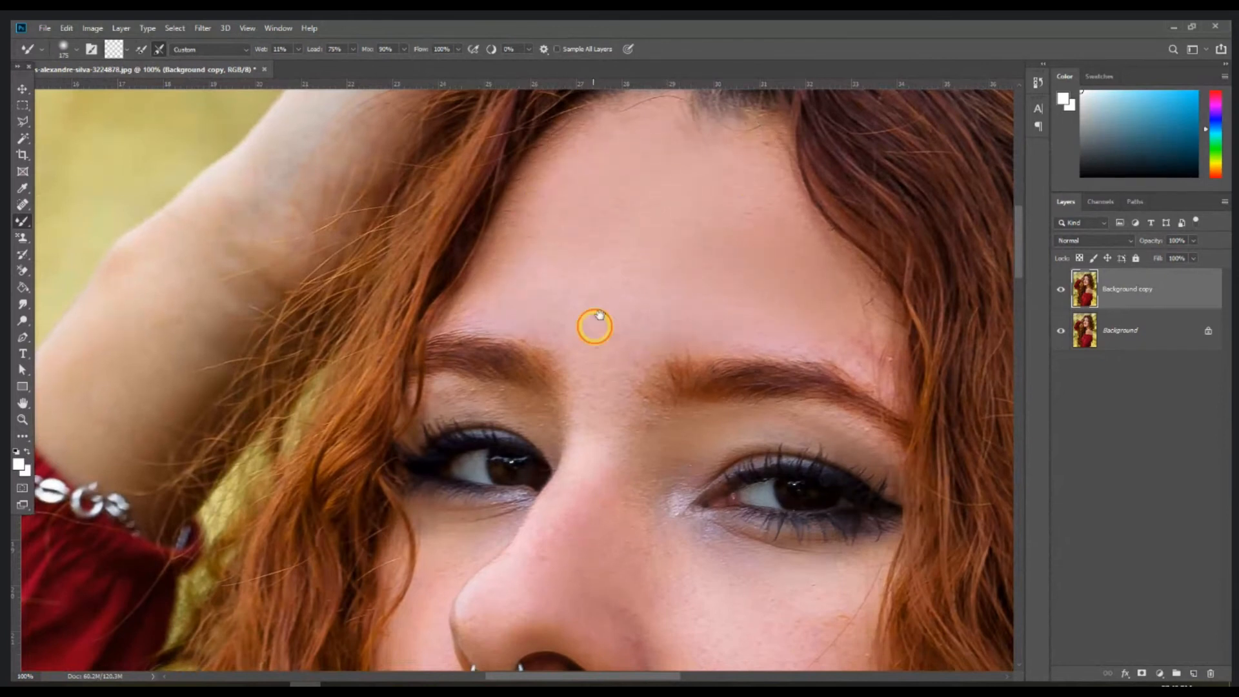
Compare the retouched face with the original by hiding and showing the Background copy layer
drag(595, 328, 611, 199)
key(ctrl+minus)
click(1061, 295)
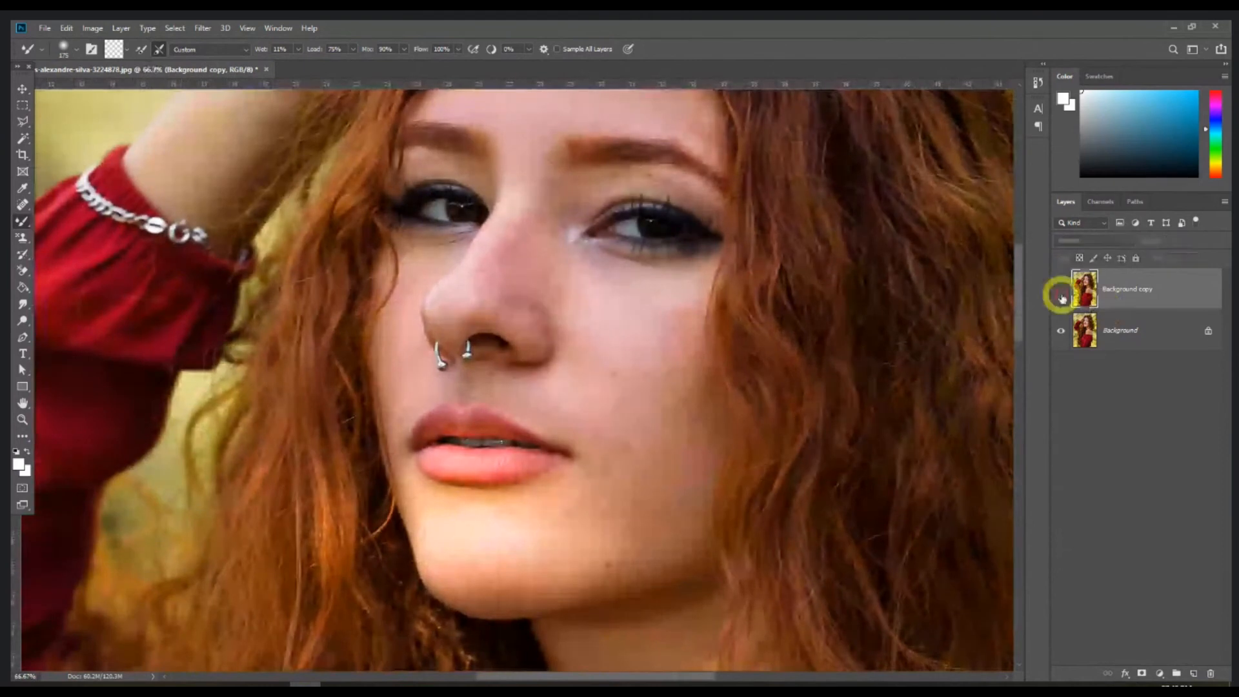
click(1062, 297)
key(ctrl+plus)
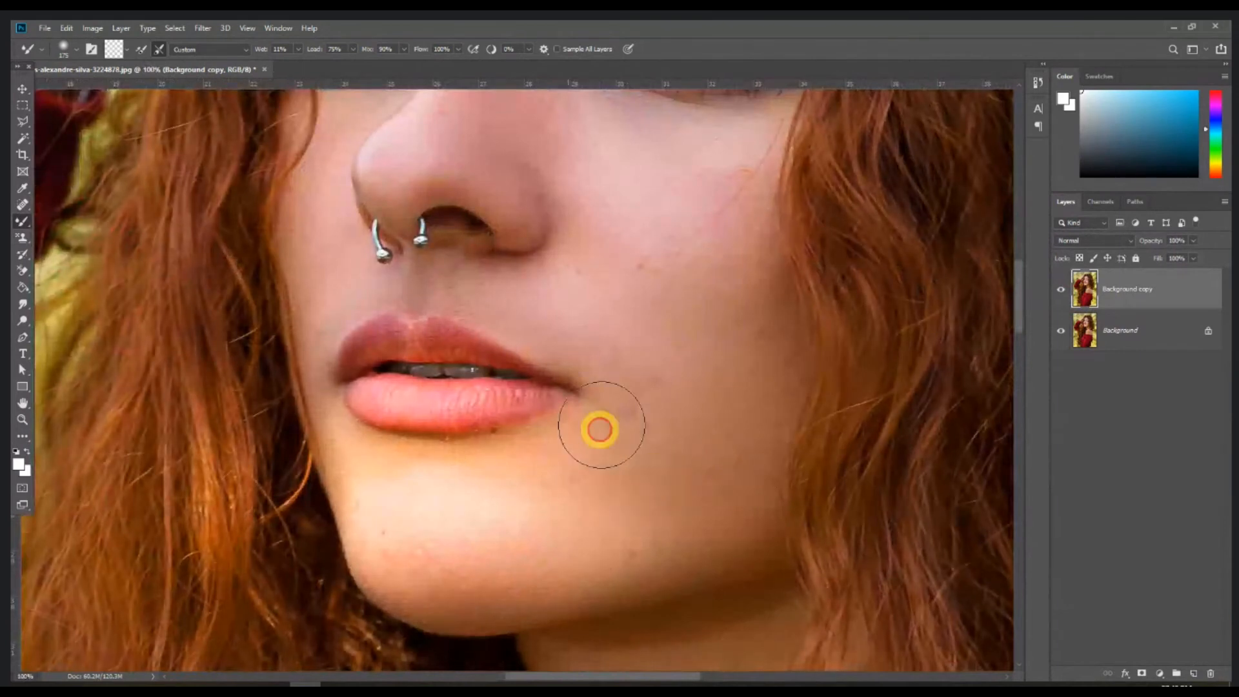
Enlarge the Mixer Brush to 250 px and smooth the skin on the bare shoulder and upper back
drag(580, 568, 640, 569)
scroll(623, 570, up, 3)
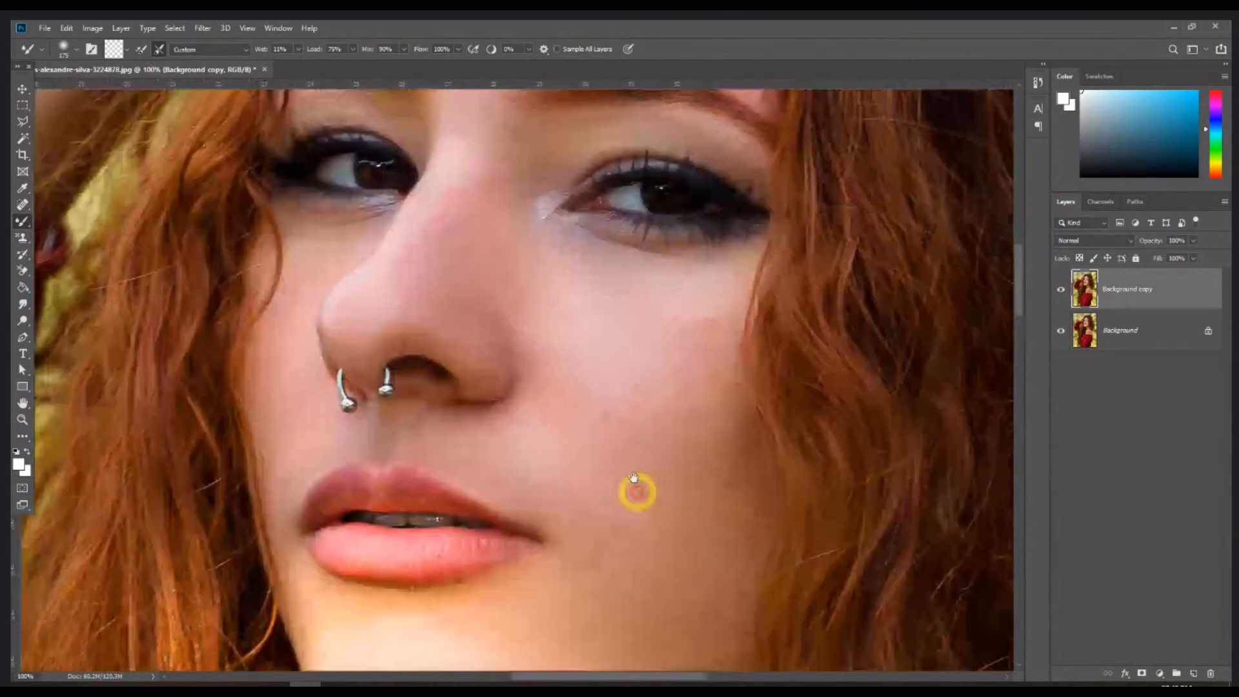
drag(548, 415, 553, 116)
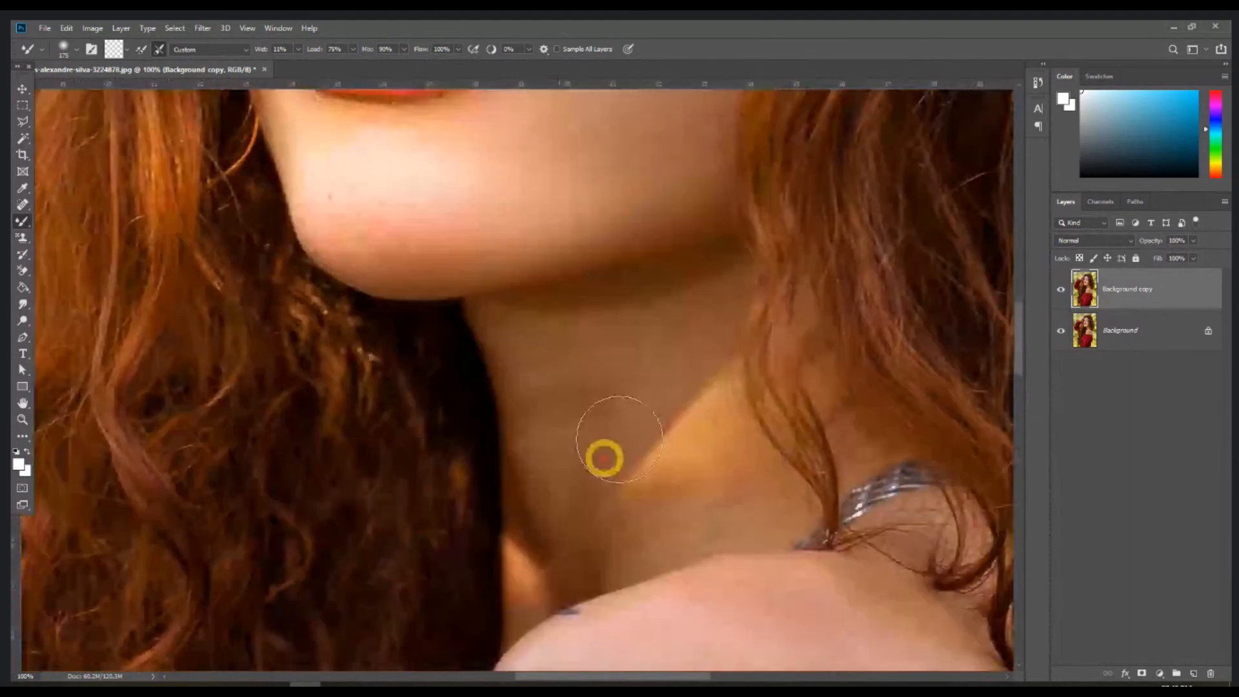
mouse_move(655, 454)
mouse_down()
mouse_move(707, 469)
mouse_move(656, 542)
mouse_move(629, 232)
mouse_move(505, 116)
mouse_up()
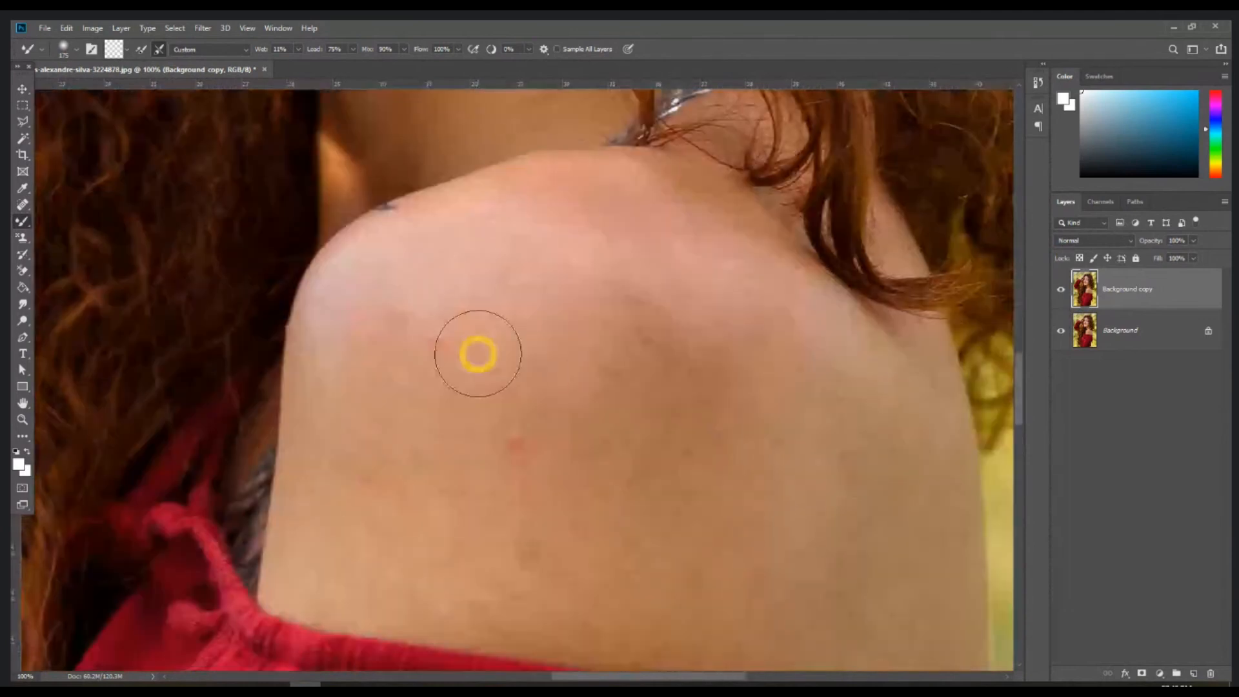
key(bracketright)
key(bracketright)
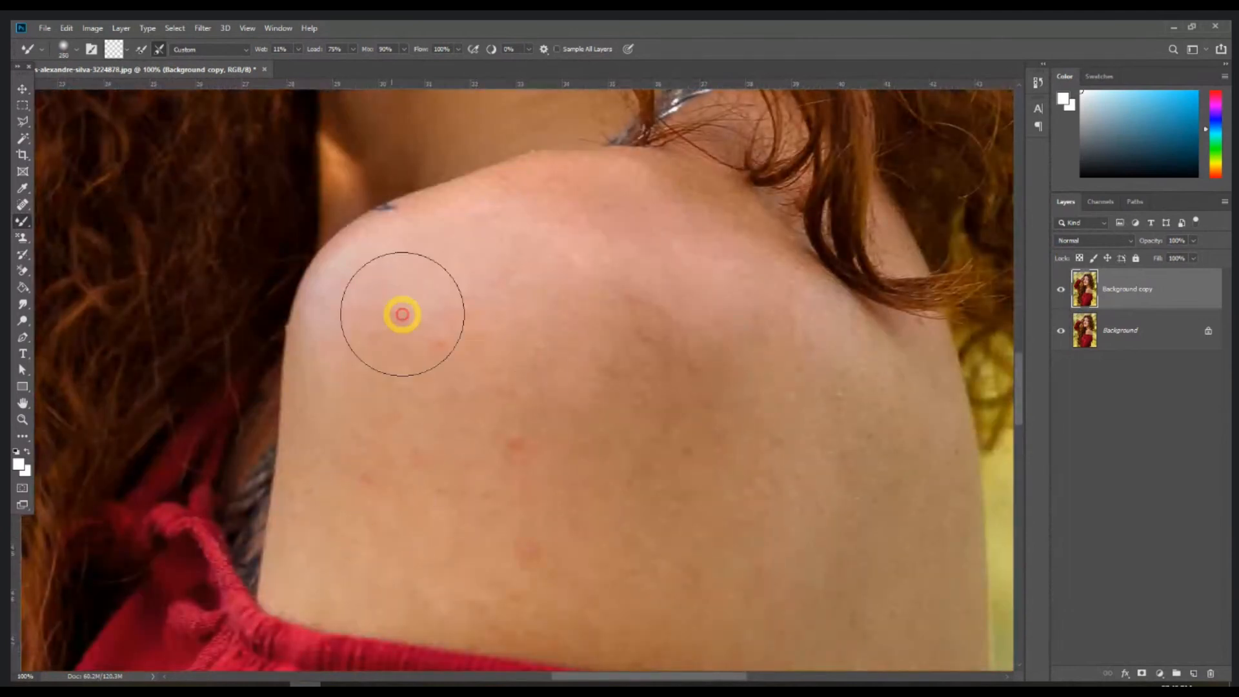
mouse_move(540, 302)
mouse_down()
mouse_move(420, 332)
mouse_move(630, 215)
mouse_move(761, 293)
mouse_move(784, 375)
mouse_move(554, 525)
mouse_move(578, 485)
mouse_up()
drag(582, 528, 573, 381)
Smooth along the shoulder's edges with a 150 px Mixer Brush, and the back beside the outer arm with 250 px
key(bracketleft)
key(bracketleft)
key(bracketleft)
key(bracketleft)
mouse_move(288, 425)
mouse_down()
mouse_move(415, 467)
mouse_move(639, 495)
mouse_up()
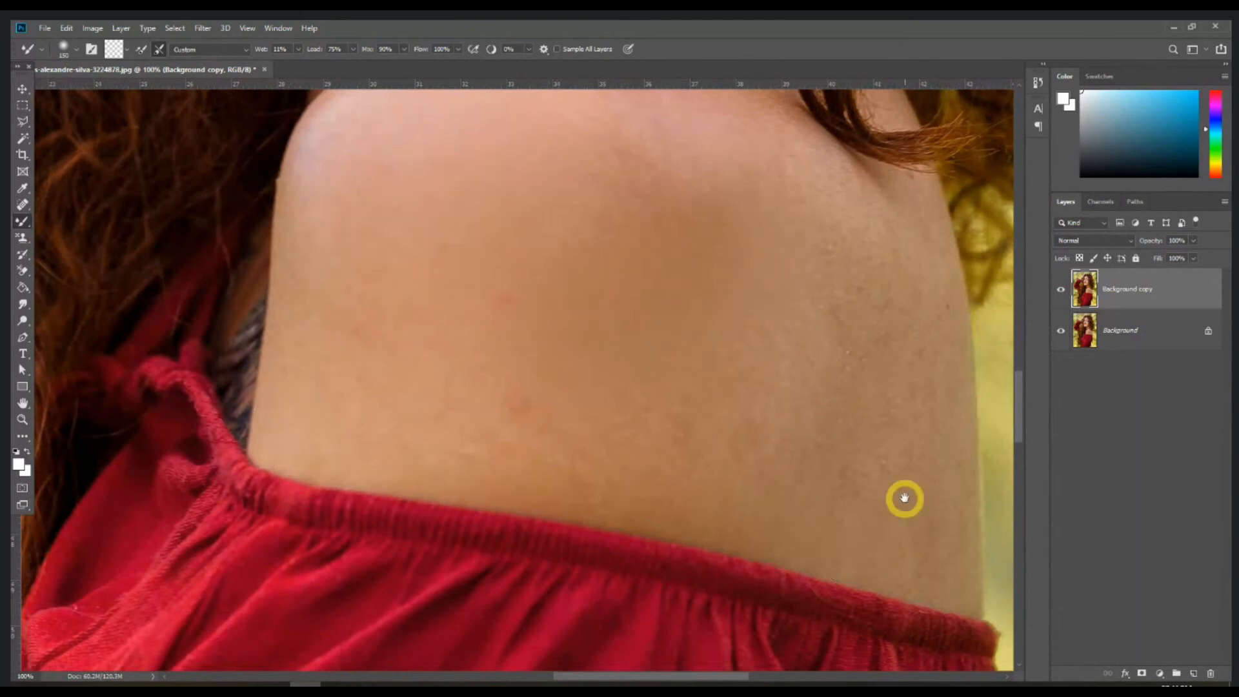
drag(899, 498, 853, 533)
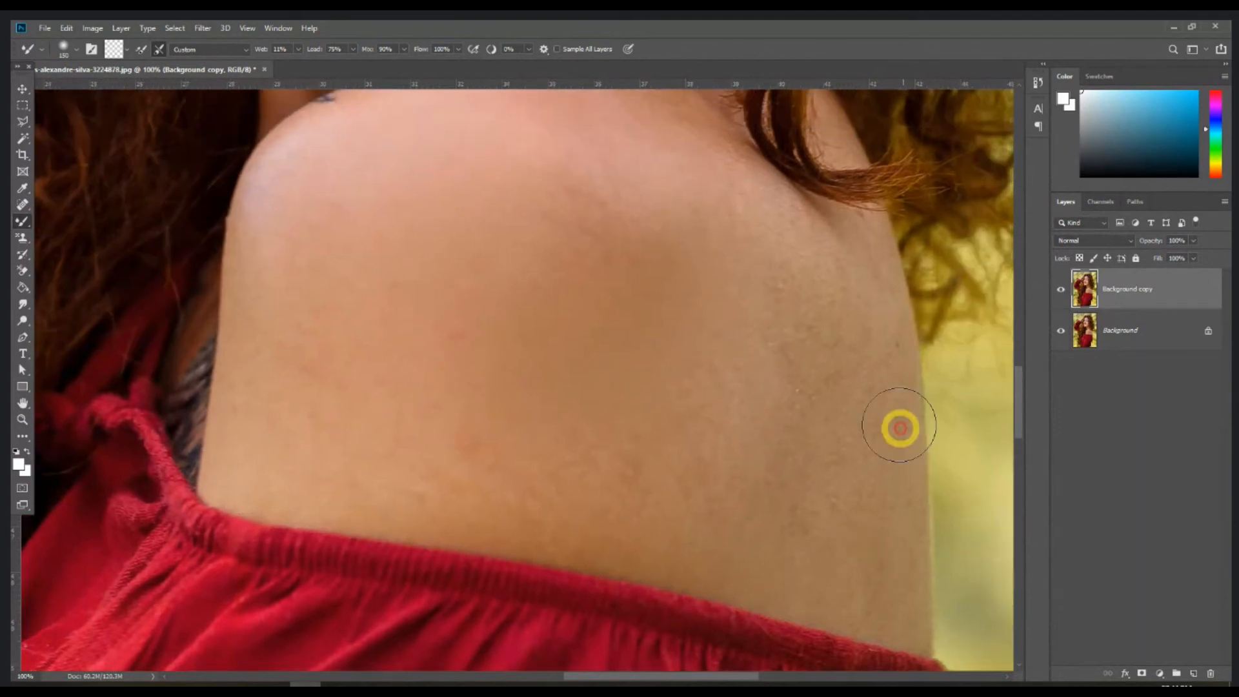
key(bracketright)
key(bracketright)
key(bracketright)
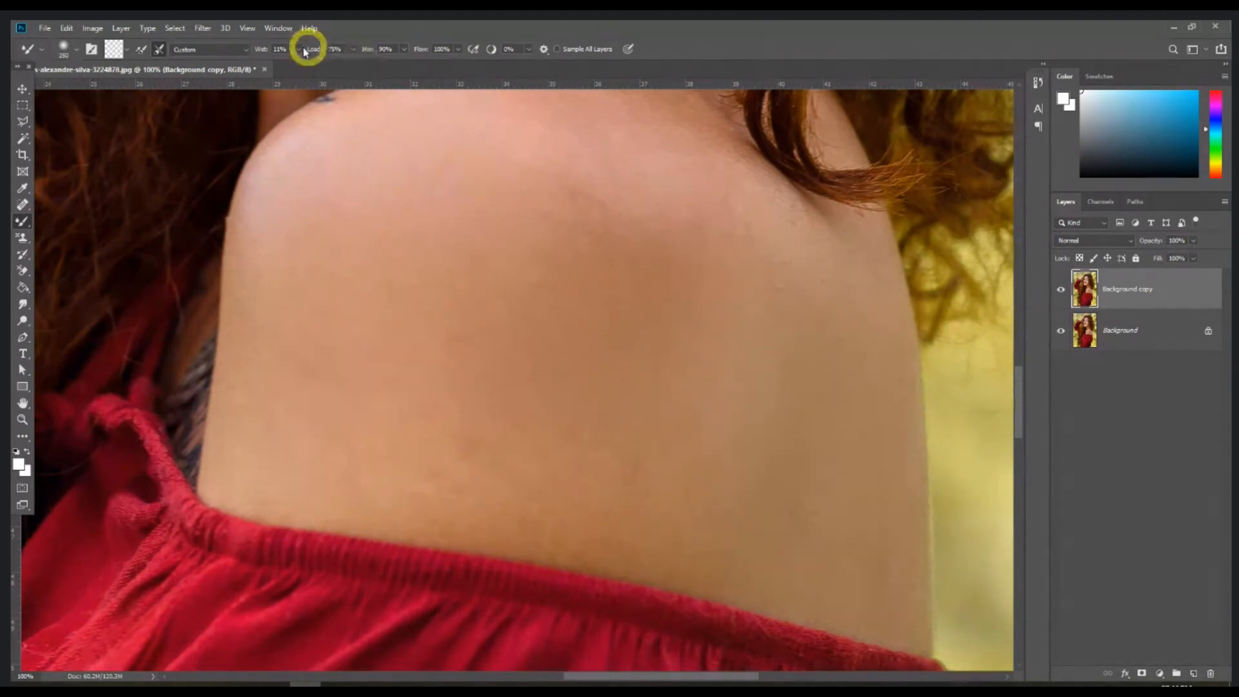
Lower the Mixer Brush's Wet value to 6% and smooth the shoulder and back again
click(298, 49)
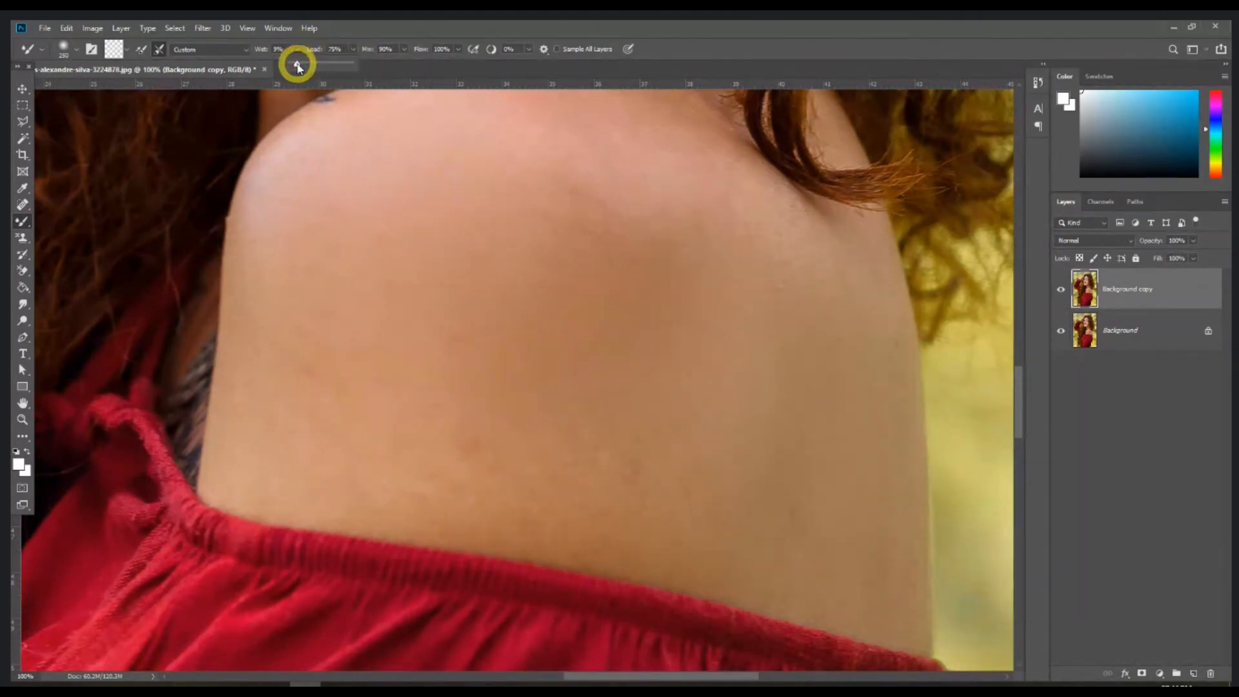
click(287, 50)
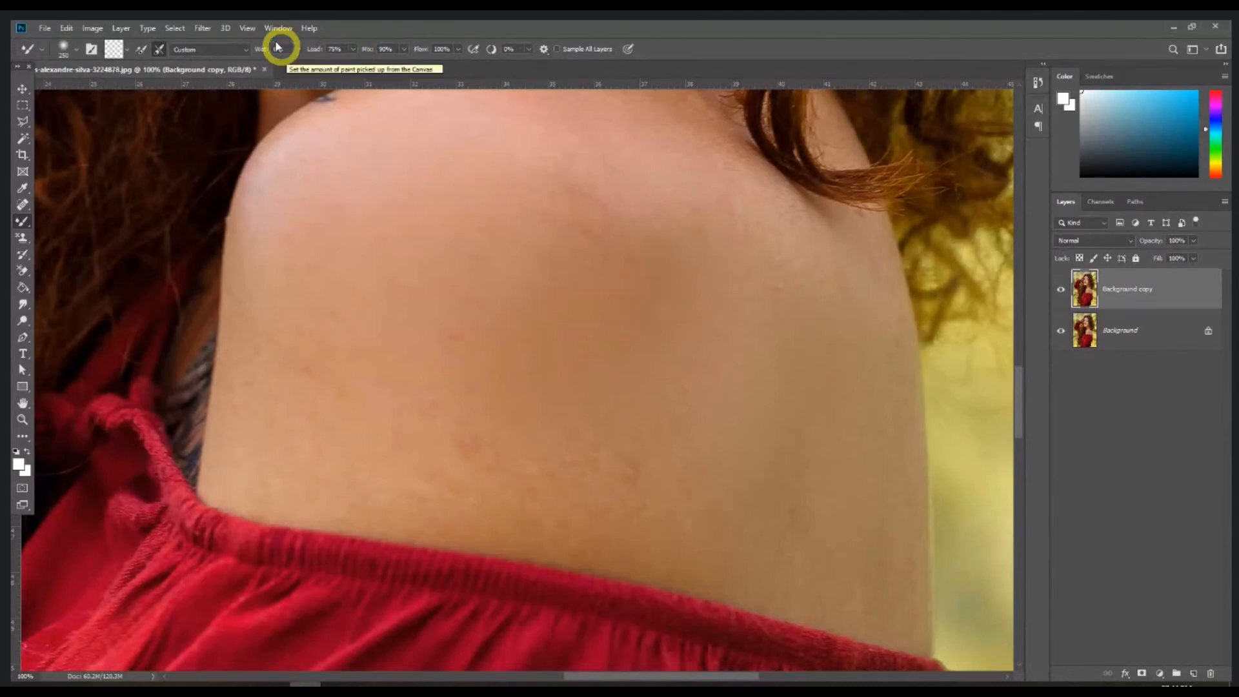
mouse_move(617, 482)
mouse_down()
mouse_move(639, 486)
mouse_move(444, 466)
mouse_up()
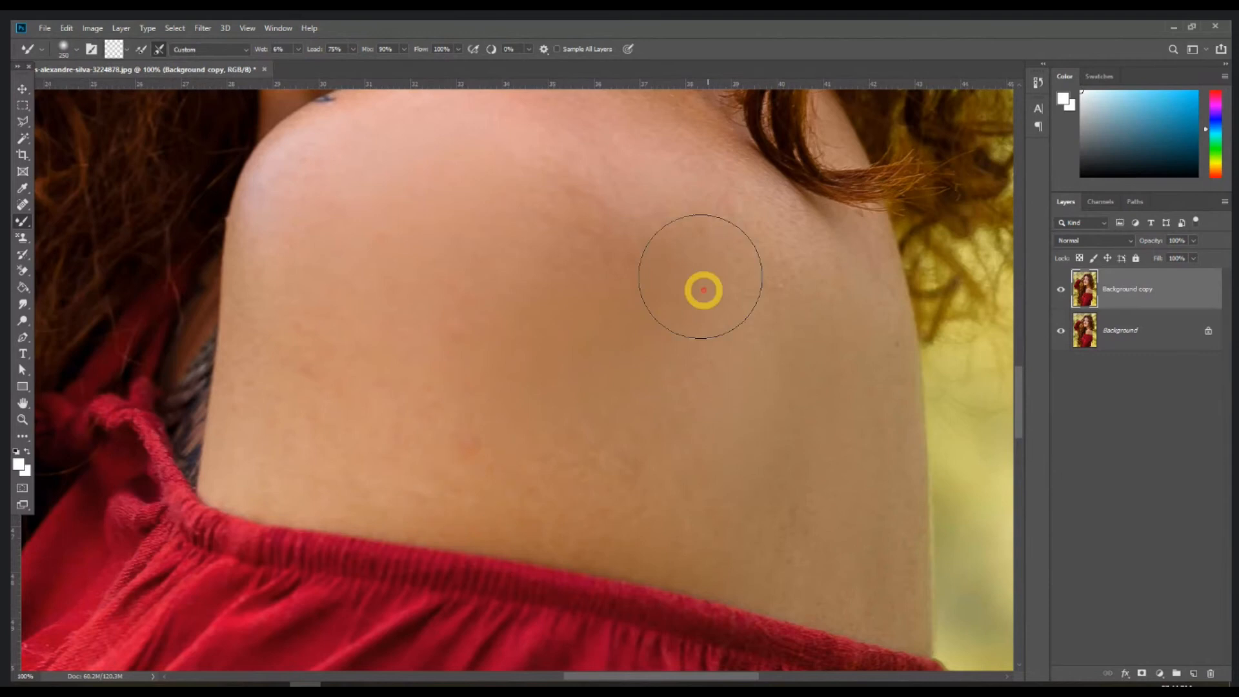
key(space)
drag(665, 352, 655, 509)
drag(705, 277, 851, 424)
Compare the retouched shoulder with the original by hiding and showing the Background copy layer
click(1062, 291)
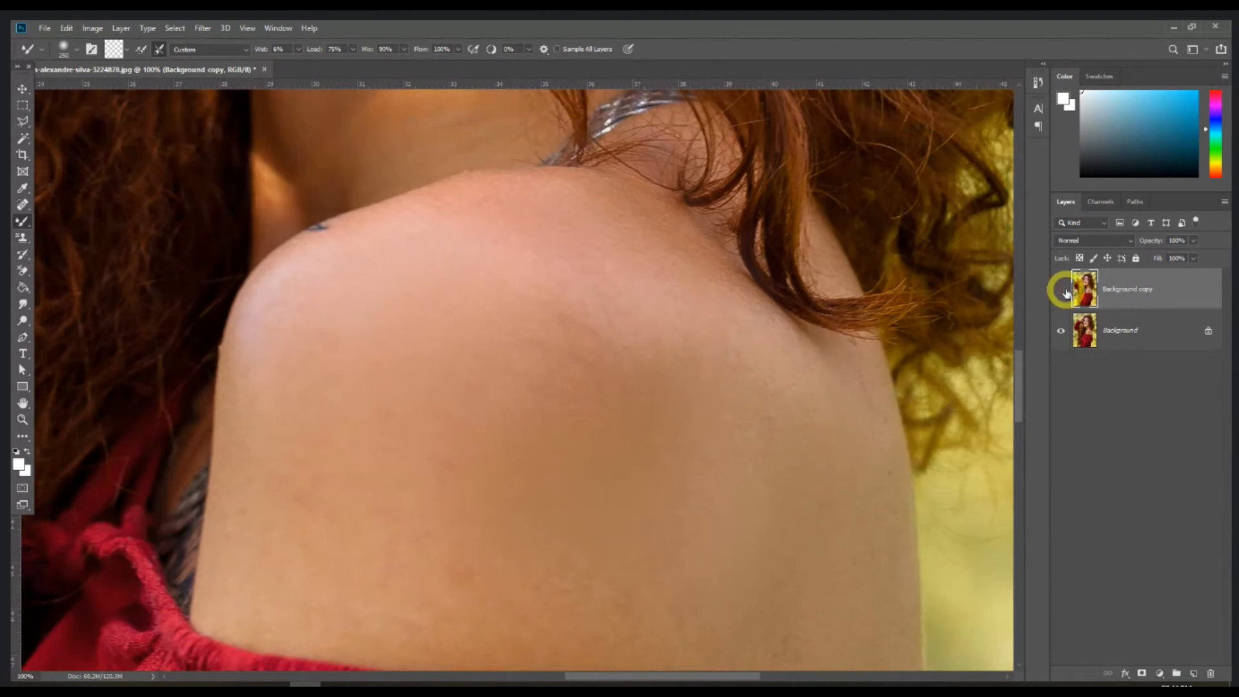
click(1062, 291)
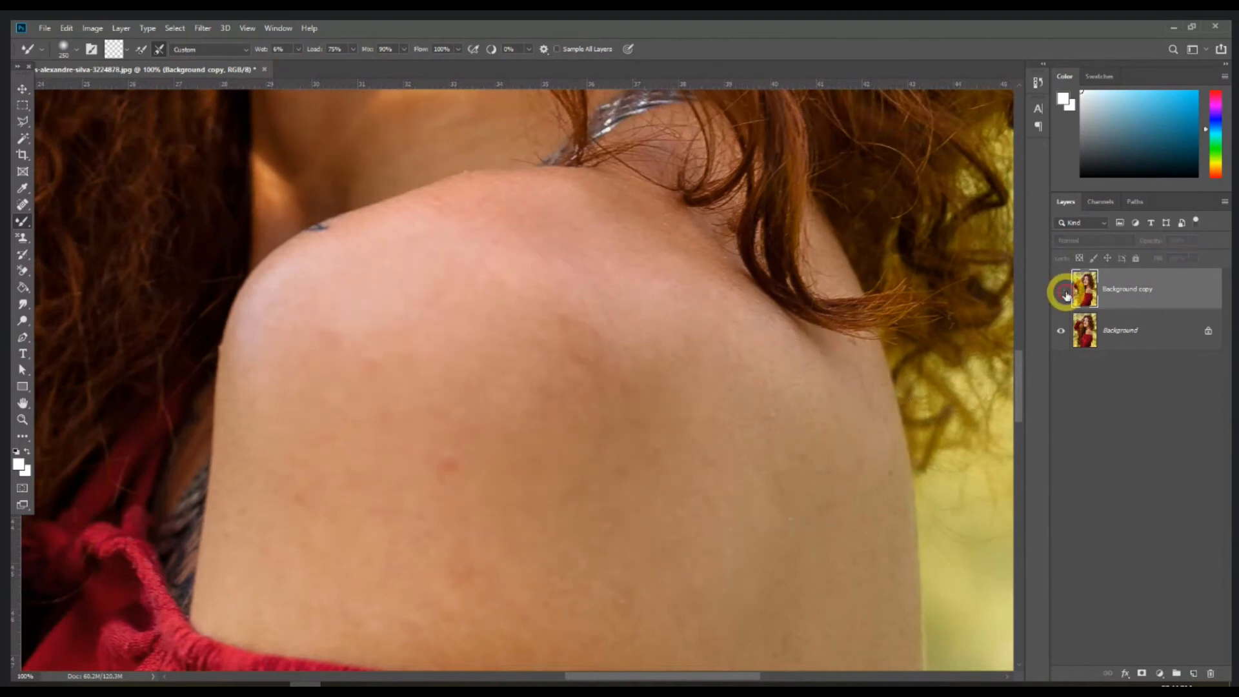
drag(551, 260, 609, 423)
click(1057, 298)
click(1059, 297)
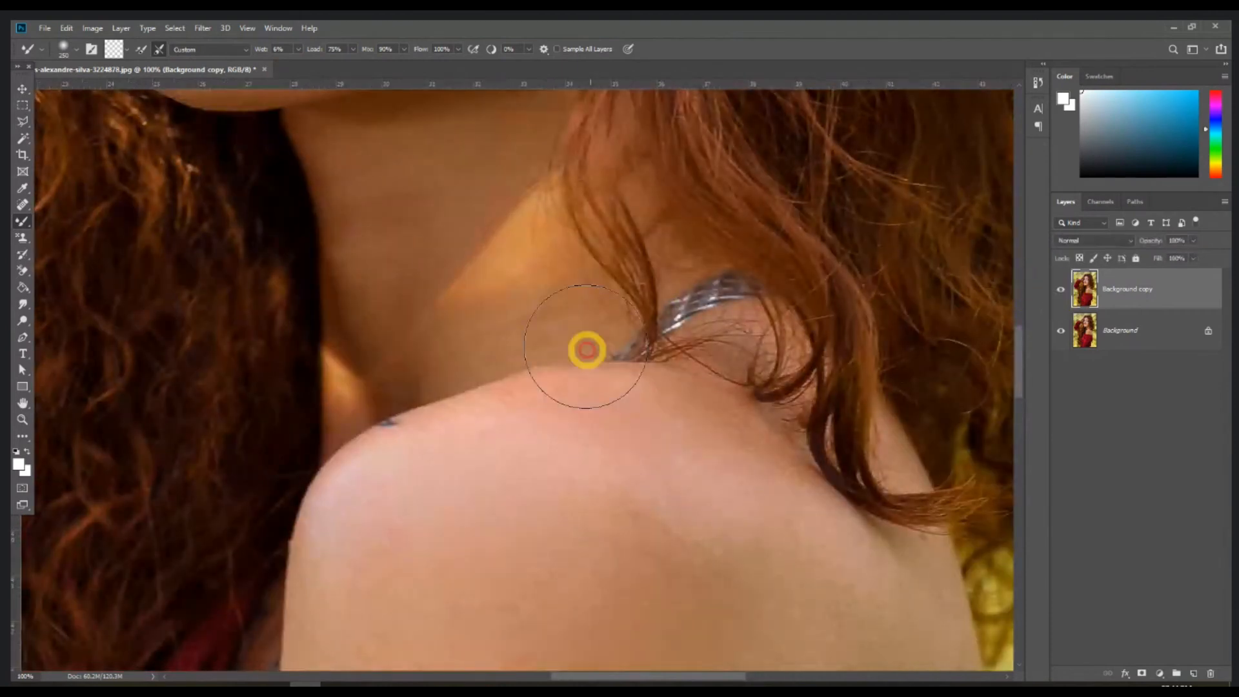
Return to the face, reduce the Mixer Brush to 80 px and smooth the skin between the nose bridge and the eye
drag(498, 216, 573, 439)
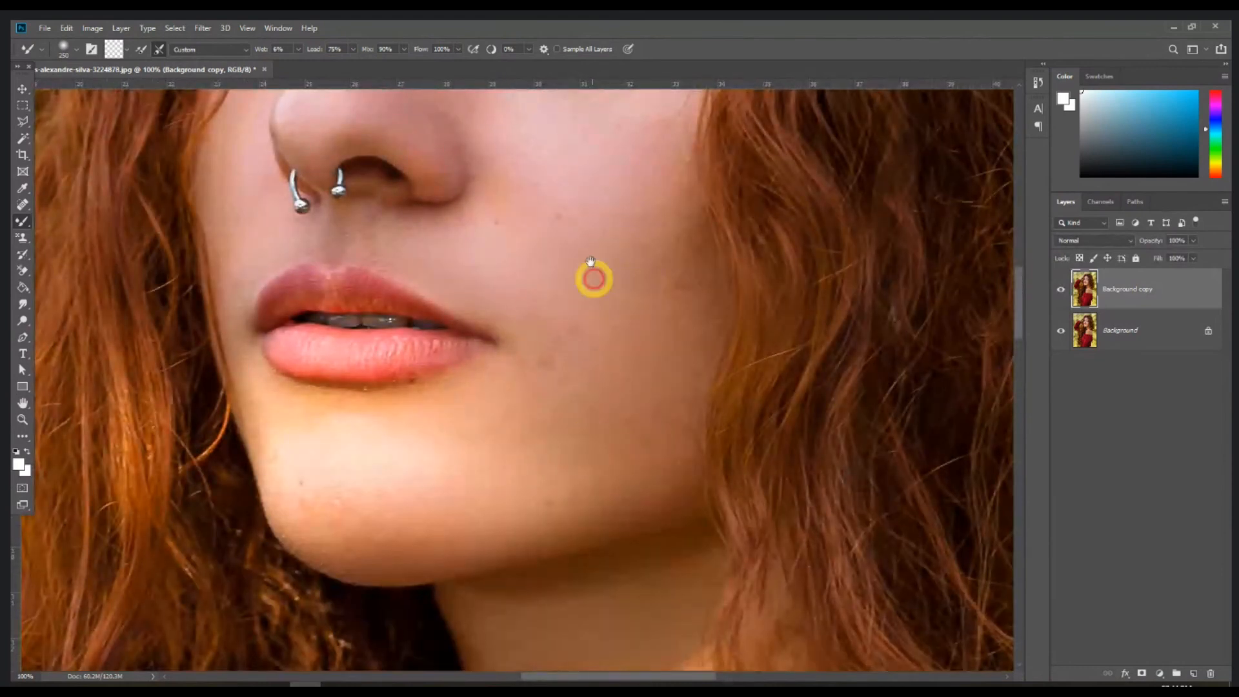
drag(590, 262, 606, 462)
mouse_move(443, 307)
mouse_down()
mouse_move(482, 342)
mouse_move(477, 375)
mouse_up()
drag(400, 377, 418, 226)
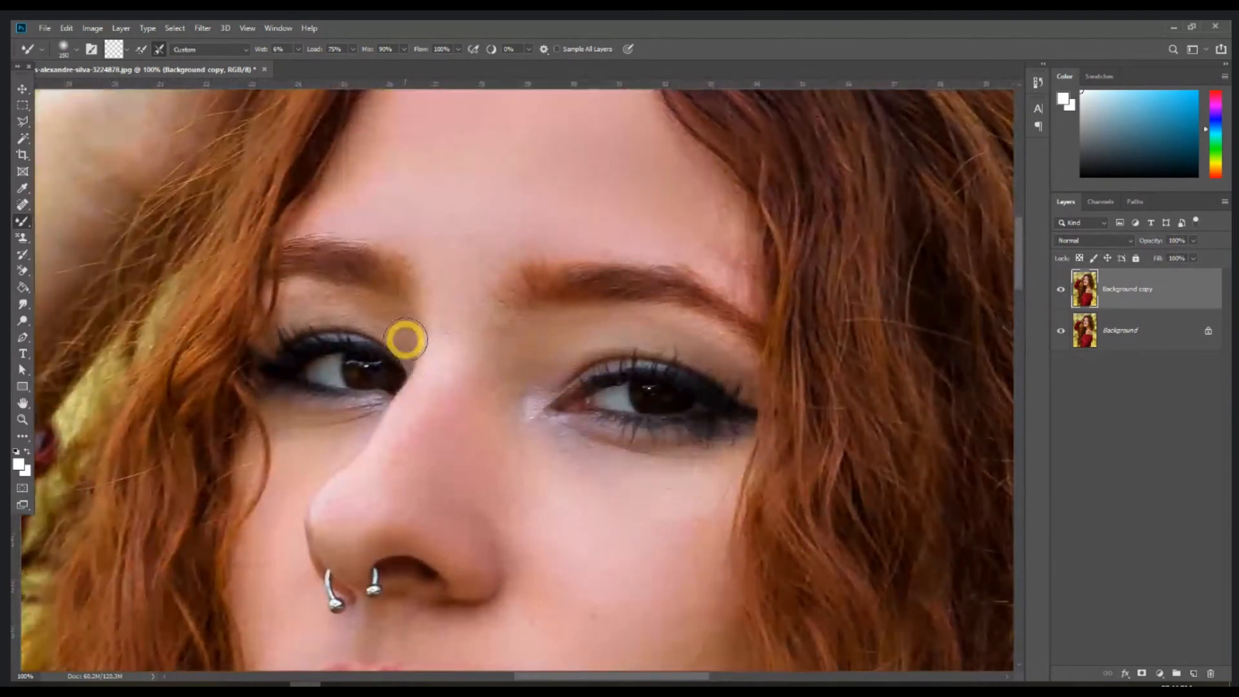
drag(408, 344, 403, 327)
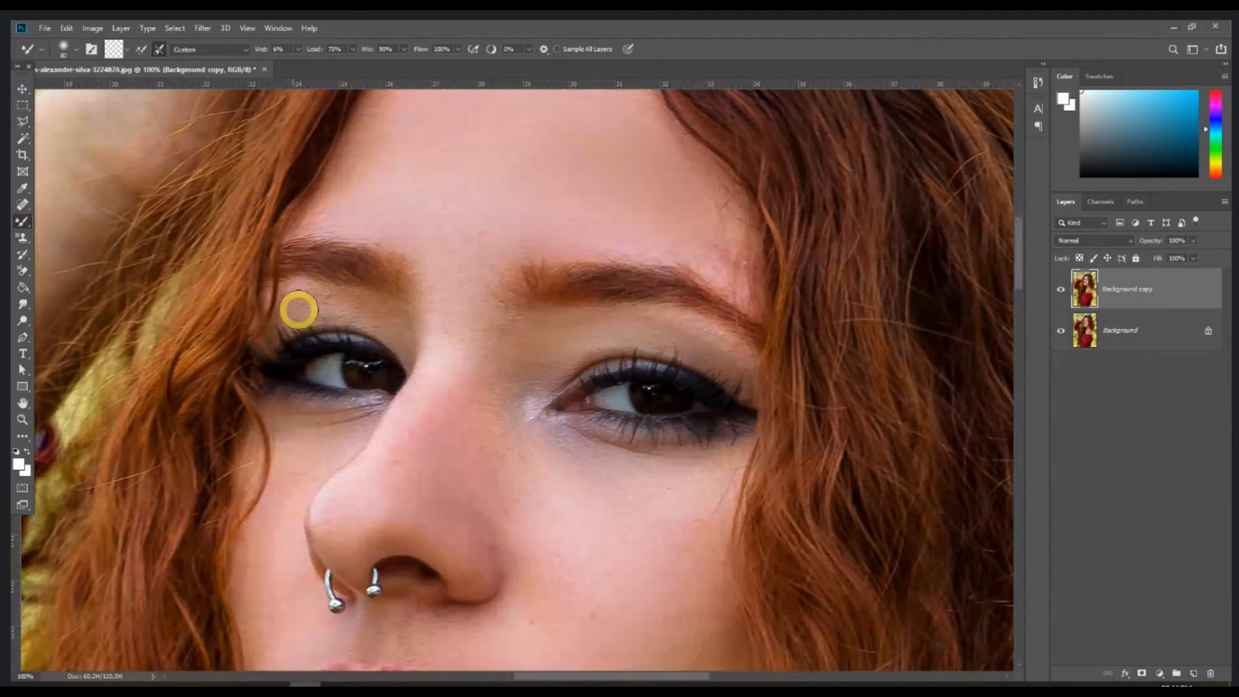
Smooth the skin beside the nose and on the adjoining cheek in a 200% close-up
scroll(299, 310, down, 3)
key(ctrl+minus)
key(ctrl+minus)
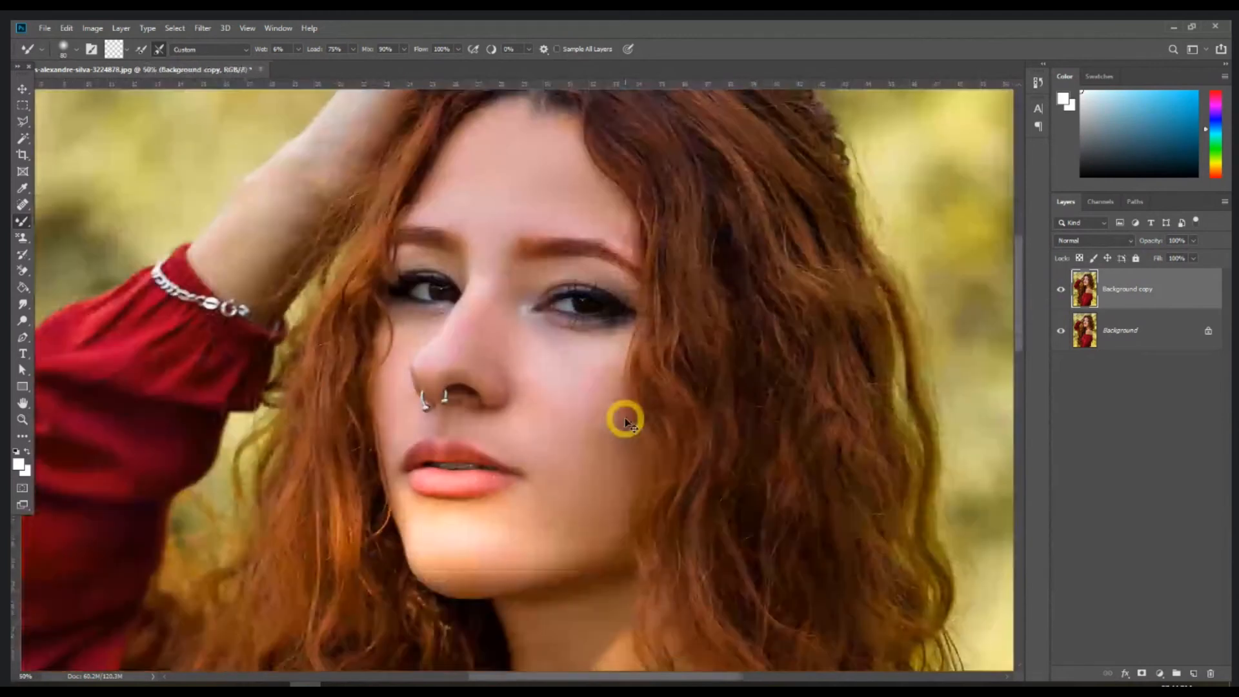
scroll(626, 423, up, 4)
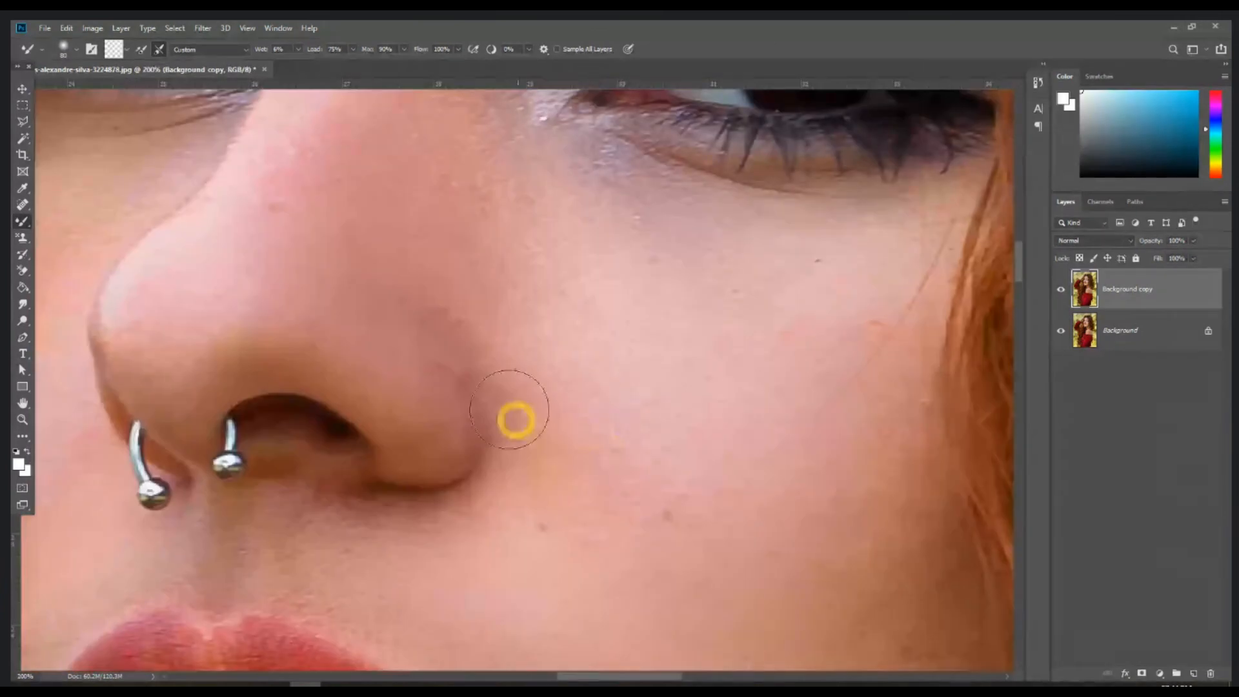
mouse_move(517, 420)
mouse_down()
mouse_move(454, 376)
mouse_move(473, 418)
mouse_move(464, 382)
mouse_move(475, 397)
mouse_move(449, 371)
mouse_move(462, 404)
mouse_move(461, 386)
mouse_move(545, 366)
mouse_move(549, 354)
mouse_move(445, 371)
mouse_move(452, 381)
mouse_move(547, 354)
mouse_move(402, 410)
mouse_move(523, 387)
mouse_move(544, 340)
mouse_move(508, 346)
mouse_move(532, 340)
mouse_move(458, 385)
mouse_move(432, 369)
mouse_move(454, 382)
mouse_move(562, 333)
mouse_move(460, 360)
mouse_move(533, 336)
mouse_move(539, 313)
mouse_move(496, 282)
mouse_move(502, 295)
mouse_move(511, 282)
mouse_move(491, 259)
mouse_move(463, 260)
mouse_move(448, 338)
mouse_move(424, 269)
mouse_move(435, 366)
mouse_move(355, 289)
mouse_move(459, 368)
mouse_move(544, 315)
mouse_move(548, 398)
mouse_move(498, 387)
mouse_move(520, 423)
mouse_move(604, 466)
mouse_move(520, 510)
mouse_move(458, 456)
mouse_move(448, 482)
mouse_move(462, 525)
mouse_move(443, 525)
mouse_move(448, 536)
mouse_move(348, 492)
mouse_move(376, 521)
mouse_move(335, 534)
mouse_move(564, 501)
mouse_move(725, 520)
mouse_move(578, 483)
mouse_move(606, 597)
mouse_move(741, 475)
mouse_up()
mouse_move(649, 476)
mouse_down()
mouse_move(525, 468)
mouse_move(356, 390)
mouse_move(268, 377)
mouse_move(456, 341)
mouse_move(412, 318)
mouse_move(494, 313)
mouse_move(660, 423)
mouse_up()
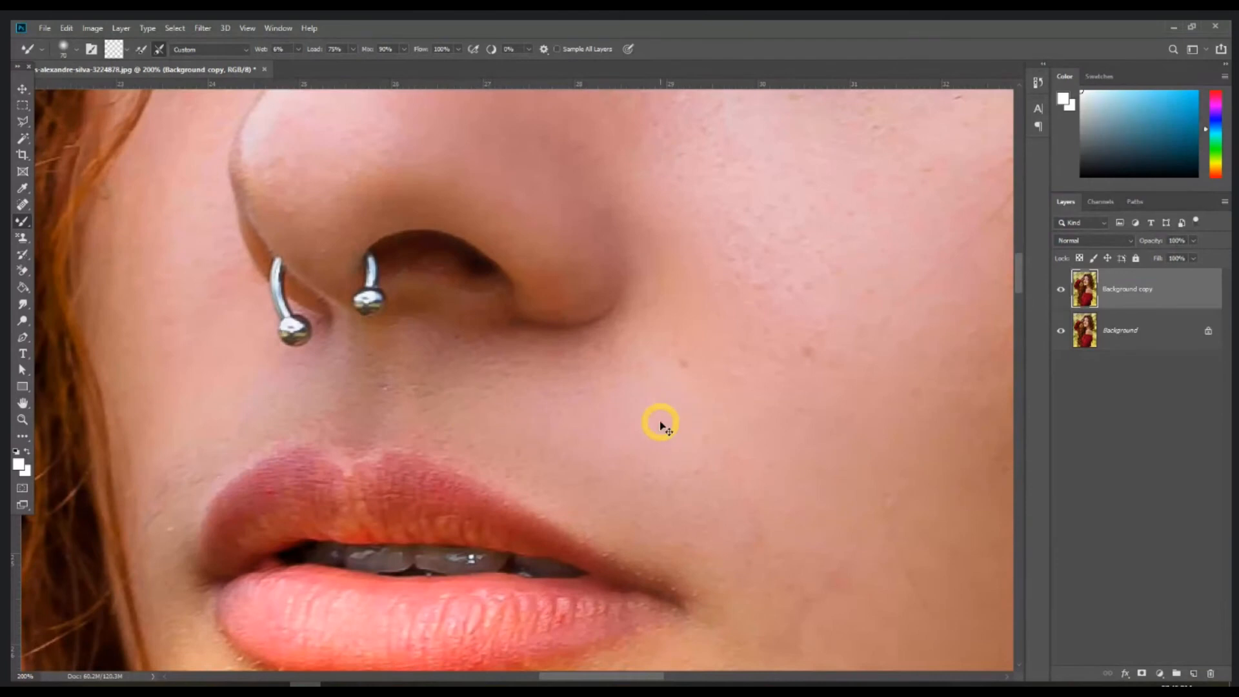
Compare the retouched portrait with the original at 33.3% zoom by toggling the Background copy layer's visibility
key(ctrl+minus)
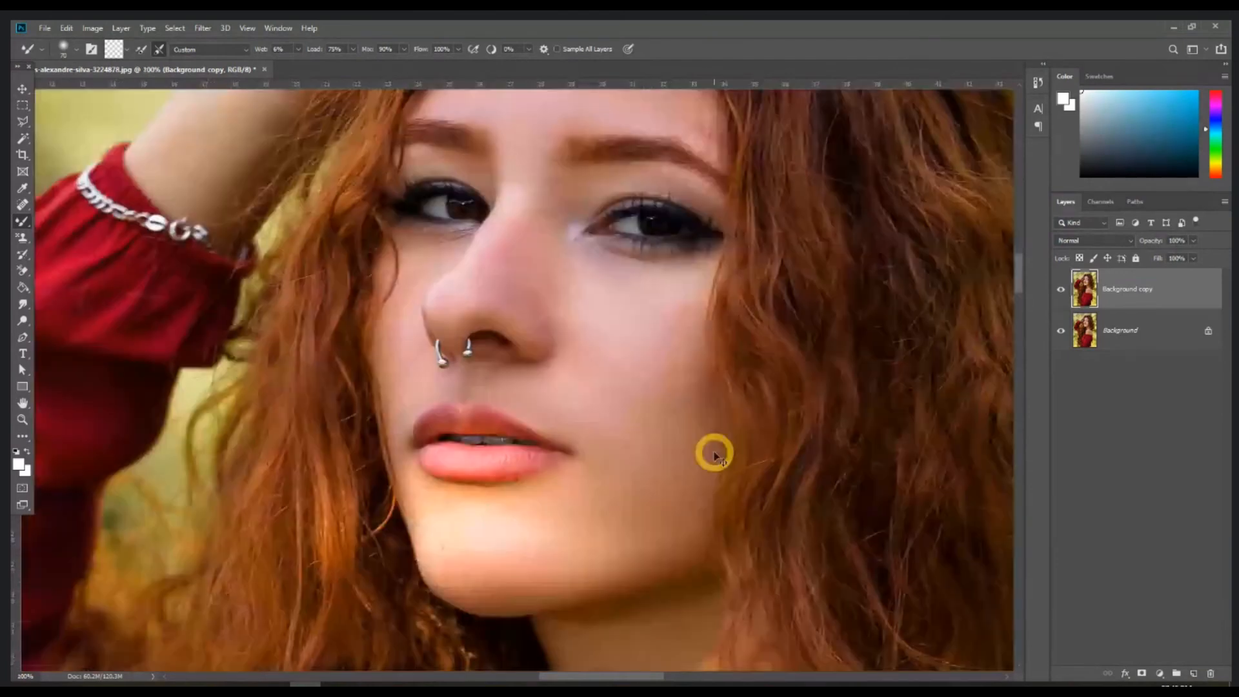
key(ctrl+minus)
key(ctrl+minus)
key(ctrl+minus)
drag(686, 263, 612, 329)
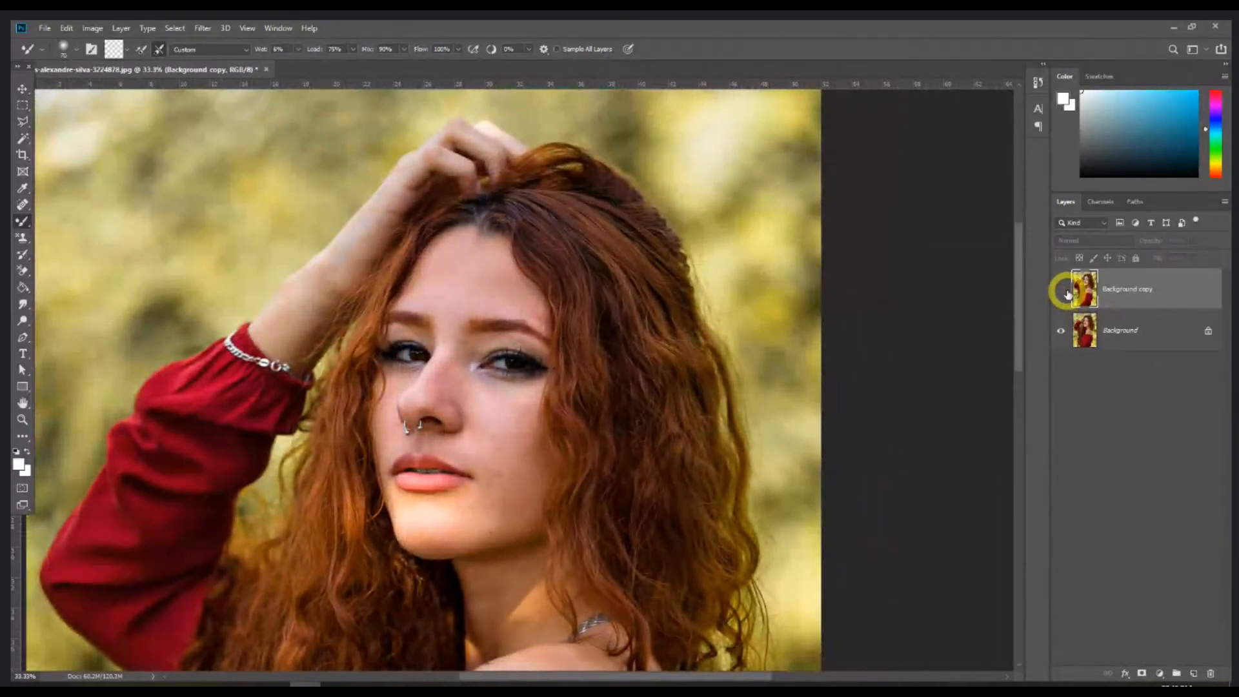
Set the Mixer Brush to 200 px with a Wet value of 9% for further work on the face
key(ctrl+plus)
key(ctrl+plus)
drag(567, 513, 584, 454)
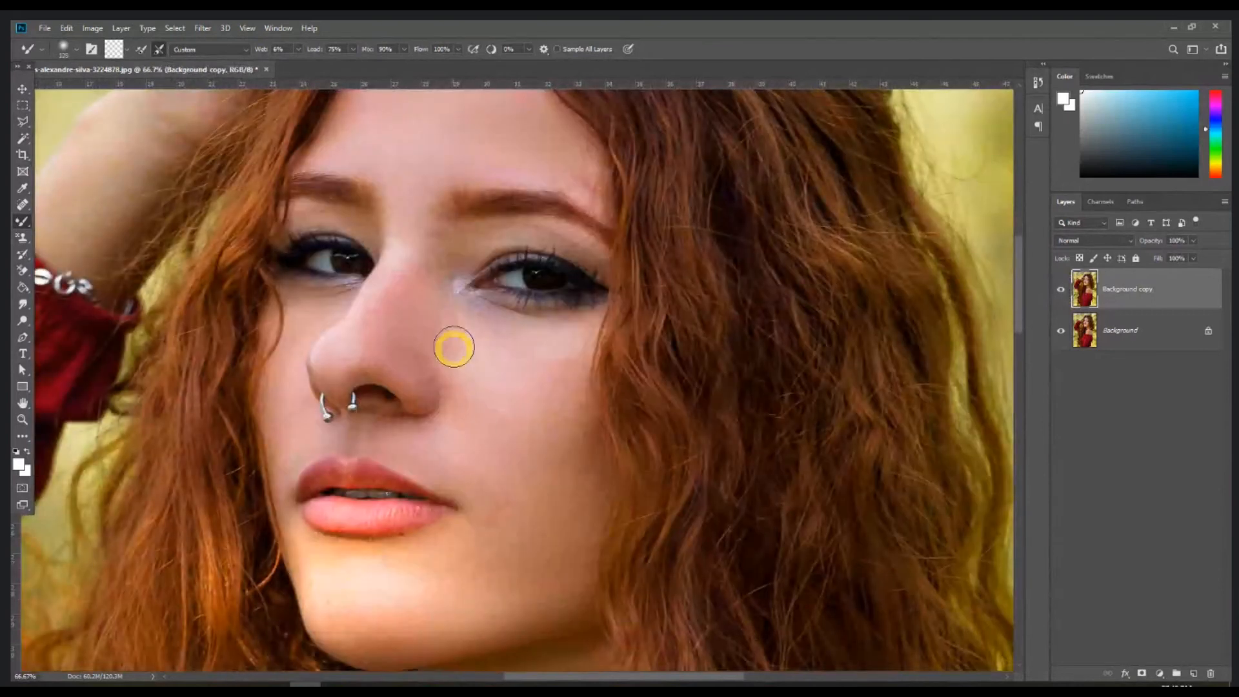
key(bracketright)
key(bracketright)
key(bracketright)
key(bracketright)
key(bracketright)
key(bracketright)
key(bracketright)
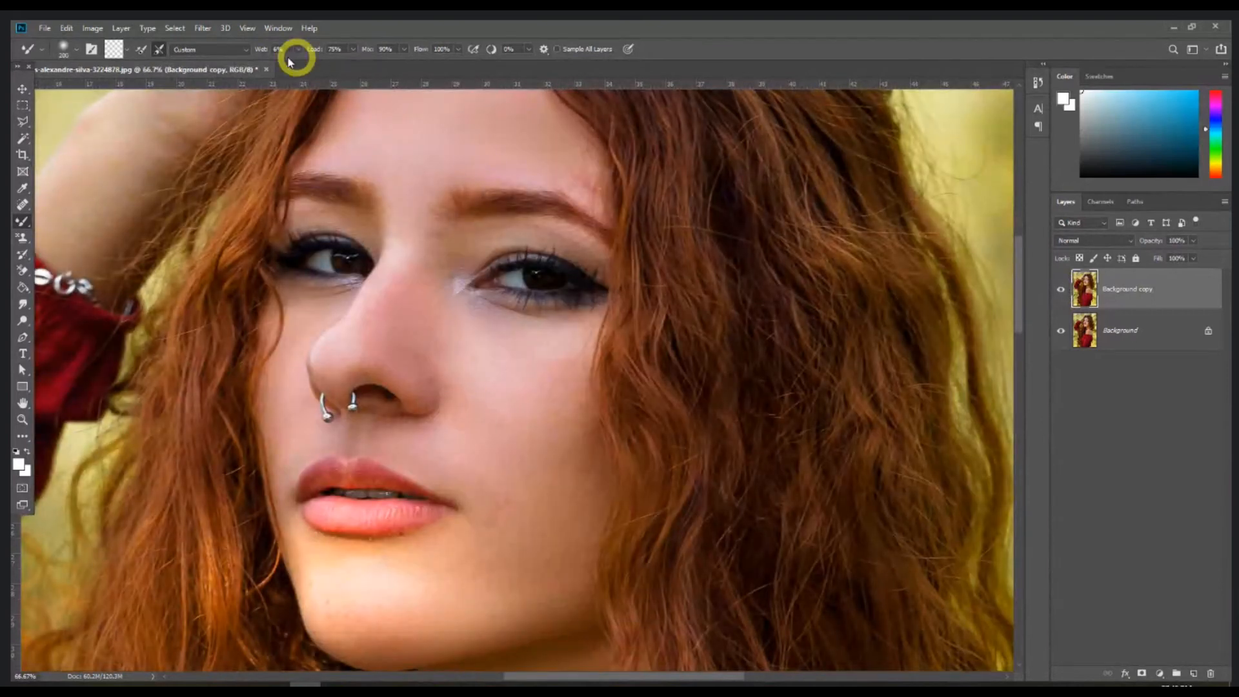
click(266, 49)
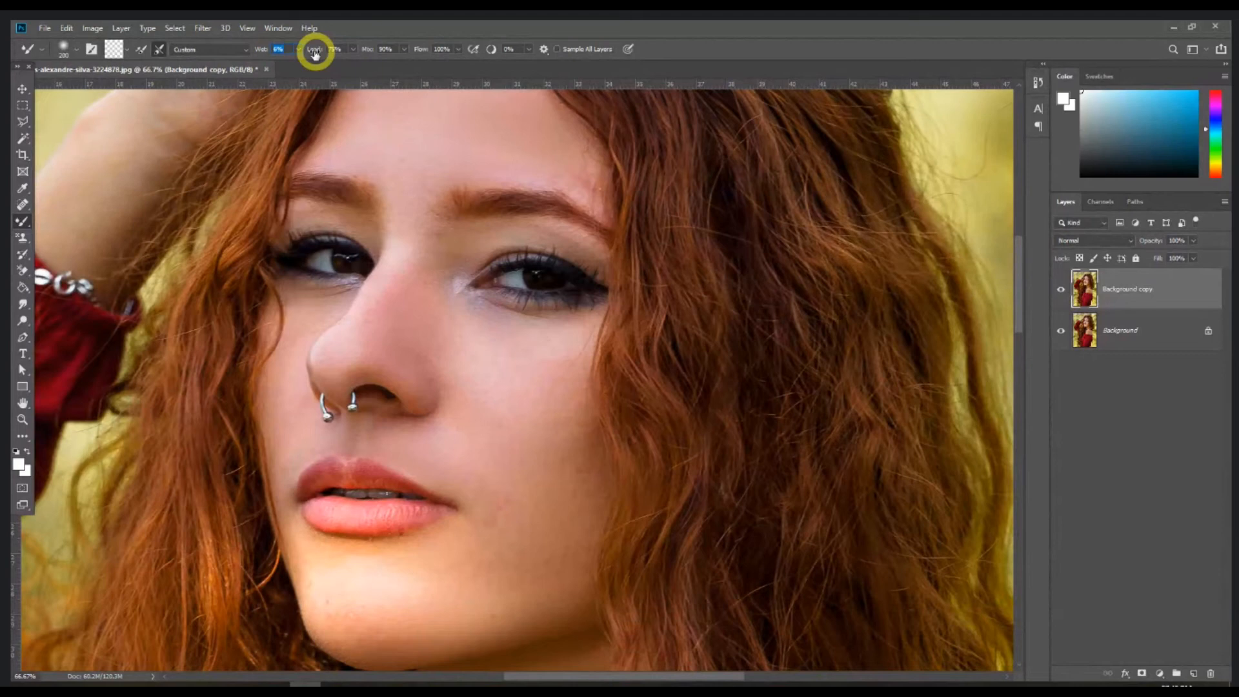
text(9)
key(Return)
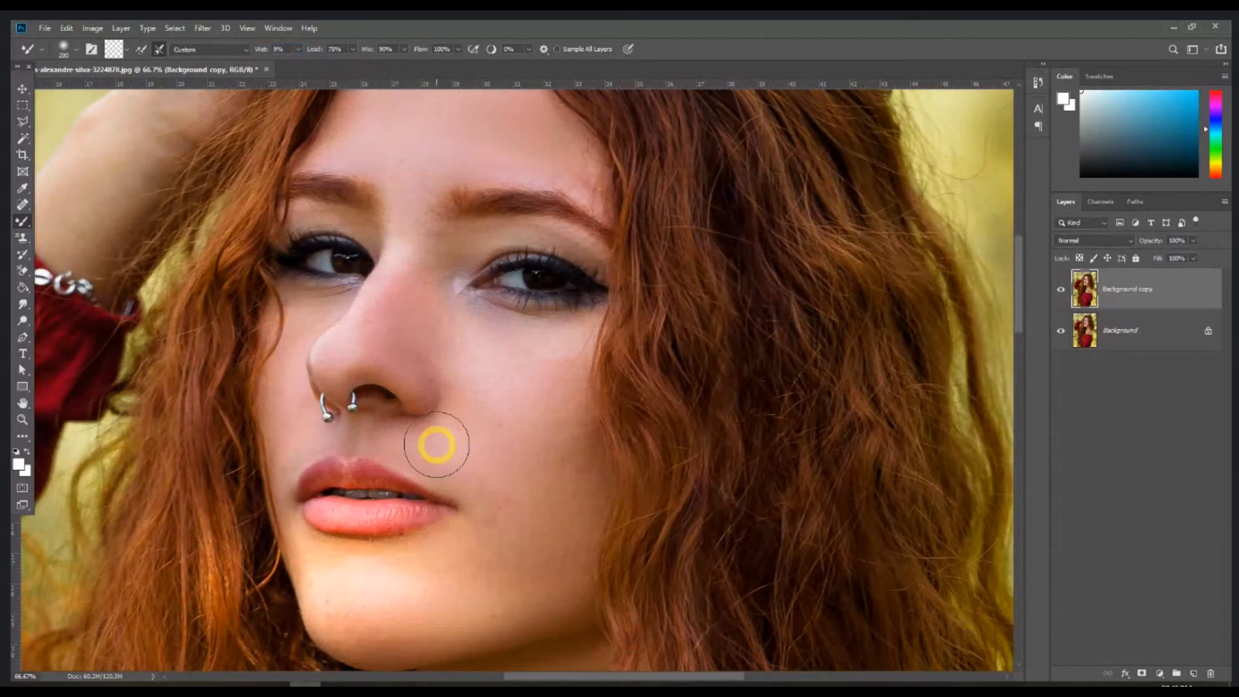
Smooth the cheek, the jaw and the skin around the nose and mouth with the larger brush
mouse_move(521, 484)
mouse_down()
mouse_move(562, 374)
mouse_move(546, 602)
mouse_up()
mouse_move(543, 560)
mouse_down()
mouse_move(486, 617)
mouse_move(442, 631)
mouse_move(506, 598)
mouse_move(334, 620)
mouse_move(412, 652)
mouse_move(328, 590)
mouse_move(308, 548)
mouse_move(425, 561)
mouse_move(394, 431)
mouse_up()
drag(527, 404, 592, 517)
mouse_move(604, 268)
mouse_down()
mouse_move(481, 282)
mouse_move(474, 352)
mouse_up()
key(ctrl+minus)
key(ctrl+minus)
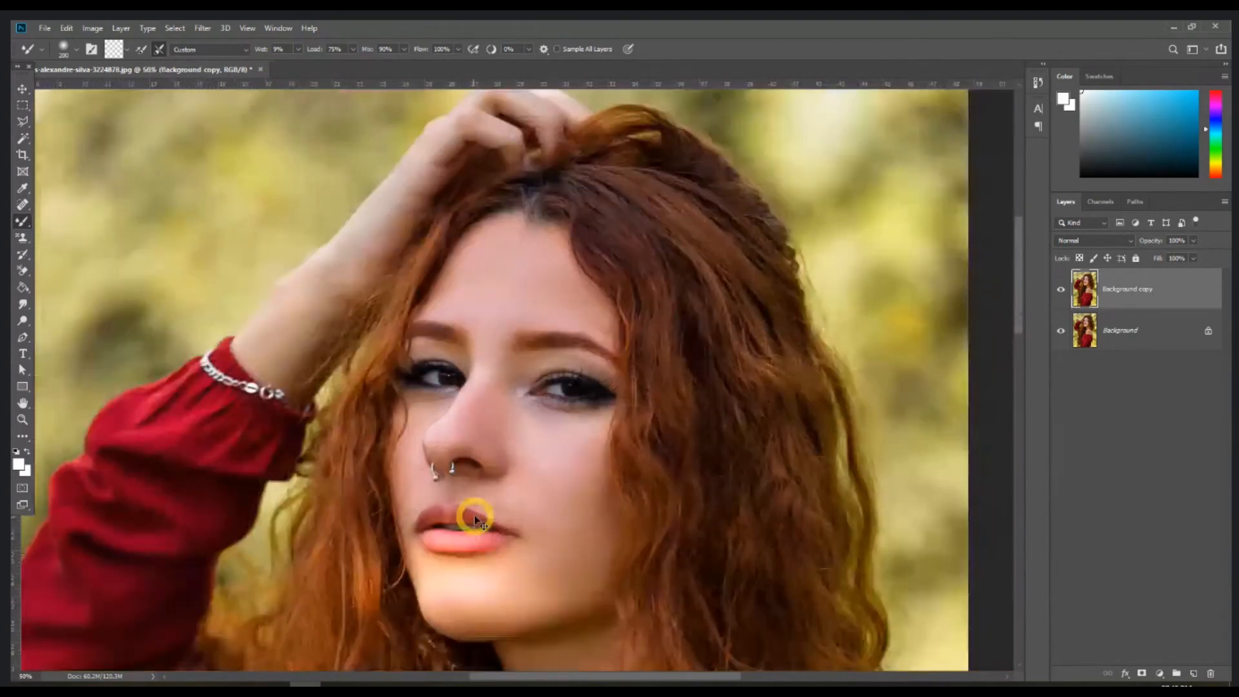
key(ctrl+minus)
key(ctrl+minus)
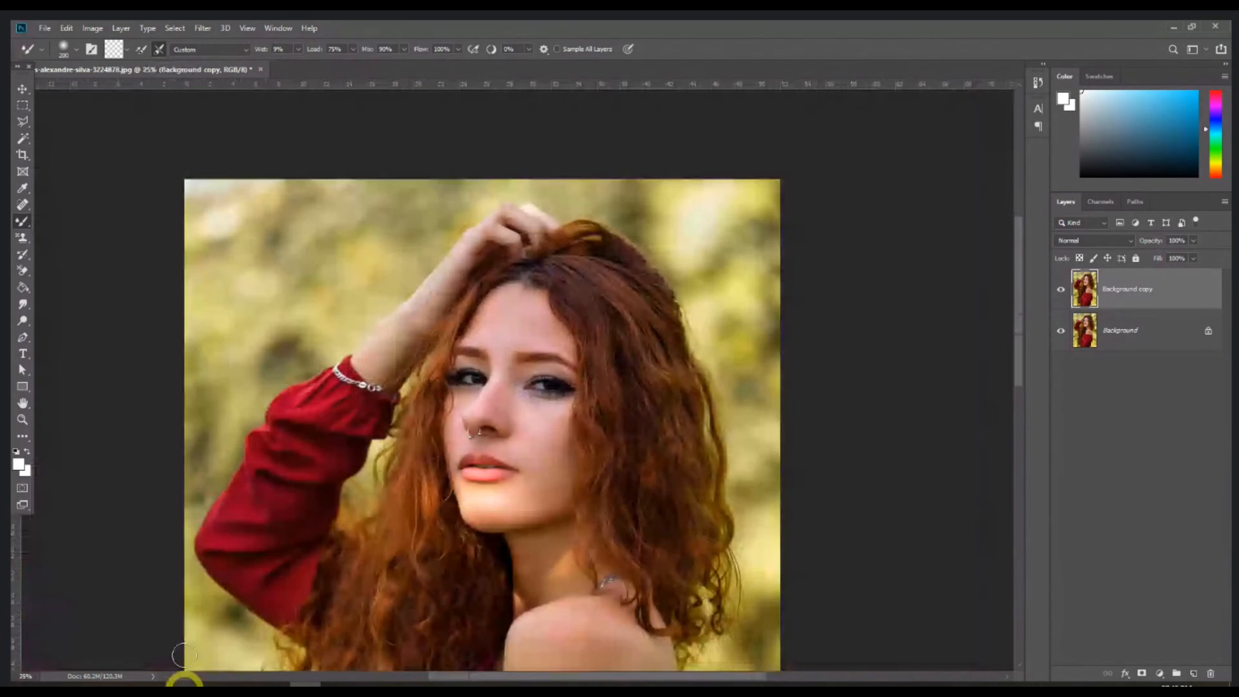
Duplicate the portrait's source JPG in the Session 3 folder and open the copy in Photoshop, discarding its embedded profile
click(164, 681)
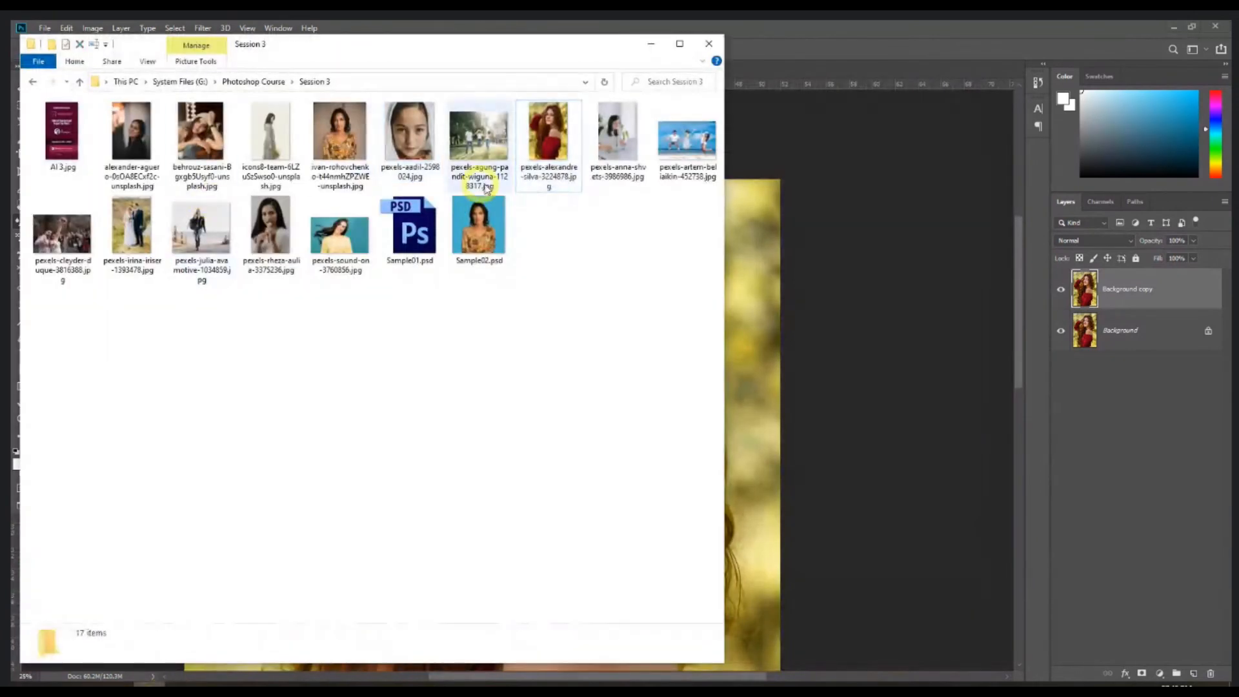
drag(552, 149, 547, 386)
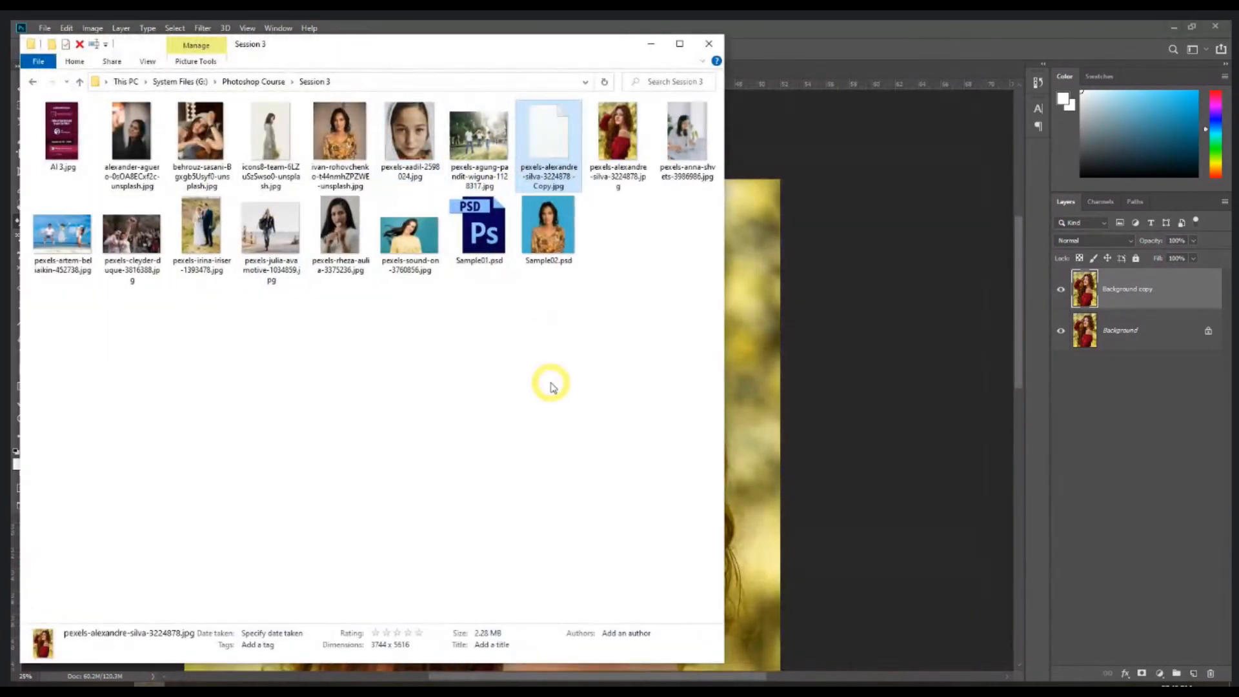
drag(552, 155, 863, 53)
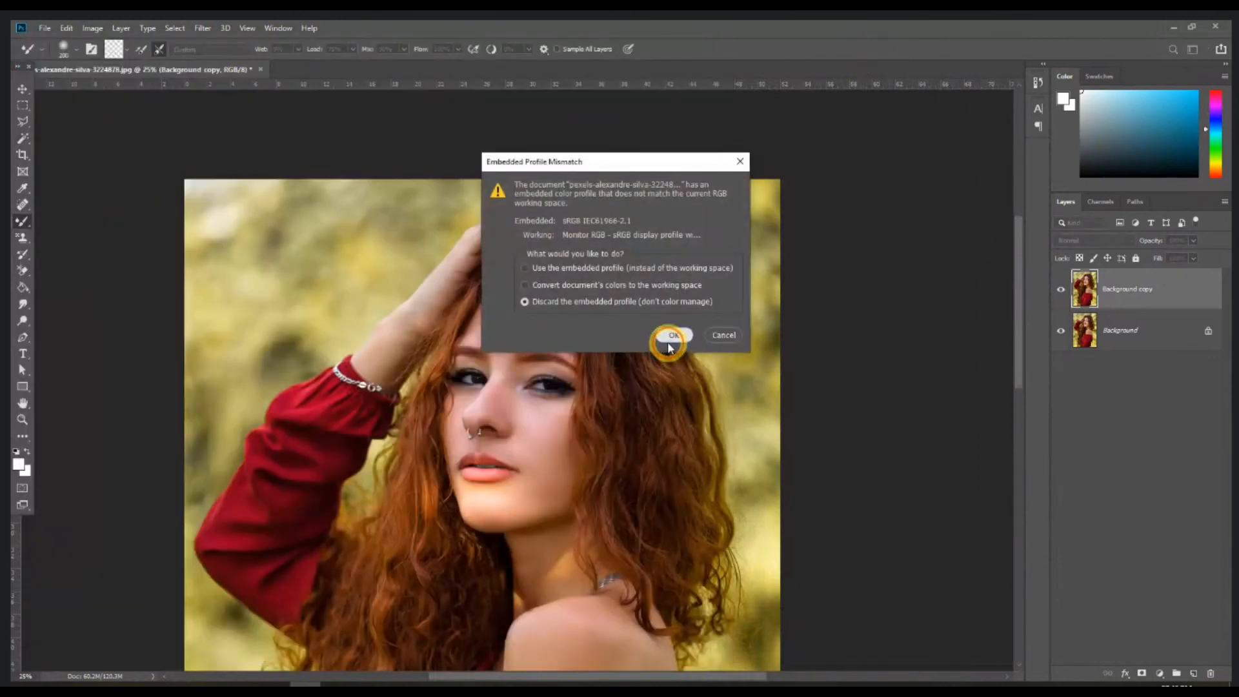
click(671, 335)
Float the retouched and original document windows, and arrange them as 2-up Horizontal for comparison
drag(188, 84, 502, 138)
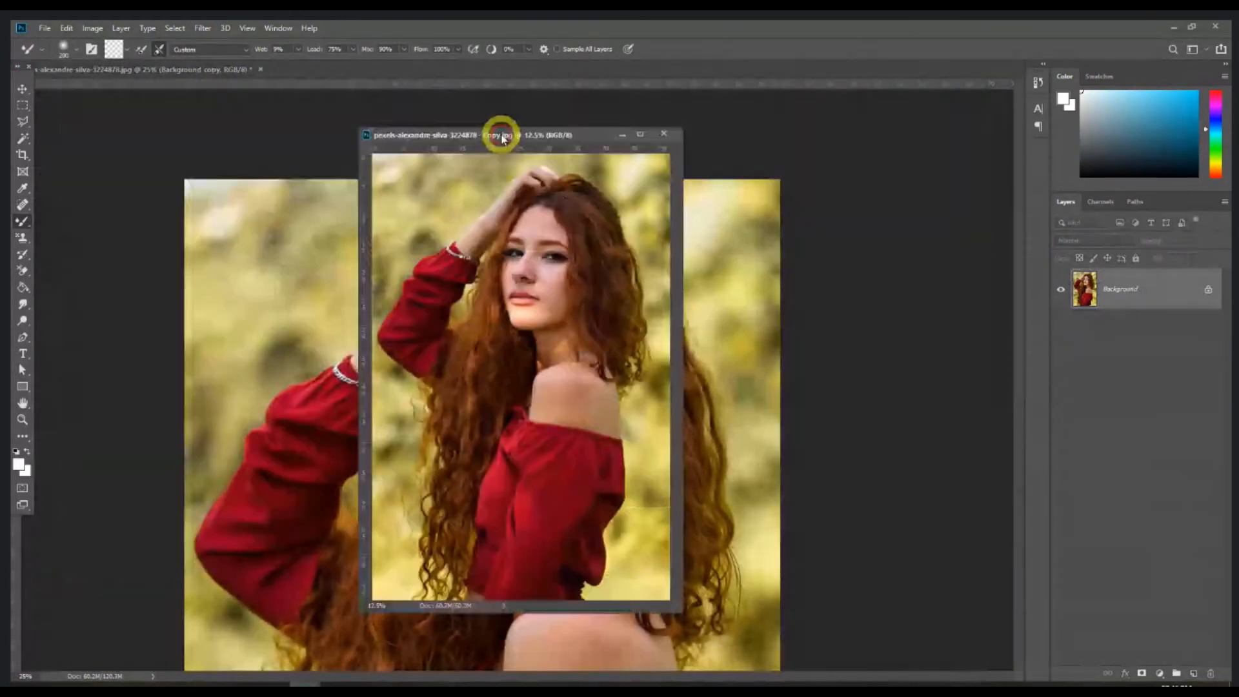
drag(411, 73, 389, 89)
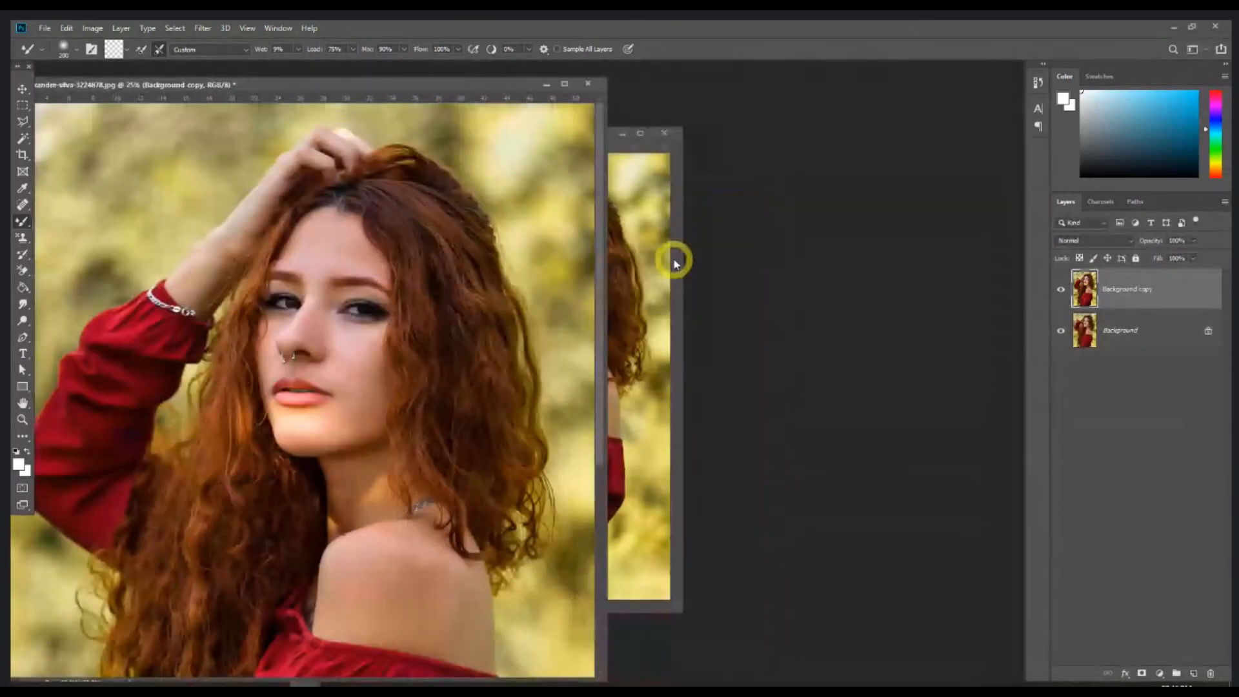
click(675, 261)
click(276, 28)
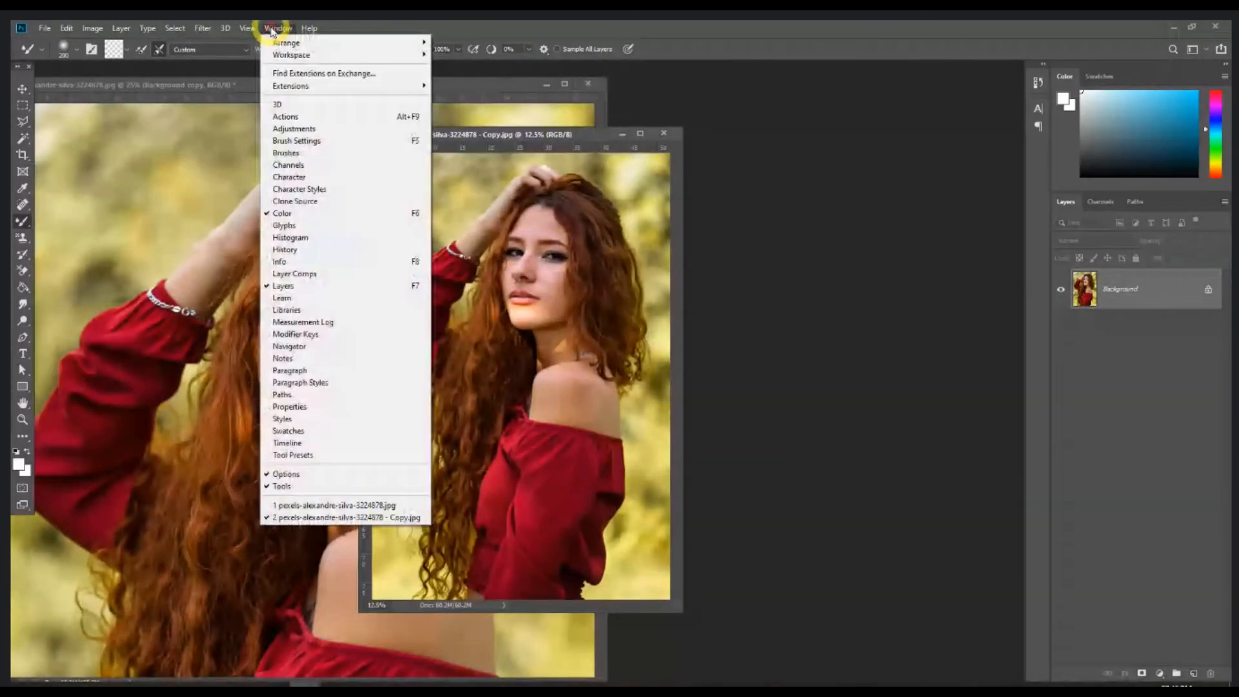
mouse_move(305, 48)
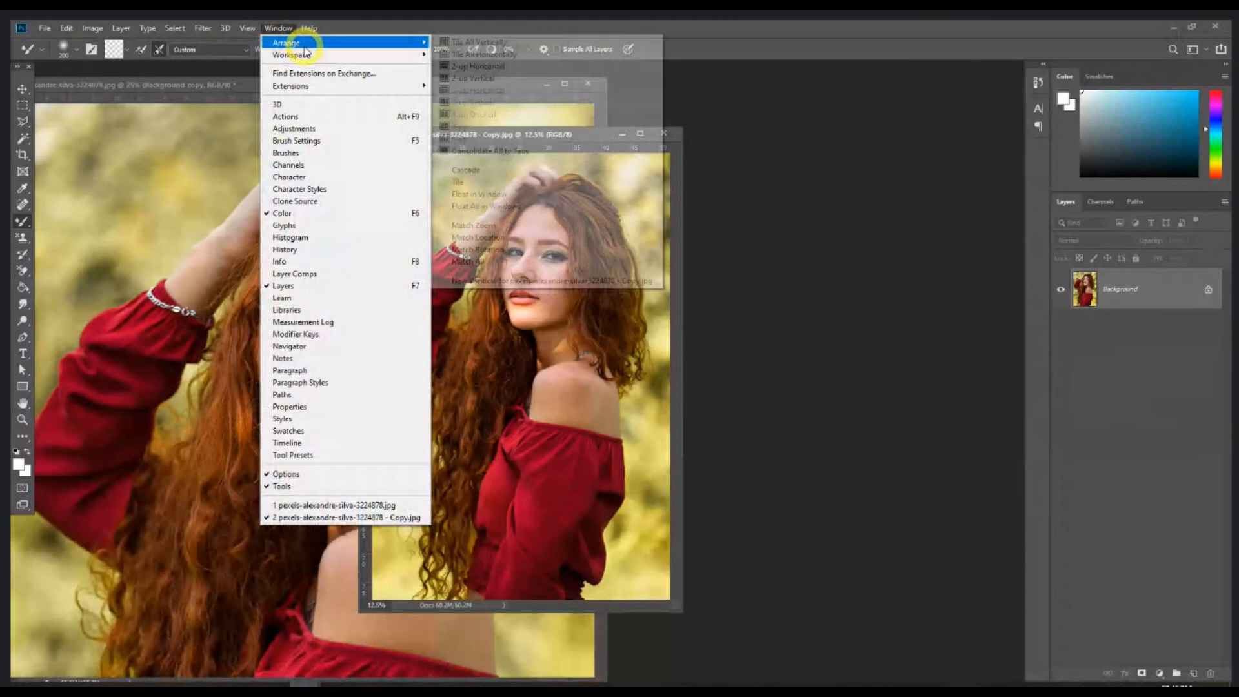
click(505, 68)
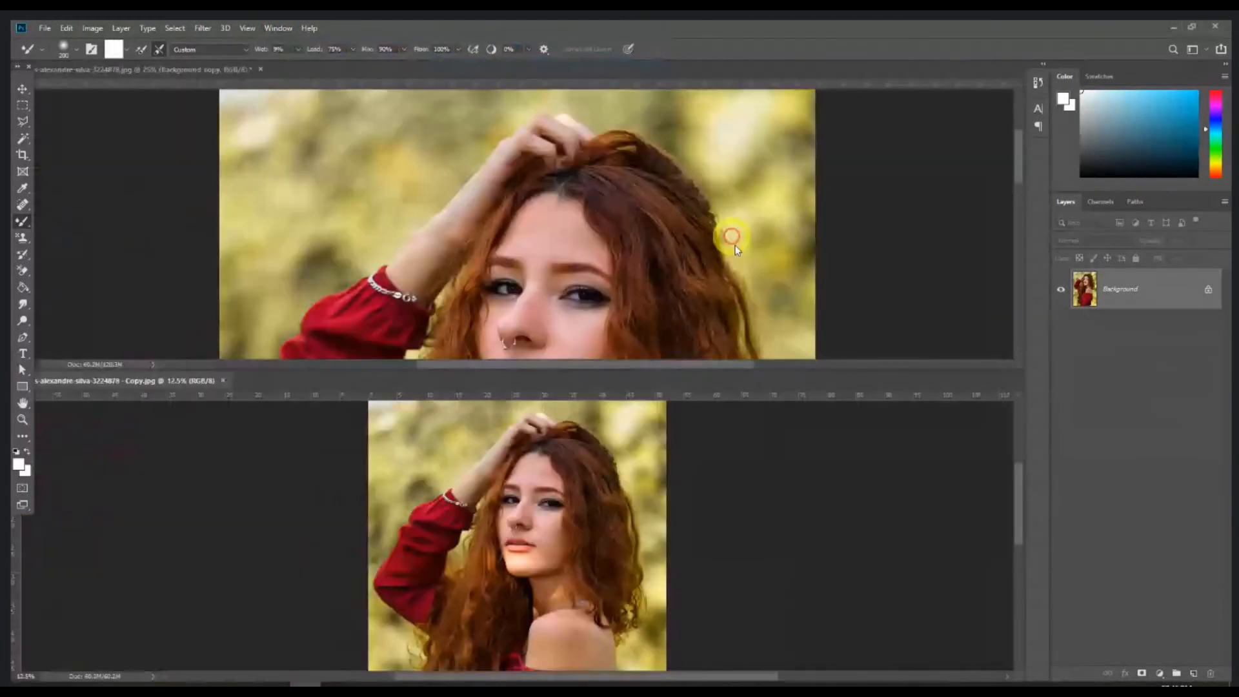
Rearrange the retouched and original document windows side by side as 2-up Vertical
click(278, 27)
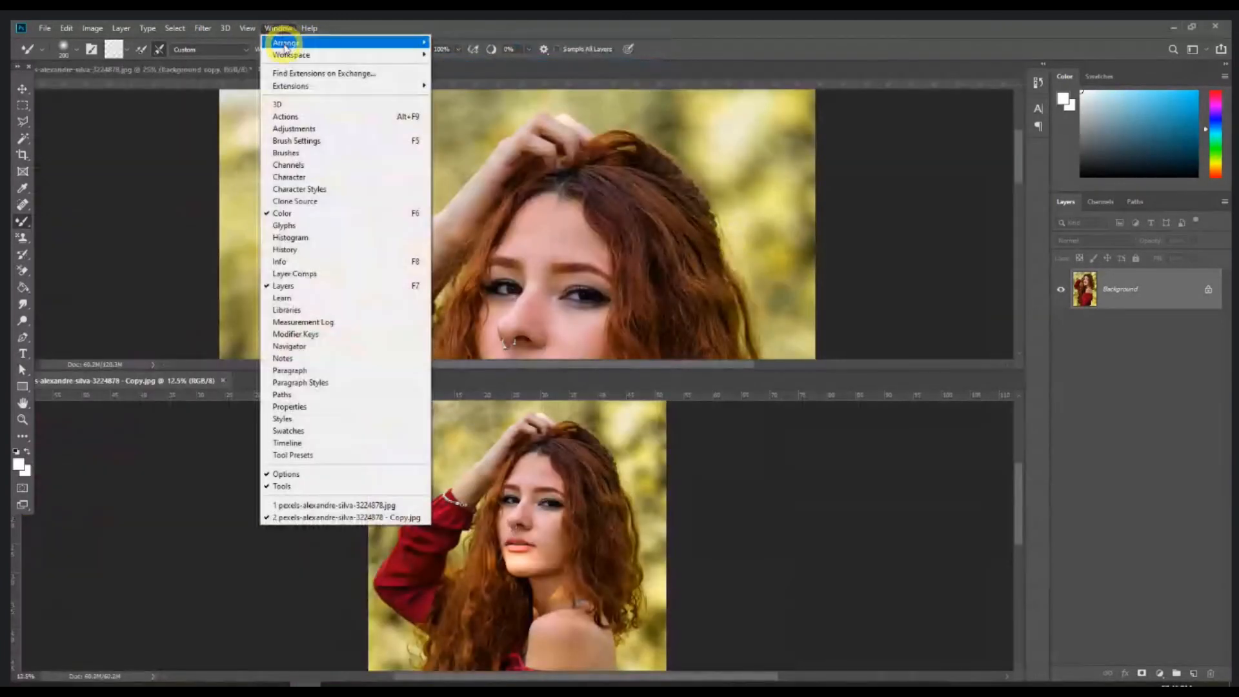
mouse_move(284, 42)
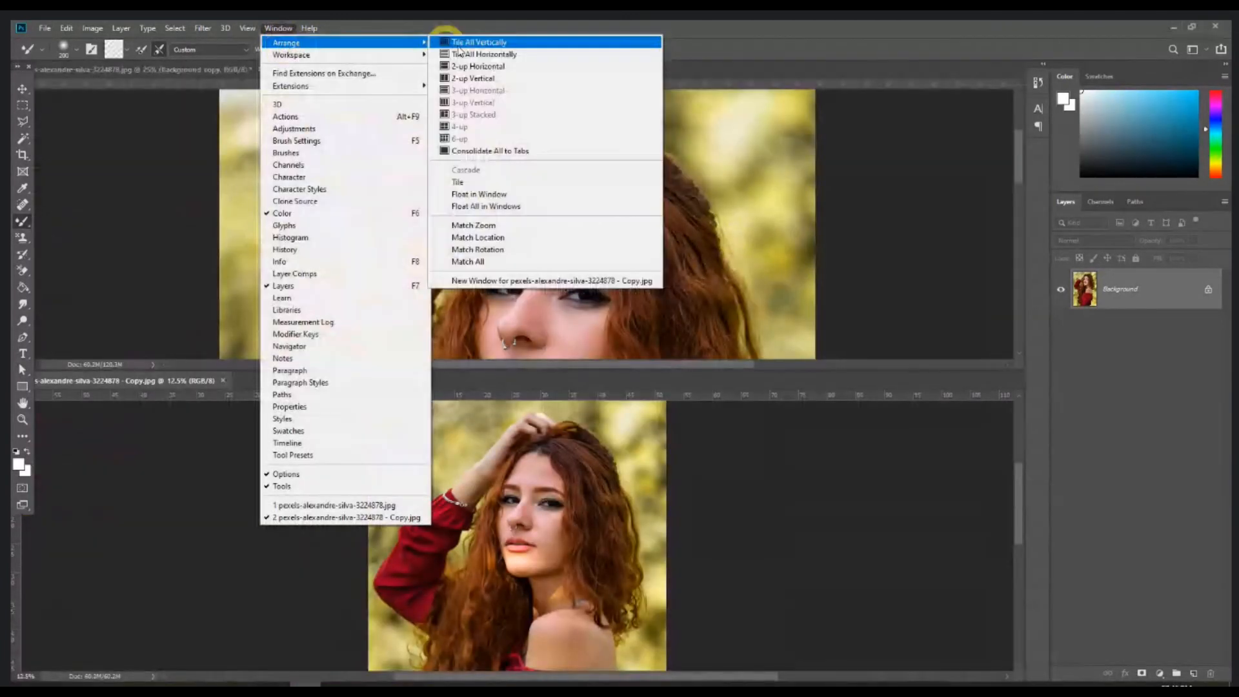
click(520, 78)
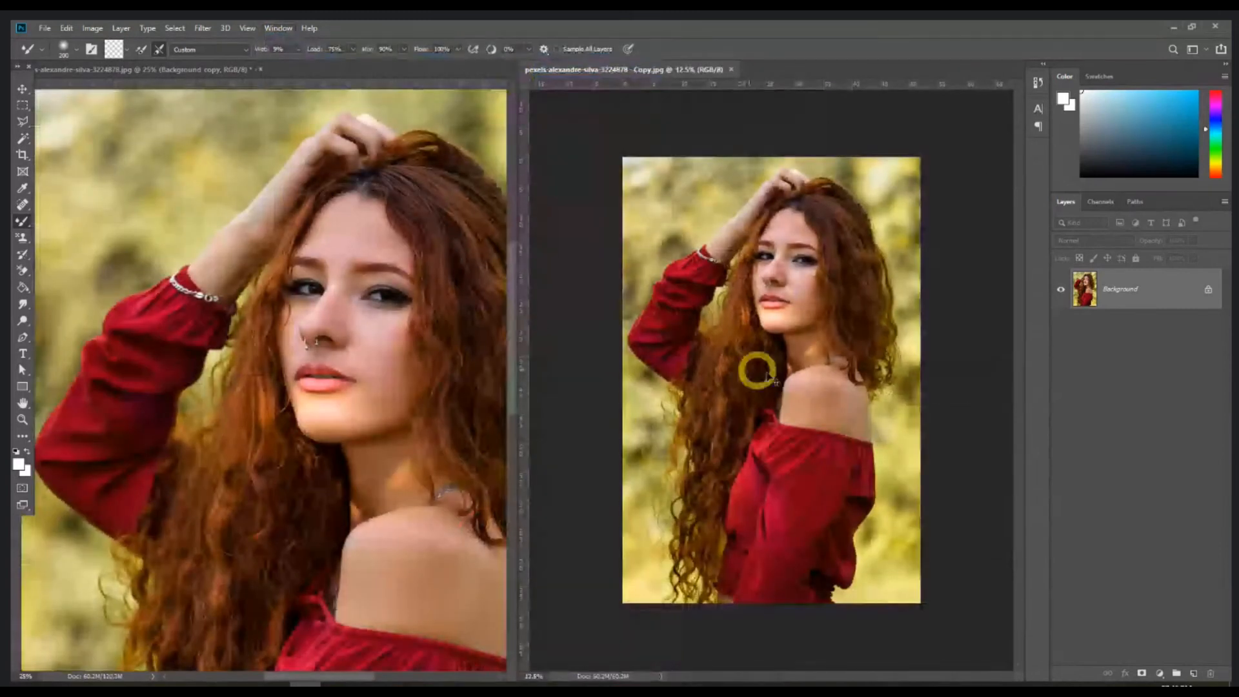
Examine the face at 66.7% in both the retouched and the original document, with matching areas in view
scroll(797, 368, up, 4)
drag(849, 213, 735, 599)
click(404, 423)
key(ctrl+plus)
key(ctrl+plus)
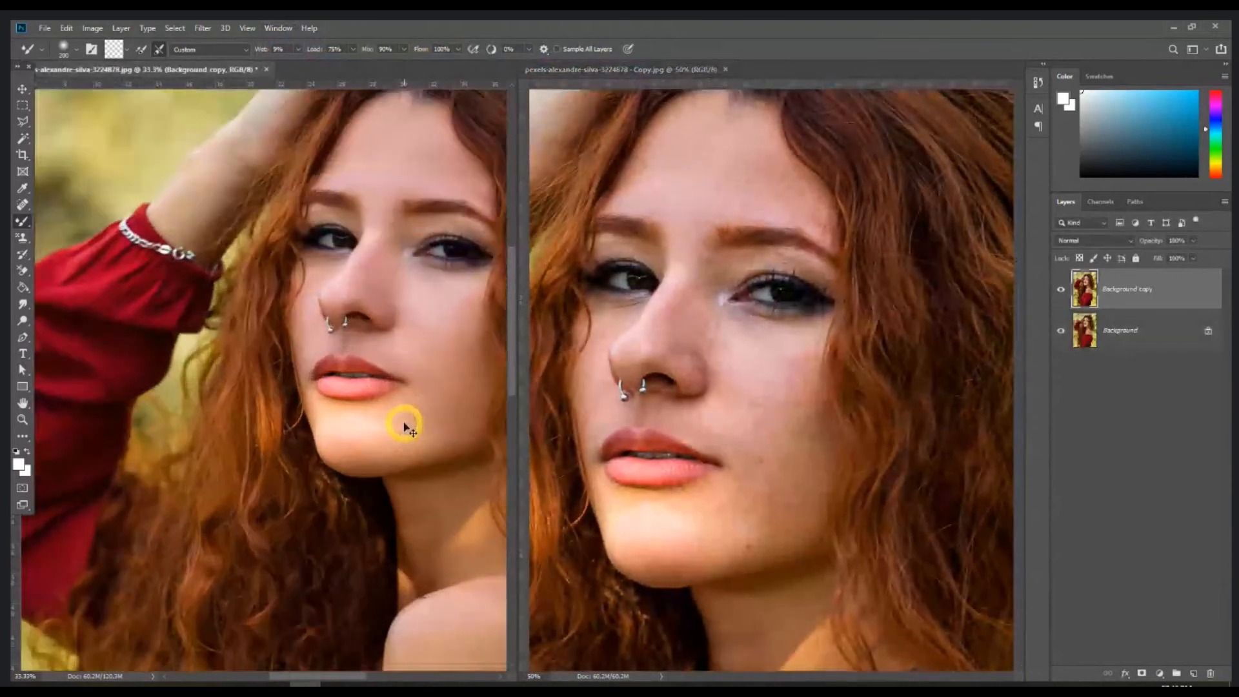
key(ctrl+plus)
key(ctrl+plus)
drag(421, 285, 303, 395)
key(ctrl+plus)
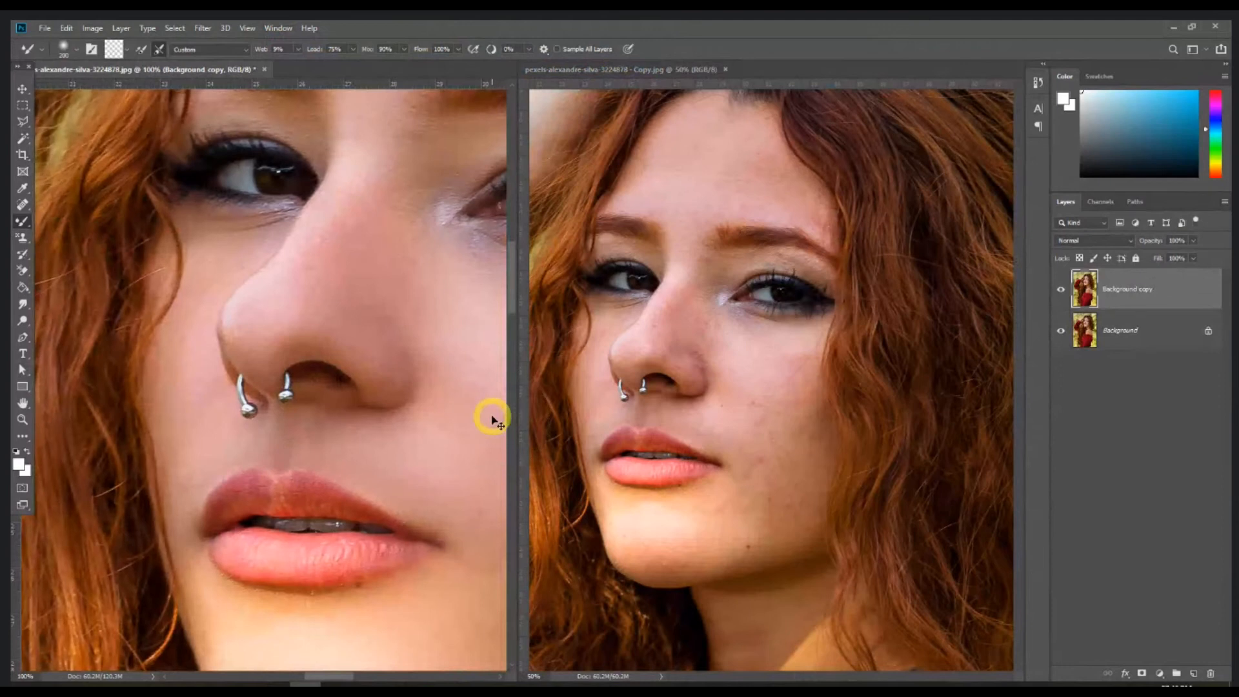
key(ctrl+minus)
click(784, 442)
key(ctrl+plus)
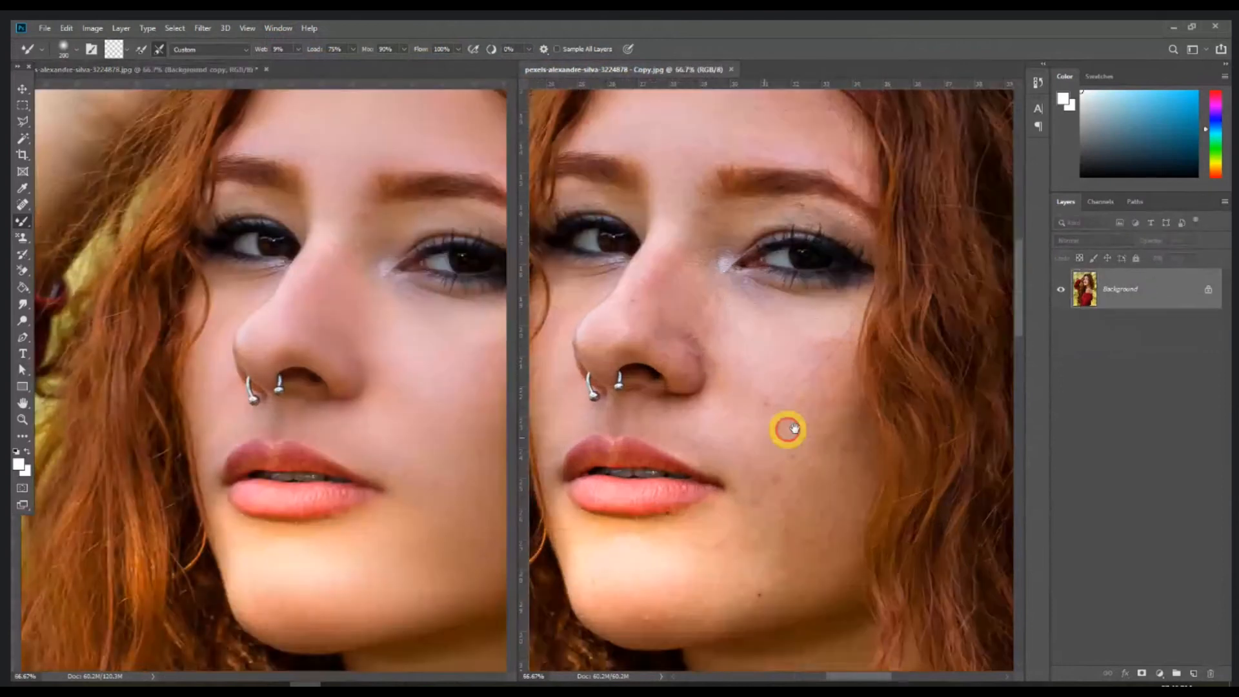
drag(785, 429, 831, 433)
click(275, 449)
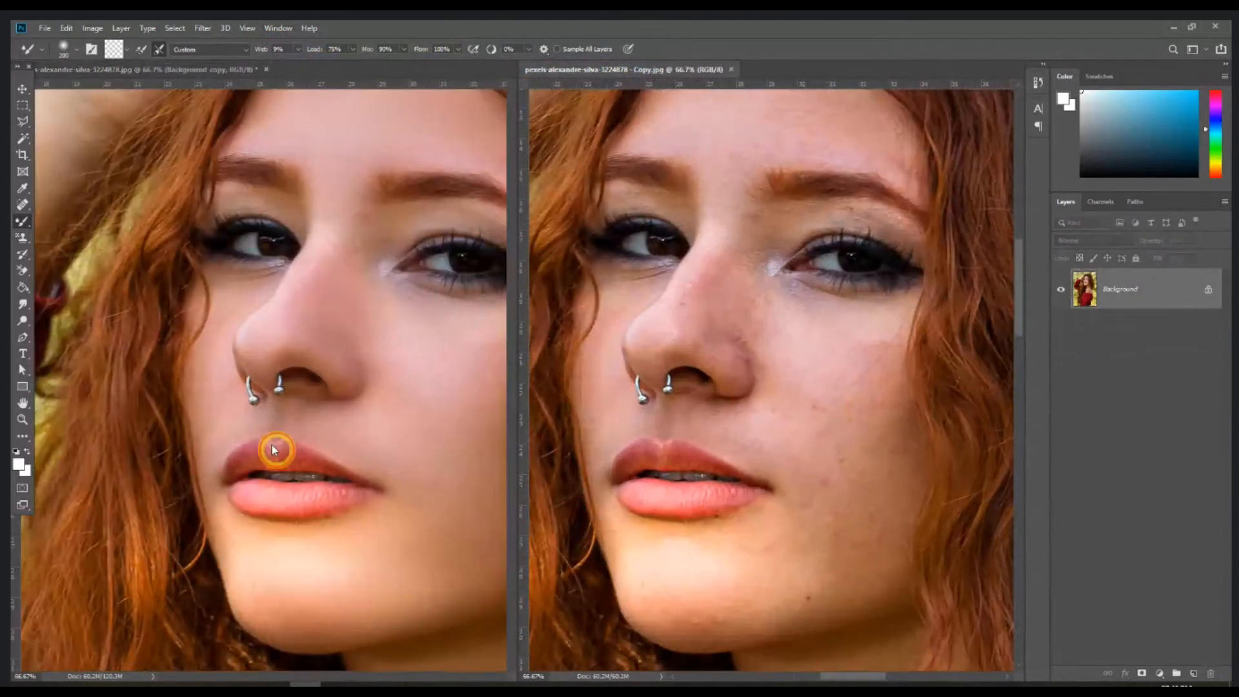
drag(351, 429, 291, 410)
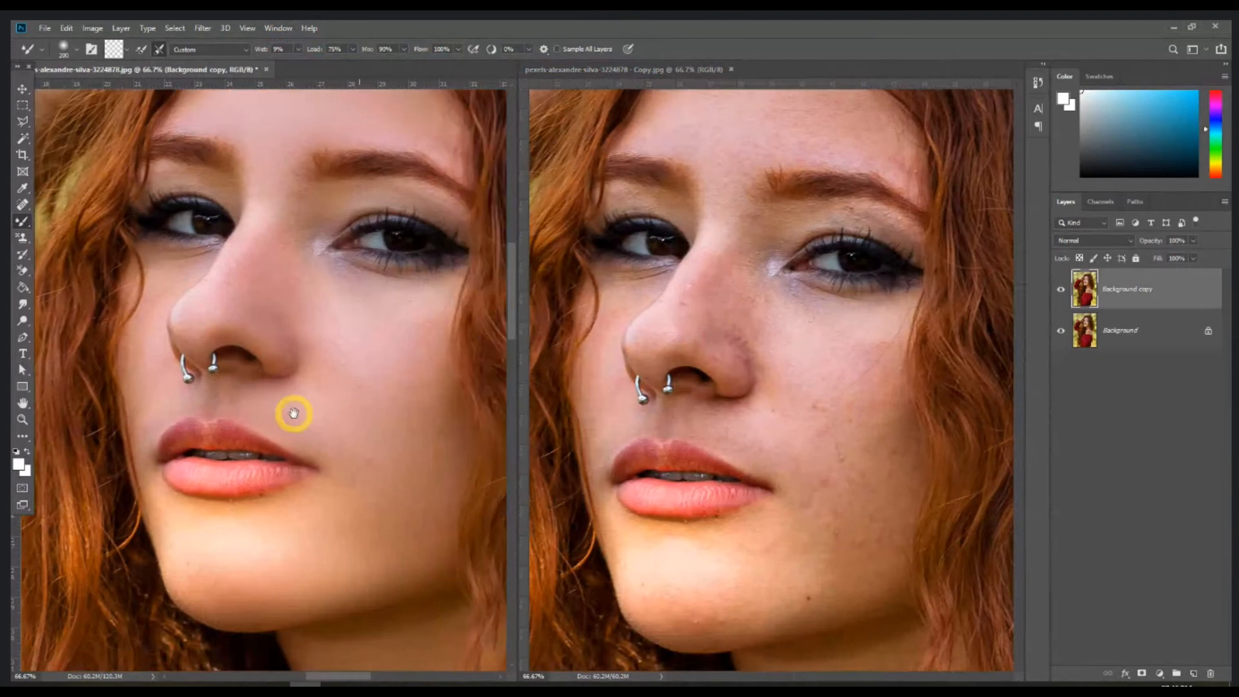
drag(330, 485, 333, 520)
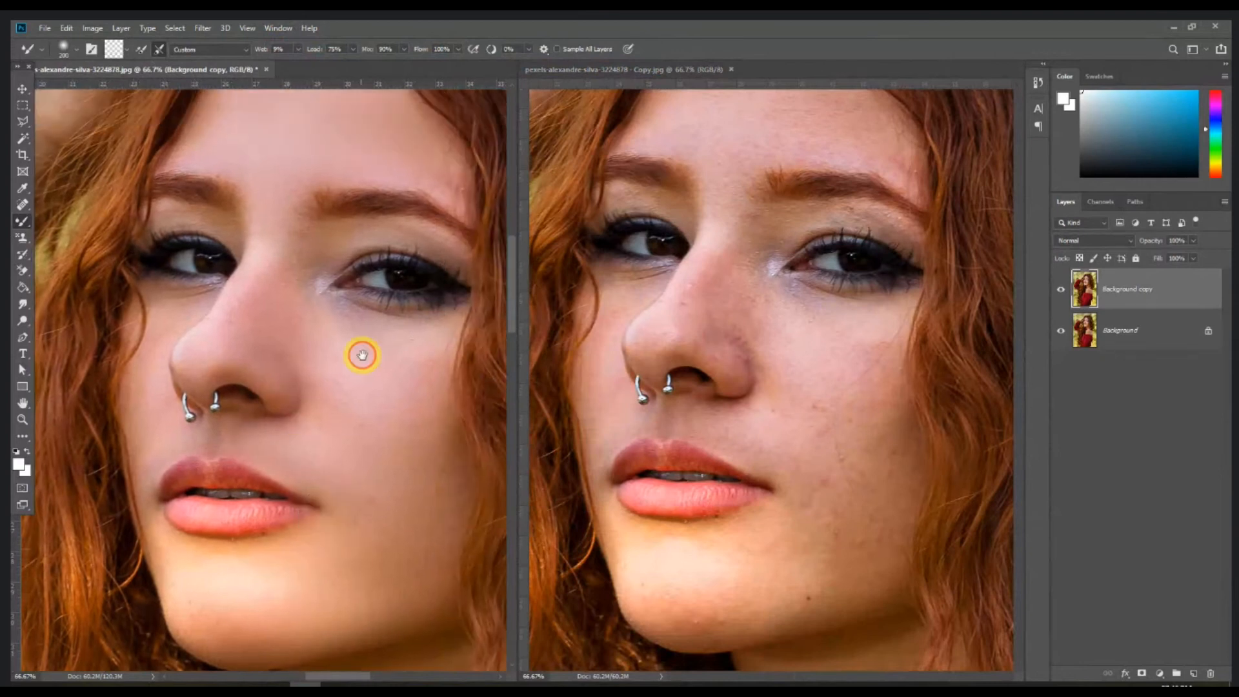
Close the copy of the original photo and return to the face in the retouched portrait
click(733, 69)
mouse_move(318, 428)
mouse_down()
mouse_move(513, 459)
mouse_move(523, 472)
mouse_up()
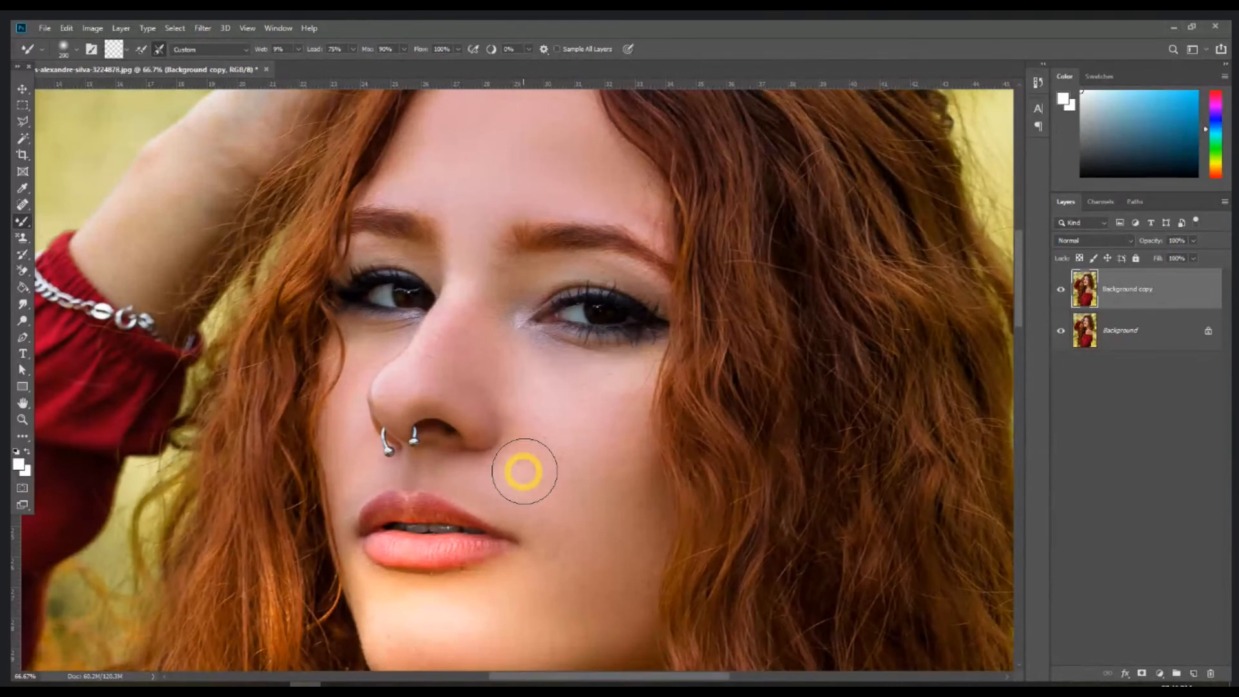
key(ctrl+minus)
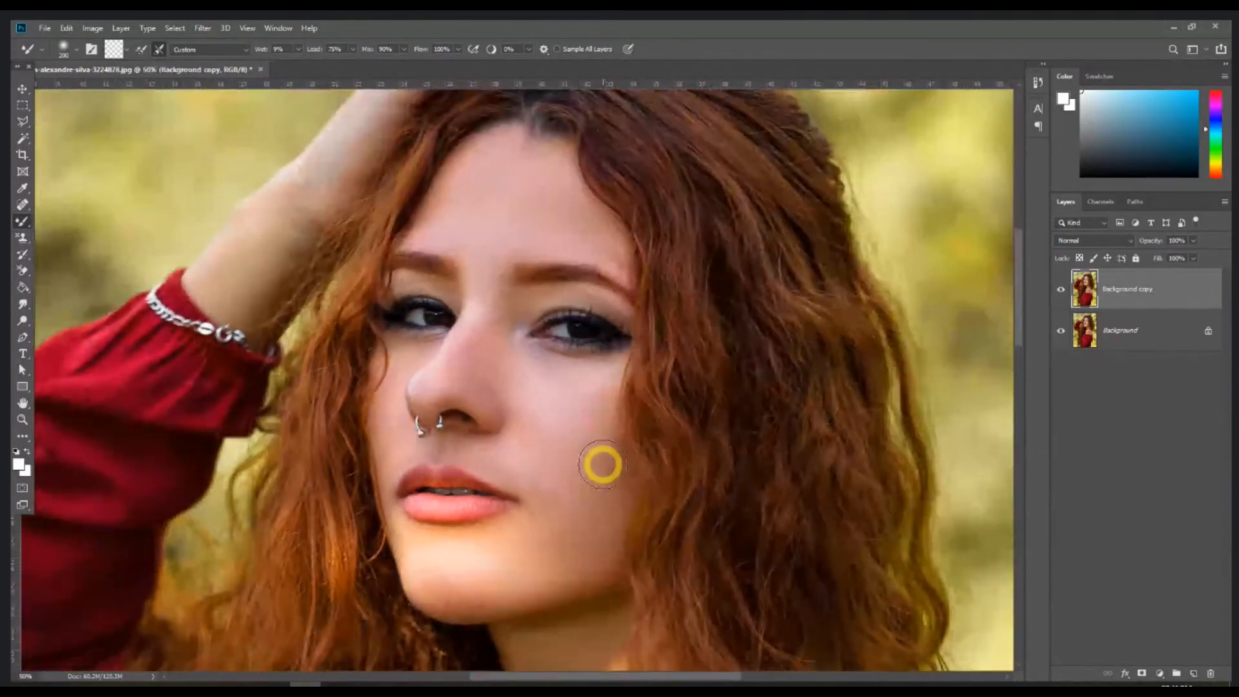
key(ctrl+plus)
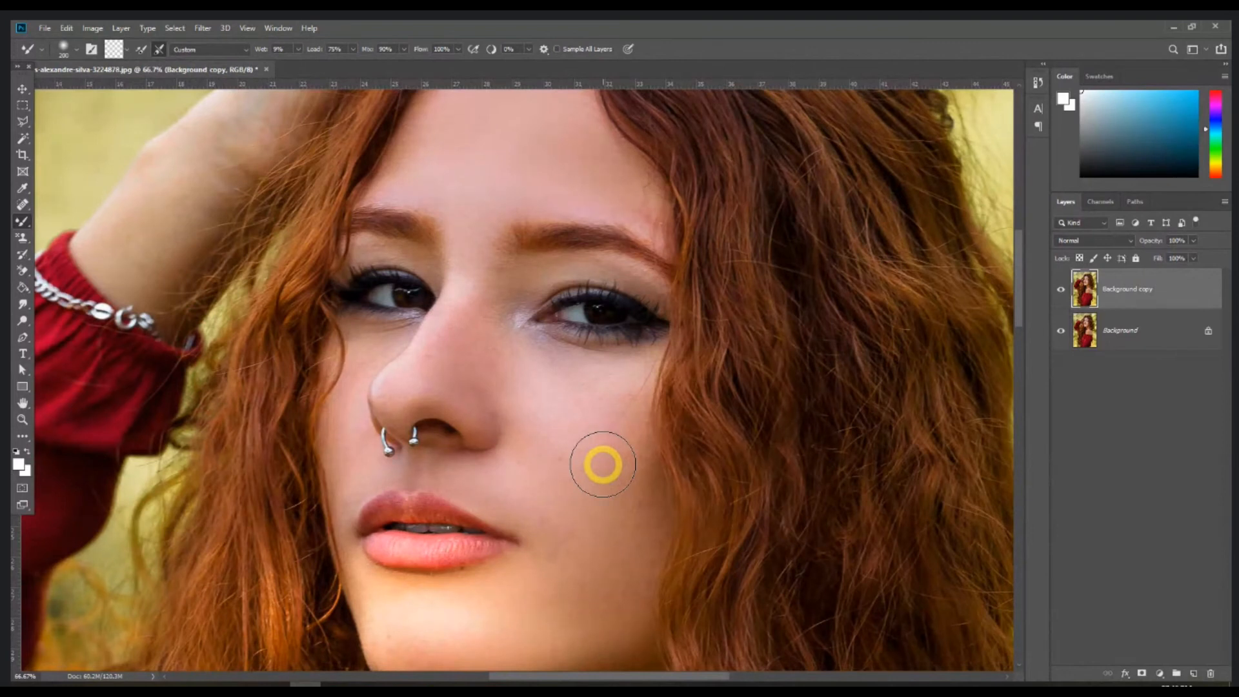
Duplicate the Background layer and place the duplicate at the top of the layer stack
click(1143, 337)
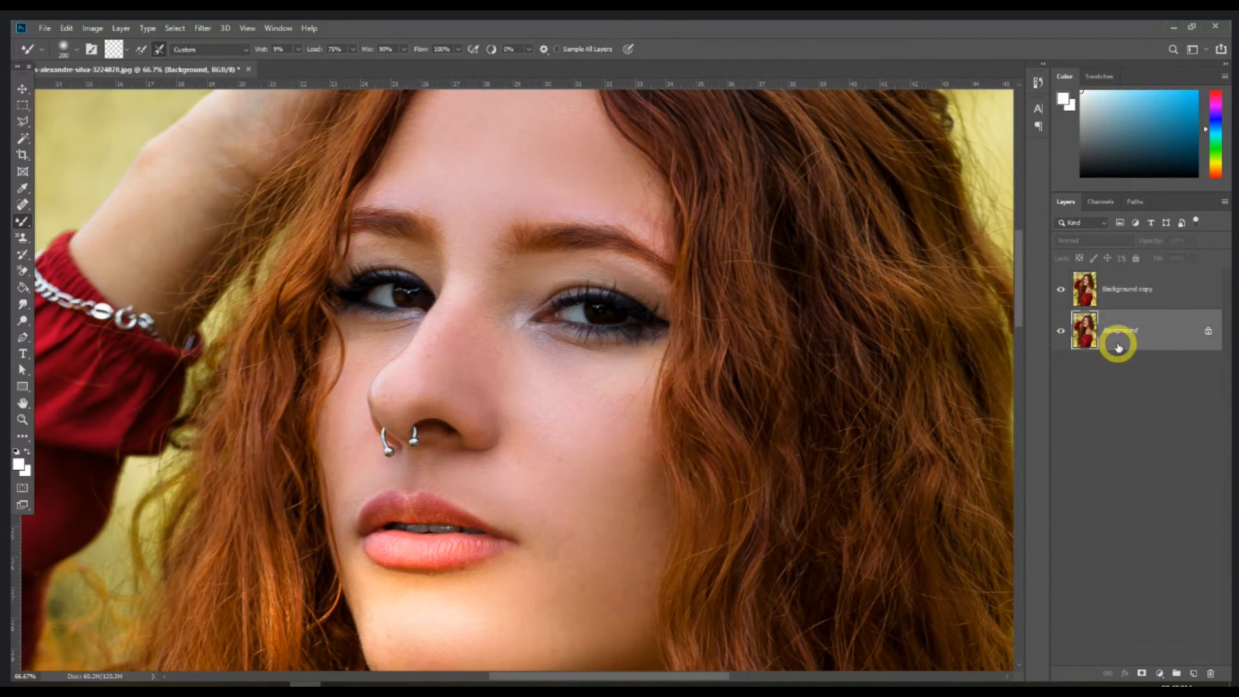
drag(1156, 335, 1163, 344)
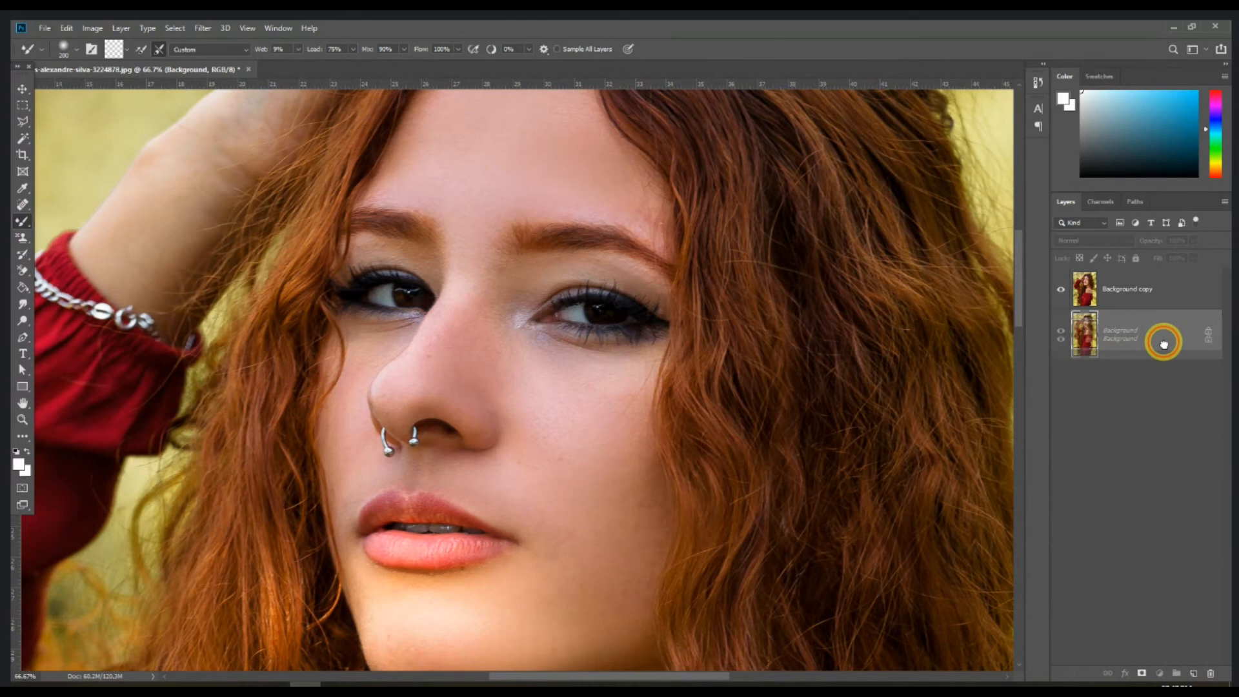
drag(1163, 344, 1125, 272)
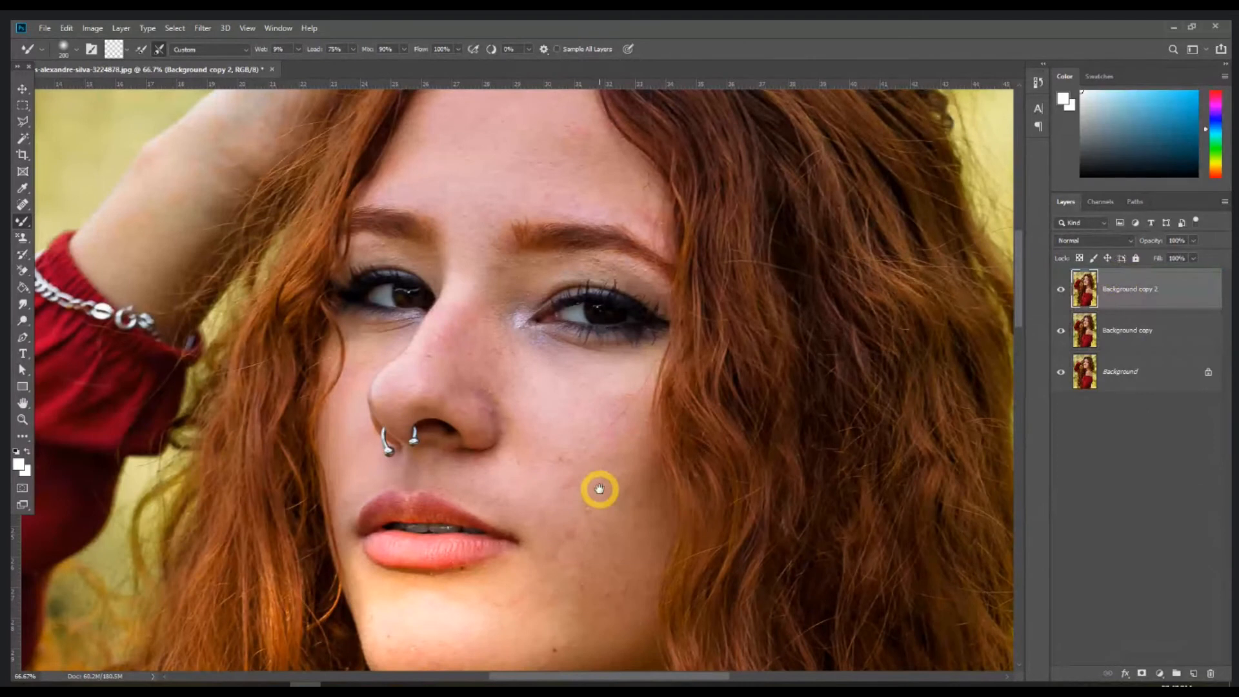
drag(599, 489, 570, 447)
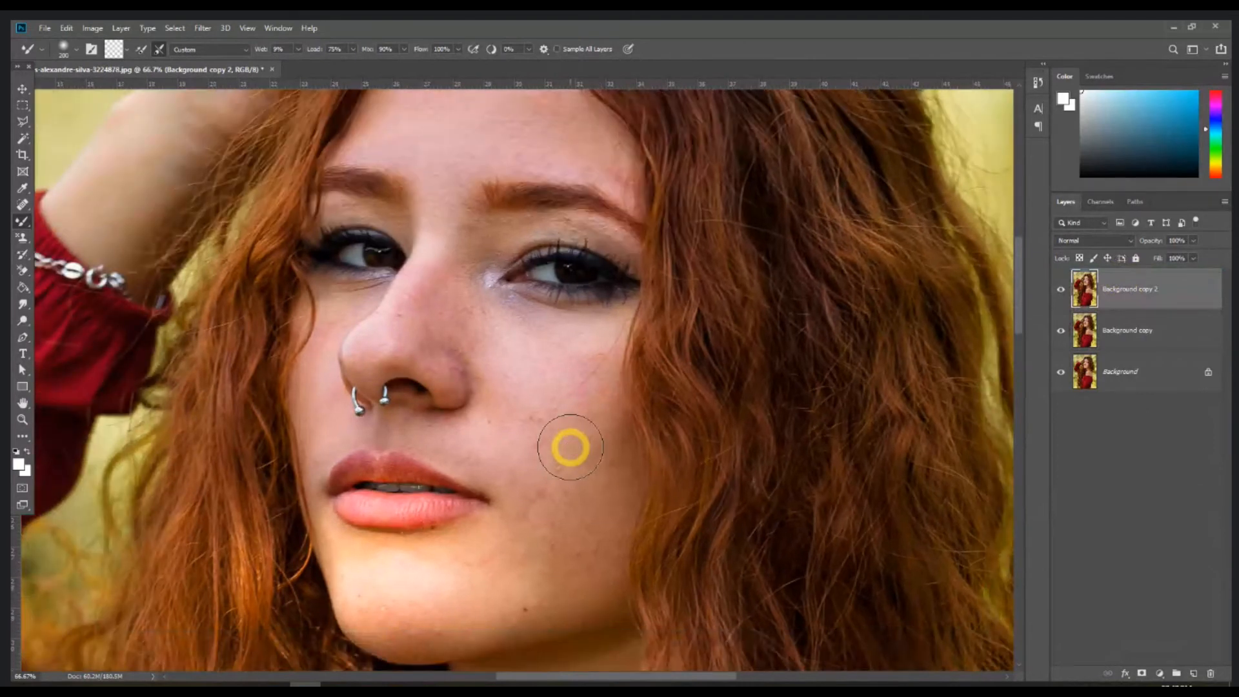
Apply a High Pass filter with a 3.0-pixel radius to the top layer and set its blend mode to Linear Light
click(203, 28)
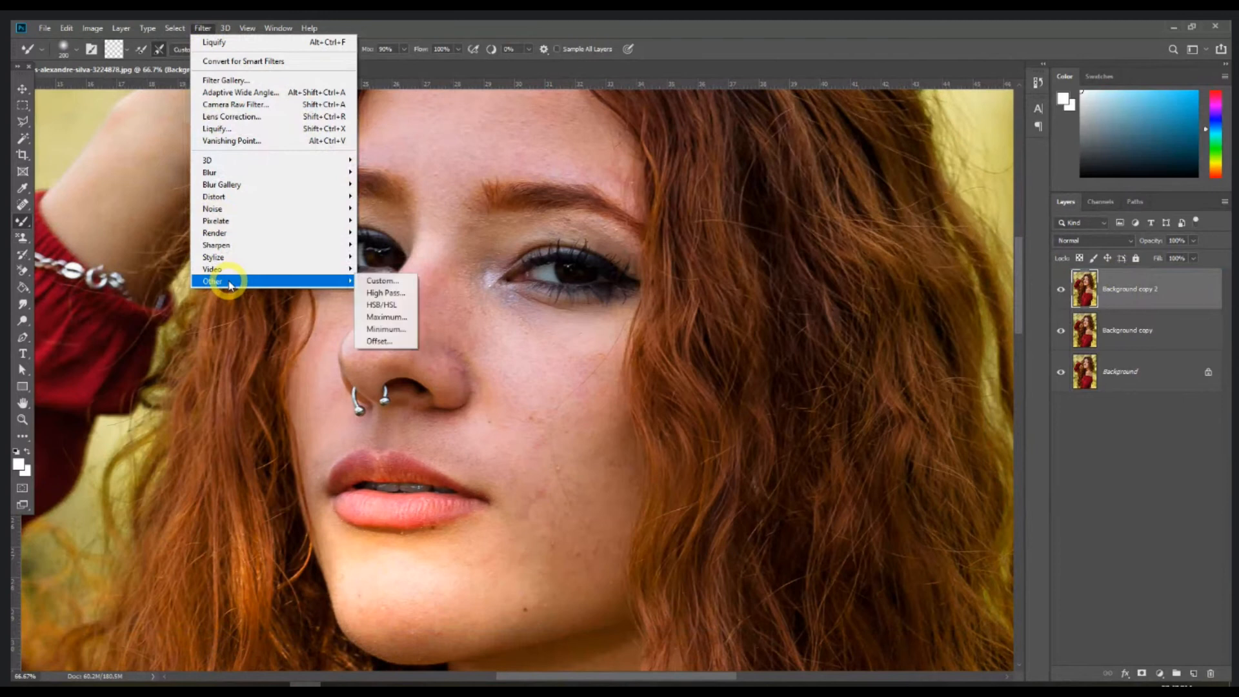
click(384, 293)
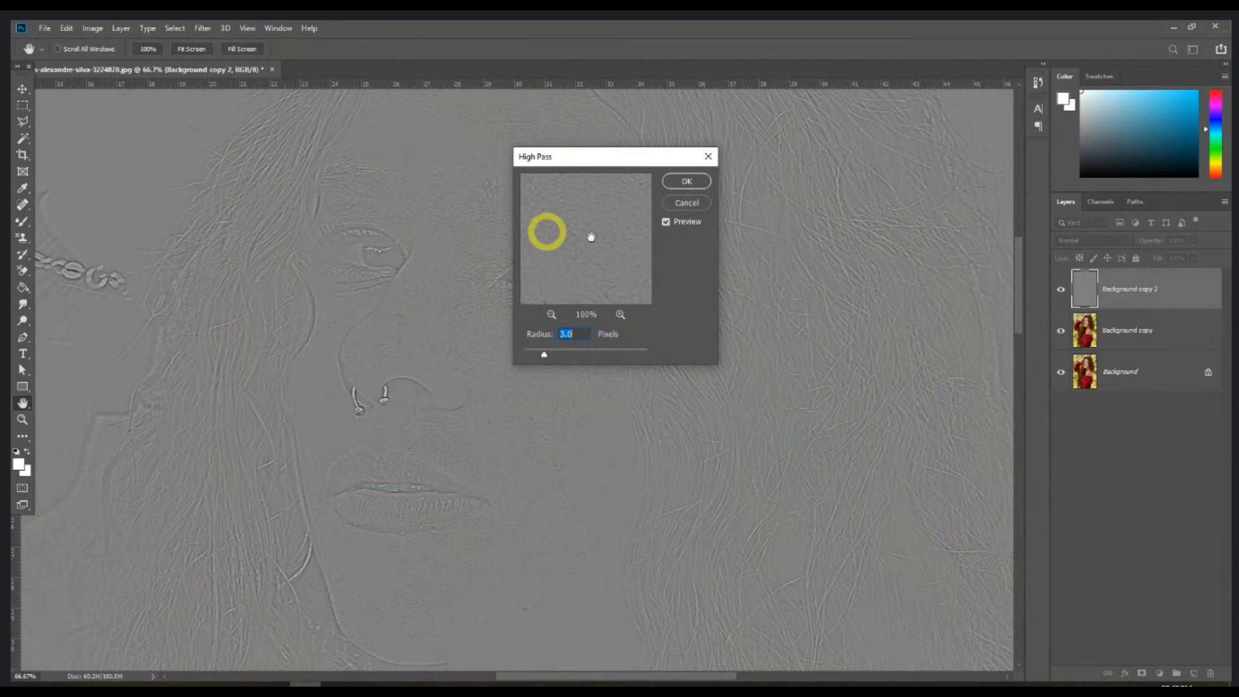
click(688, 183)
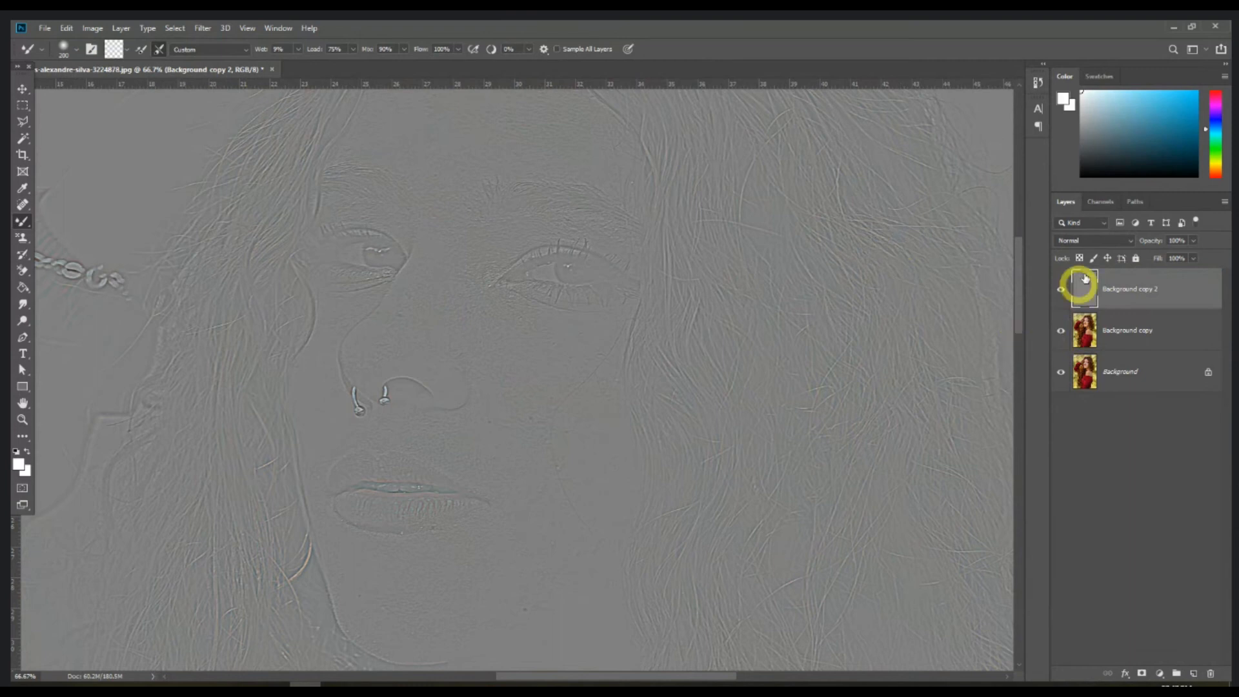
click(1085, 242)
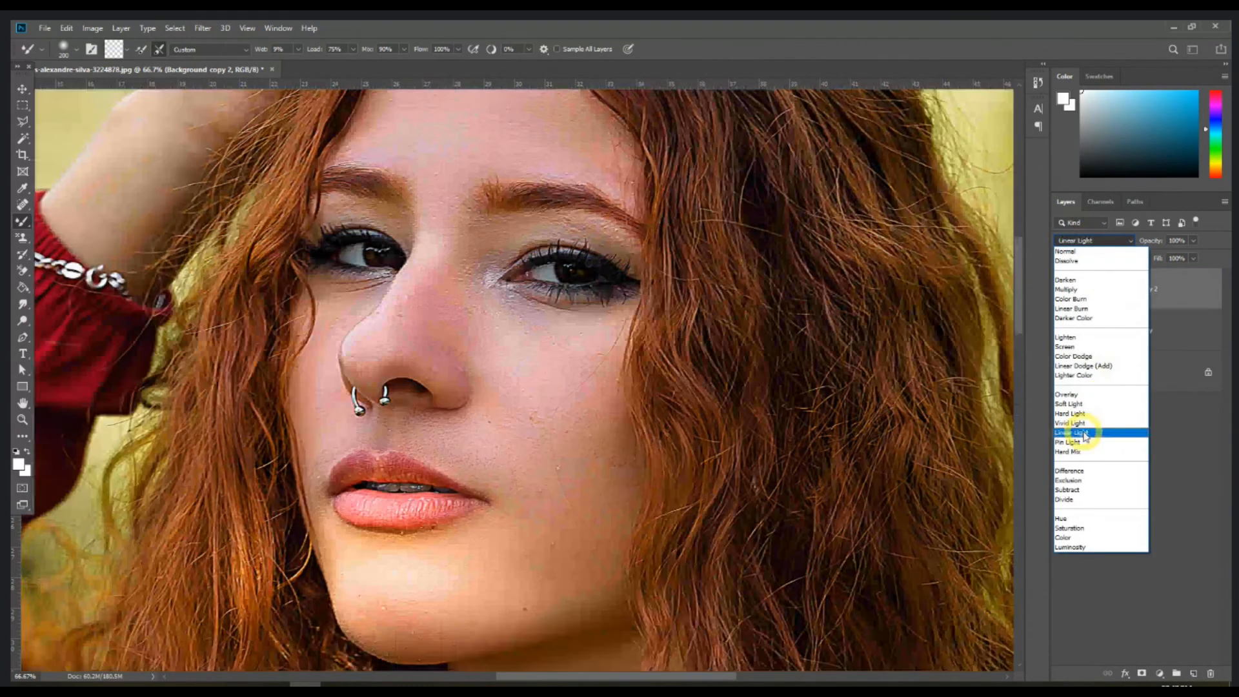
click(1084, 433)
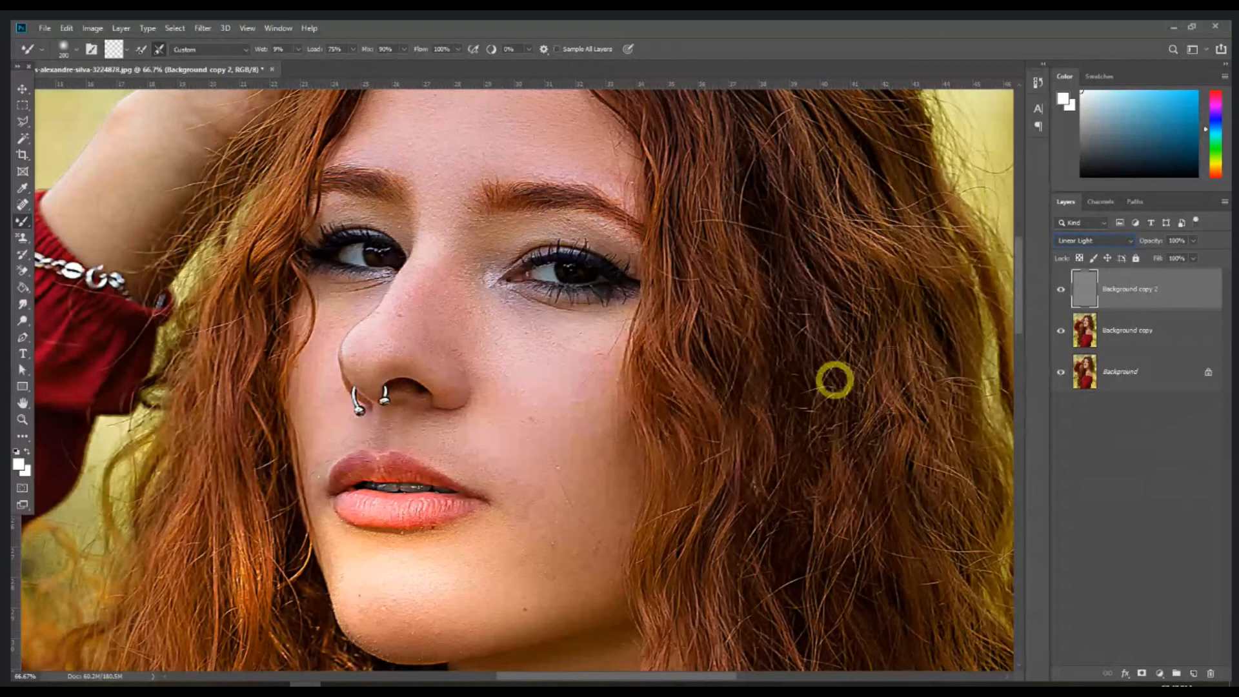
Hide and show the High Pass layer and the smoothed layer to compare them with the untouched Background
click(1060, 330)
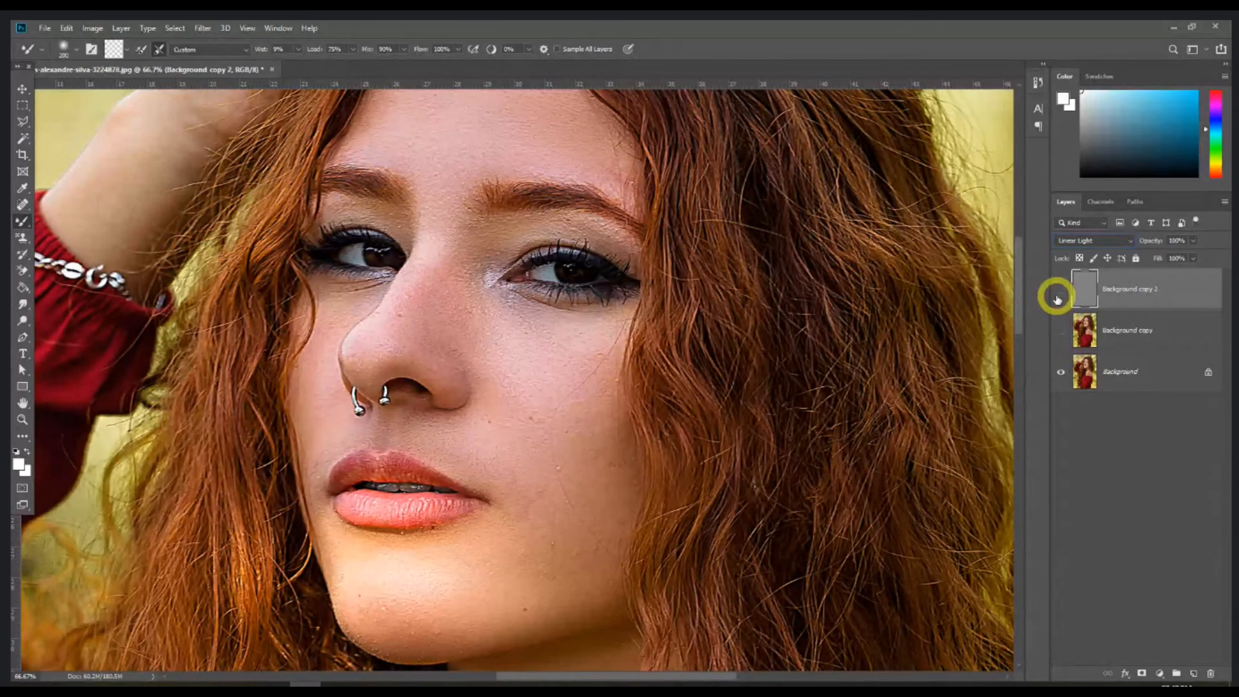
click(1058, 296)
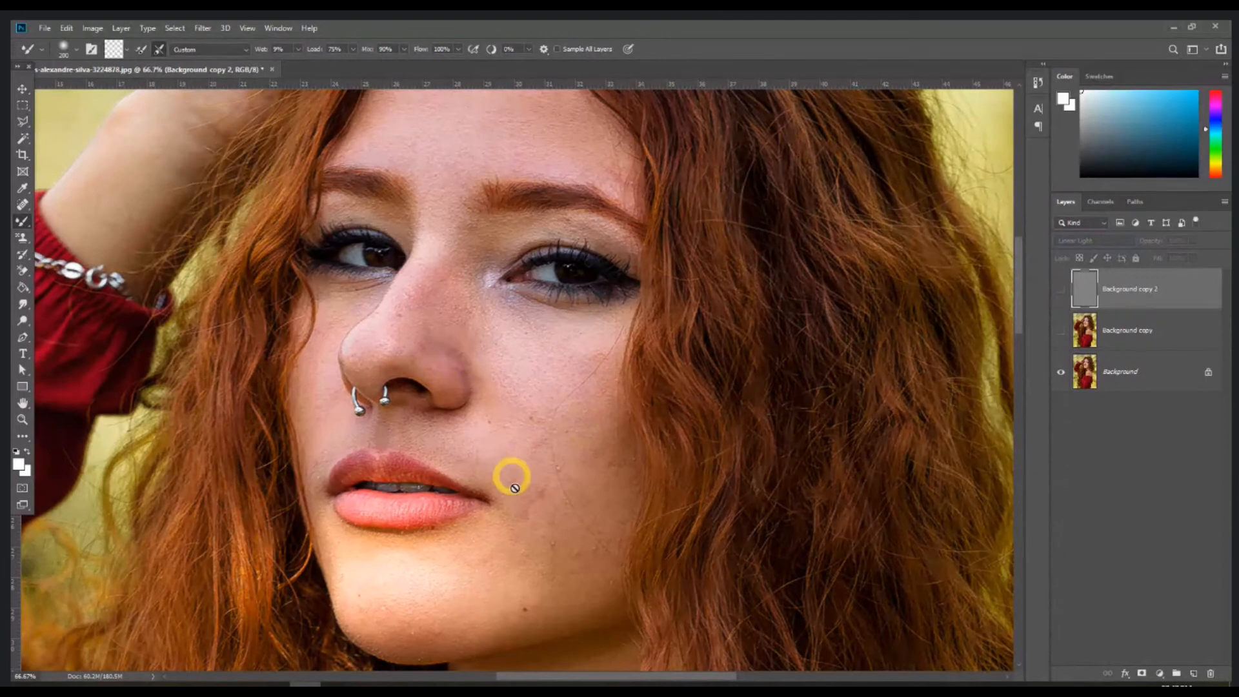
drag(1059, 331, 1060, 289)
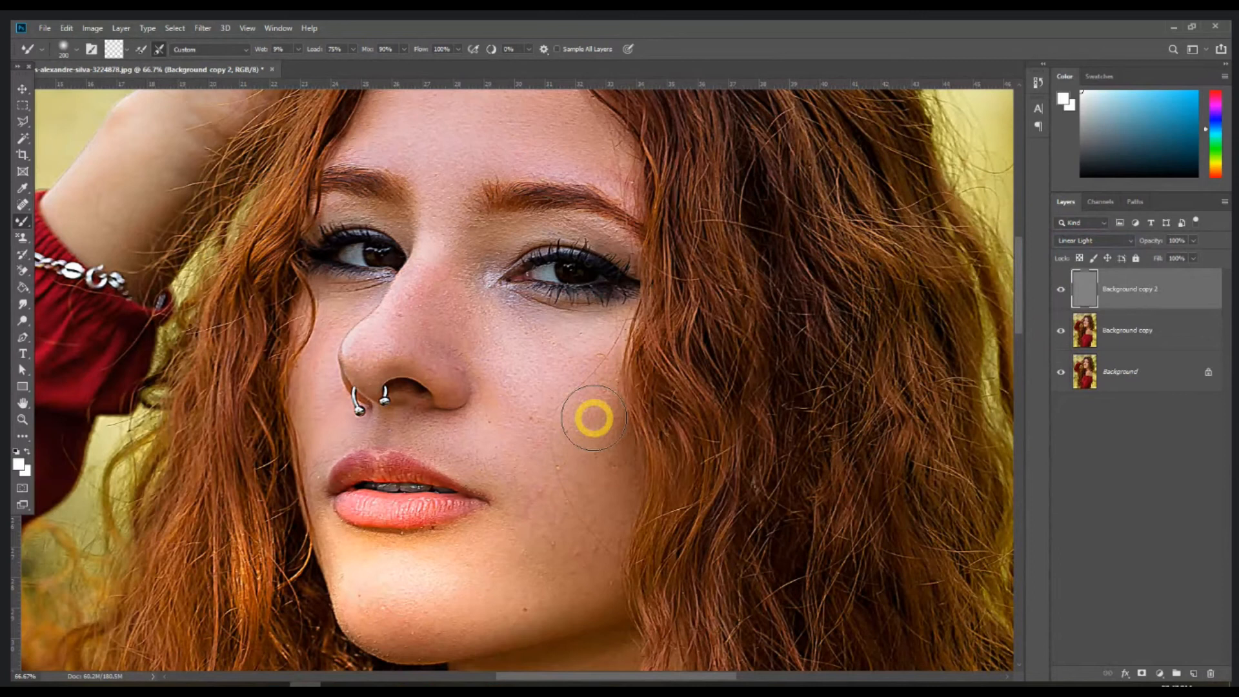
Add a layer mask to the High Pass layer and invert it to black
click(1140, 675)
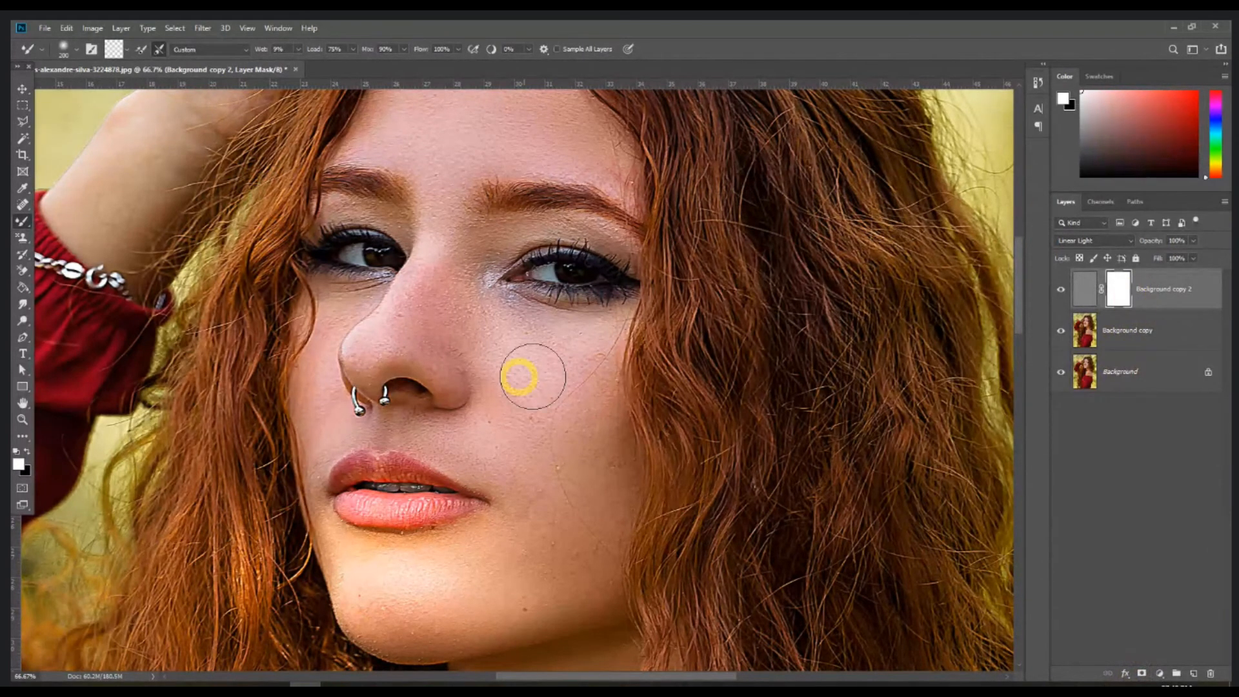
click(1060, 331)
click(1061, 330)
click(1118, 297)
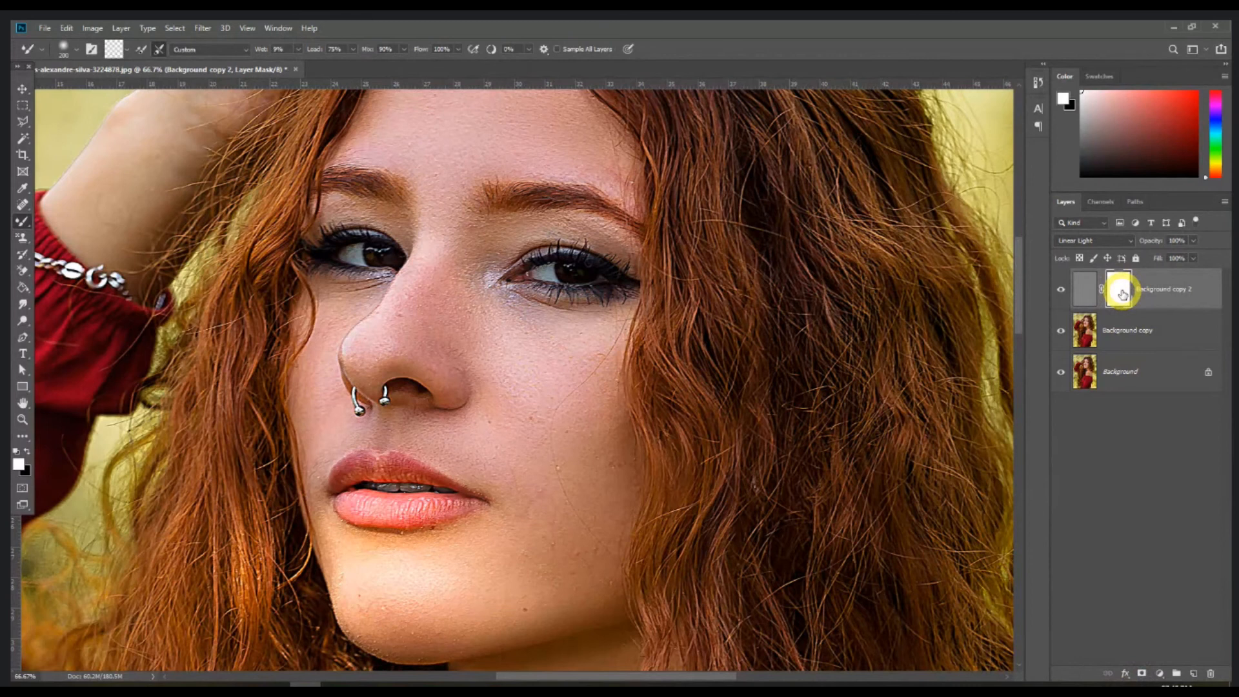
key(ctrl+i)
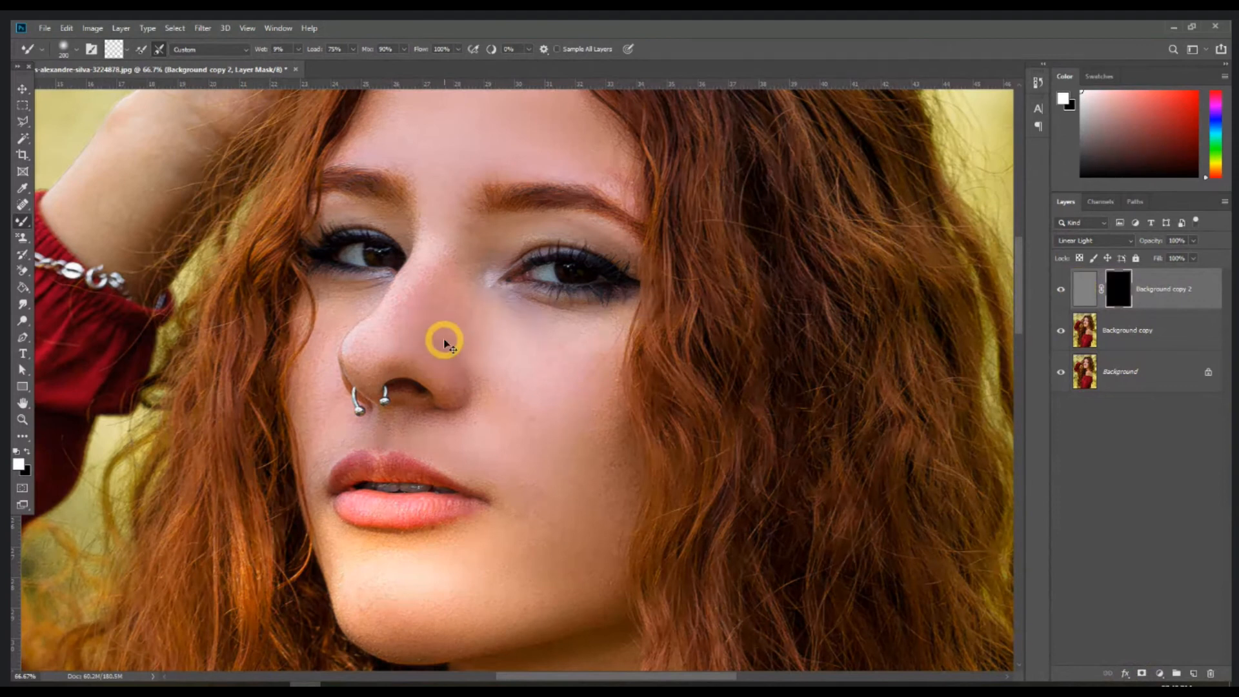
Switch from the Mixer Brush to the regular Brush Tool and set its opacity to 31% for painting on the mask
key(ctrl+plus)
drag(503, 243, 529, 456)
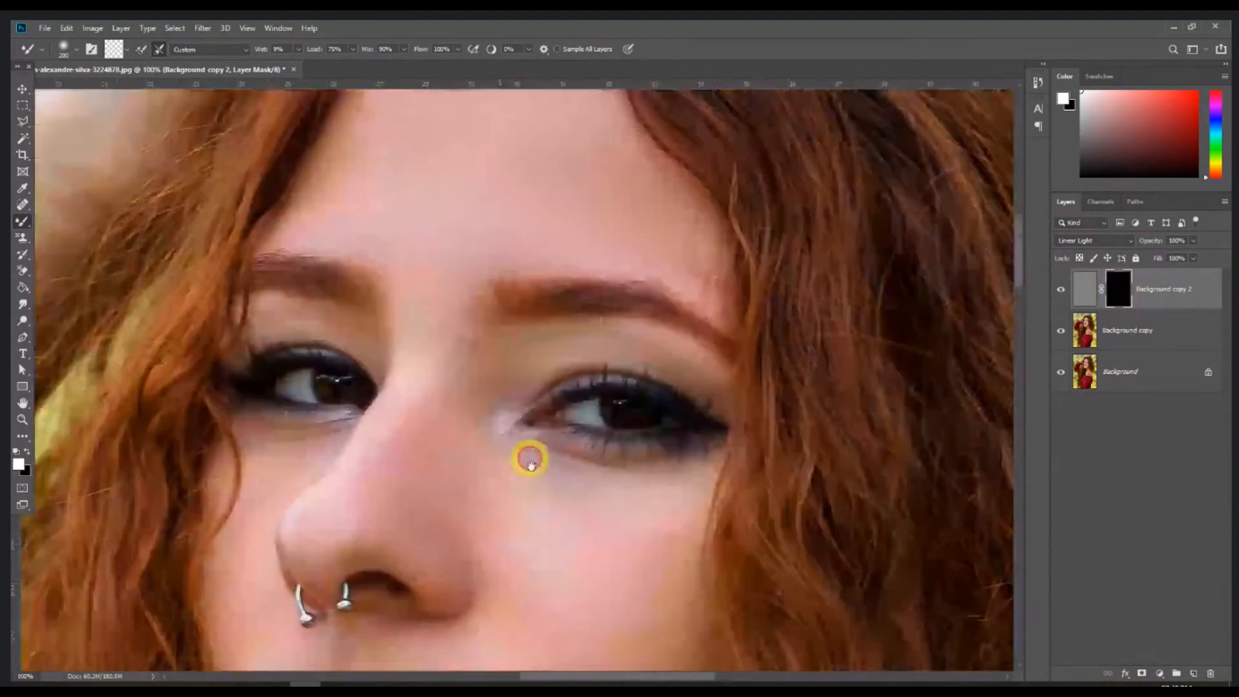
right_click(22, 221)
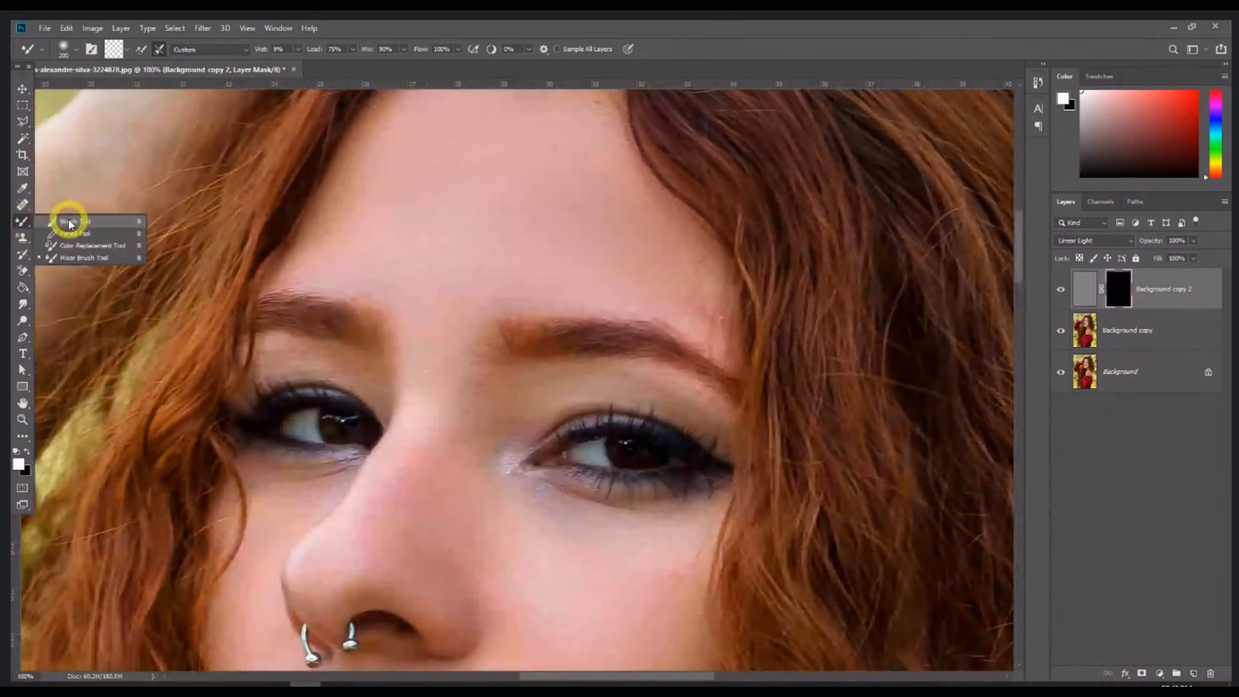
click(81, 224)
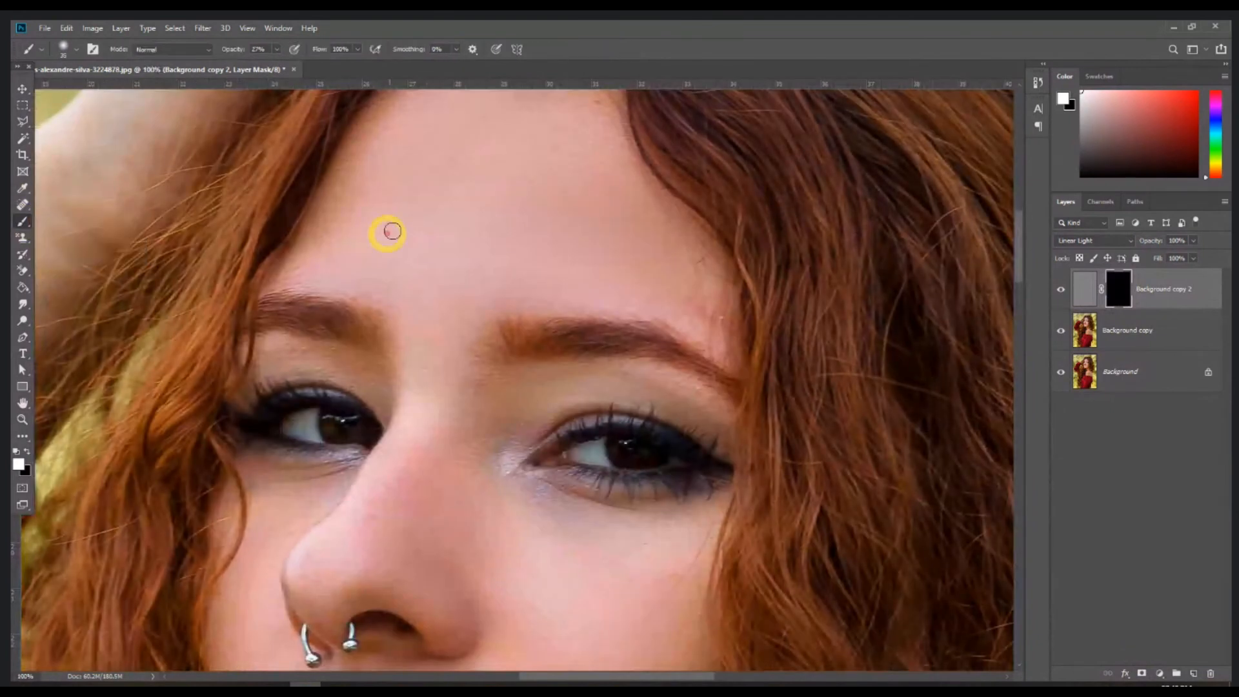
drag(387, 233, 393, 291)
click(276, 49)
drag(277, 65, 280, 65)
drag(470, 271, 473, 319)
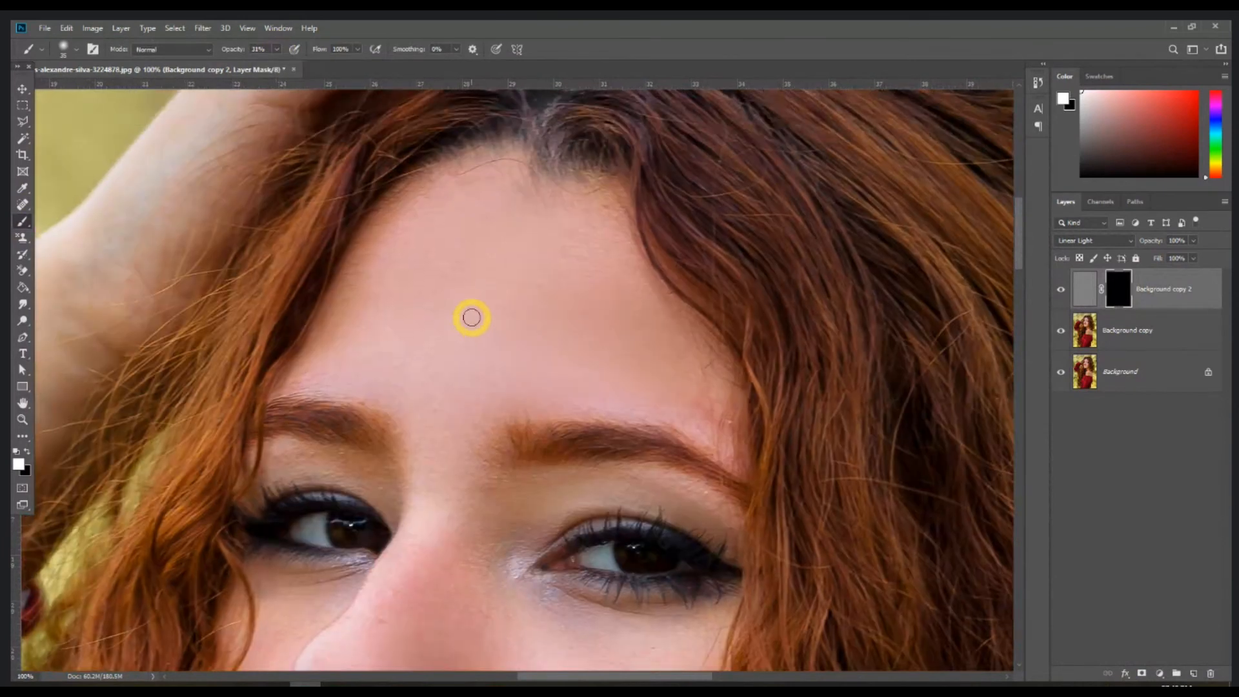
Enlarge the brush to 150 px and paint white on the High Pass mask over the forehead to restore skin texture
key(bracketright)
key(bracketright)
key(bracketright)
key(bracketright)
key(bracketright)
key(bracketright)
key(ctrl+plus)
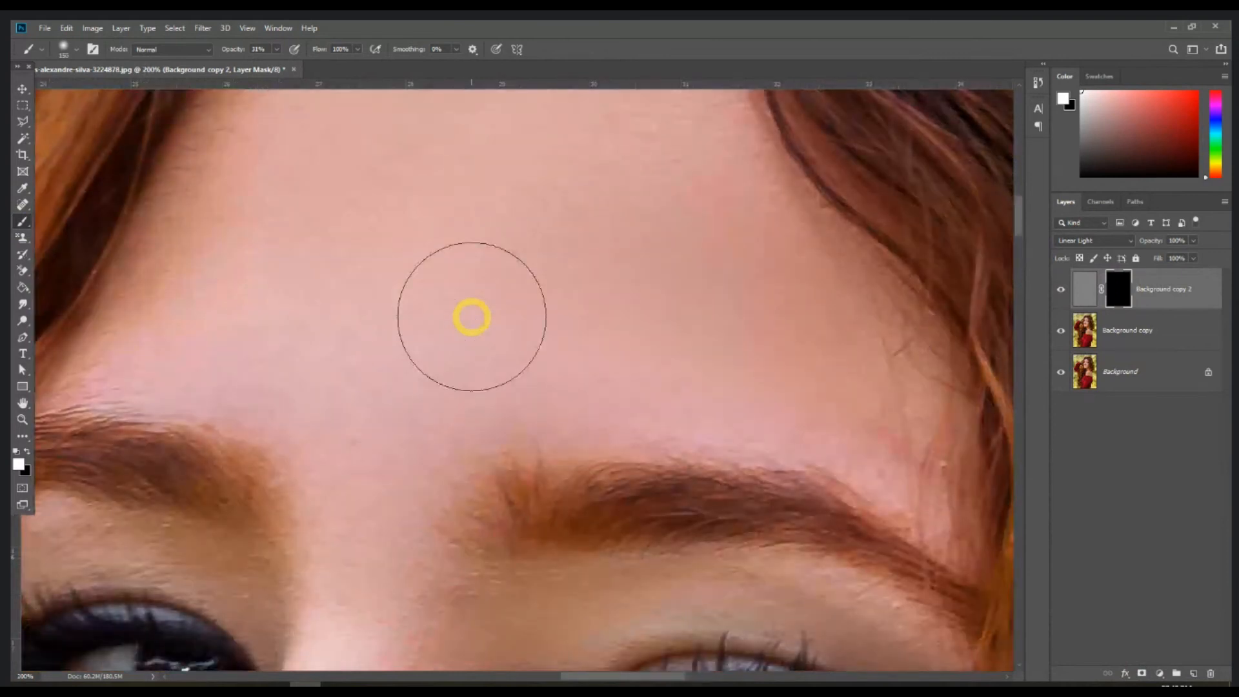
drag(472, 317, 503, 438)
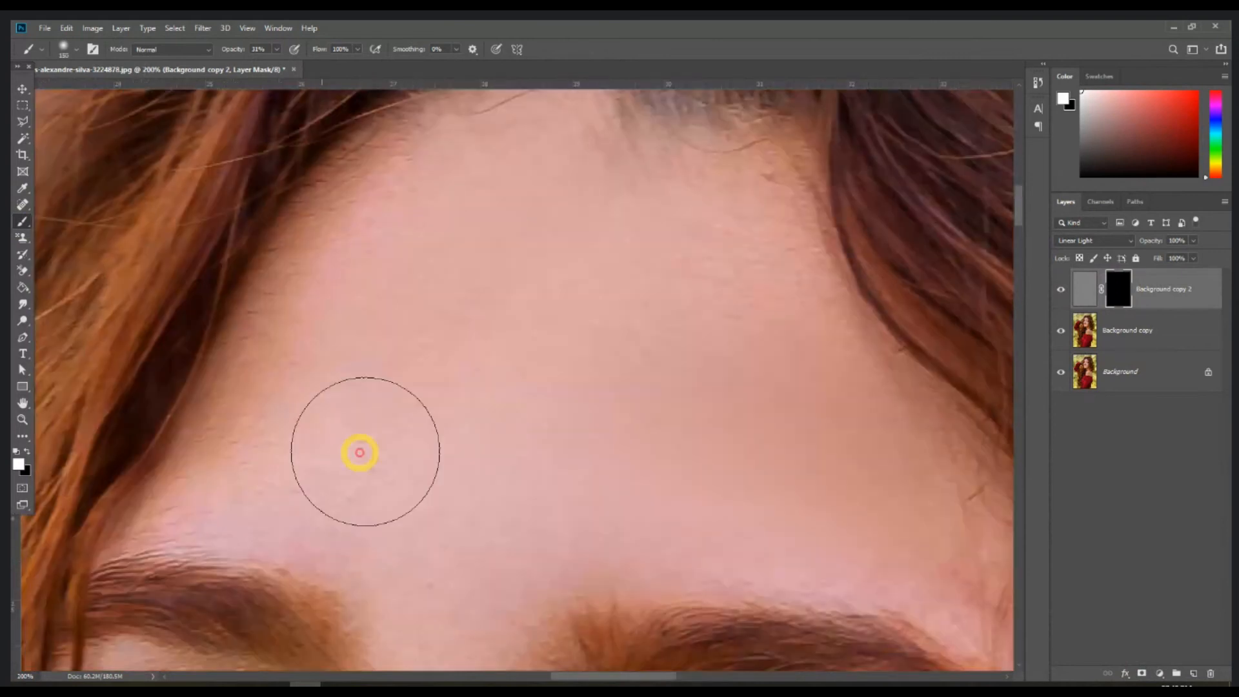
mouse_move(549, 443)
mouse_down()
mouse_move(711, 464)
mouse_move(730, 423)
mouse_move(614, 340)
mouse_move(312, 335)
mouse_move(387, 254)
mouse_move(639, 193)
mouse_move(739, 301)
mouse_move(854, 462)
mouse_move(675, 303)
mouse_up()
mouse_move(356, 364)
mouse_down()
mouse_move(575, 335)
mouse_move(762, 344)
mouse_move(830, 376)
mouse_move(506, 284)
mouse_move(515, 279)
mouse_up()
Reduce the brush to 100 px and paint skin texture back in around the eye and the bridge of the nose
mouse_move(526, 492)
mouse_down()
mouse_move(497, 291)
mouse_move(477, 318)
mouse_move(585, 317)
mouse_move(604, 360)
mouse_move(594, 322)
mouse_move(465, 332)
mouse_up()
key(bracketleft)
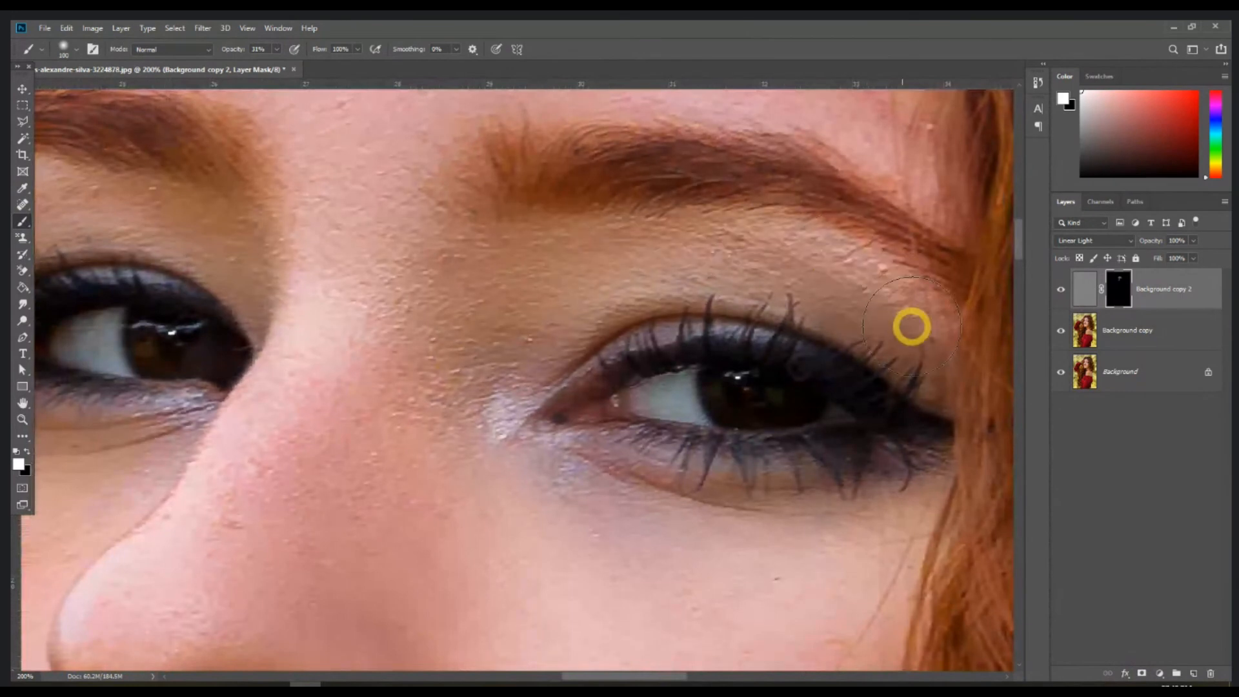
drag(473, 373, 455, 245)
mouse_move(459, 313)
mouse_down()
mouse_move(580, 373)
mouse_move(738, 399)
mouse_move(863, 399)
mouse_move(732, 437)
mouse_move(605, 440)
mouse_up()
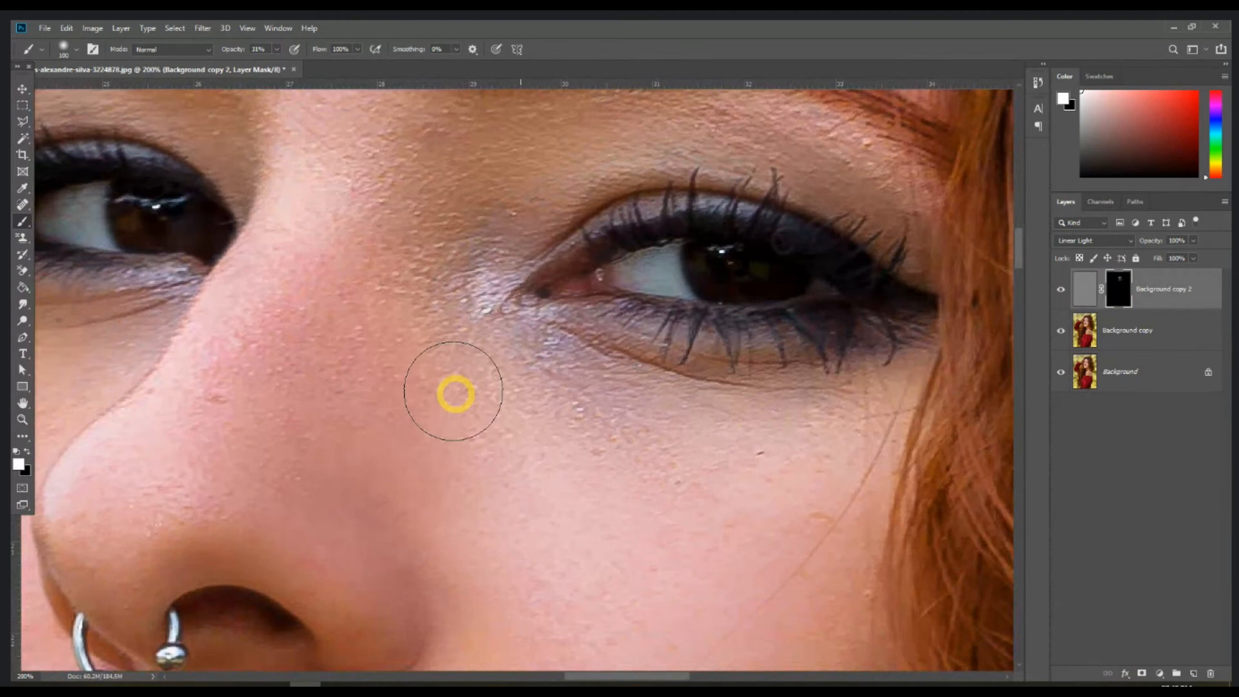
Enlarge the brush to 175 px and paint skin texture back in on the mask over the cheek and upper lip
scroll(444, 330, down, 3)
scroll(444, 323, down, 1)
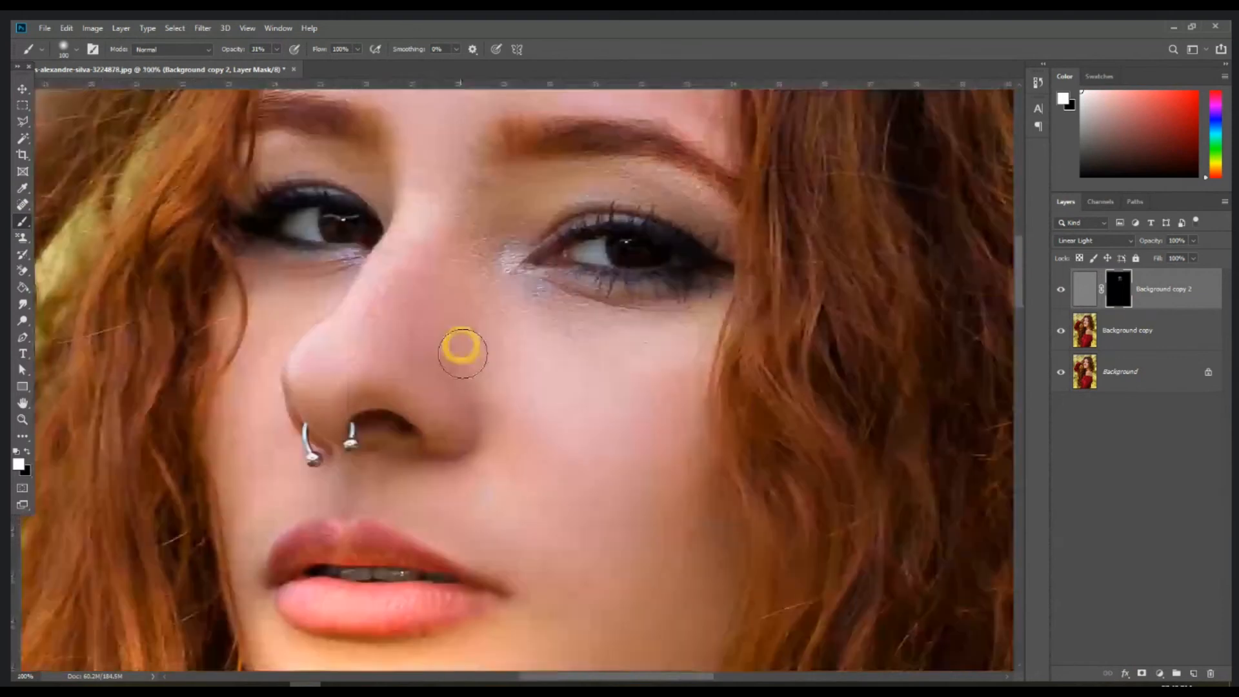
key(bracketright)
key(bracketright)
key(bracketright)
drag(615, 411, 493, 420)
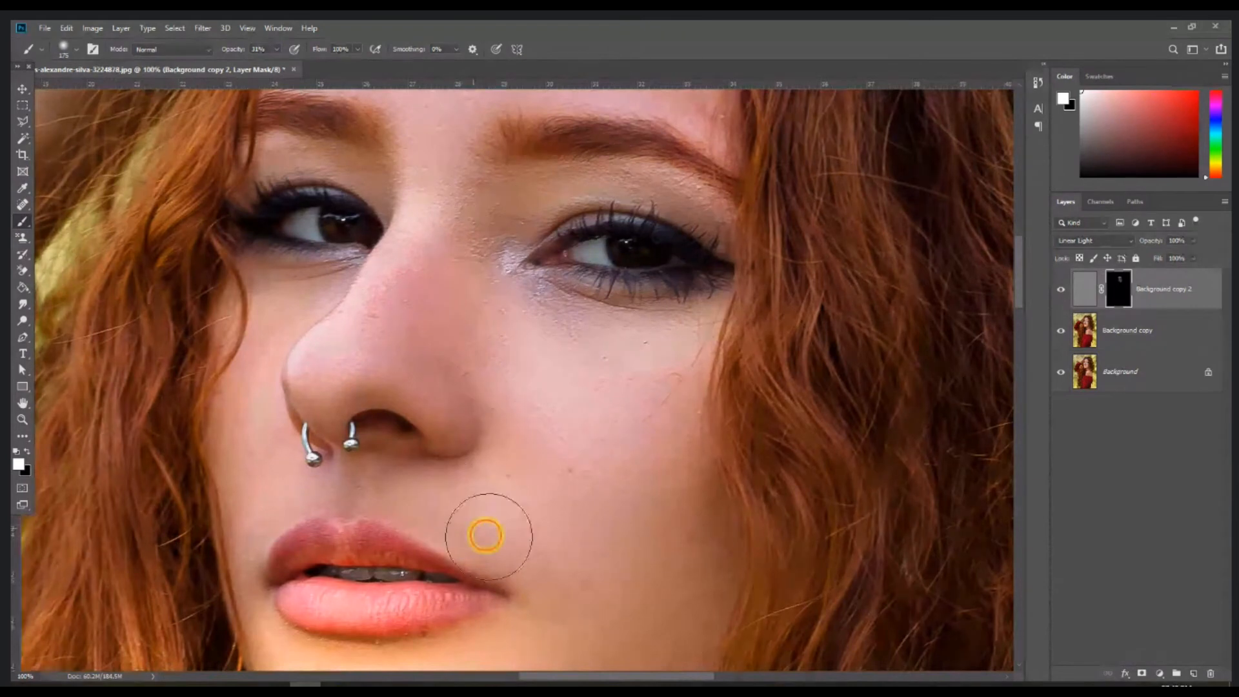
drag(634, 553, 686, 369)
mouse_move(567, 473)
mouse_down()
mouse_move(410, 511)
mouse_move(430, 582)
mouse_move(585, 582)
mouse_move(711, 533)
mouse_move(686, 518)
mouse_move(583, 522)
mouse_move(688, 444)
mouse_move(584, 596)
mouse_move(413, 610)
mouse_move(659, 589)
mouse_move(664, 568)
mouse_move(719, 569)
mouse_up()
mouse_move(375, 490)
mouse_down()
mouse_move(468, 560)
mouse_move(381, 291)
mouse_move(434, 166)
mouse_move(390, 481)
mouse_move(403, 519)
mouse_up()
Reduce the brush to 100 px and restore skin texture on the mask around the mouth and chin
key(bracketleft)
key(bracketleft)
key(bracketleft)
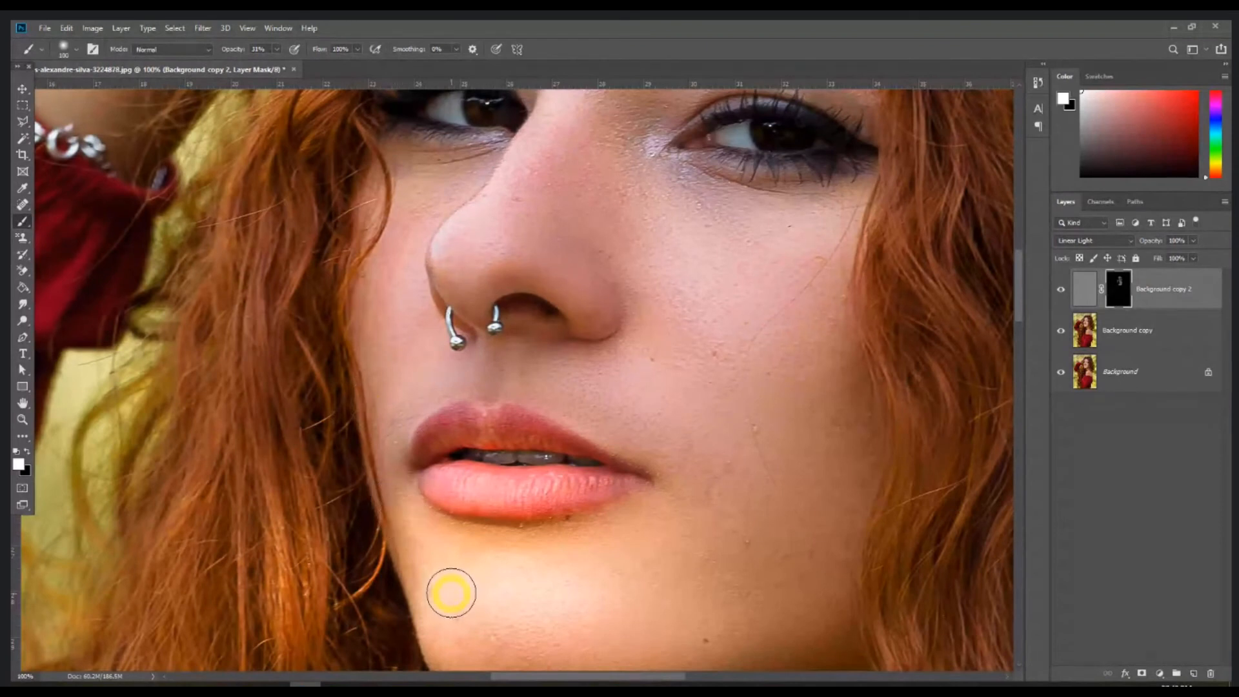
mouse_move(521, 381)
mouse_down()
mouse_move(523, 319)
mouse_move(492, 505)
mouse_up()
drag(506, 415, 492, 538)
Enlarge the brush to 200 px and paint skin texture back in on the mask over the neck below the chin
drag(683, 613, 628, 229)
mouse_move(635, 563)
mouse_down()
mouse_move(624, 266)
mouse_move(568, 212)
mouse_up()
key(bracketright)
key(bracketright)
key(bracketright)
key(bracketright)
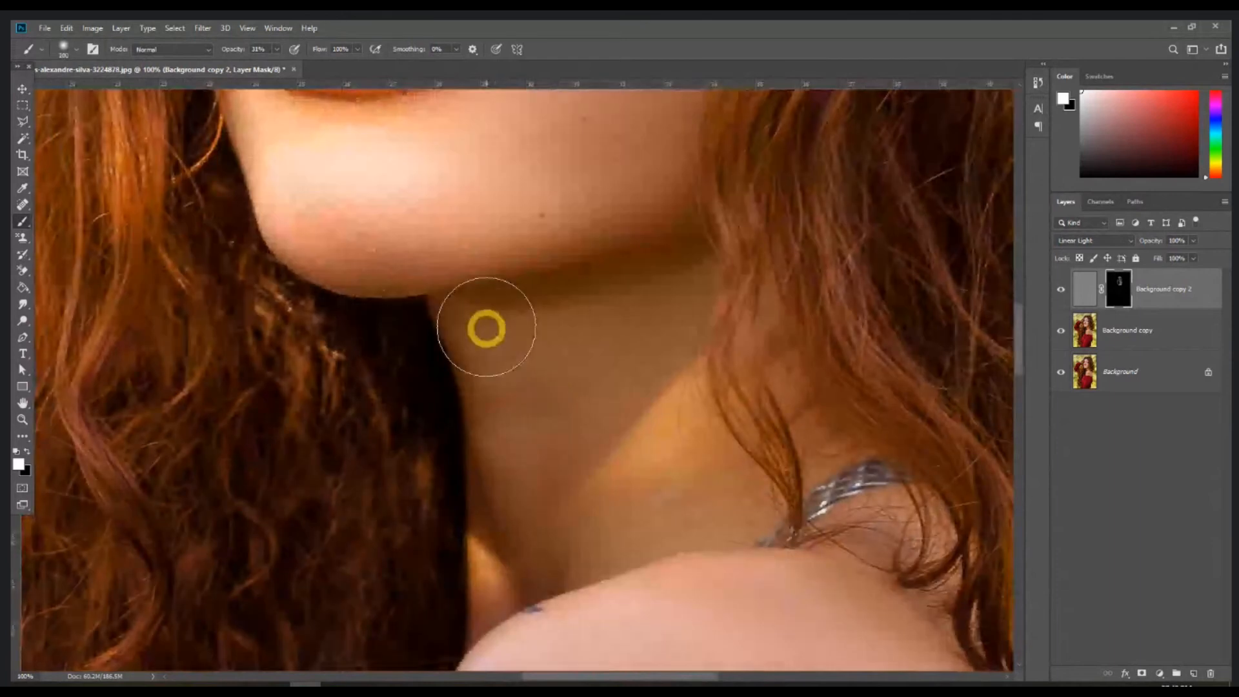
mouse_move(487, 327)
mouse_down()
mouse_move(514, 363)
mouse_move(532, 442)
mouse_move(516, 541)
mouse_move(684, 511)
mouse_move(654, 367)
mouse_up()
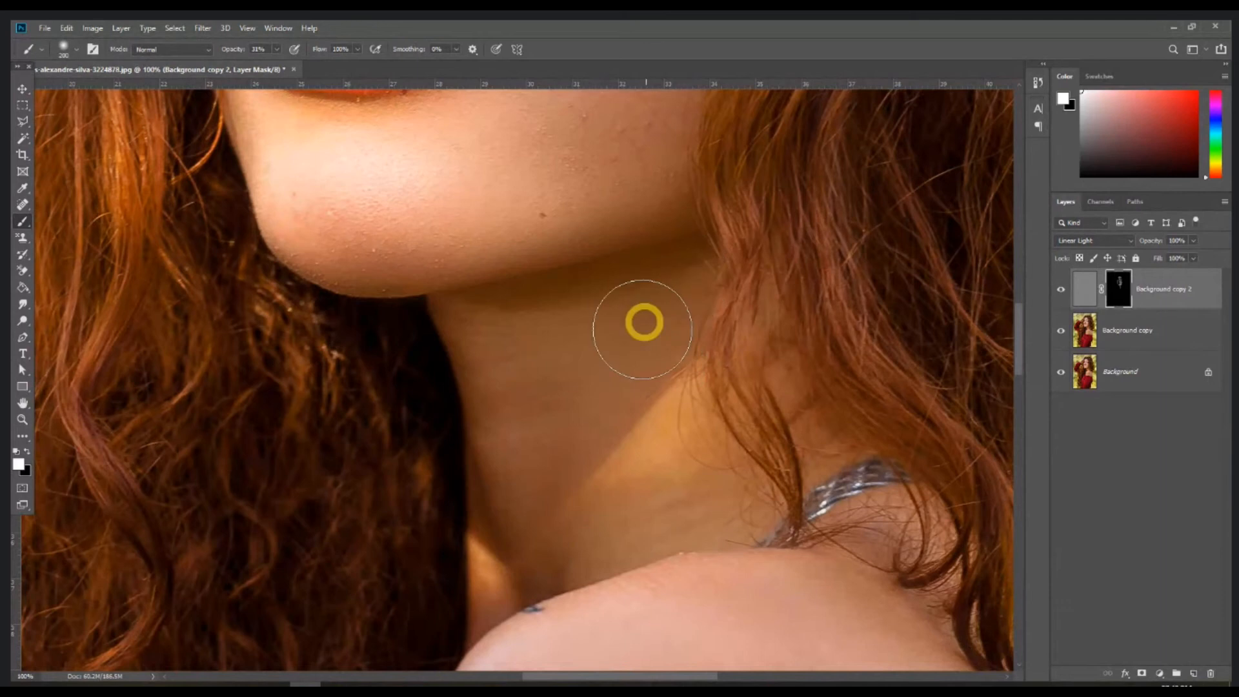
Paint white on the High Pass mask over the bare shoulder and upper back to restore their skin texture
drag(747, 556, 549, 204)
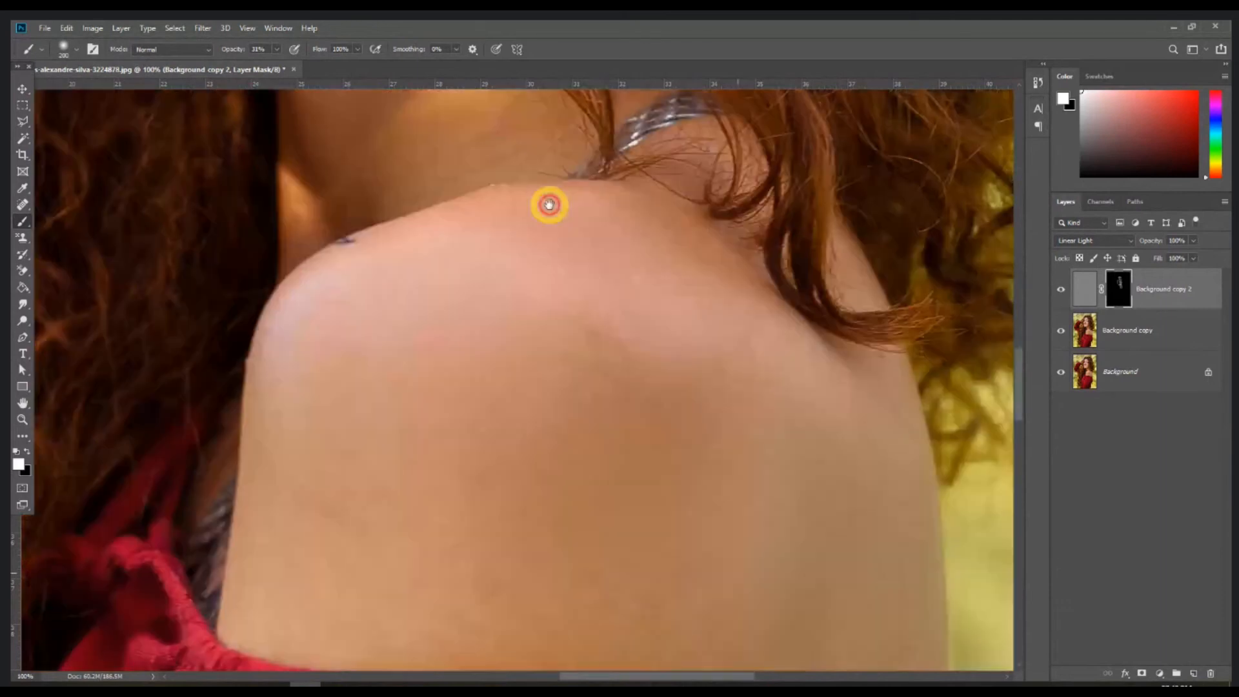
mouse_move(310, 571)
mouse_down()
mouse_move(282, 598)
mouse_move(301, 471)
mouse_move(409, 293)
mouse_move(549, 252)
mouse_move(476, 443)
mouse_move(691, 319)
mouse_move(584, 482)
mouse_move(776, 450)
mouse_move(373, 590)
mouse_move(435, 550)
mouse_move(401, 436)
mouse_move(489, 496)
mouse_move(846, 598)
mouse_move(816, 351)
mouse_move(775, 310)
mouse_move(683, 521)
mouse_move(583, 315)
mouse_move(556, 470)
mouse_move(475, 338)
mouse_move(550, 411)
mouse_move(553, 321)
mouse_up()
mouse_move(753, 319)
mouse_down()
mouse_move(749, 446)
mouse_move(653, 282)
mouse_move(812, 479)
mouse_move(340, 497)
mouse_up()
mouse_move(446, 129)
mouse_down()
mouse_move(548, 340)
mouse_move(581, 504)
mouse_up()
drag(549, 161, 637, 426)
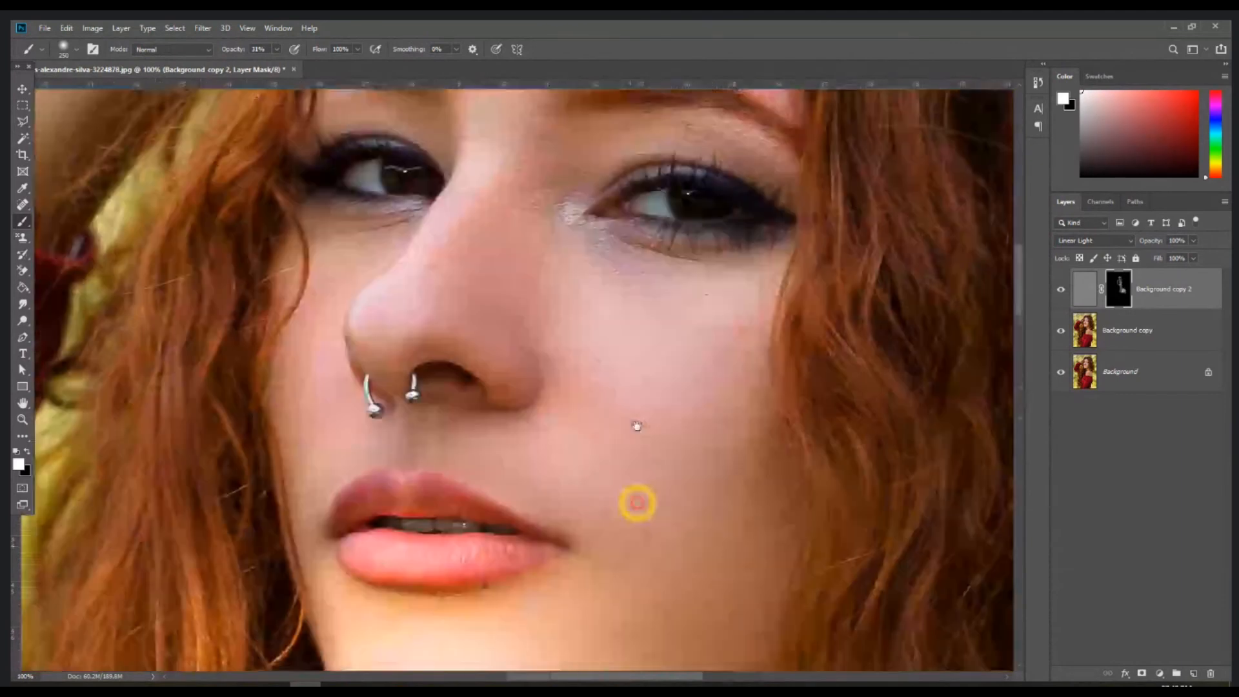
Lower the opacity of the High Pass layer to 65% to soften the restored texture
key(ctrl+minus)
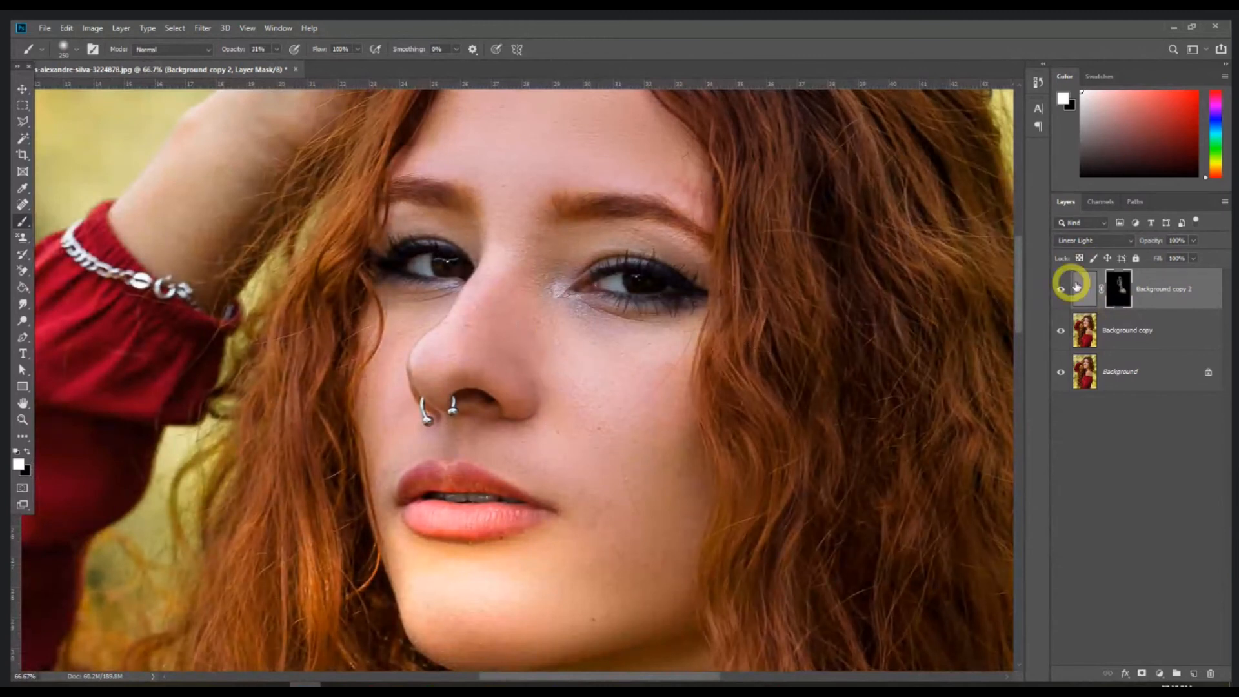
click(1193, 242)
drag(1195, 254, 1171, 261)
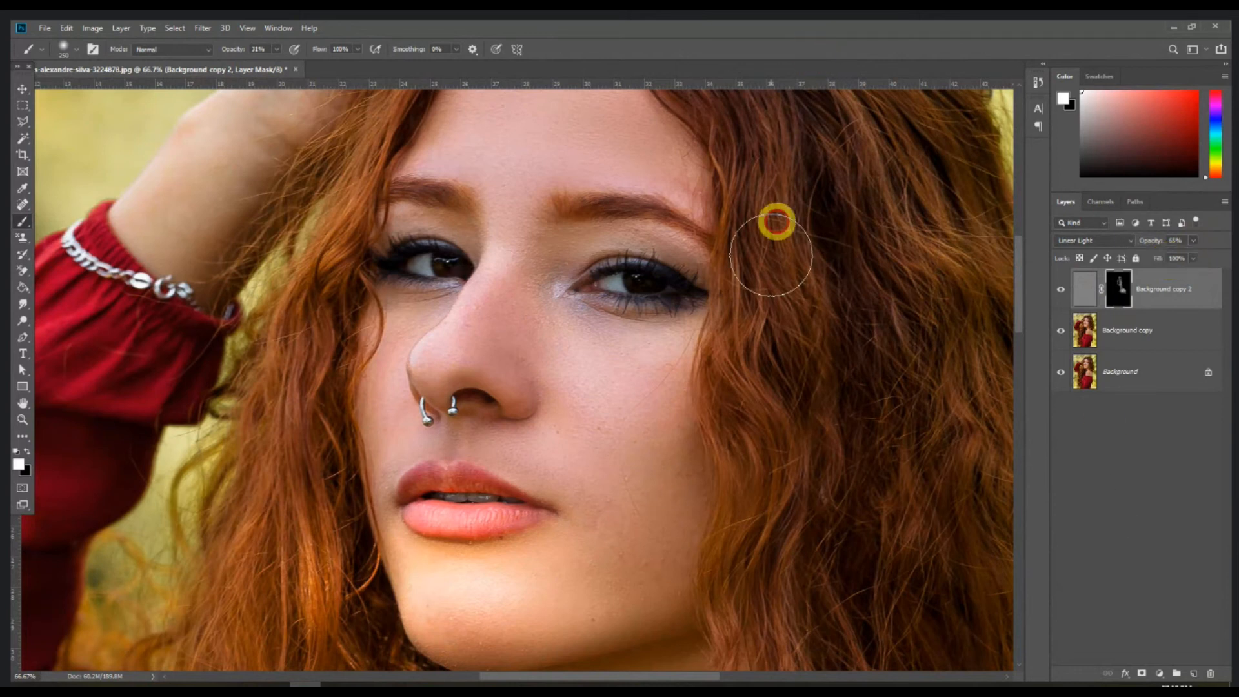
Compare the retouched portrait with the original Background layer and examine the face at several zoom levels
key(ctrl+minus)
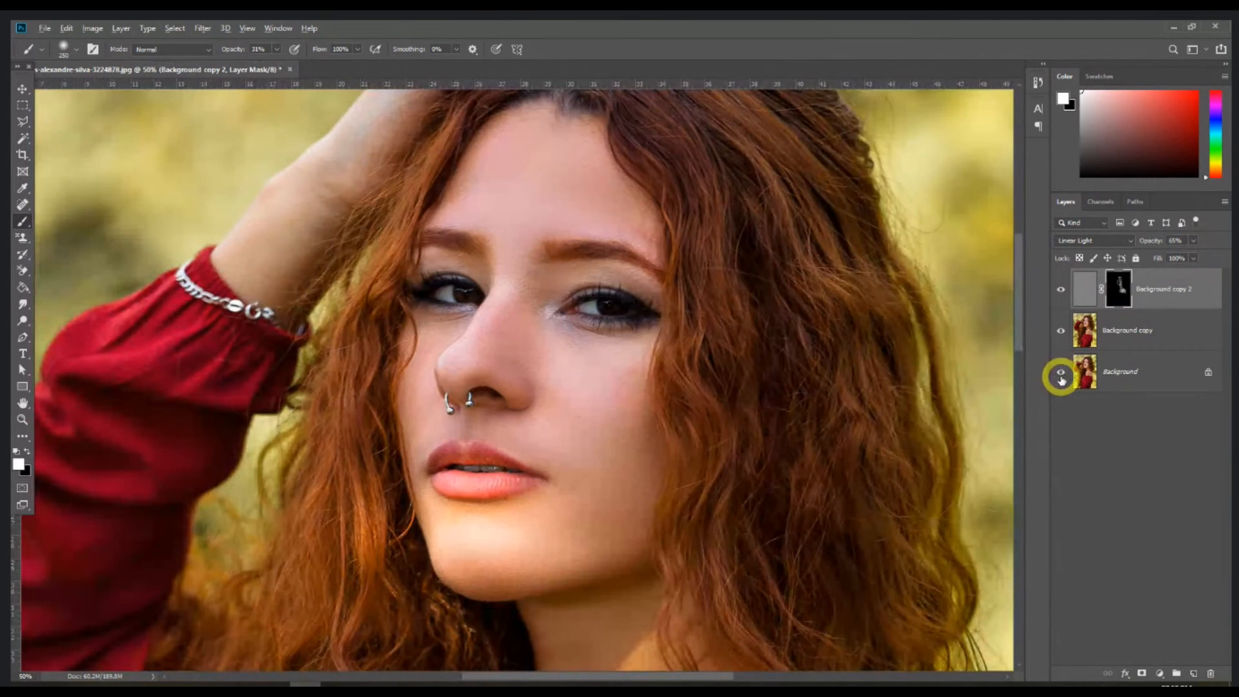
alt+click(1061, 377)
alt+click(1061, 377)
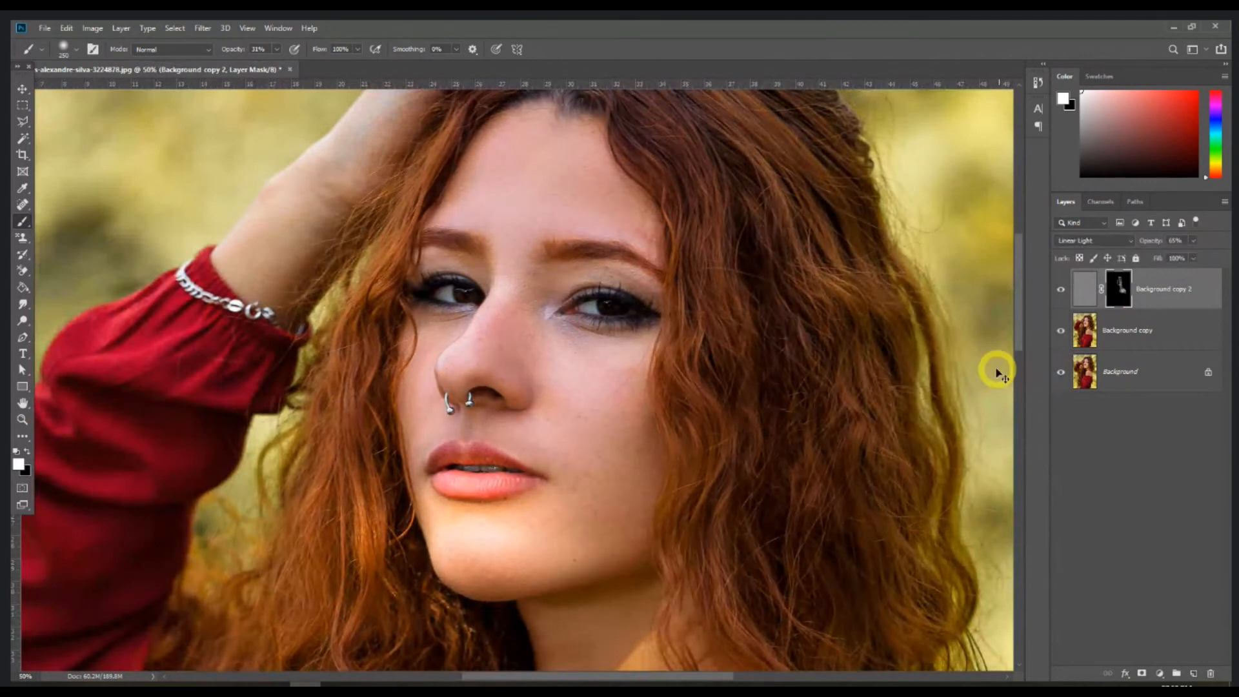
key(ctrl+minus)
key(ctrl+plus)
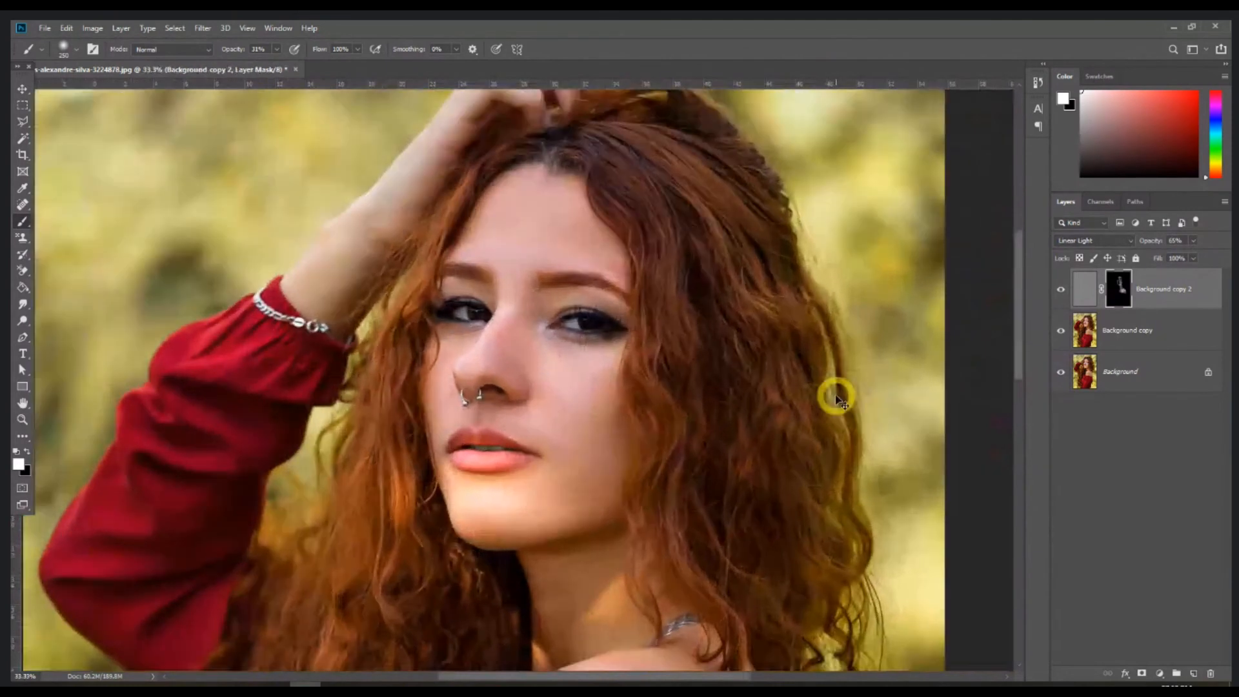
key(ctrl+plus)
key(ctrl+plus)
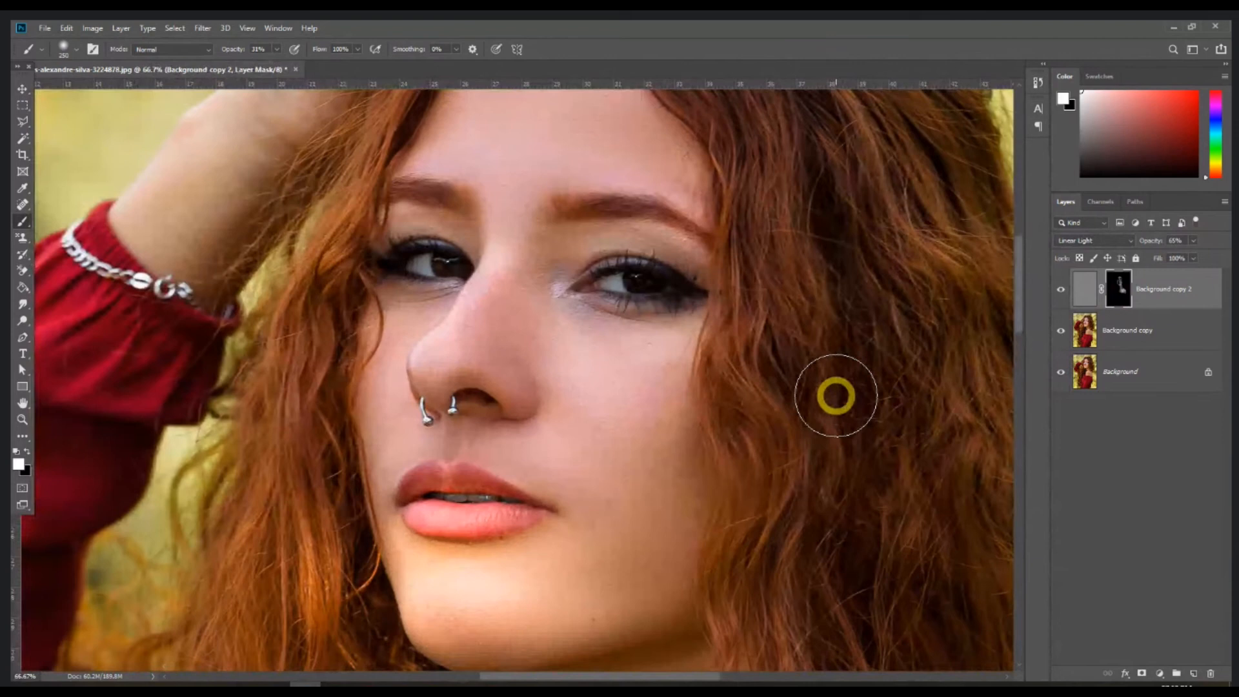
key(ctrl+minus)
drag(688, 286, 683, 326)
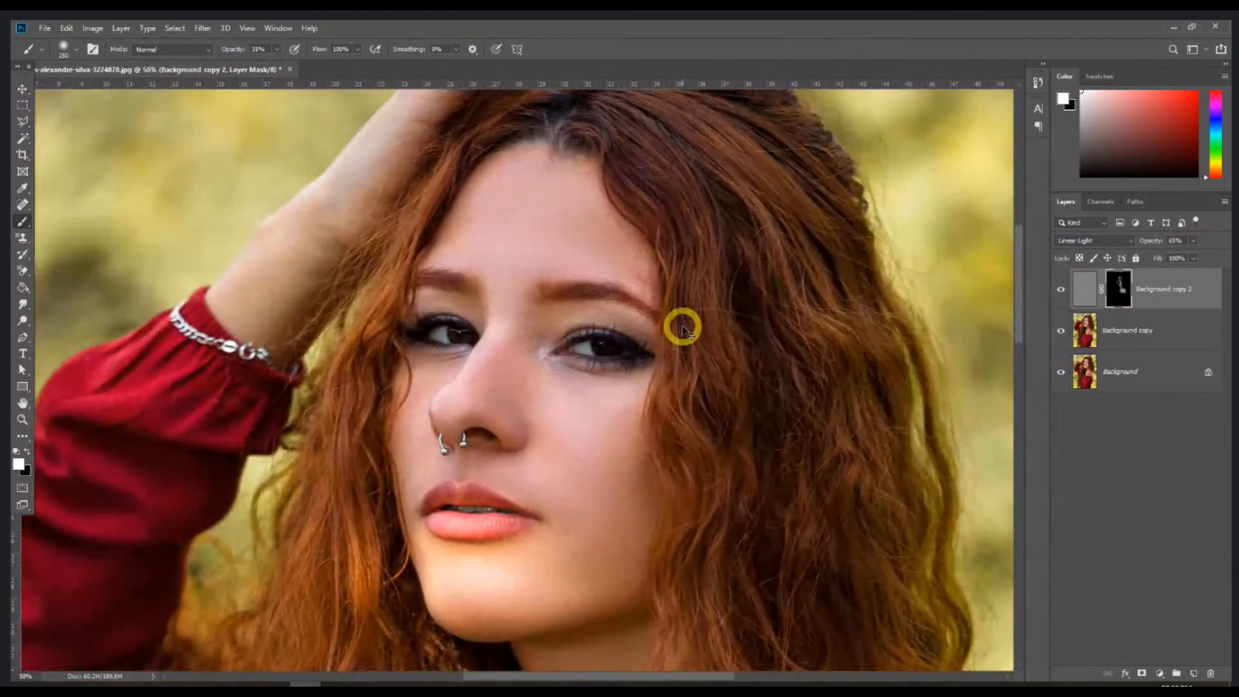
key(ctrl+plus)
drag(633, 414, 640, 317)
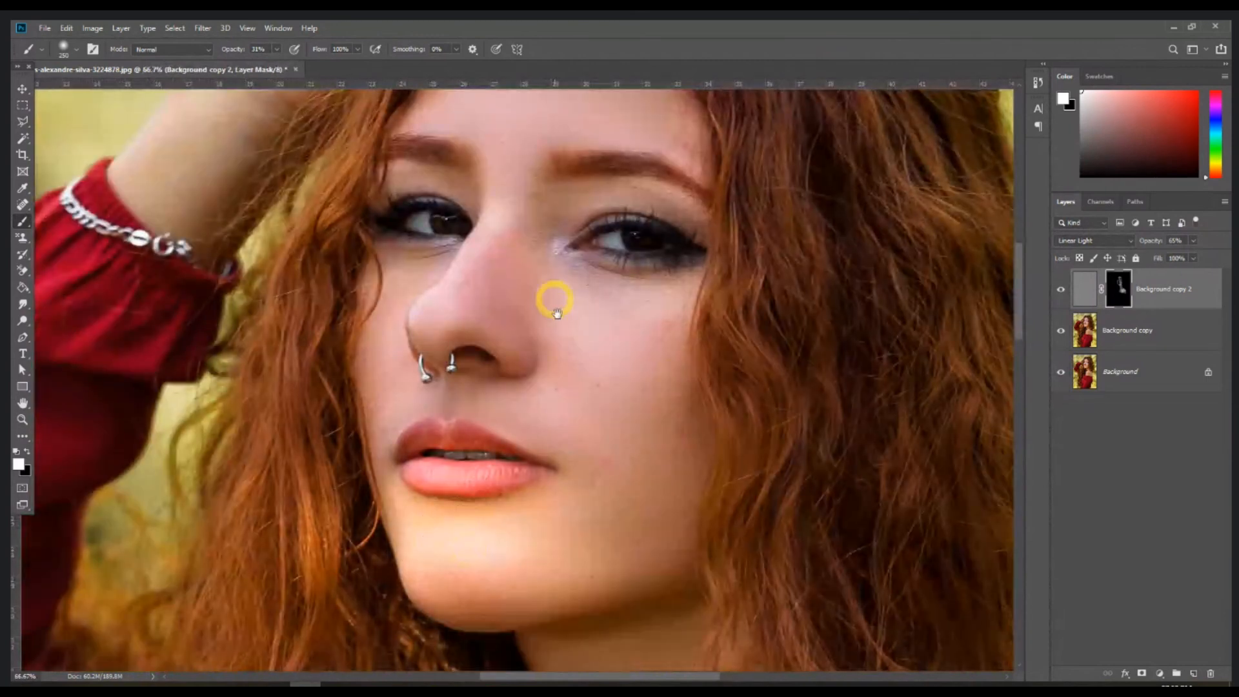
drag(557, 313, 570, 427)
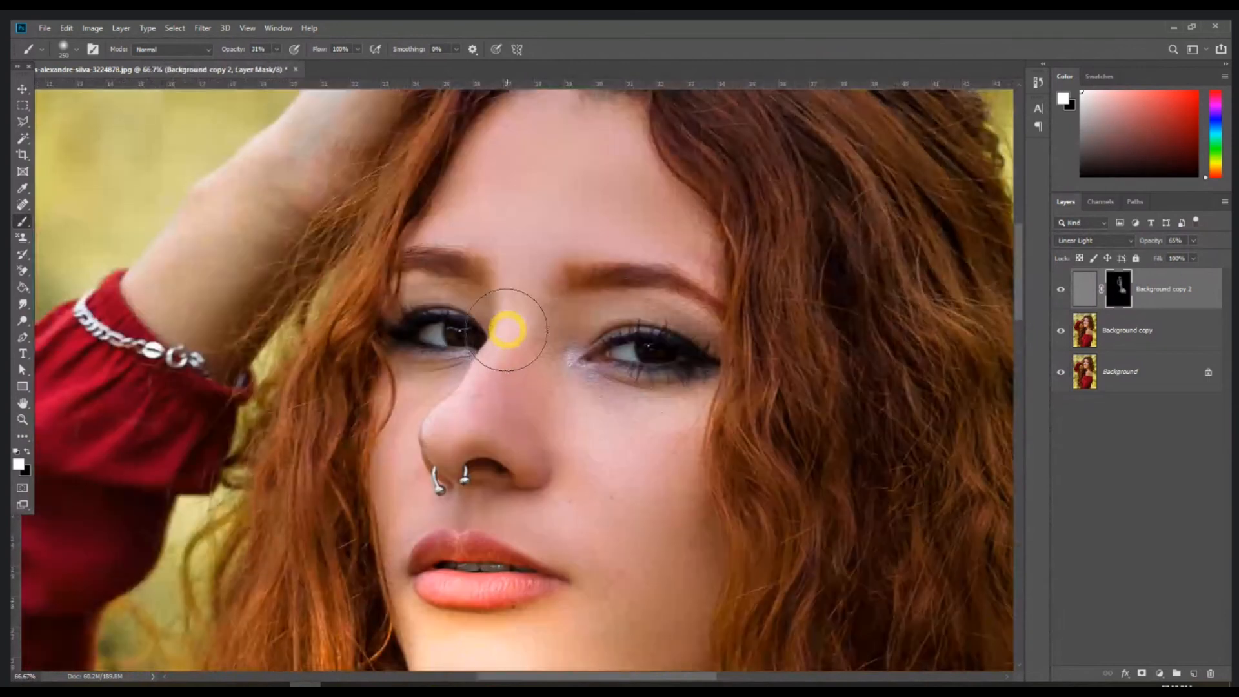
Reduce the brush to 125 px and paint skin texture on the mask beside the nostril and nose ring
key(bracketleft)
key(bracketleft)
key(bracketleft)
key(bracketleft)
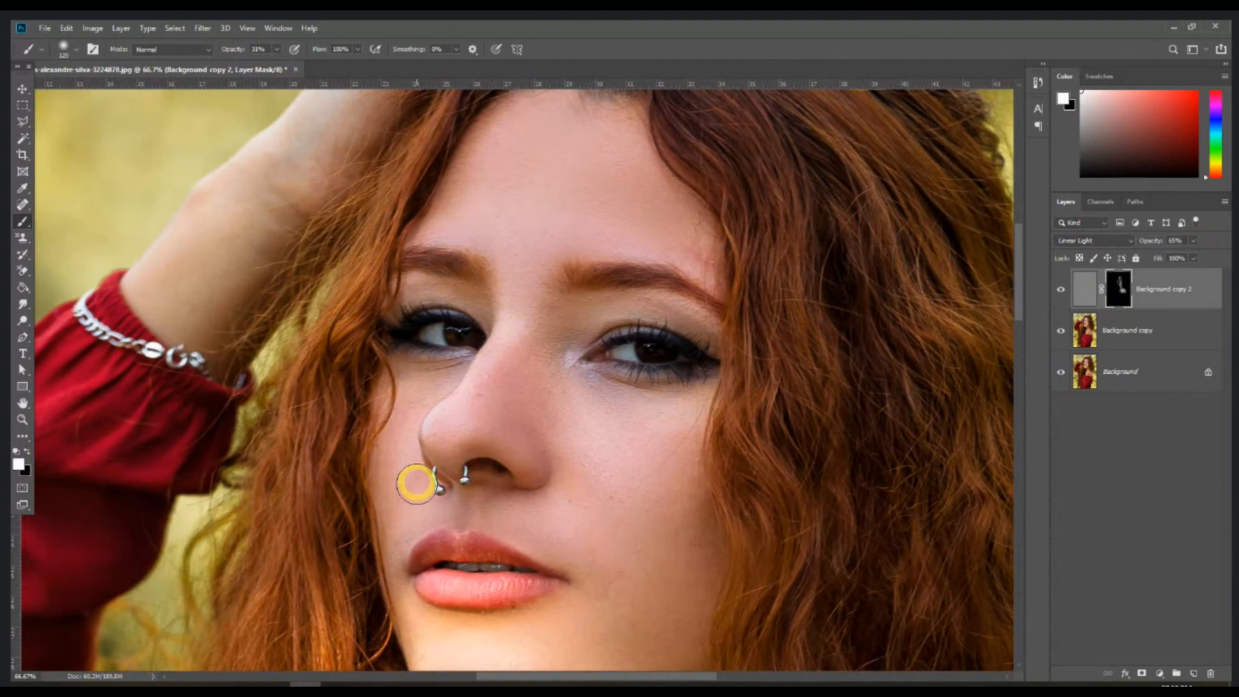
drag(431, 466, 451, 469)
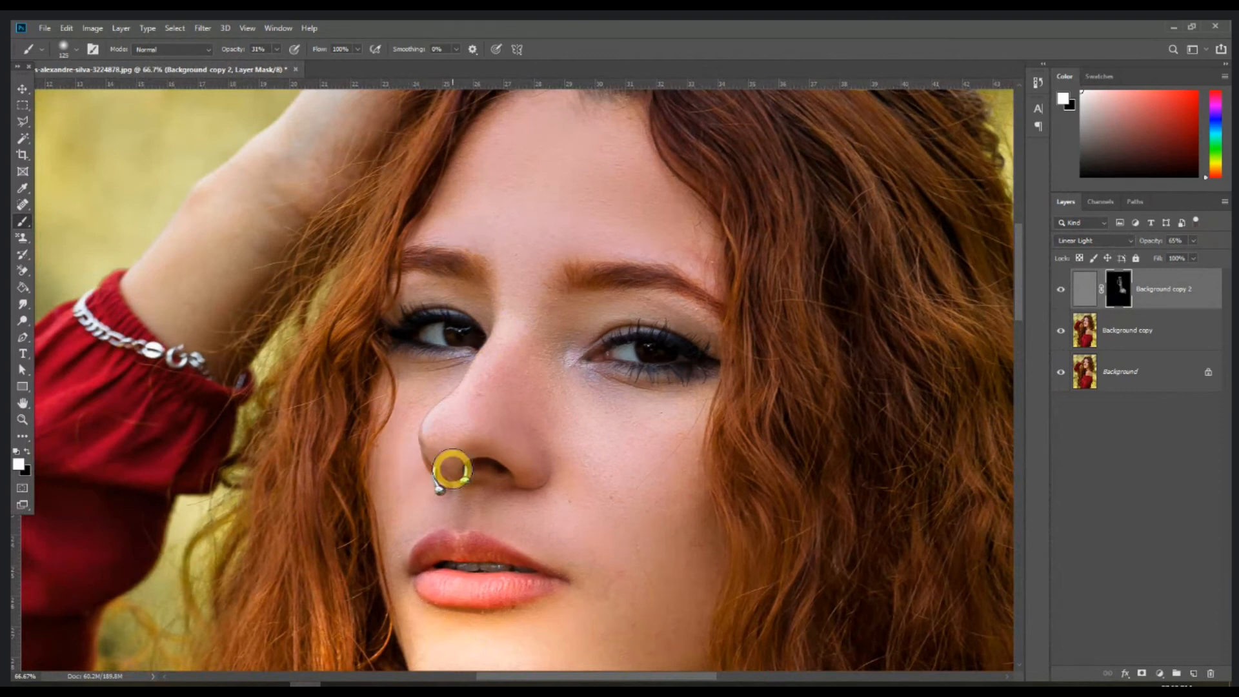
Duplicate the Background copy layer and merge the duplicate with the masked High Pass layer above it
click(1169, 334)
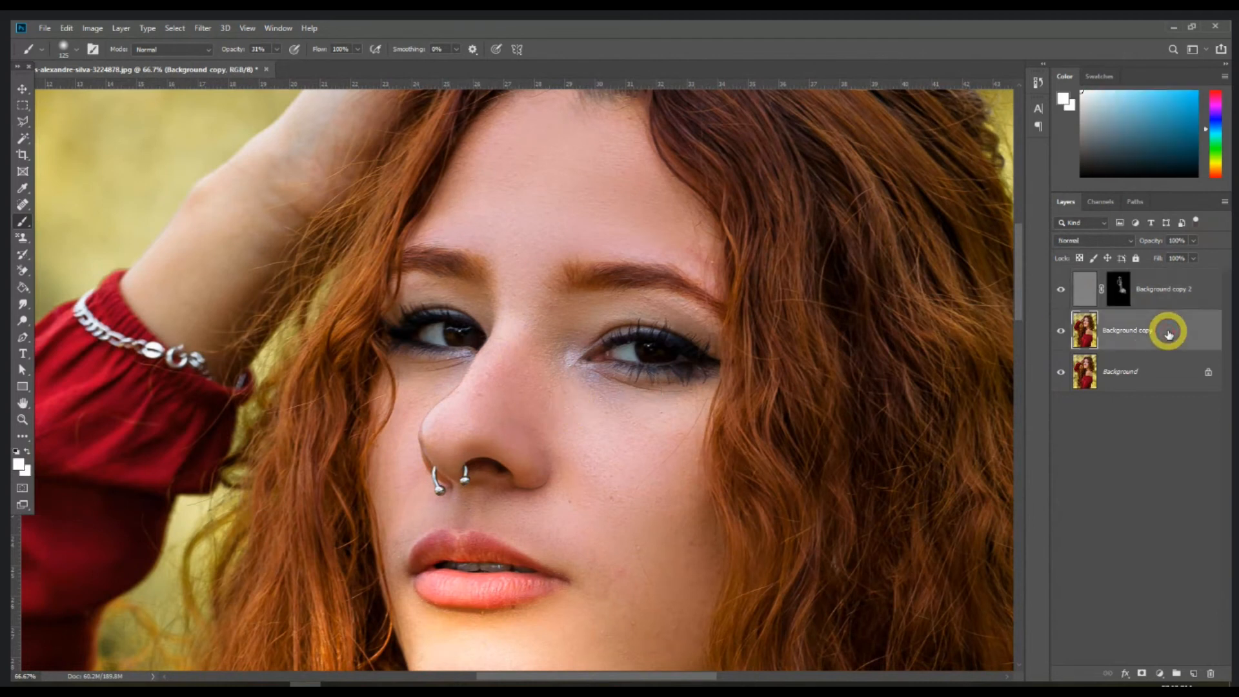
drag(1168, 334, 1194, 673)
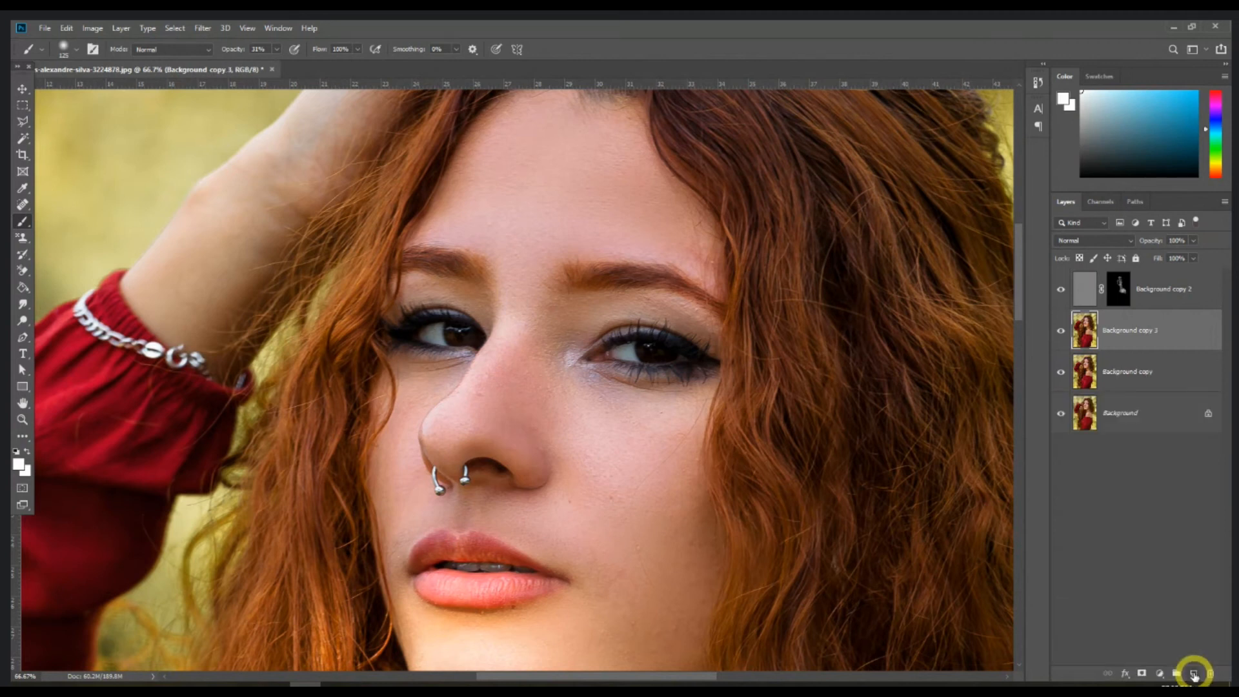
click(1165, 293)
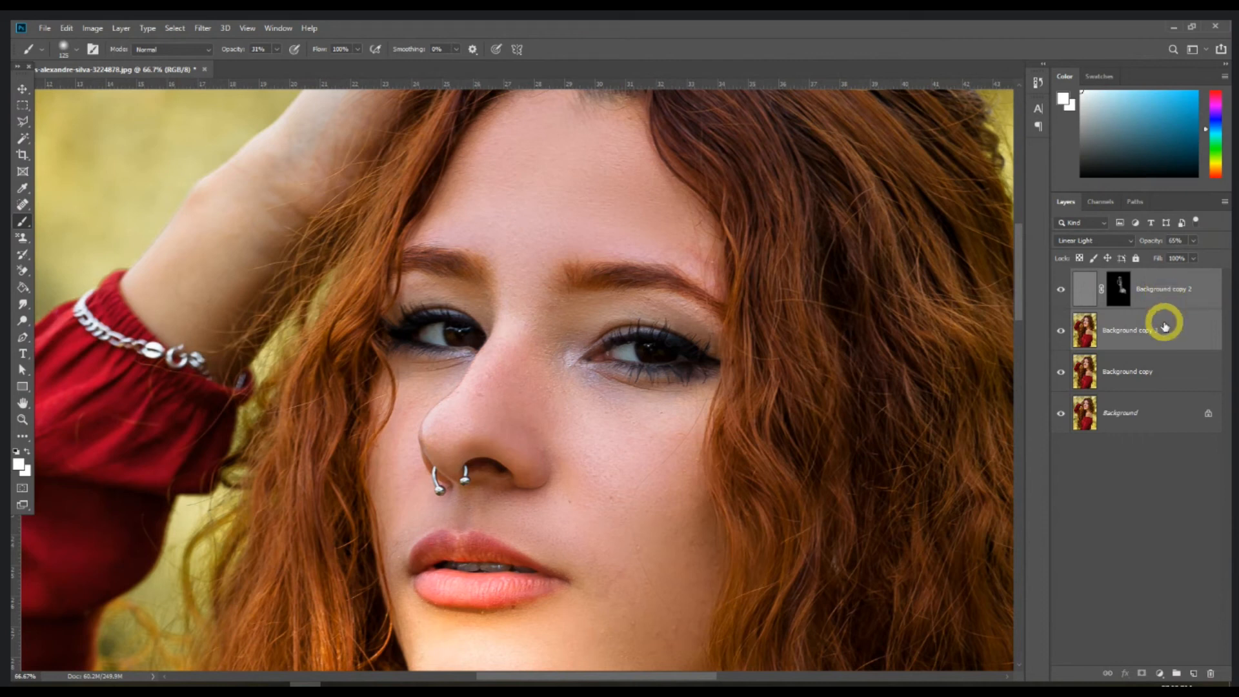
key(ctrl+e)
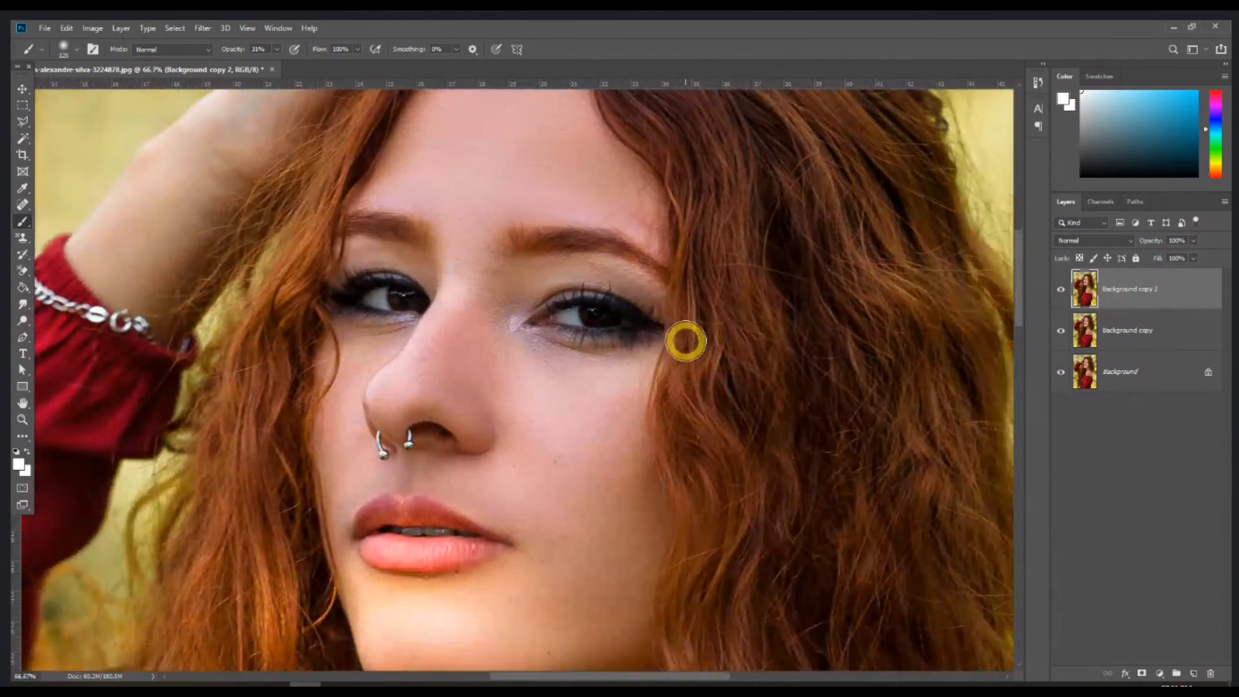
Darken the merged top layer with Curves, pulling an RGB curve point down to input 185 and output 110
click(1117, 299)
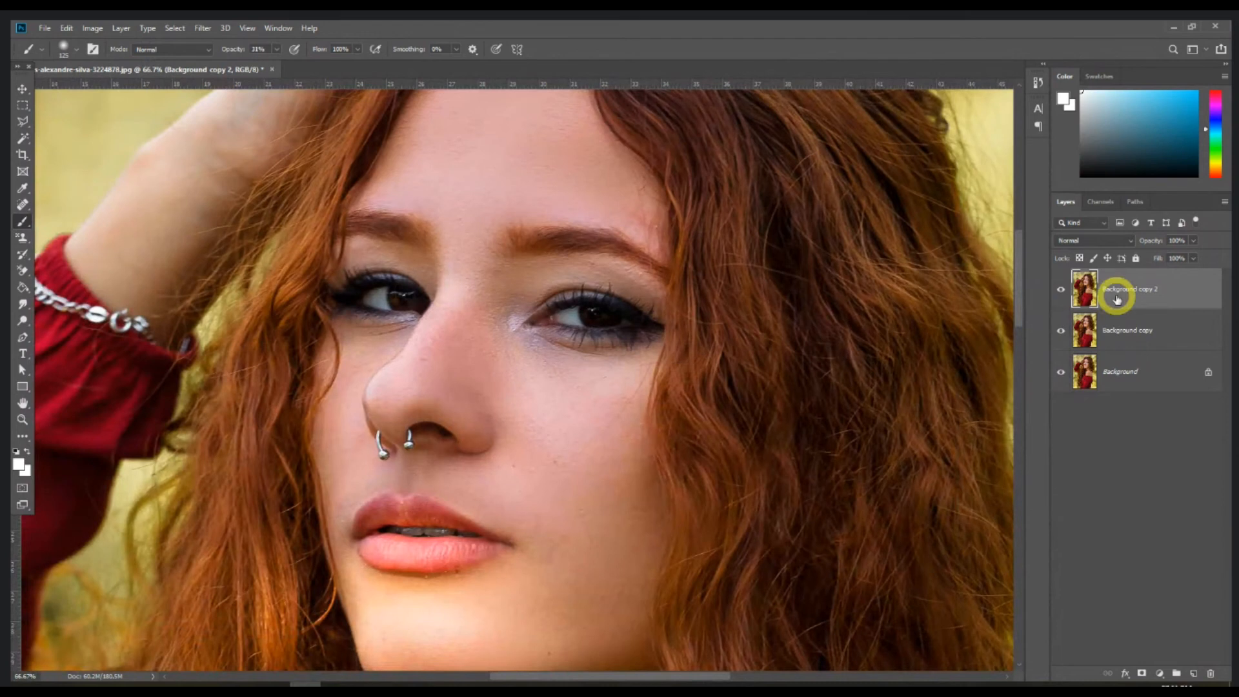
key(ctrl+m)
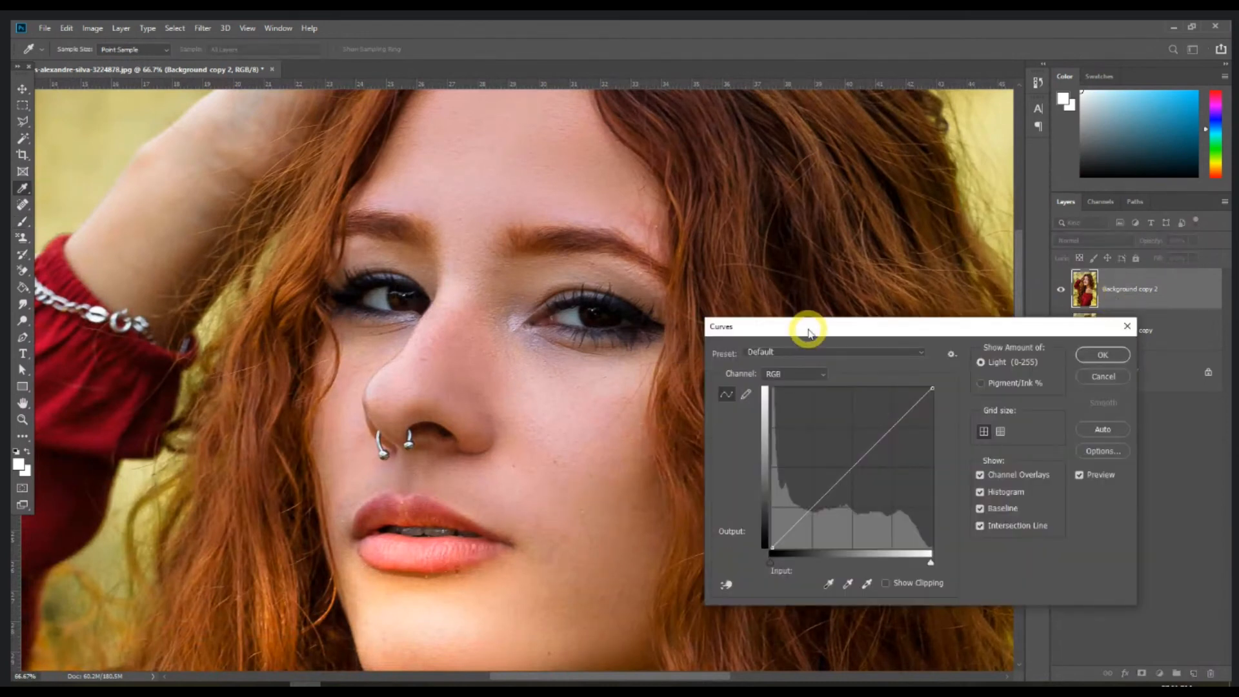
drag(811, 332, 844, 292)
click(902, 404)
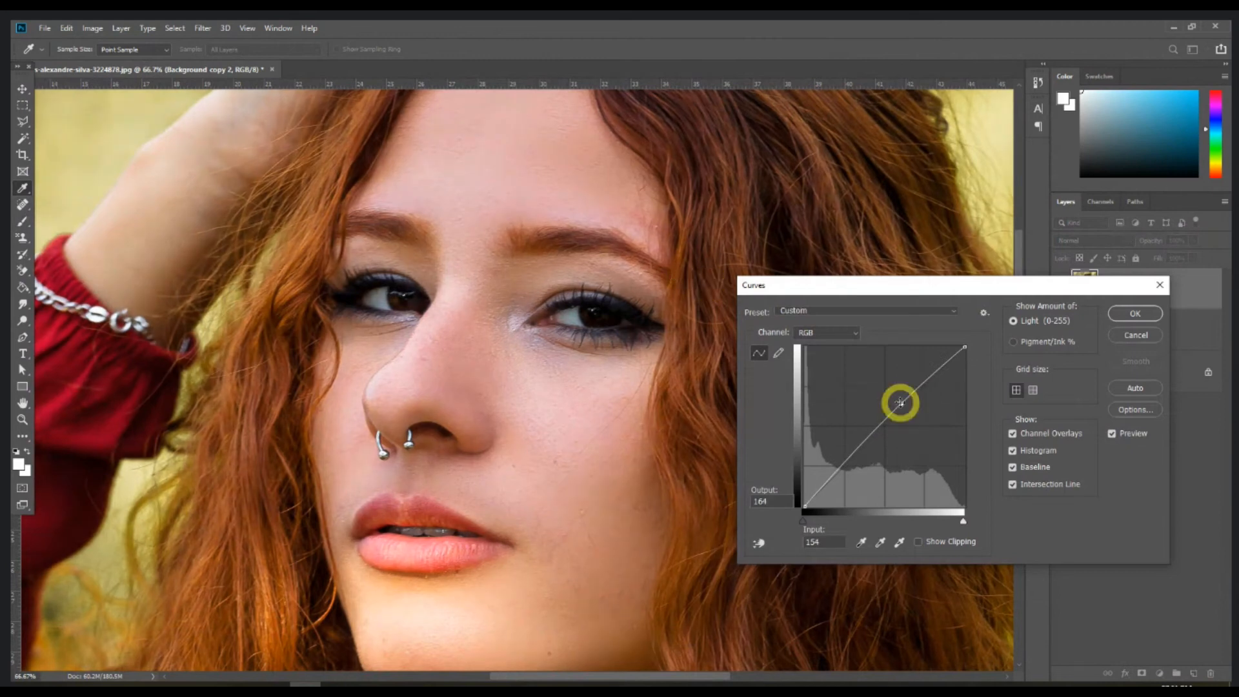
drag(903, 404, 919, 439)
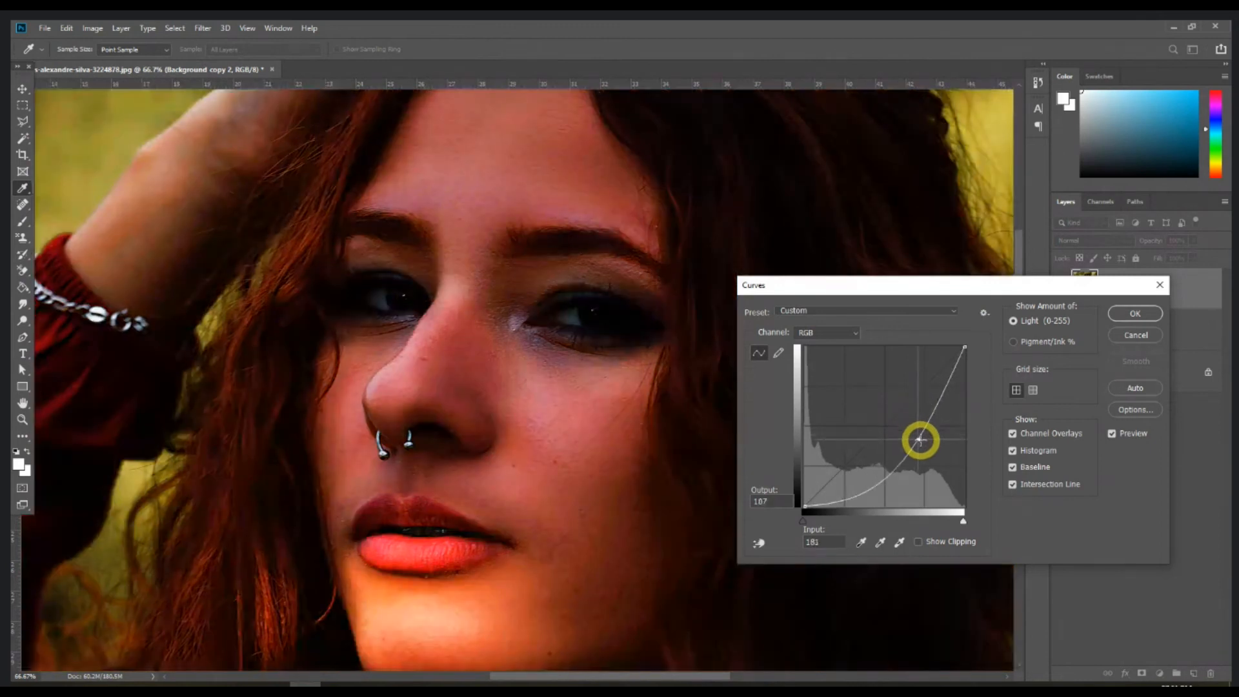
drag(920, 440, 920, 437)
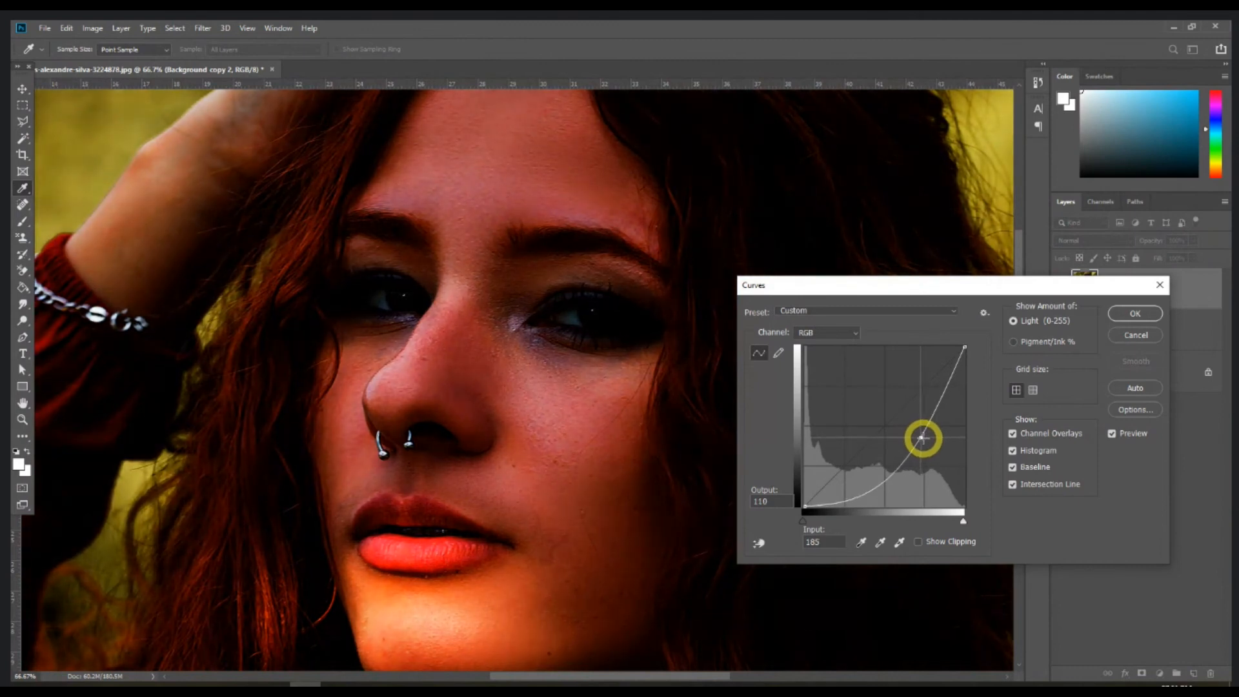
click(1129, 315)
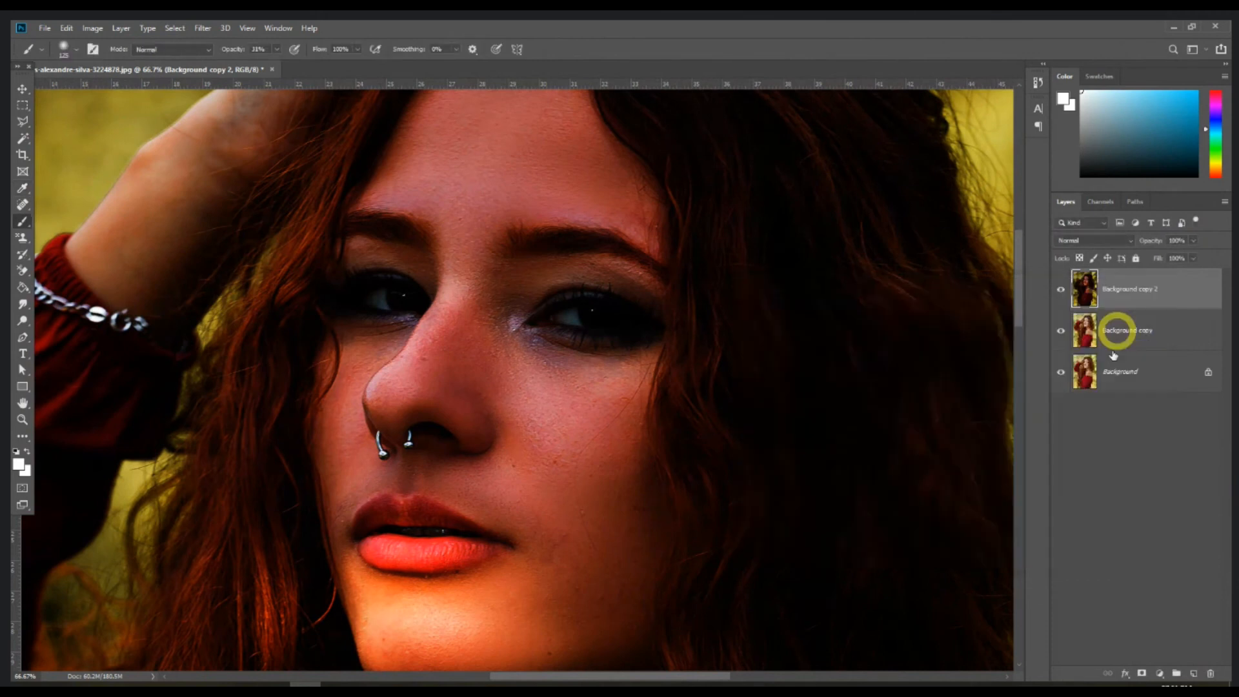
Add a layer mask to the darkened layer and invert it to black
click(1141, 675)
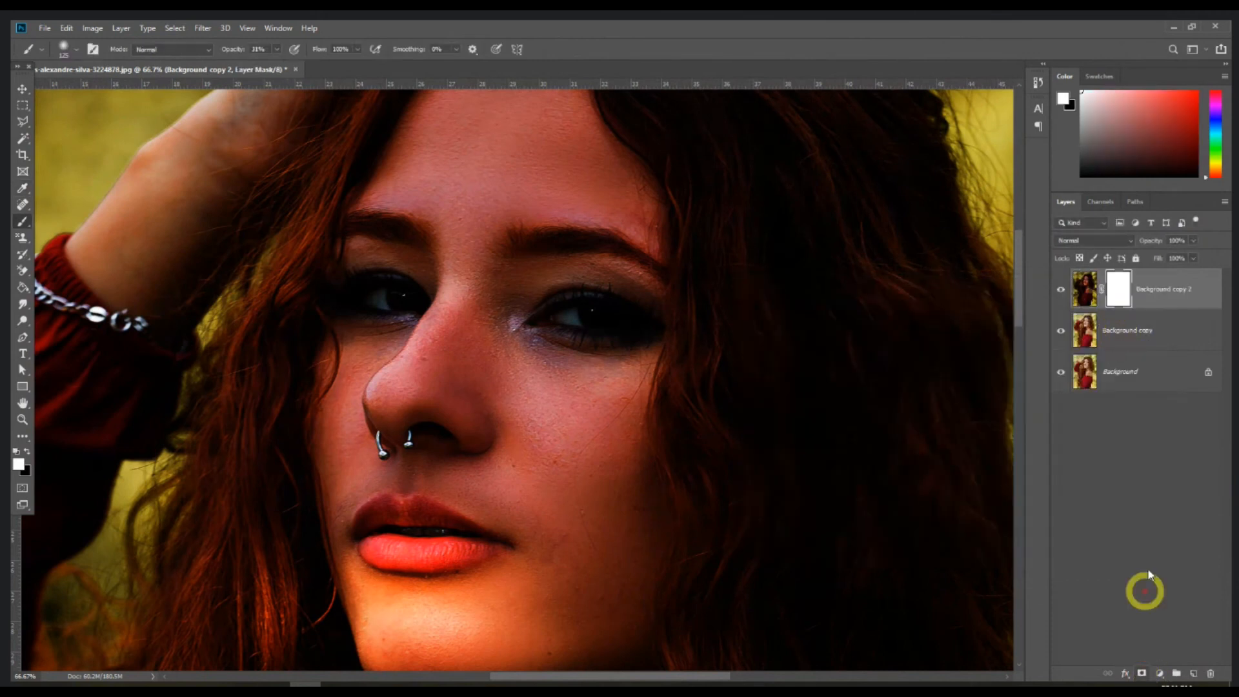
click(1117, 288)
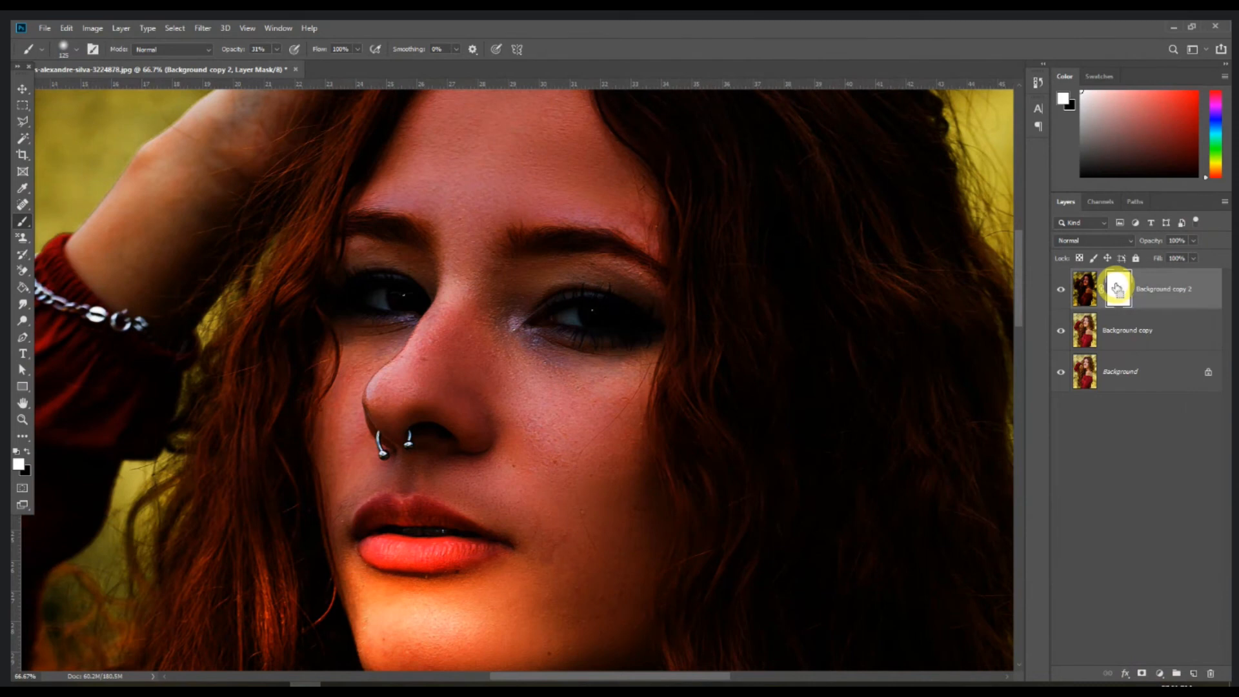
key(ctrl+i)
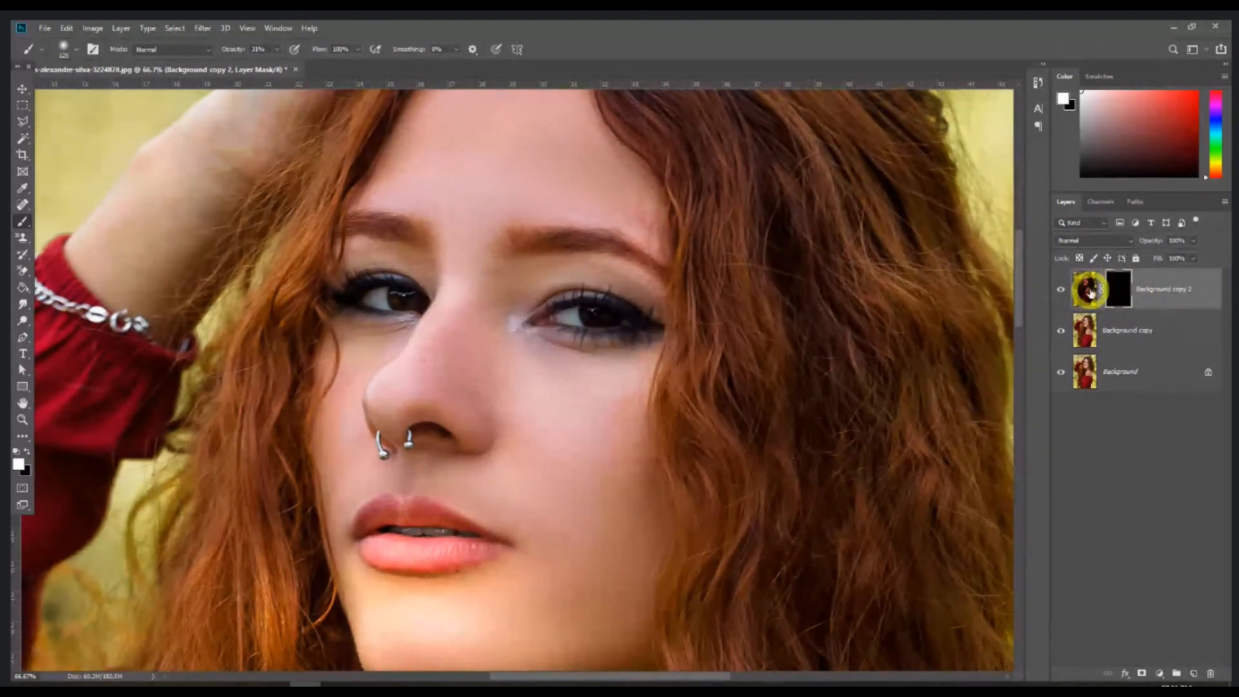
Set the brush opacity to 12% and paint white on the darkened layer's mask just below the lower lip
key(ctrl+plus)
drag(488, 251, 513, 340)
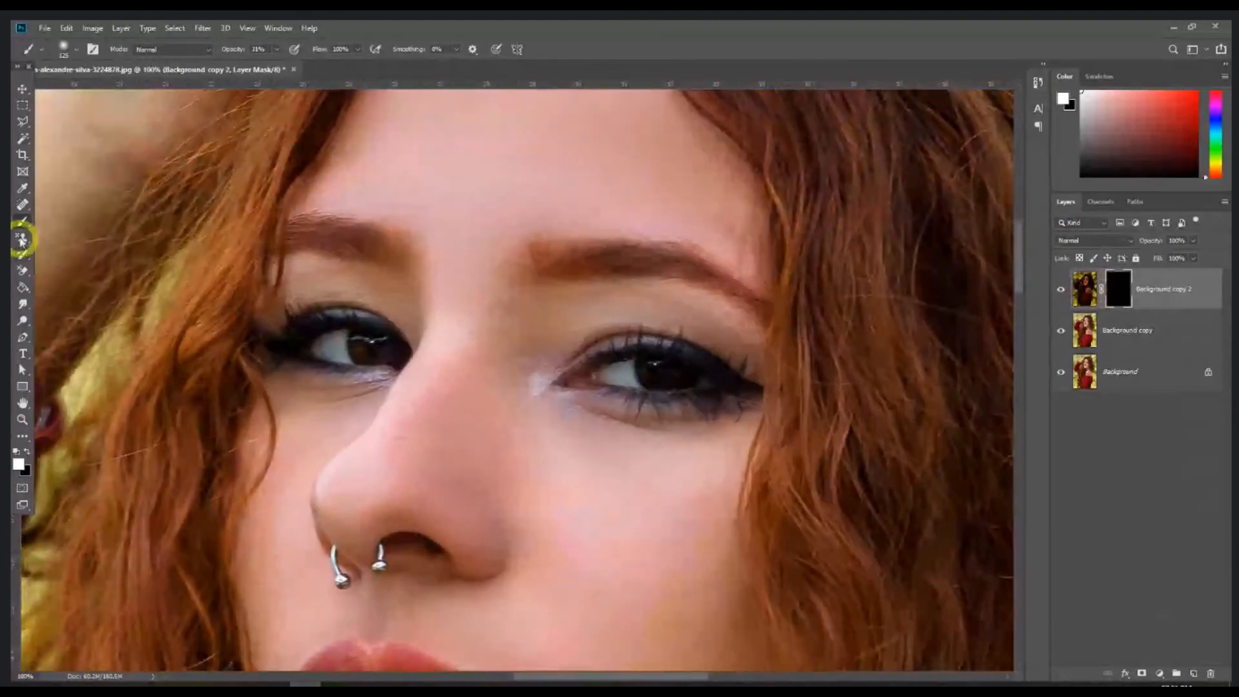
click(251, 52)
click(277, 49)
drag(277, 62, 266, 69)
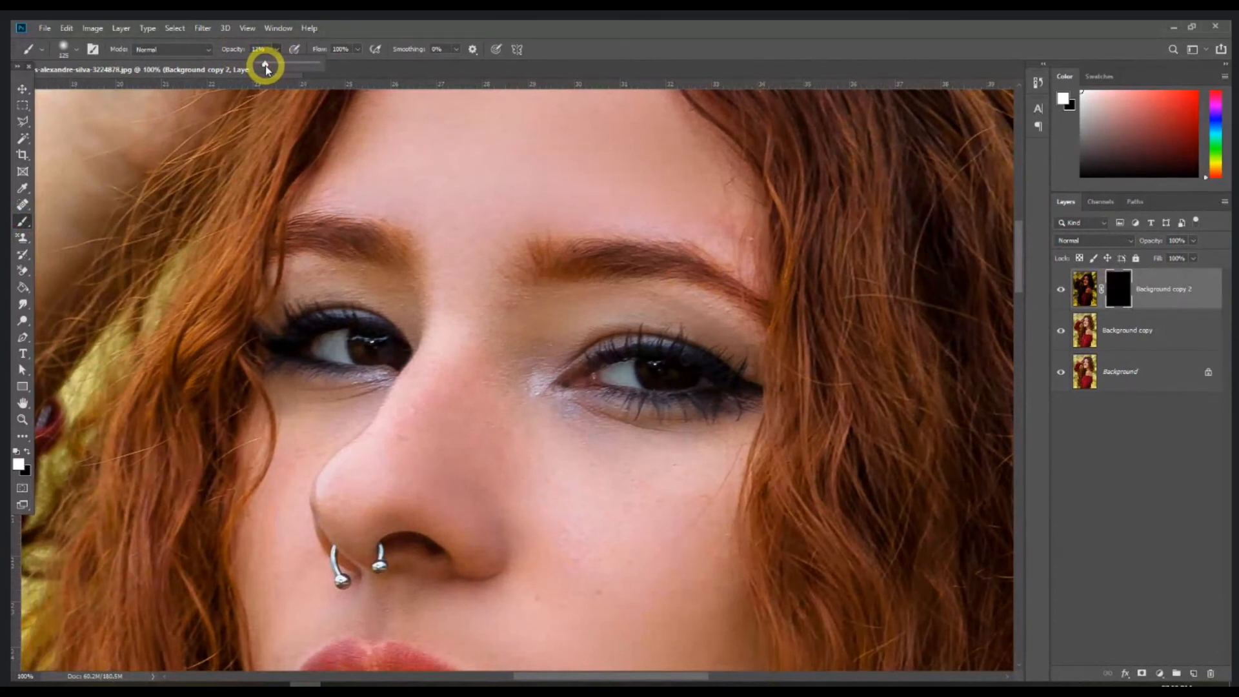
drag(462, 366, 495, 200)
drag(500, 549, 513, 354)
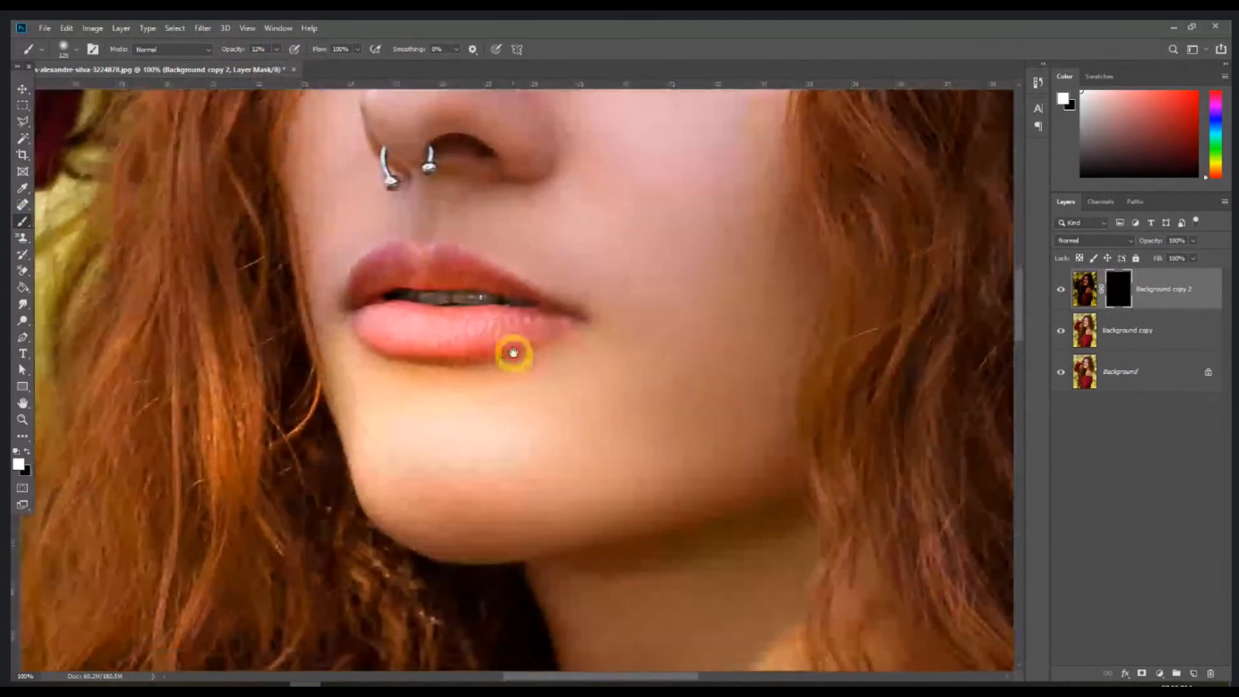
mouse_move(433, 422)
mouse_down()
mouse_move(406, 411)
mouse_move(497, 438)
mouse_move(435, 433)
mouse_move(399, 450)
mouse_move(392, 402)
mouse_move(497, 405)
mouse_up()
Raise the brush opacity to 22% and paint the shading in on the mask along the chin and jaw
click(257, 49)
drag(276, 55, 284, 66)
mouse_move(434, 465)
mouse_down()
mouse_move(416, 431)
mouse_move(441, 420)
mouse_move(508, 435)
mouse_move(475, 396)
mouse_move(372, 404)
mouse_move(373, 423)
mouse_move(480, 455)
mouse_move(517, 429)
mouse_move(457, 436)
mouse_move(362, 370)
mouse_up()
Paint shading on the darkened layer's mask along the nose with a smaller 22% brush, and on the cheek beside the nose ring at 12% opacity
drag(455, 420, 466, 606)
key(bracketleft)
key(bracketleft)
key(bracketleft)
key(bracketleft)
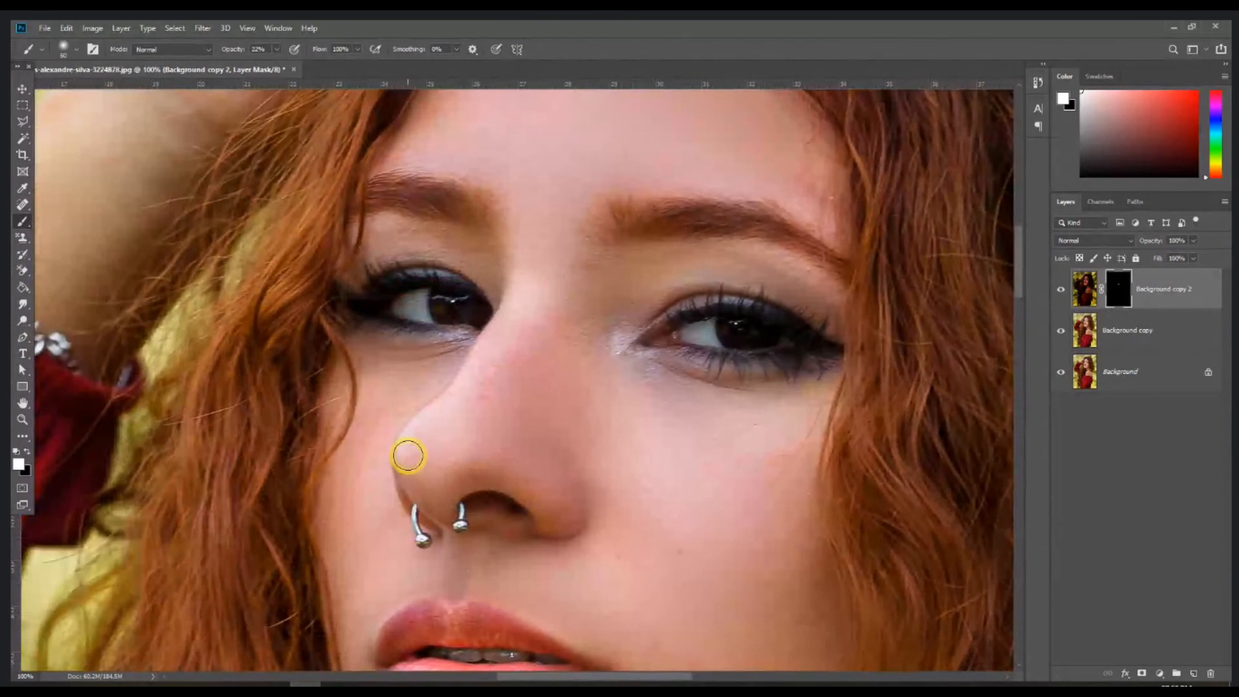
mouse_move(406, 454)
mouse_down()
mouse_move(532, 291)
mouse_move(514, 297)
mouse_move(544, 311)
mouse_move(524, 261)
mouse_up()
key(bracketright)
key(bracketright)
key(bracketright)
drag(442, 366, 410, 406)
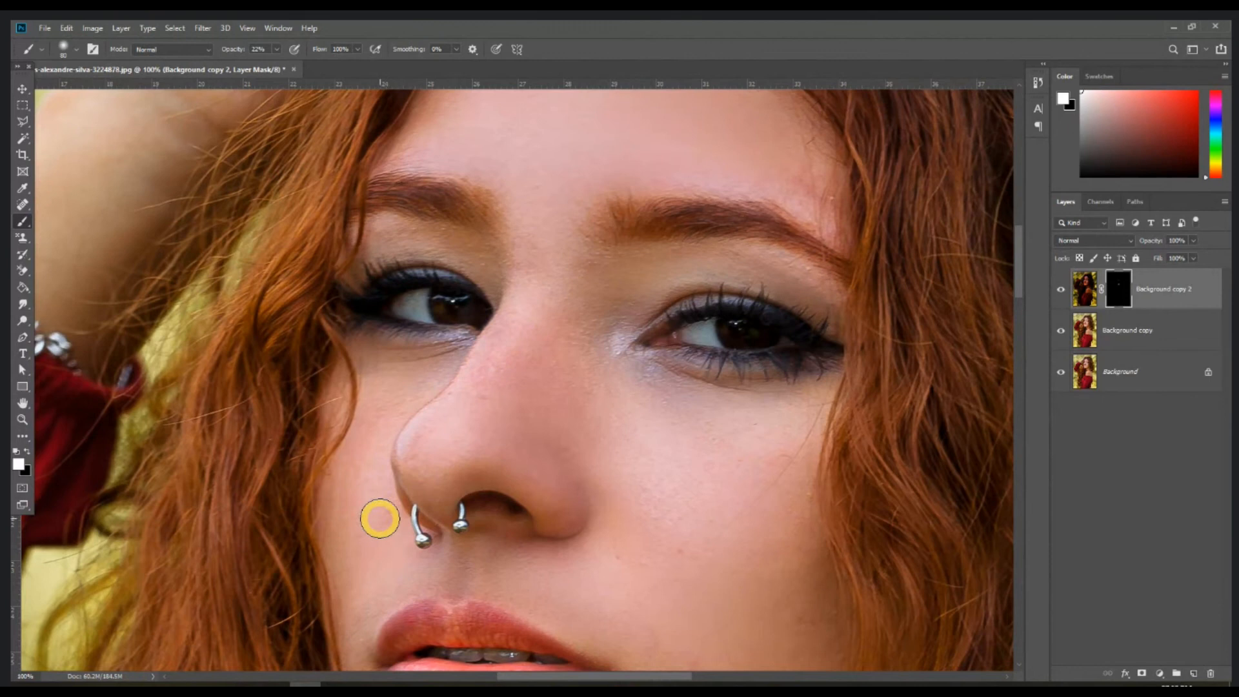
drag(235, 49, 230, 52)
mouse_move(385, 513)
mouse_down()
mouse_move(379, 450)
mouse_move(396, 424)
mouse_up()
Enlarge the brush to 300 px, lower its opacity to 9%, and paint soft shading on the mask over the forehead, nose and cheek
drag(517, 335, 501, 495)
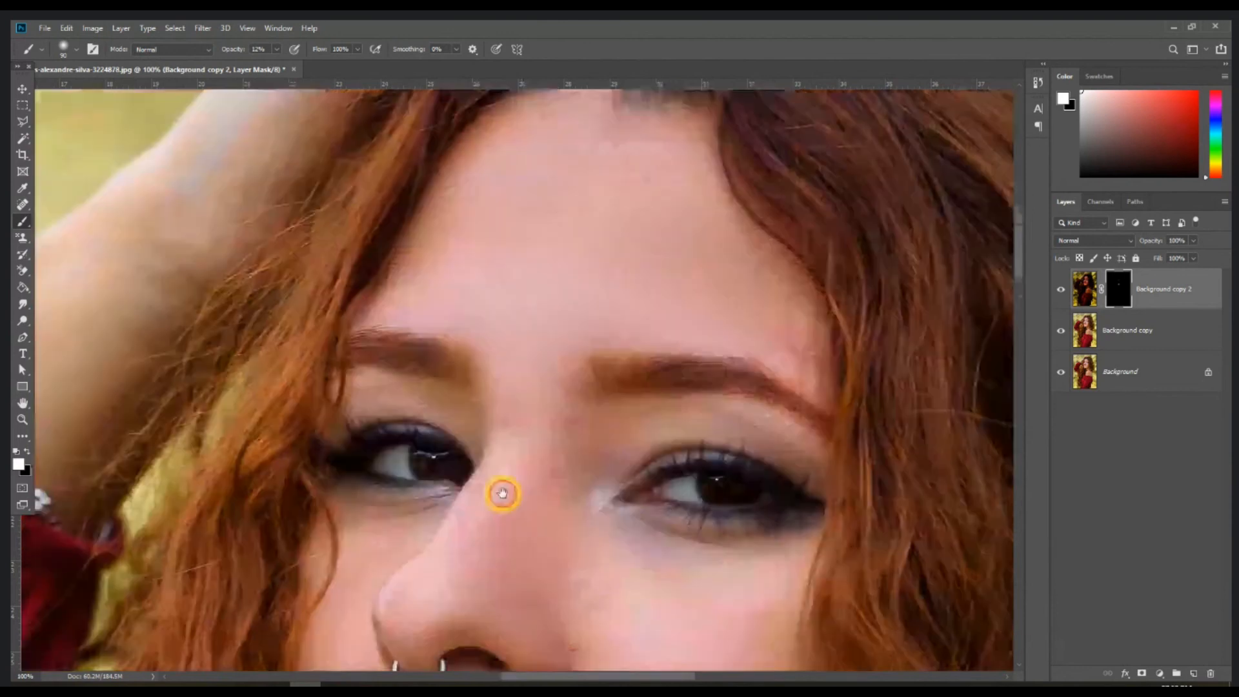
drag(553, 318, 534, 368)
key(bracketright)
key(bracketright)
key(bracketright)
key(bracketright)
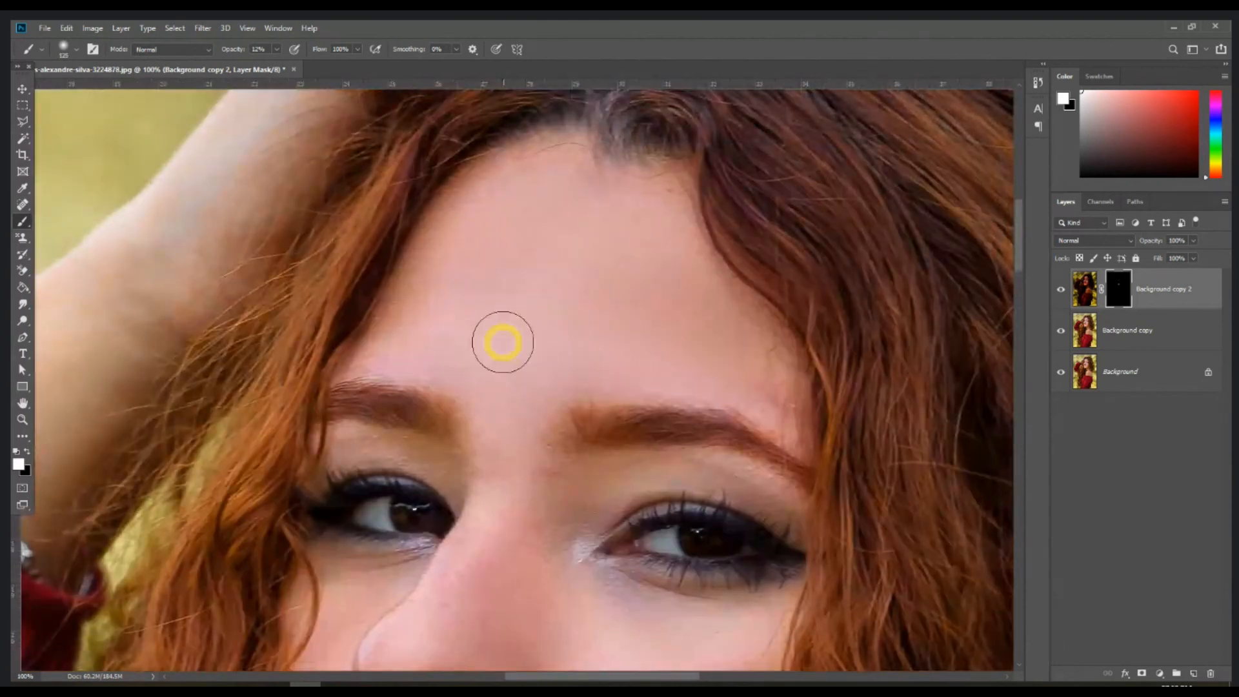
key(bracketright)
key(bracketright)
key(bracketright)
drag(239, 51, 237, 54)
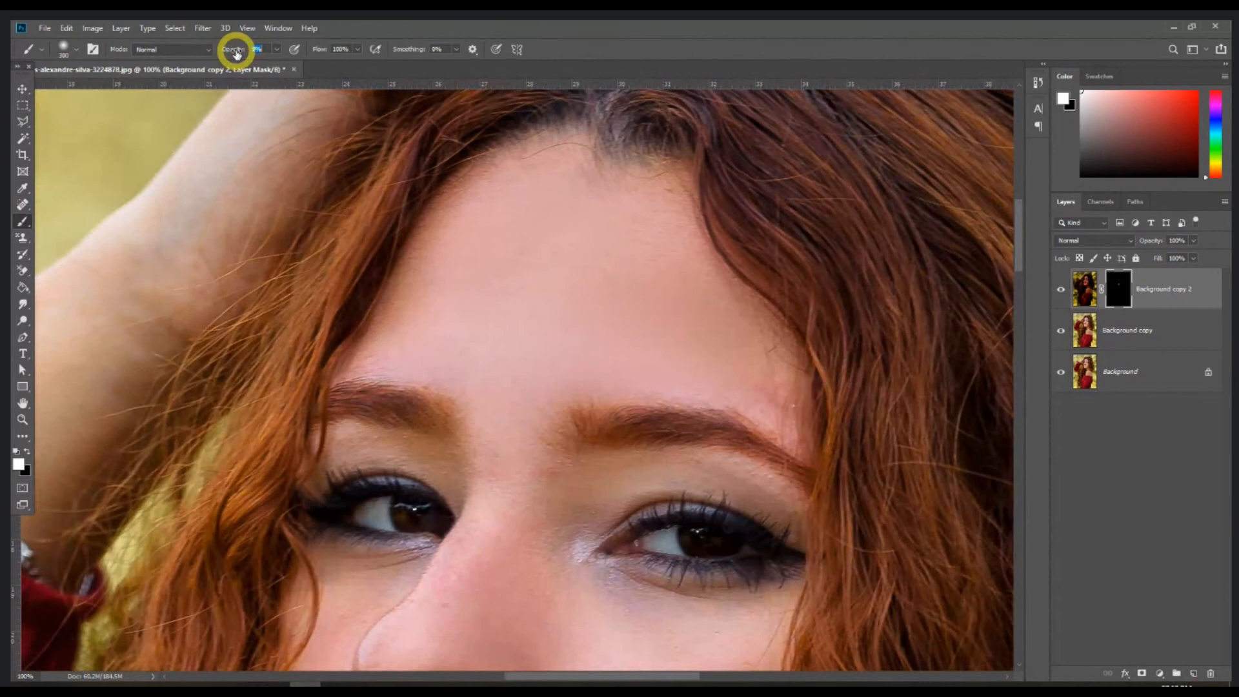
mouse_move(520, 382)
mouse_down()
mouse_move(506, 348)
mouse_move(424, 337)
mouse_move(525, 202)
mouse_move(520, 343)
mouse_move(462, 352)
mouse_move(507, 456)
mouse_move(562, 512)
mouse_move(504, 542)
mouse_up()
scroll(509, 539, down, 3)
mouse_move(637, 483)
mouse_down()
mouse_move(738, 468)
mouse_move(609, 493)
mouse_move(590, 467)
mouse_up()
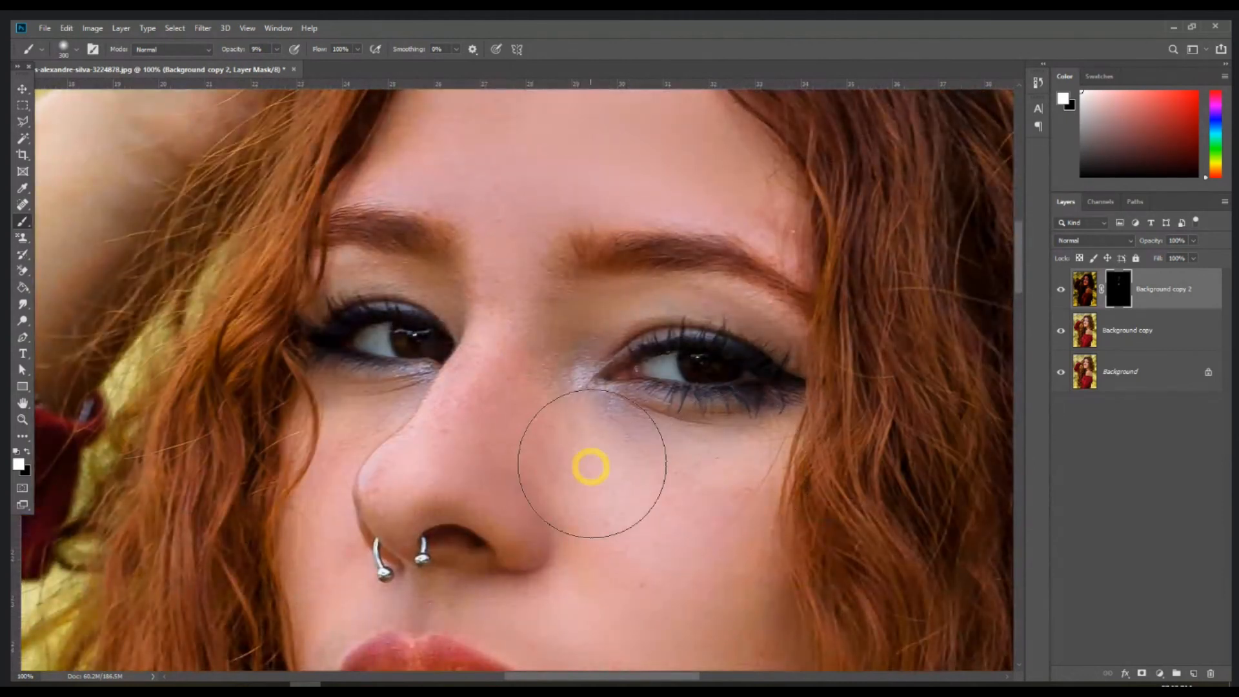
Compare the whole portrait with the contouring layer hidden and shown
key(ctrl+minus)
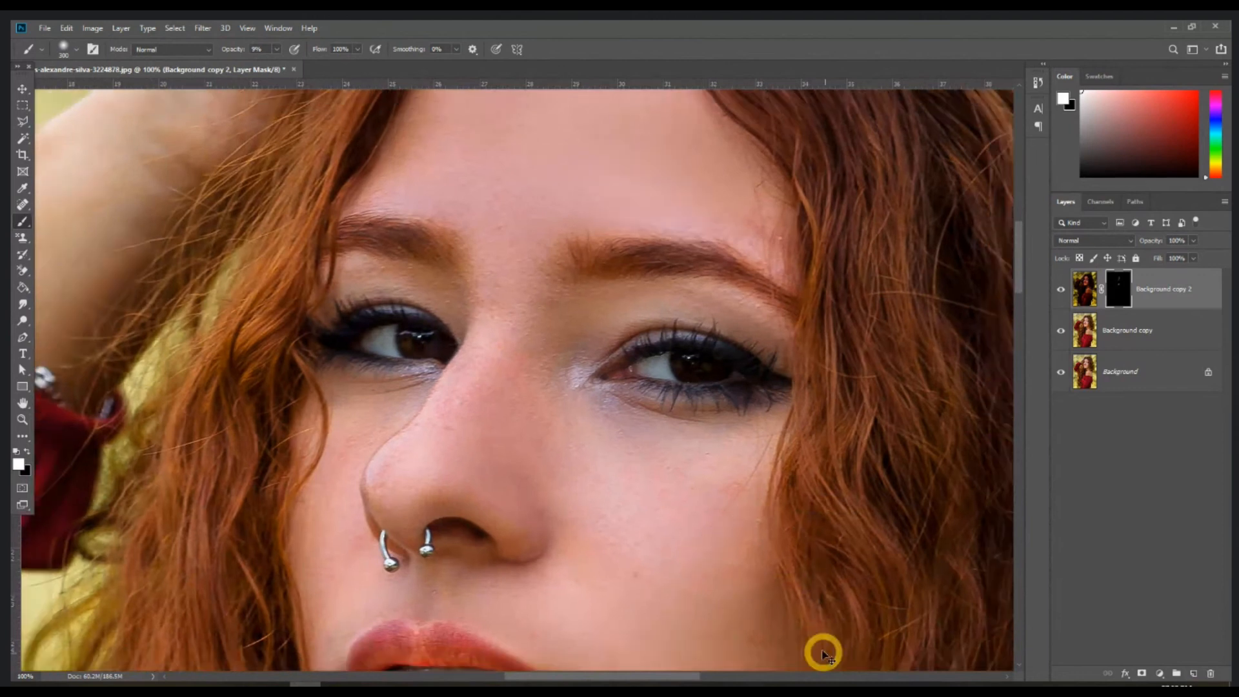
key(ctrl+minus)
key(ctrl+minus)
key(ctrl+minus)
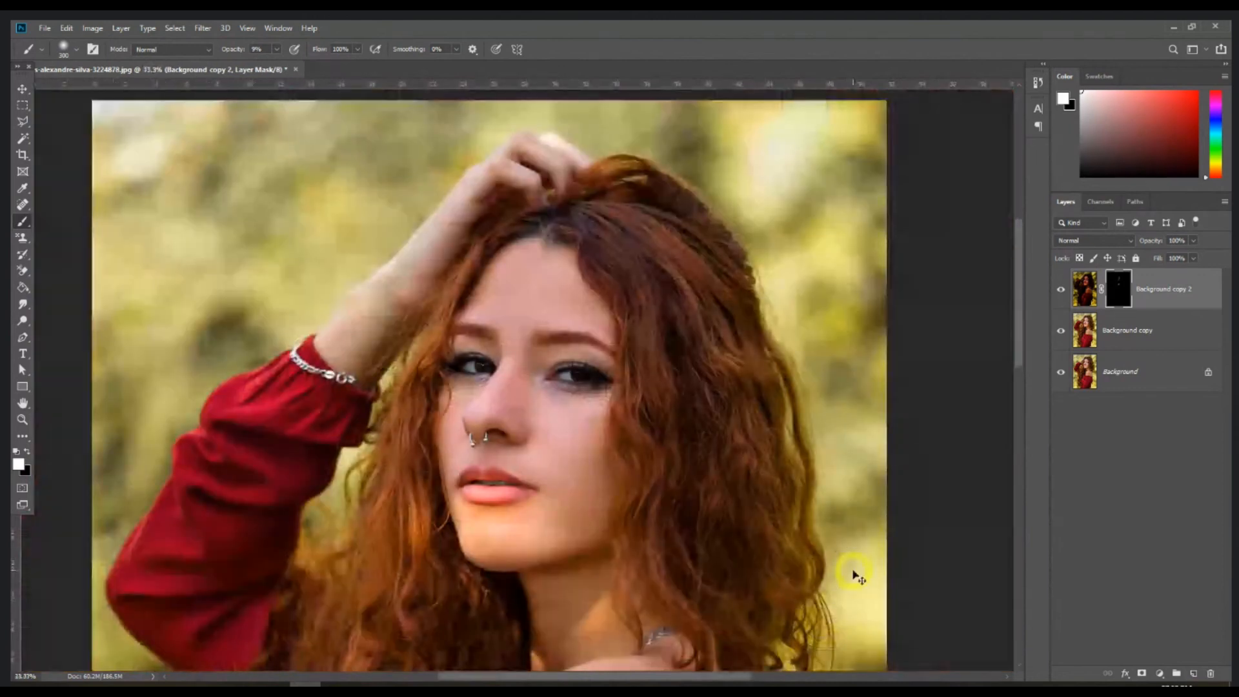
click(1060, 290)
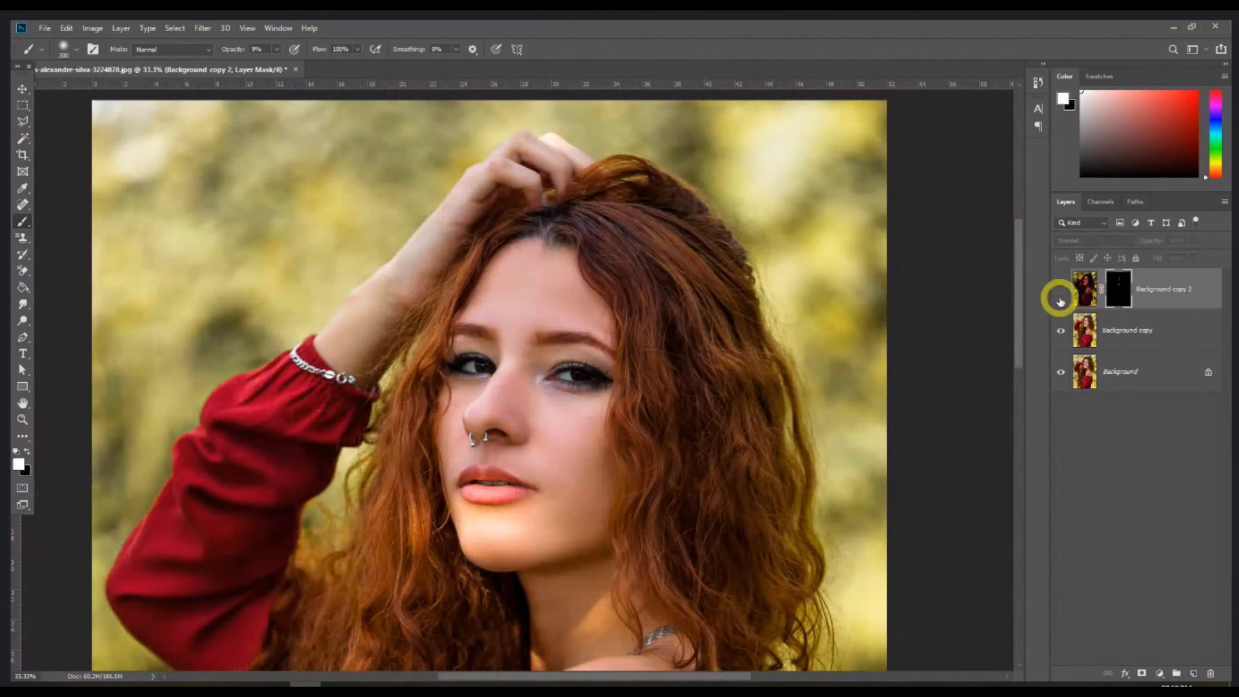
click(1060, 291)
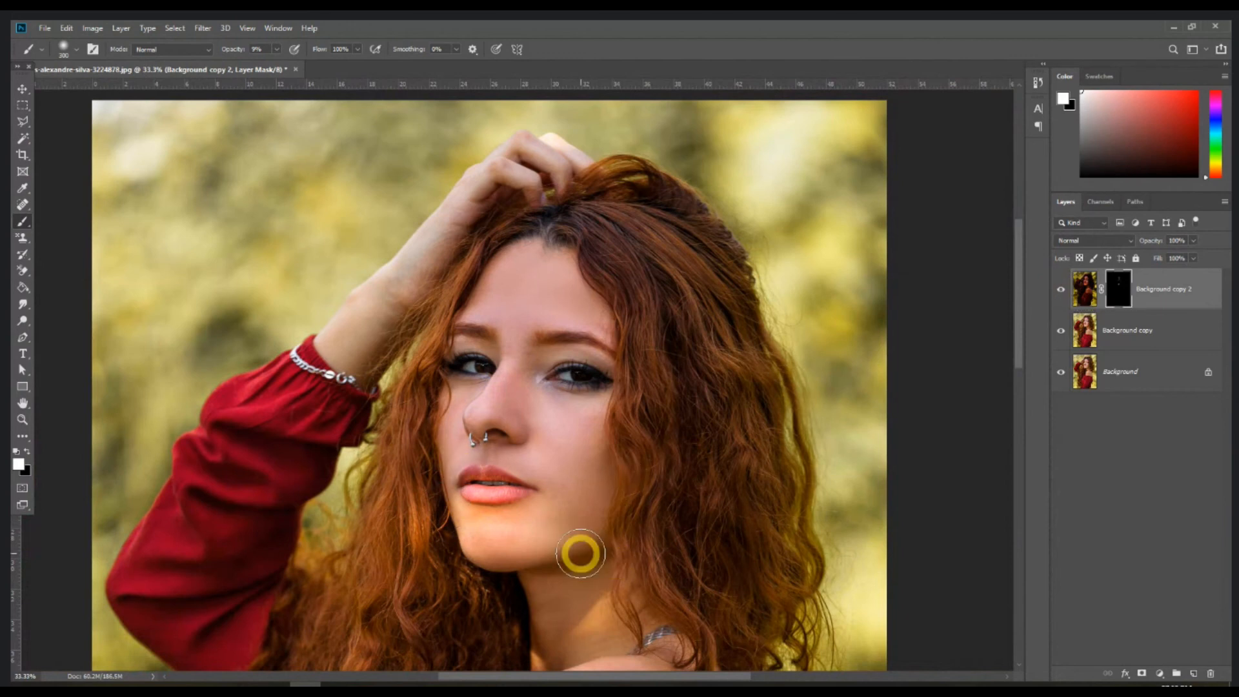
Set the brush to 175 px and 6% opacity and paint more shading on the mask across the forehead above the eyebrow
key(ctrl+plus)
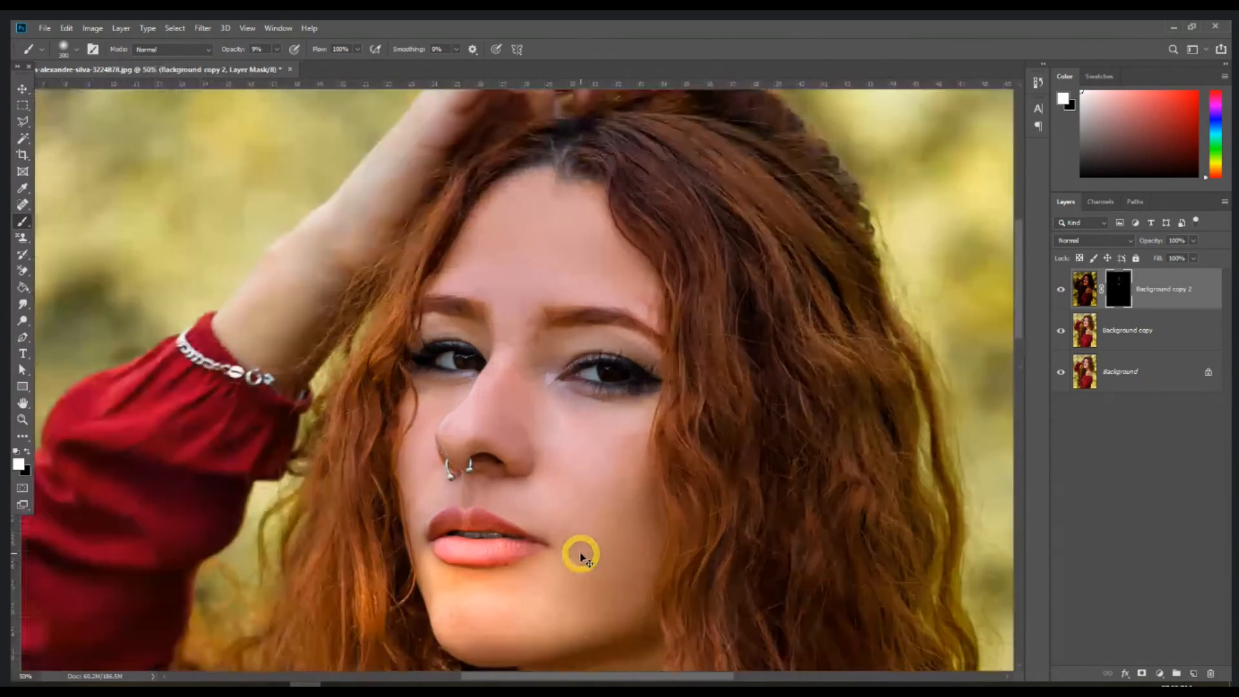
key(ctrl+plus)
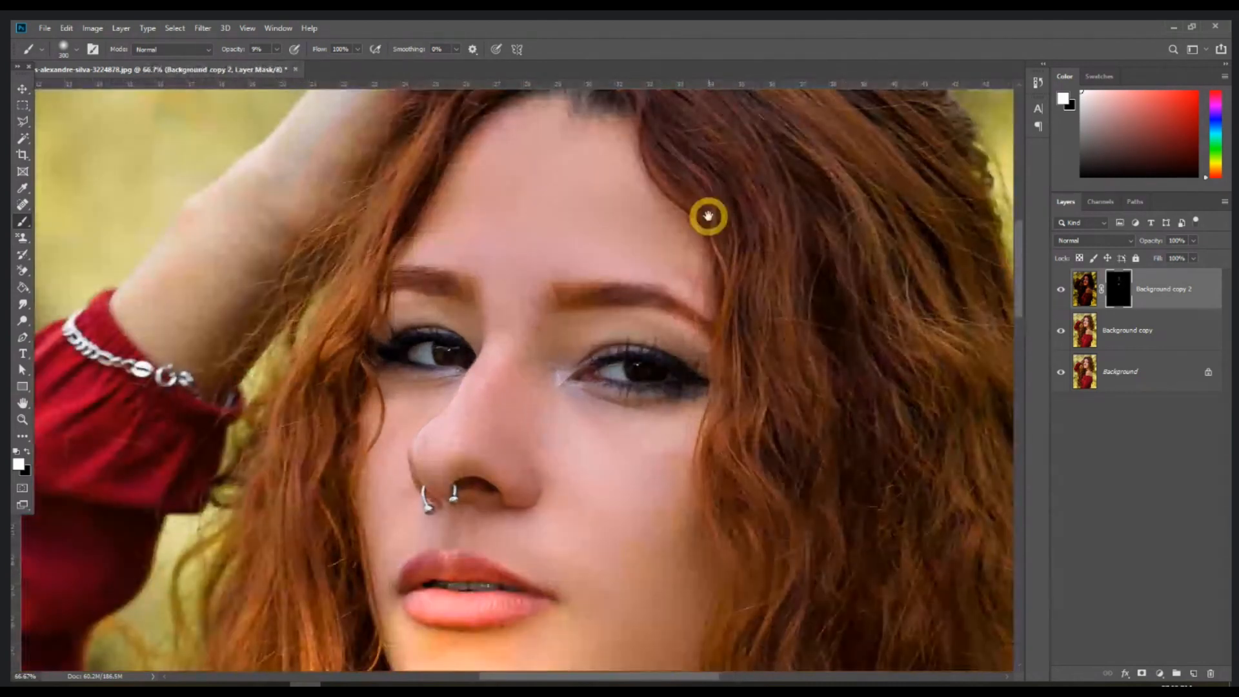
drag(708, 216, 704, 348)
key(ctrl+plus)
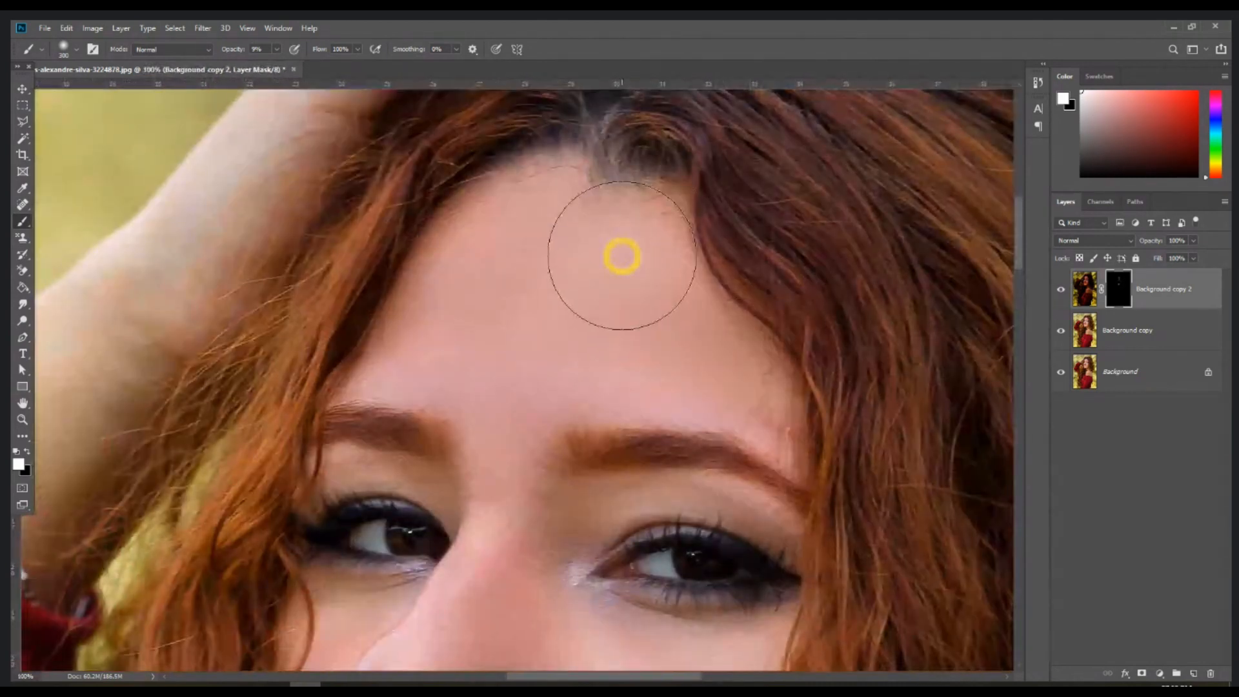
key(bracketleft)
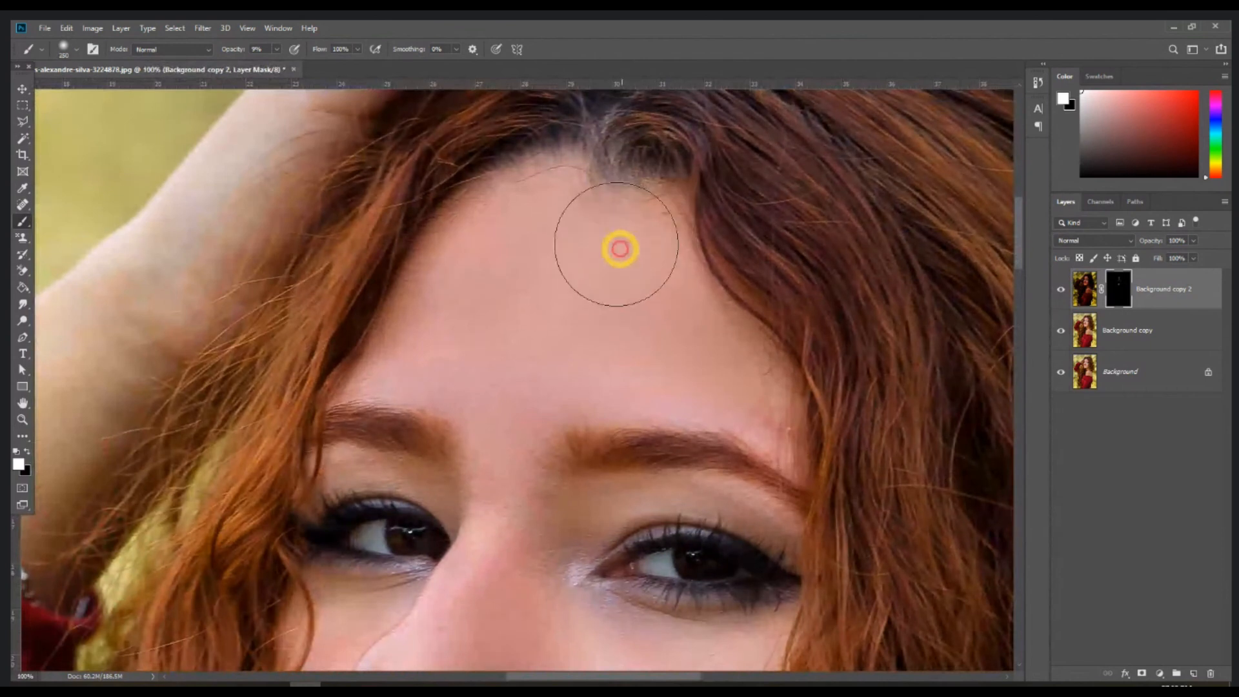
key(bracketleft)
key(bracketleft)
key(bracketleft)
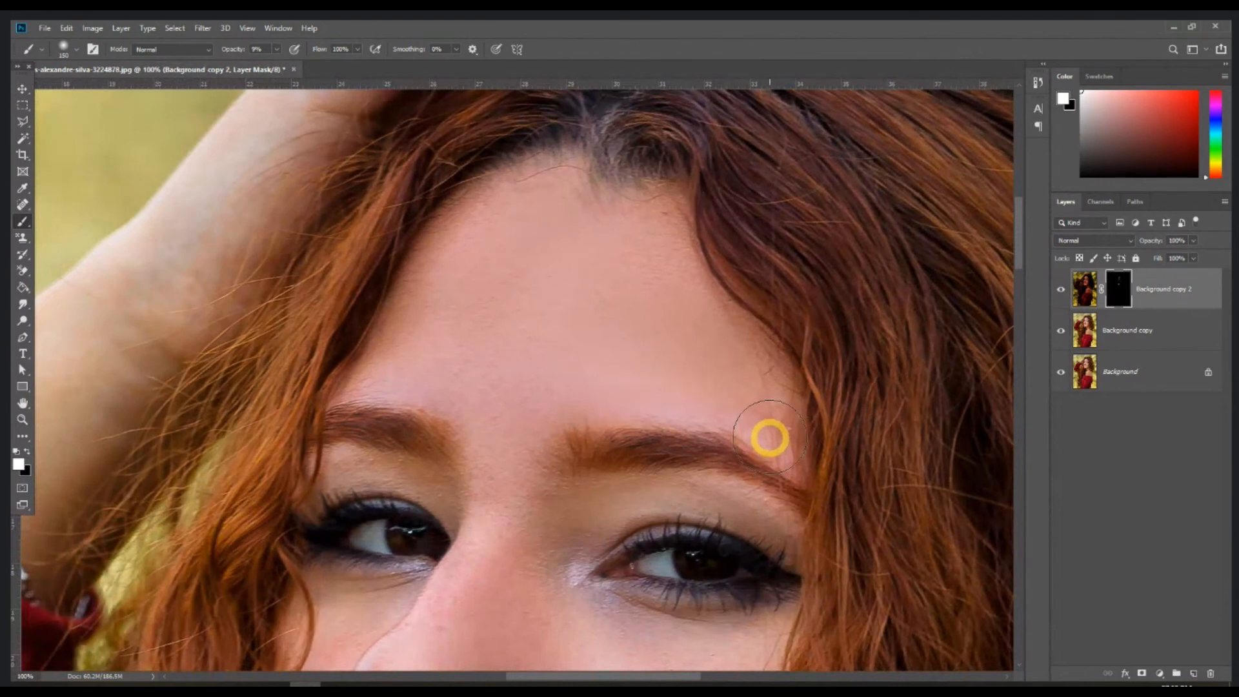
key(bracketright)
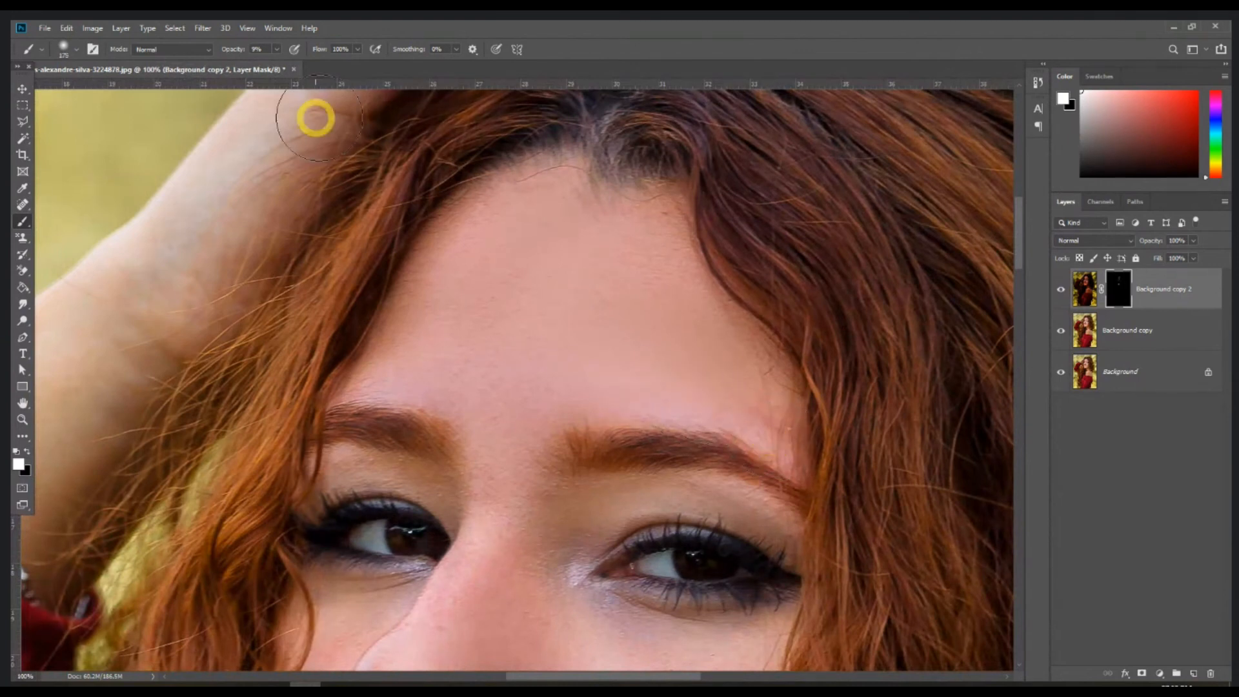
click(276, 49)
drag(275, 65, 274, 64)
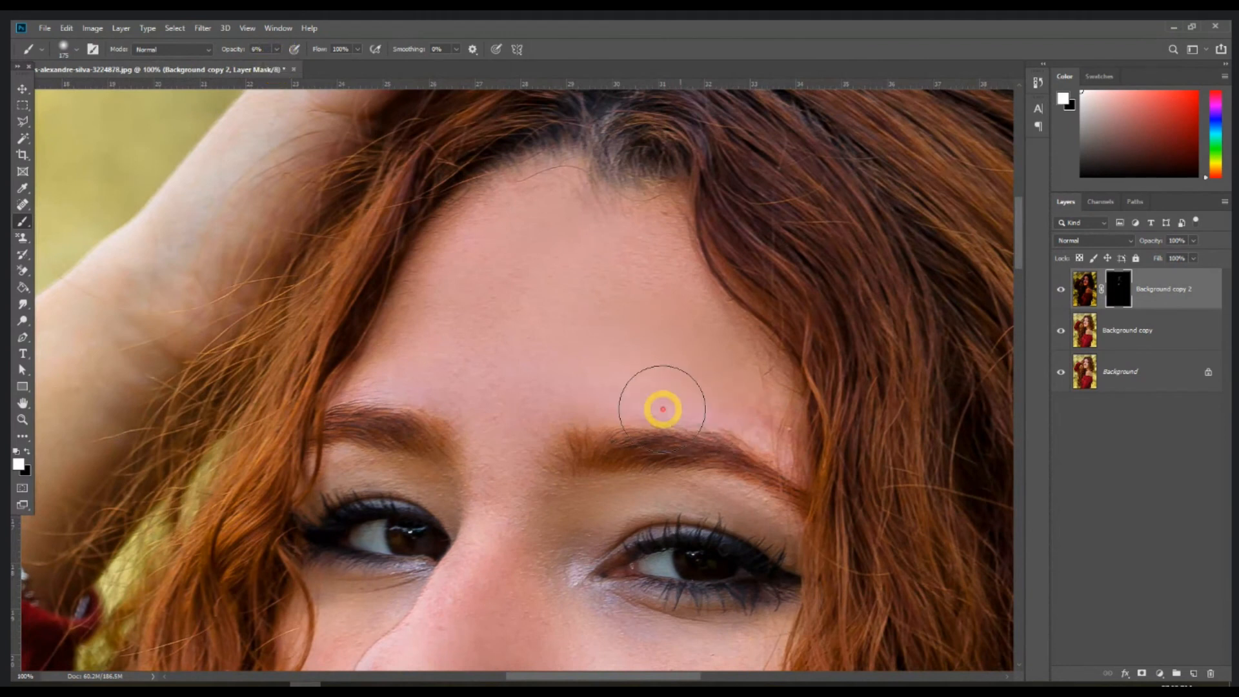
drag(663, 409, 623, 410)
drag(782, 433, 785, 441)
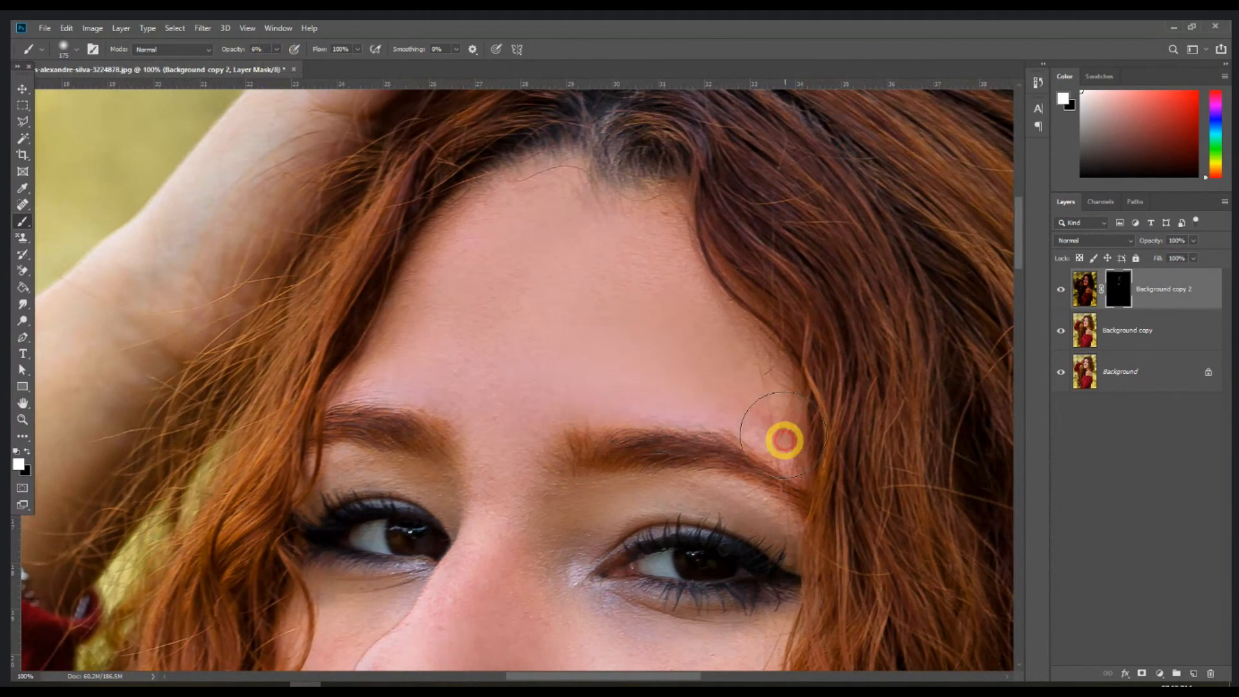
Hide and reshow the contouring layer to check the forehead shading at overview and closer zoom levels
key(ctrl+minus)
key(ctrl+minus)
key(ctrl+minus)
key(ctrl+minus)
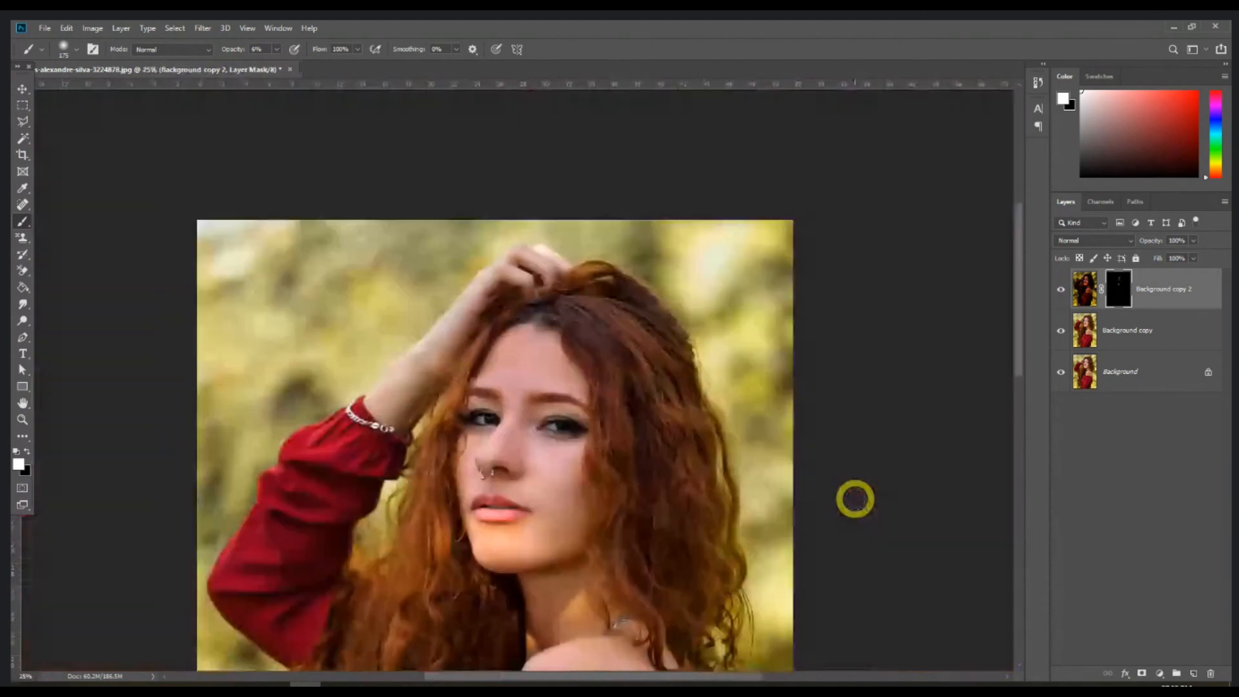
click(1063, 292)
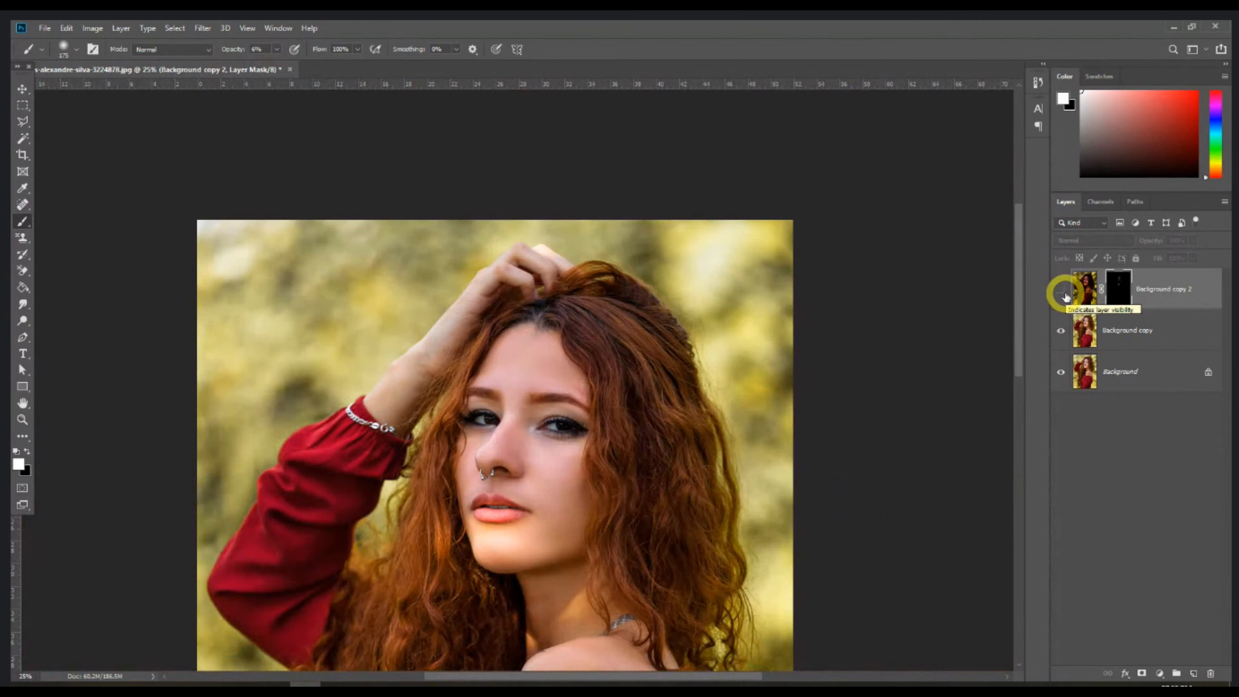
key(ctrl+plus)
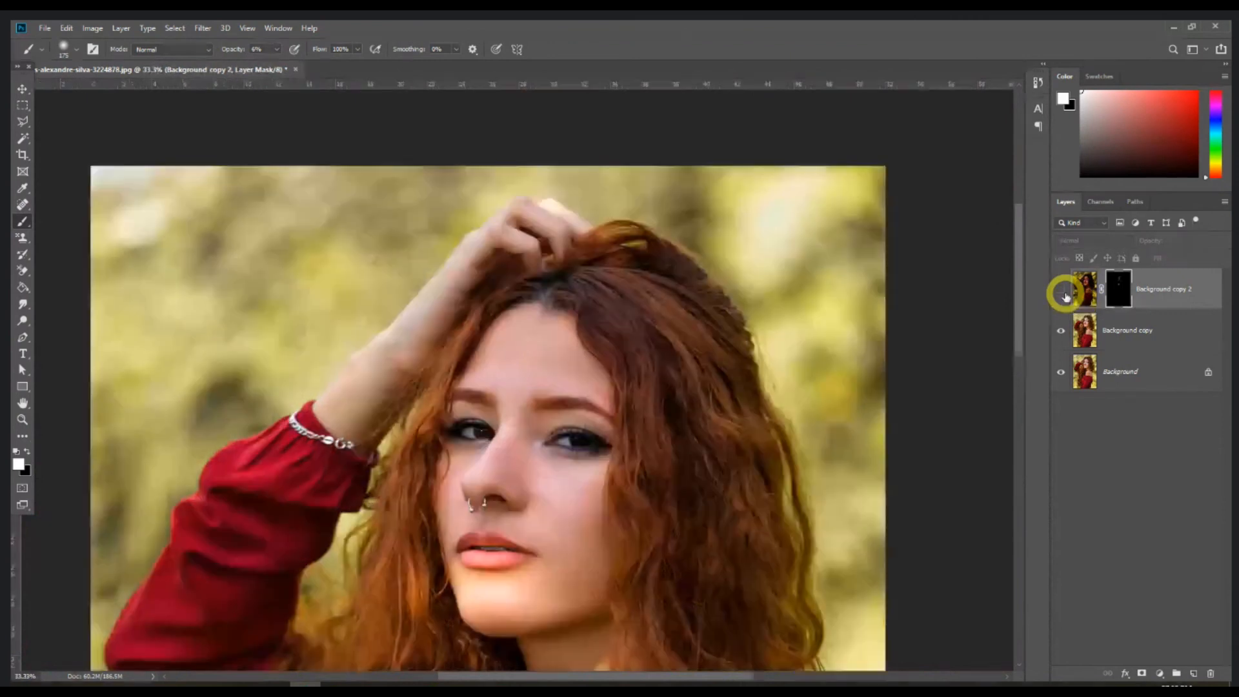
key(ctrl+plus)
click(1063, 294)
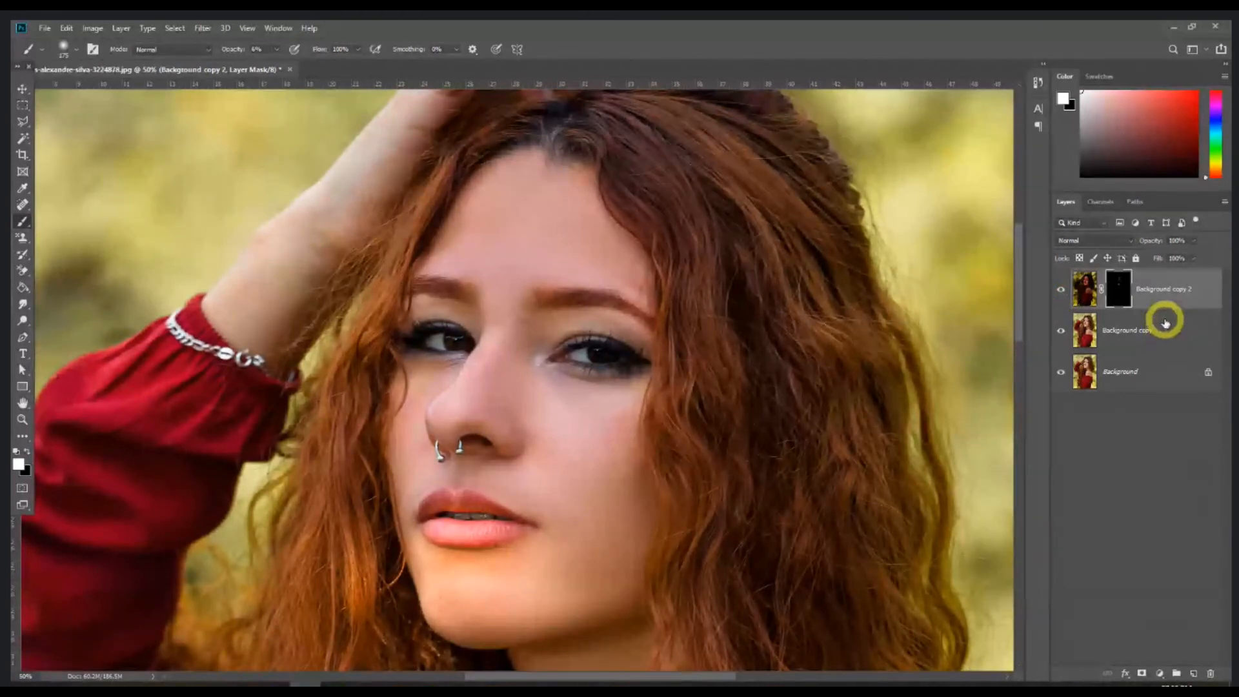
Duplicate the Background copy layer and merge the duplicate with the masked contouring layer above it
key(ctrl+minus)
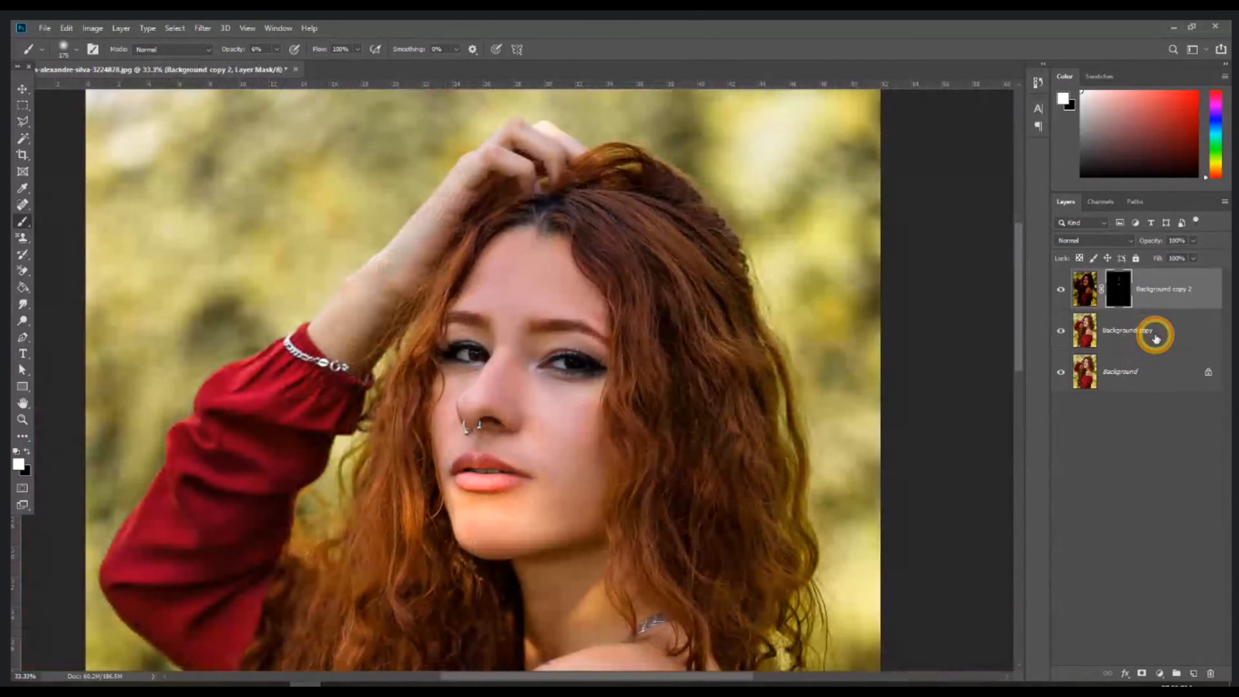
click(1156, 335)
drag(1157, 327, 1194, 671)
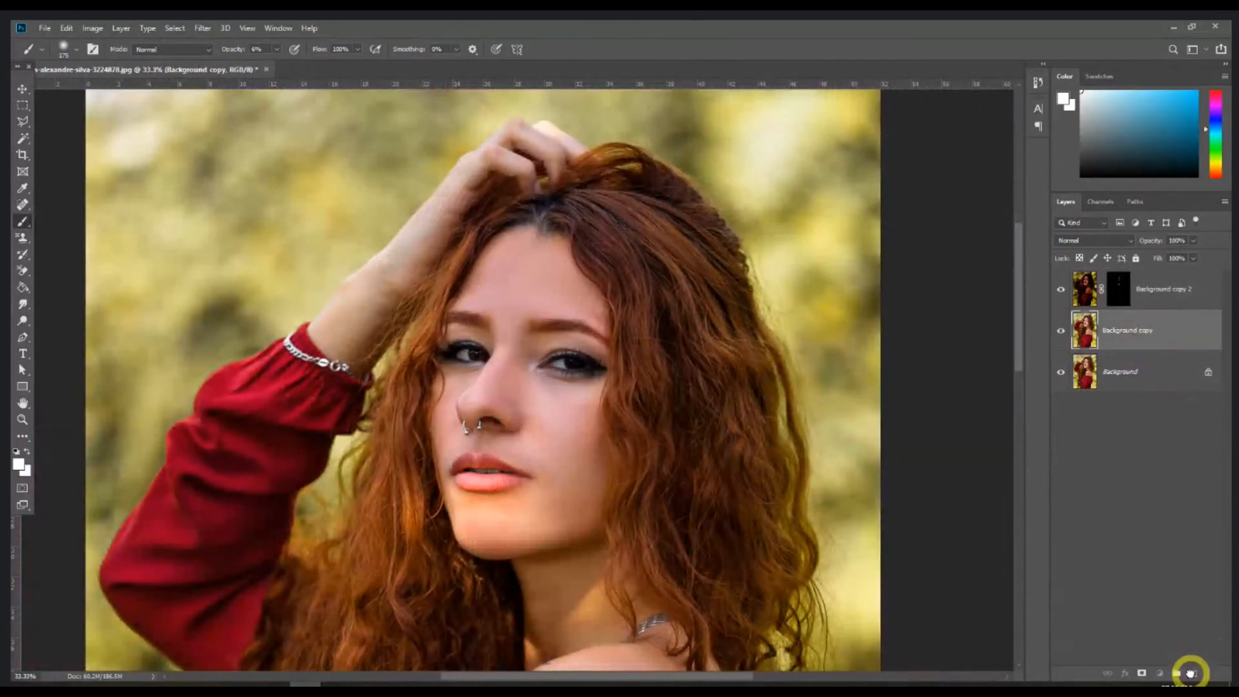
ctrl+click(1189, 292)
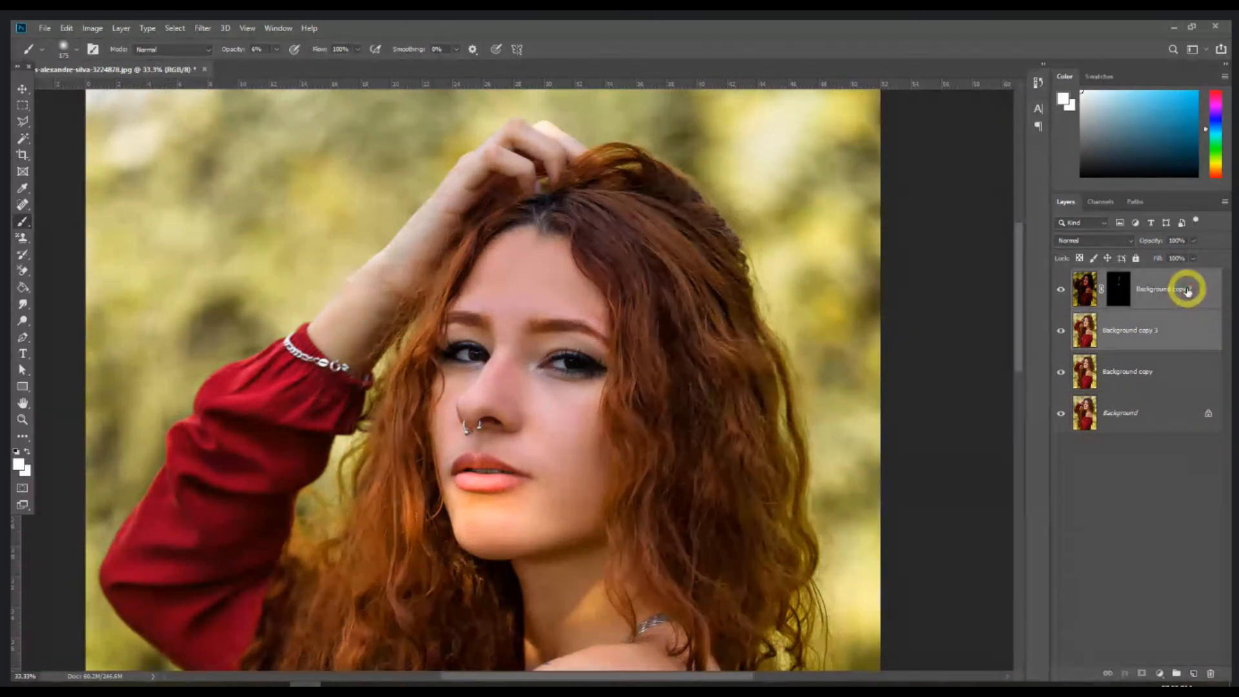
key(ctrl+e)
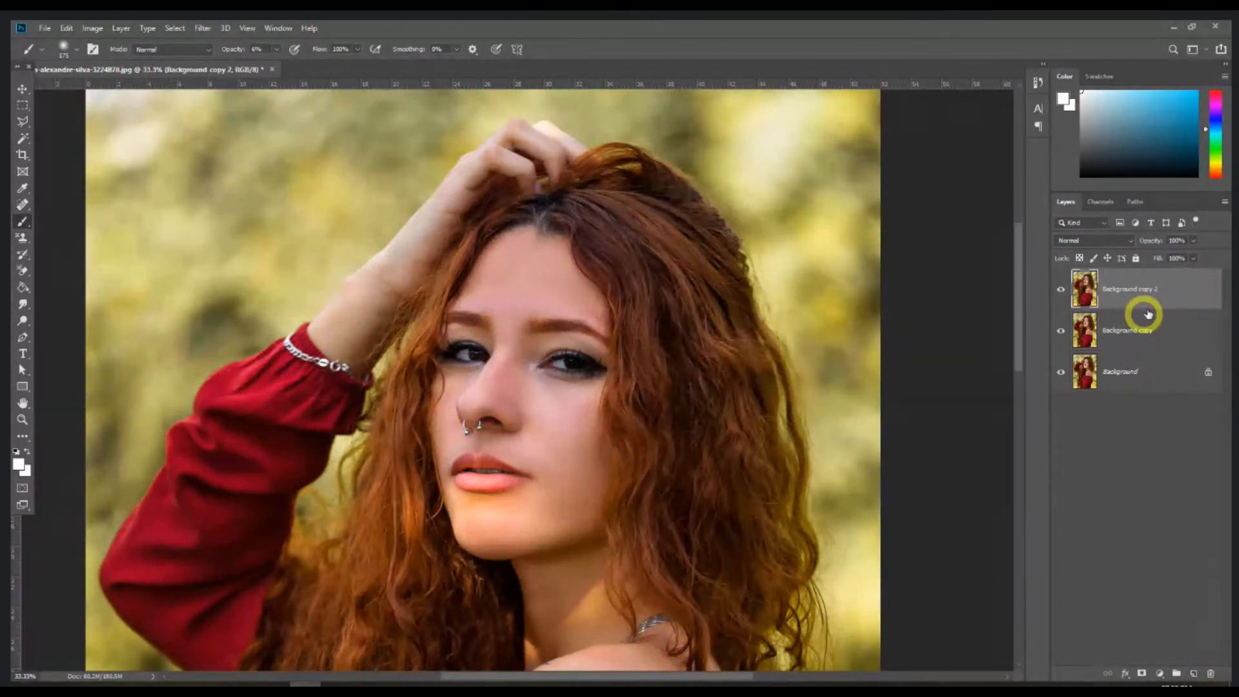
Duplicate the merged layer and brighten the duplicate with Curves, raising an RGB curve point to input 128 and output 213
drag(1179, 289, 1191, 615)
drag(1185, 674, 1186, 675)
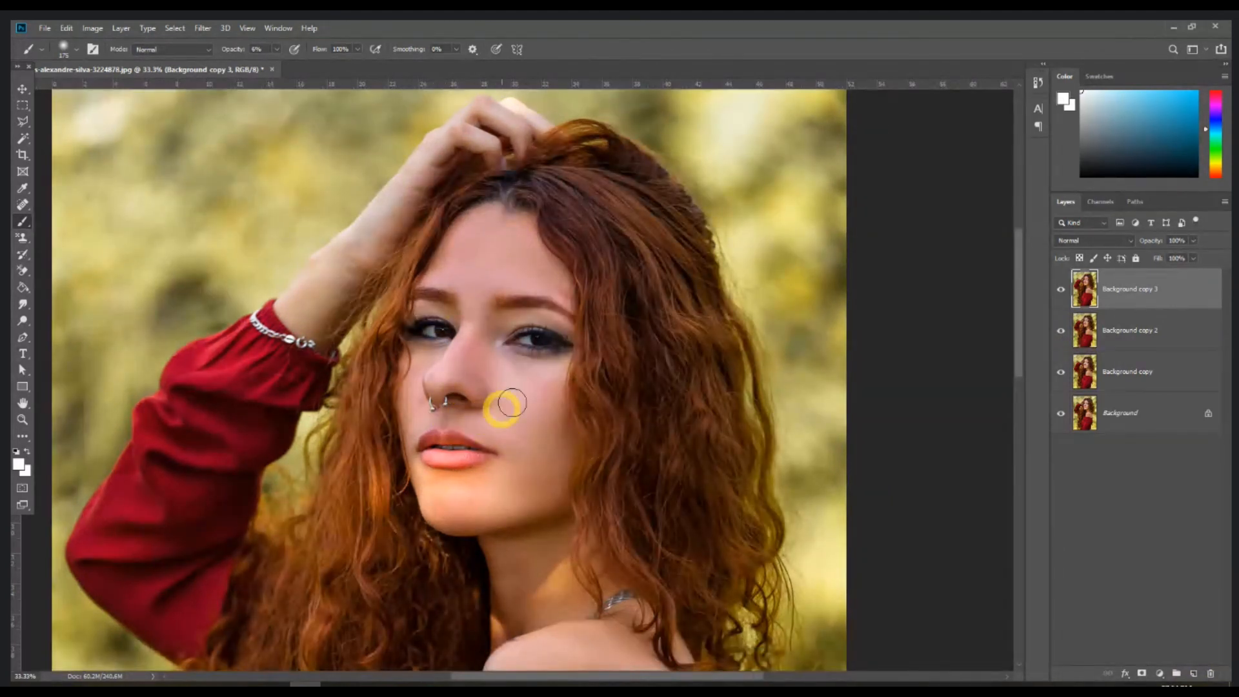
scroll(531, 378, up, 2)
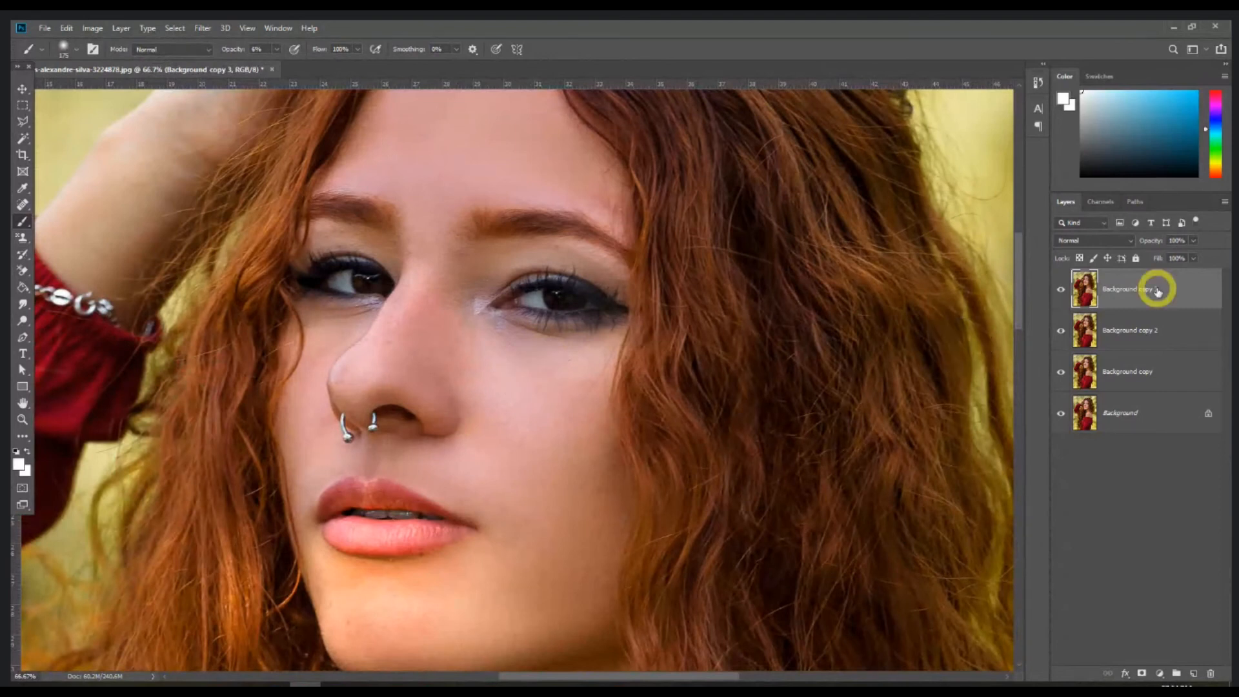
key(ctrl+m)
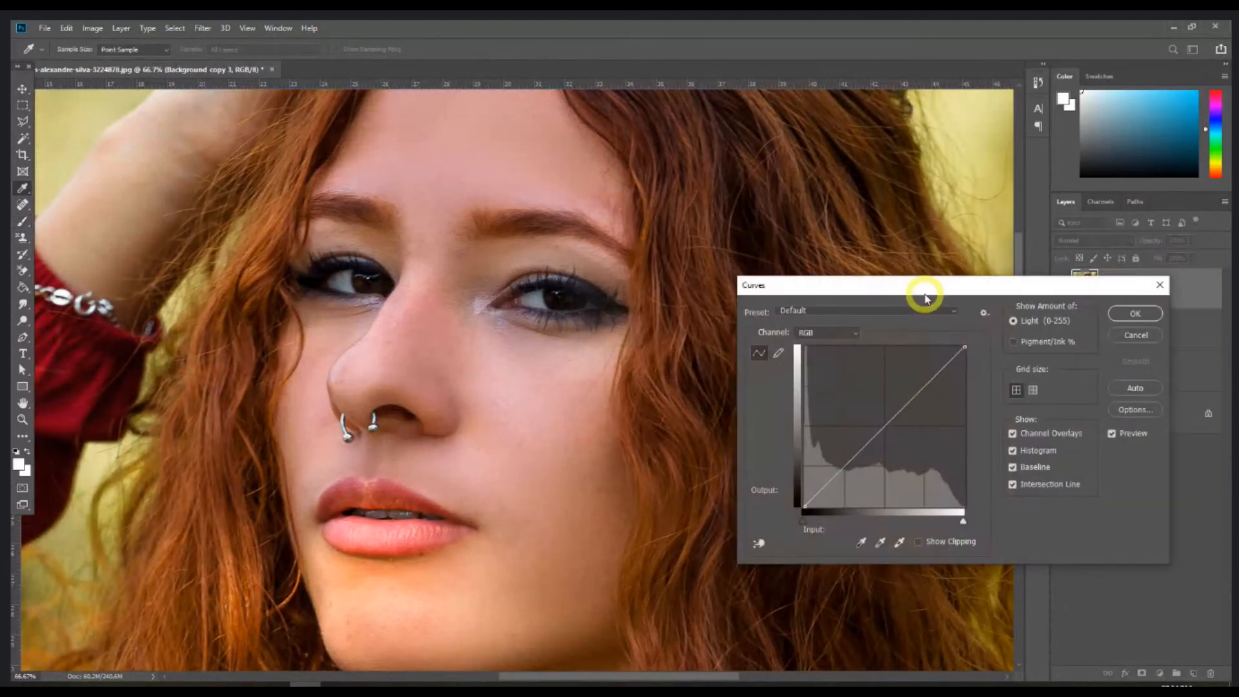
drag(923, 294, 922, 287)
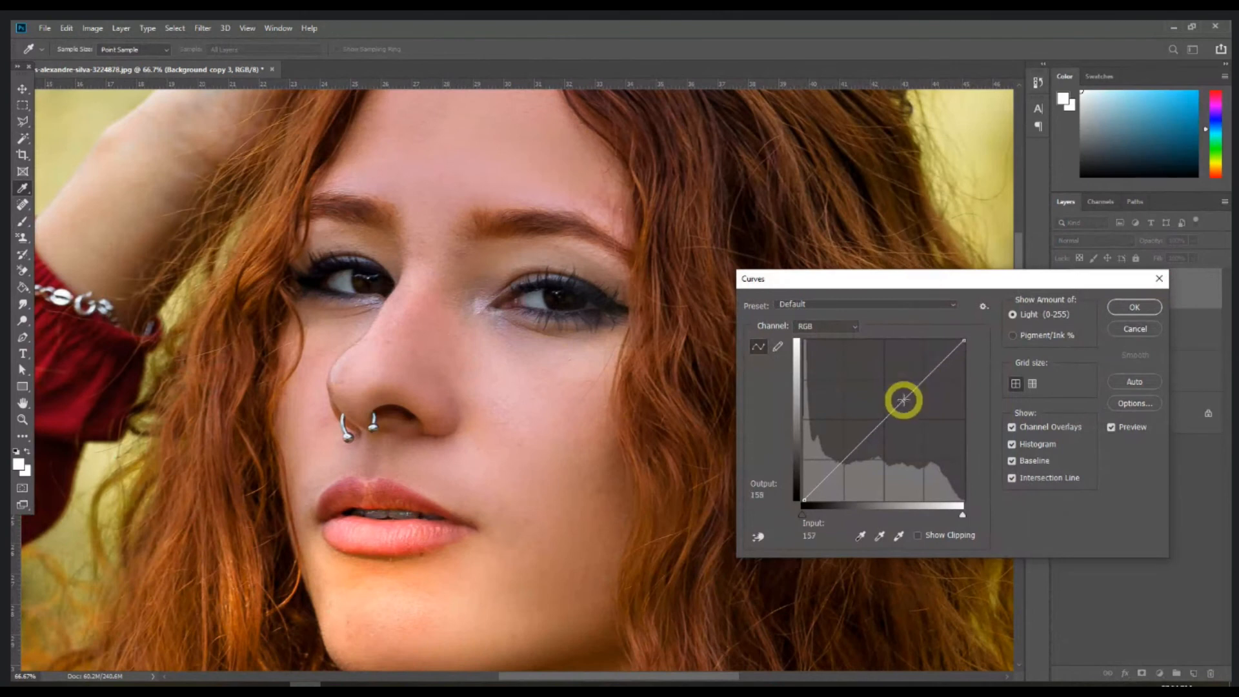
drag(904, 400, 884, 366)
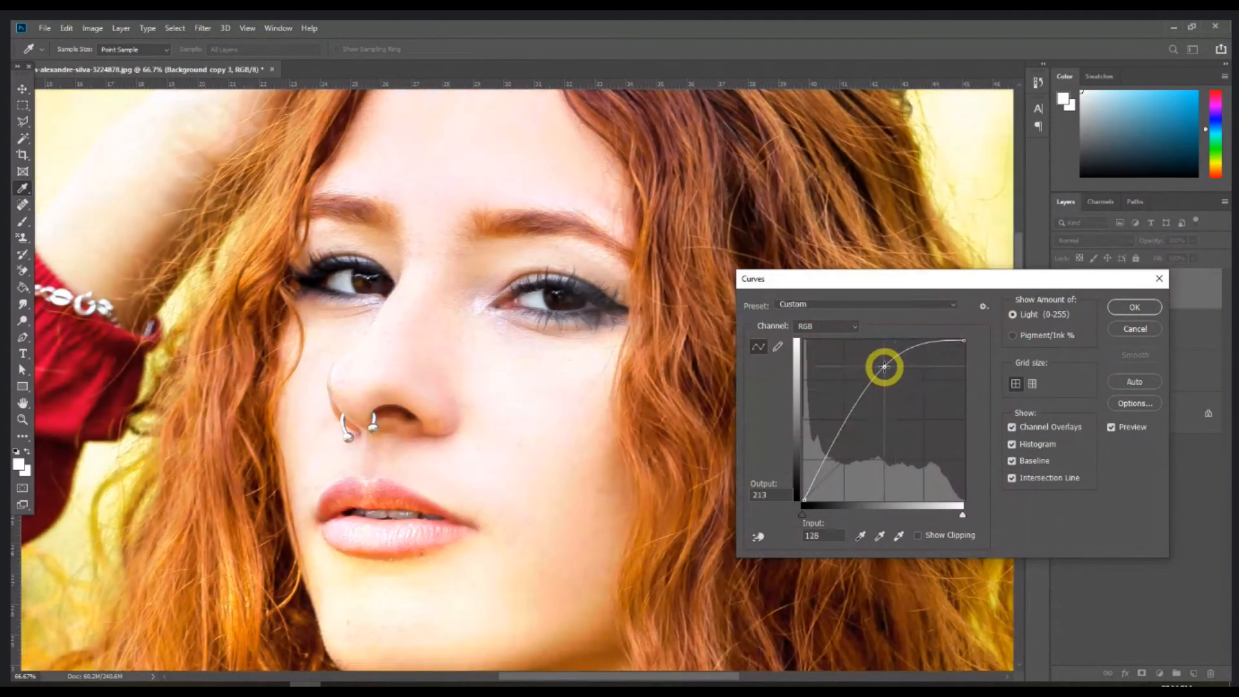
click(1132, 308)
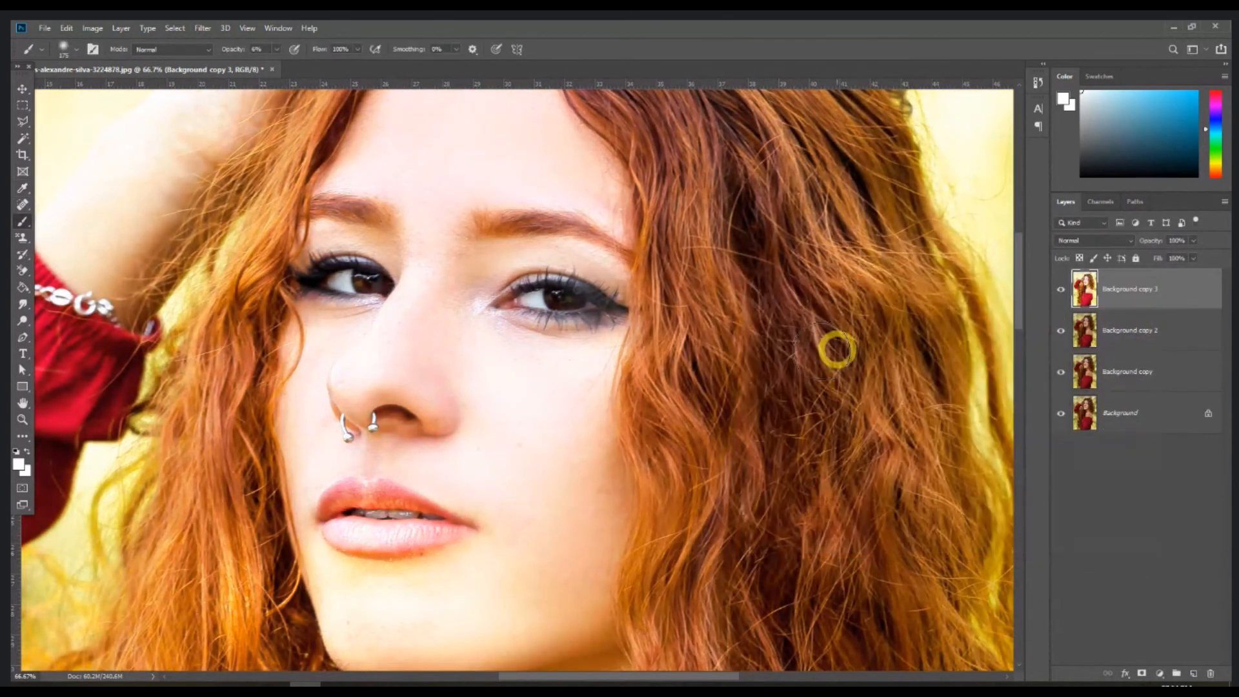
Add a layer mask to the brightened layer and invert it to black
key(ctrl+minus)
key(ctrl+minus)
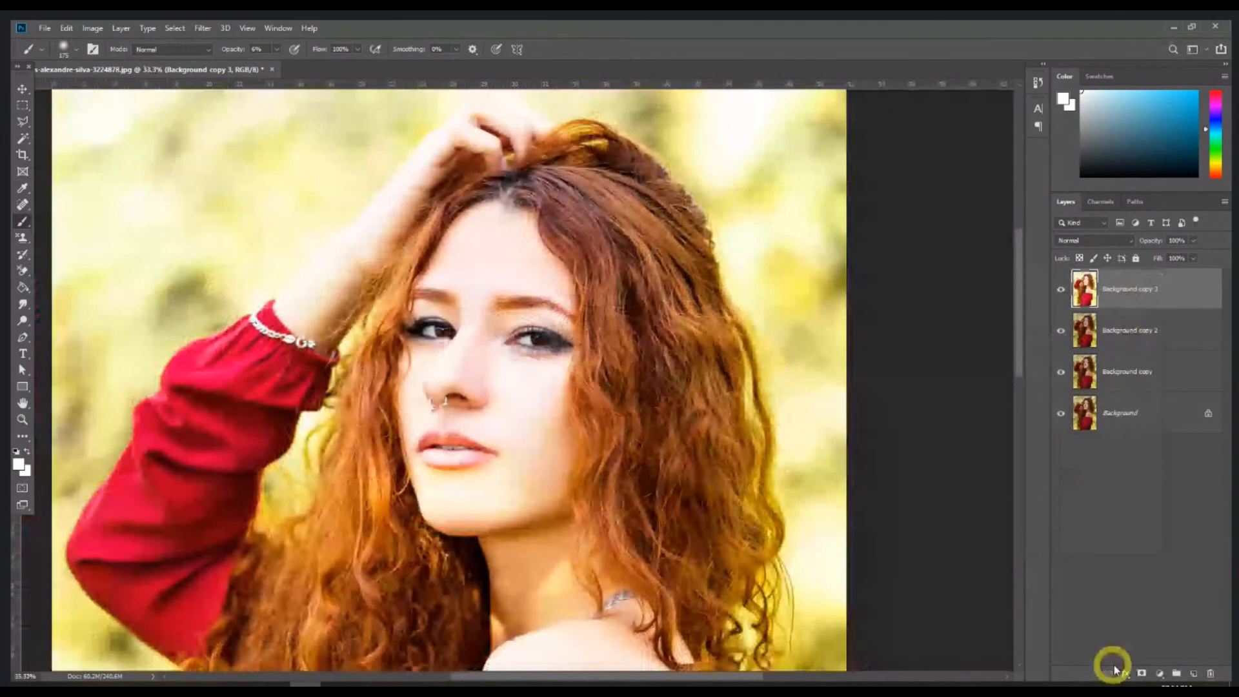
click(1141, 673)
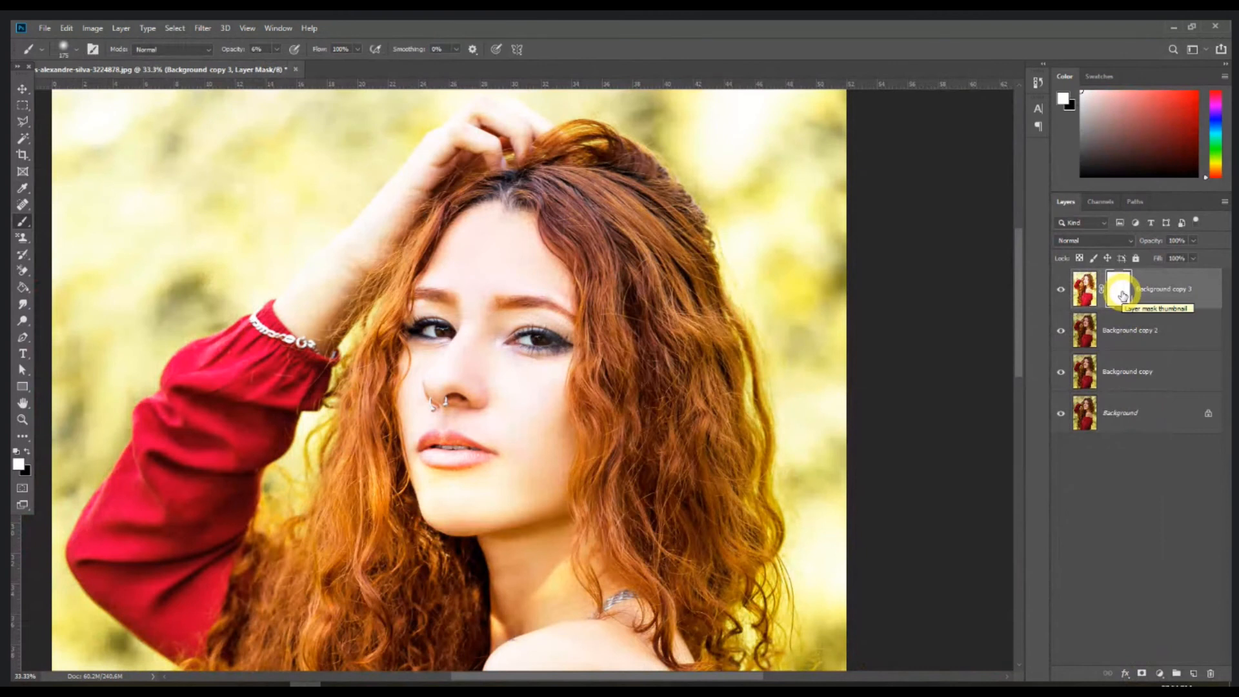
key(ctrl+i)
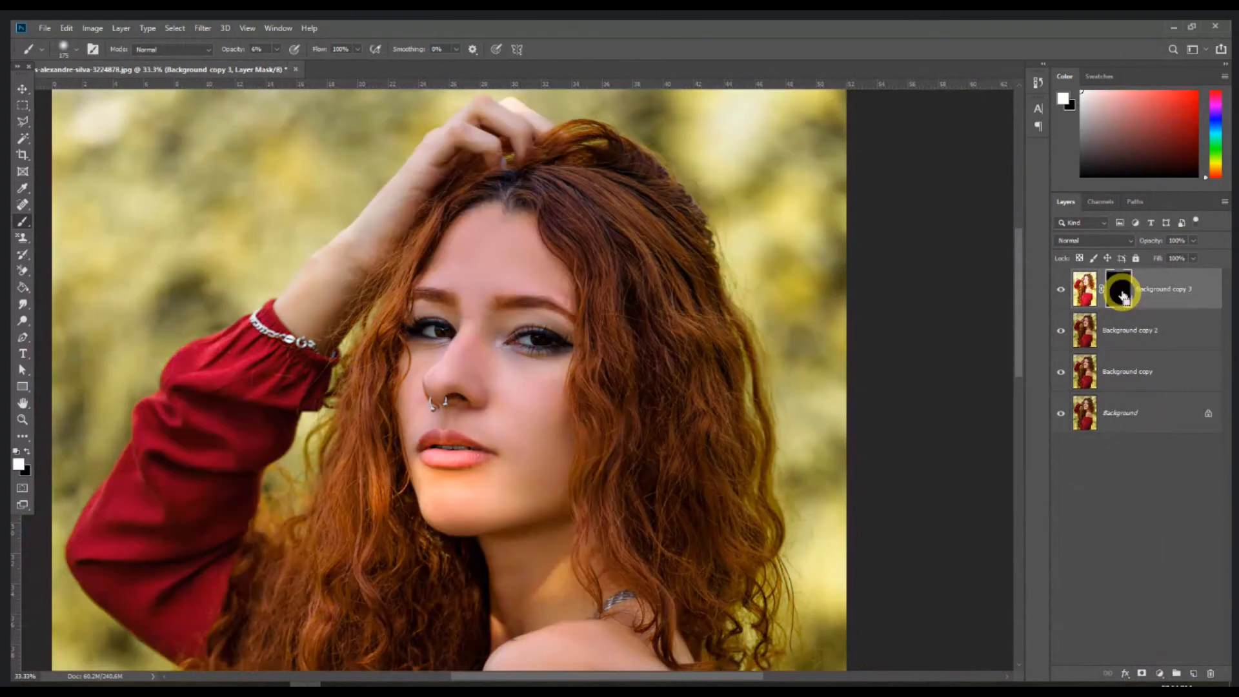
Enlarge the brush to 300 px, set its opacity to 9%, and paint highlights on the forehead through the mask
key(ctrl+plus)
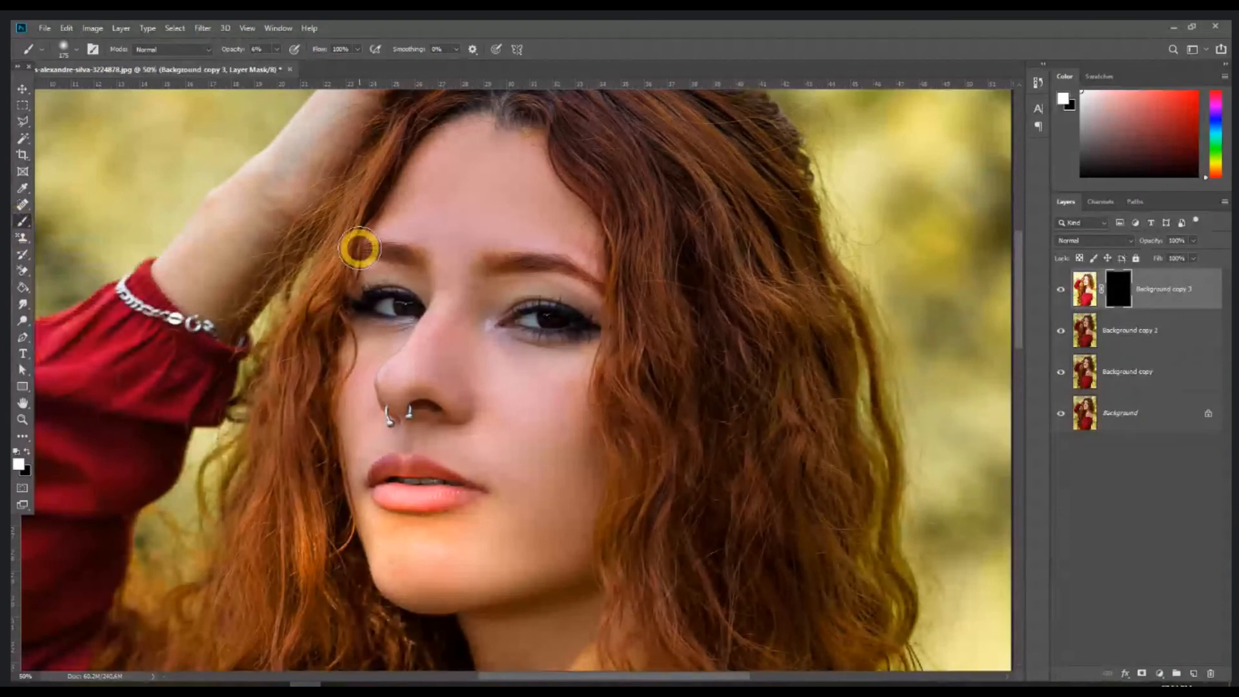
key(bracketright)
key(bracketright)
key(bracketright)
drag(508, 223, 524, 258)
click(276, 49)
drag(278, 66, 279, 65)
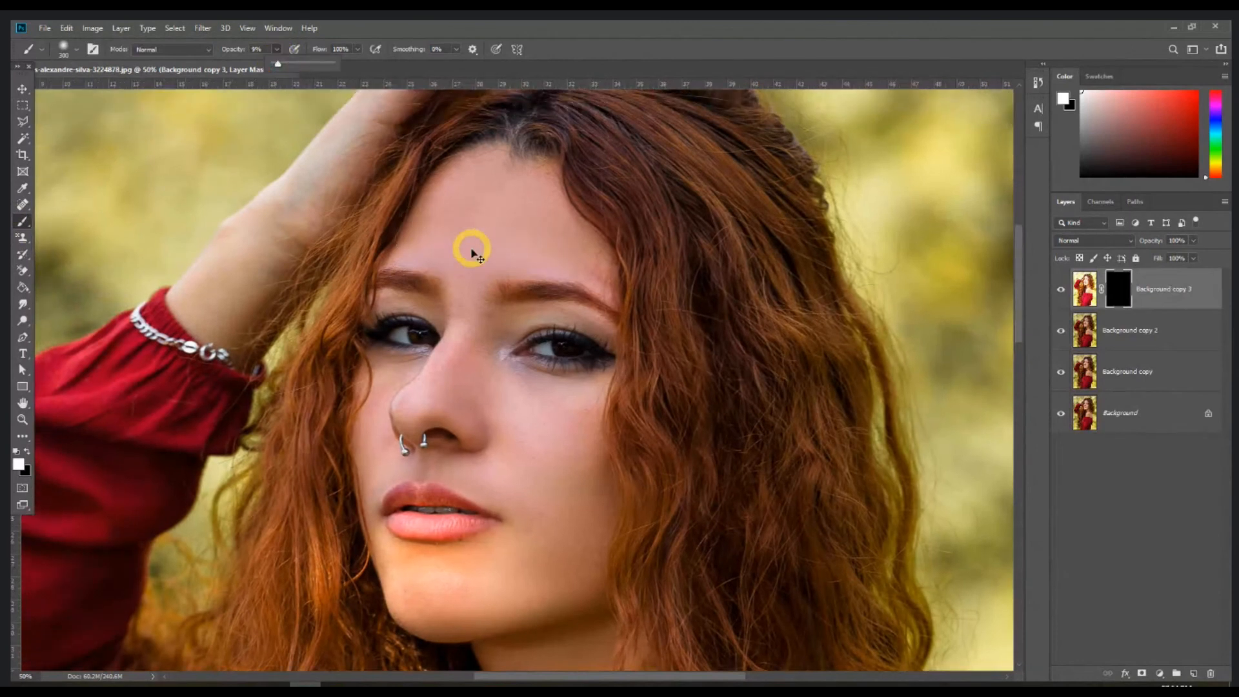
scroll(472, 254, up, 1)
drag(490, 290, 497, 306)
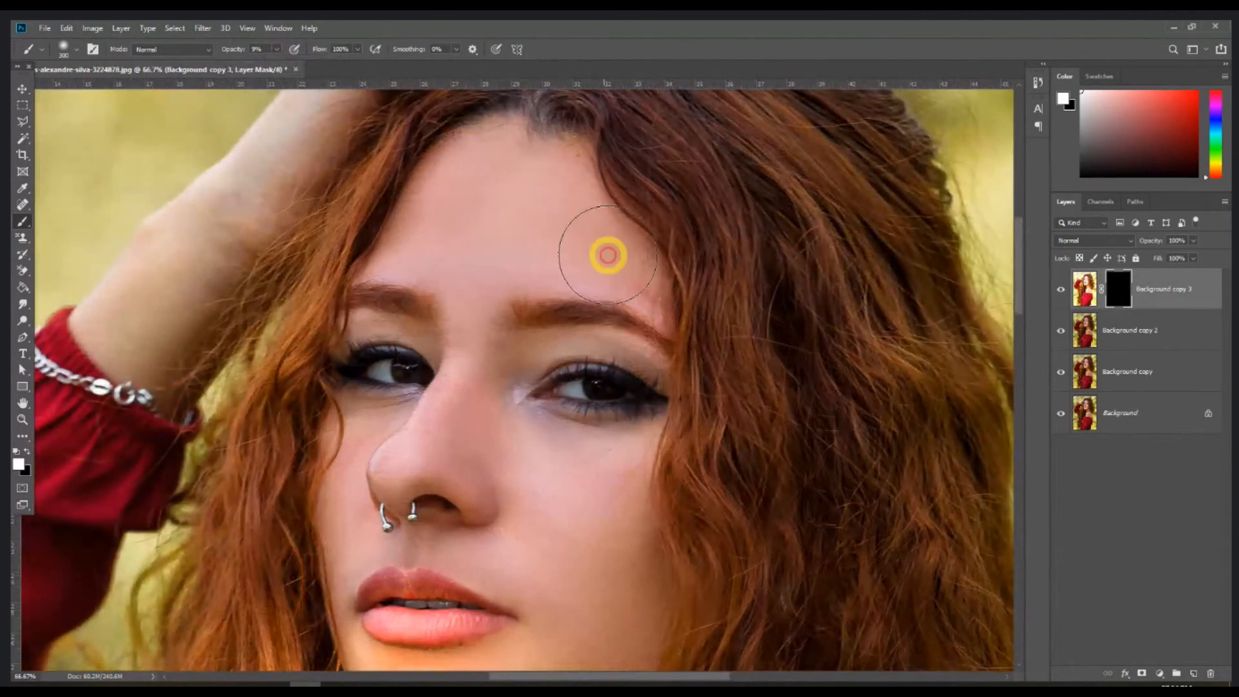
Paint highlights on the mask over the nose bridge, the cheek below the subject's left eye, and the chin
mouse_move(475, 380)
mouse_down()
mouse_move(636, 347)
mouse_move(431, 476)
mouse_move(561, 491)
mouse_move(622, 441)
mouse_up()
drag(549, 515, 585, 380)
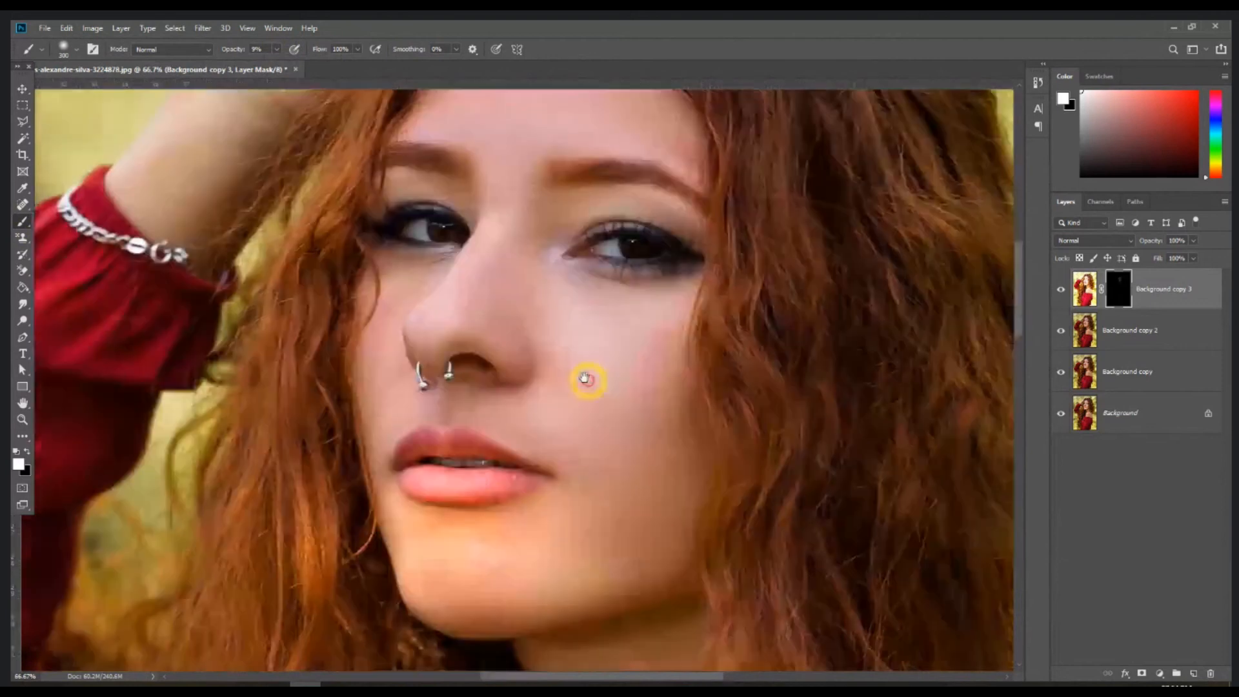
mouse_move(615, 514)
mouse_down()
mouse_move(481, 556)
mouse_move(634, 556)
mouse_move(541, 418)
mouse_move(472, 388)
mouse_move(528, 374)
mouse_move(404, 293)
mouse_move(372, 351)
mouse_move(504, 242)
mouse_move(501, 181)
mouse_move(533, 335)
mouse_move(459, 288)
mouse_up()
Reduce the brush to 150 px and brighten the area around the subject's left eye, the brow and the forehead
key(bracketleft)
key(bracketleft)
key(bracketleft)
key(bracketleft)
drag(596, 333, 672, 318)
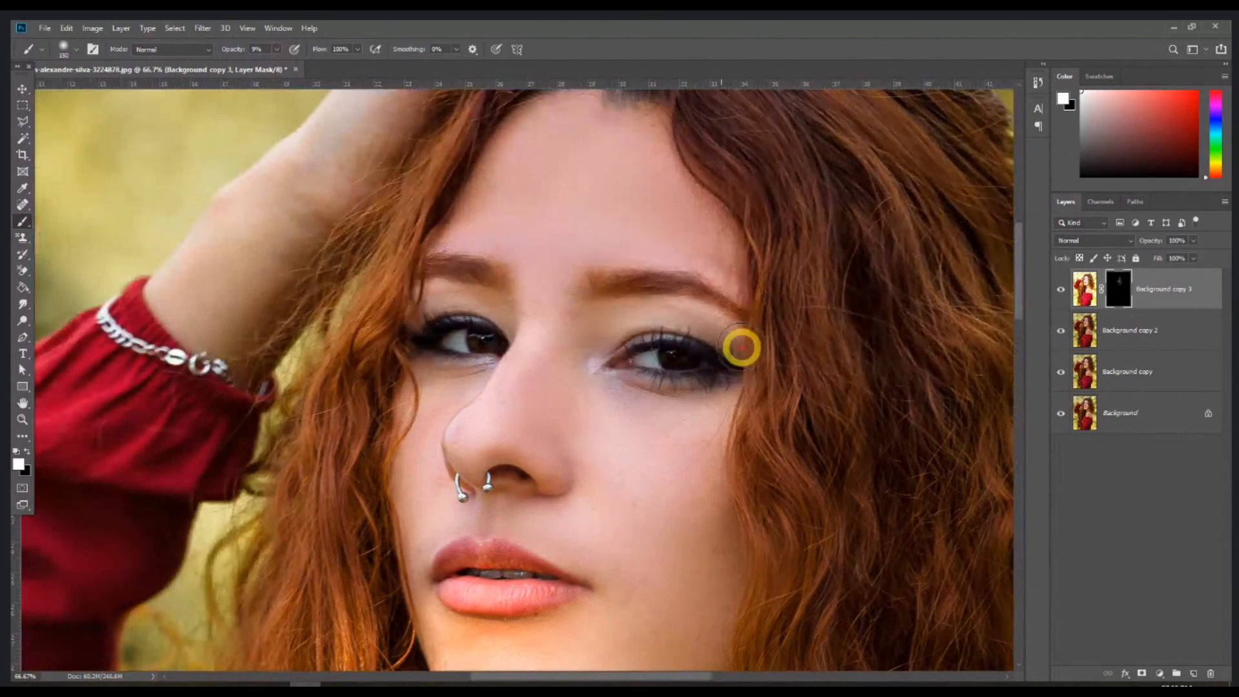
drag(689, 257, 714, 227)
drag(573, 183, 478, 155)
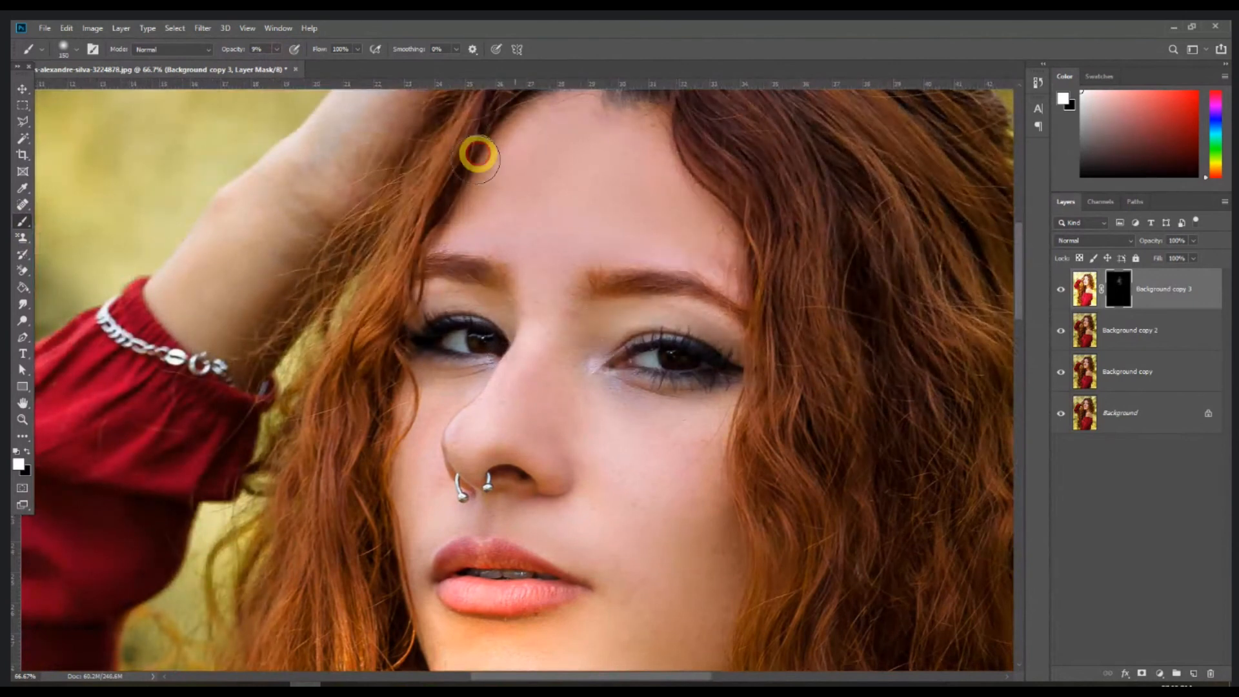
Paint highlights along the chin, jaw and neck on the mask, raising the brush opacity slightly
scroll(653, 202, down, 5)
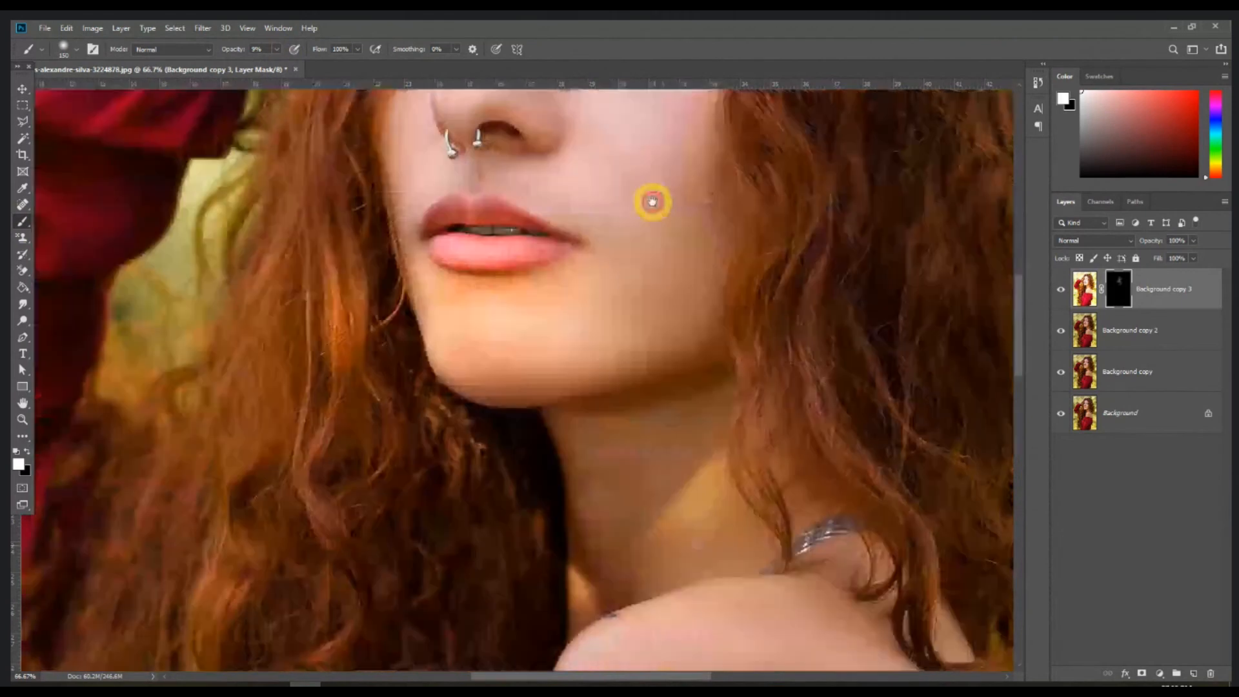
mouse_move(605, 413)
mouse_down()
mouse_move(708, 385)
mouse_move(683, 391)
mouse_up()
mouse_move(500, 388)
mouse_down()
mouse_move(457, 346)
mouse_move(577, 365)
mouse_move(715, 314)
mouse_move(634, 385)
mouse_move(602, 575)
mouse_move(706, 511)
mouse_move(750, 511)
mouse_move(680, 549)
mouse_move(746, 556)
mouse_up()
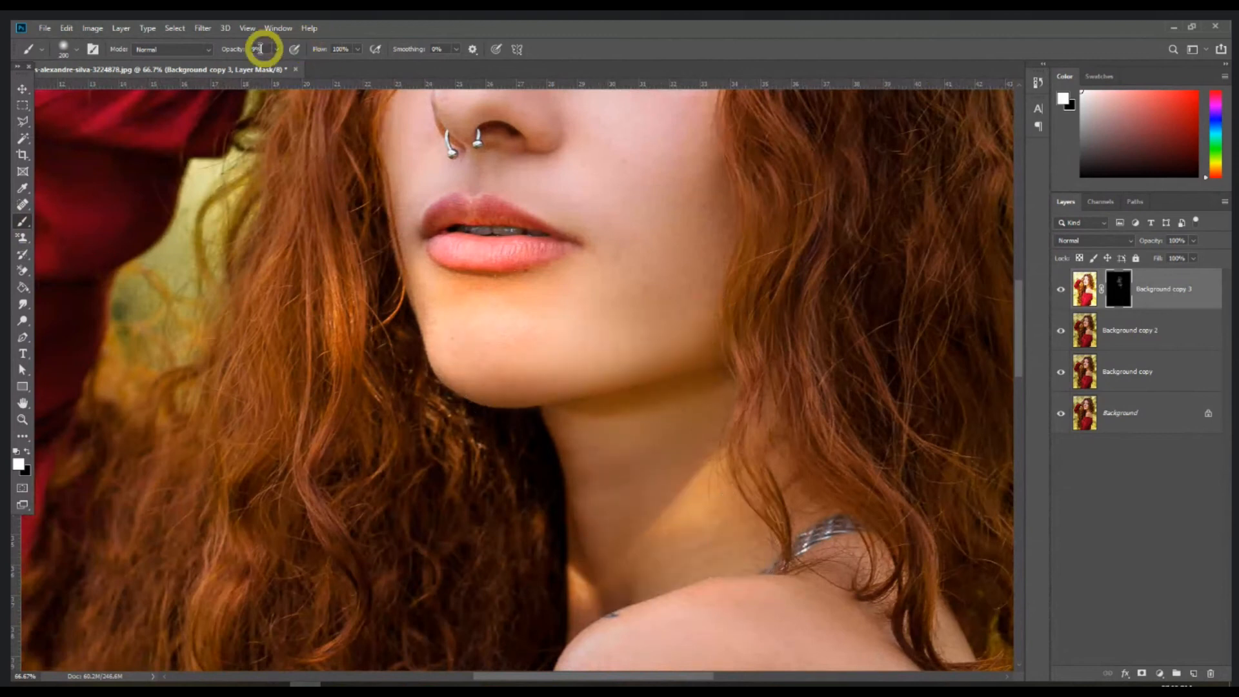
drag(235, 50, 242, 53)
drag(592, 429, 547, 209)
Adjust the brush size to 200 px and paint highlights across the bare shoulder and its outer edge
key(bracketright)
key(bracketright)
key(bracketright)
mouse_move(697, 415)
mouse_down()
mouse_move(678, 297)
mouse_move(631, 309)
mouse_move(587, 351)
mouse_move(544, 428)
mouse_move(686, 437)
mouse_move(626, 476)
mouse_move(854, 387)
mouse_move(867, 464)
mouse_up()
key(bracketleft)
key(bracketleft)
key(bracketleft)
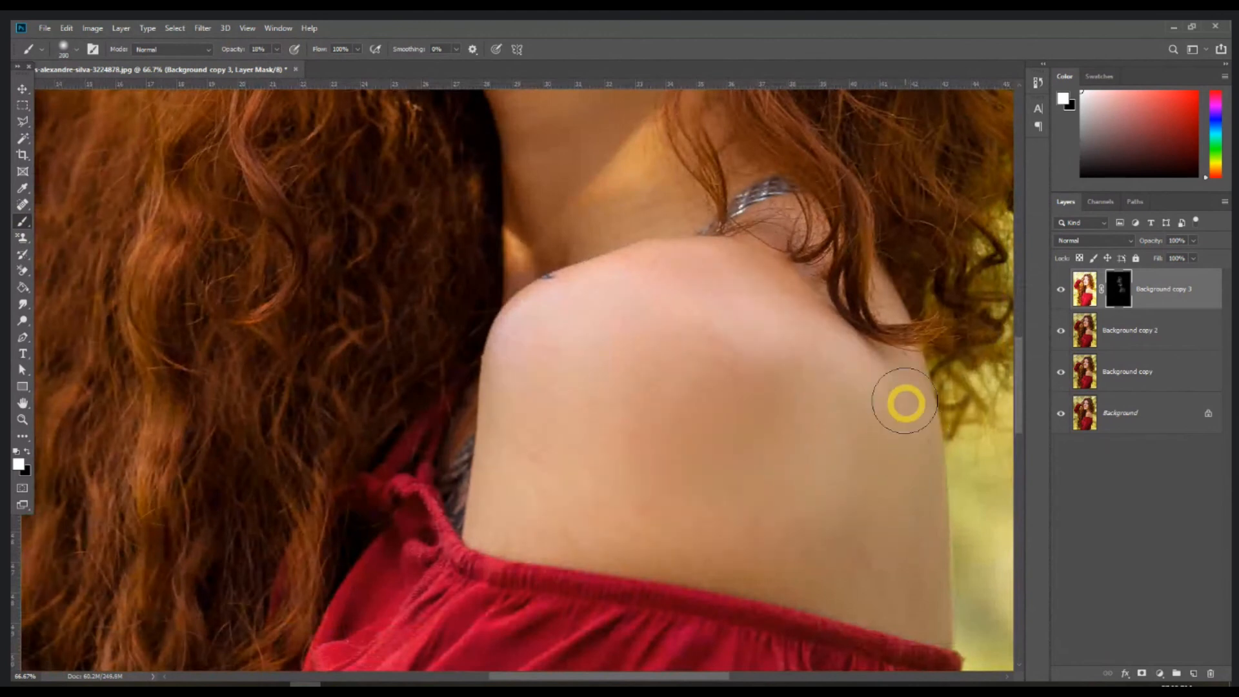
mouse_move(921, 614)
mouse_down()
mouse_move(565, 547)
mouse_move(700, 520)
mouse_move(830, 548)
mouse_move(753, 404)
mouse_move(664, 484)
mouse_up()
Enlarge the brush to 600 px and brighten the broad central area of the shoulder
key(bracketright)
key(bracketright)
key(bracketright)
key(bracketright)
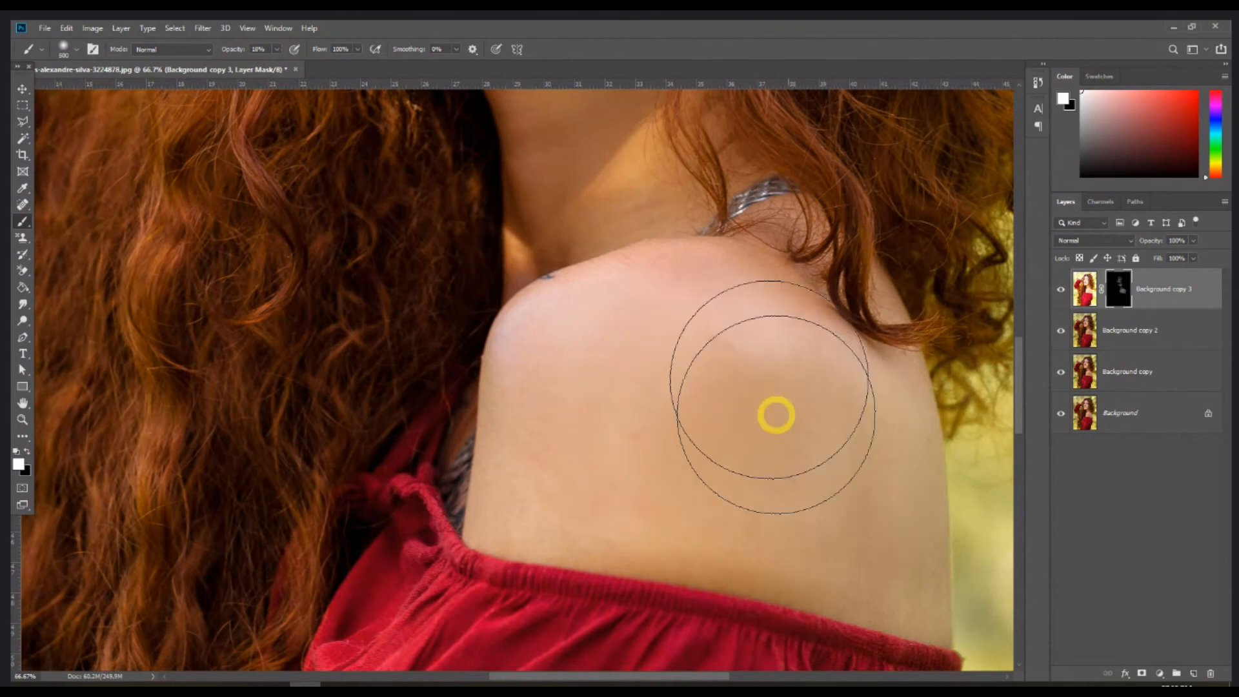
drag(724, 242, 790, 518)
Reduce the brush to 300 px and blend the highlights over the upper shoulder and neck
key(bracketleft)
key(bracketleft)
key(bracketleft)
mouse_move(675, 431)
mouse_down()
mouse_move(713, 360)
mouse_move(651, 471)
mouse_up()
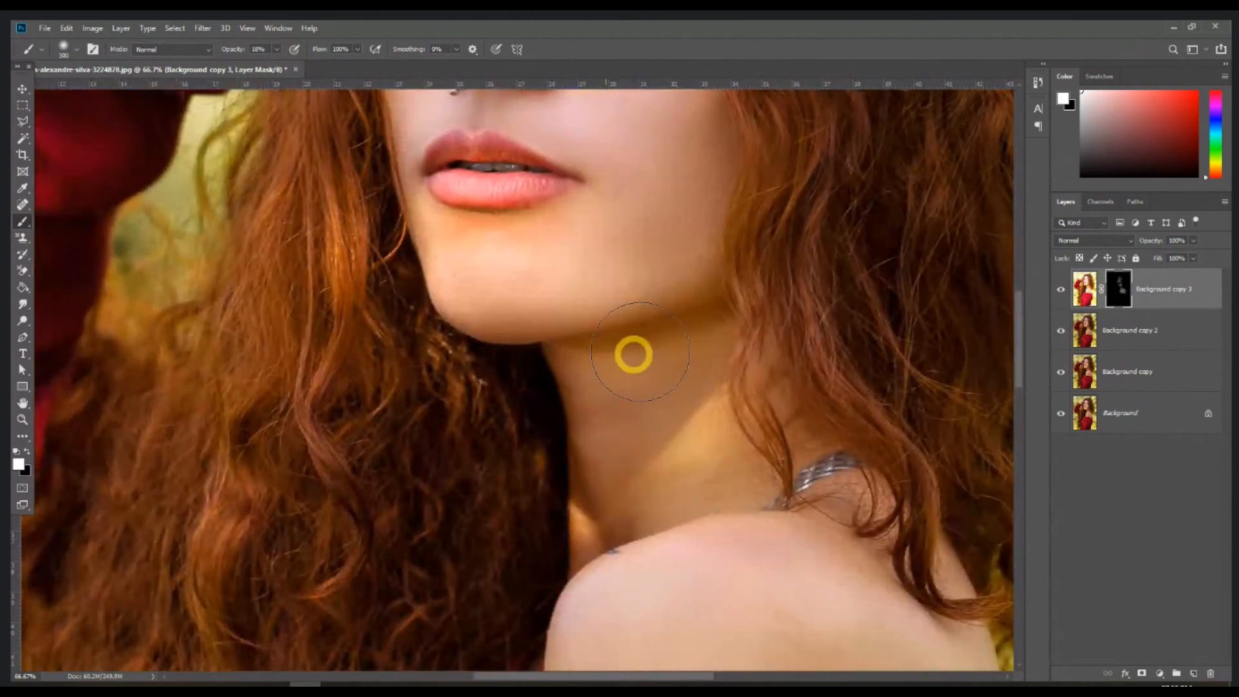
drag(702, 435, 708, 464)
drag(531, 145, 550, 339)
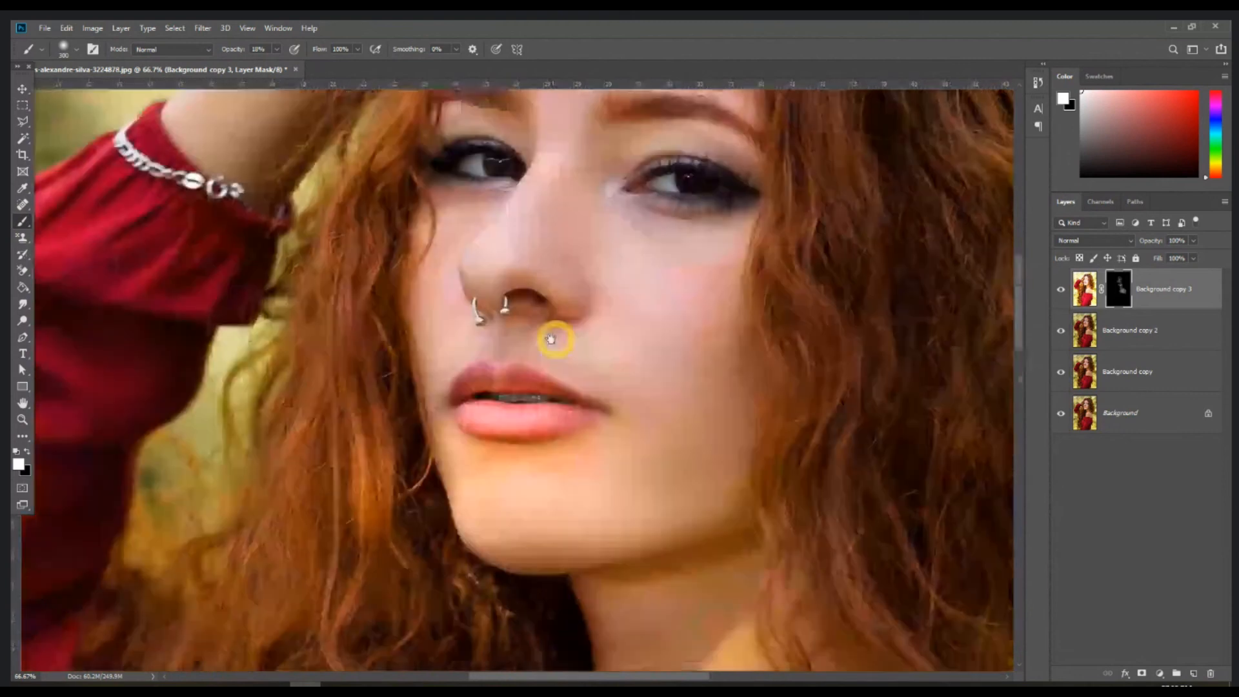
Reduce the brush to 70 px and paint fine highlights above the upper lip and beside the nostril
key(bracketleft)
key(bracketleft)
key(bracketleft)
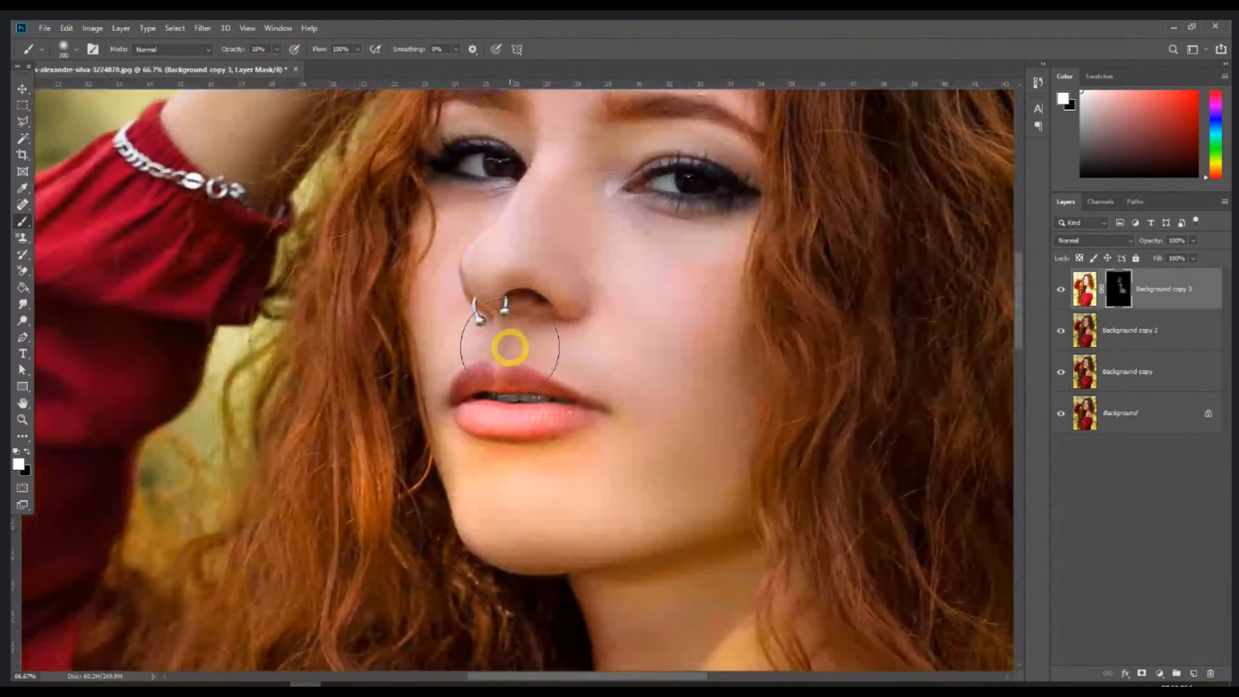
scroll(511, 343, up, 2)
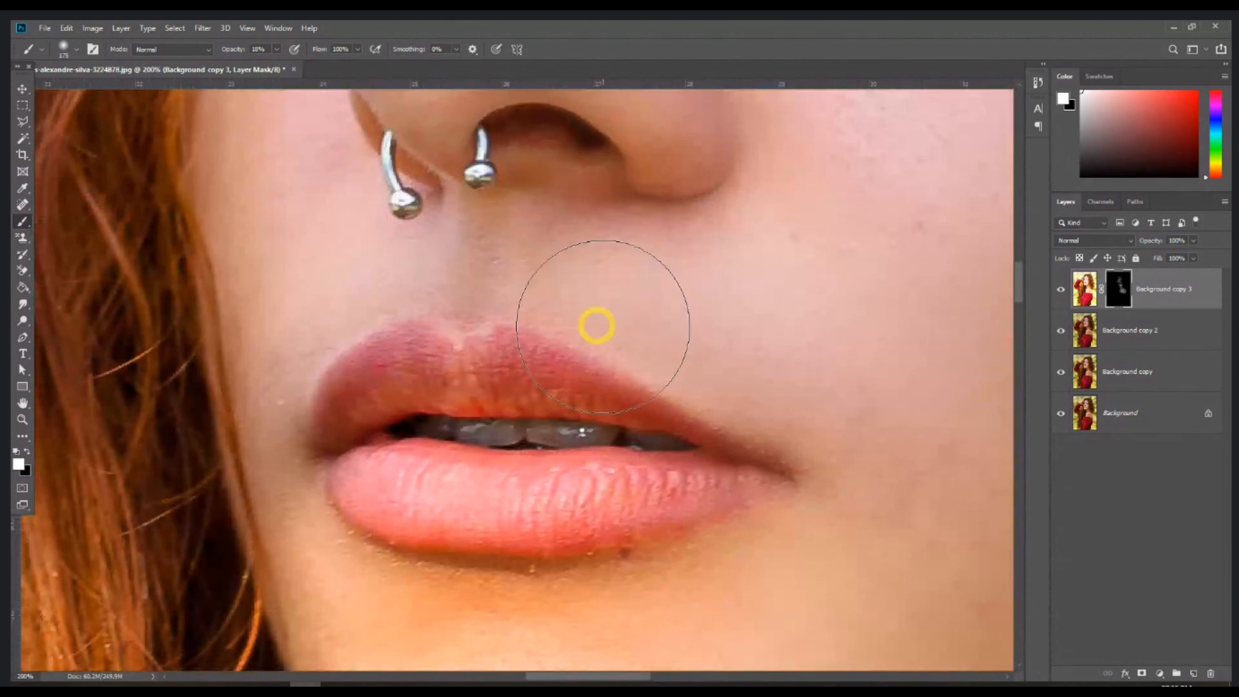
scroll(596, 326, up, 3)
key(bracketleft)
key(bracketleft)
key(bracketleft)
key(bracketleft)
key(bracketleft)
key(bracketleft)
mouse_move(578, 321)
mouse_down()
mouse_move(560, 298)
mouse_move(717, 387)
mouse_move(760, 354)
mouse_up()
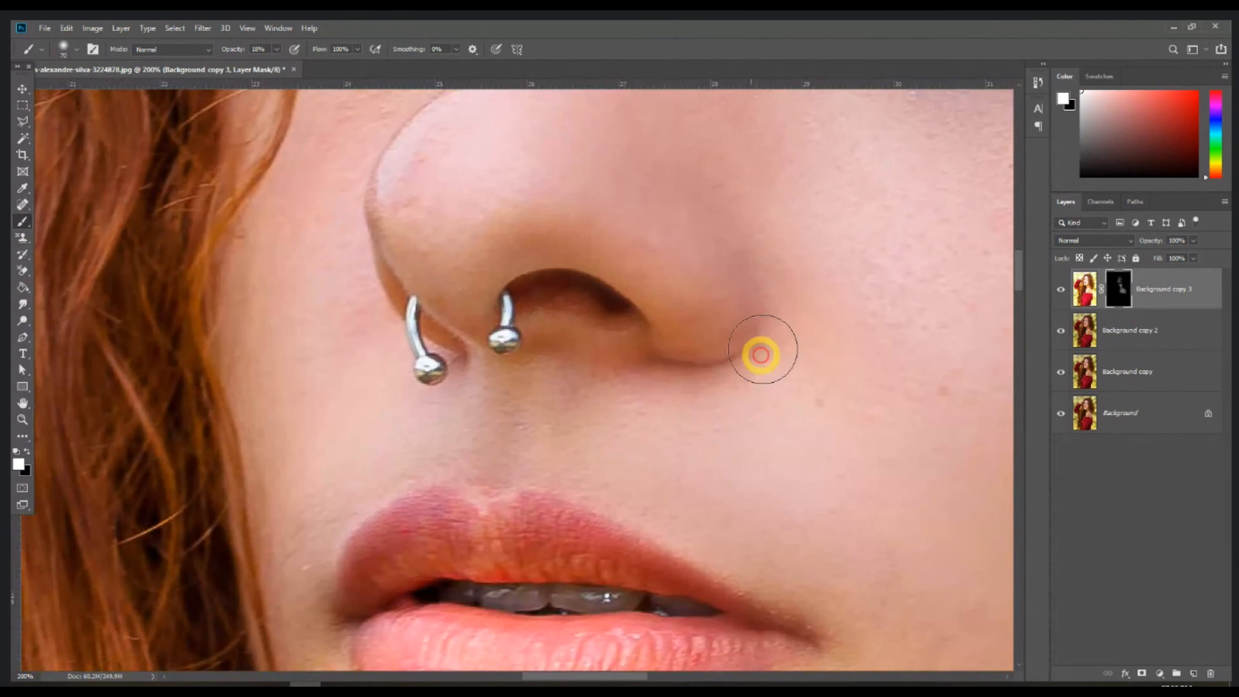
Refine the small highlights around the nose, upper lip and adjoining cheek on the mask
key(ctrl+minus)
drag(738, 259, 663, 442)
key(ctrl+plus)
mouse_move(708, 291)
mouse_down()
mouse_move(684, 318)
mouse_move(688, 372)
mouse_move(847, 401)
mouse_move(793, 432)
mouse_move(484, 432)
mouse_up()
drag(387, 484, 1010, 440)
mouse_move(673, 284)
mouse_down()
mouse_move(434, 281)
mouse_move(467, 336)
mouse_move(466, 380)
mouse_move(469, 355)
mouse_move(419, 397)
mouse_move(401, 358)
mouse_move(397, 426)
mouse_move(433, 468)
mouse_move(538, 342)
mouse_move(554, 447)
mouse_move(485, 318)
mouse_move(506, 300)
mouse_move(624, 291)
mouse_move(517, 450)
mouse_up()
Hide and reshow the highlight layer and compare the face at overview and closer zoom levels
scroll(516, 450, down, 5)
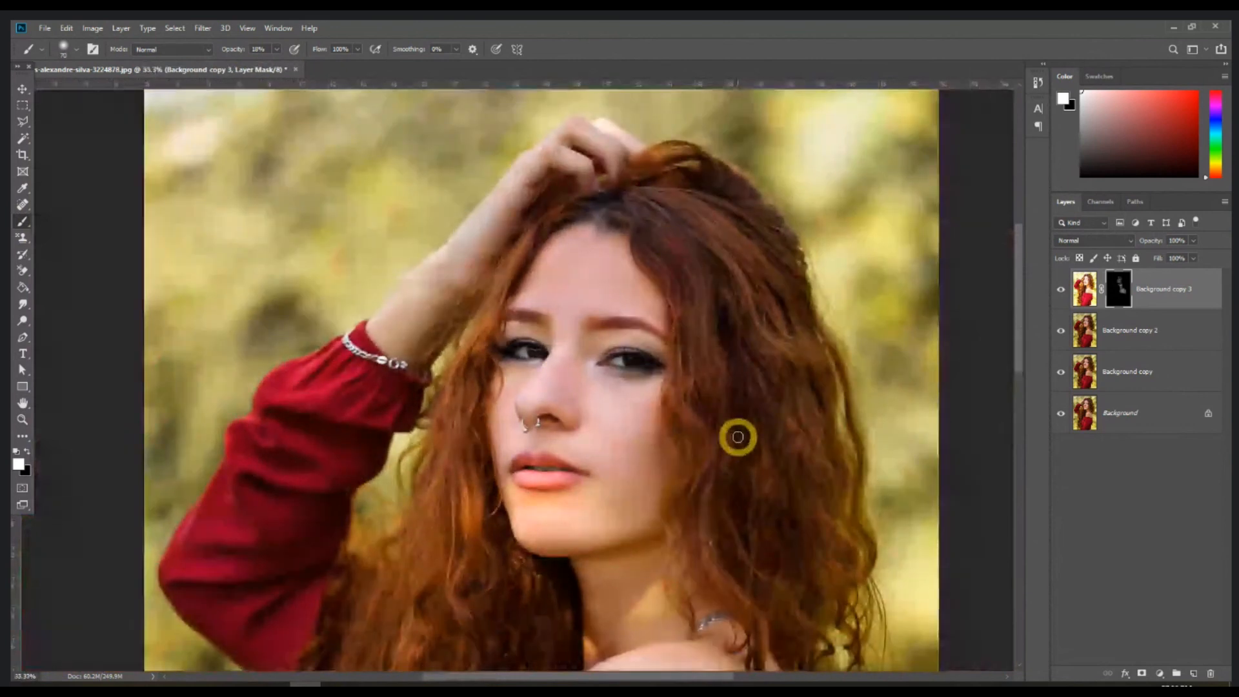
scroll(742, 430, up, 2)
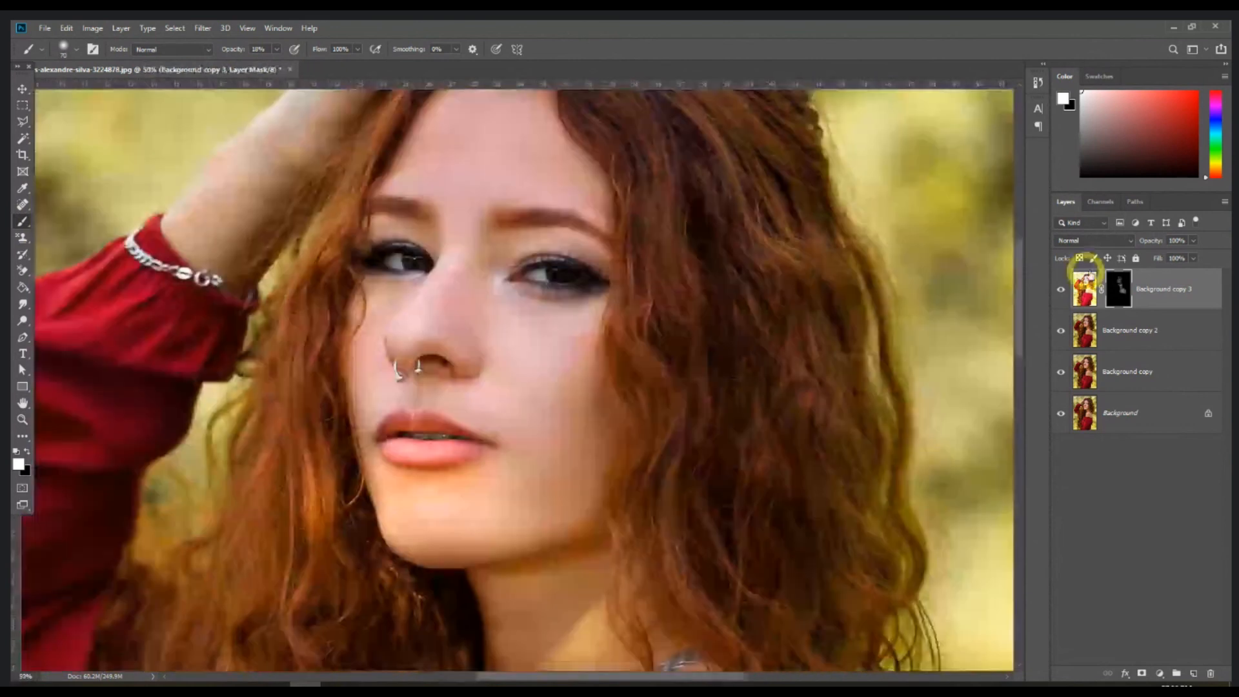
click(1060, 290)
click(1060, 292)
click(1058, 294)
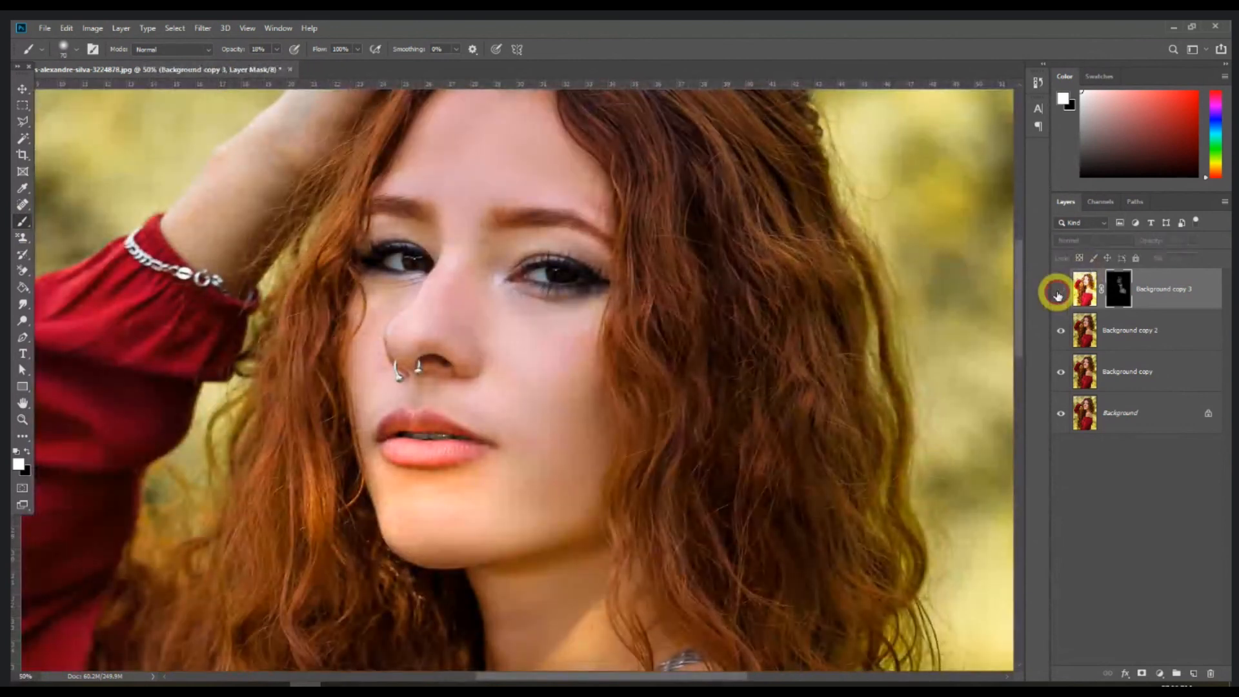
click(1059, 291)
key(ctrl+minus)
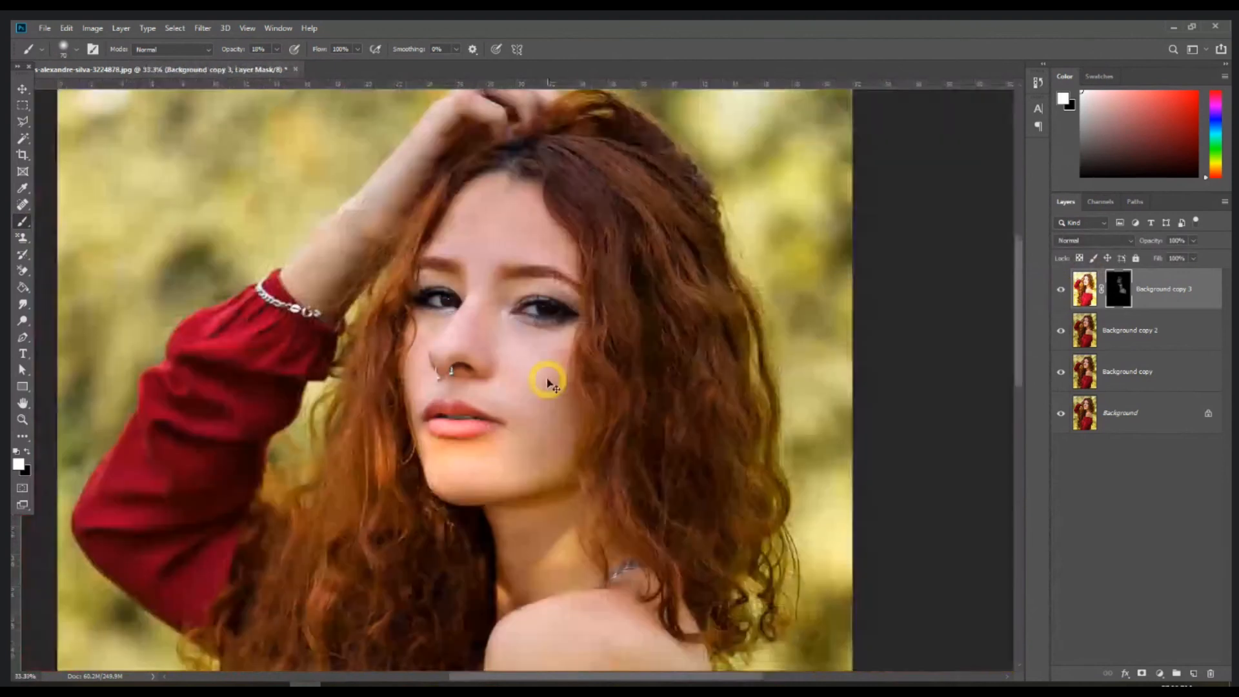
key(ctrl+minus)
key(ctrl+plus)
key(ctrl+plus)
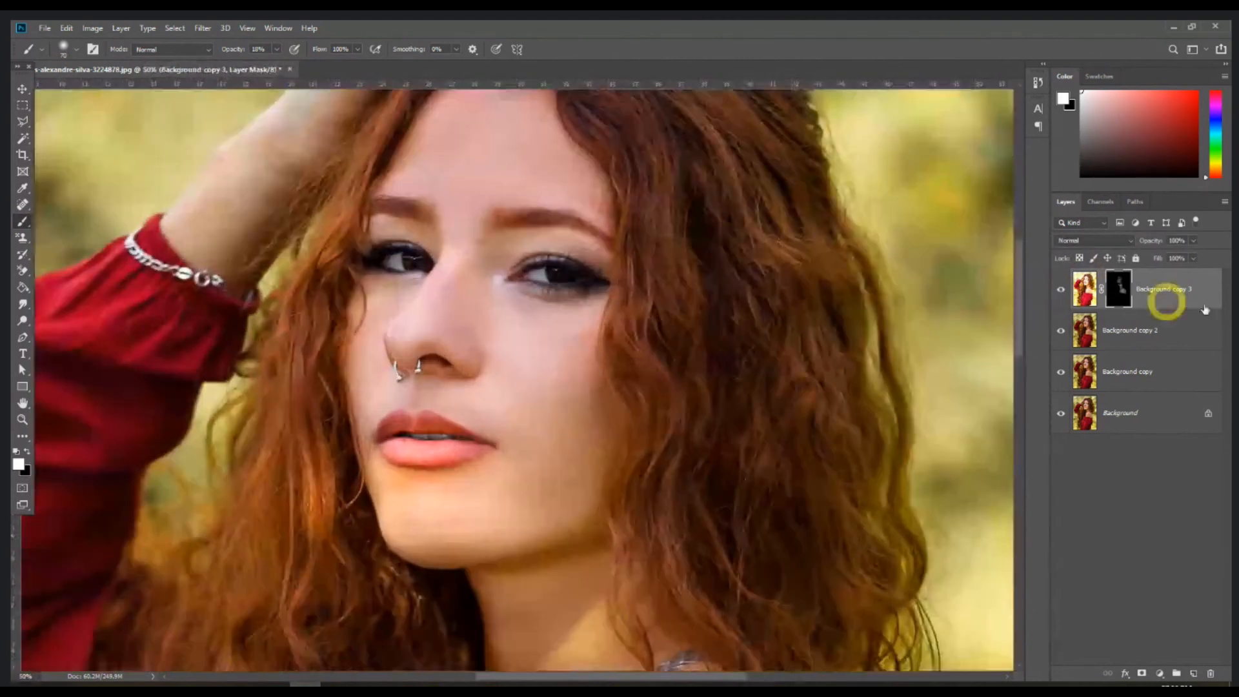
Lower the opacity of the masked highlight layer to about 78%
click(1193, 241)
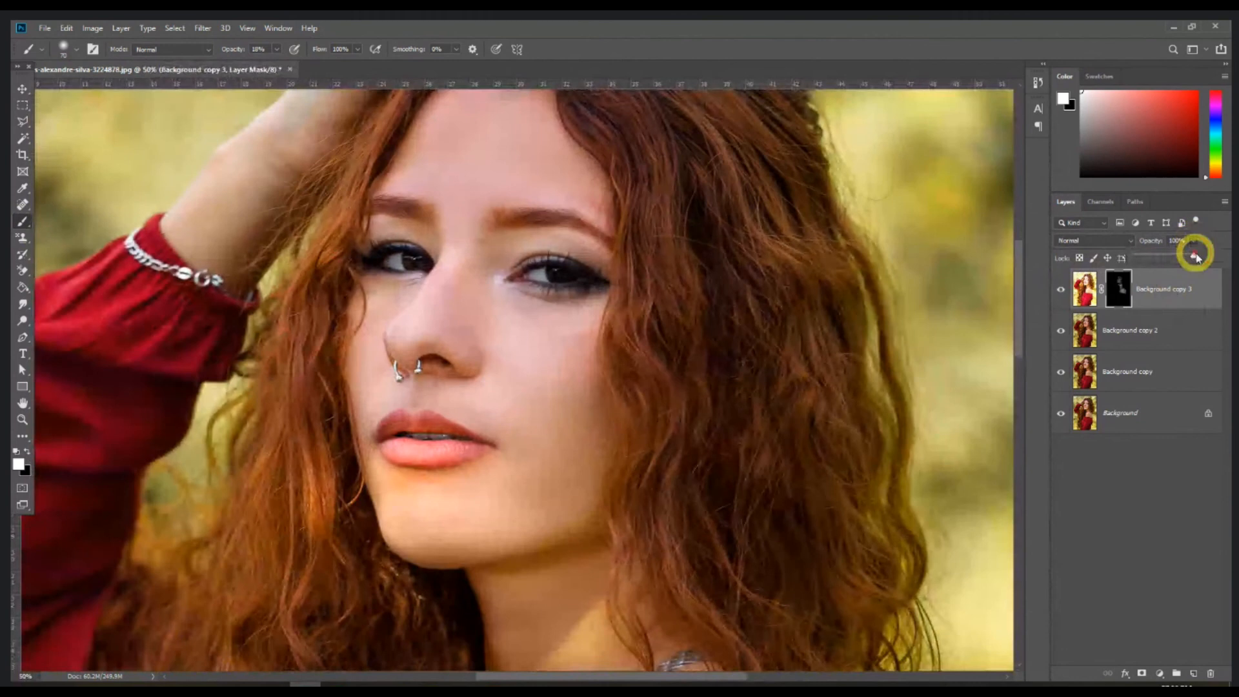
drag(1193, 256, 1181, 259)
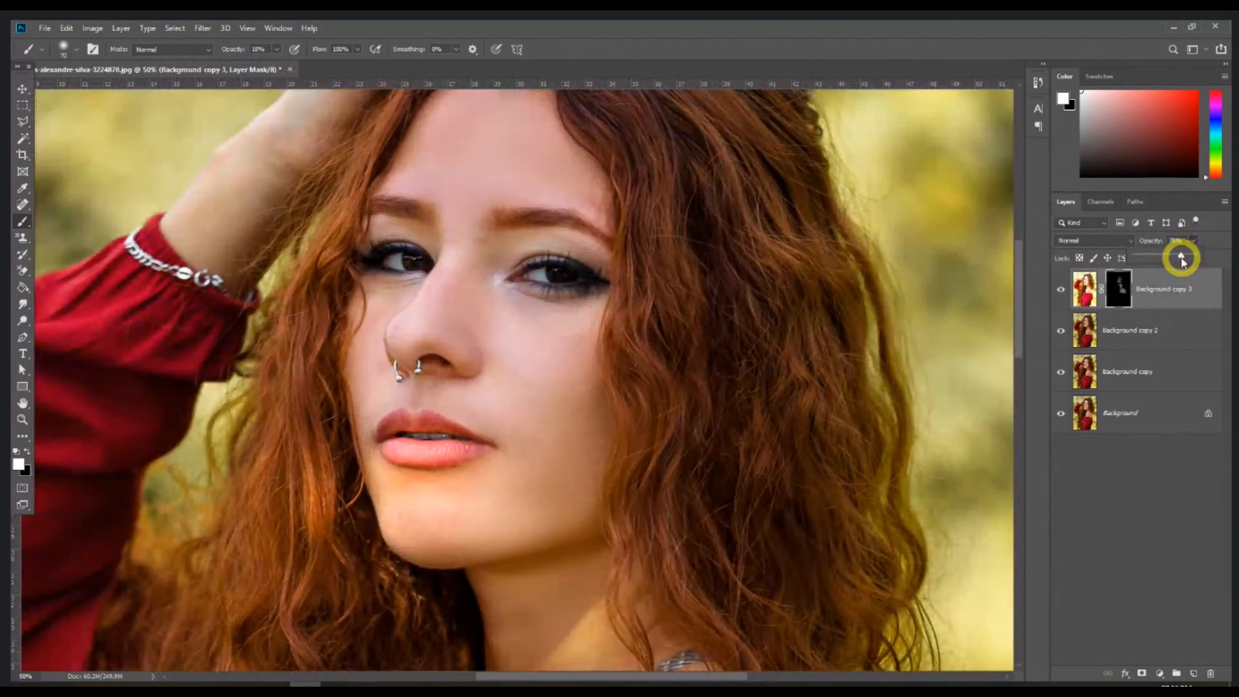
click(1182, 288)
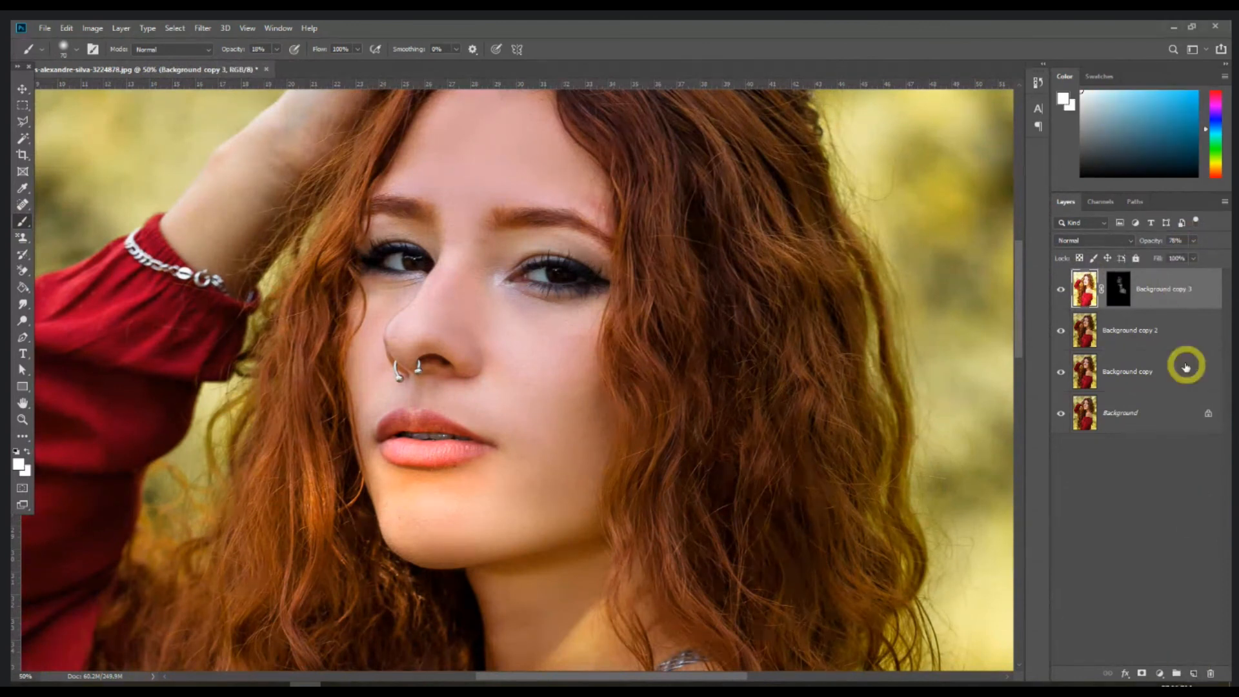
Merge the masked highlight layer with a duplicate of Background copy 2, and hide the Background copy 2 and Background copy layers
ctrl+click(1175, 294)
key(ctrl+e)
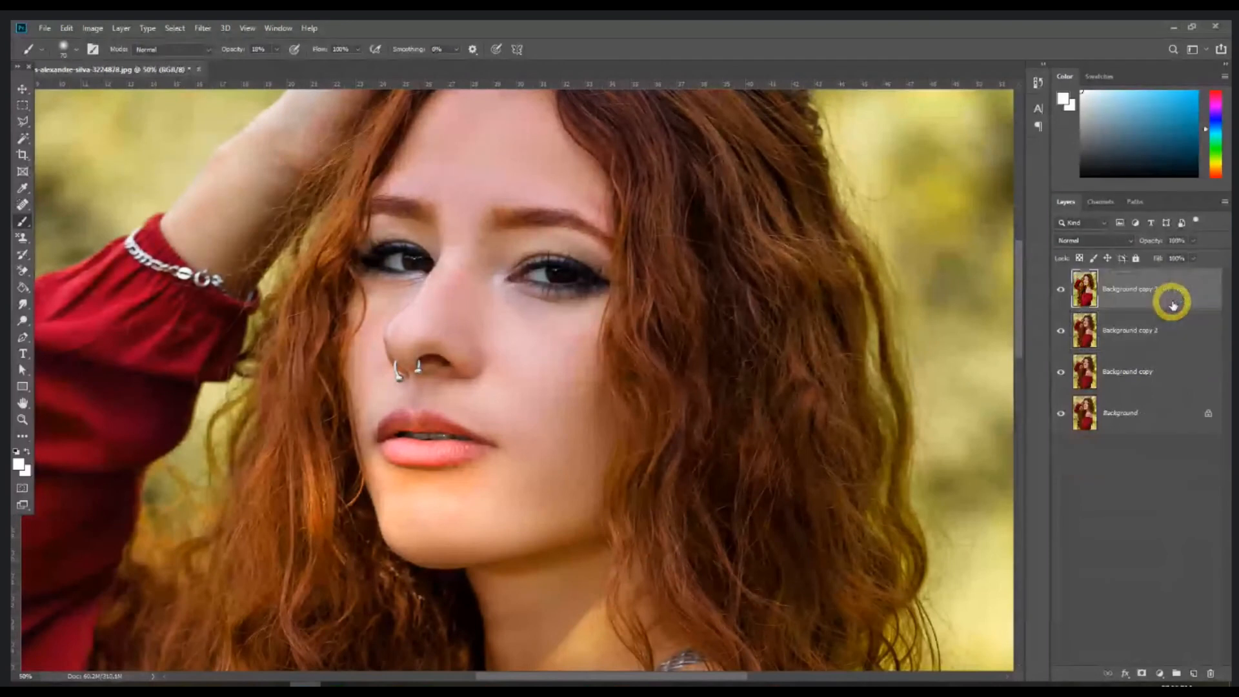
drag(1061, 330, 1062, 391)
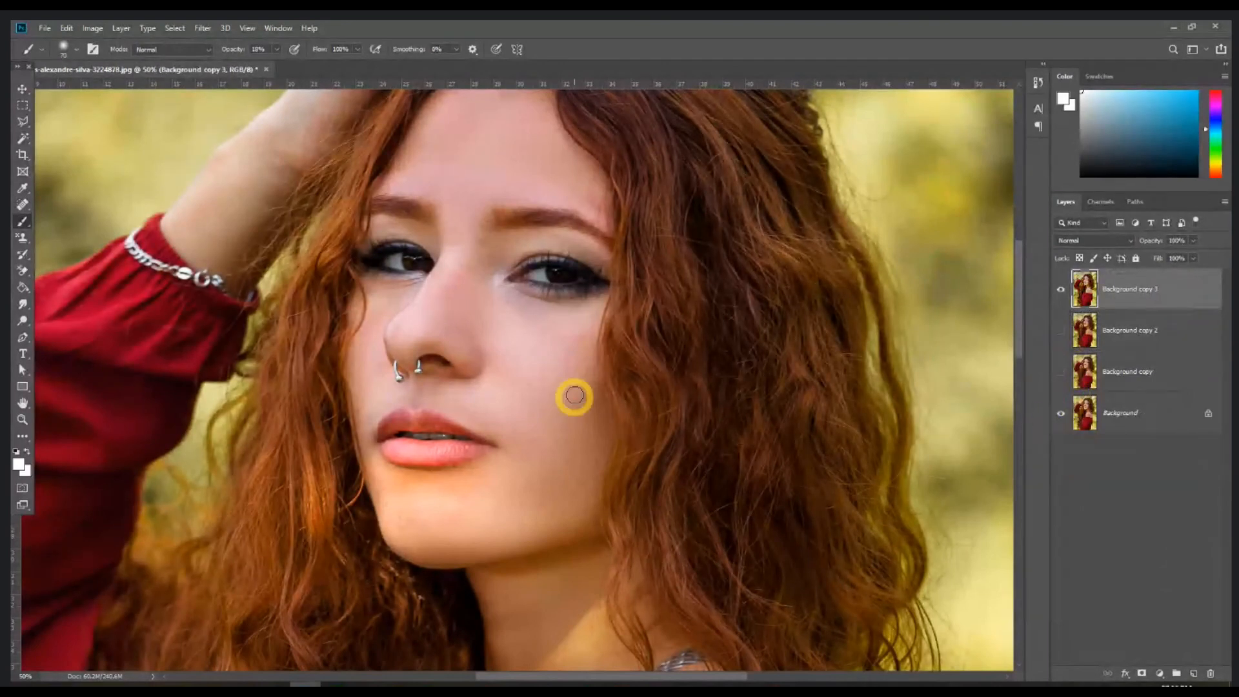
Activate the Lasso tool for selecting areas around the eyes
key(ctrl+1)
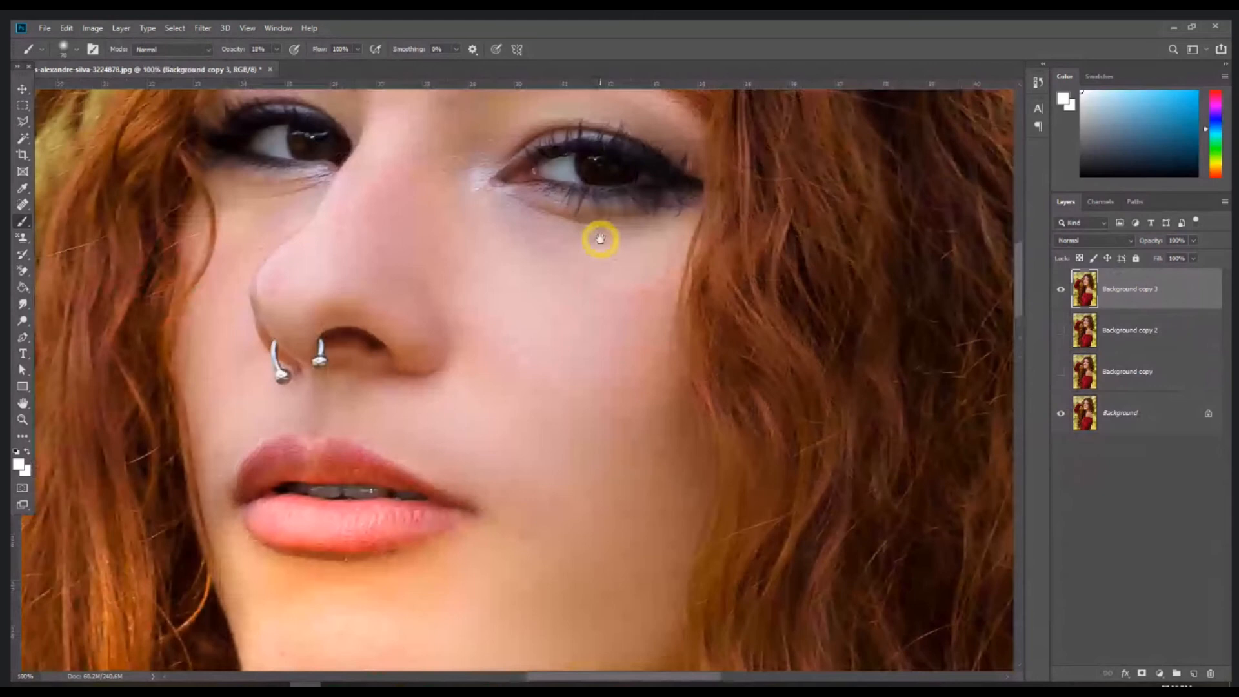
drag(600, 239, 583, 370)
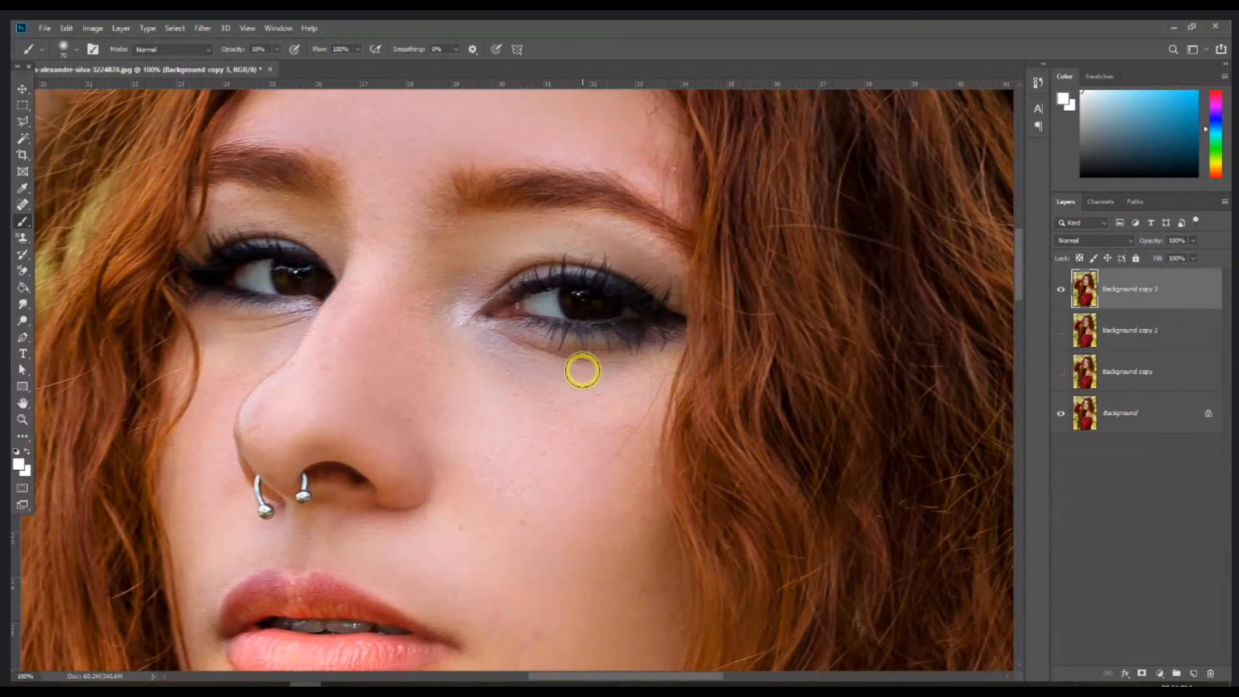
click(23, 124)
click(71, 134)
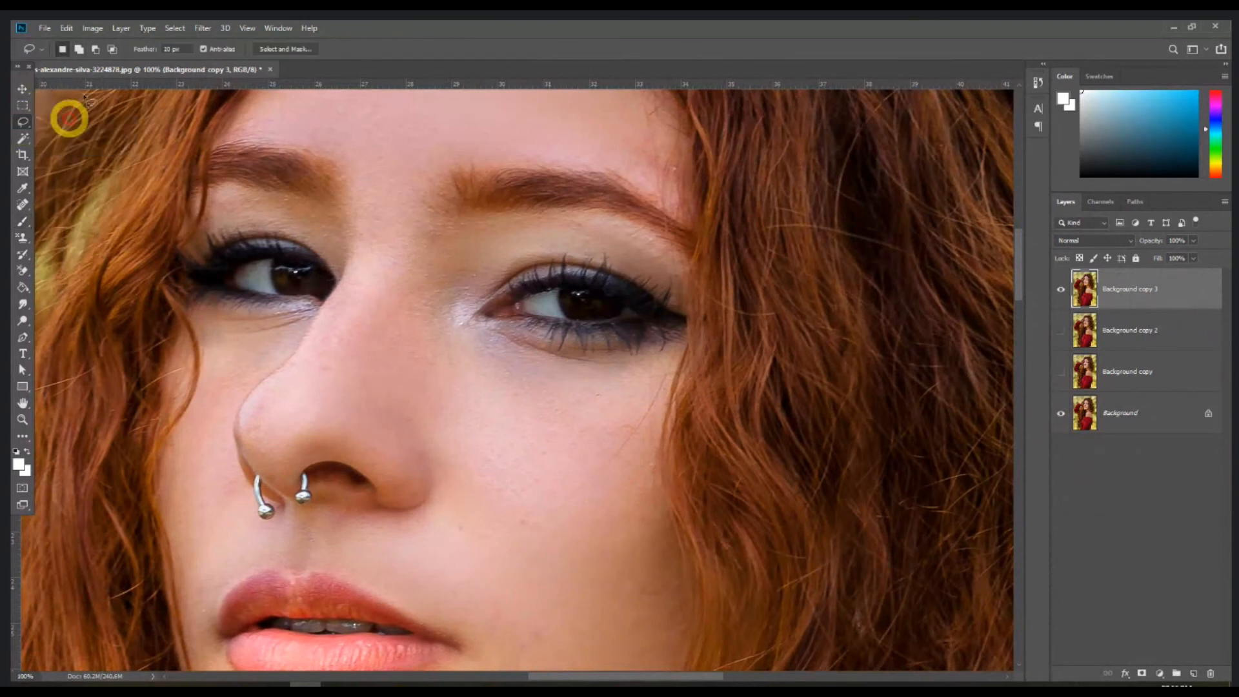
Try to select the white of the subject's left eye with the Lasso feather set to 1 px
double_click(166, 51)
key(BackSpace)
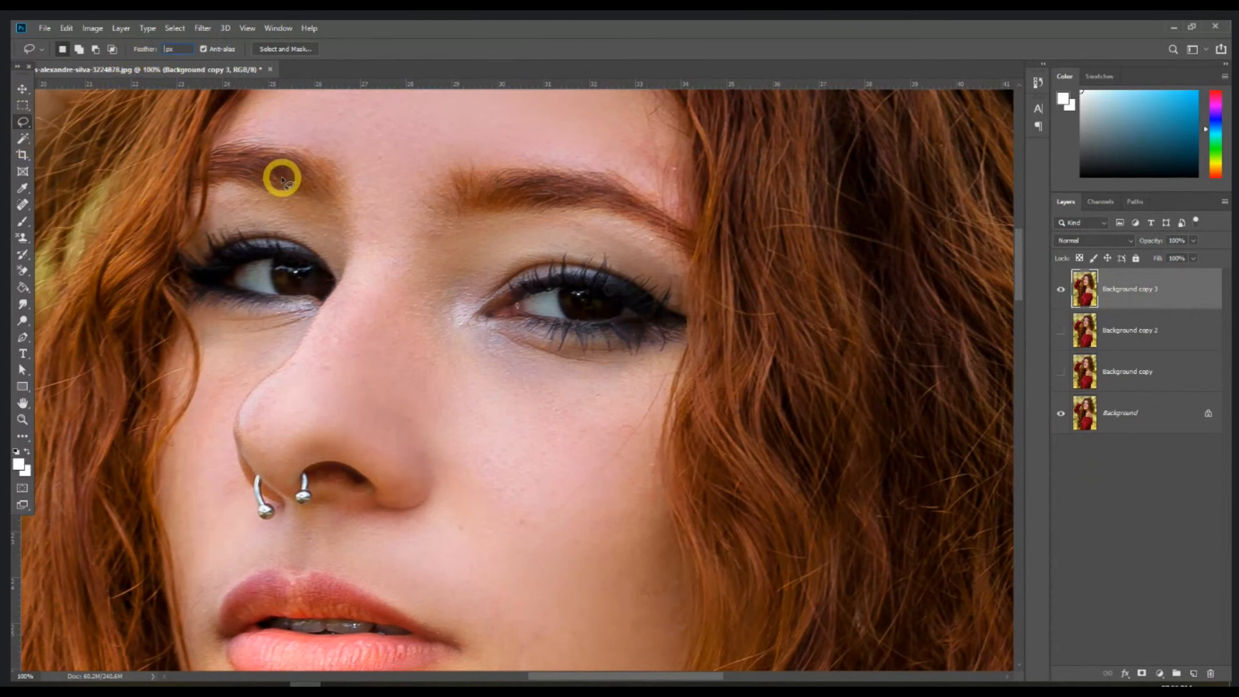
text(5)
key(ctrl+plus)
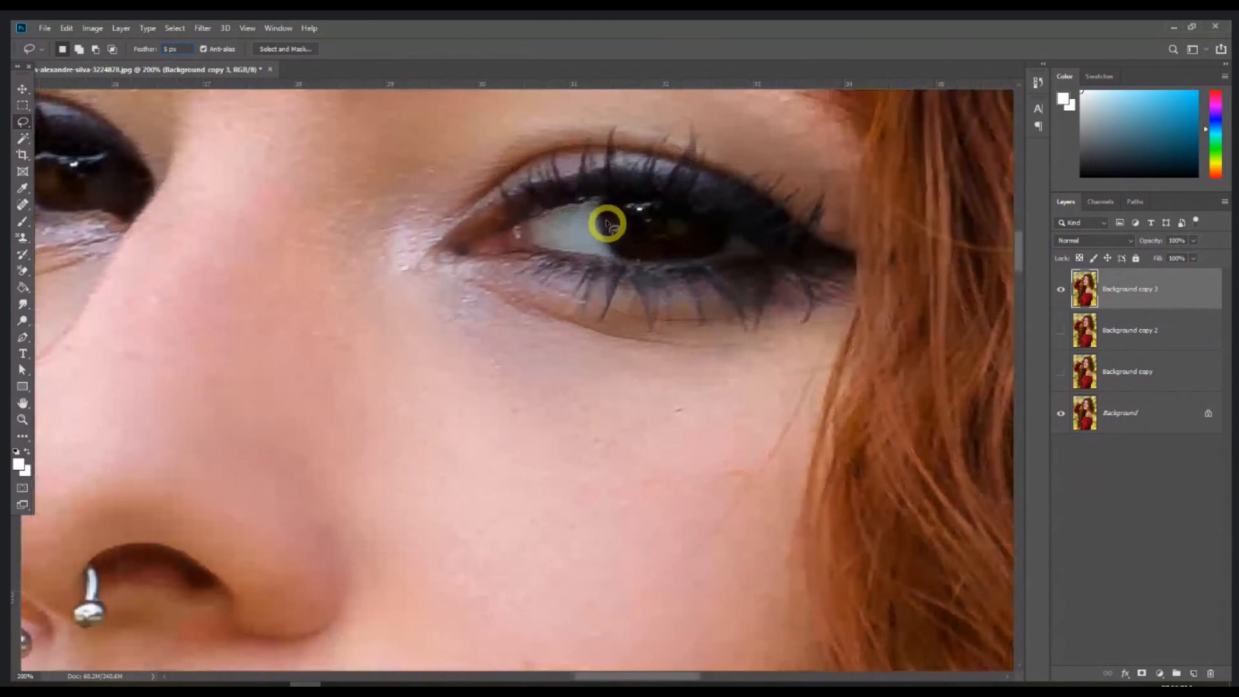
key(Return)
mouse_move(602, 223)
mouse_down()
mouse_move(618, 254)
mouse_move(562, 254)
mouse_move(515, 235)
mouse_move(520, 225)
mouse_up()
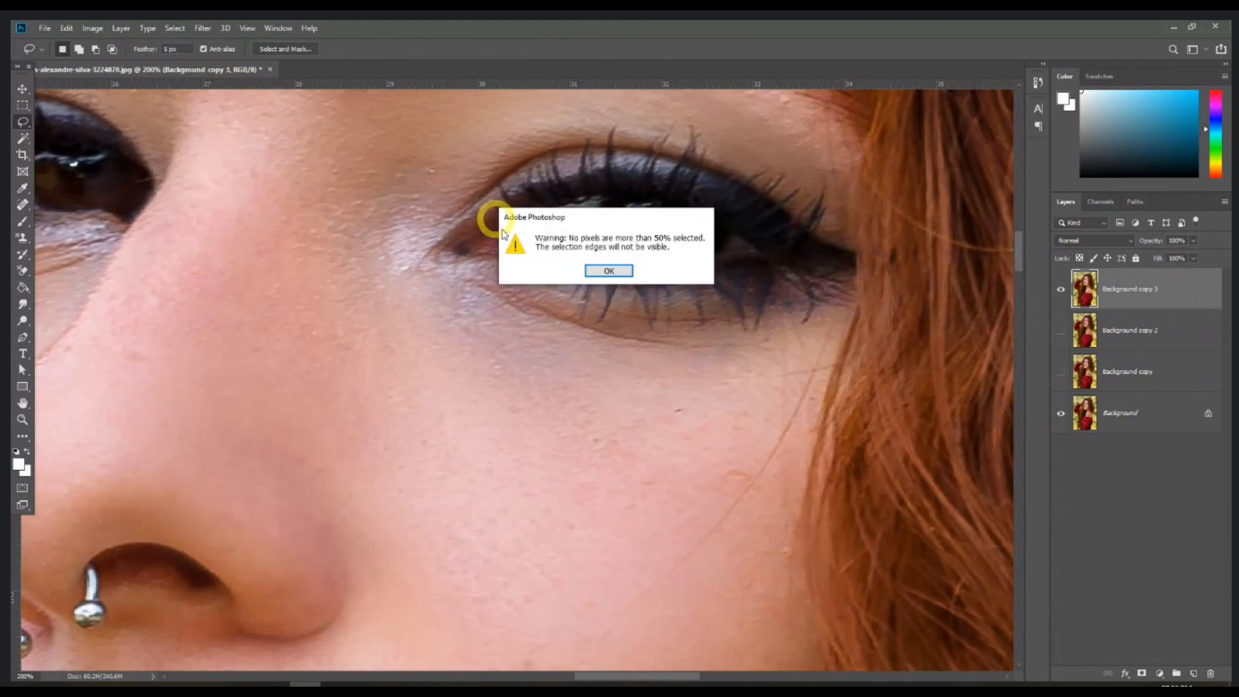
key(Return)
Set the Lasso feather to 2 px and outline the white of the subject's left eye
click(151, 54)
text(2)
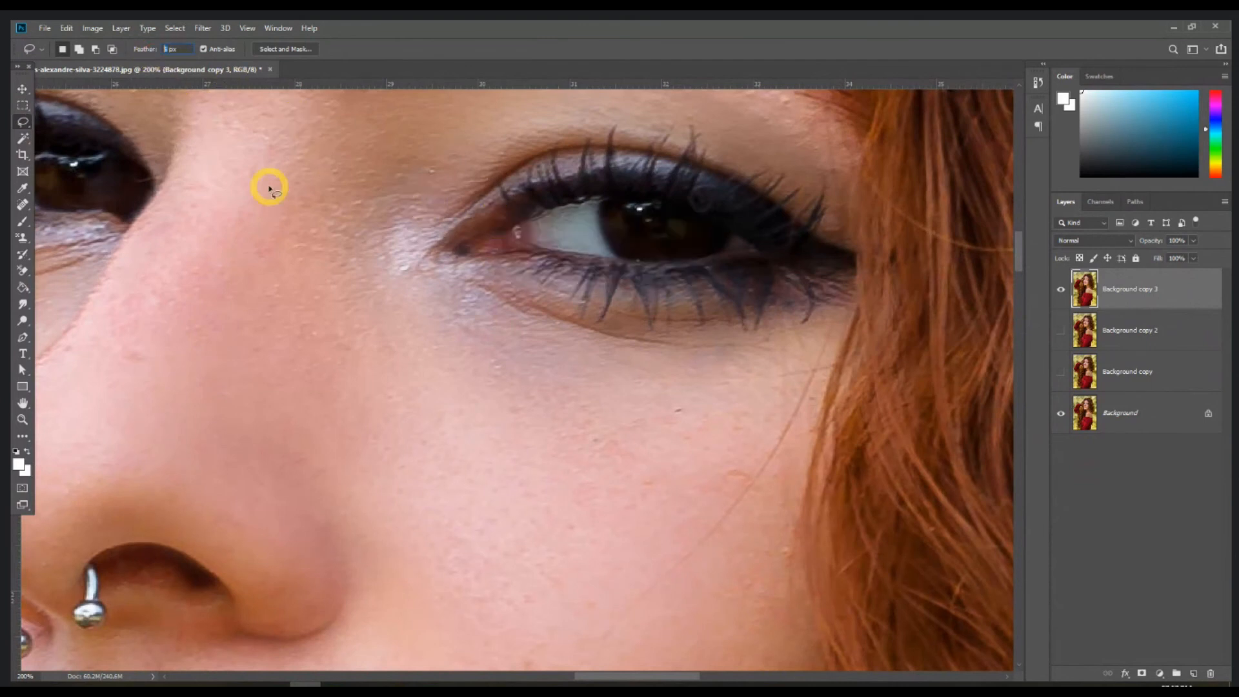
mouse_move(527, 219)
mouse_down()
mouse_move(605, 199)
mouse_move(597, 229)
mouse_move(610, 245)
mouse_move(600, 258)
mouse_move(528, 227)
mouse_up()
Add the white of the subject's right eye to the existing selection
drag(261, 350, 542, 419)
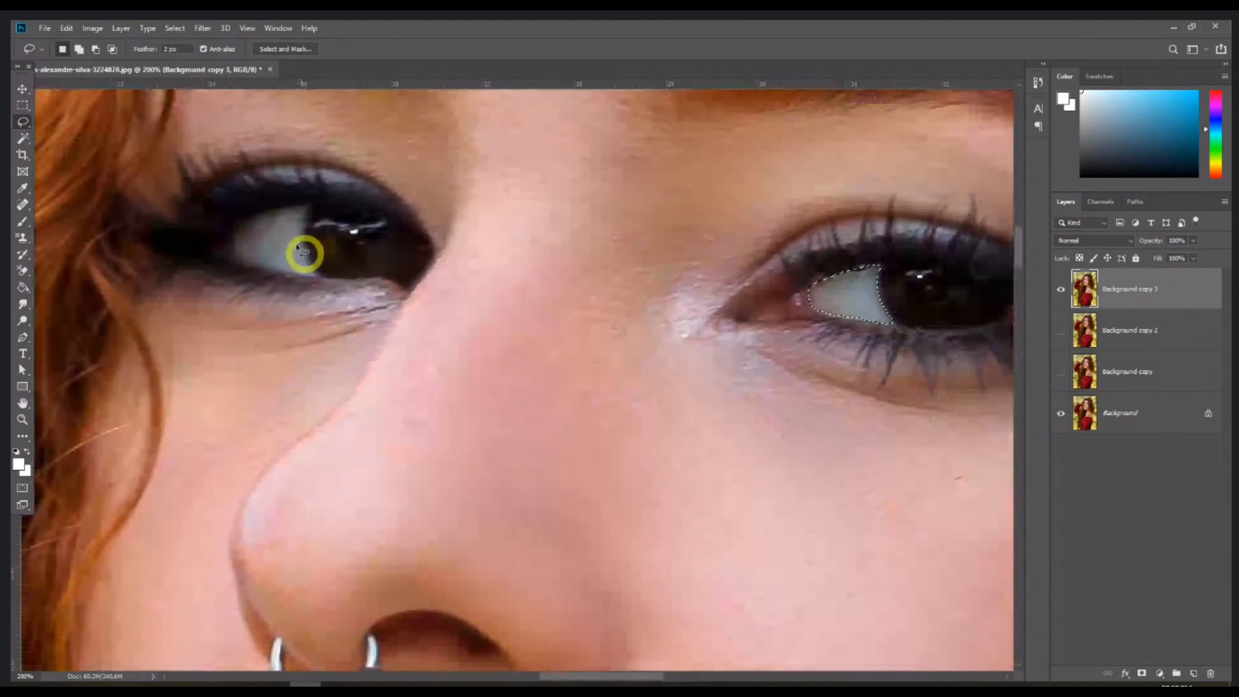
click(80, 50)
mouse_move(306, 208)
mouse_down()
mouse_move(312, 271)
mouse_move(240, 260)
mouse_move(251, 216)
mouse_move(290, 199)
mouse_move(306, 208)
mouse_up()
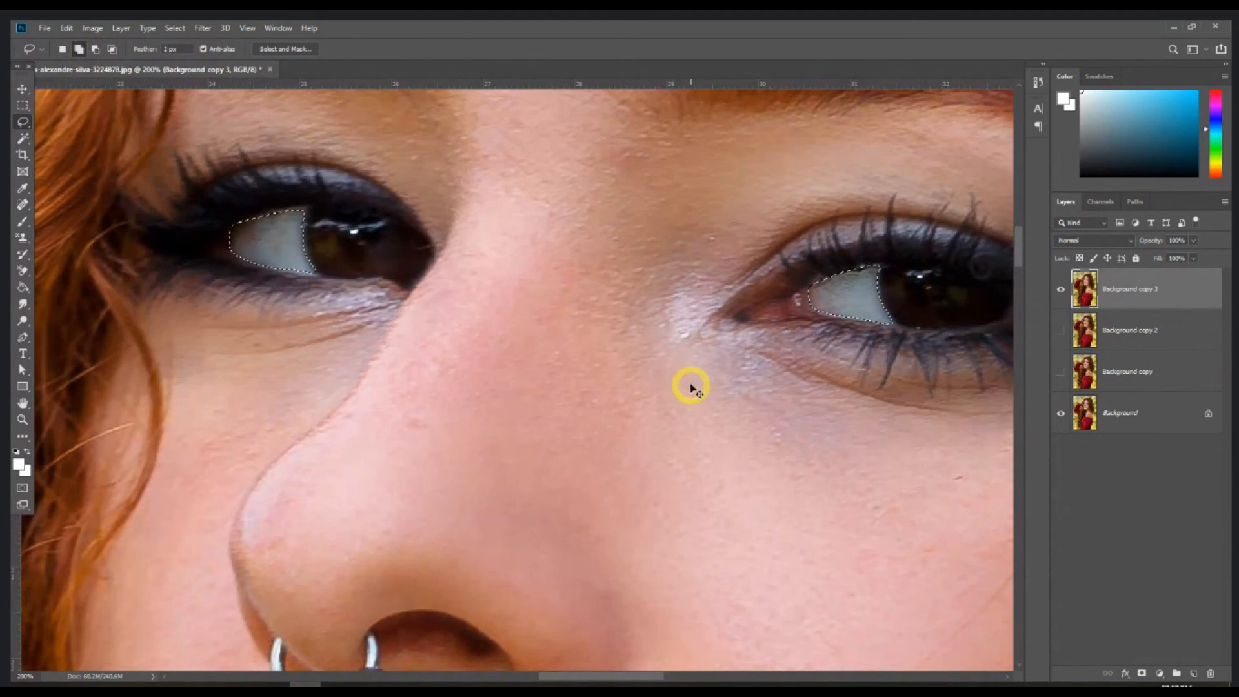
scroll(695, 390, down, 3)
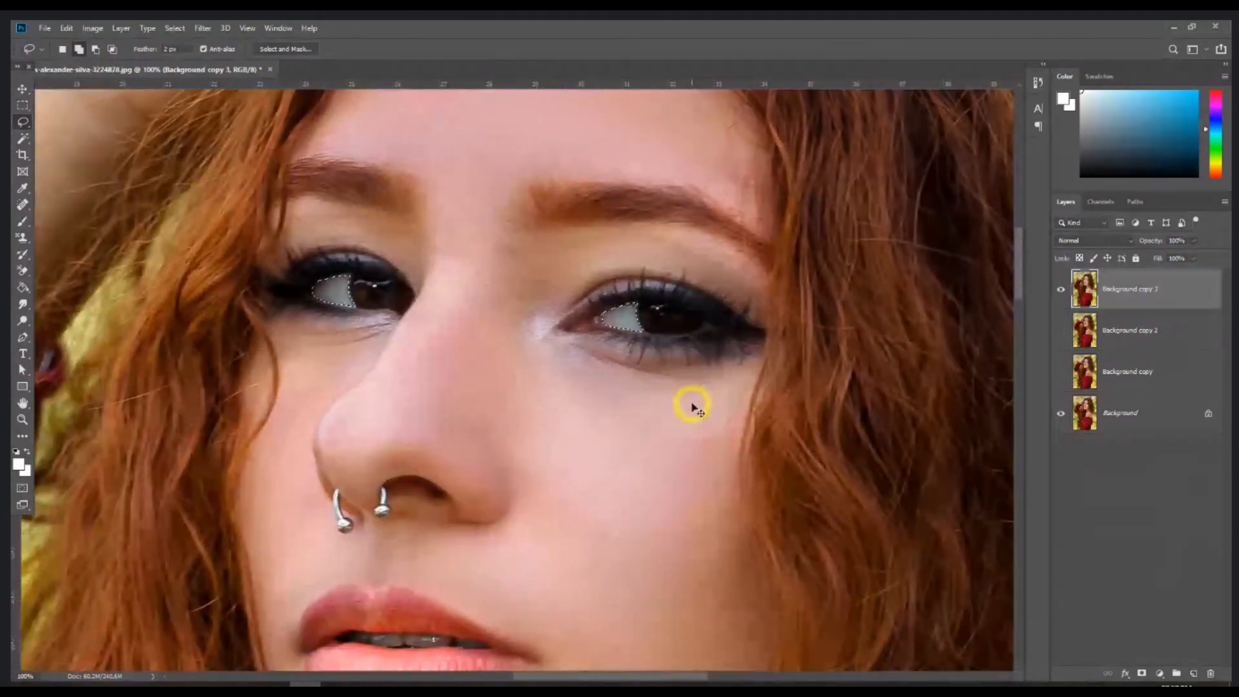
Brighten the selected eye whites with Curves, raising input 154 to output 163, and clear the selection
key(ctrl+m)
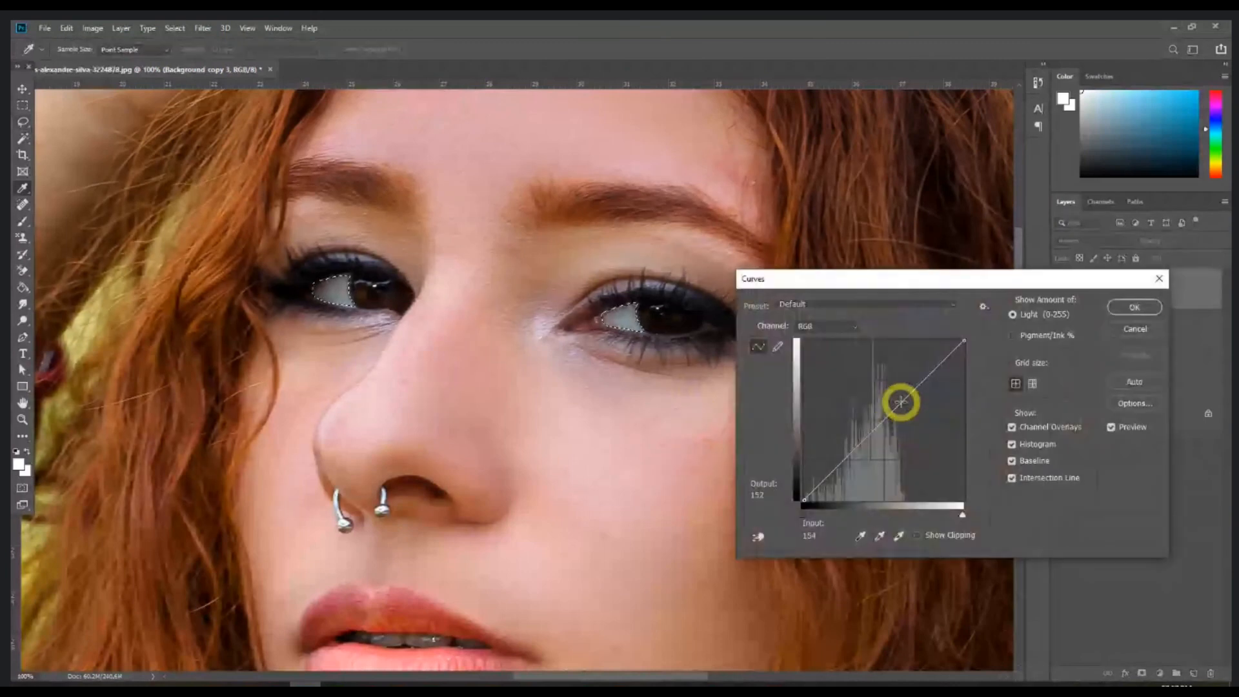
drag(899, 403, 901, 396)
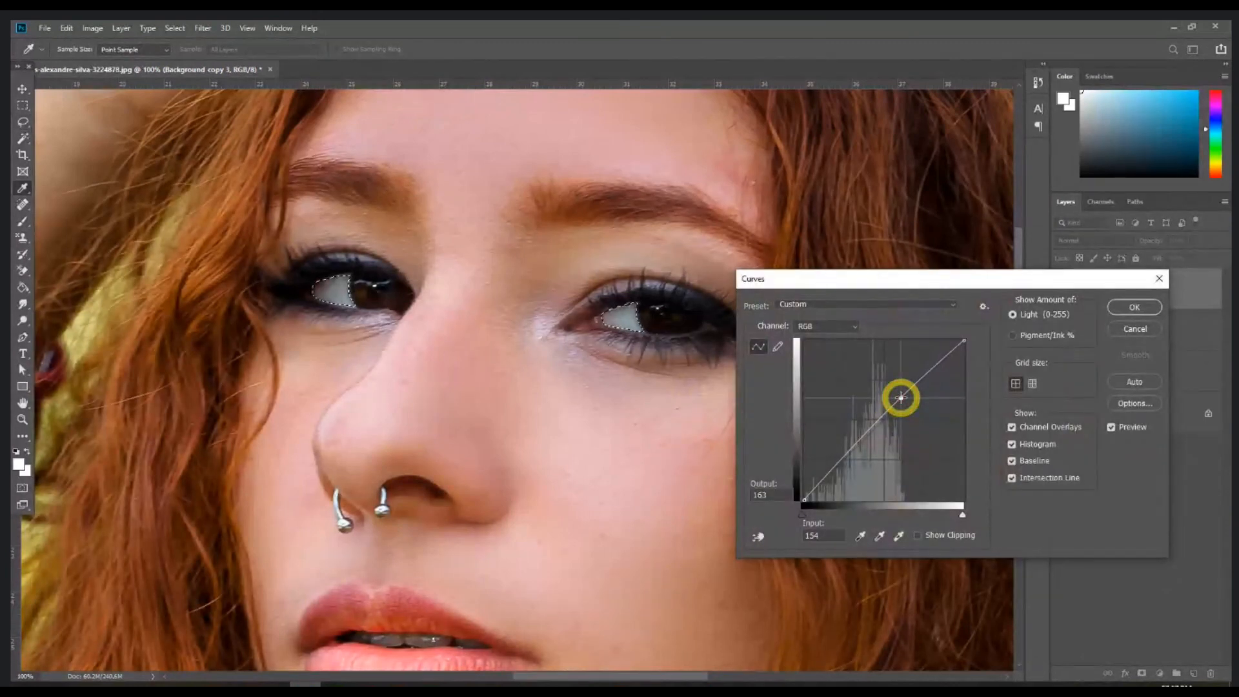
click(1135, 307)
key(l)
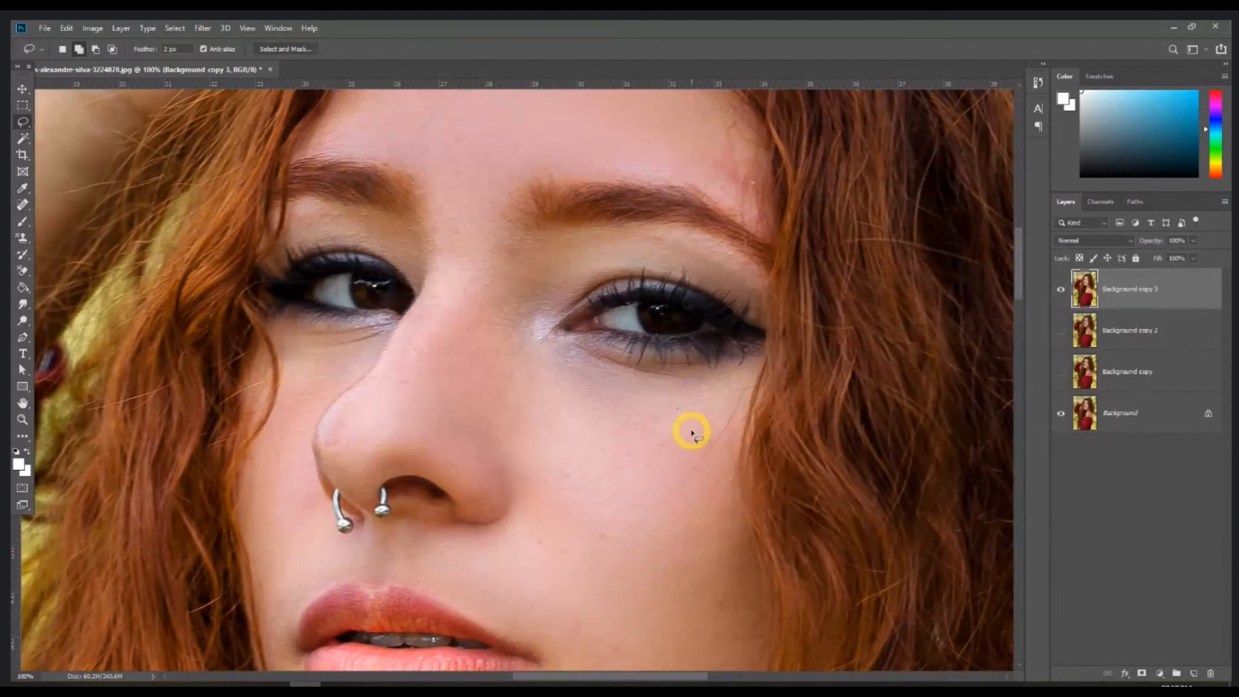
Outline the iris of the subject's left eye with the Lasso tool
key(ctrl+plus)
drag(777, 246, 704, 267)
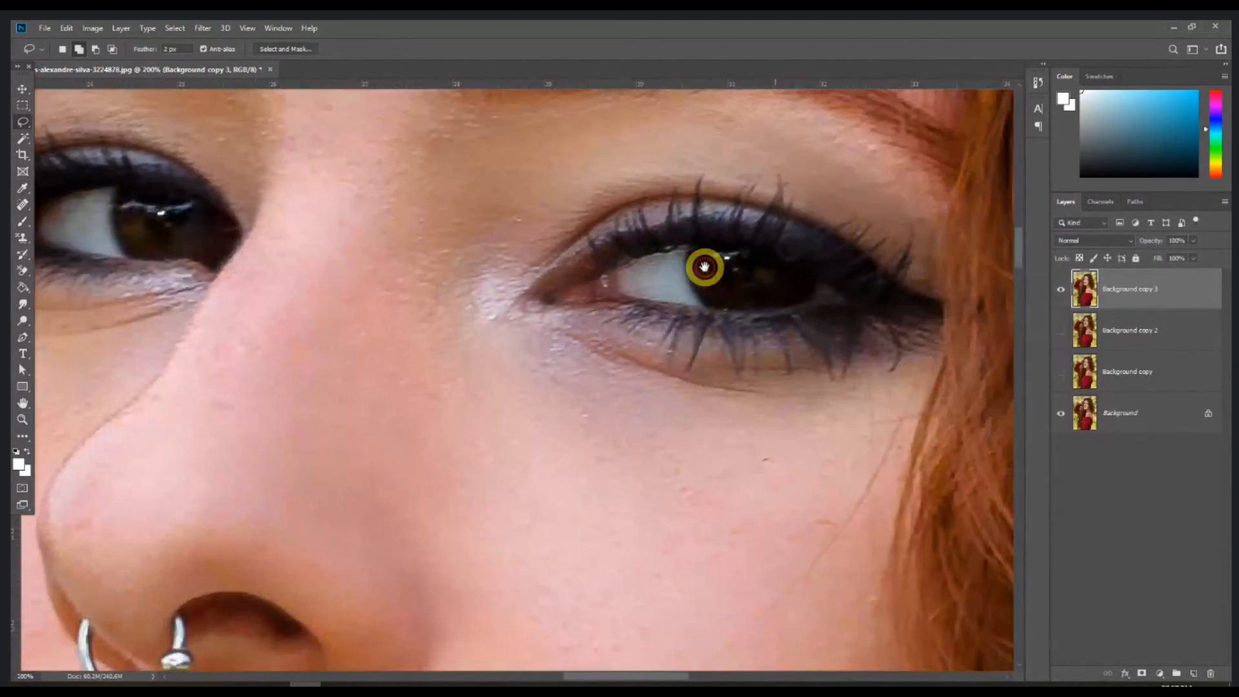
mouse_move(687, 263)
mouse_down()
mouse_move(708, 307)
mouse_move(741, 313)
mouse_move(804, 300)
mouse_move(811, 284)
mouse_move(719, 246)
mouse_move(691, 248)
mouse_up()
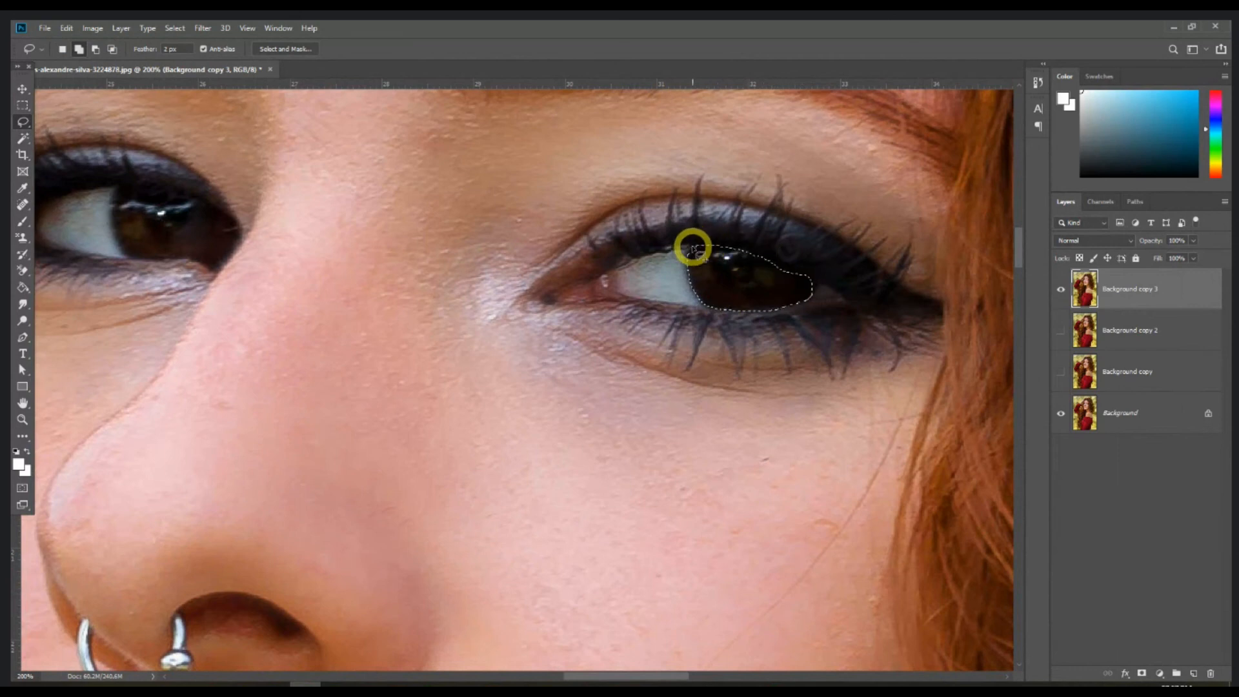
Copy the selected left iris onto a new layer and toggle that layer's visibility to check it
click(68, 29)
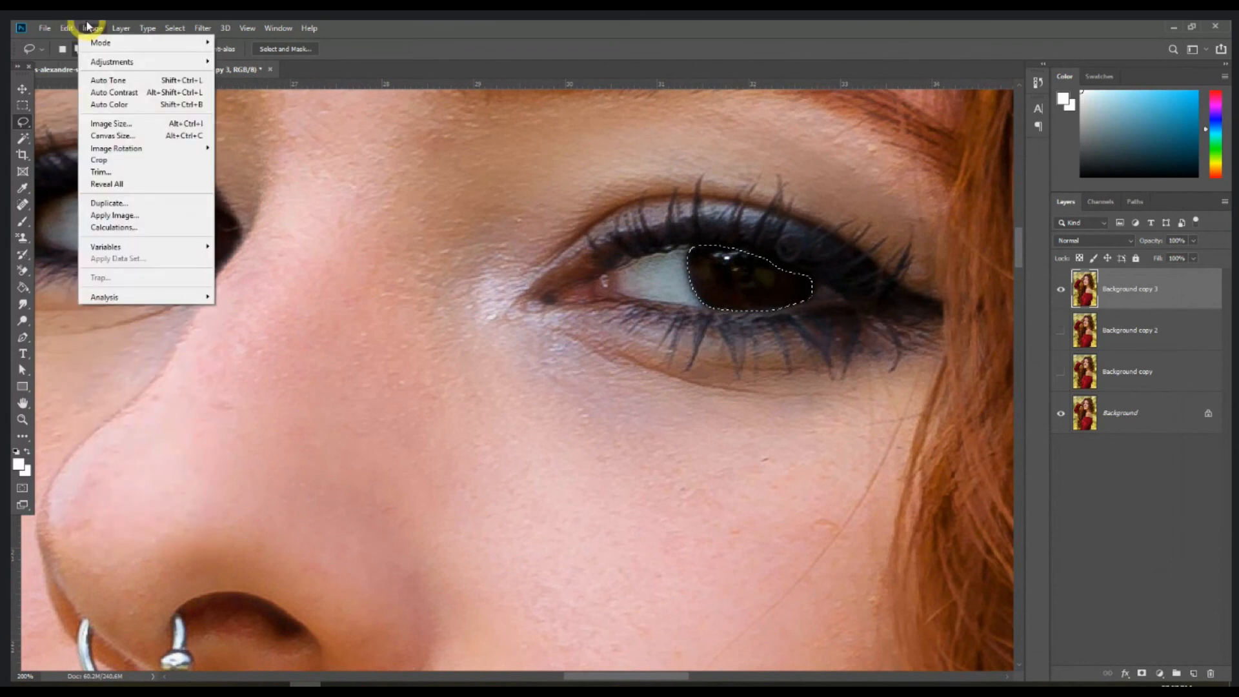
mouse_move(68, 29)
click(80, 118)
click(68, 28)
click(83, 138)
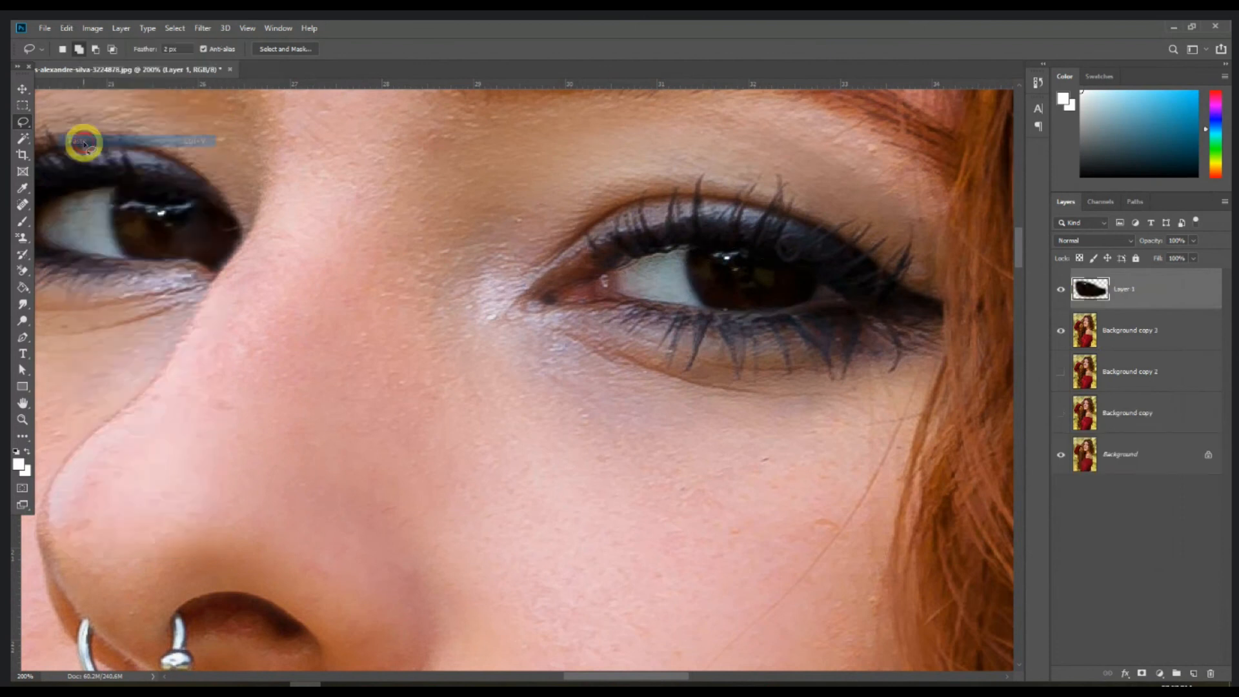
click(1060, 290)
click(1061, 290)
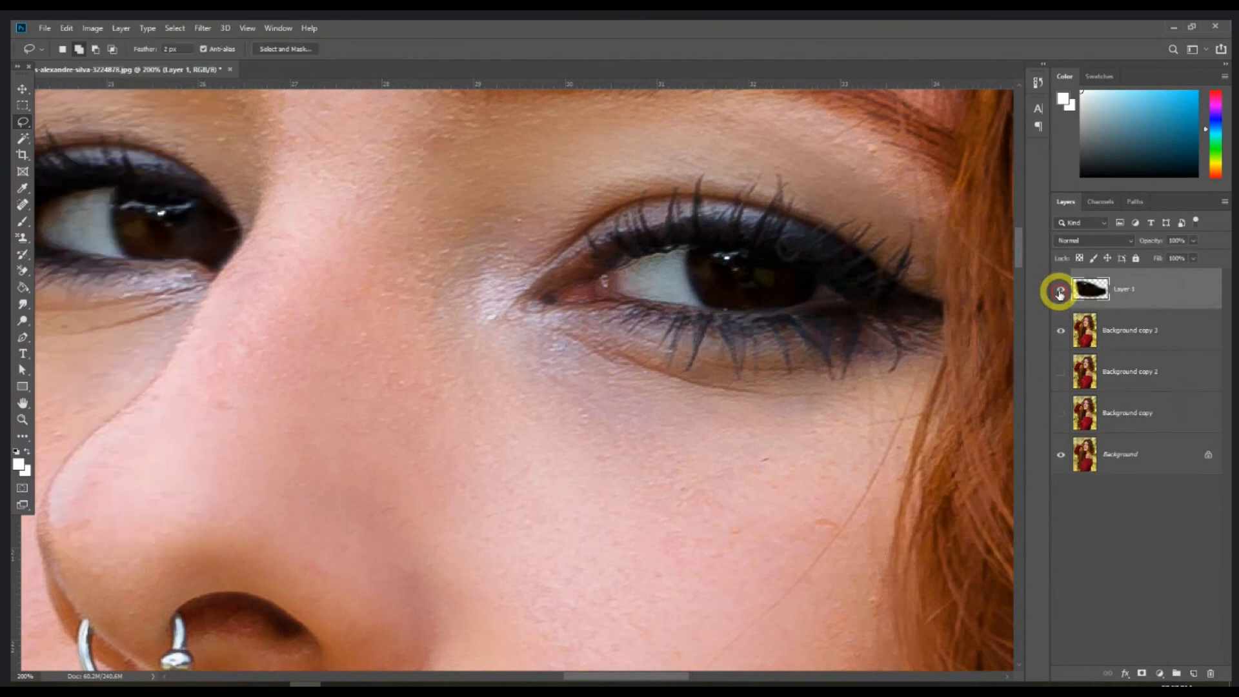
Outline the iris of the subject's right eye with the Lasso on the Background copy 3 layer
click(1132, 333)
drag(286, 339, 592, 398)
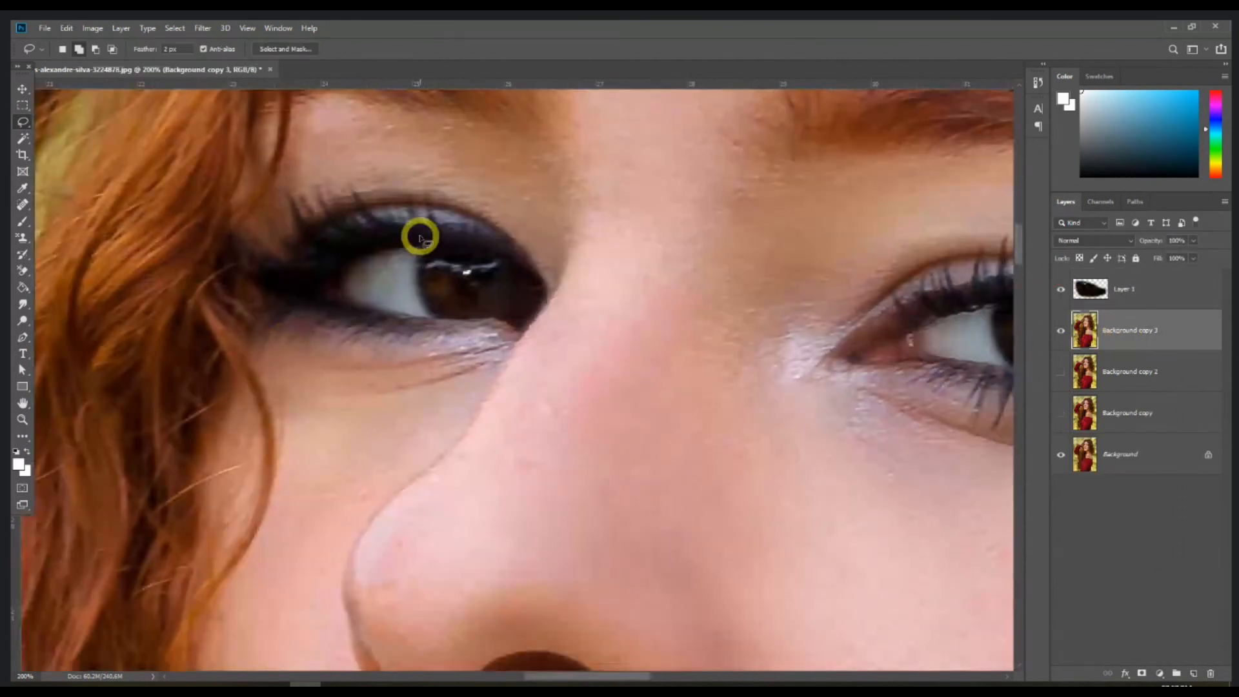
mouse_move(424, 250)
mouse_down()
mouse_move(429, 314)
mouse_move(526, 322)
mouse_move(539, 302)
mouse_move(518, 262)
mouse_move(470, 244)
mouse_move(422, 250)
mouse_up()
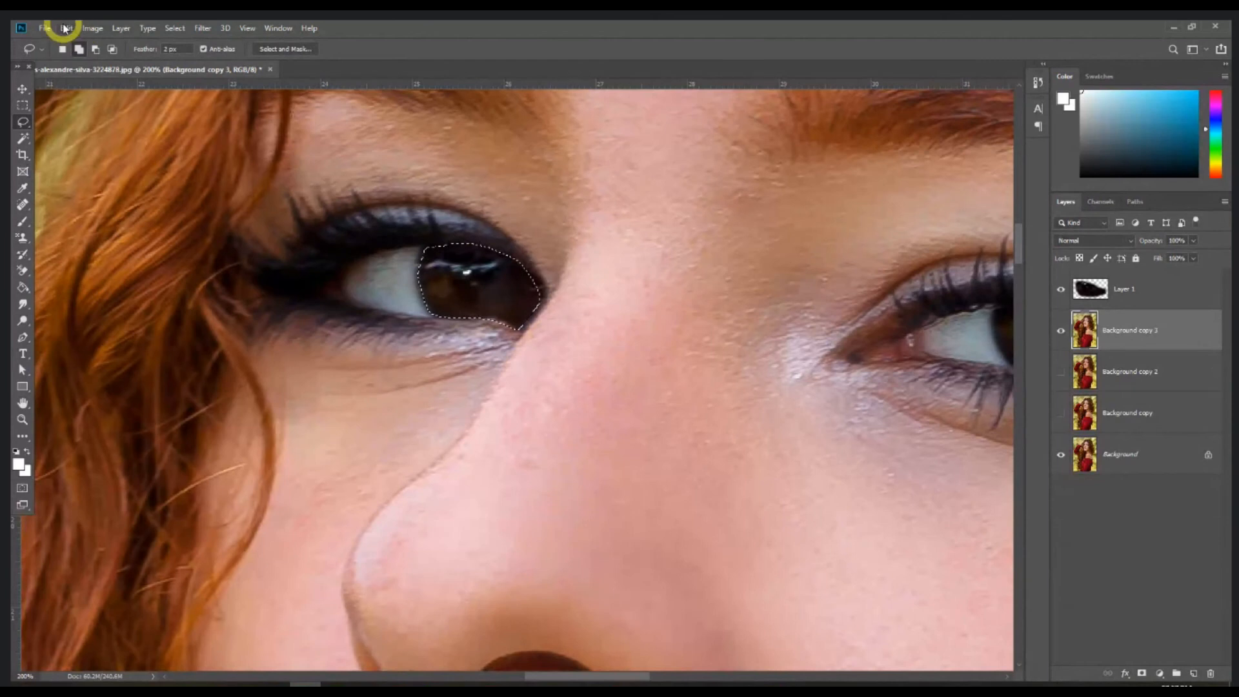
Copy the selected right iris and paste it onto its own layer
click(66, 28)
click(76, 117)
click(67, 28)
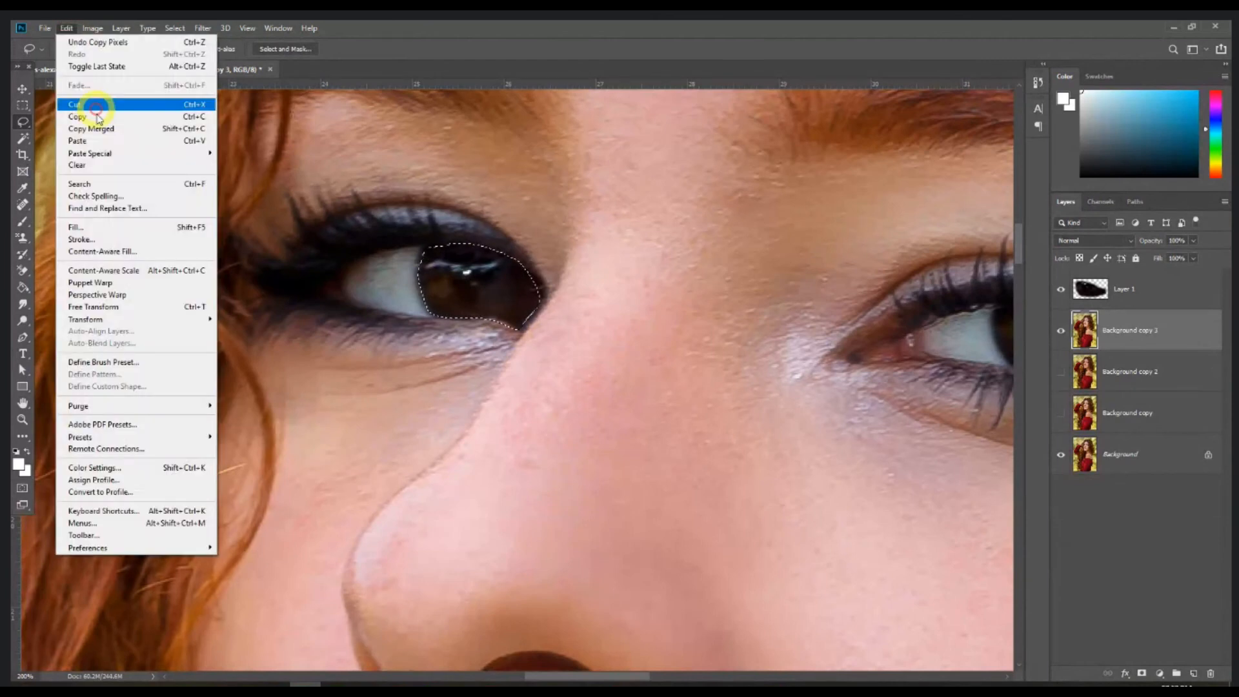
click(98, 141)
key(ctrl+minus)
key(ctrl+minus)
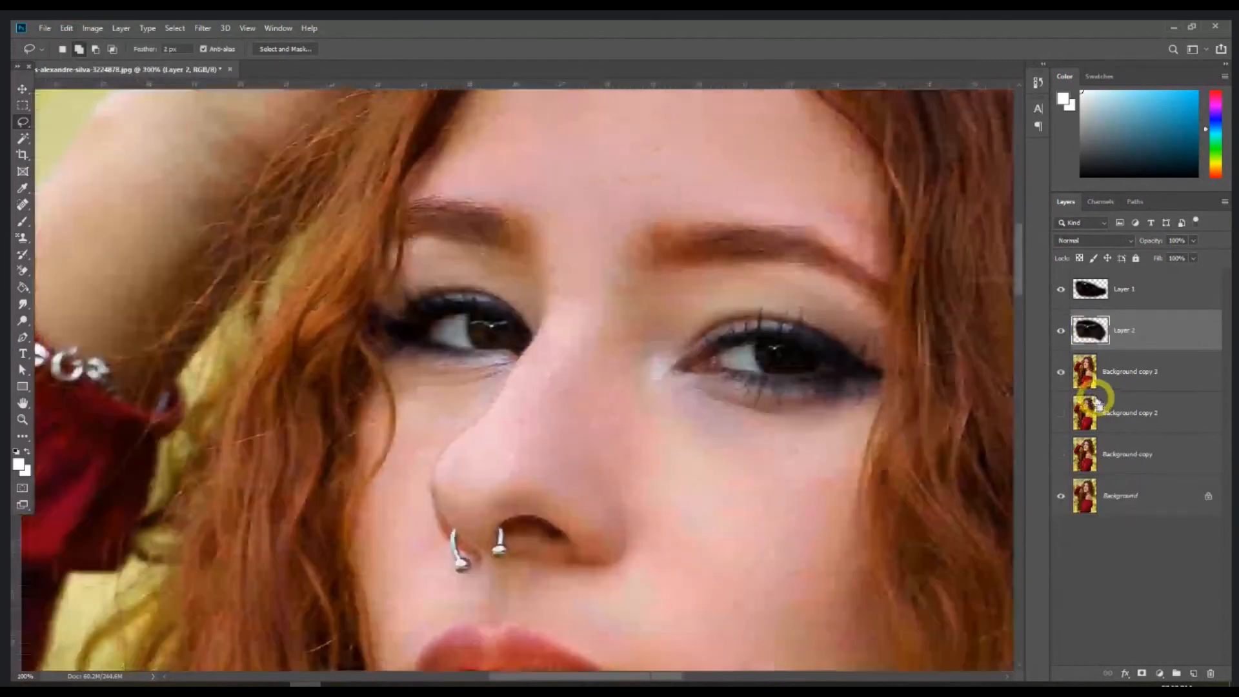
Hide the Background copy 3 and Background layers, leaving only the two iris layers visible
click(1060, 373)
click(1060, 330)
click(1061, 496)
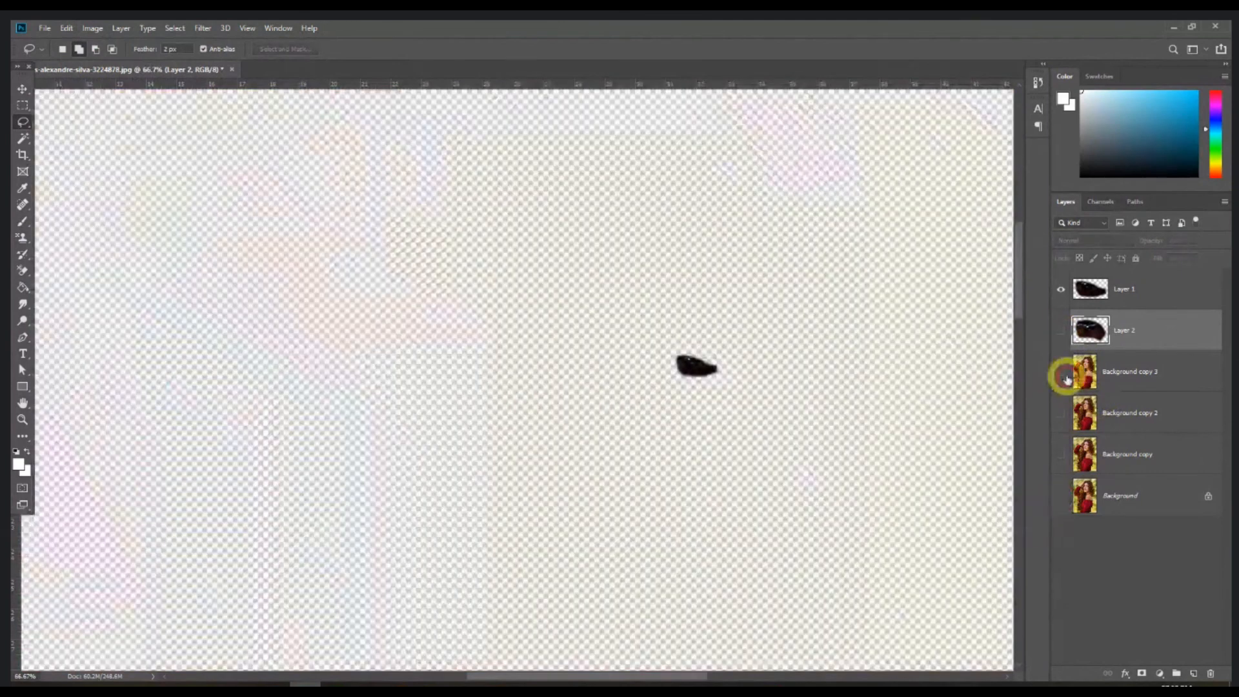
click(1060, 331)
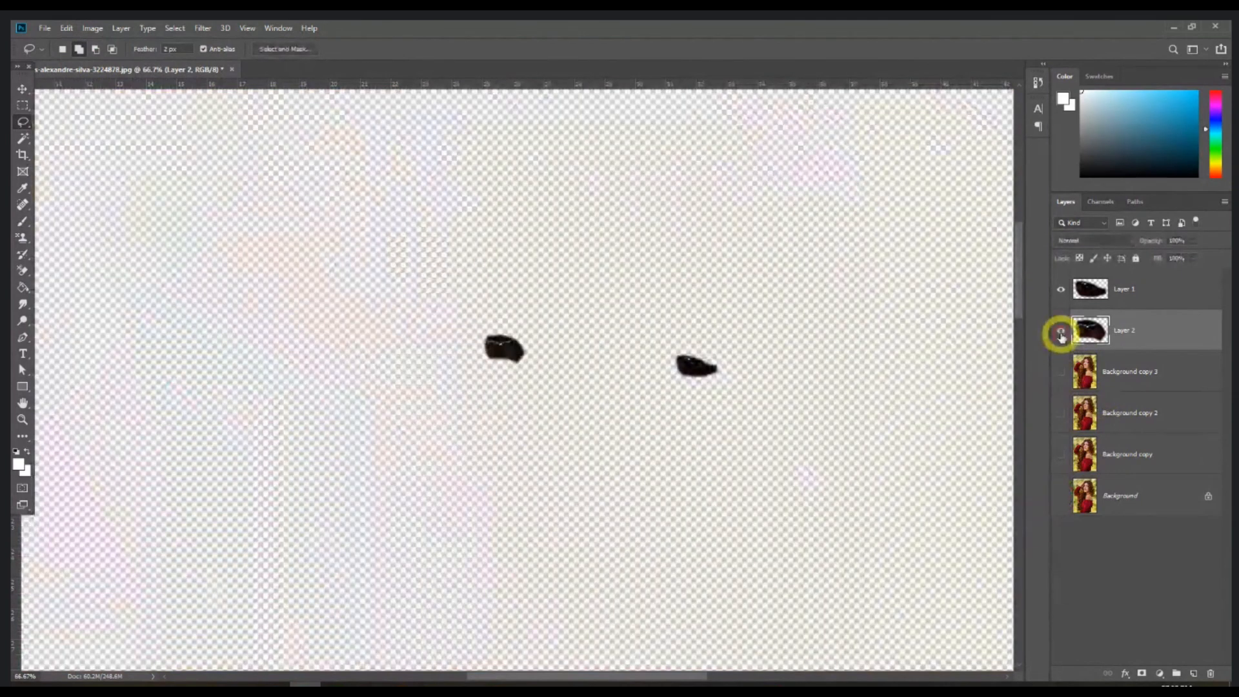
Merge the two iris layers into one and show the Background copy 3 layer again
shift+click(1148, 294)
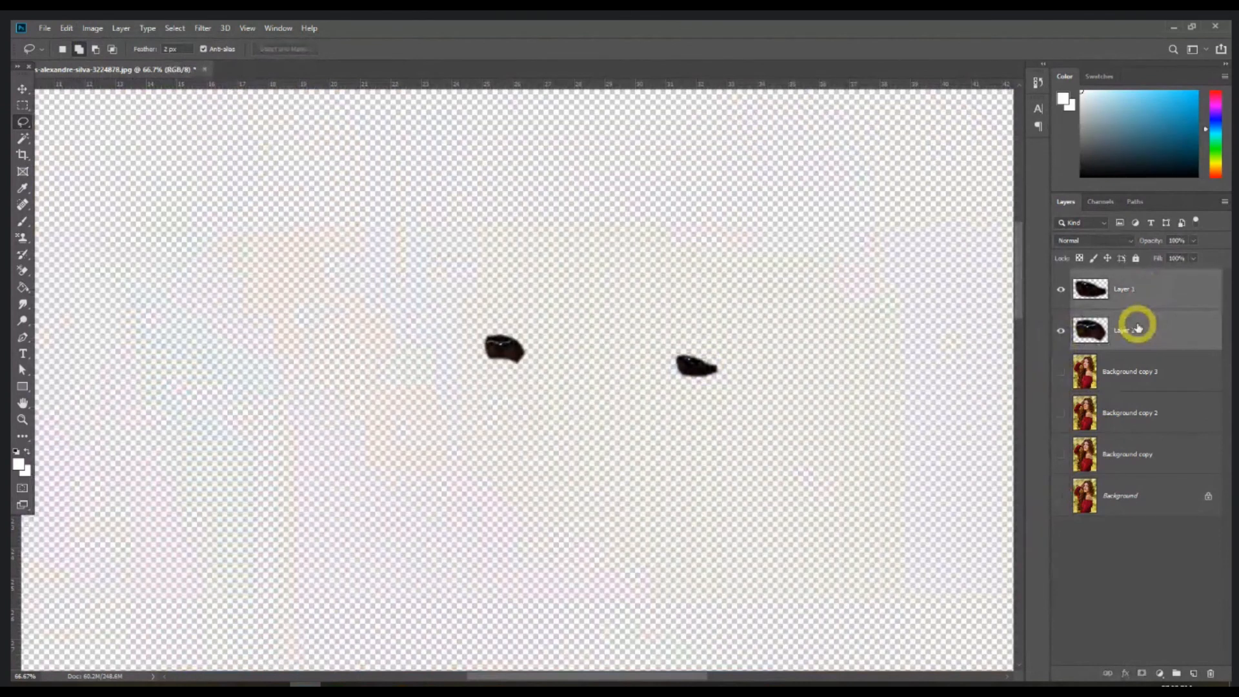
key(ctrl+e)
click(1061, 330)
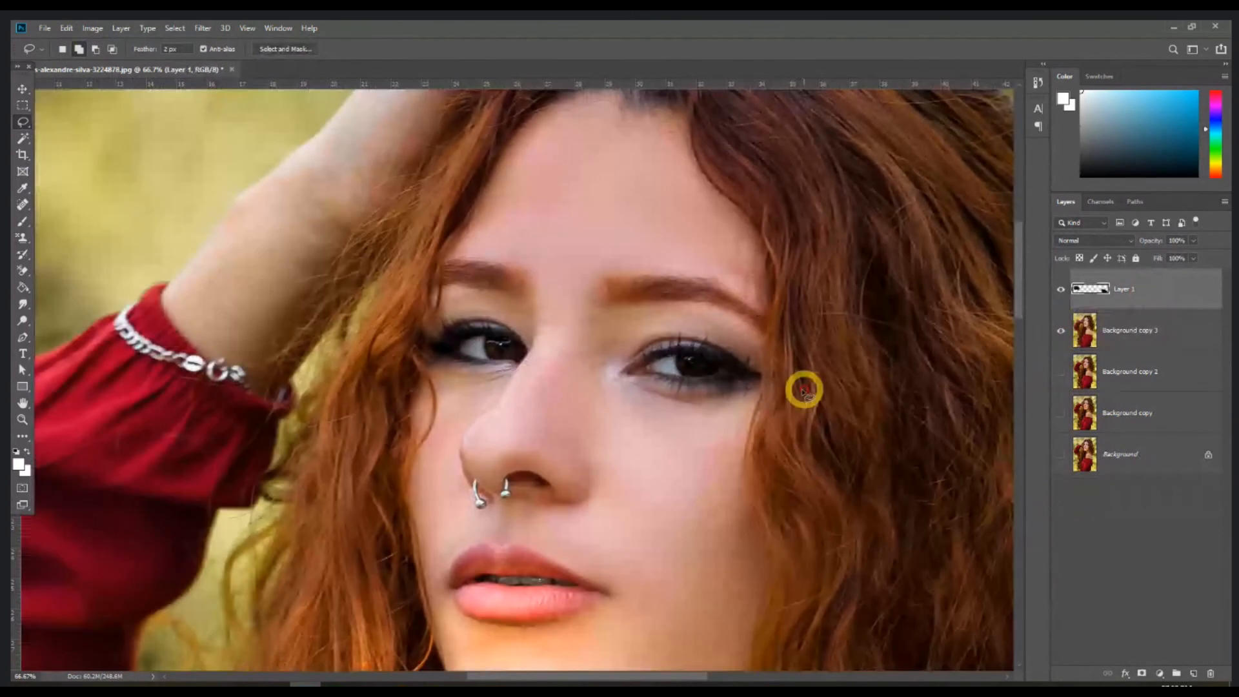
Apply a strong Smart Sharpen to the merged iris layer with radius 0.9 px, 10% noise reduction and Lens Blur removal
key(ctrl+plus)
drag(818, 393, 644, 366)
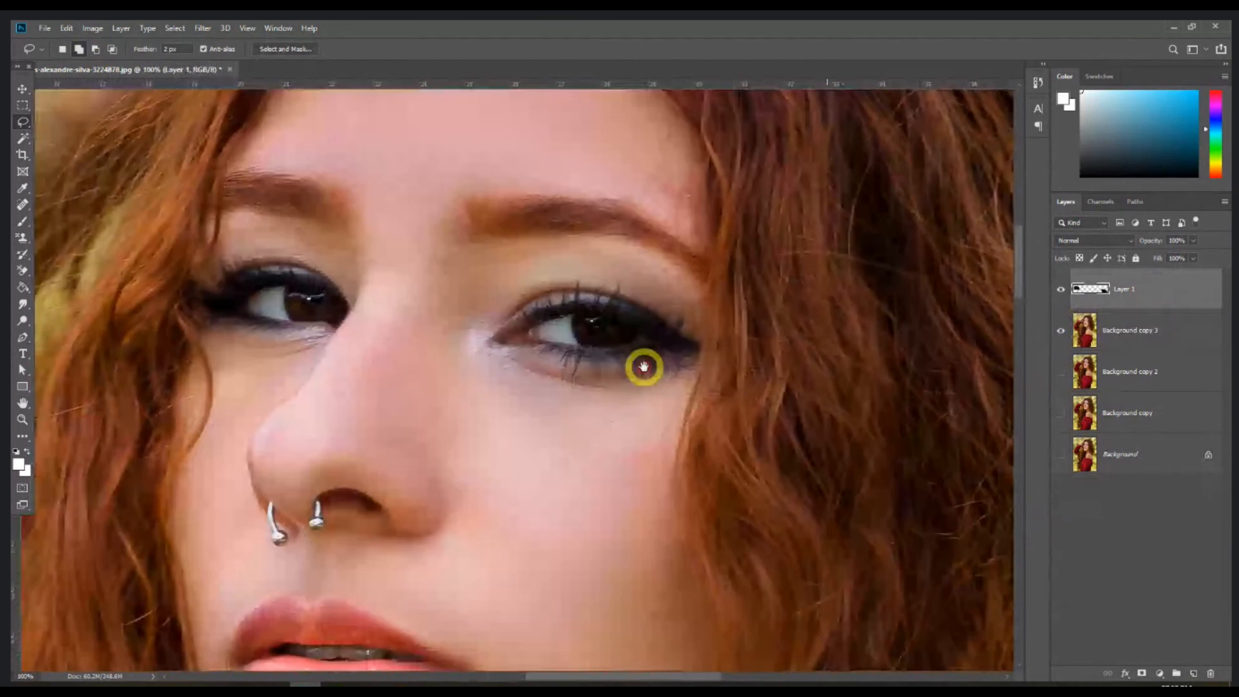
click(204, 29)
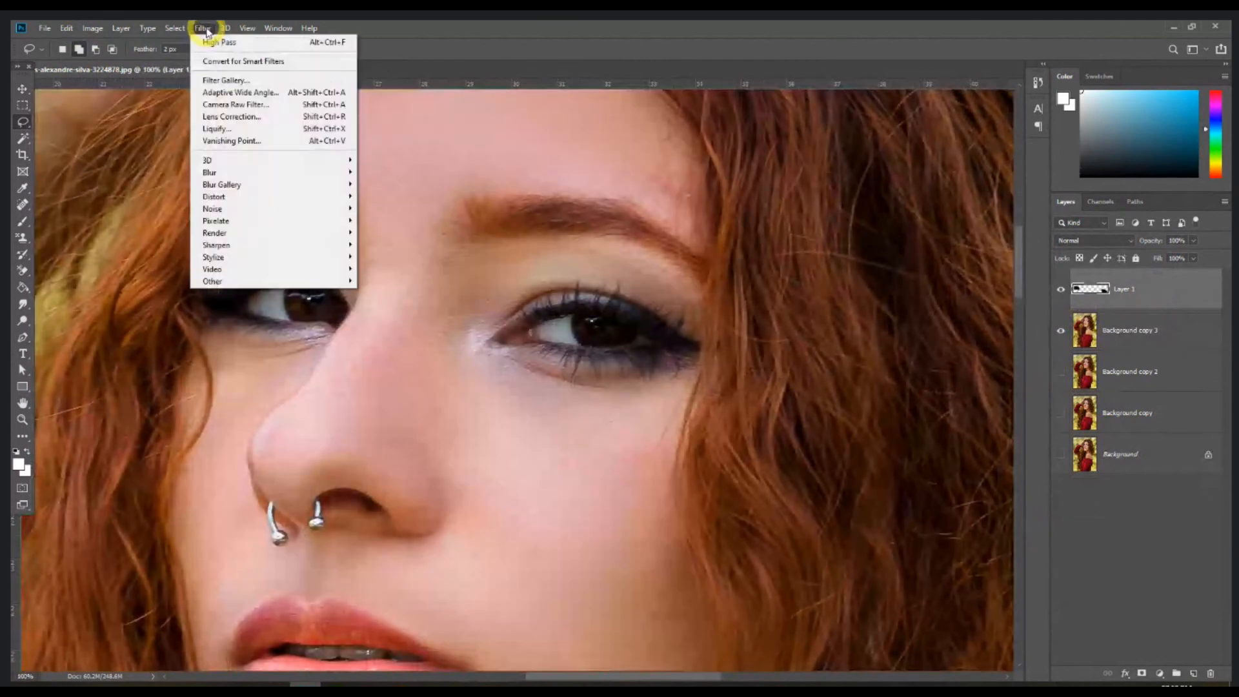
mouse_move(221, 245)
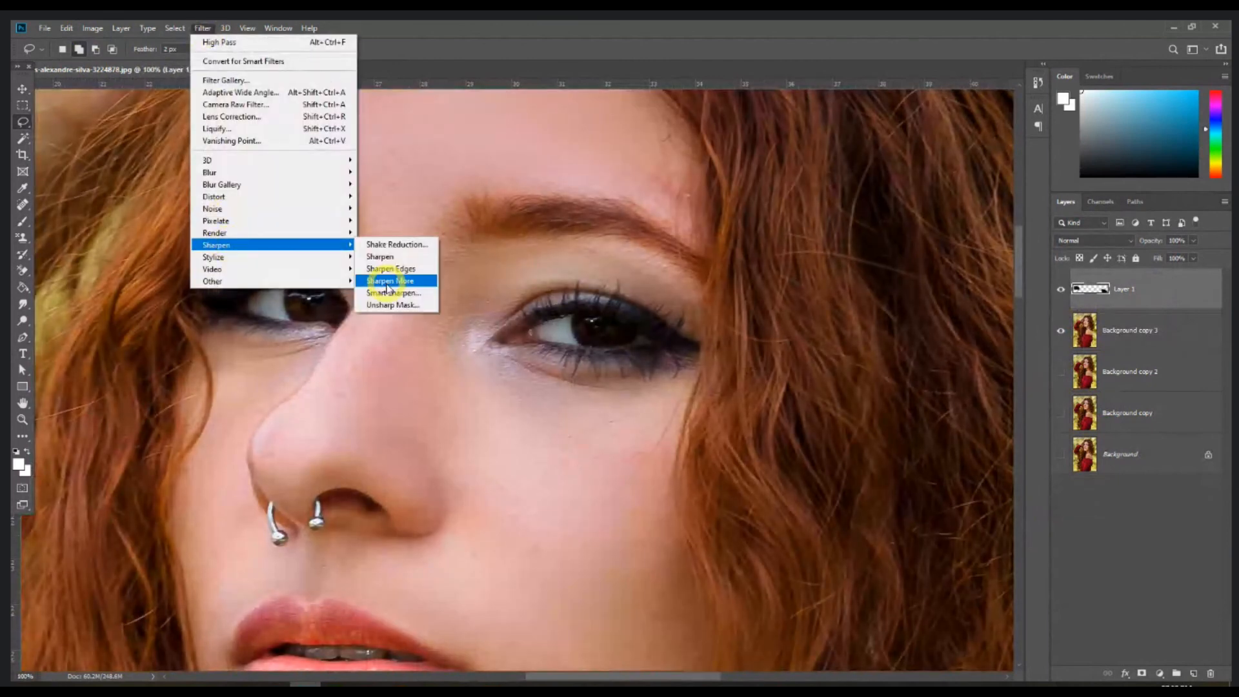
click(388, 298)
drag(489, 333, 484, 332)
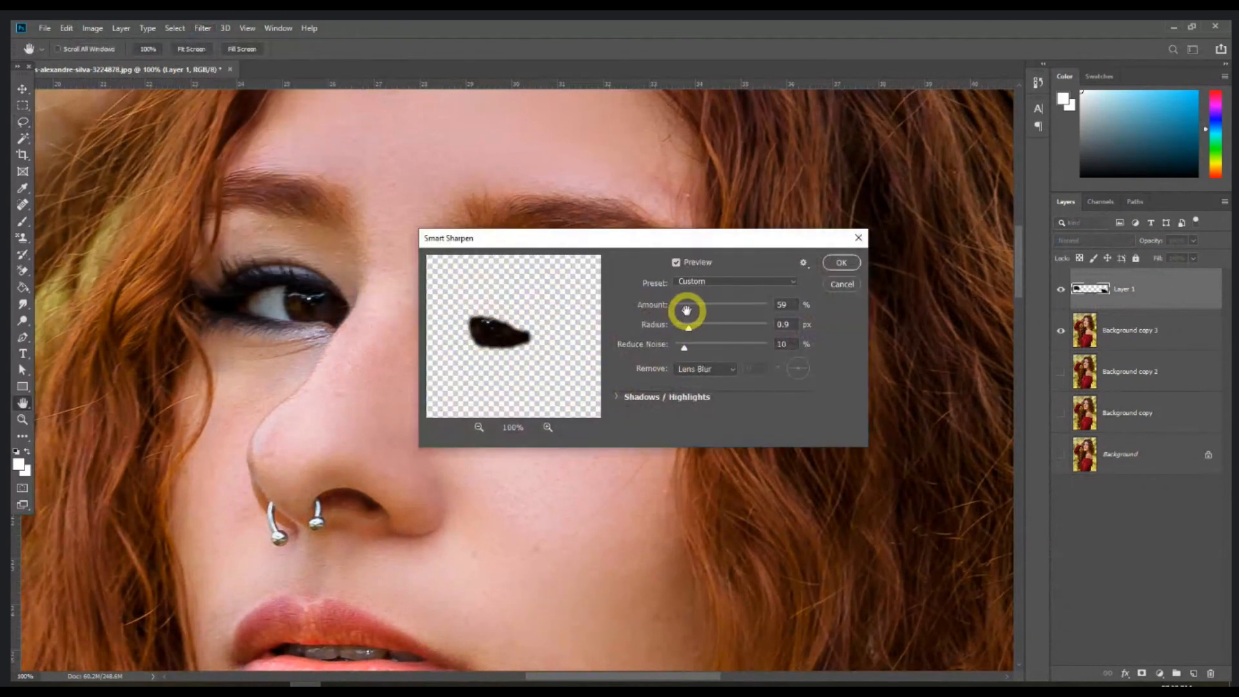
drag(686, 310, 760, 310)
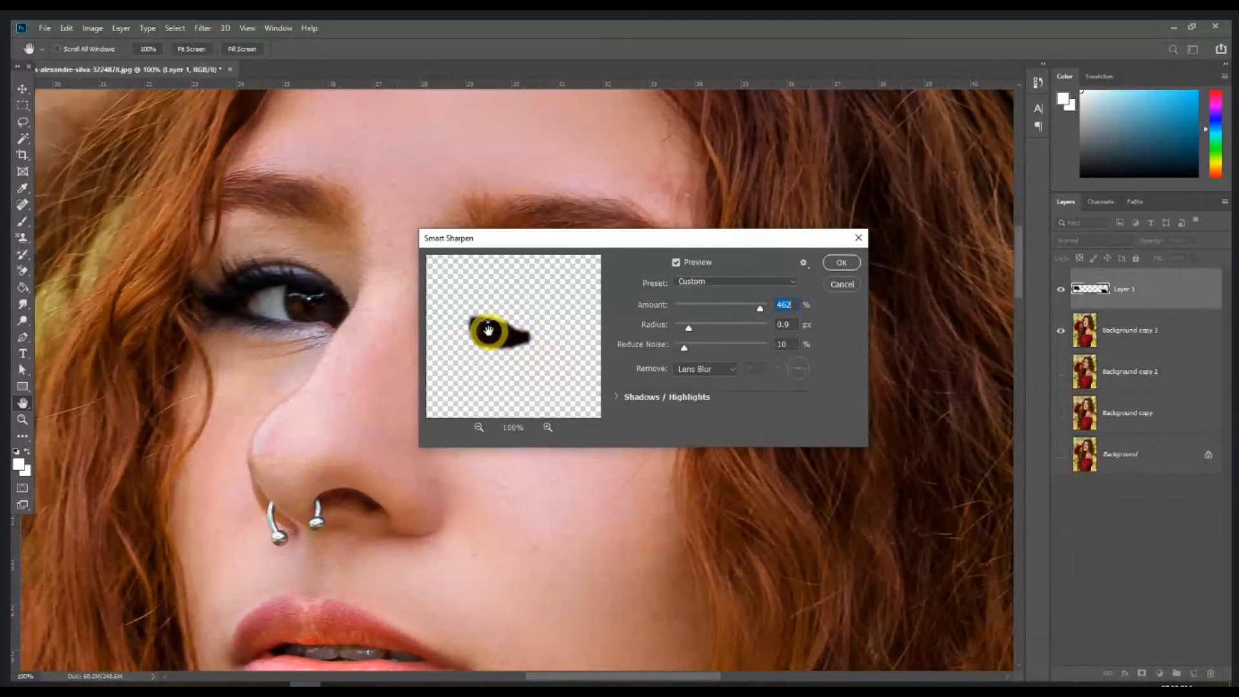
drag(760, 310, 738, 310)
click(841, 263)
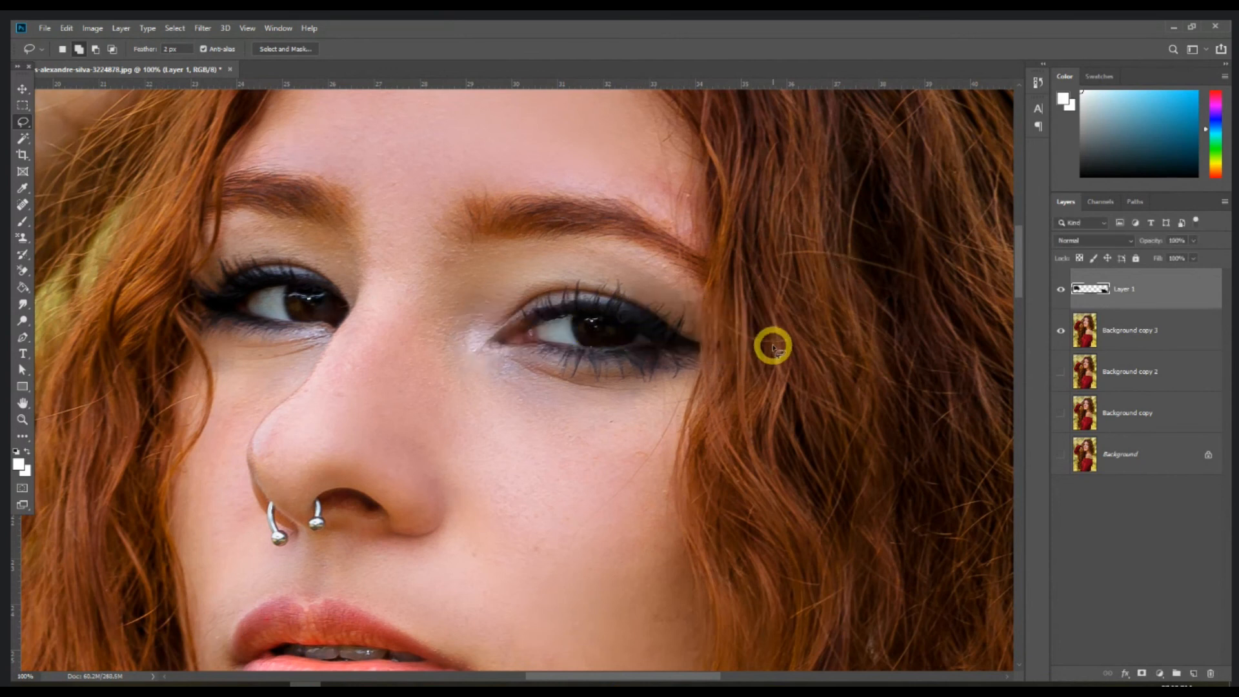
Compare the eyes with and without the sharpened iris layer, and review the whole portrait
key(ctrl+minus)
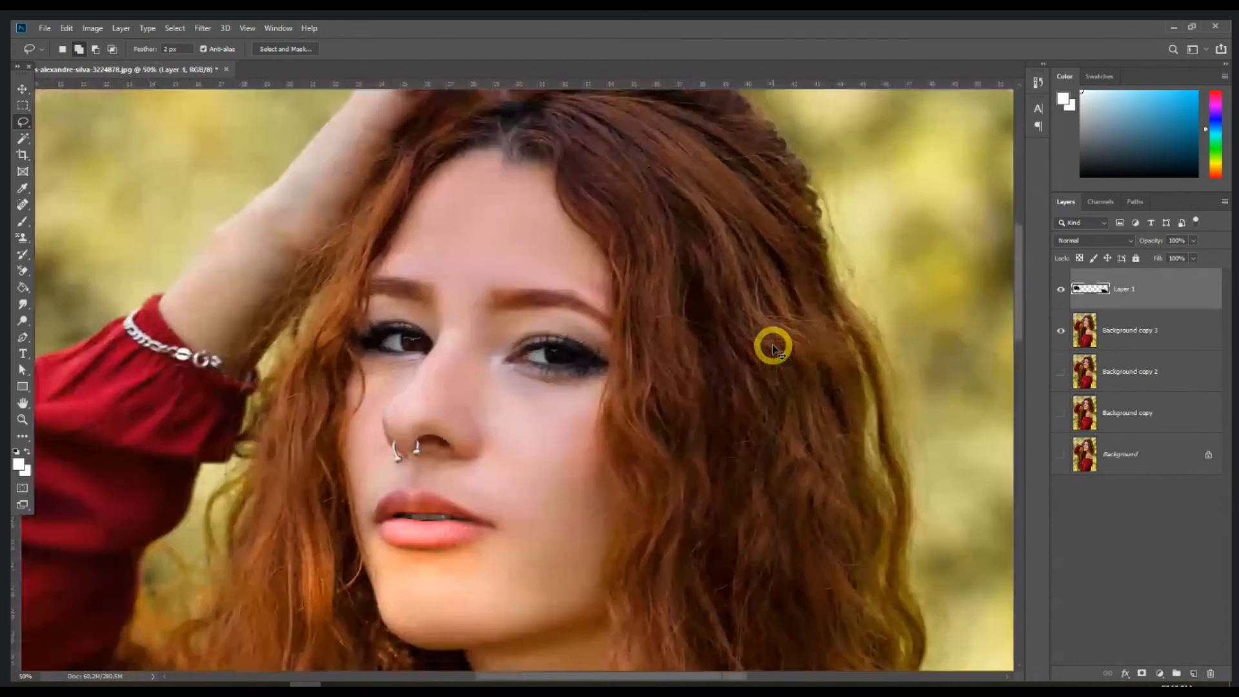
key(ctrl+plus)
click(1061, 290)
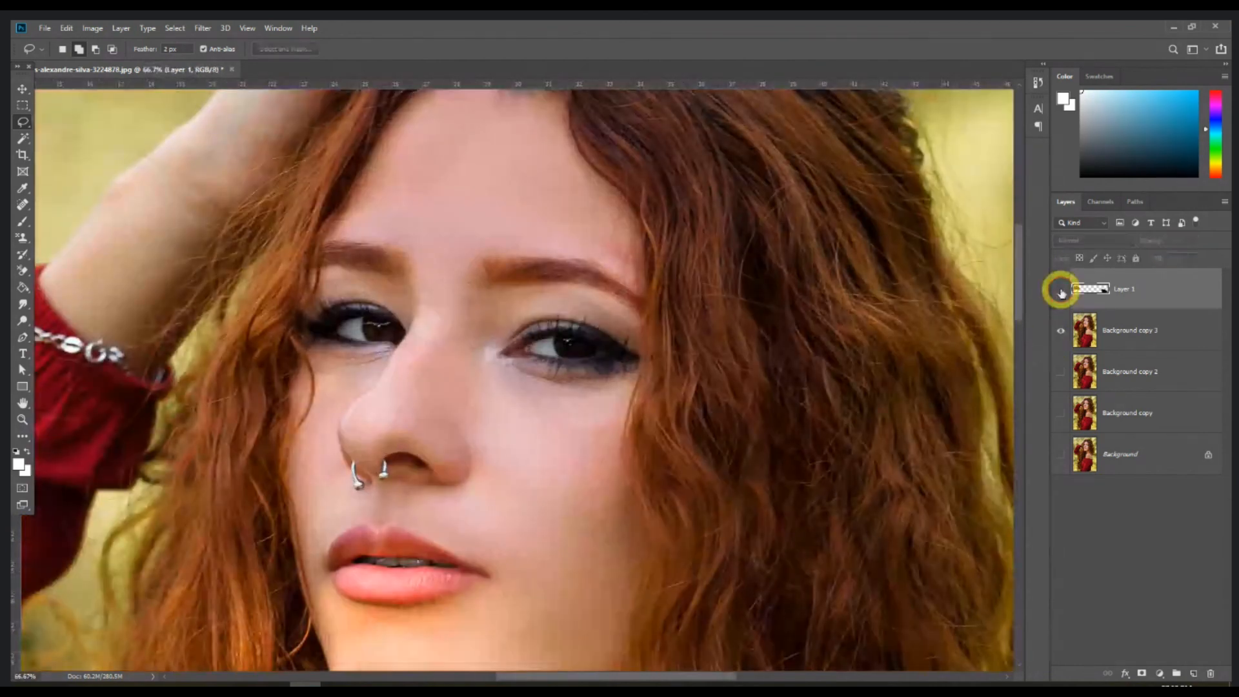
click(1061, 290)
key(ctrl+minus)
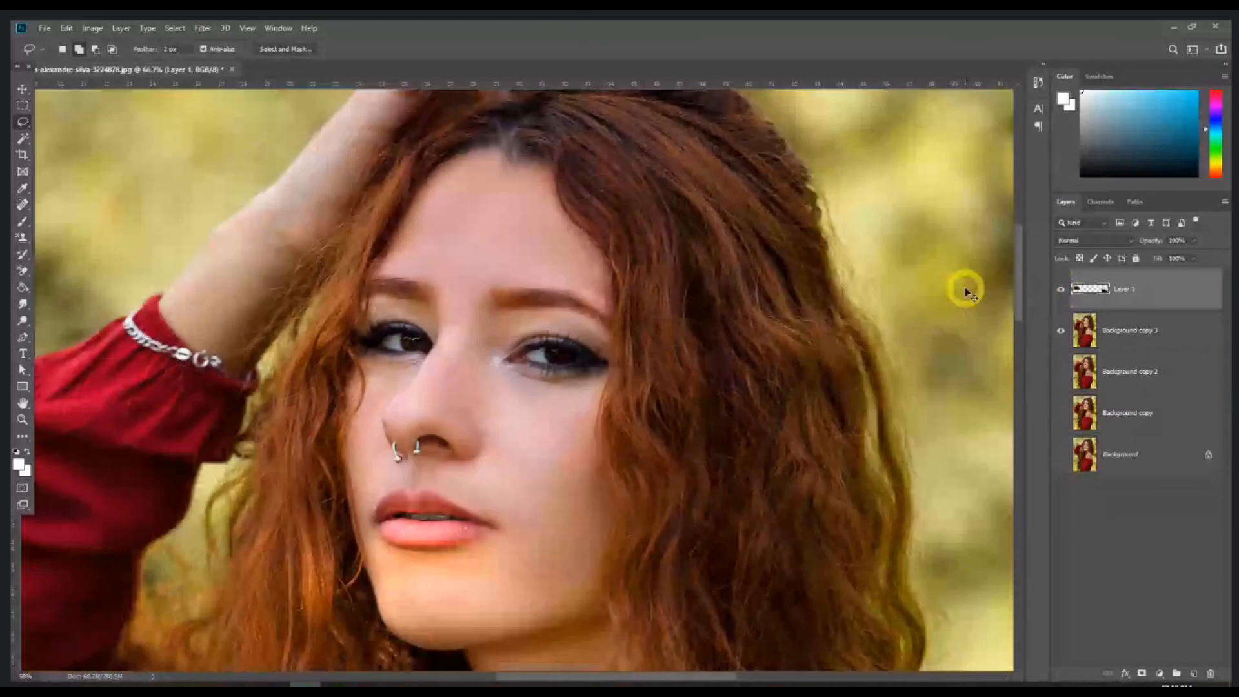
key(ctrl+minus)
key(ctrl+minus)
key(ctrl+minus)
key(ctrl+minus)
key(ctrl+minus)
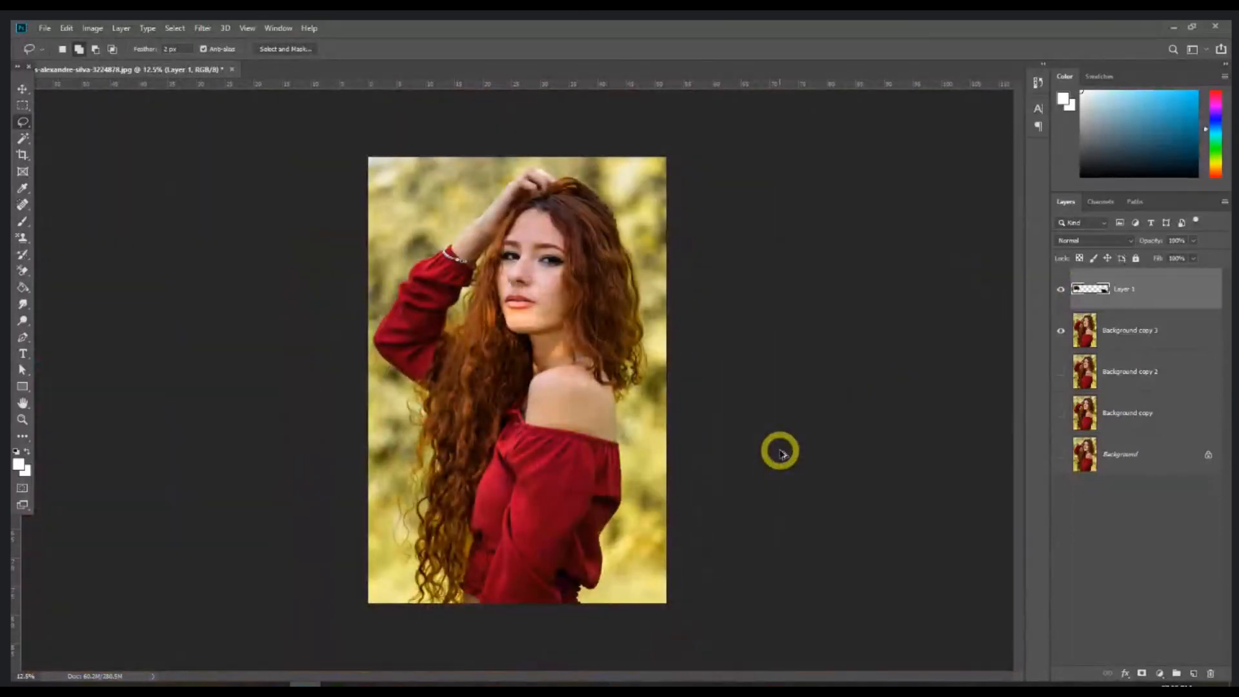
Save a JPEG copy of the retouched portrait as Sample04.jpg in the Session 3 folder
key(ctrl+shift+s)
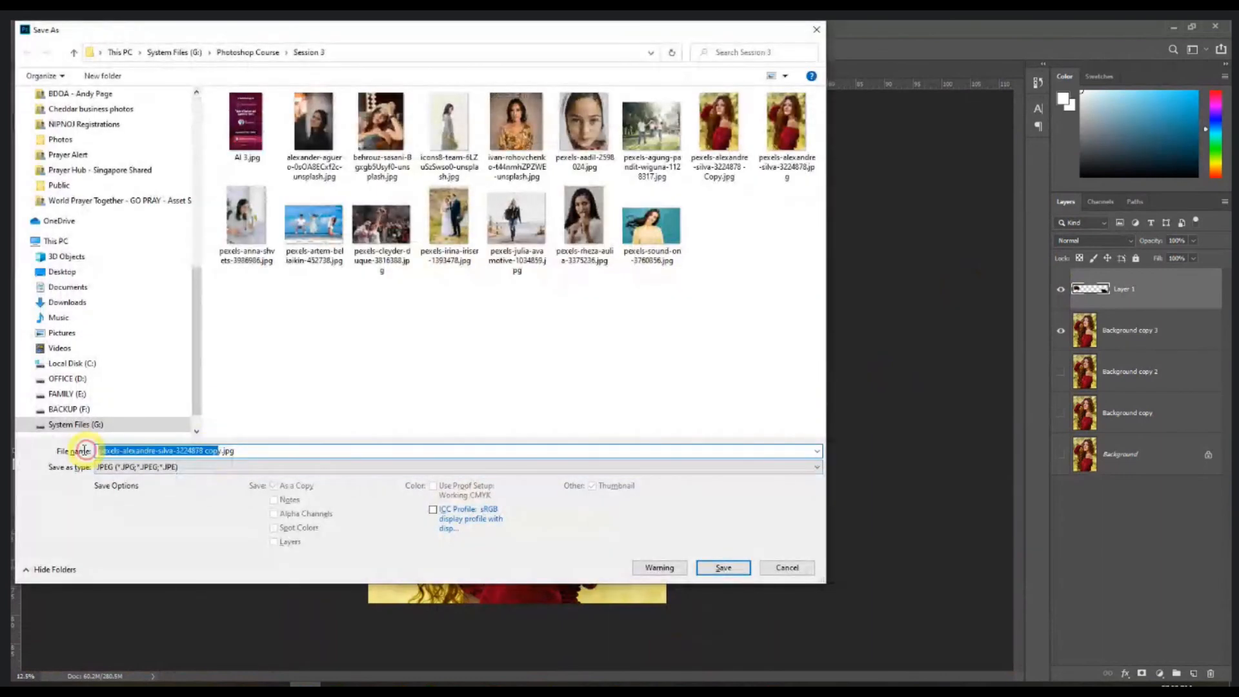
key(BackSpace)
text(Sample)
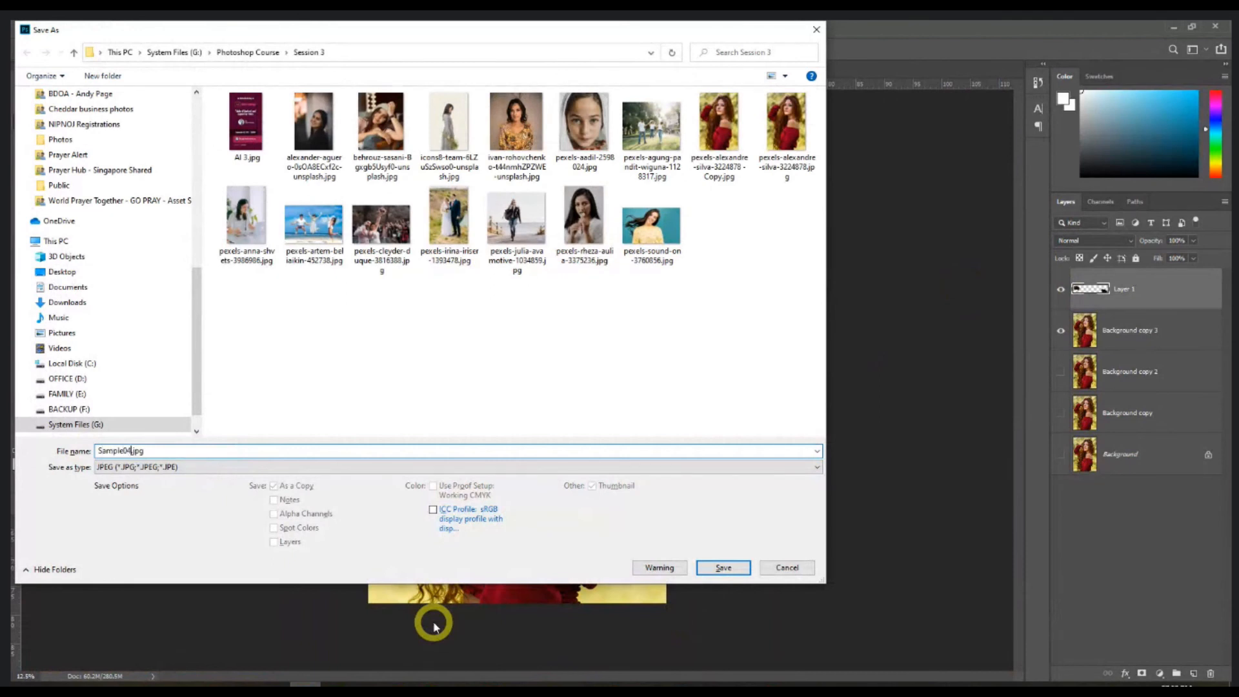
text(04)
key(Return)
key(Return)
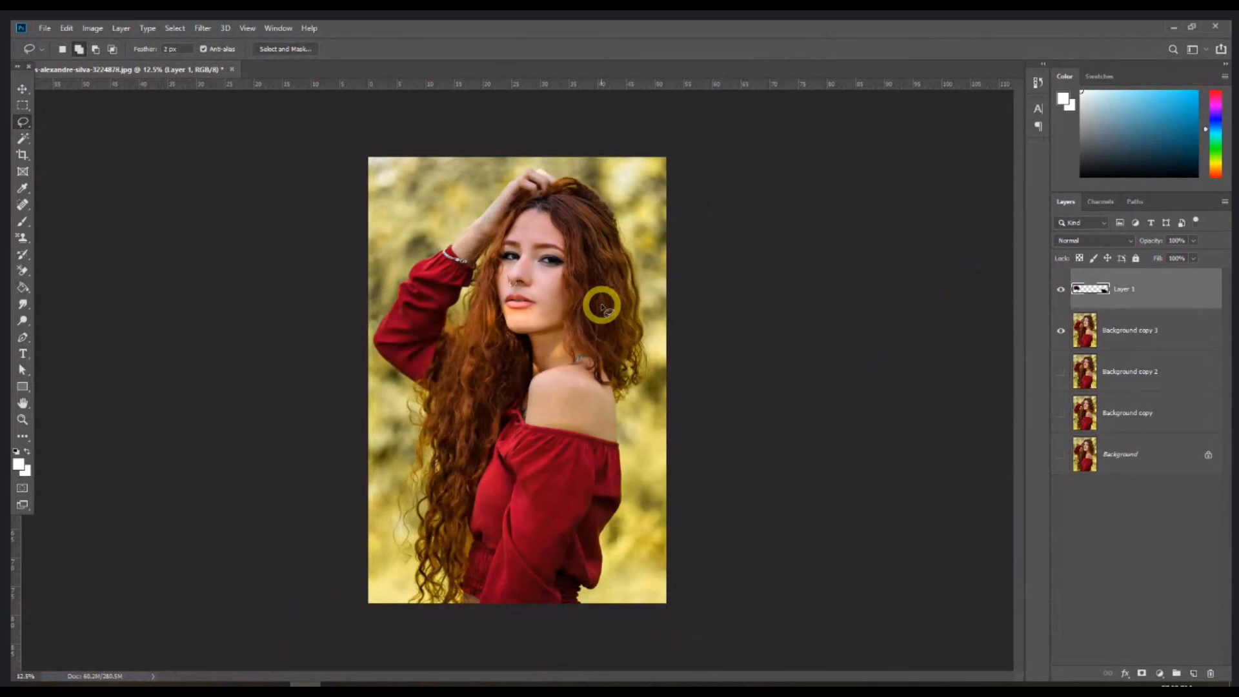
Save the layered document as Sample03.psd in the Session 3 folder and close it
key(ctrl+shift+s)
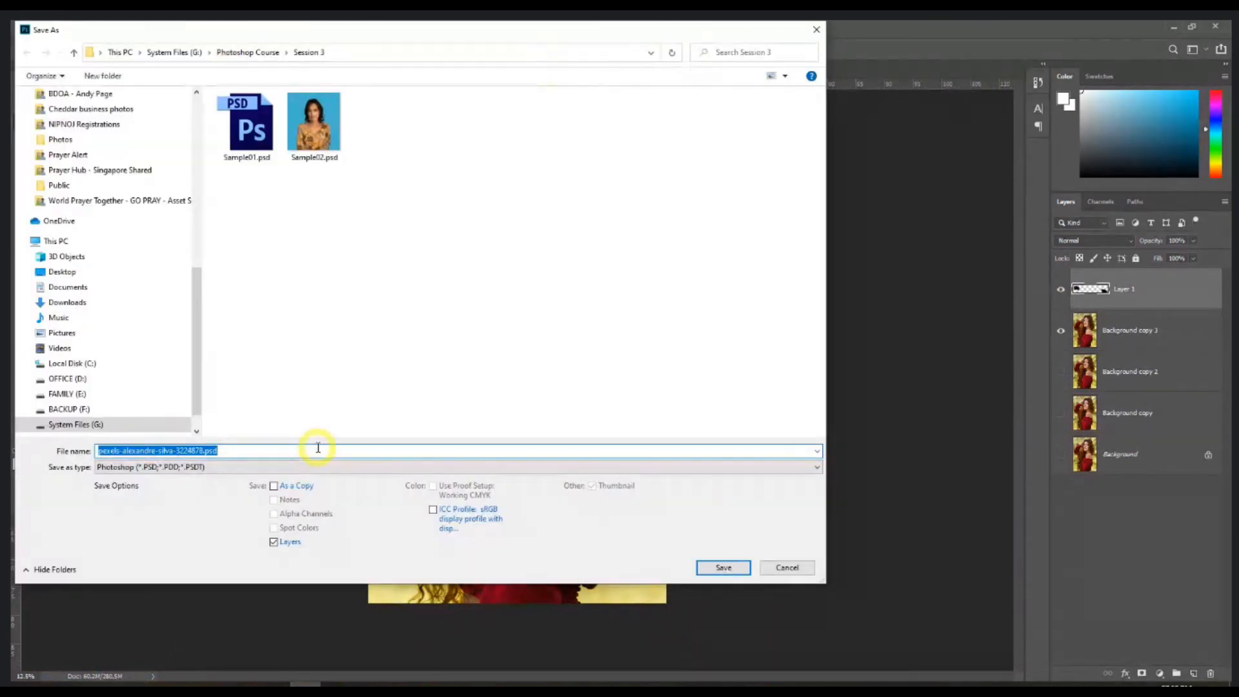
text(Sample03)
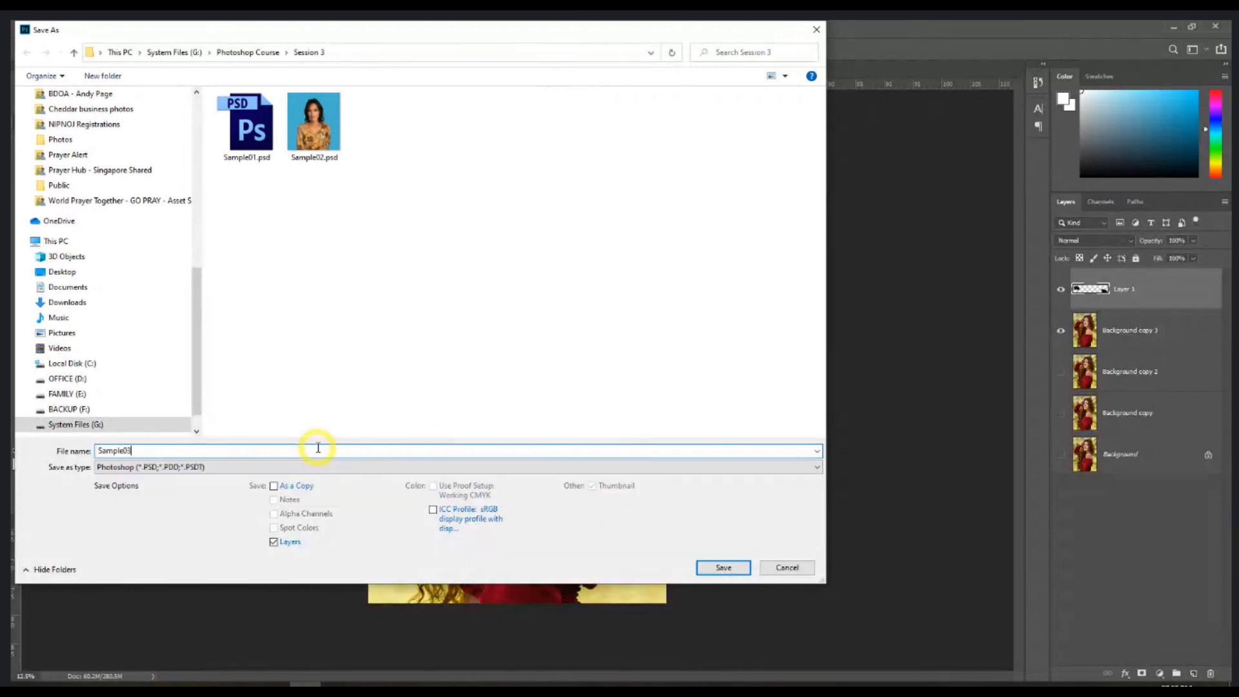
key(Return)
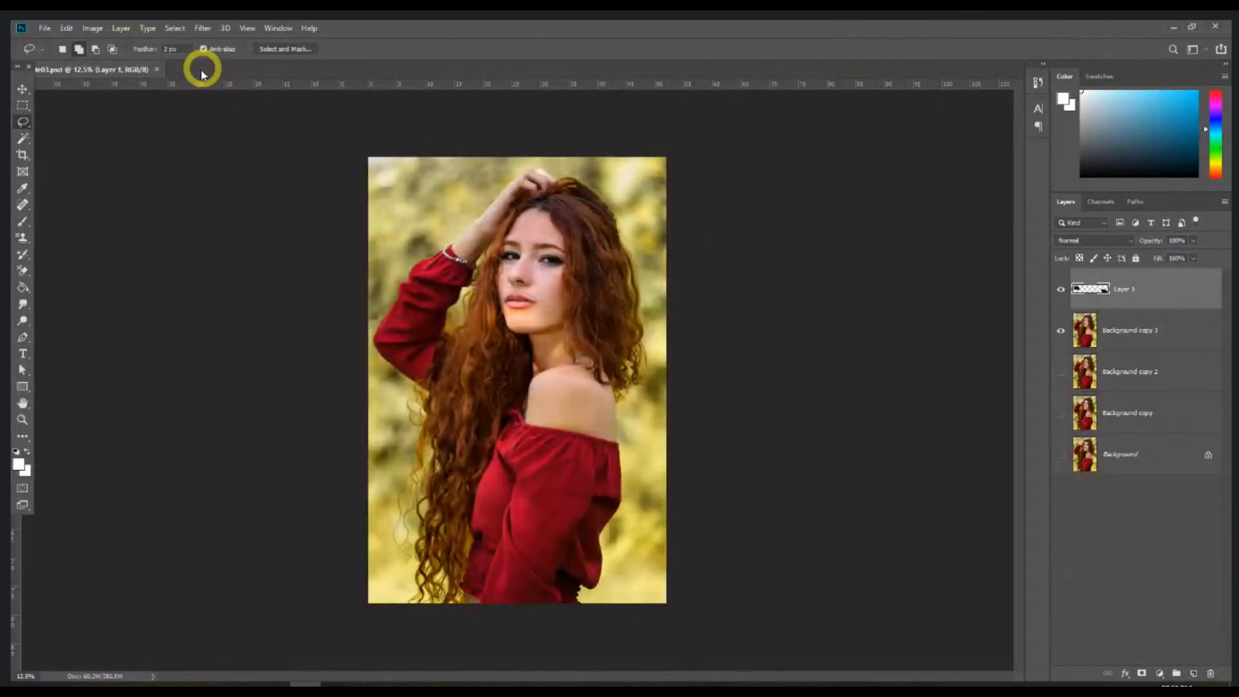
click(157, 69)
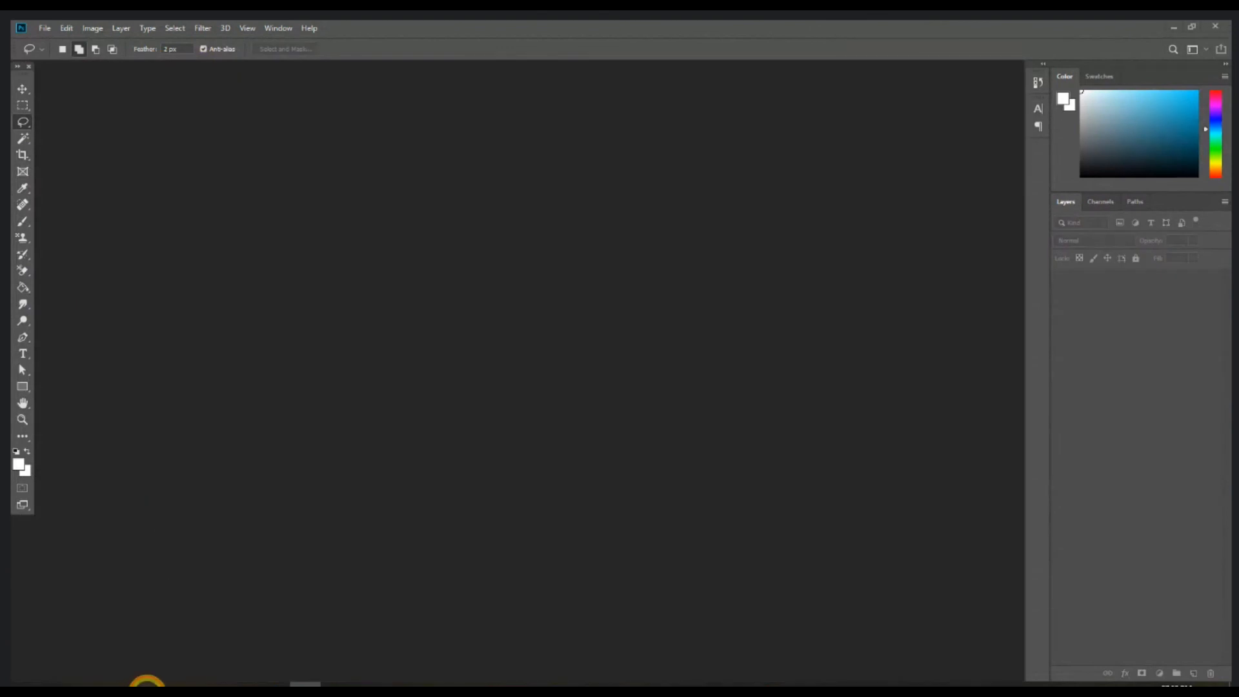
Open the copy of the original red-haired portrait and the retouched Sample04.jpg together from the Session 3 folder
click(147, 684)
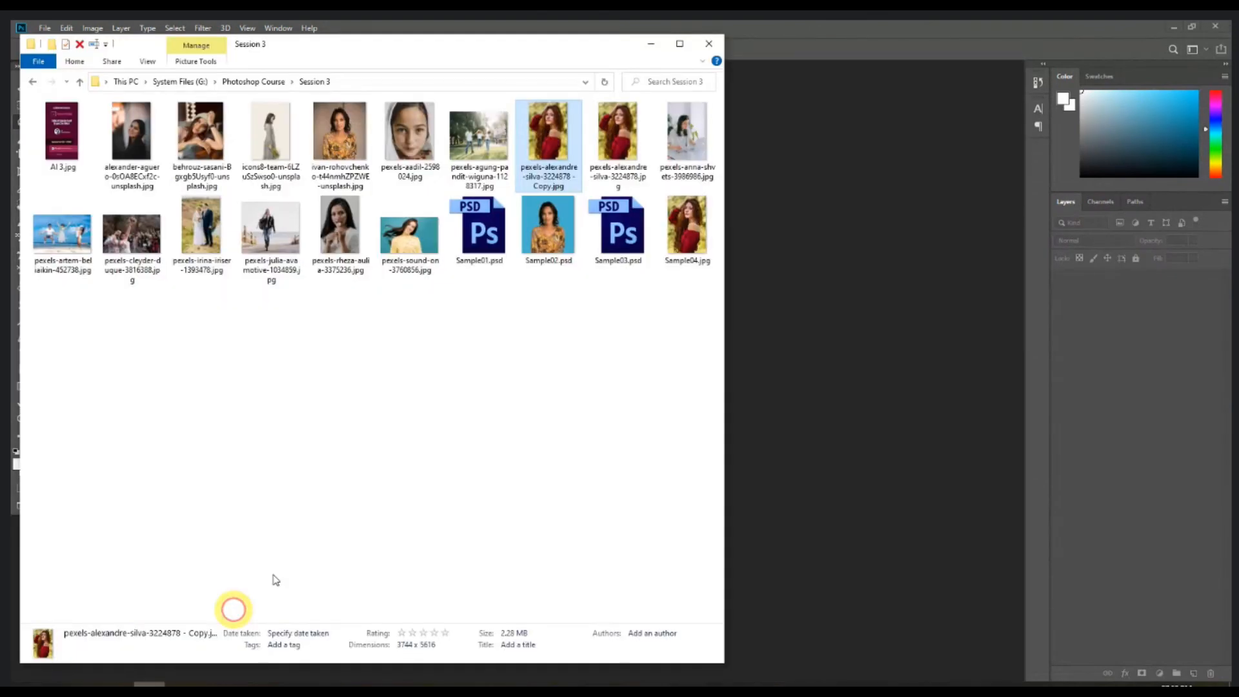
click(553, 155)
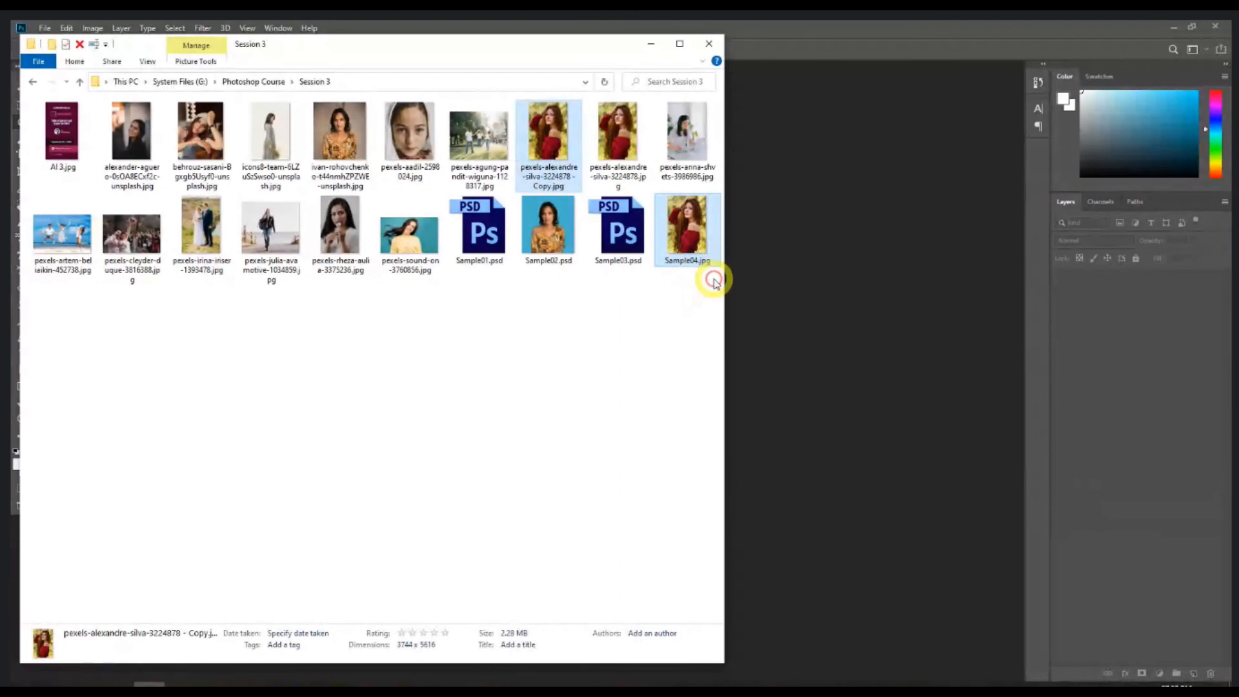
ctrl+click(694, 249)
drag(698, 244, 825, 296)
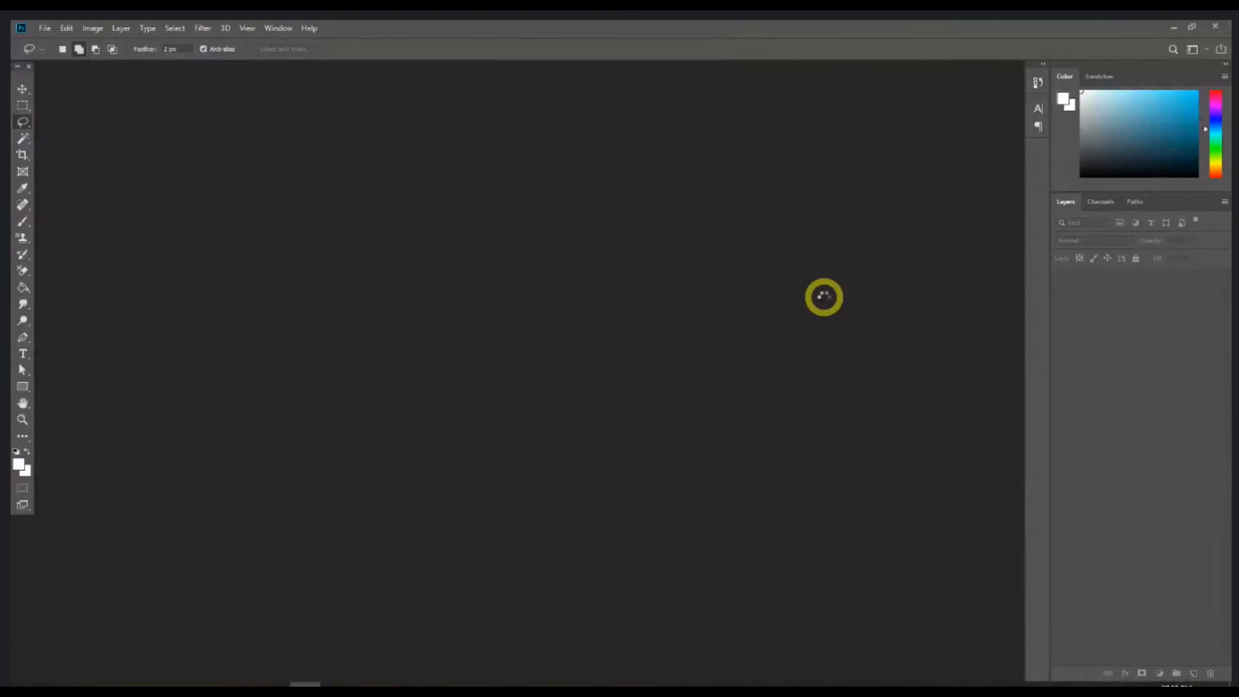
click(672, 335)
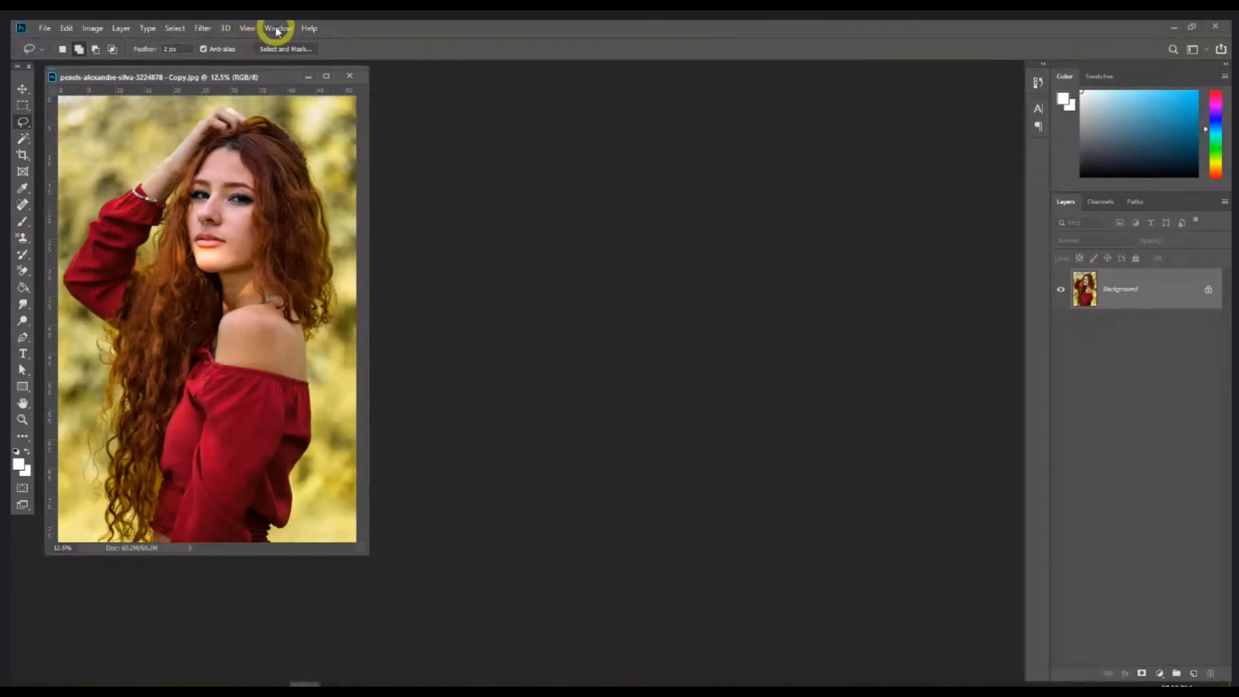
Arrange the original and retouched portraits side by side in a 2-up Vertical layout
click(277, 29)
mouse_move(288, 46)
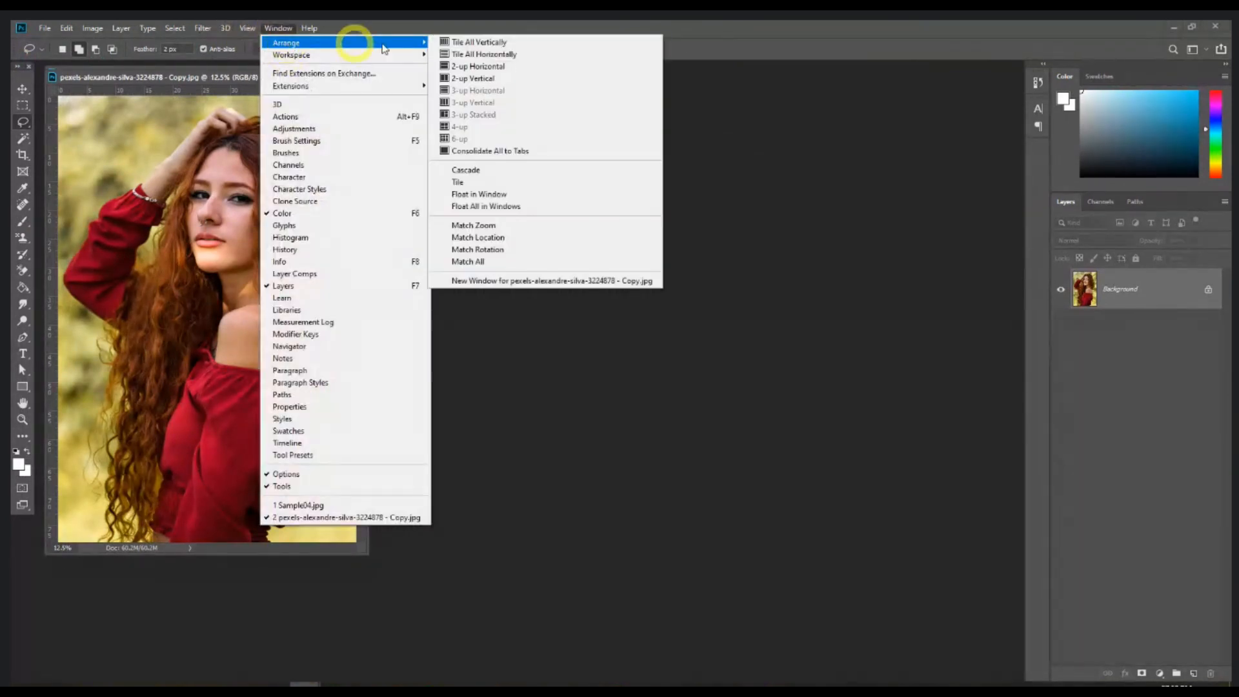
click(473, 78)
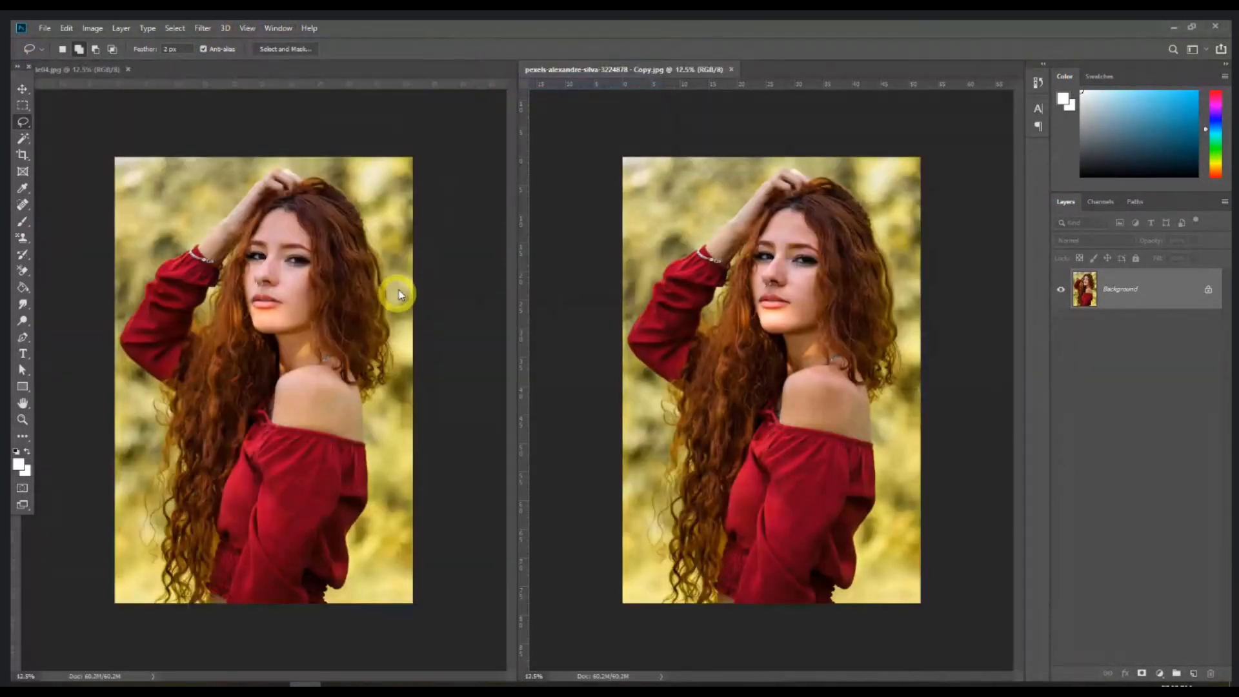
Compare the face and shoulder skin in the retouched and original portraits at 33.3% magnification
click(410, 276)
key(ctrl+1)
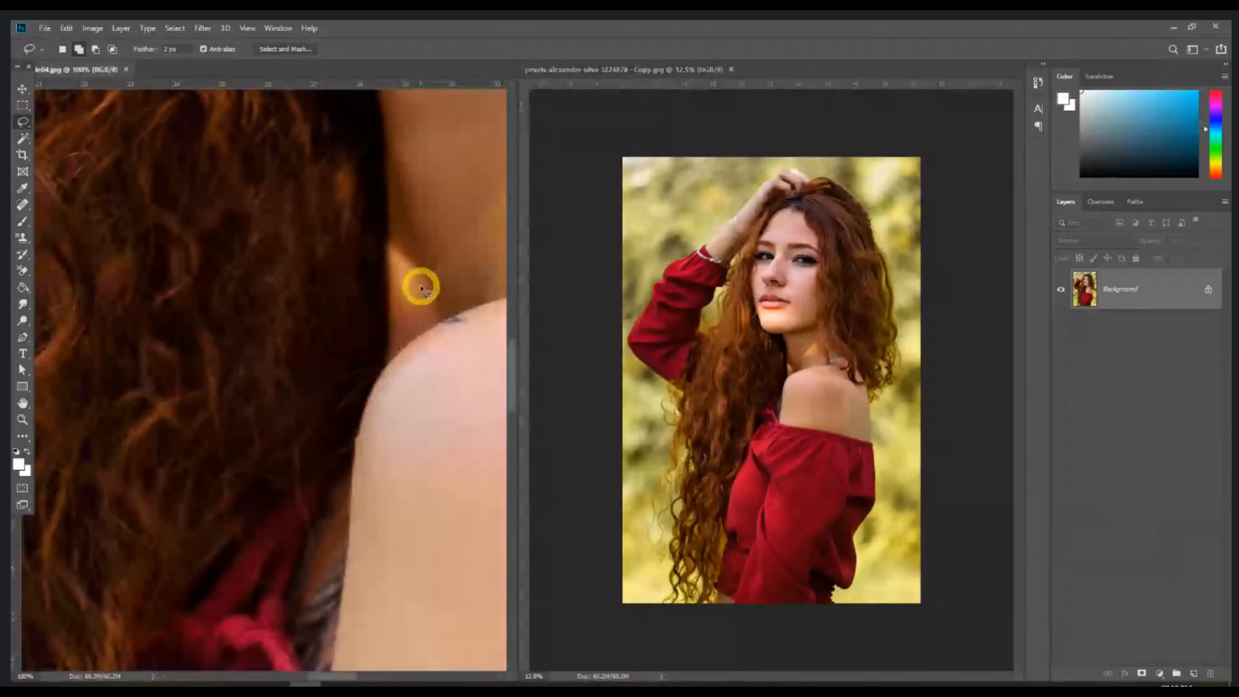
scroll(415, 280, down, 2)
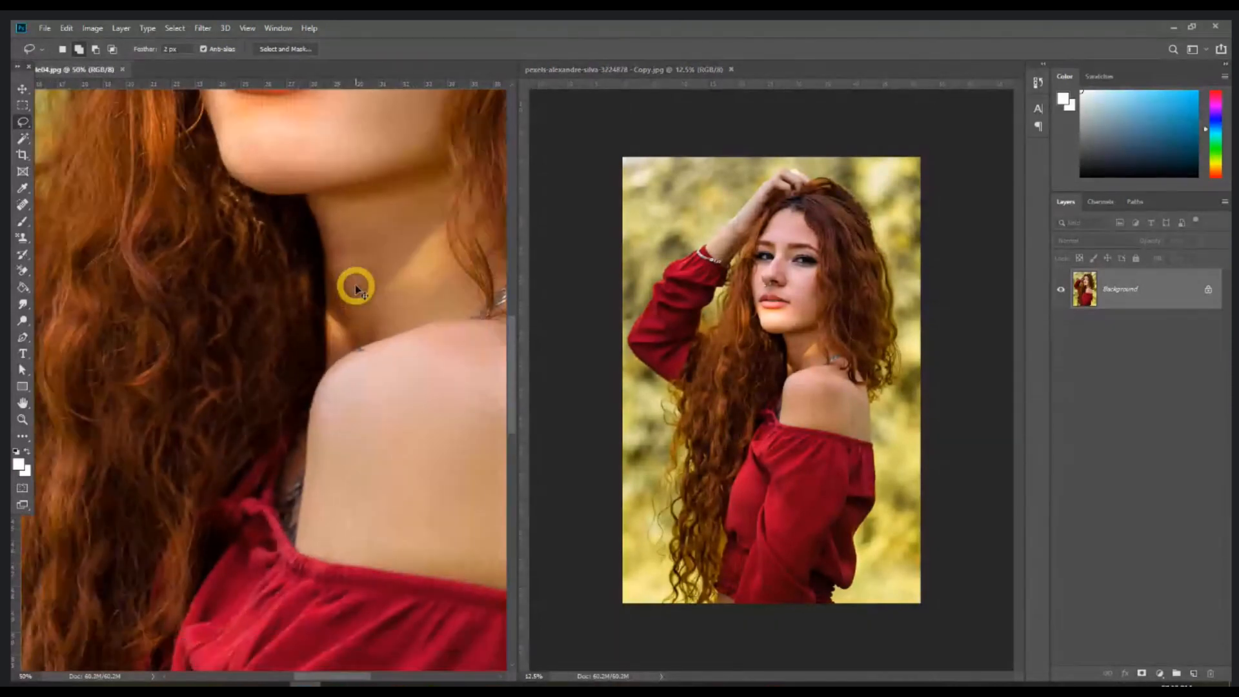
scroll(357, 216, down, 1)
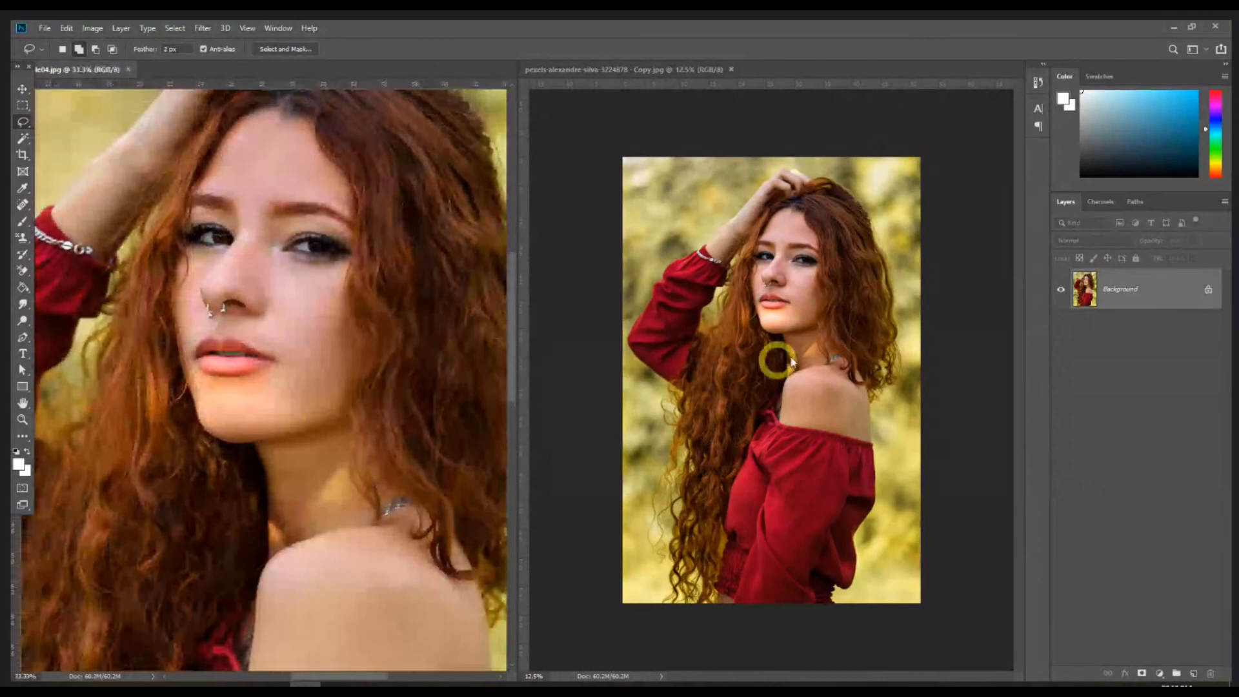
scroll(792, 357, up, 3)
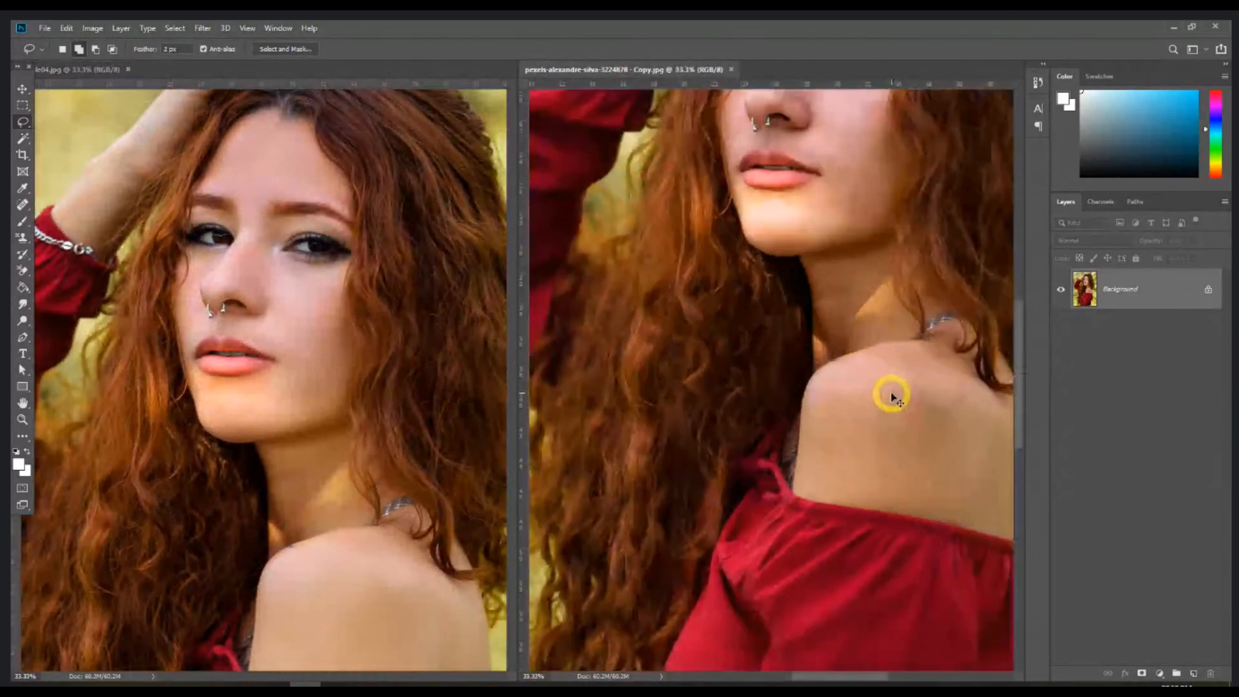
key(ctrl+plus)
drag(874, 264, 808, 550)
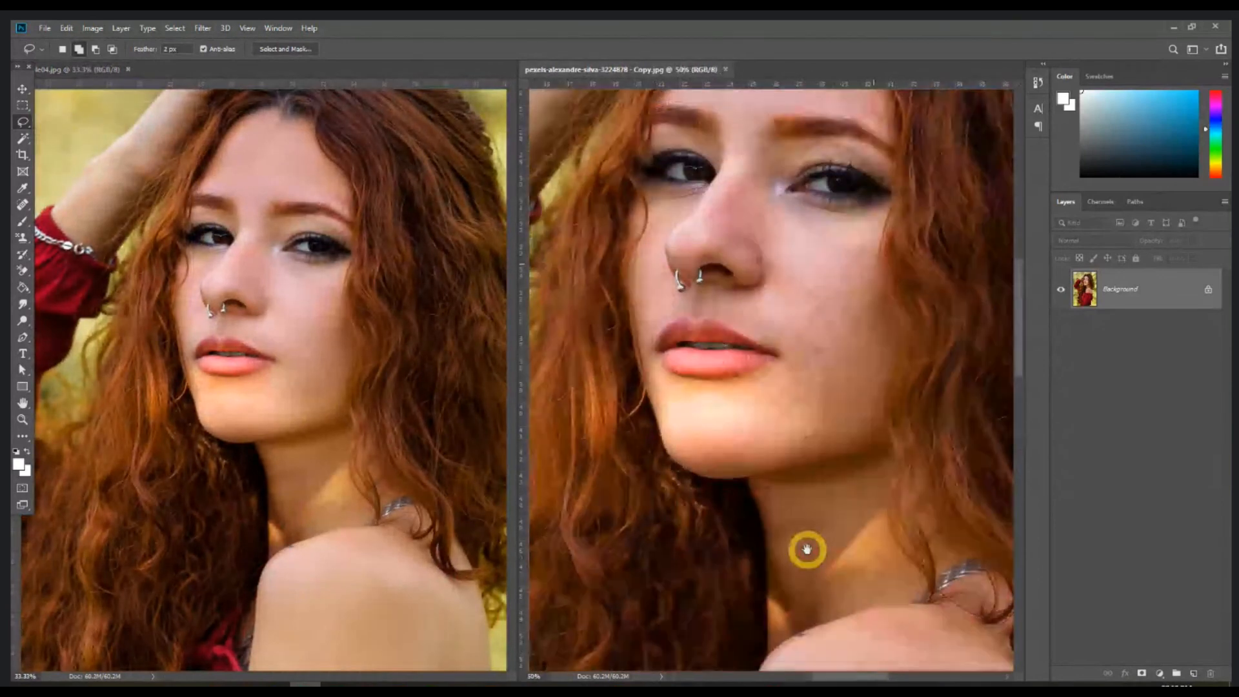
key(ctrl+minus)
drag(829, 457, 788, 456)
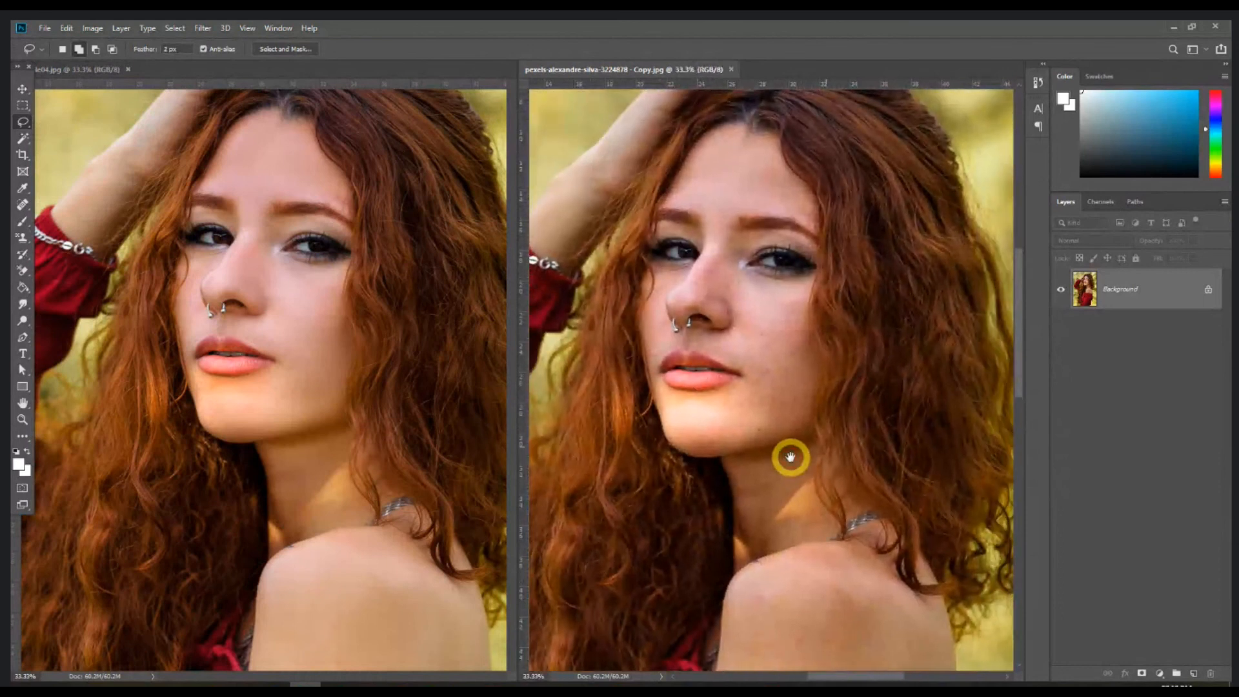
click(271, 346)
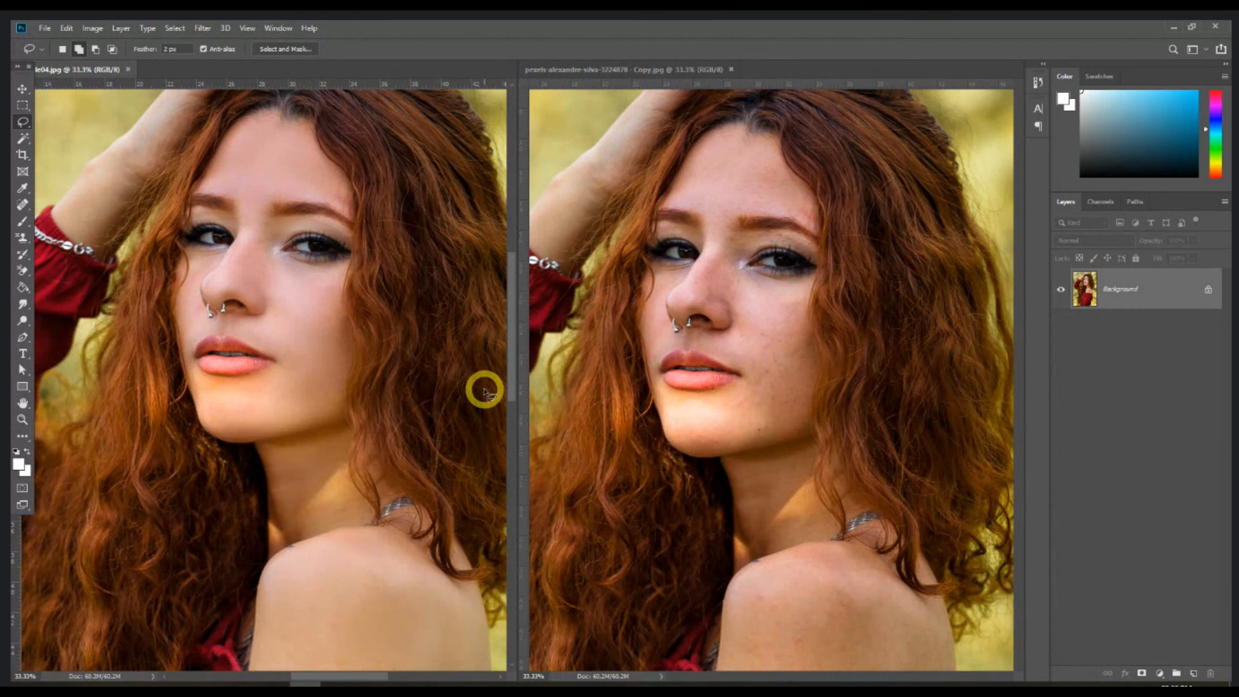
Close the compared portraits and open the photo of the woman wearing headphones, discarding its embedded profile and docking it as a tab
click(128, 69)
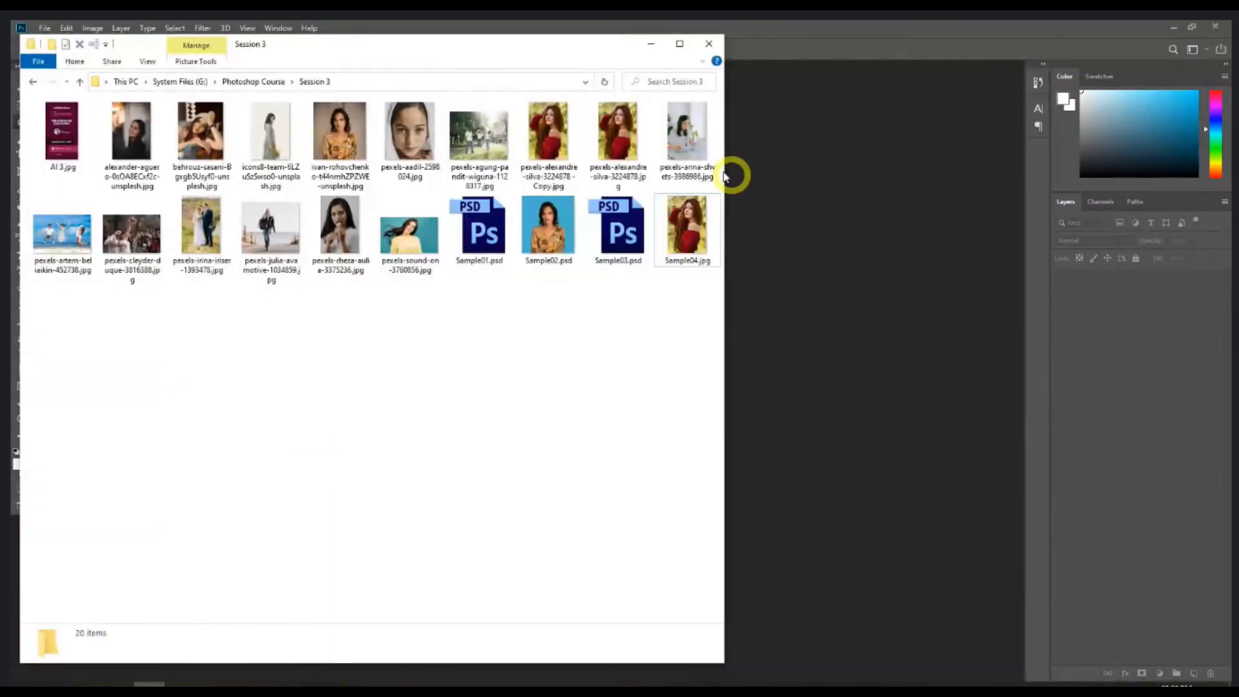
drag(686, 145, 898, 350)
click(670, 333)
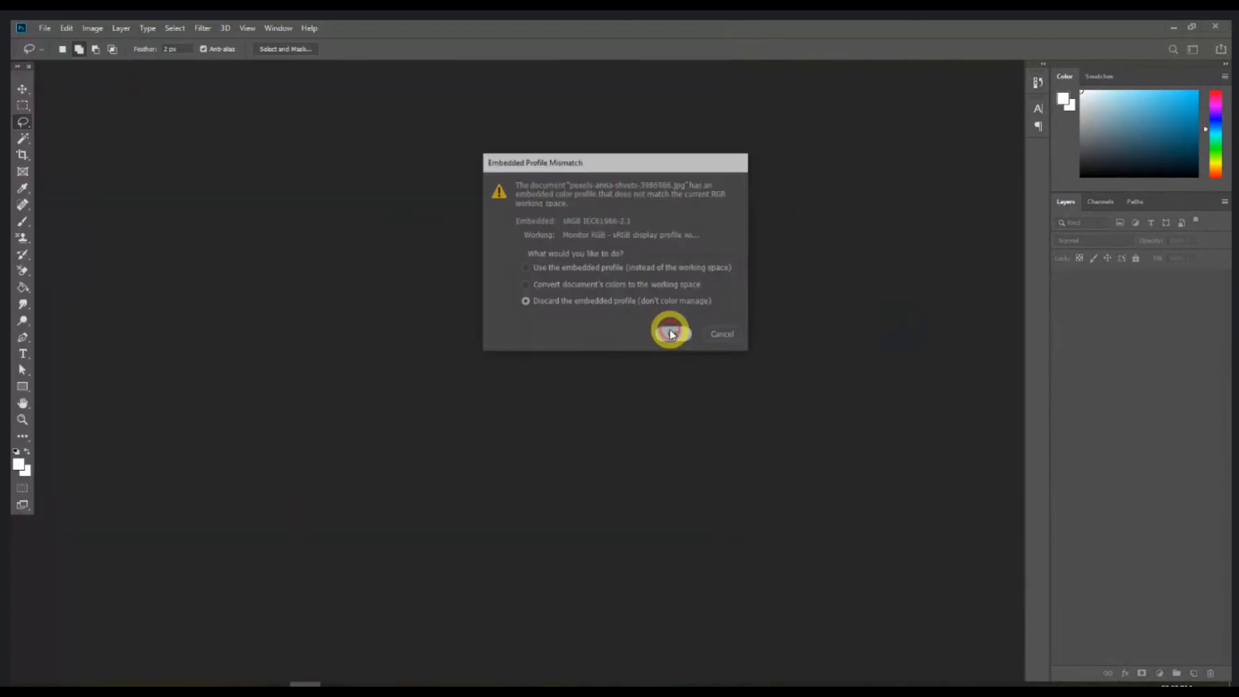
drag(284, 77, 296, 64)
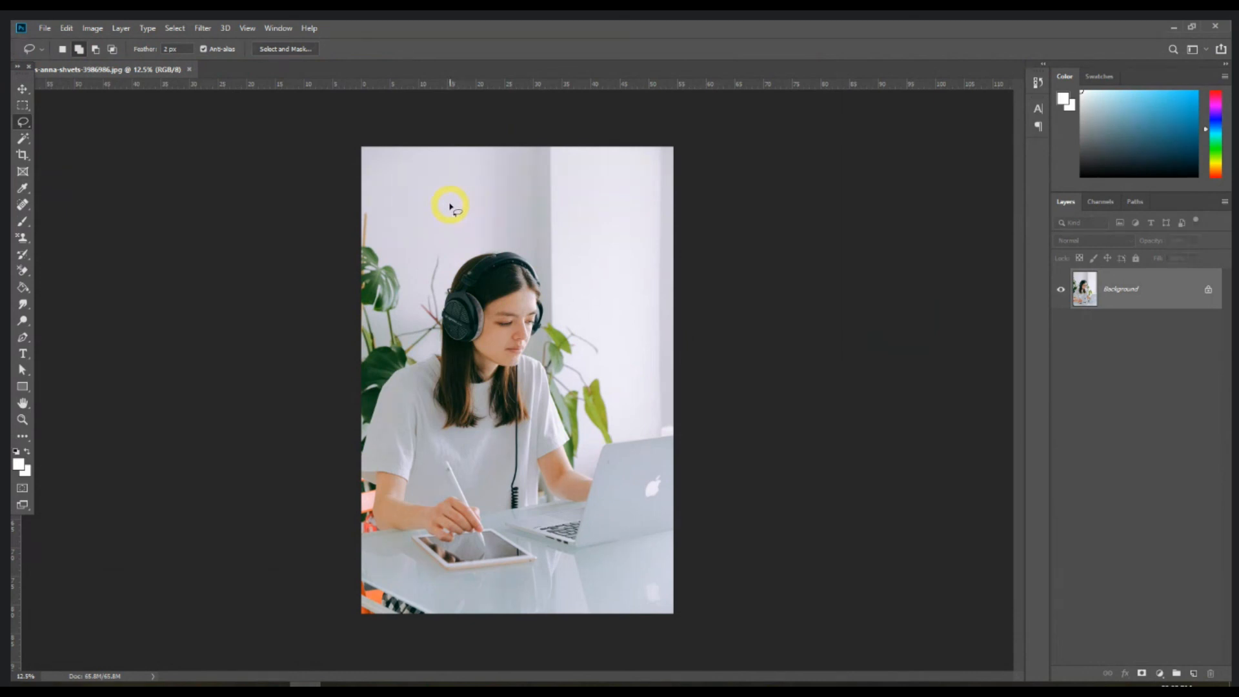
Trace the sleeve and shoulder from the photo's left edge up to the woman's hair with the Pen tool in Path mode
key(ctrl+plus)
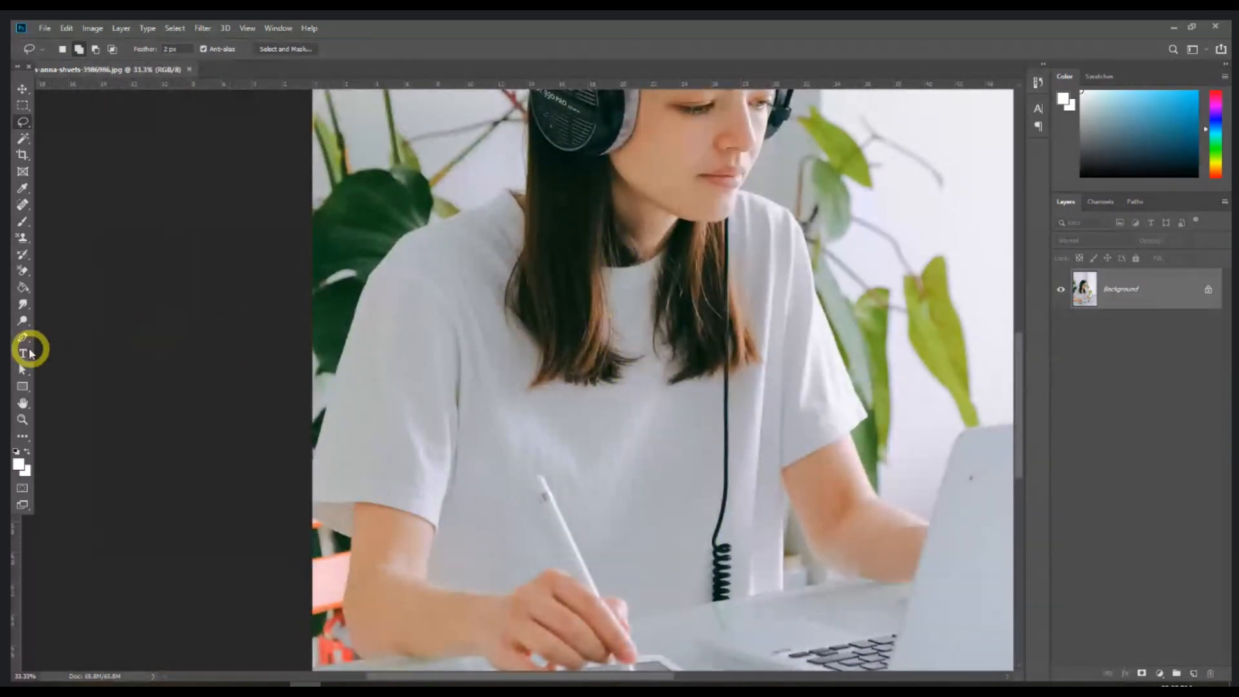
click(24, 340)
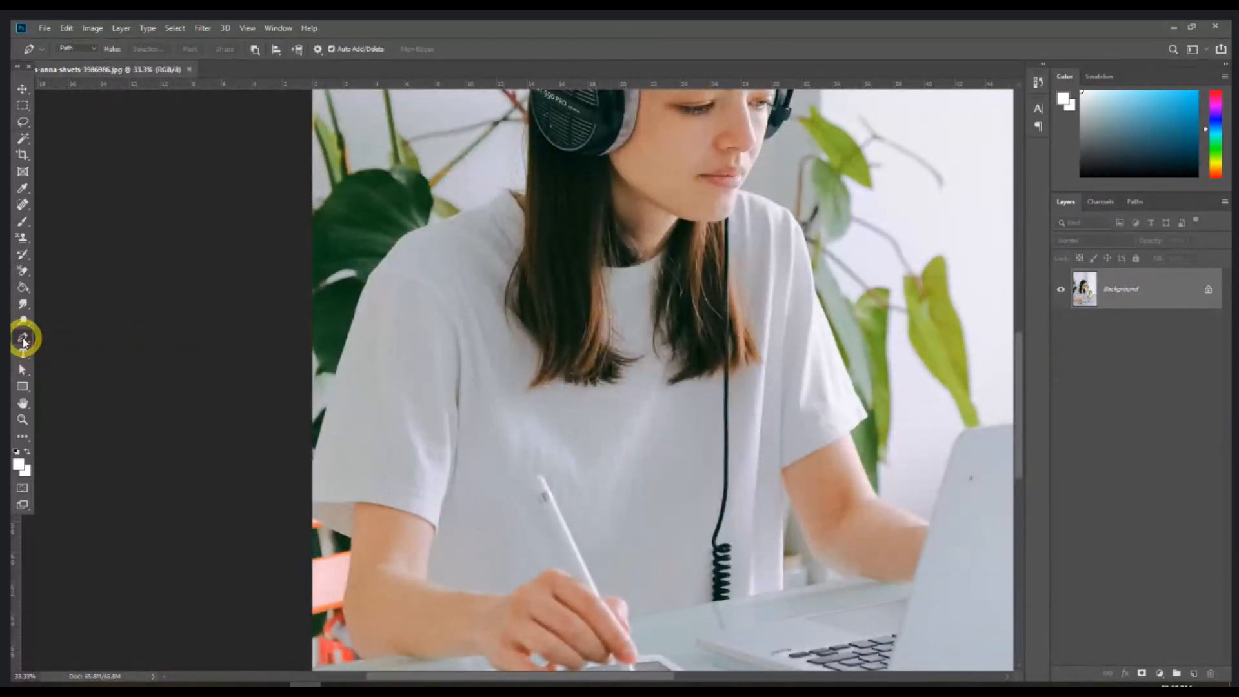
click(76, 49)
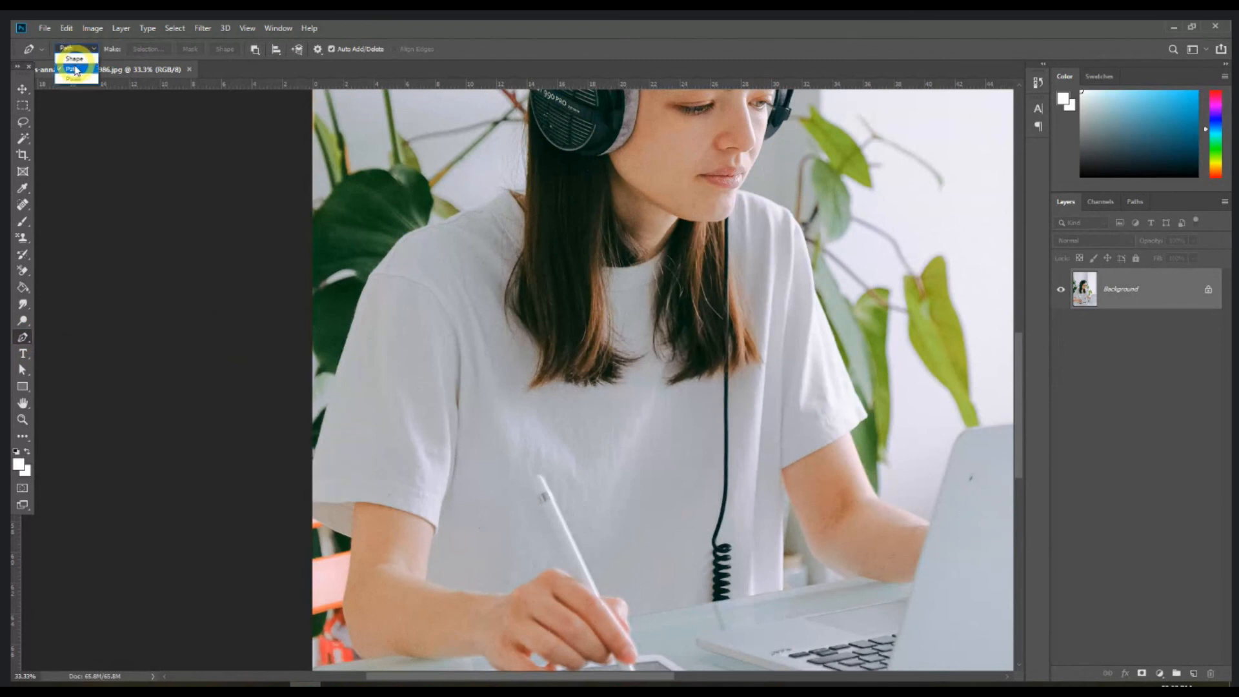
click(71, 72)
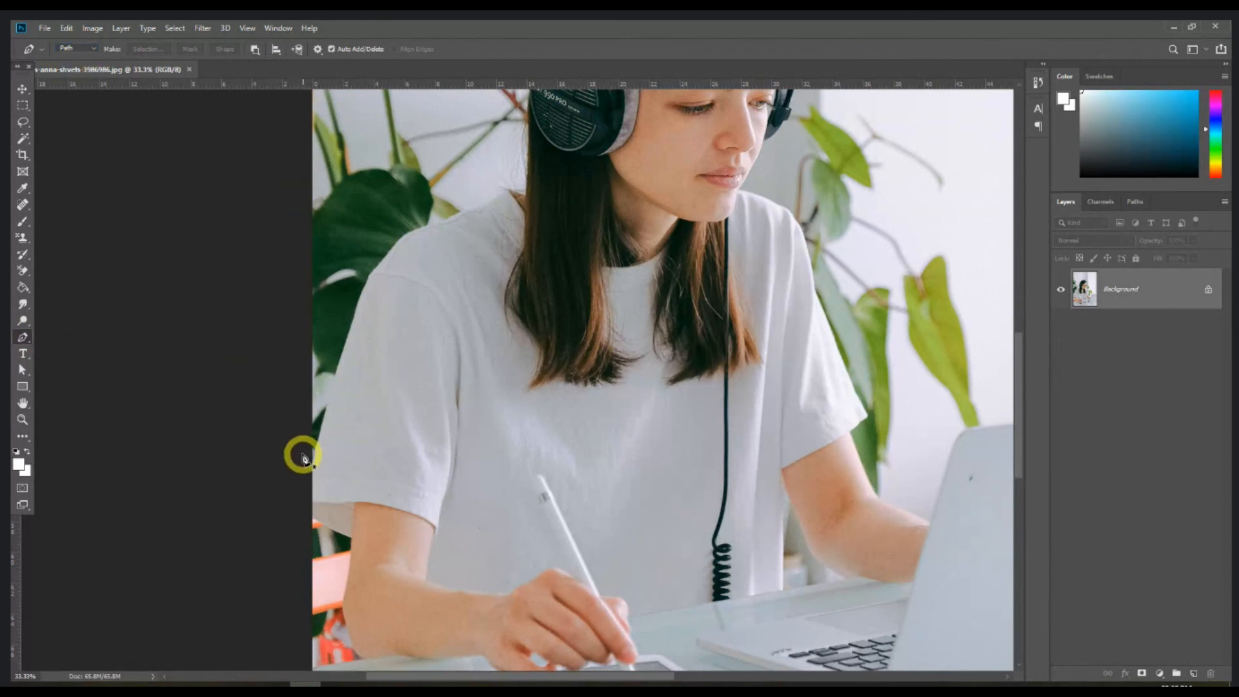
key(ctrl+plus)
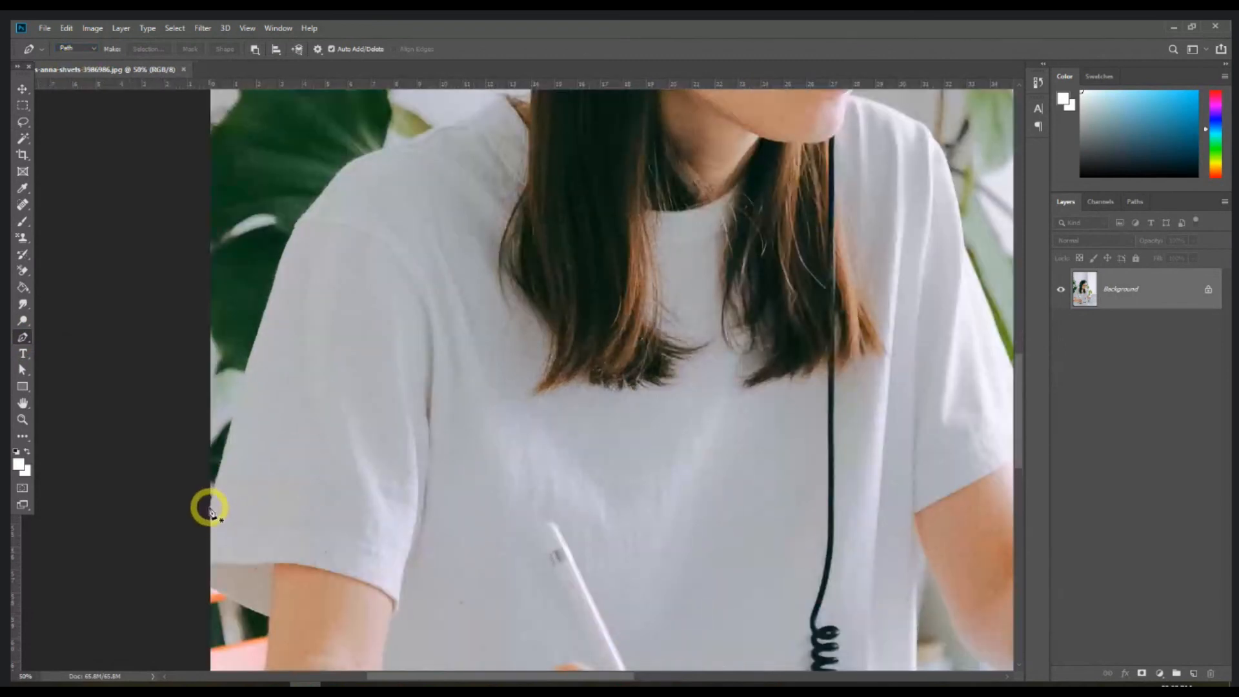
click(209, 508)
drag(241, 392, 263, 321)
drag(296, 225, 330, 392)
drag(360, 338, 366, 339)
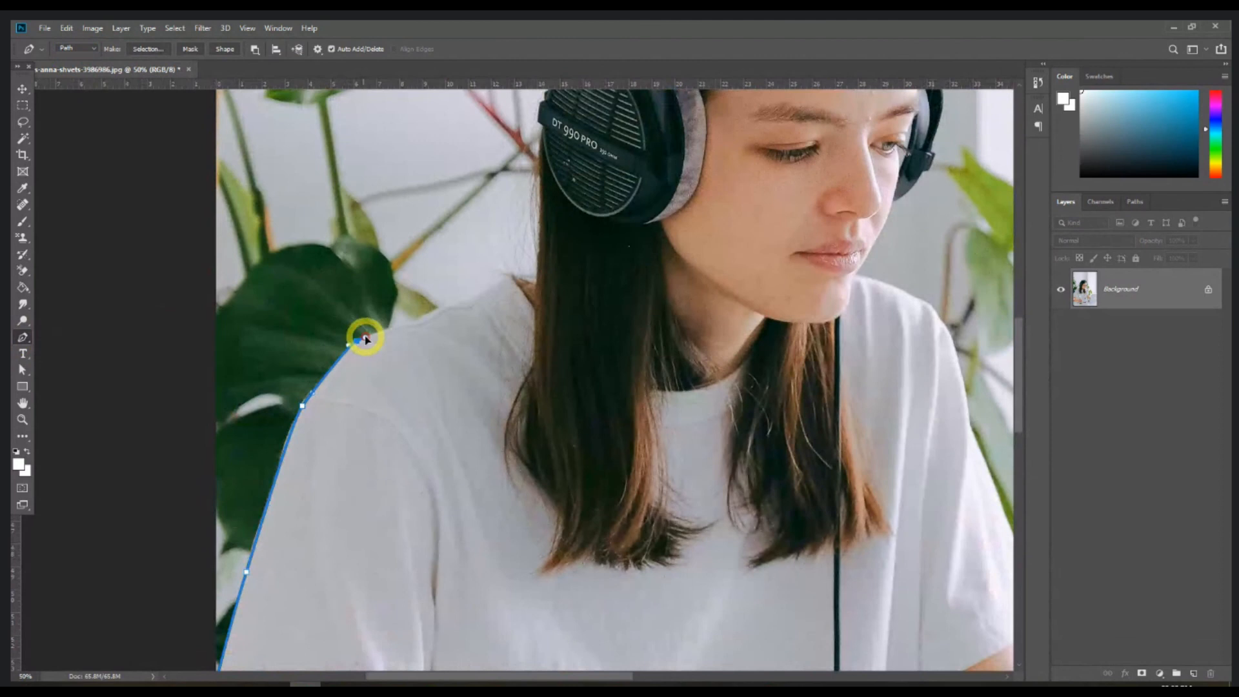
key(ctrl+plus)
drag(398, 293, 559, 507)
click(464, 265)
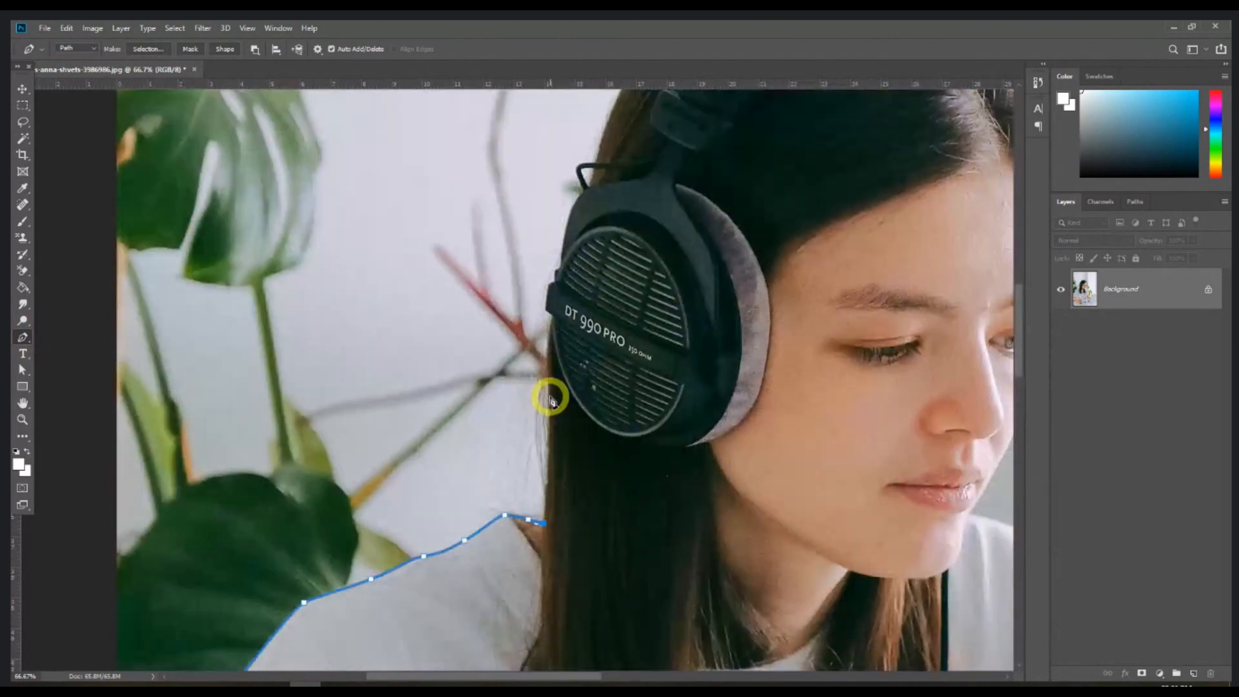
Continue the path up the hair's edge and around the outer edge of the headphone ear cup to its thin wire
click(548, 394)
click(553, 317)
click(547, 312)
click(548, 293)
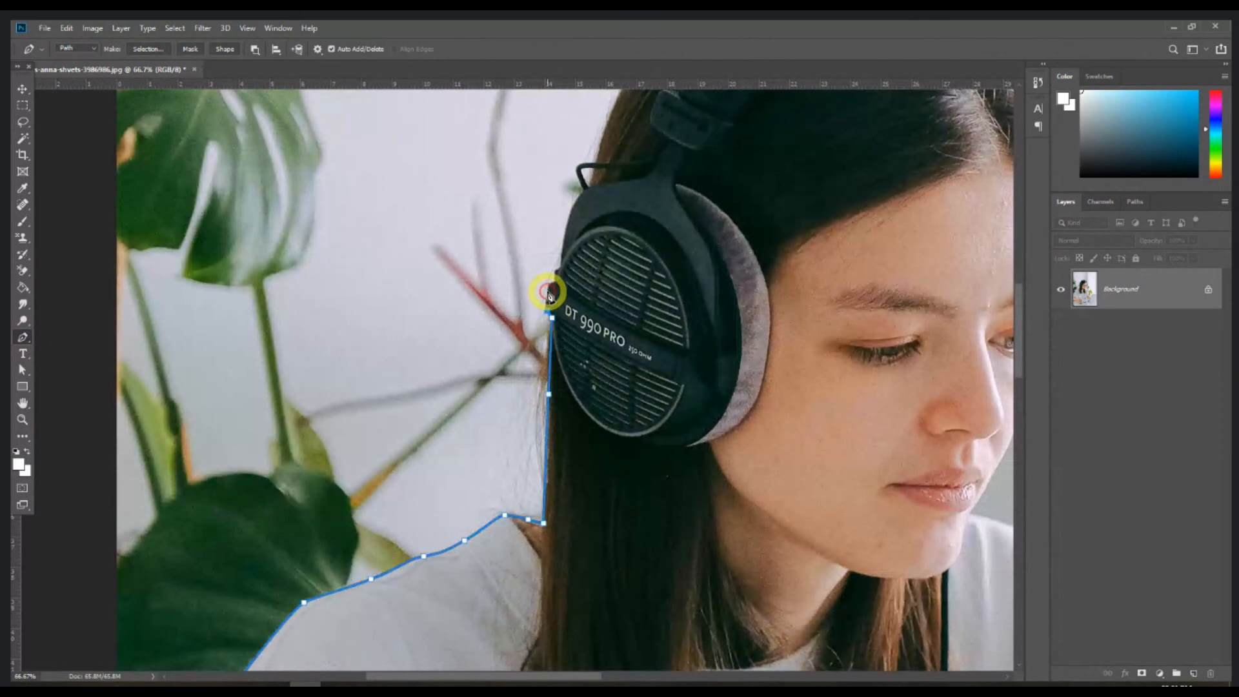
click(557, 271)
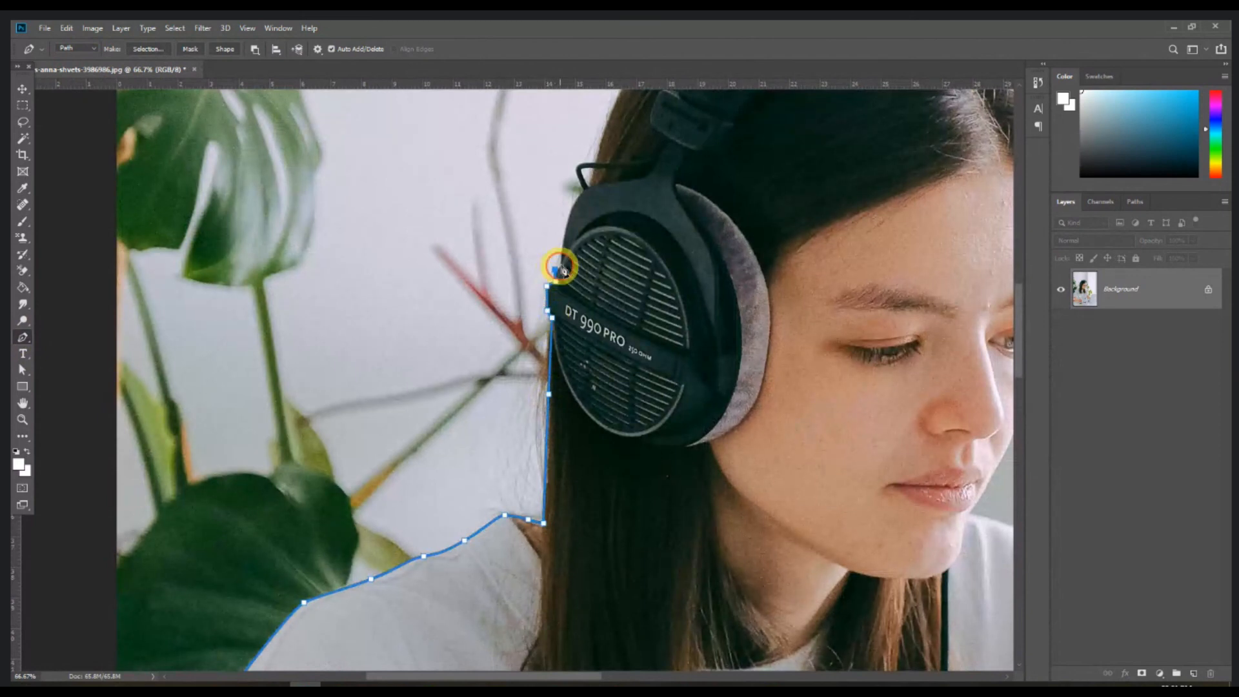
click(561, 262)
scroll(566, 245, up, 3)
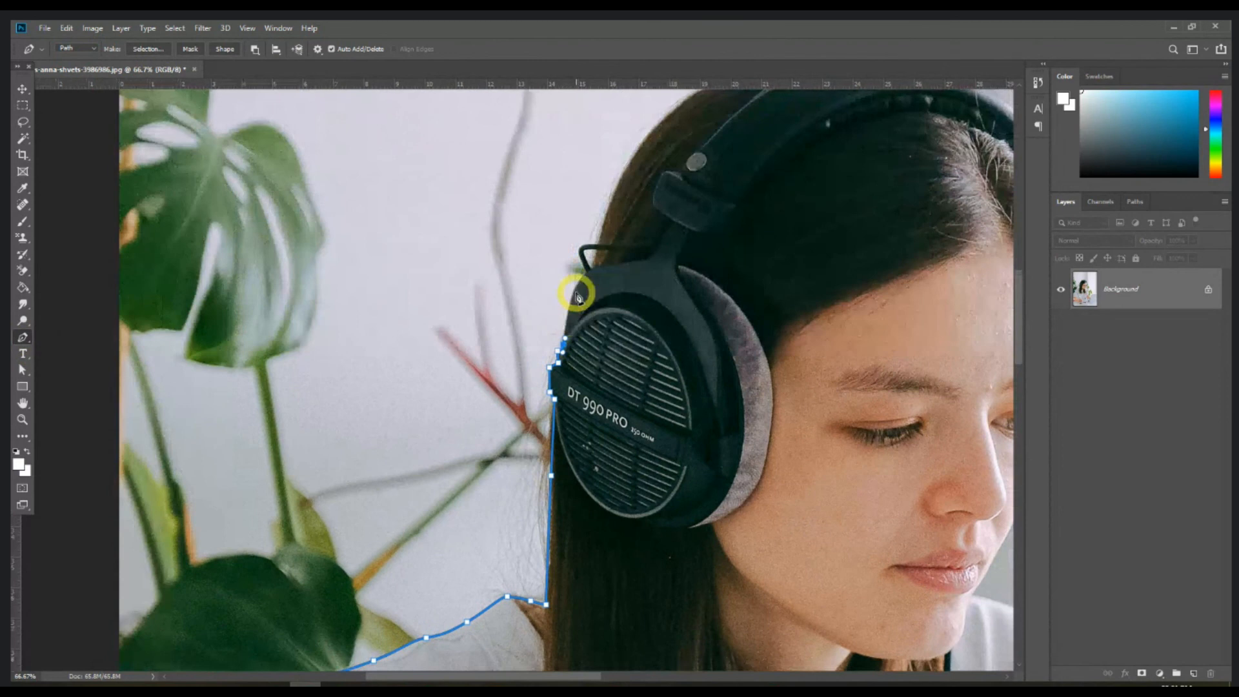
click(573, 290)
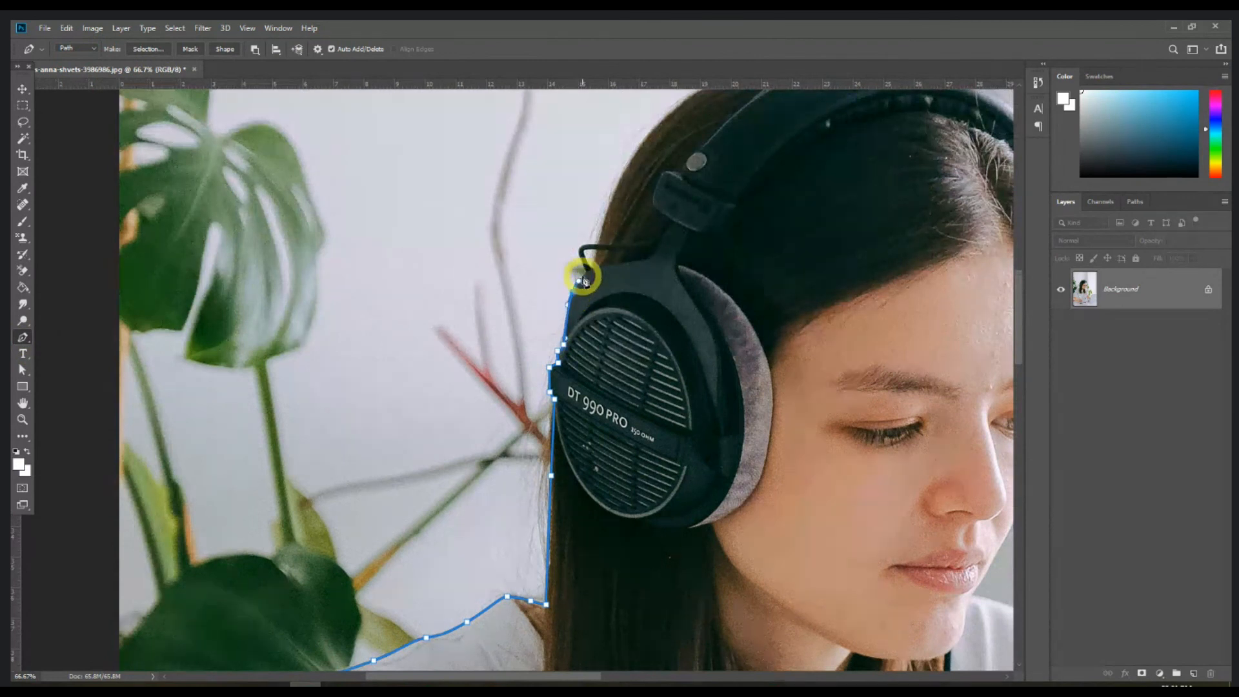
click(586, 273)
Trace the outer bend of the thin headphone wire above the ear cup with closely placed anchor points
key(ctrl+plus)
key(ctrl+plus)
drag(607, 328, 539, 433)
click(529, 299)
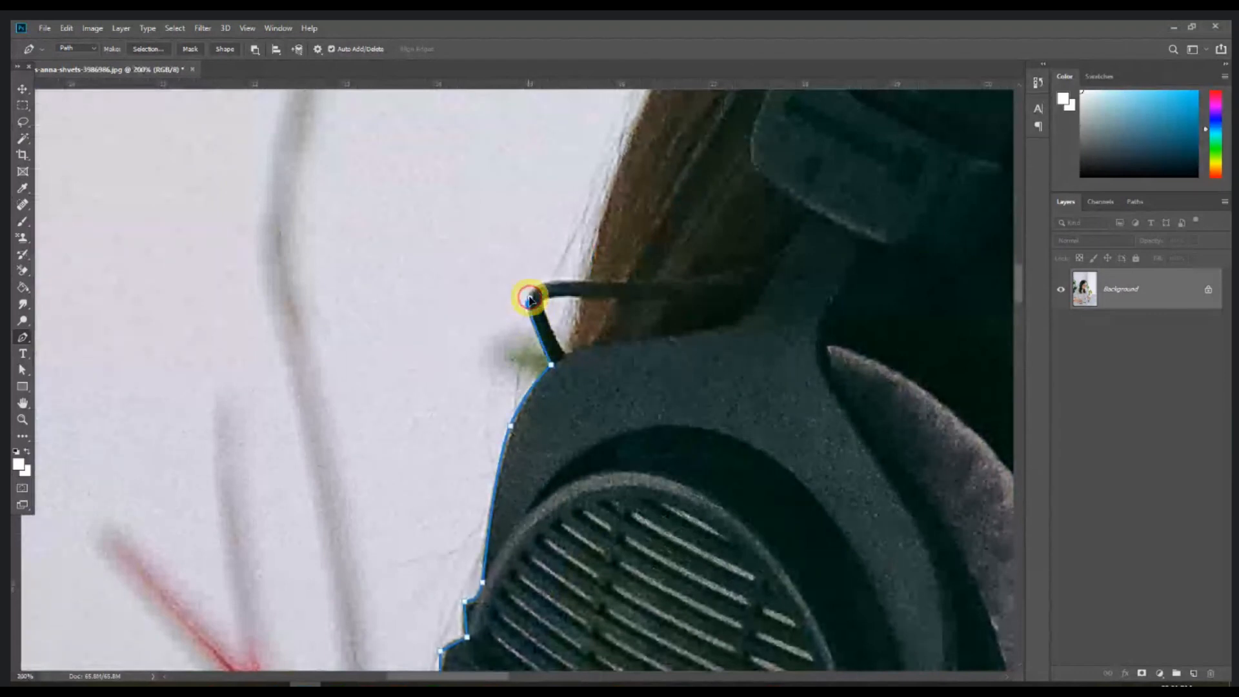
drag(550, 282, 563, 282)
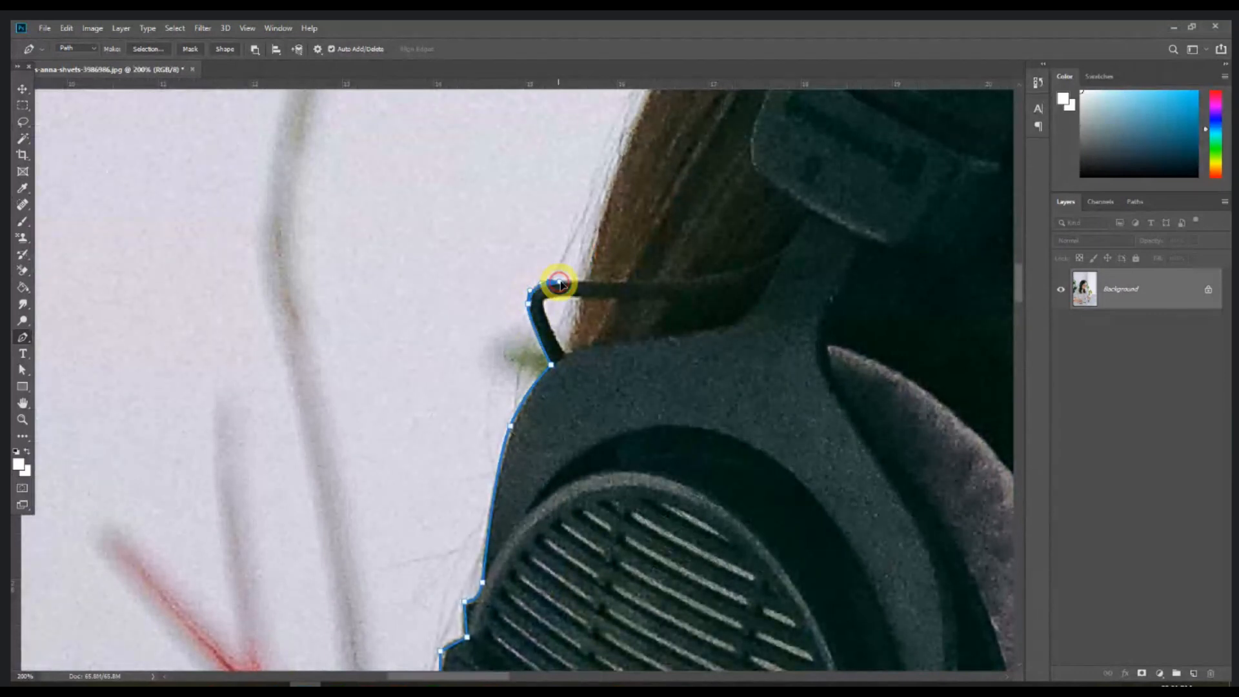
Extend the path with curved segments over the back of the hair to the top of the headphone band
key(ctrl+minus)
key(ctrl+minus)
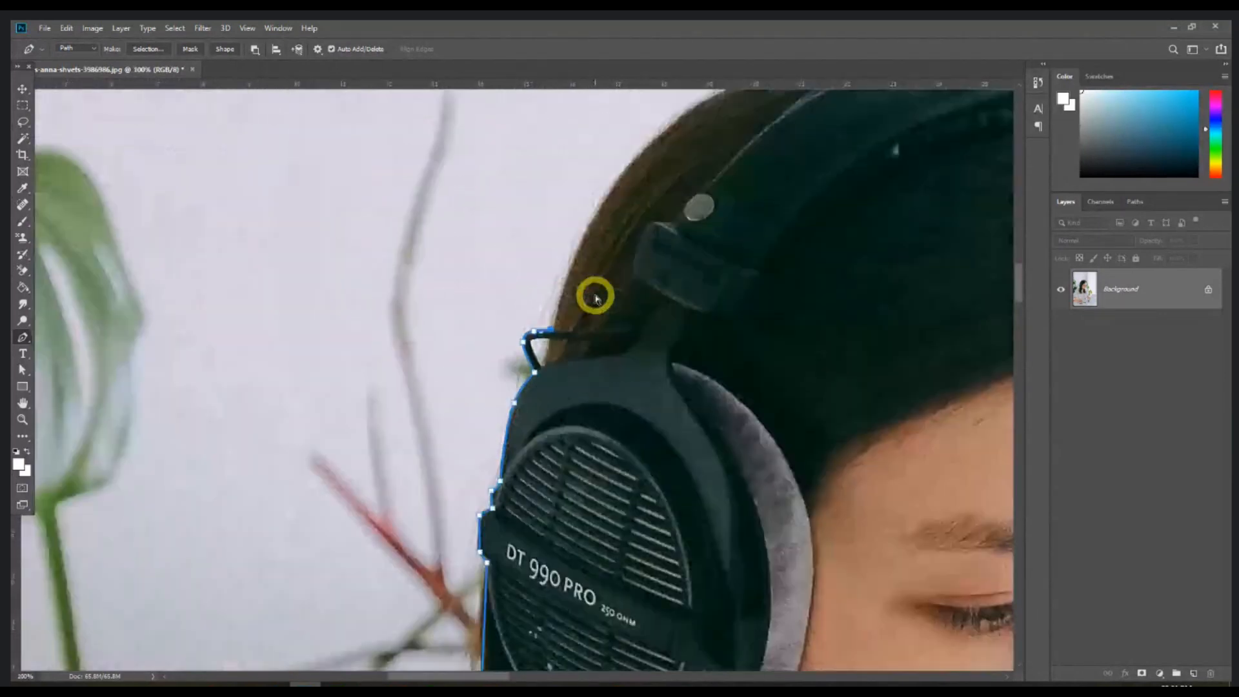
drag(552, 353, 601, 305)
drag(671, 285, 703, 280)
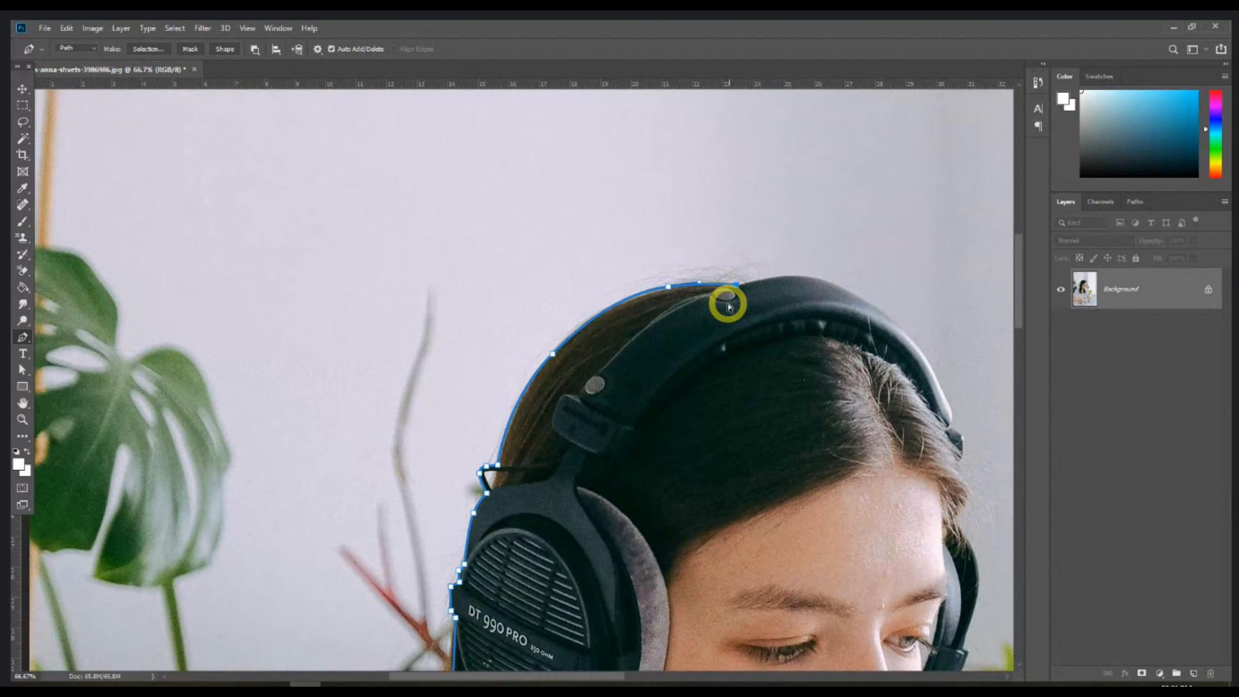
Close the path around the background left of the woman, running outside the photo's top and left edges back to the starting anchor
key(ctrl+minus)
key(ctrl+minus)
key(ctrl+minus)
key(ctrl+minus)
key(ctrl+minus)
click(505, 136)
click(328, 138)
click(323, 498)
click(361, 457)
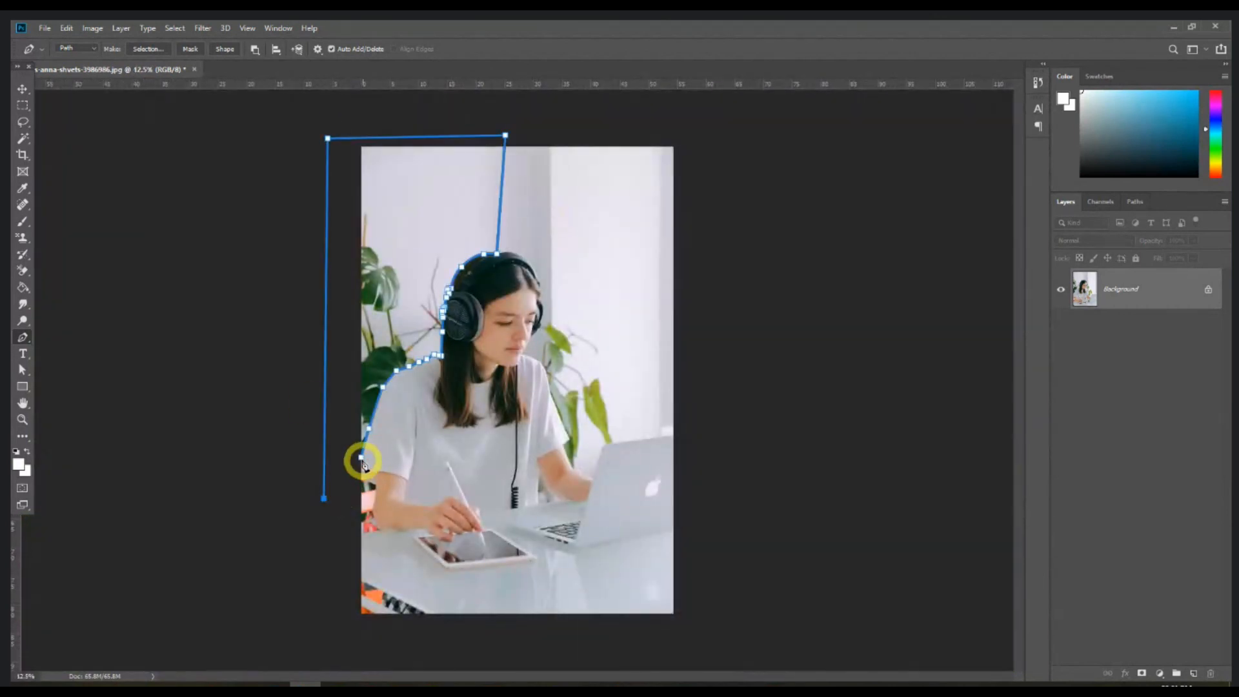
Convert the closed path to a selection and invert it so that the background left of the woman is selected
key(ctrl+plus)
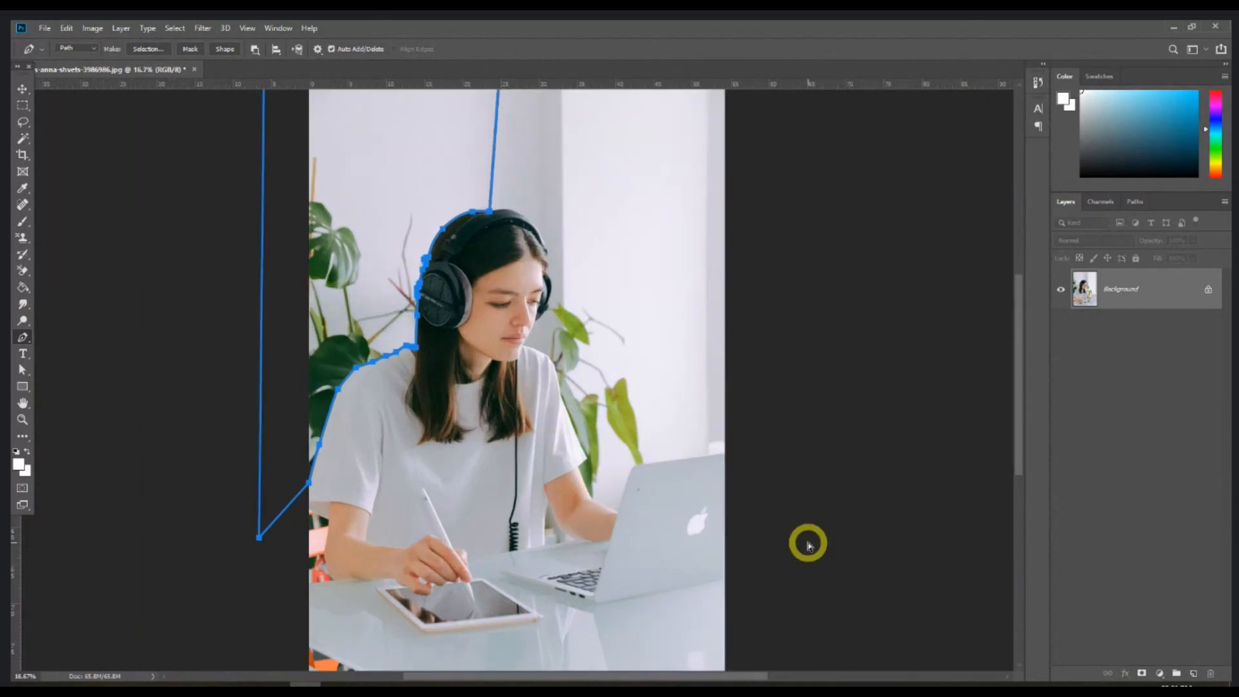
key(ctrl+Return)
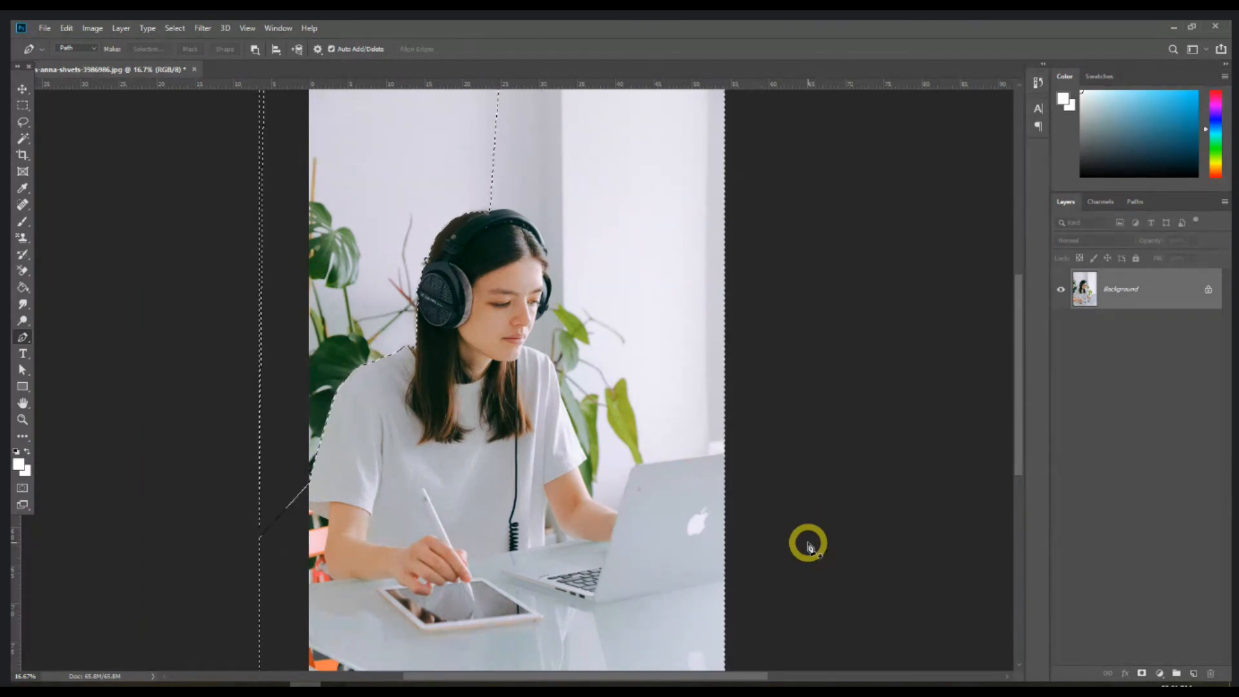
key(ctrl+shift+i)
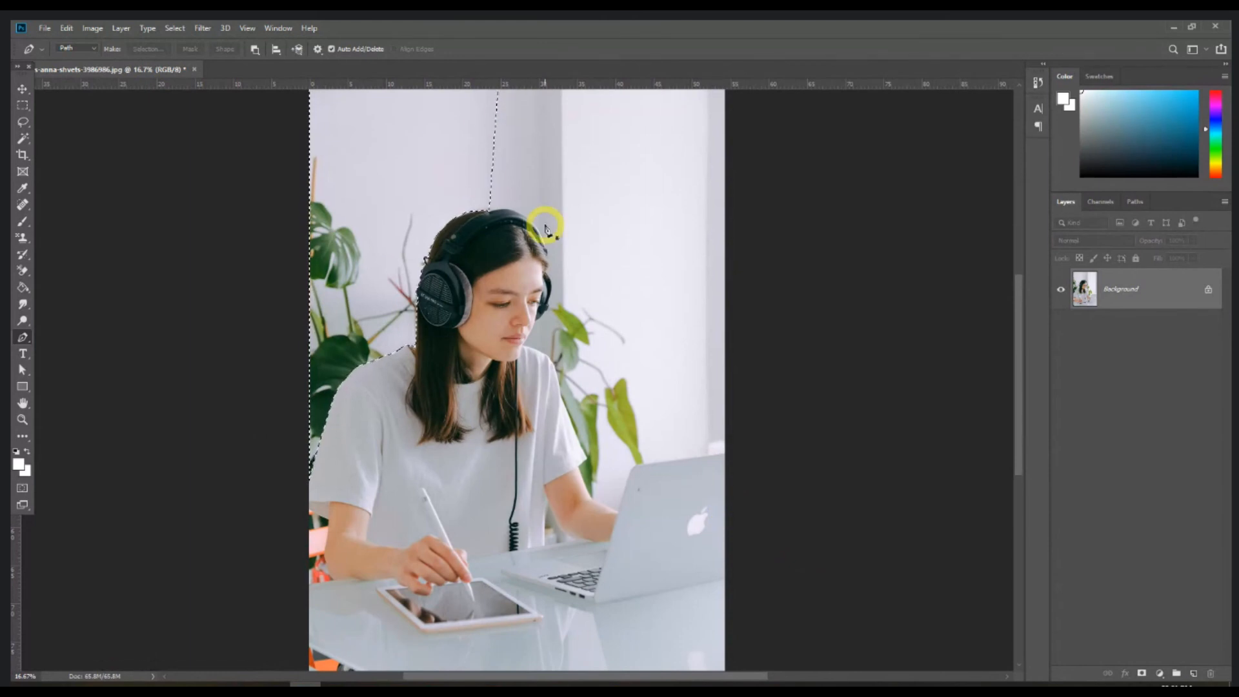
Duplicate the Background layer while keeping the selection of the background beside the woman
key(ctrl+plus)
drag(545, 226, 563, 406)
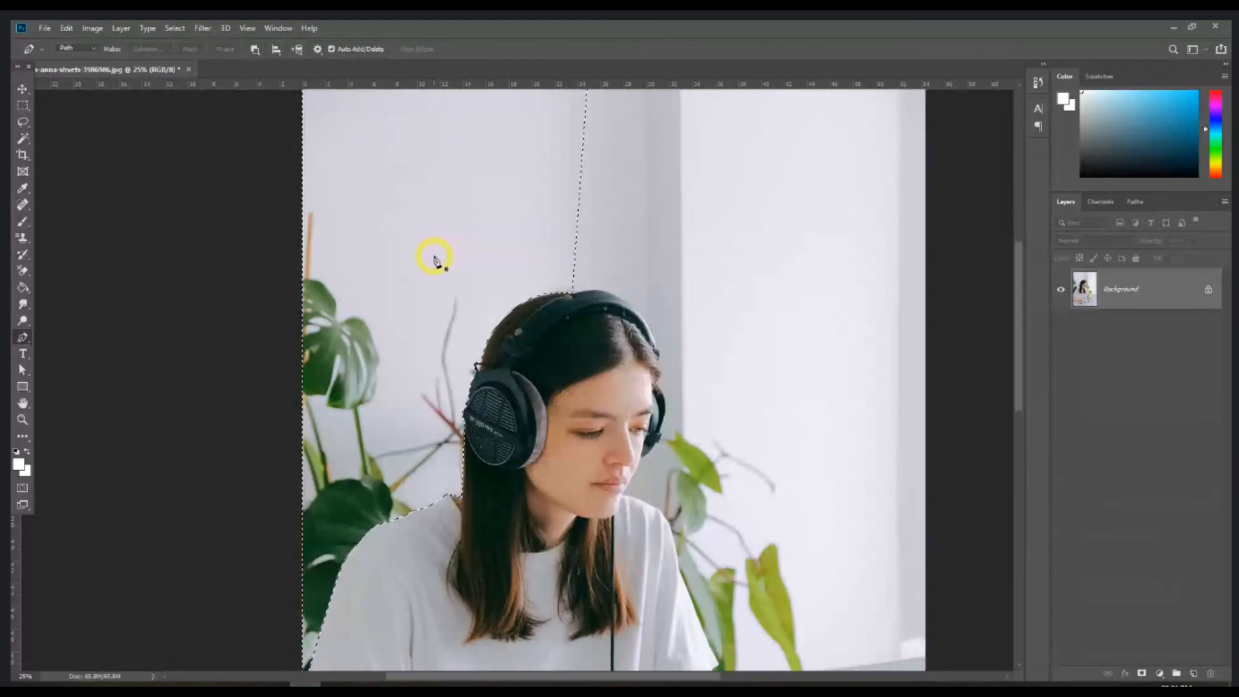
drag(1170, 291, 1195, 674)
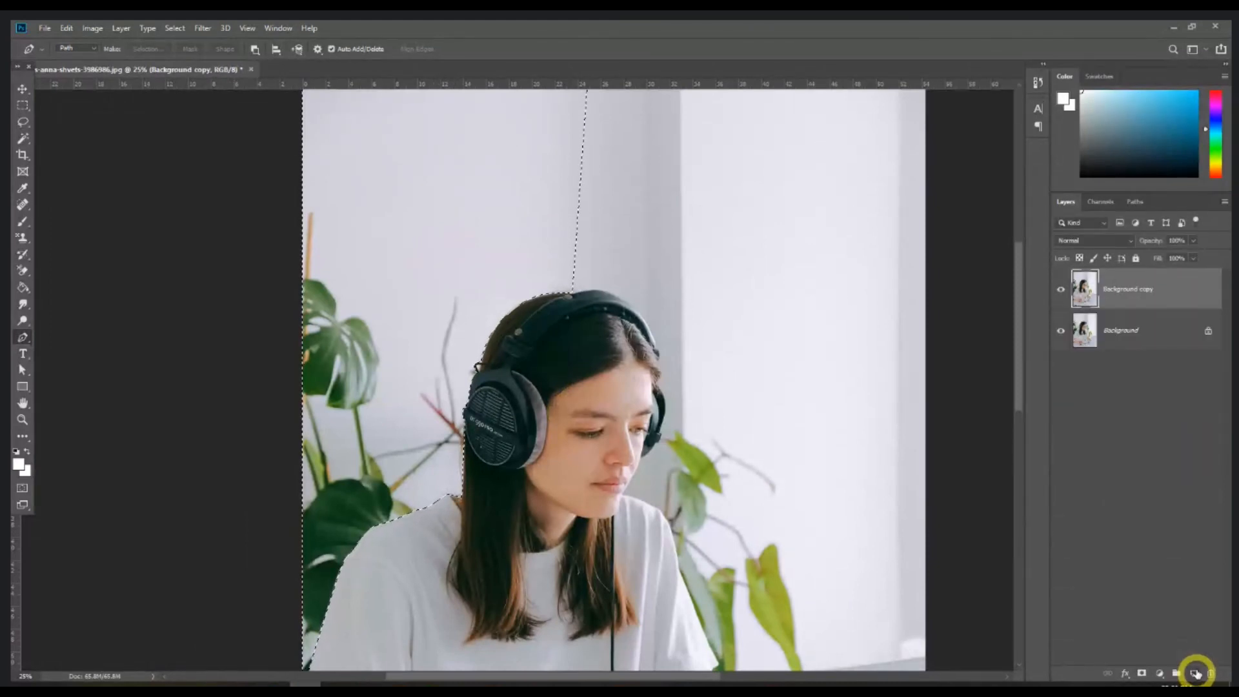
Set the foreground colour to the wall tone c1c0ce by sampling the wall near the plant's lower stems
click(20, 464)
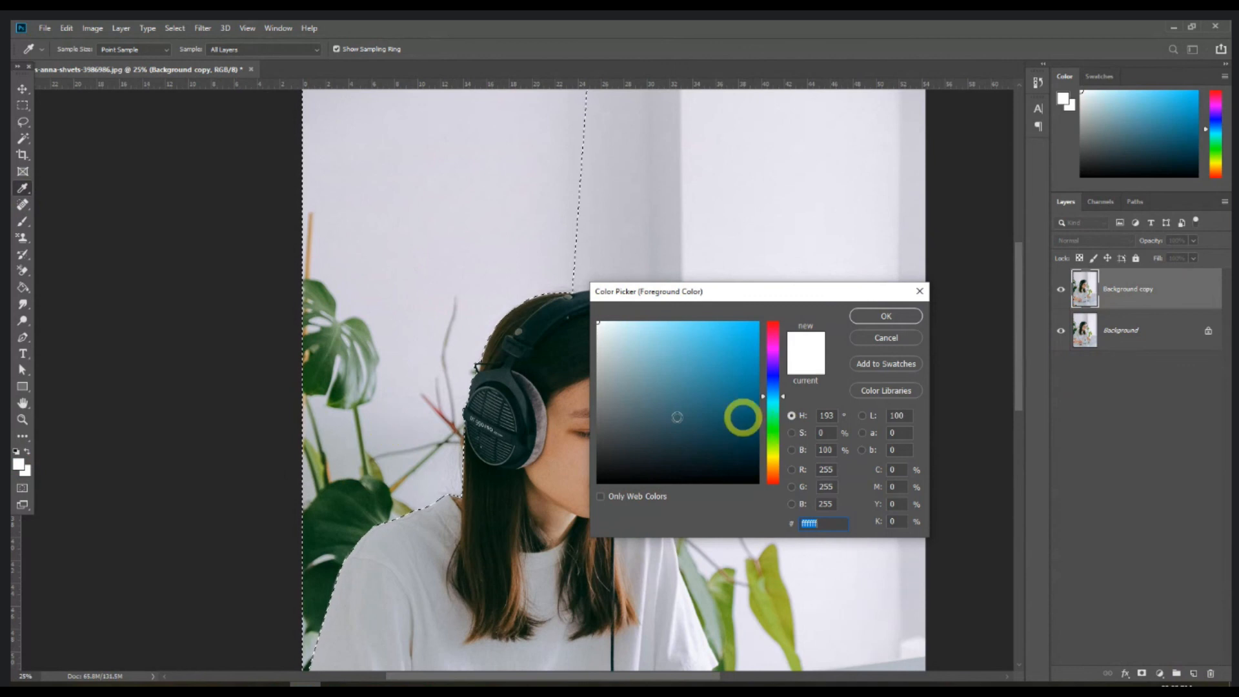
click(390, 425)
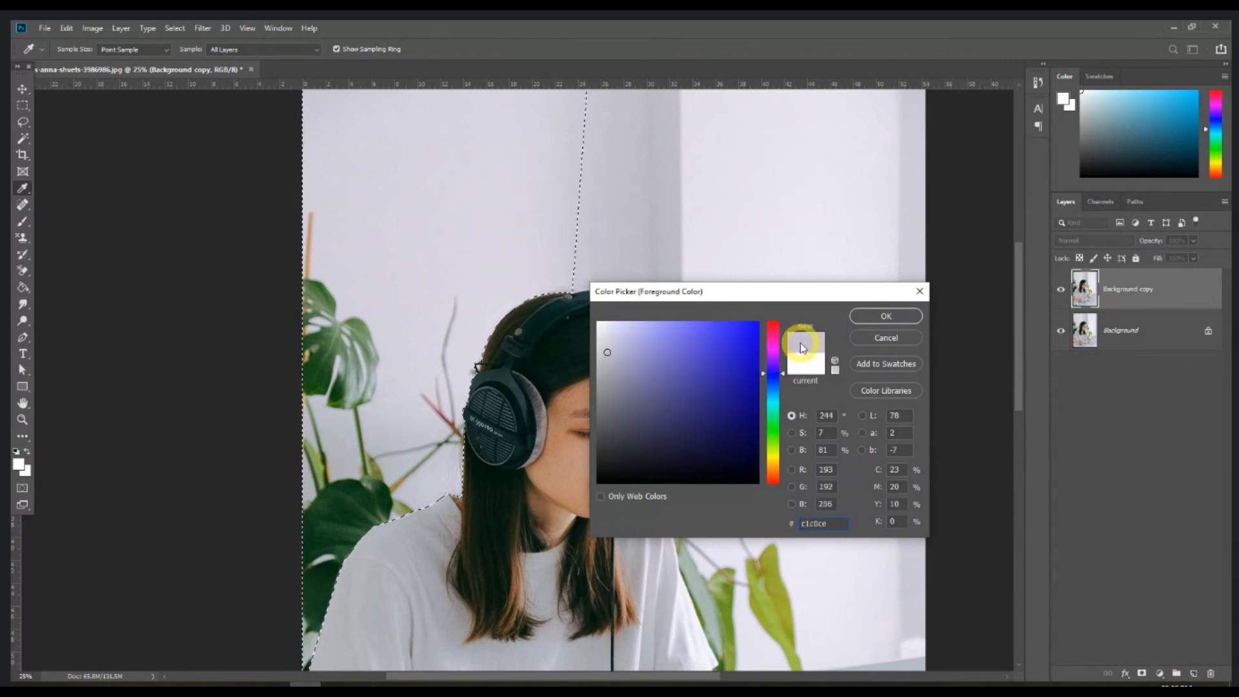
click(881, 317)
key(p)
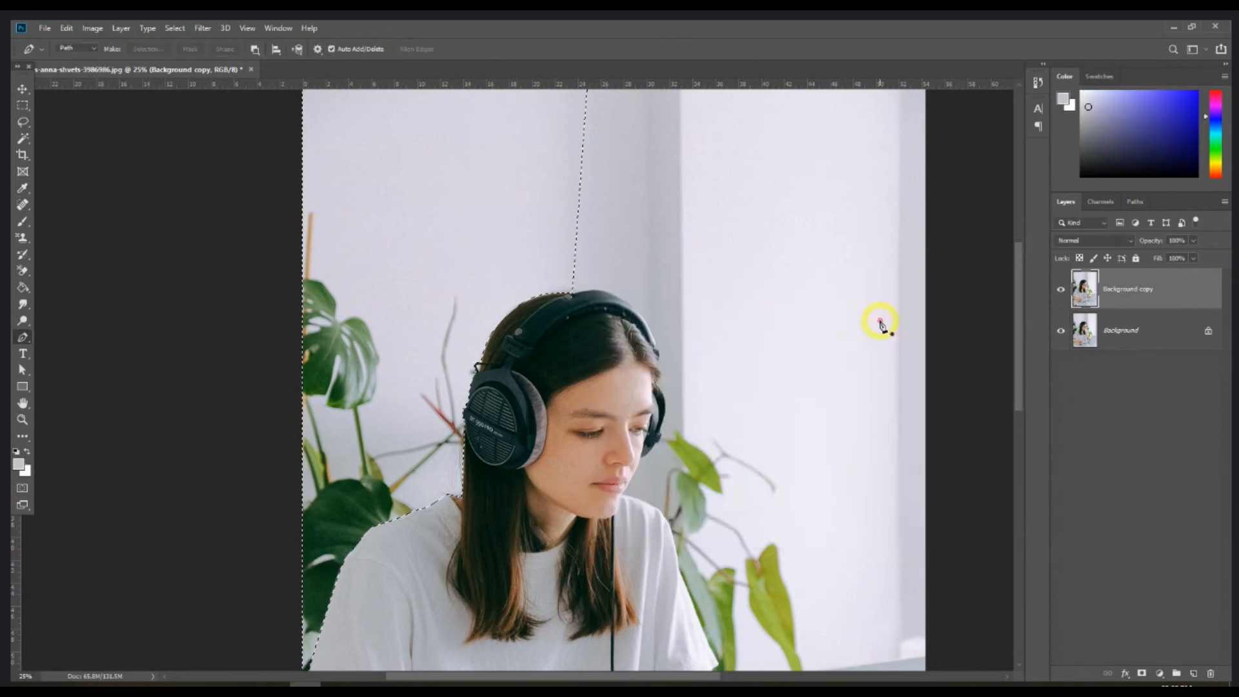
Raise the Brush opacity, enlarge the brush, and paint the wall colour over the lower leaves above the woman's shoulder
click(22, 224)
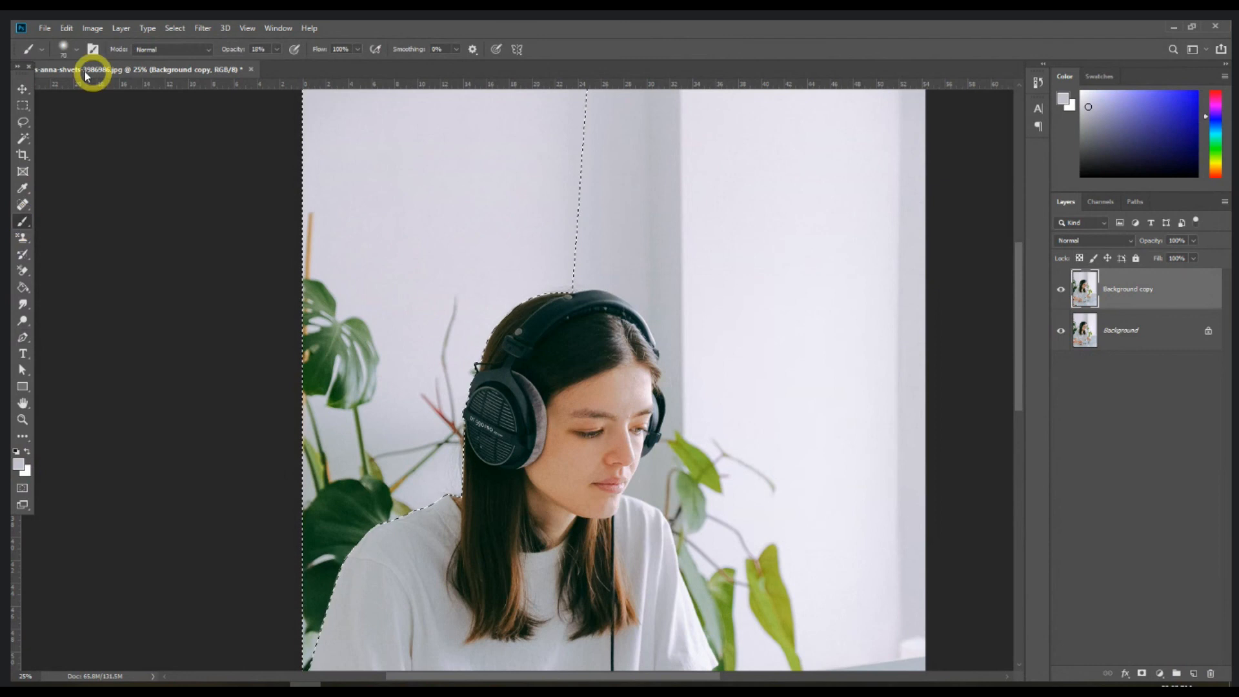
click(278, 51)
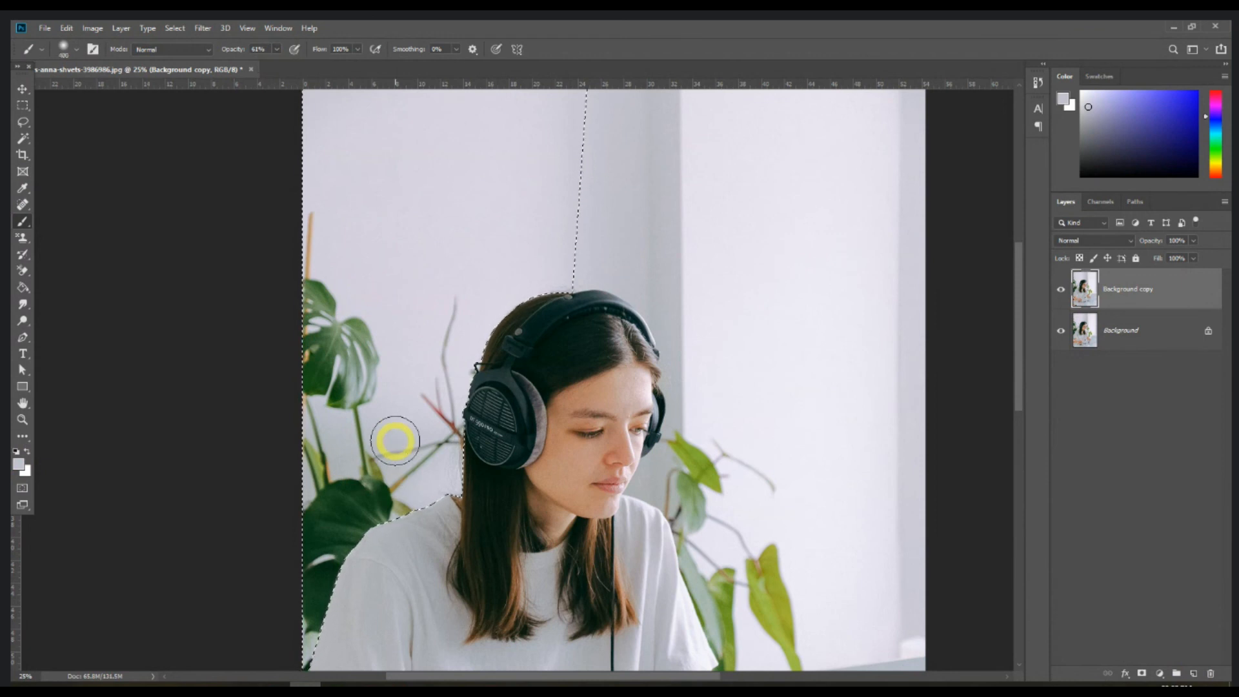
mouse_move(395, 441)
mouse_down()
mouse_move(366, 450)
mouse_move(381, 466)
mouse_move(355, 527)
mouse_up()
mouse_move(362, 572)
mouse_down()
mouse_move(380, 490)
mouse_move(327, 553)
mouse_move(321, 598)
mouse_move(367, 432)
mouse_move(440, 404)
mouse_up()
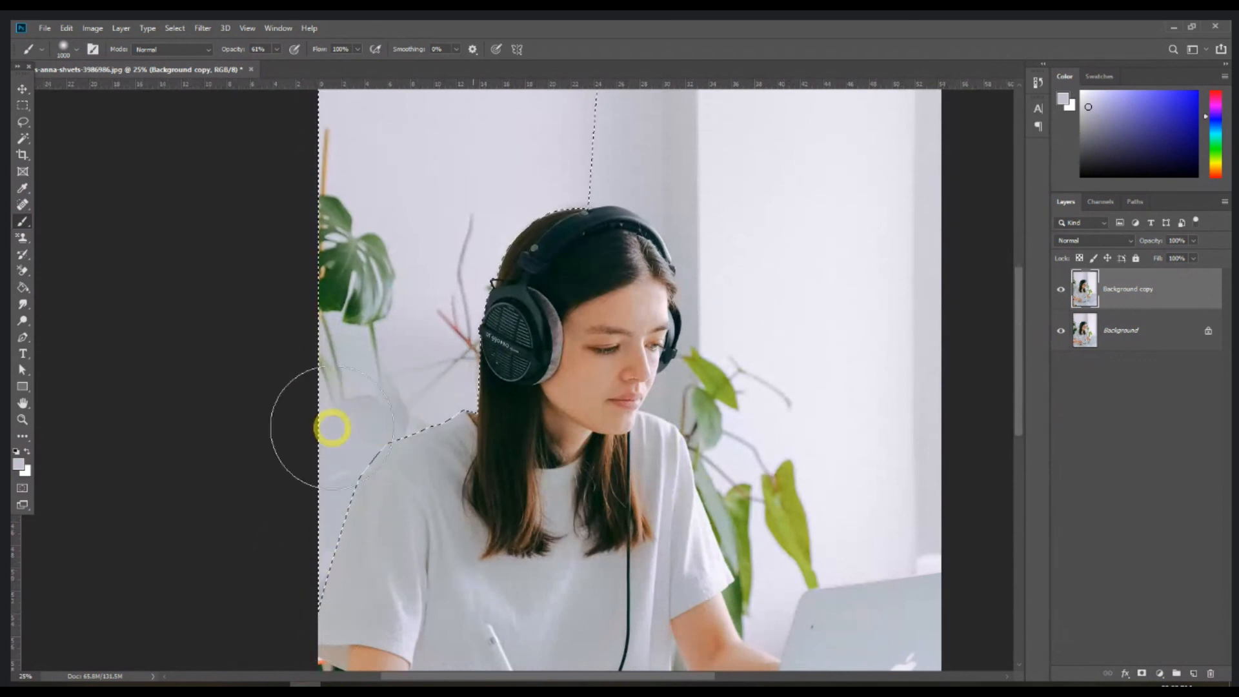
Set the brush opacity to 80% and paint over the remaining stems between the shoulder and the headphones
drag(235, 46, 242, 53)
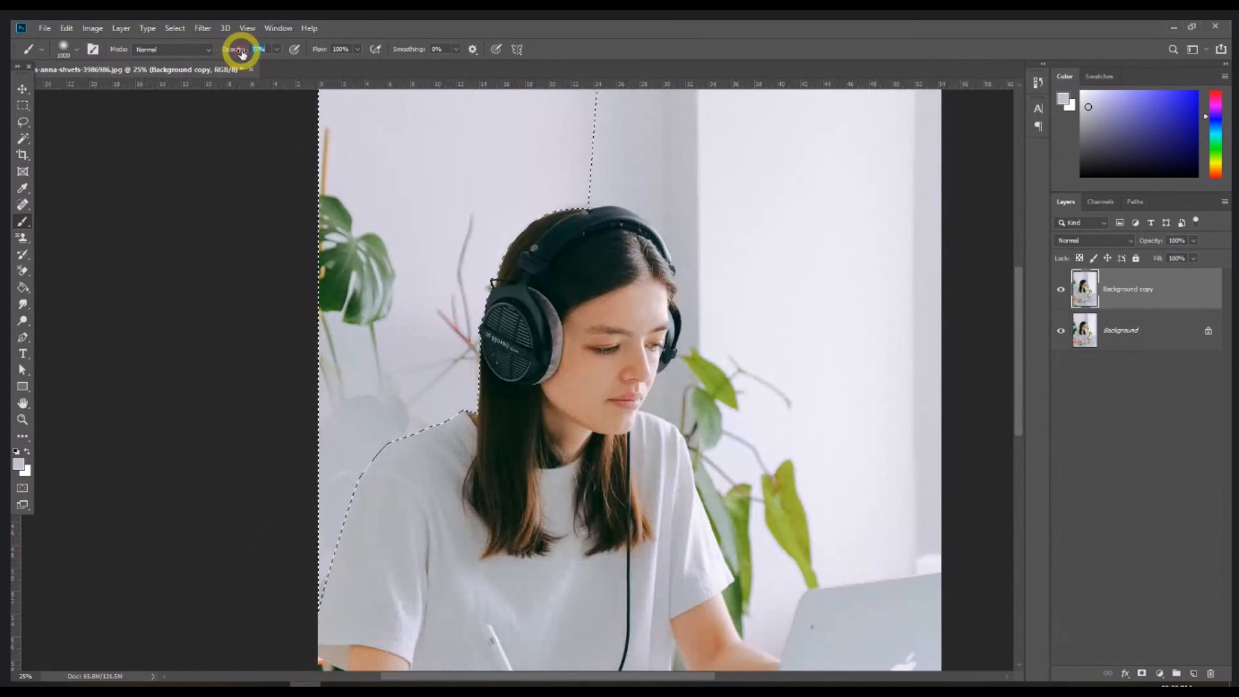
drag(328, 410, 458, 388)
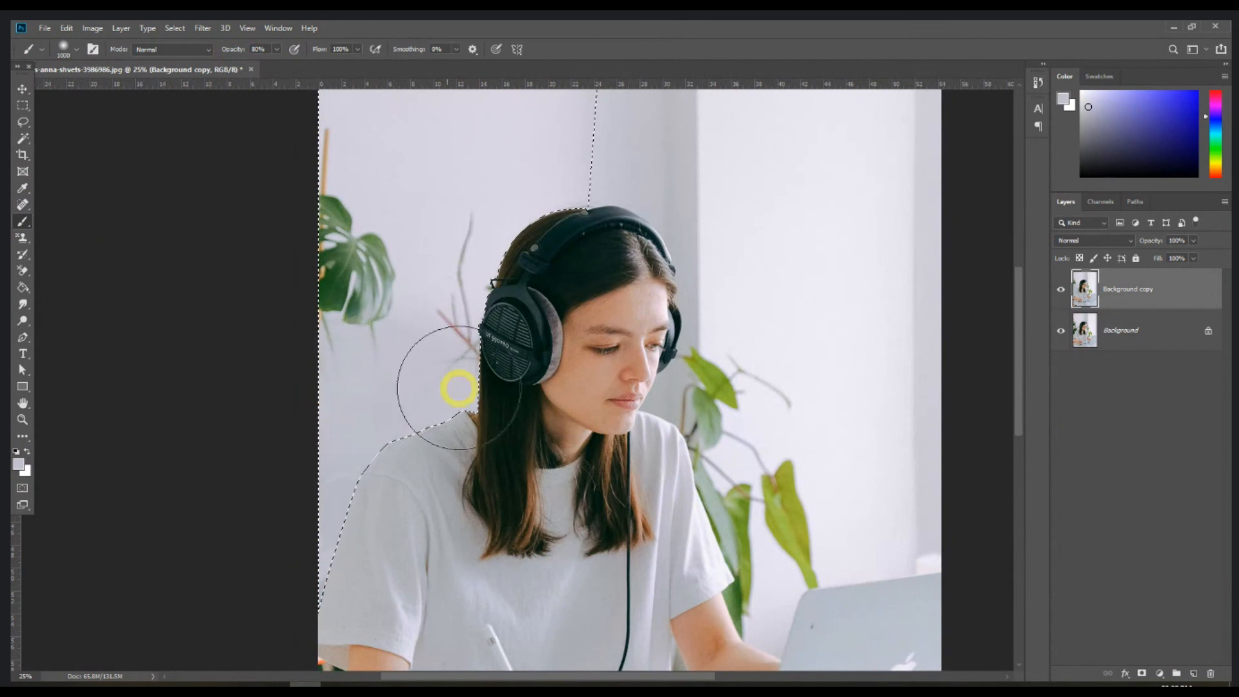
mouse_move(335, 507)
mouse_down()
mouse_move(336, 386)
mouse_move(318, 360)
mouse_move(425, 385)
mouse_up()
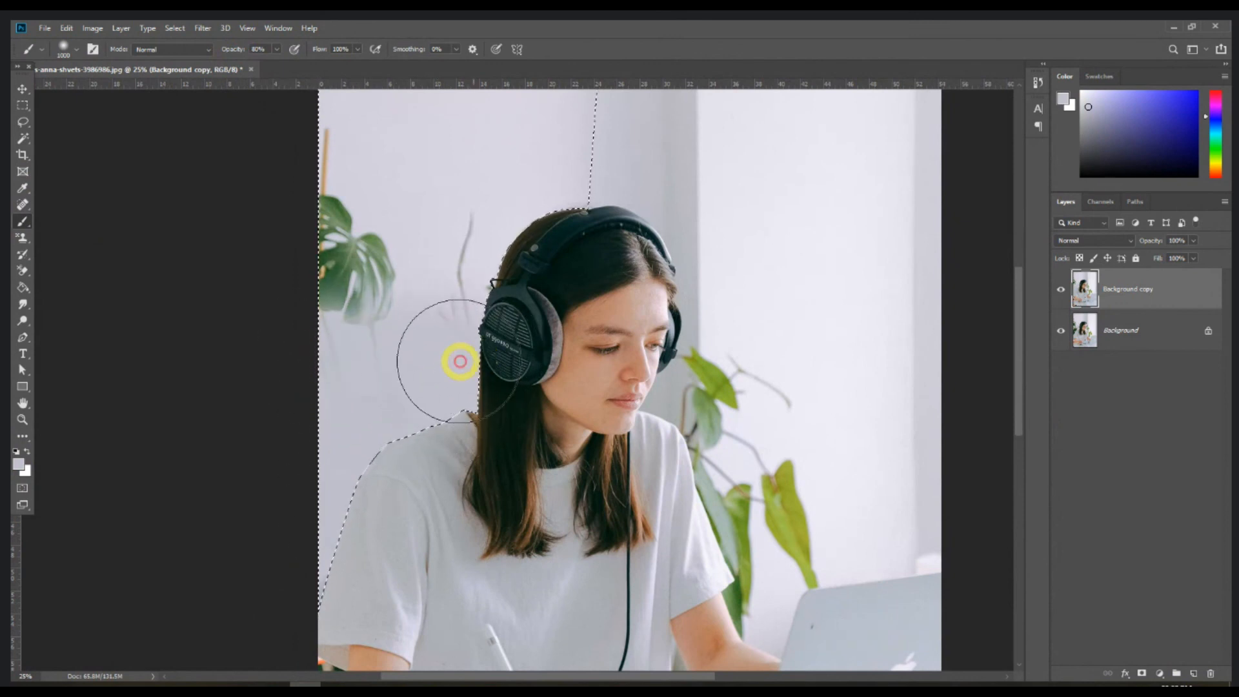
drag(440, 331, 428, 351)
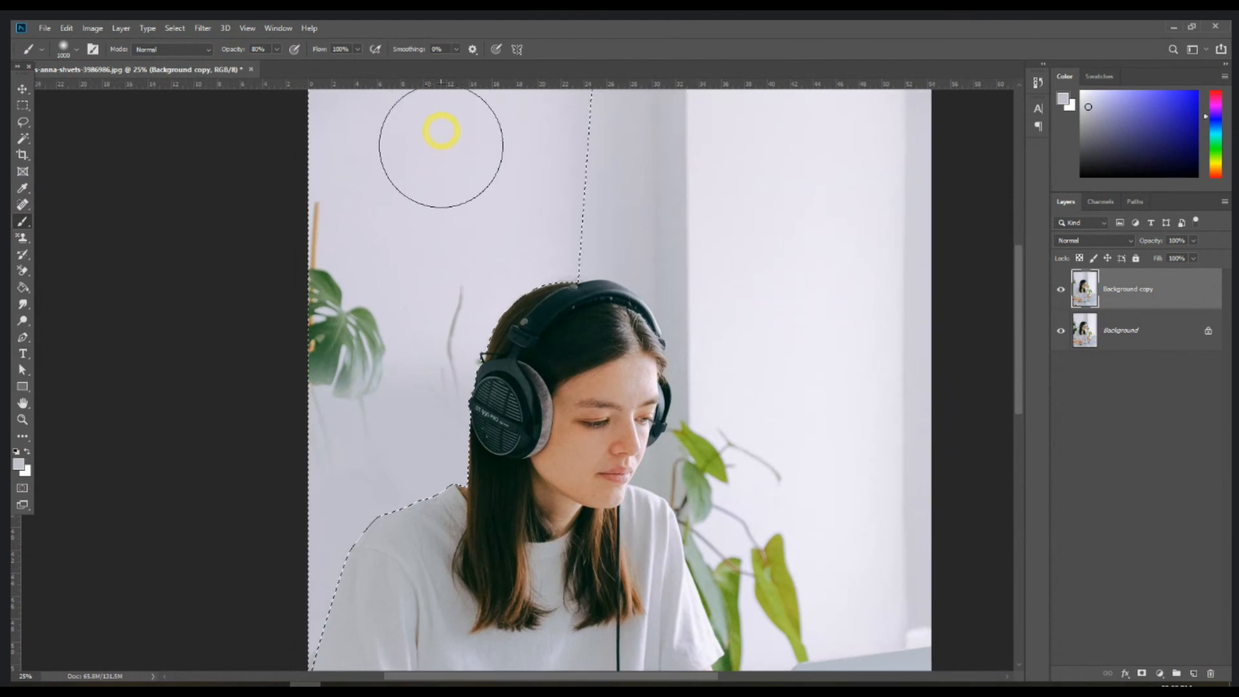
Sample the wall tone ccc9d8 beside the headphones and paint over the thin branches and the large monstera leaf
click(18, 464)
click(425, 355)
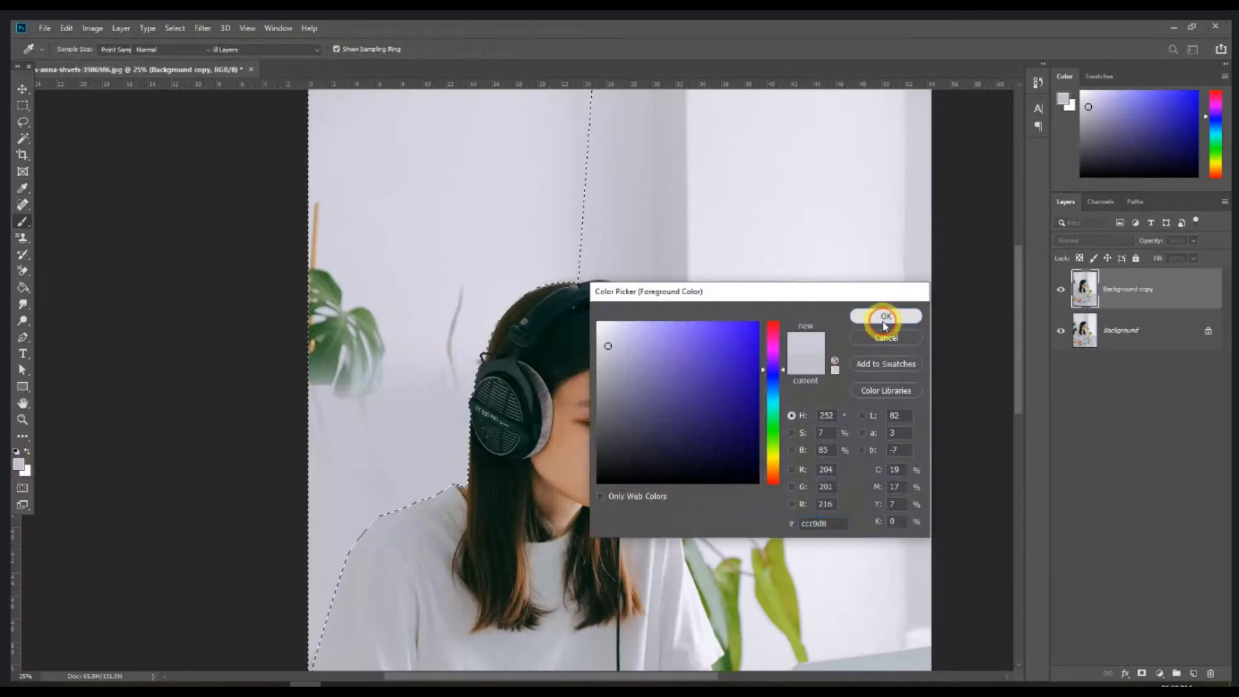
click(885, 317)
key(b)
mouse_move(283, 370)
mouse_down()
mouse_move(346, 339)
mouse_move(412, 357)
mouse_move(360, 346)
mouse_move(331, 368)
mouse_move(12, 415)
mouse_up()
Resample the wall colour above the headphones, paint over the last leaf remnants and the orange stick, and deselect the area
click(19, 464)
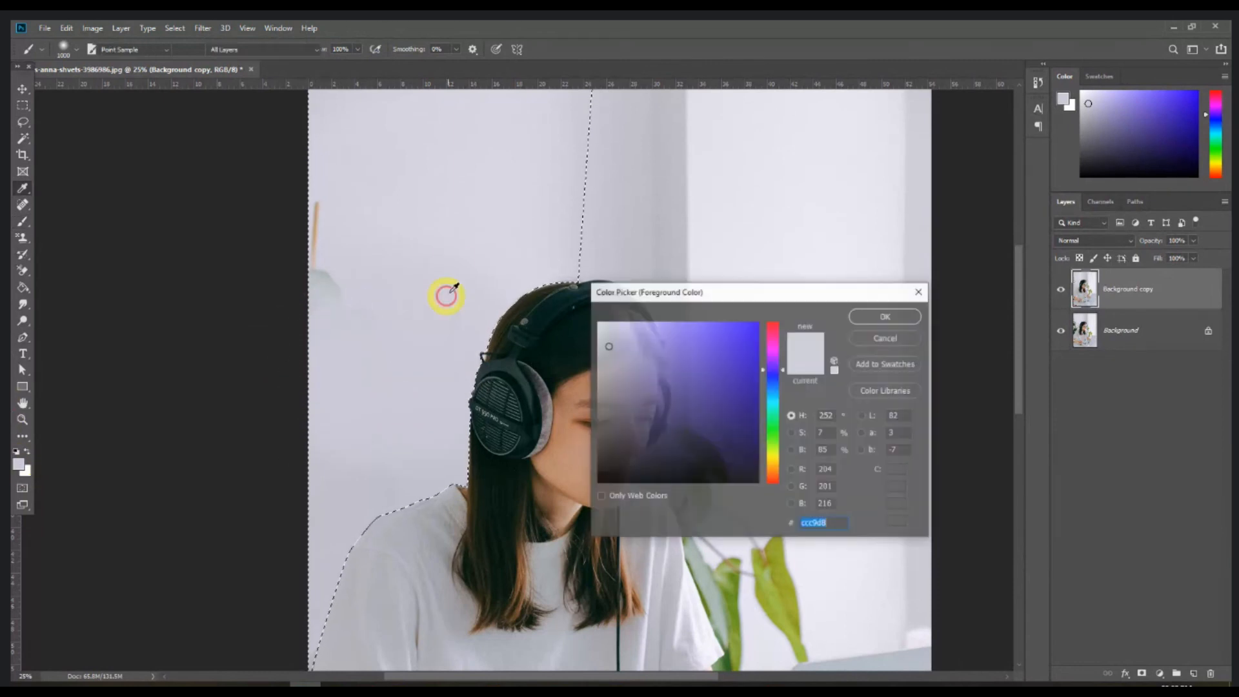
click(451, 260)
click(878, 318)
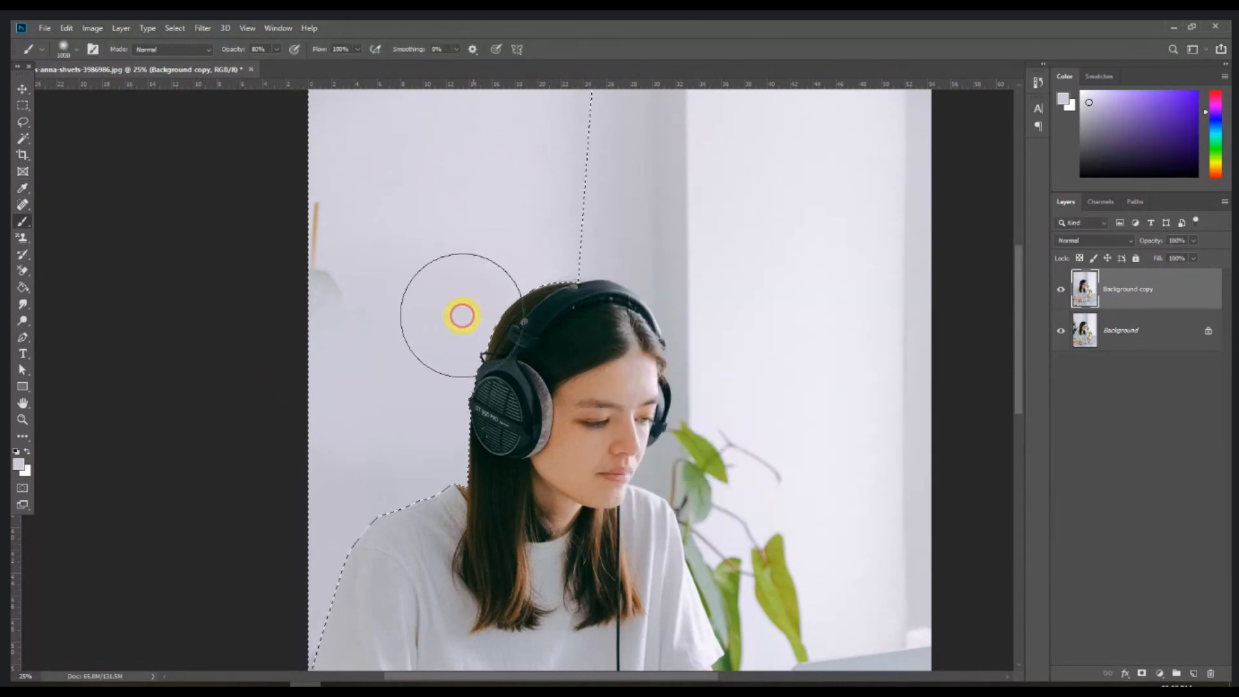
mouse_move(328, 315)
mouse_down()
mouse_move(294, 235)
mouse_move(334, 266)
mouse_move(280, 229)
mouse_up()
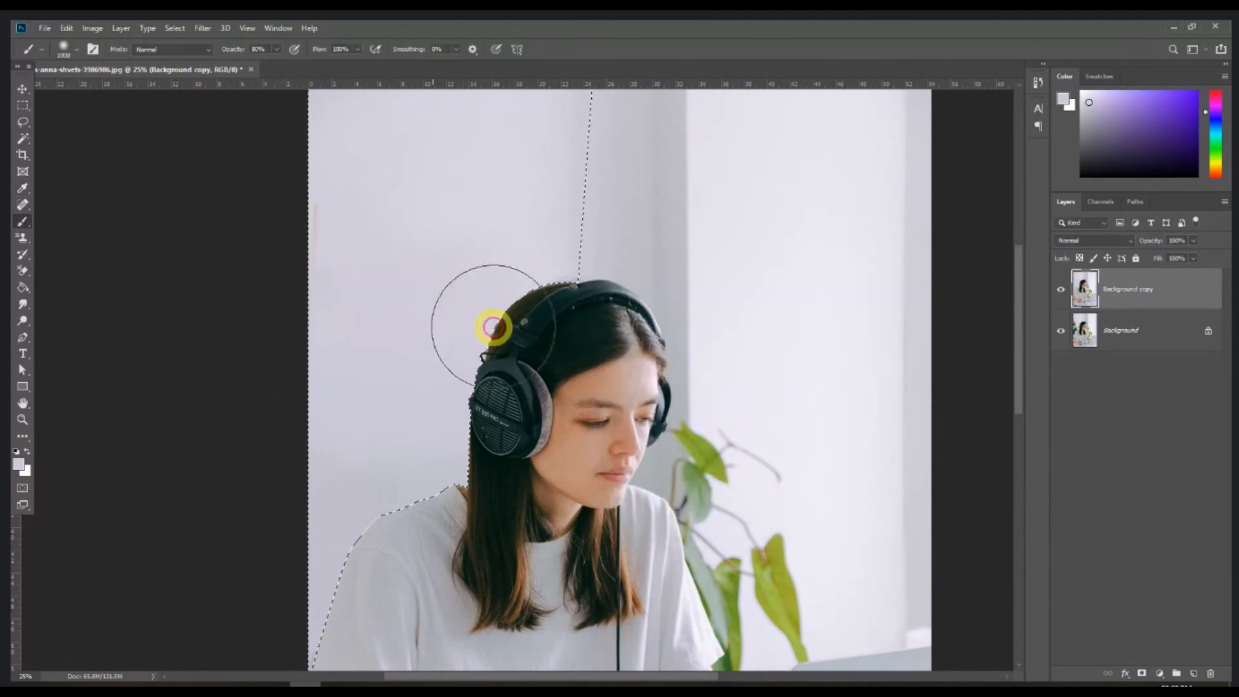
drag(397, 308, 423, 401)
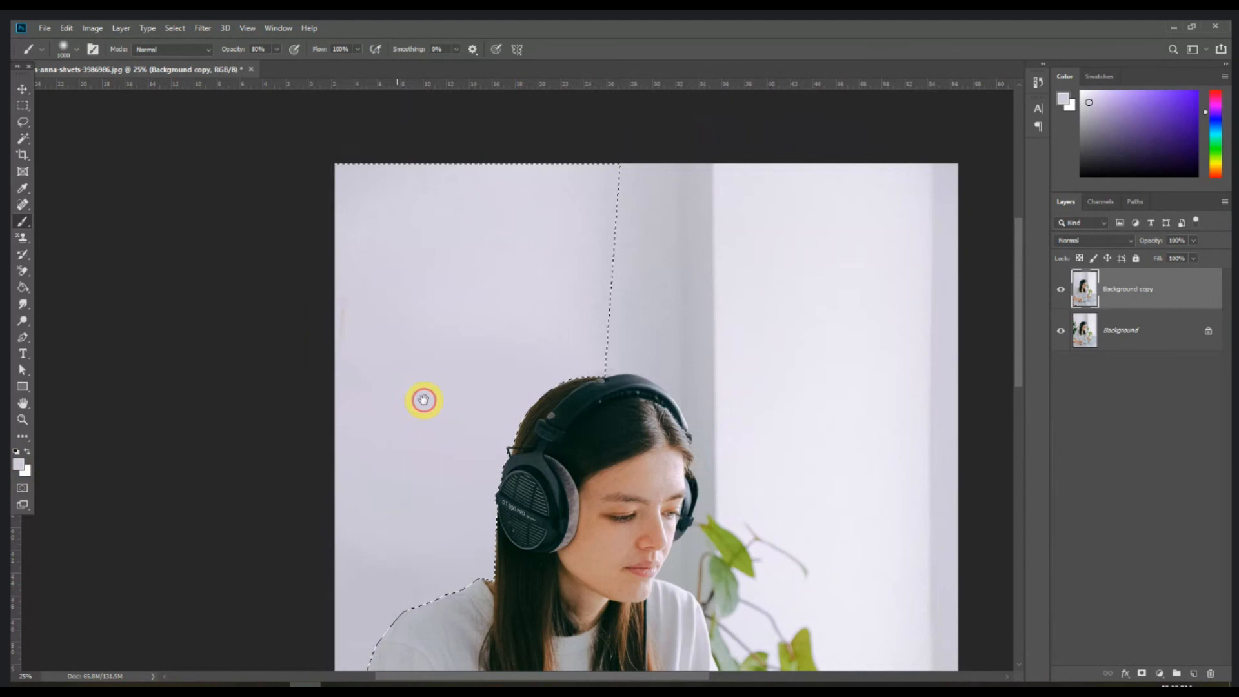
key(ctrl+d)
Compare the painted copy with the original photo by toggling the Background copy layer's visibility
key(ctrl+minus)
key(ctrl+minus)
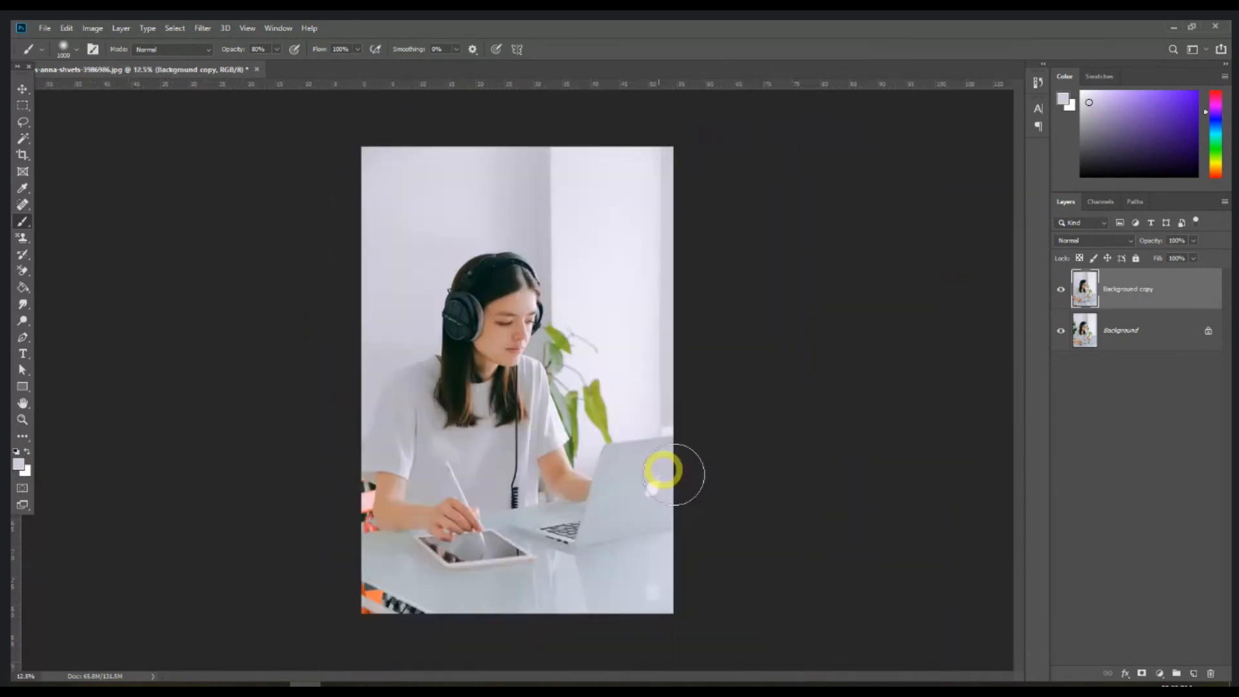
click(1061, 292)
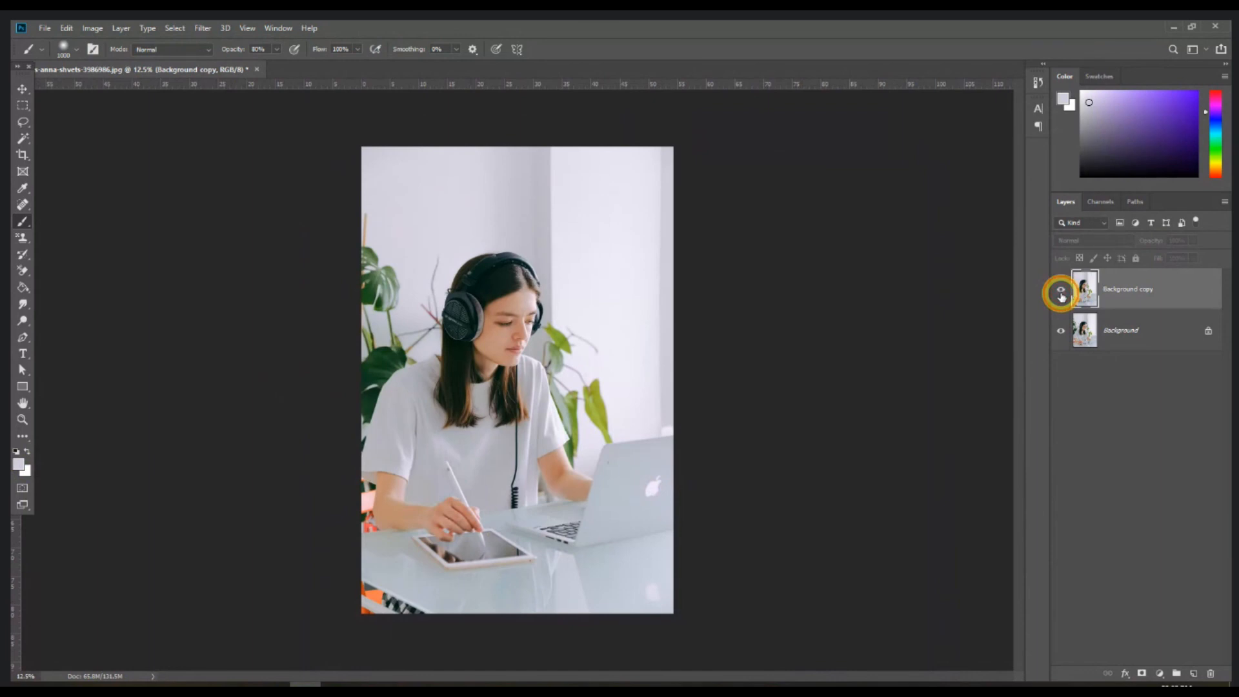
click(1061, 292)
click(1061, 294)
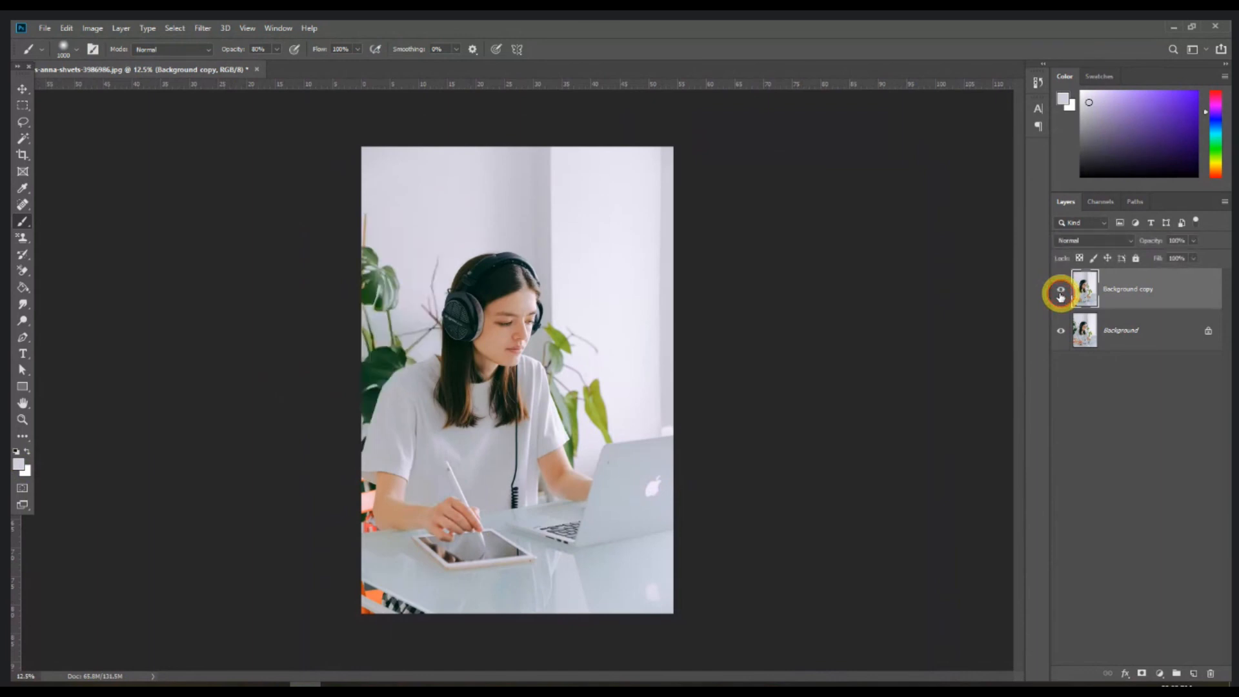
click(1061, 294)
Examine the remaining plant and the wall with its vertical edge in front of the woman's face
scroll(598, 373, up, 2)
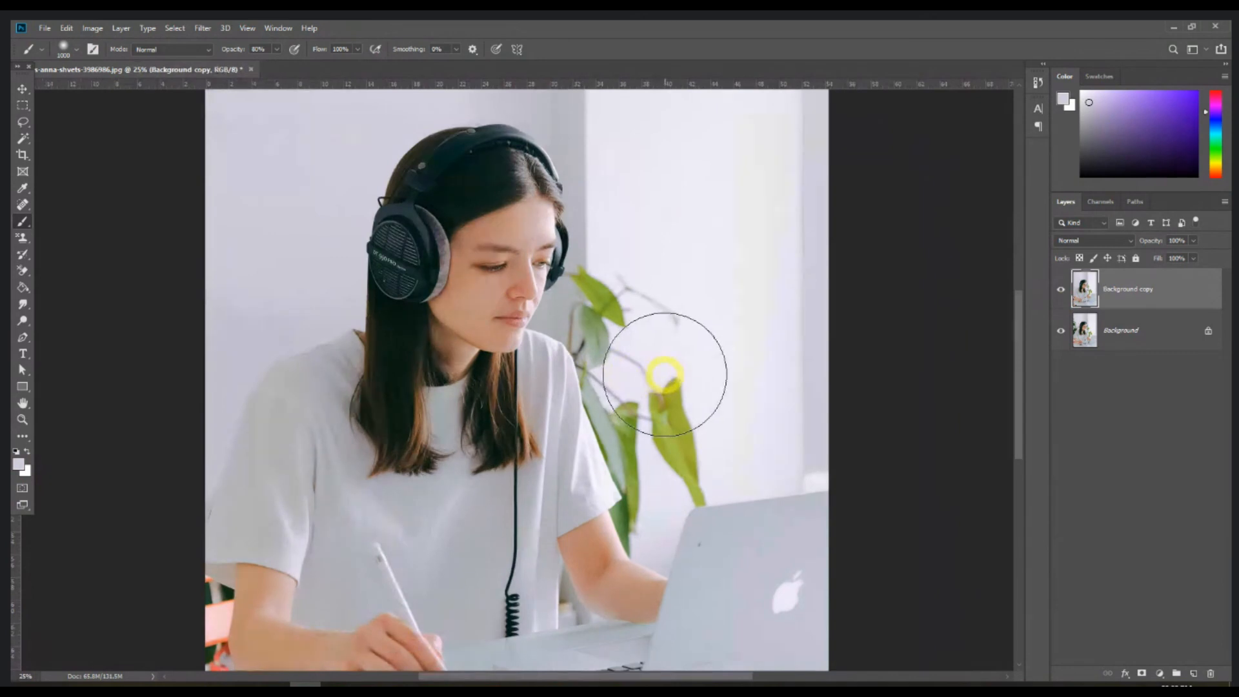
mouse_move(686, 324)
mouse_down()
mouse_move(602, 394)
mouse_move(595, 431)
mouse_up()
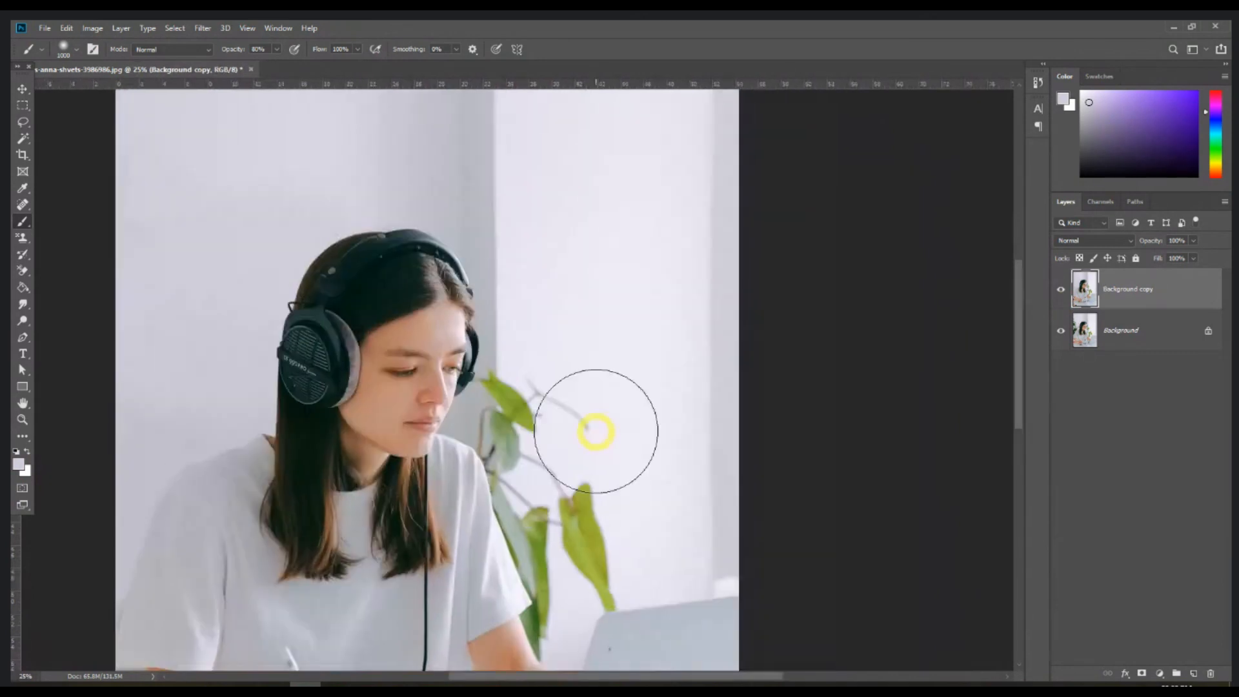
drag(578, 361, 589, 321)
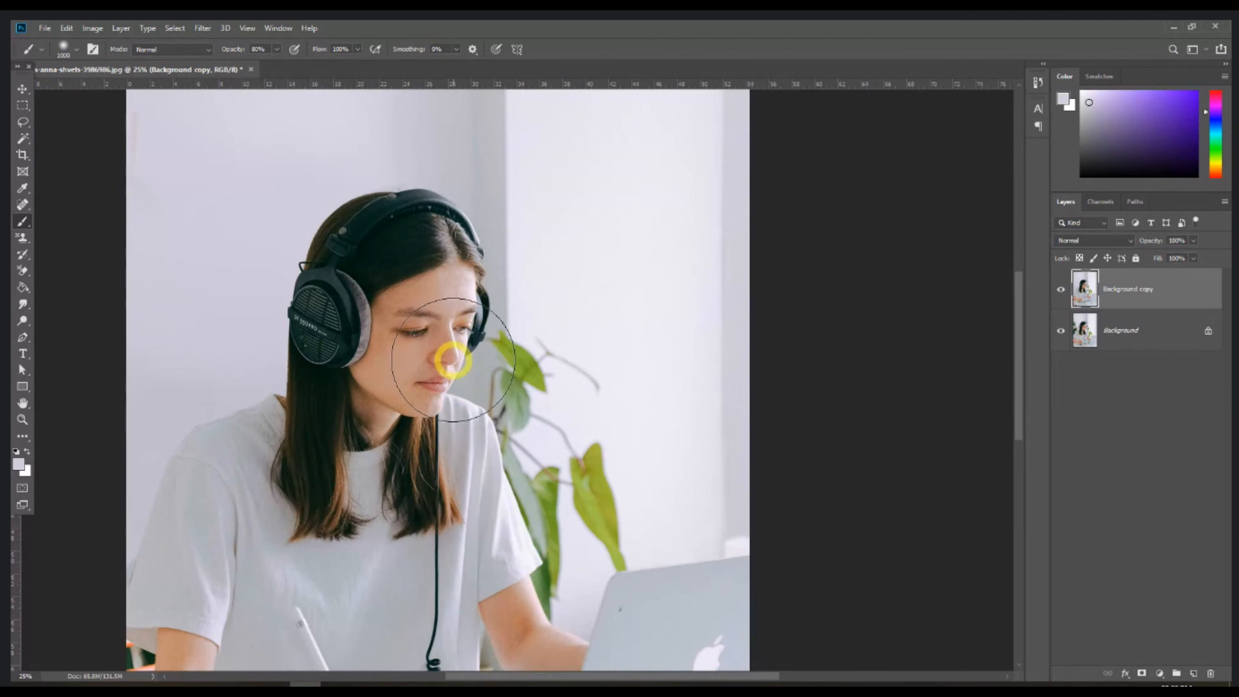
drag(555, 407, 556, 498)
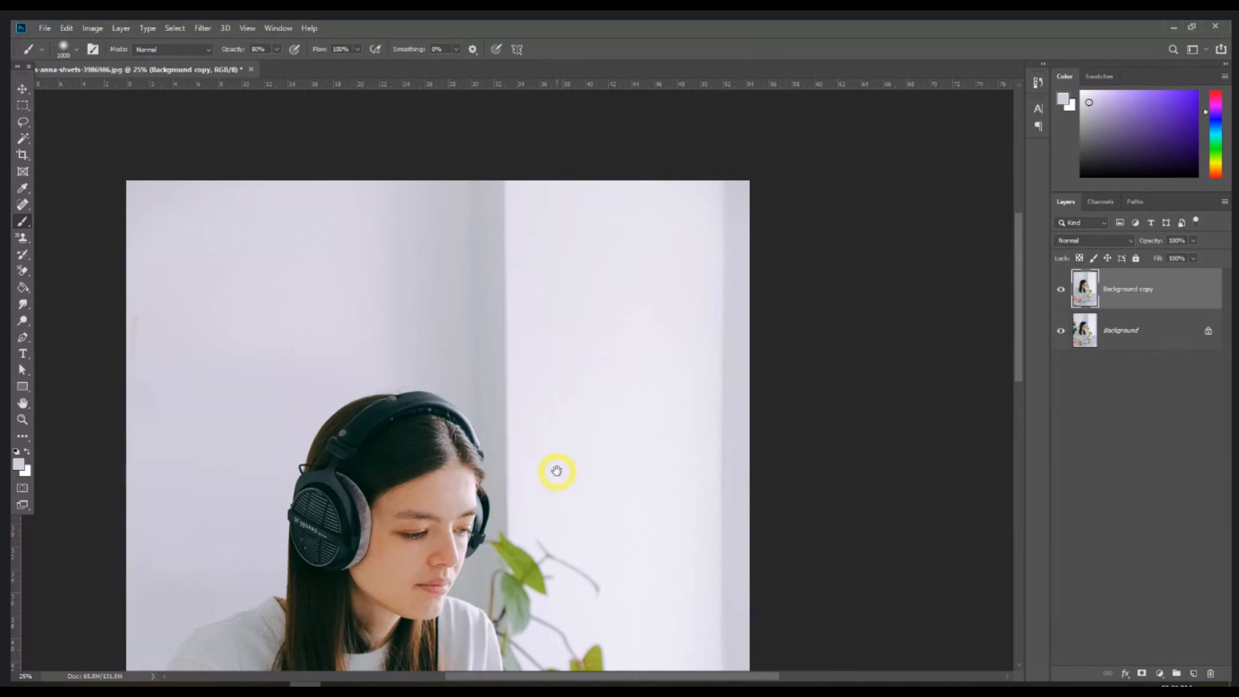
drag(562, 427, 562, 392)
scroll(555, 452, down, 5)
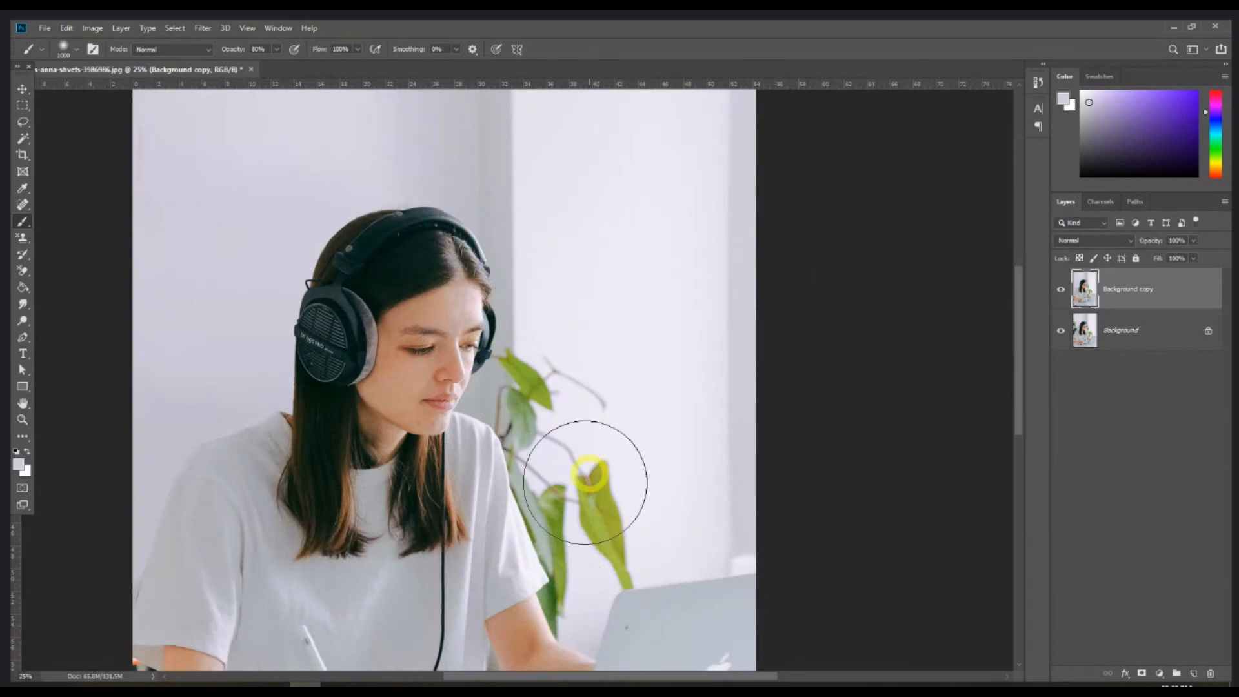
scroll(572, 334, up, 1)
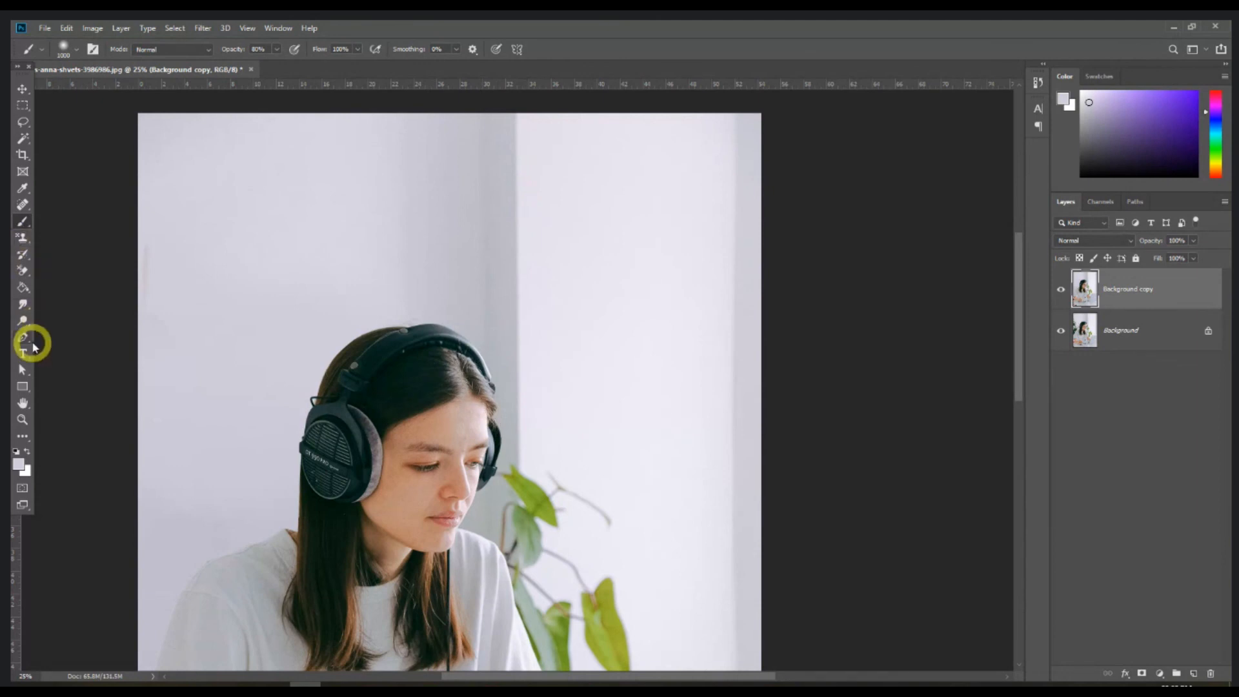
Start a Pen tool path at the top of the headphone band and curve it along the band's outer edge toward the forehead
click(31, 343)
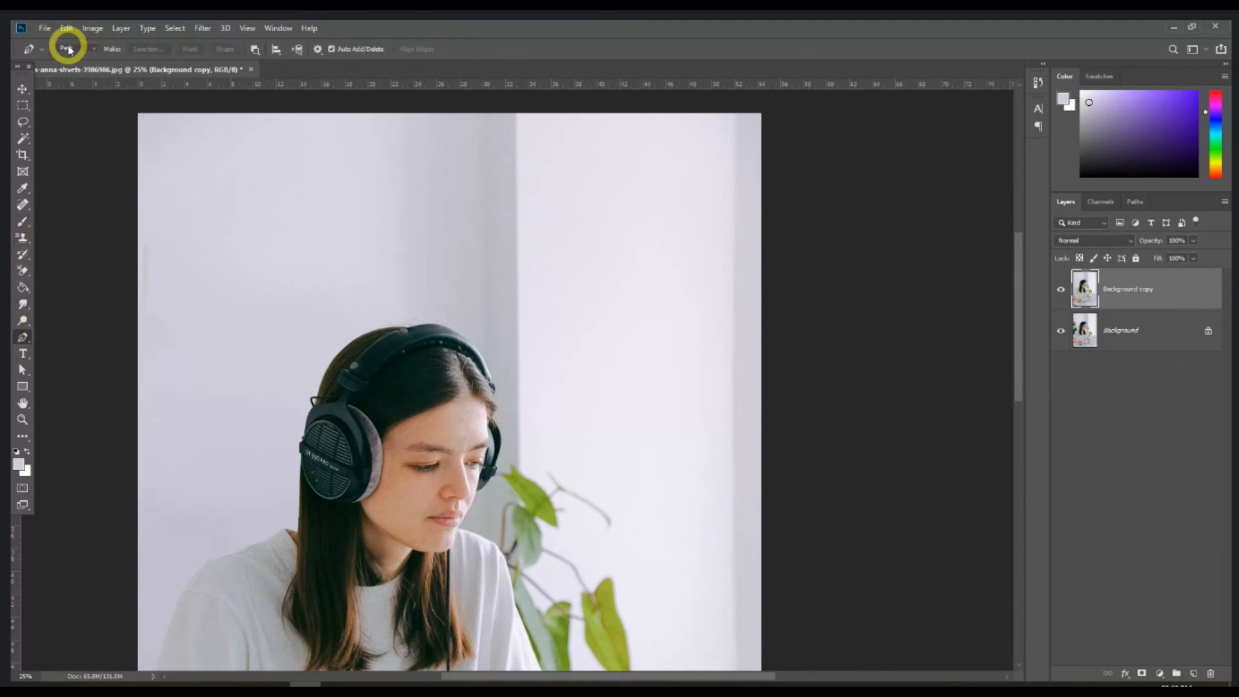
scroll(573, 423, up, 2)
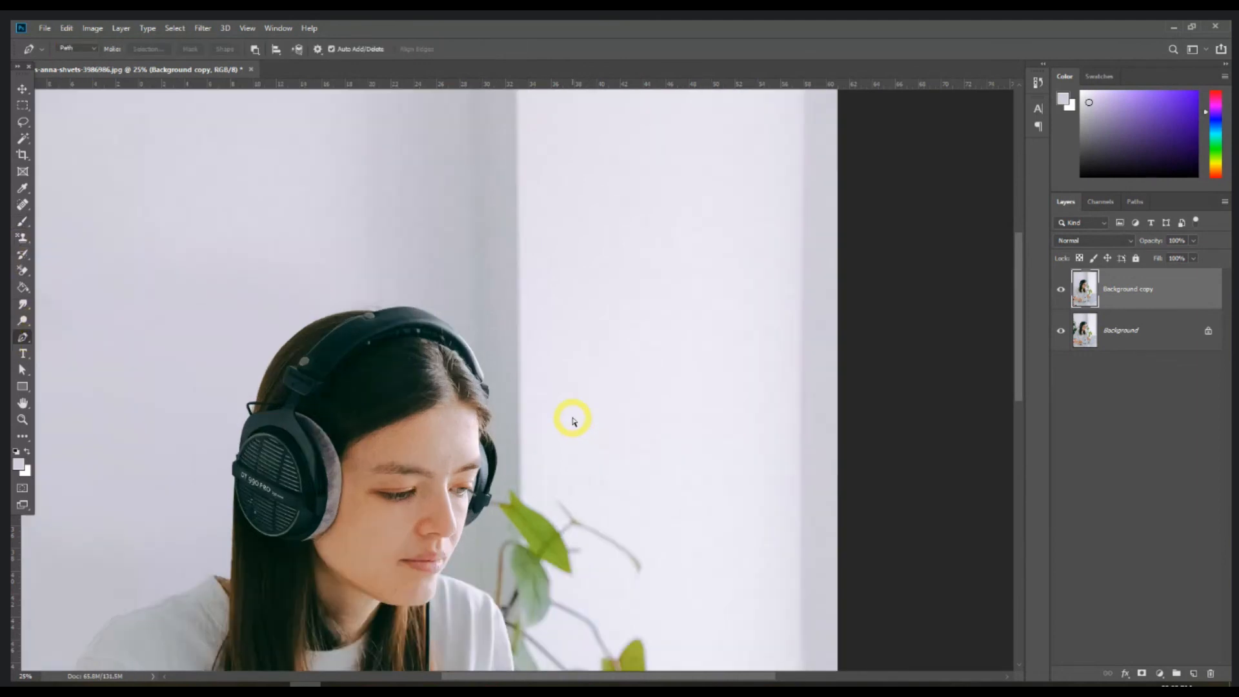
scroll(572, 423, up, 3)
click(227, 238)
drag(322, 236, 358, 248)
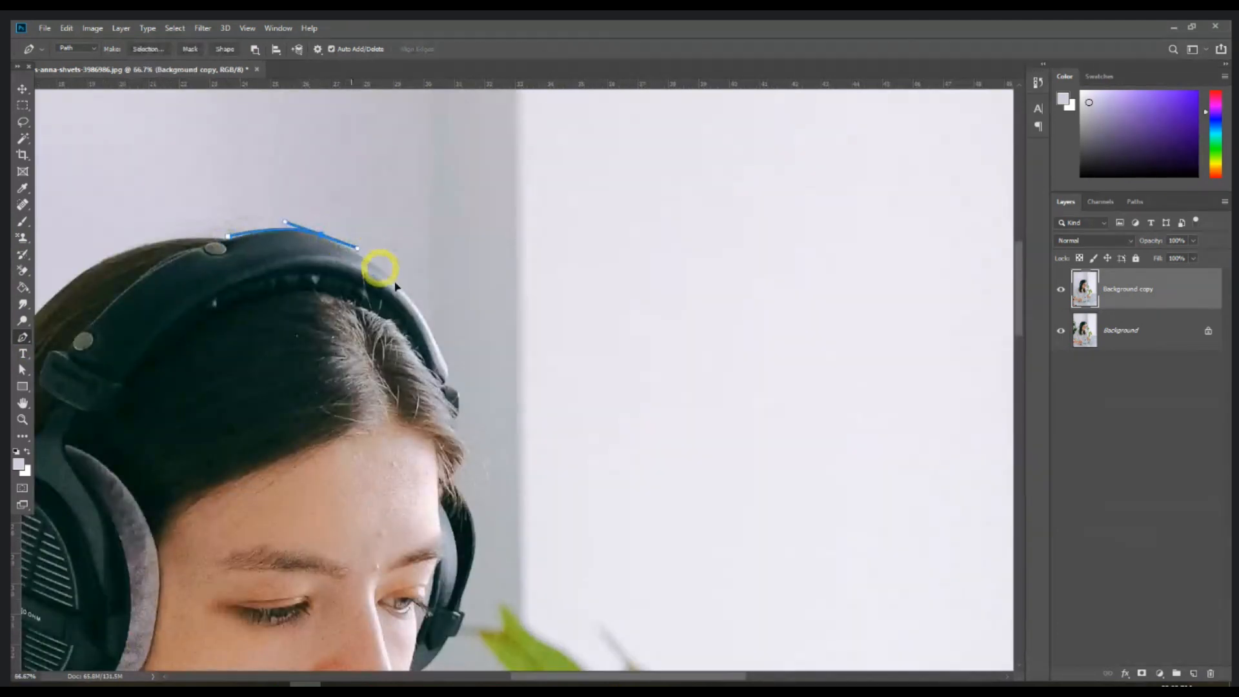
drag(420, 314, 456, 395)
Extend the path around the end of the headphone band and the bulging hair strands at the temple
click(451, 426)
click(467, 440)
click(462, 461)
click(453, 479)
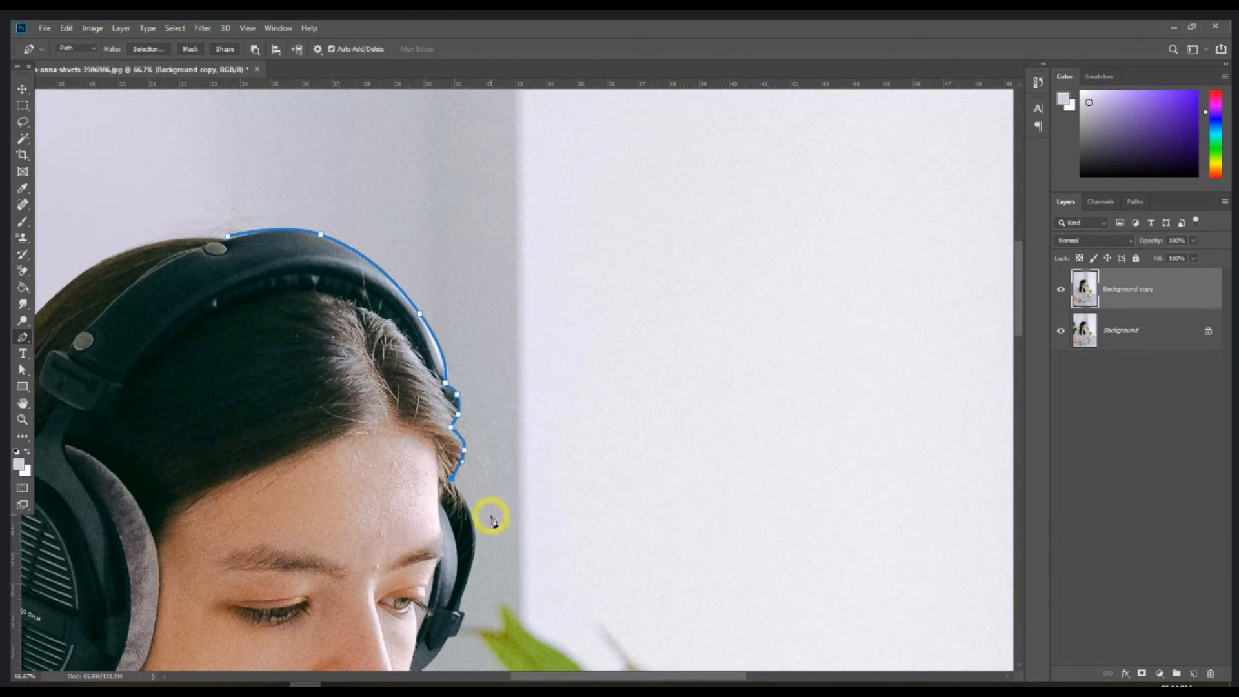
Curve the path down the outer edge of the far ear cup to its dark bracket
key(ctrl+plus)
drag(461, 539, 531, 230)
click(525, 314)
click(517, 366)
click(503, 419)
click(508, 419)
Trace the path around the bracket and the lower edge of the far ear cup toward the cheek
click(496, 453)
click(483, 458)
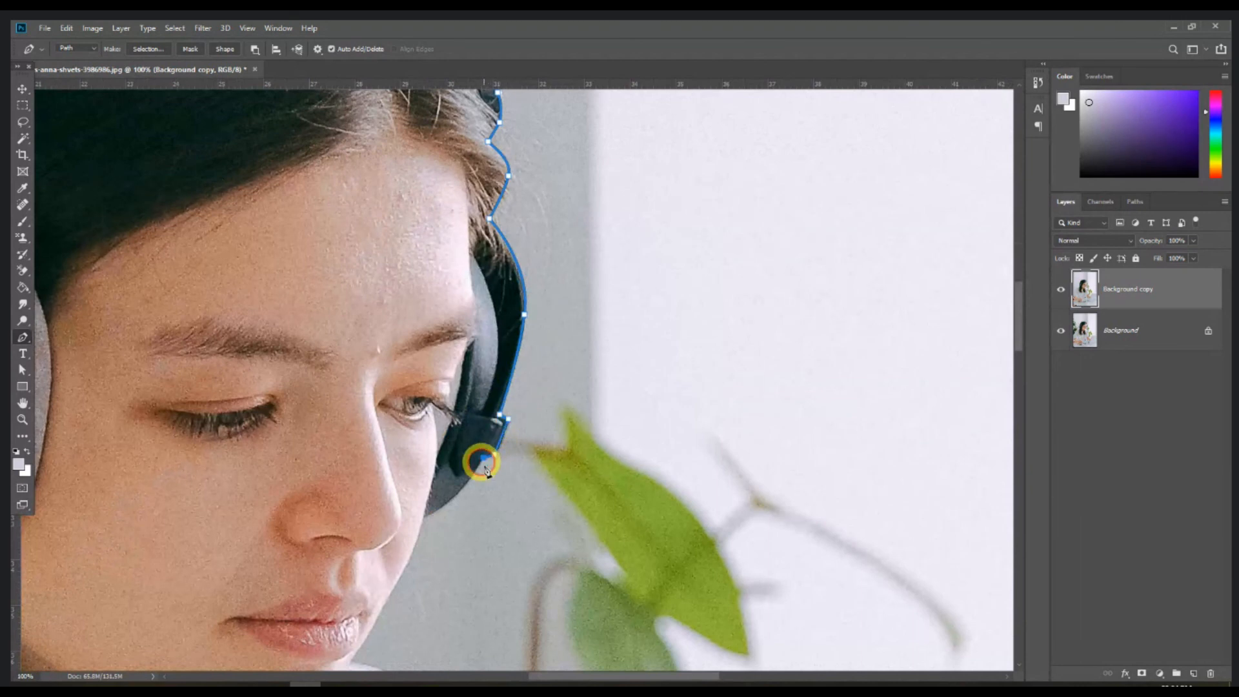
drag(484, 464, 581, 318)
click(559, 333)
click(529, 360)
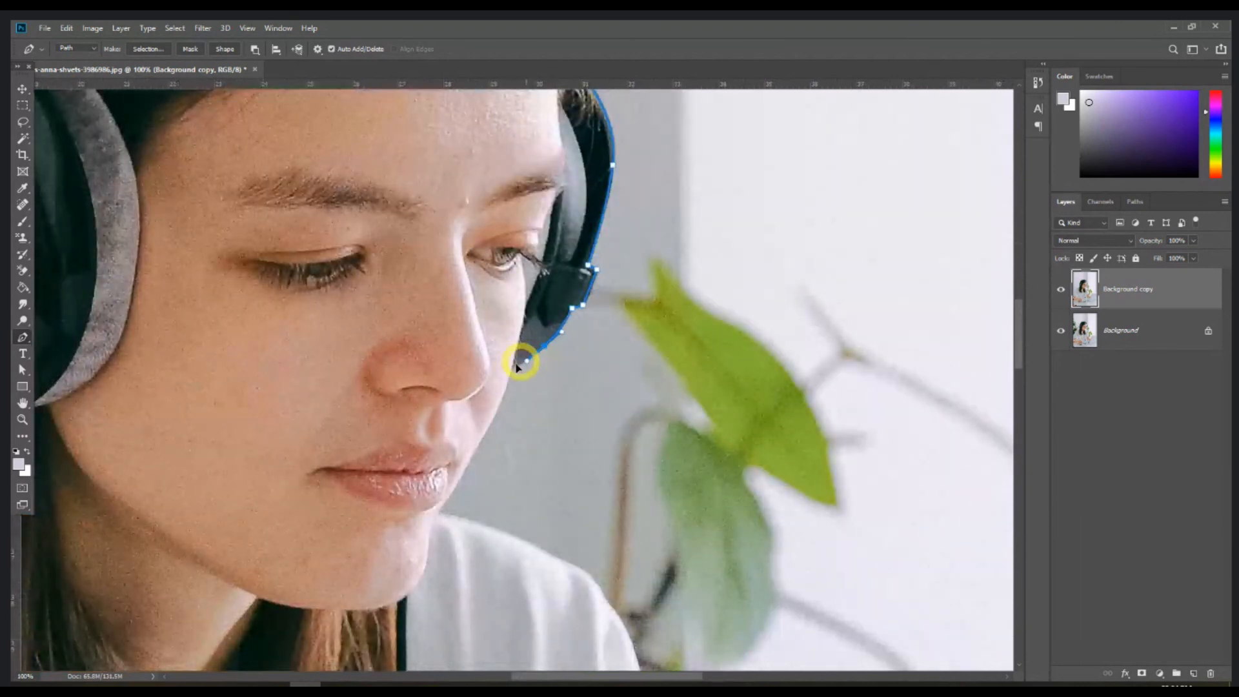
Continue the path from the ear cup down the cheek to where the face meets the shirt's shoulder
drag(506, 379, 531, 279)
click(531, 293)
click(514, 324)
click(497, 357)
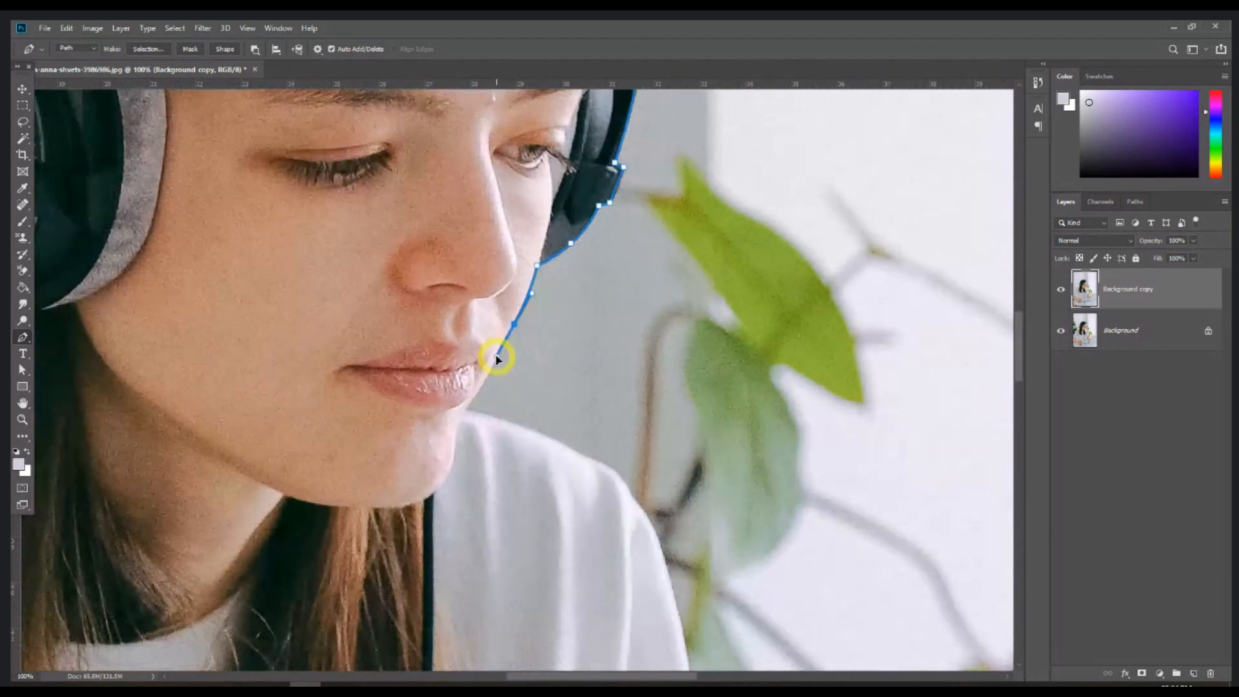
click(468, 413)
Continue the Pen path from the cheek over the shirt's shoulder and down to the upper sleeve
drag(497, 421, 424, 304)
drag(492, 333, 568, 391)
click(589, 433)
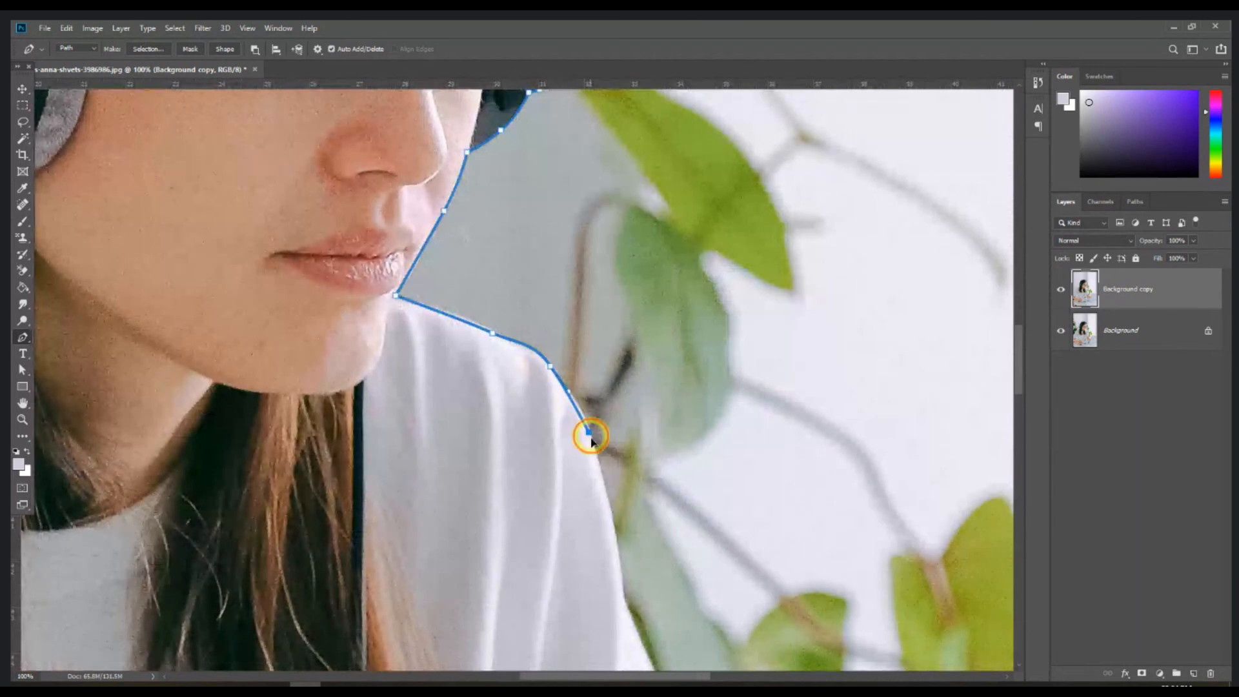
click(596, 464)
Trace the path down the sleeve's outer edge and around its hem corner to the start of the forearm
drag(626, 518, 560, 348)
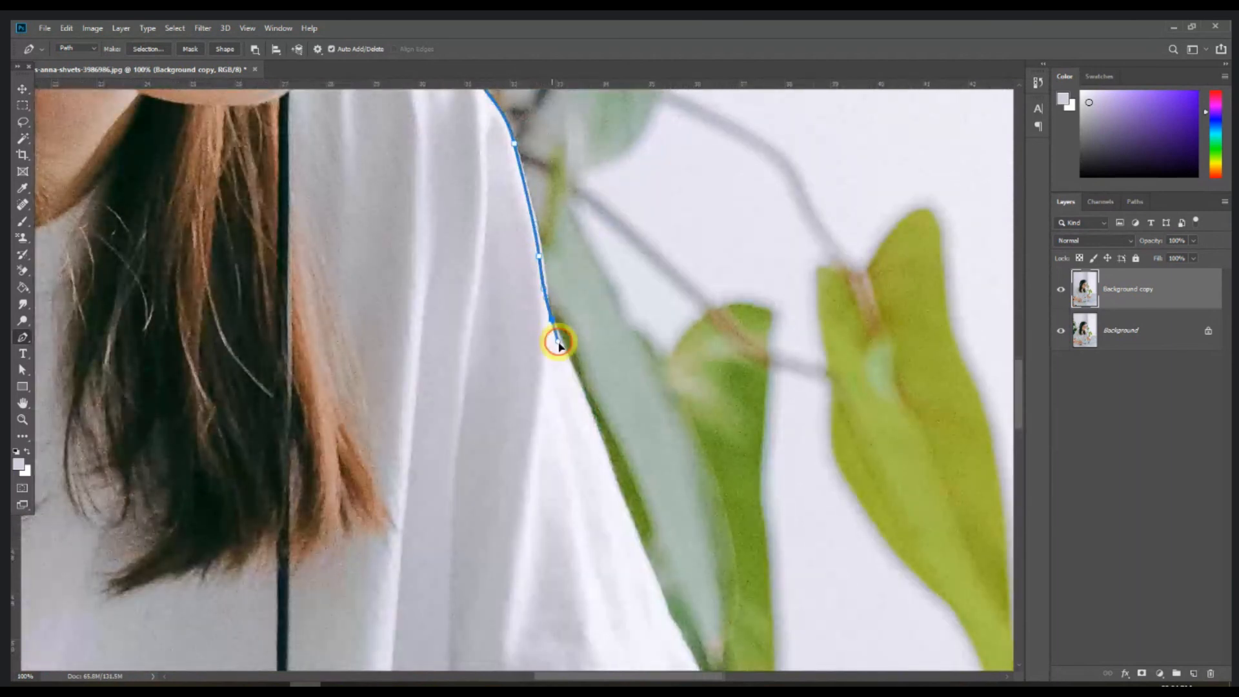
drag(601, 459, 575, 415)
key(ctrl+z)
drag(552, 344, 588, 436)
click(633, 529)
drag(615, 545, 585, 571)
click(483, 271)
key(ctrl+z)
scroll(613, 584, down, 5)
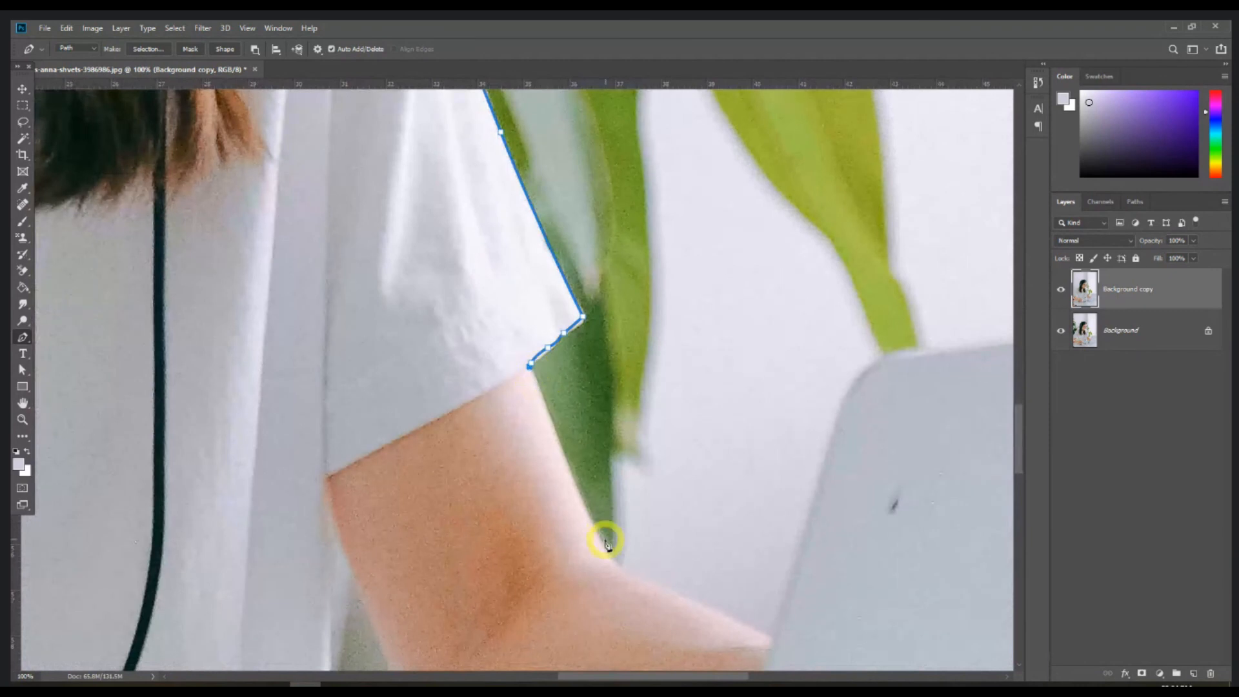
Extend the path along the forearm, up the laptop's side, around its corner and along the lid past the image edge
drag(612, 561, 624, 571)
click(774, 638)
click(842, 401)
drag(859, 373, 874, 364)
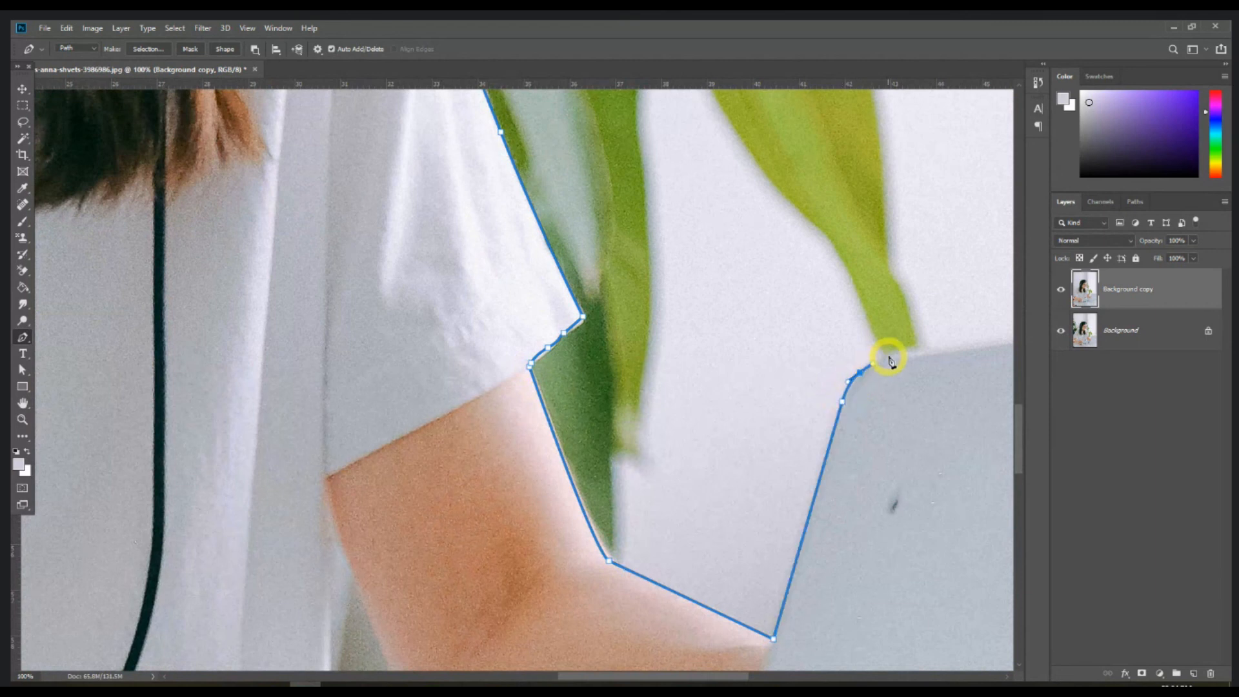
scroll(885, 358, down, 3)
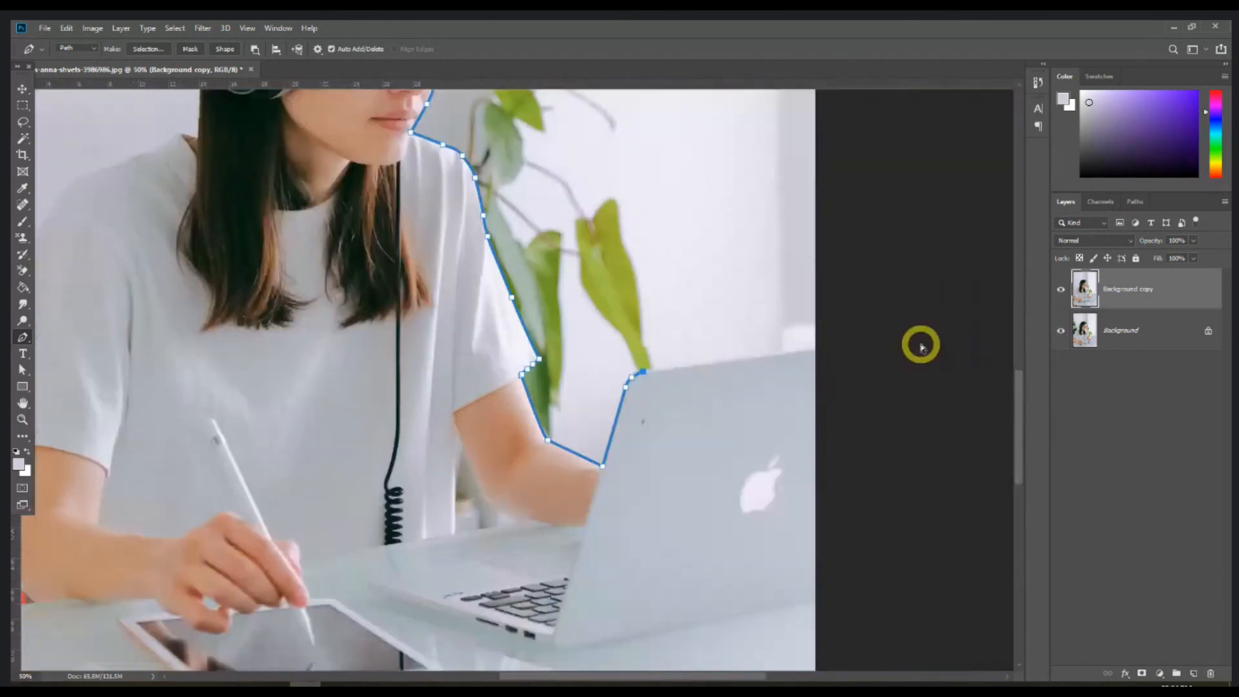
click(826, 351)
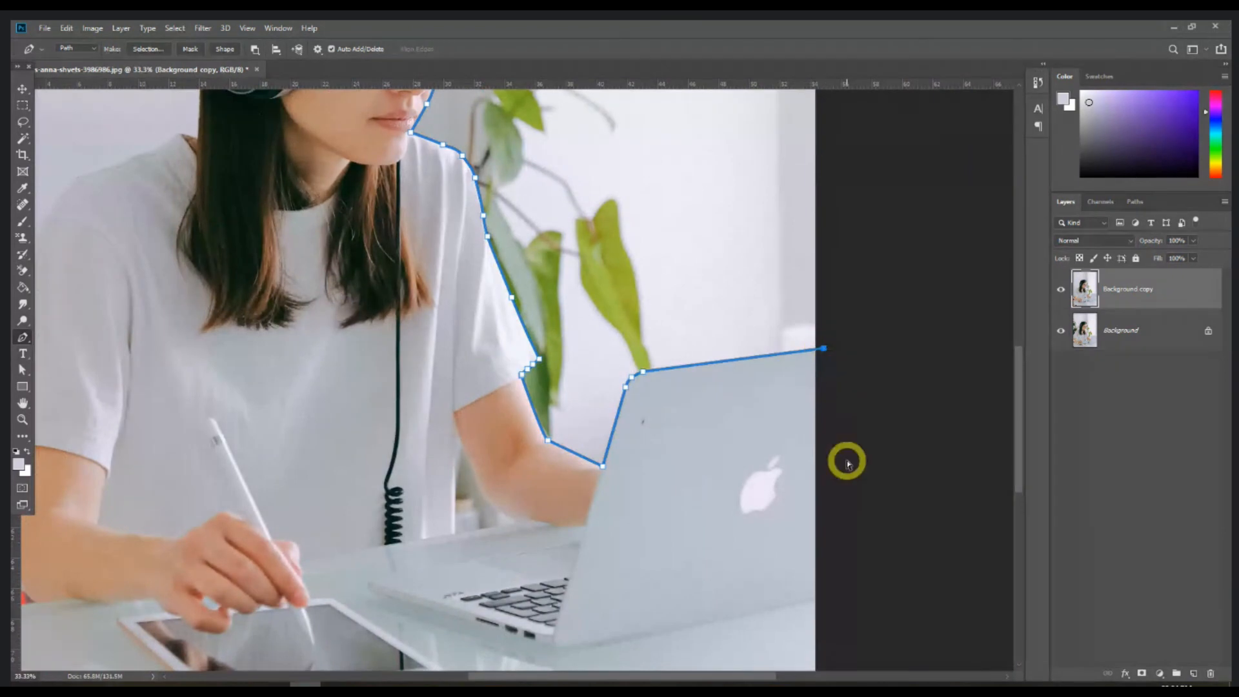
Close the path loosely around the desk and through the woman's body and hair, back to the headphone band
scroll(845, 461, down, 2)
click(696, 619)
click(335, 594)
click(373, 340)
click(394, 177)
click(402, 136)
click(430, 122)
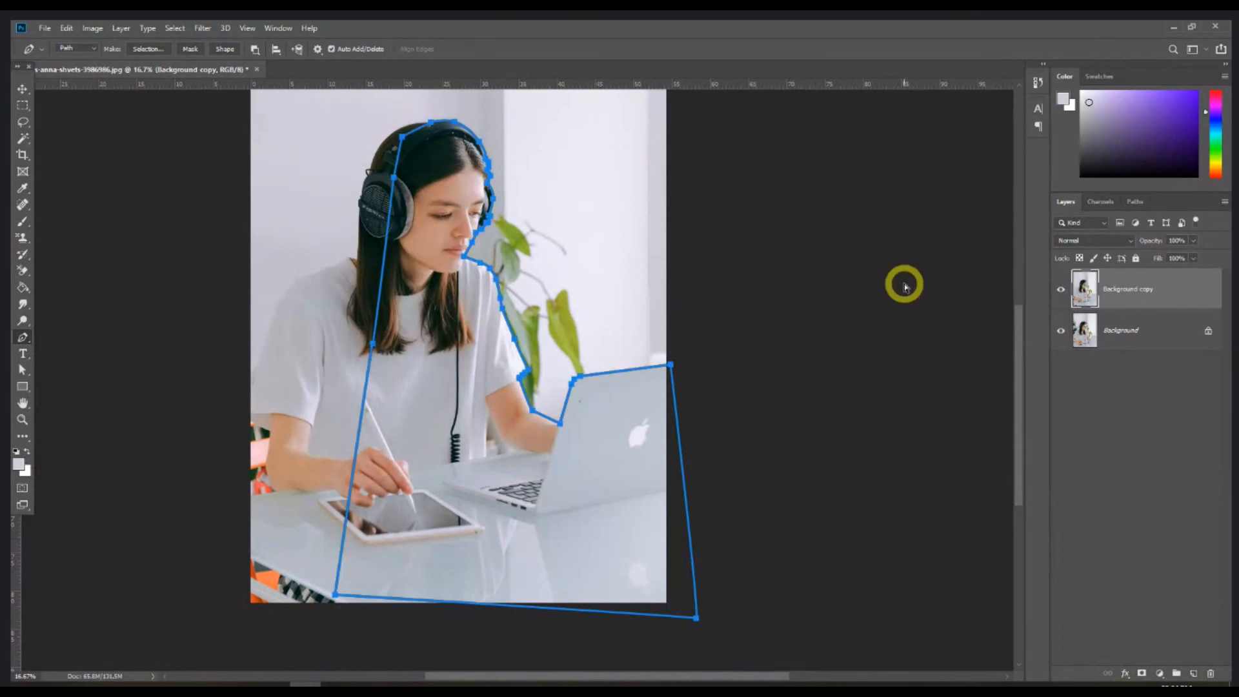
Turn the closed path into a selection of the woman and laptop and copy it to a new layer
key(Escape)
key(ctrl+shift+i)
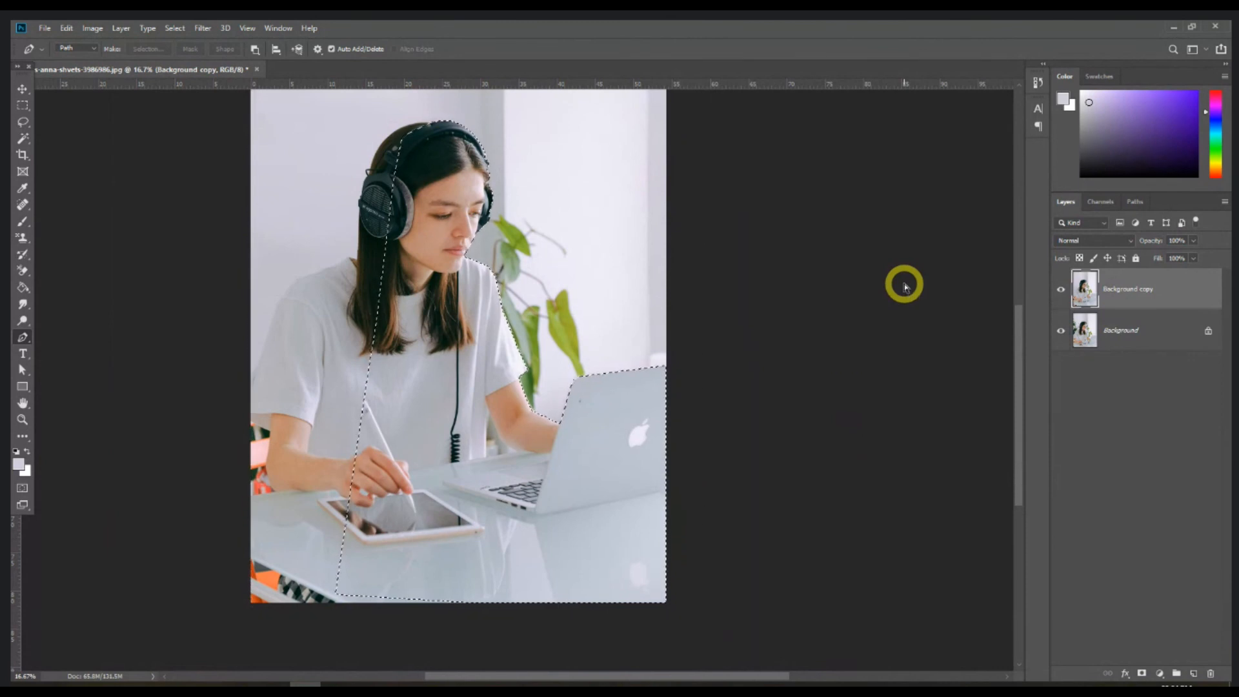
key(ctrl+j)
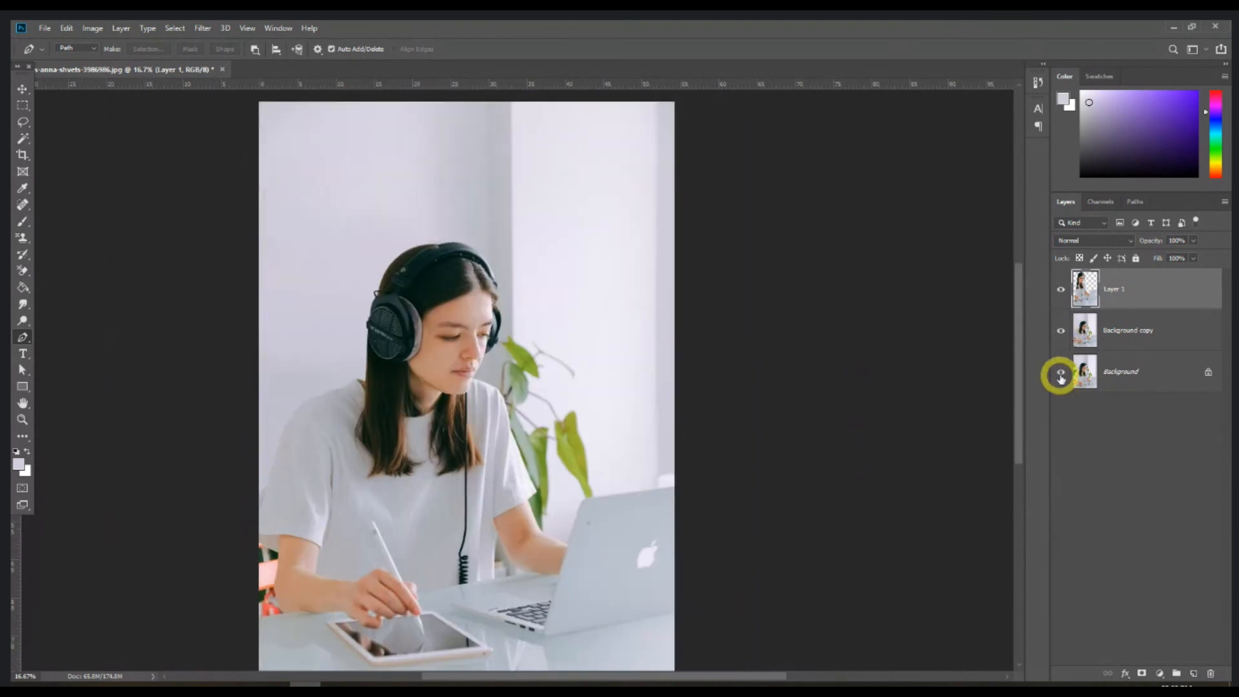
Hide Background and Background copy to check the cutout on Layer 1, and show Background copy again
click(1061, 373)
click(1060, 330)
click(1061, 289)
click(1061, 290)
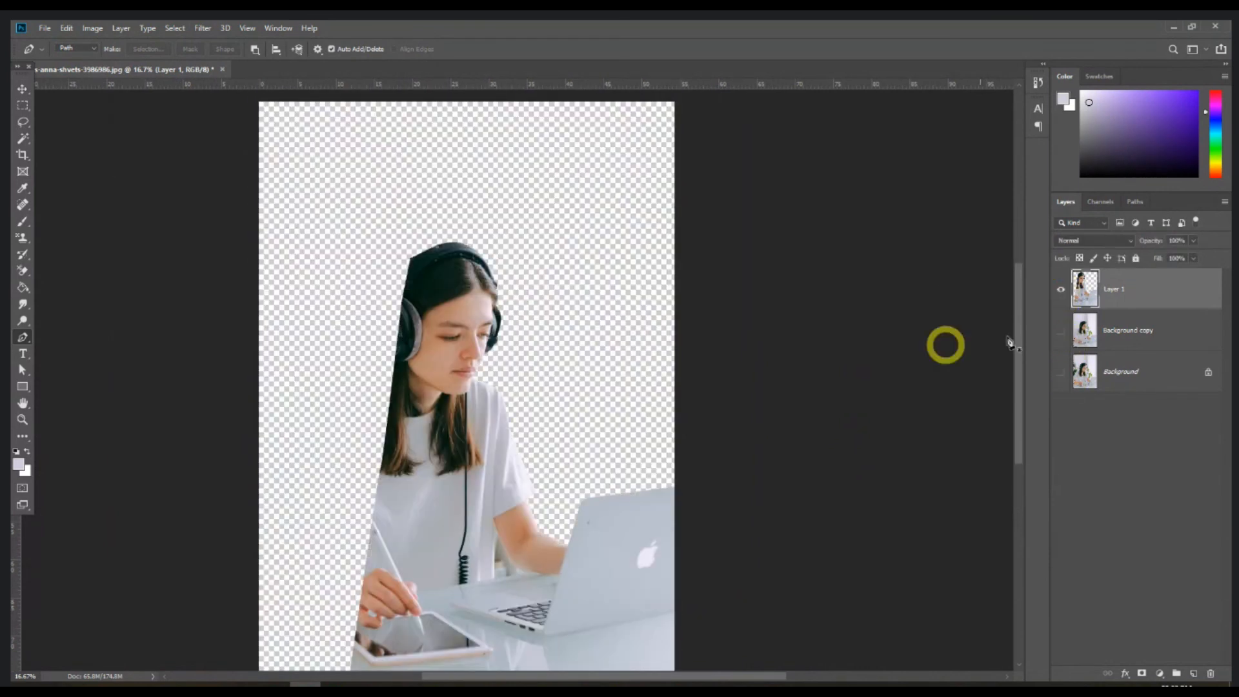
click(1061, 331)
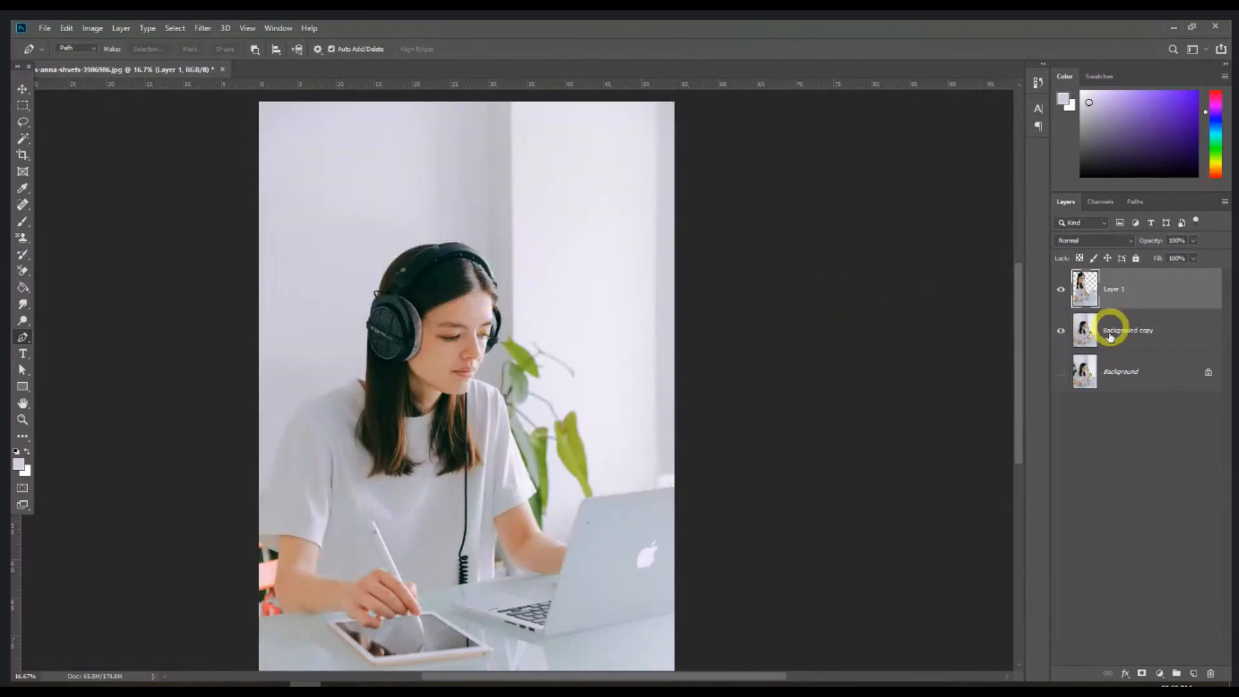
Make Background copy the active layer and switch to the Polygonal Lasso tool
click(1105, 331)
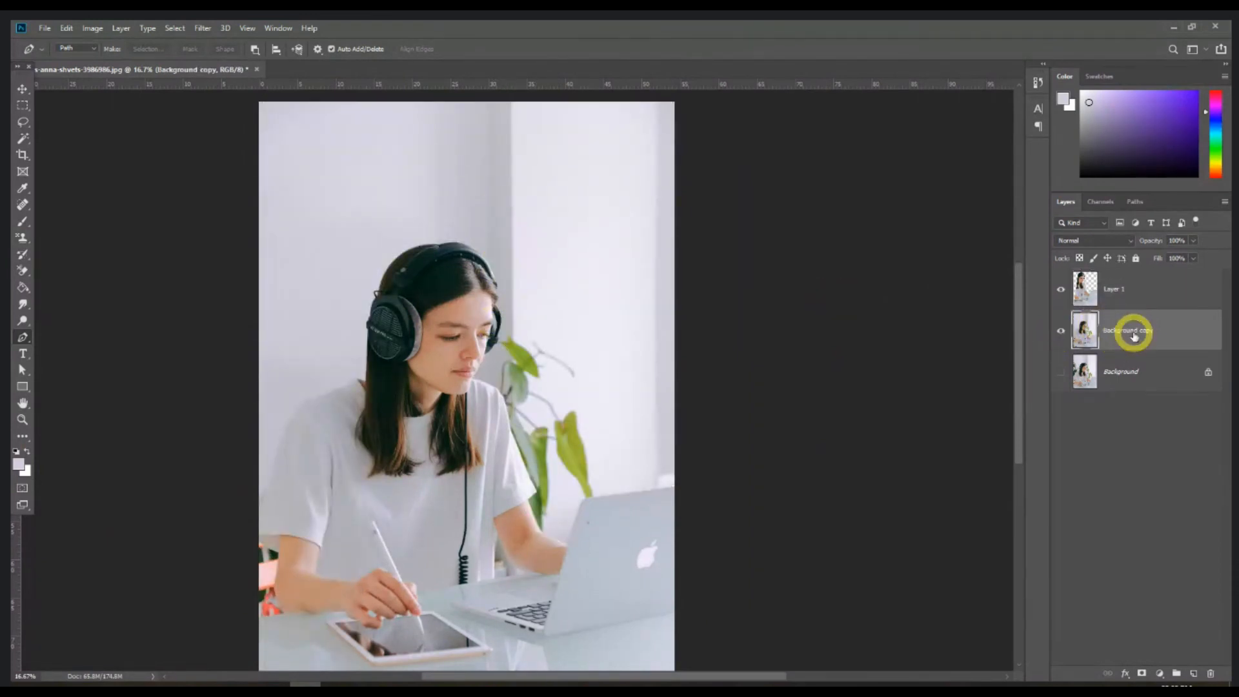
drag(22, 122, 62, 132)
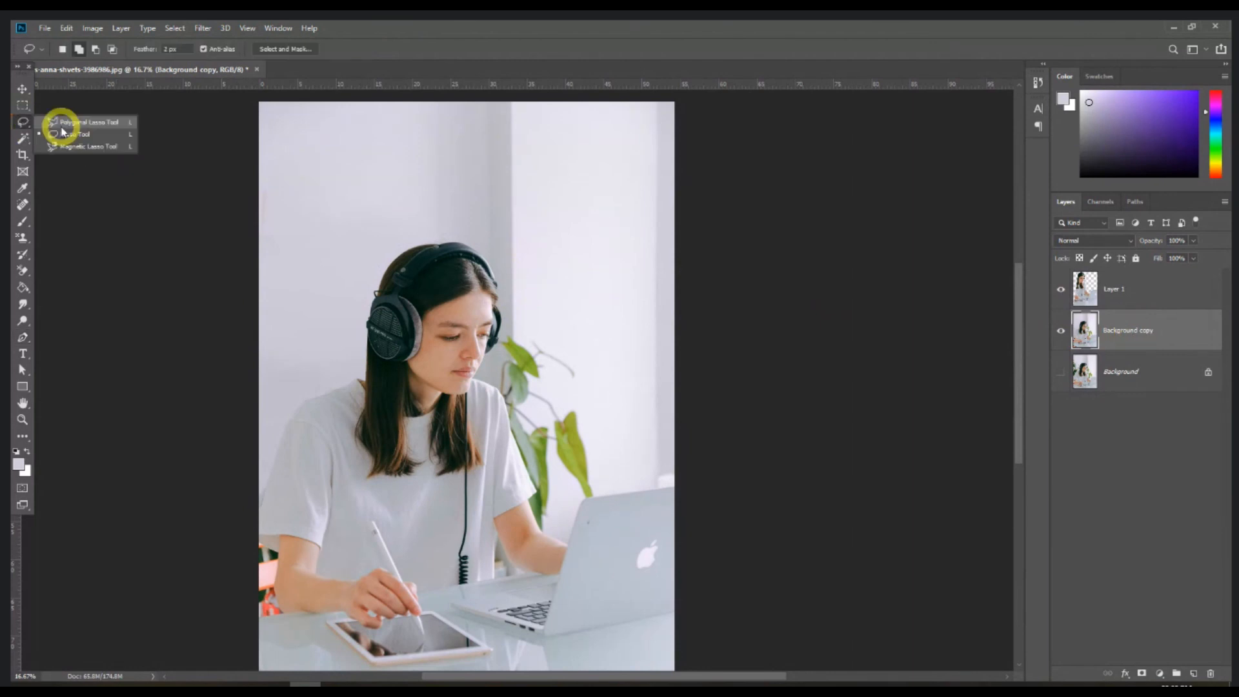
click(57, 122)
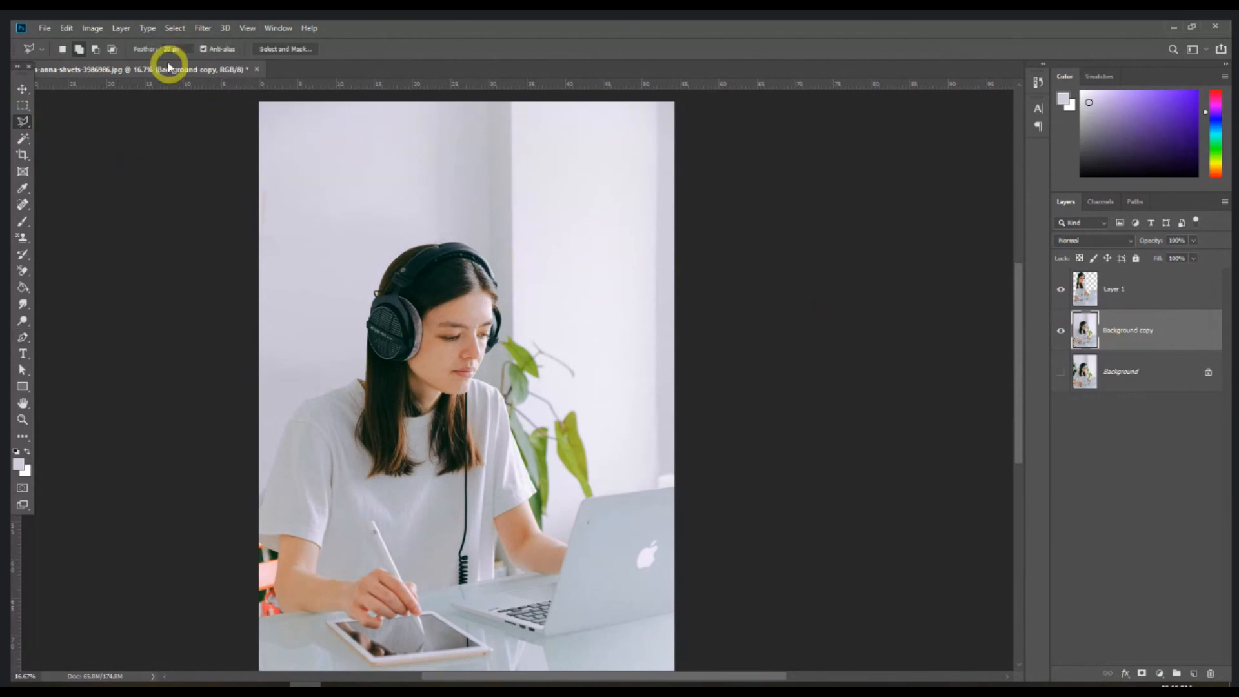
click(433, 101)
click(436, 197)
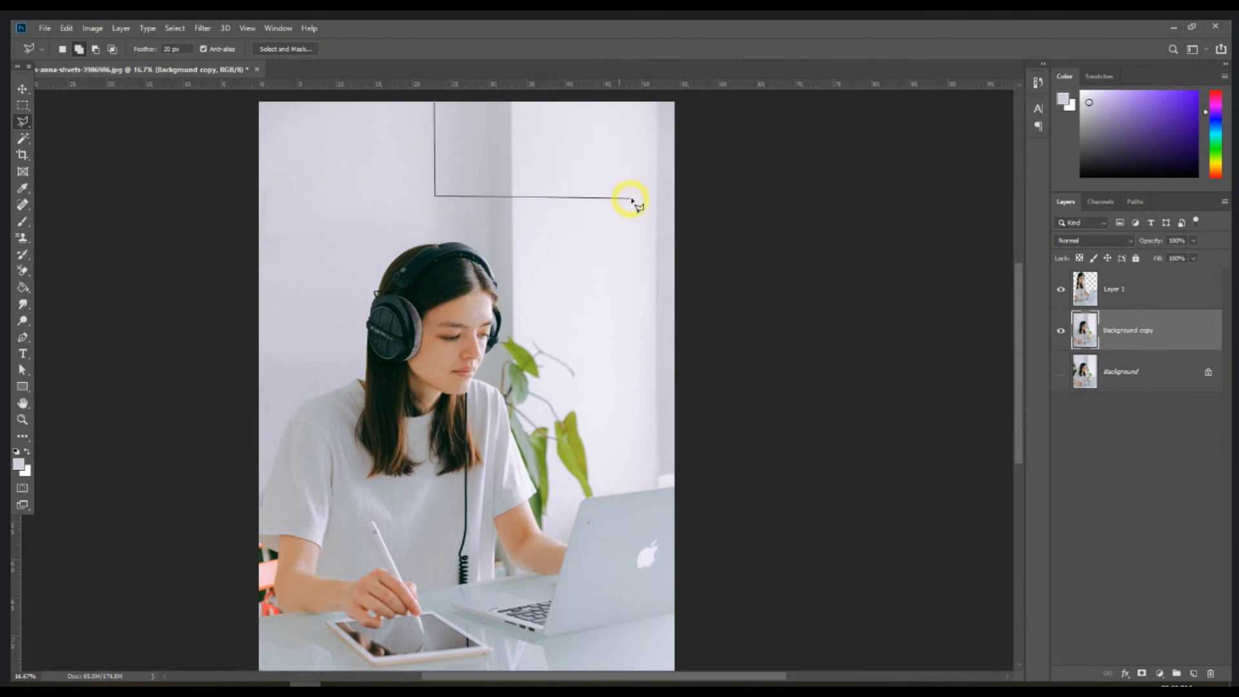
click(646, 198)
click(650, 124)
click(430, 158)
click(434, 201)
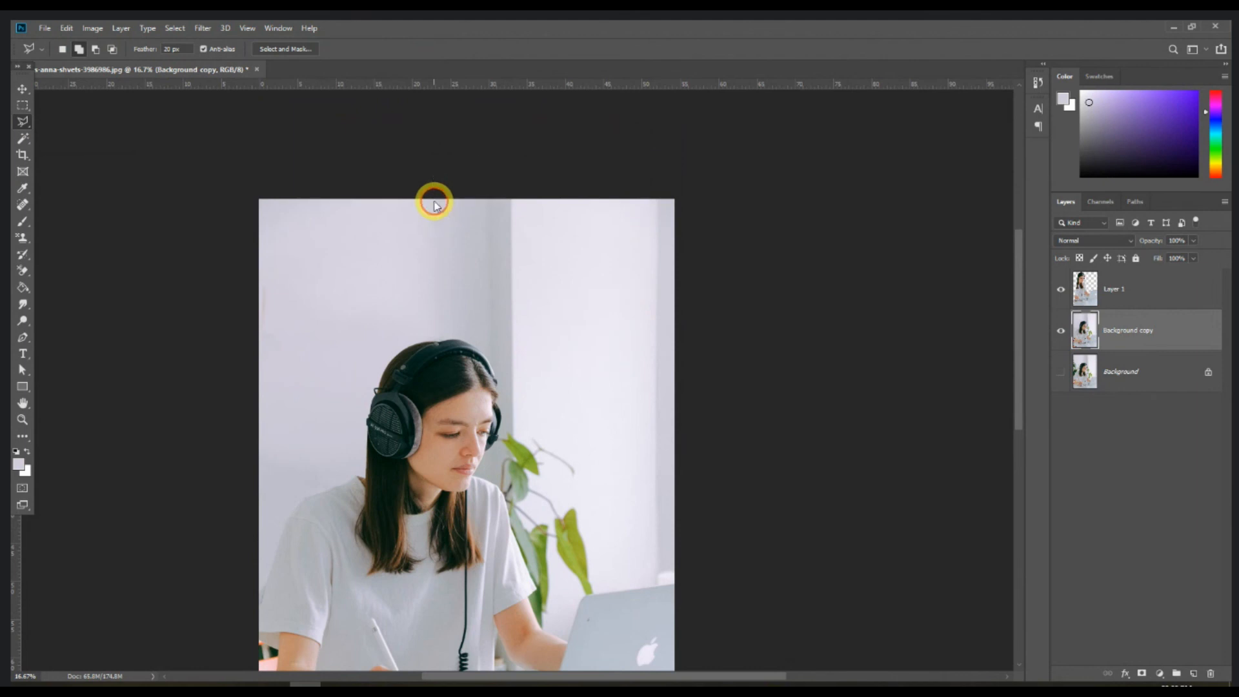
click(429, 183)
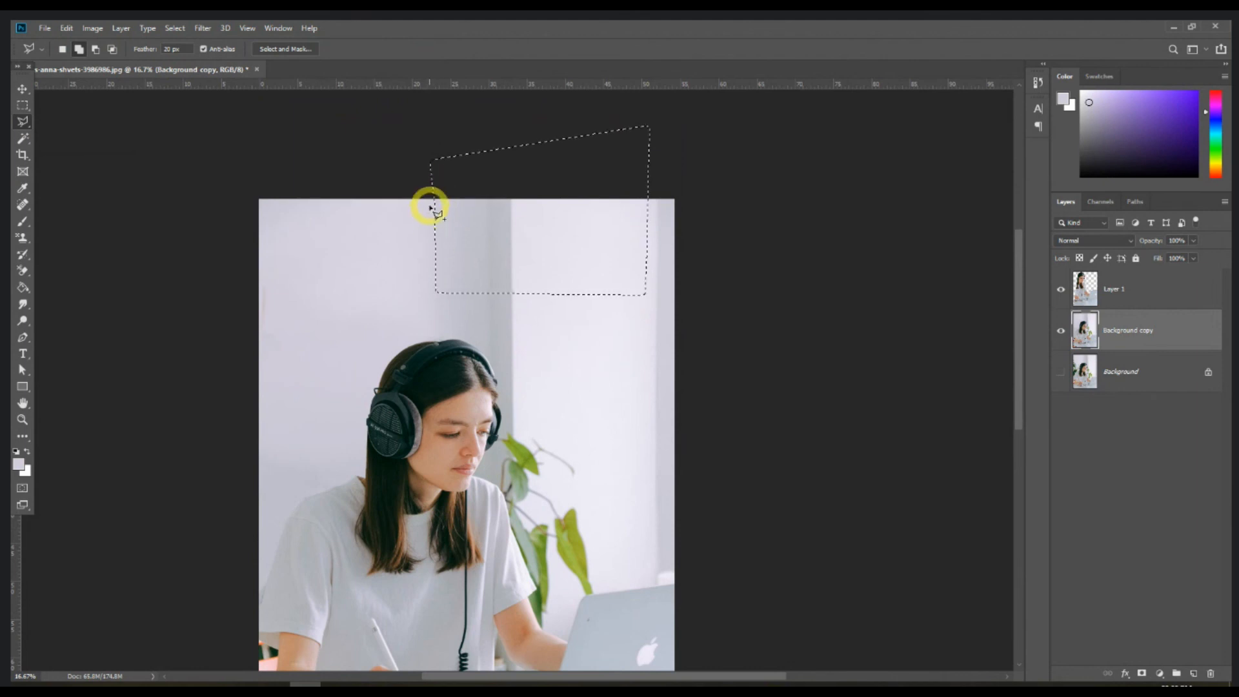
key(ctrl+d)
Select a four-sided area of clean wall above the woman's head with 20 px feather and copy it to a new layer
click(444, 179)
click(433, 309)
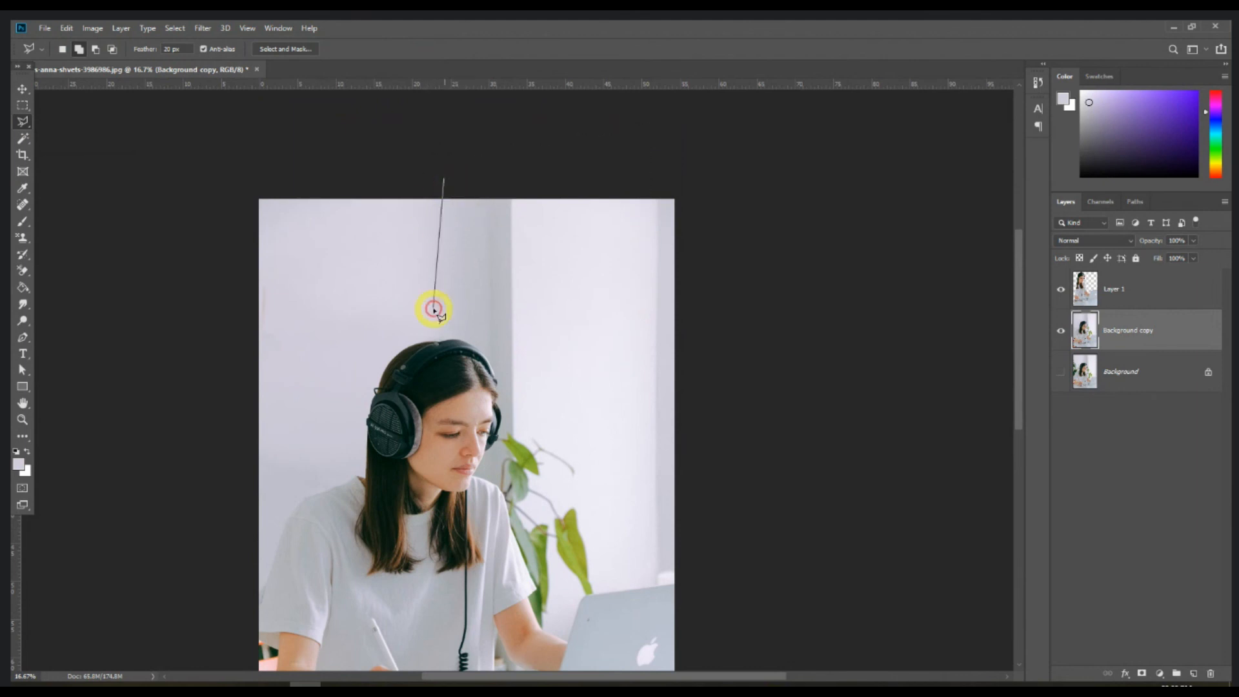
click(442, 316)
click(646, 318)
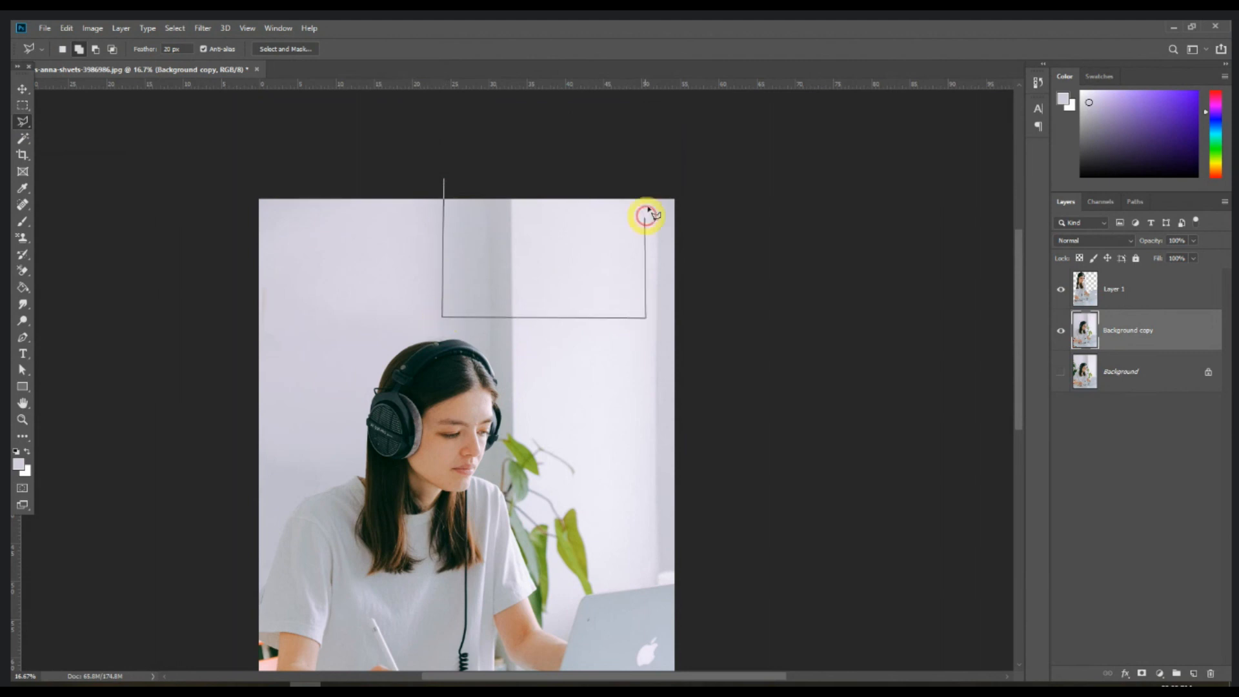
click(655, 161)
click(444, 181)
scroll(670, 407, down, 1)
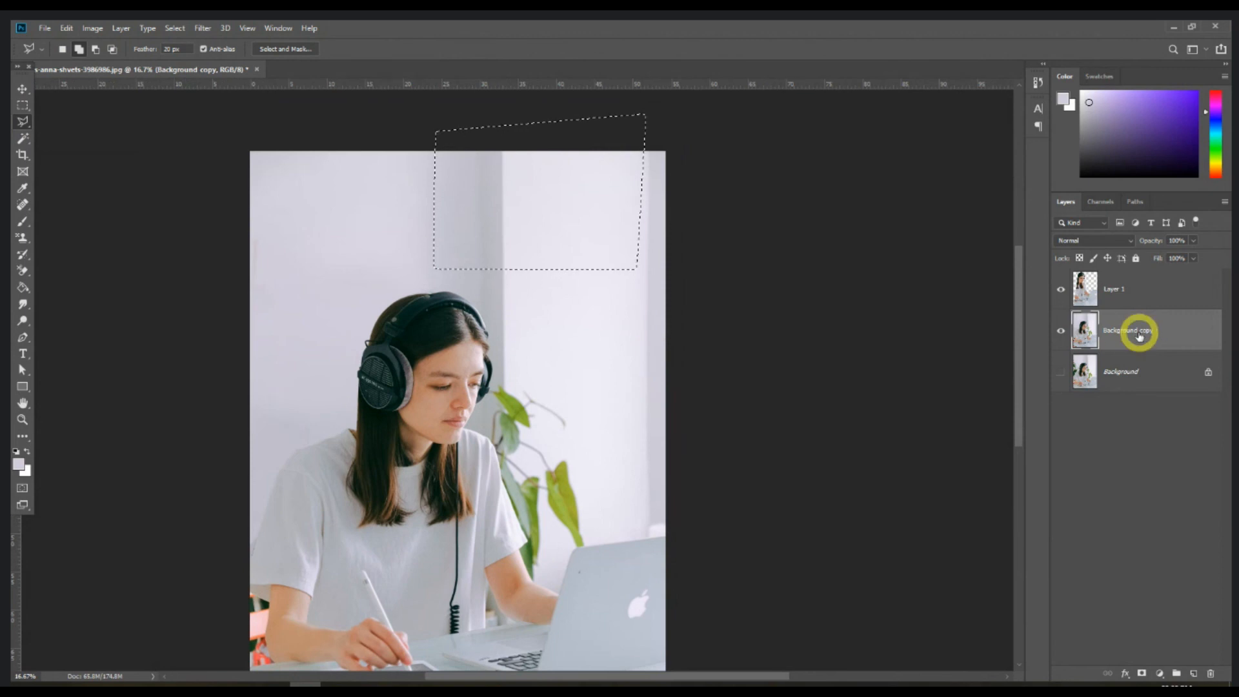
key(ctrl+j)
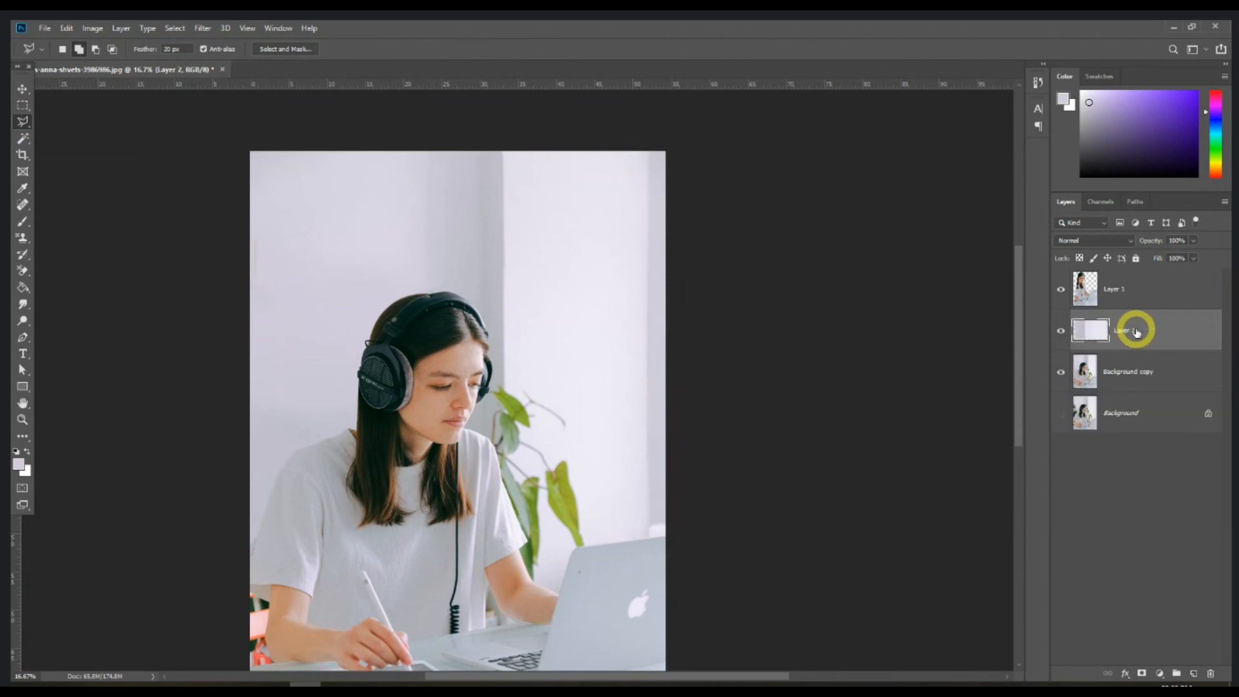
Move the copied wall patch down beside the woman's head, aligned with the wall's vertical edge
click(23, 89)
drag(567, 222, 600, 341)
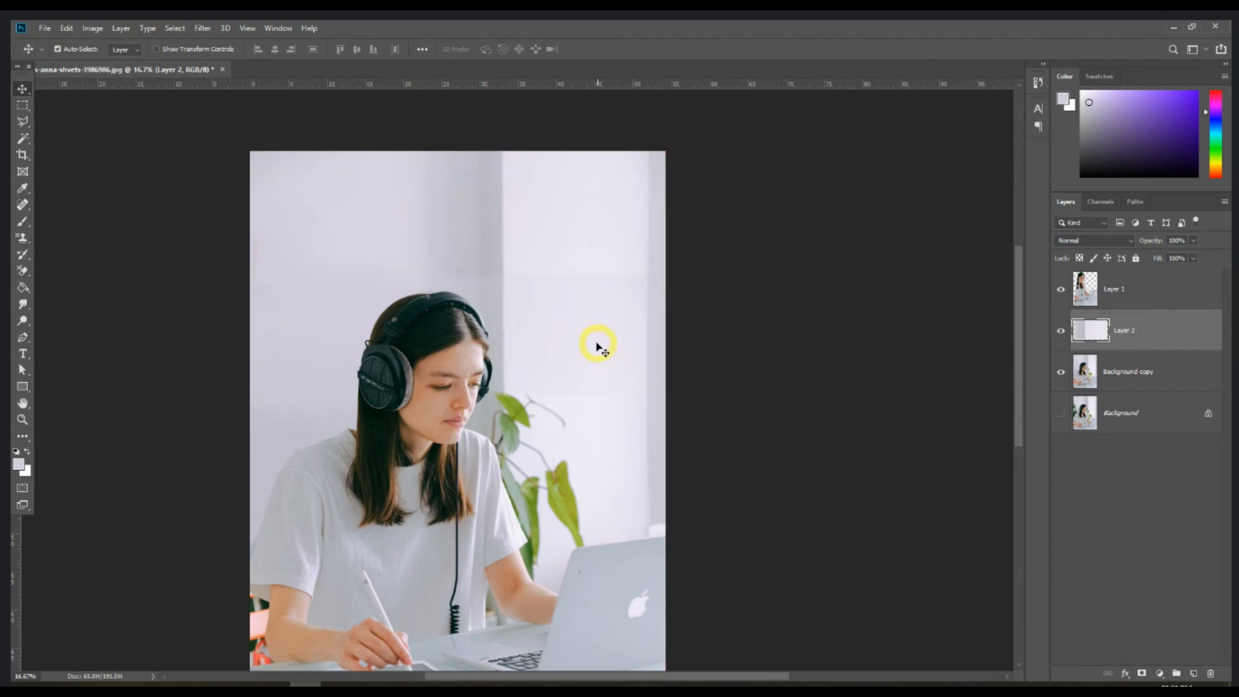
scroll(576, 300, up, 2)
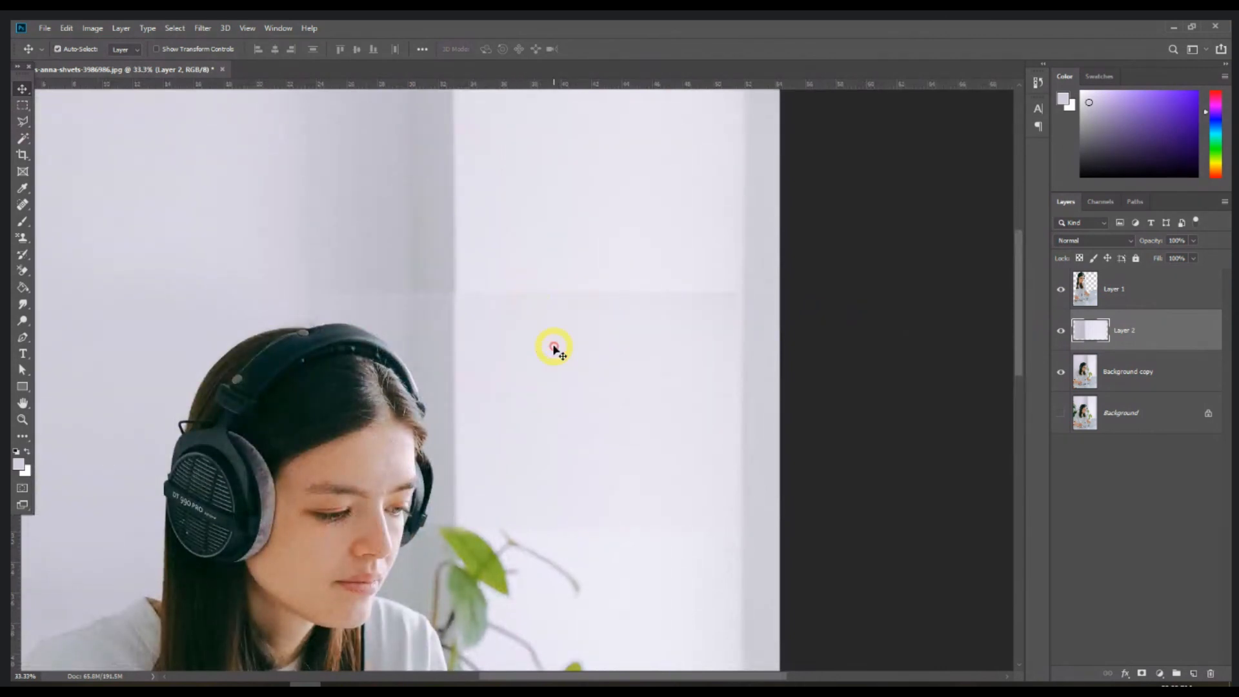
Add a layer mask to Layer 2 and paint its upper seam black with a smaller soft brush at 80% opacity
click(1142, 674)
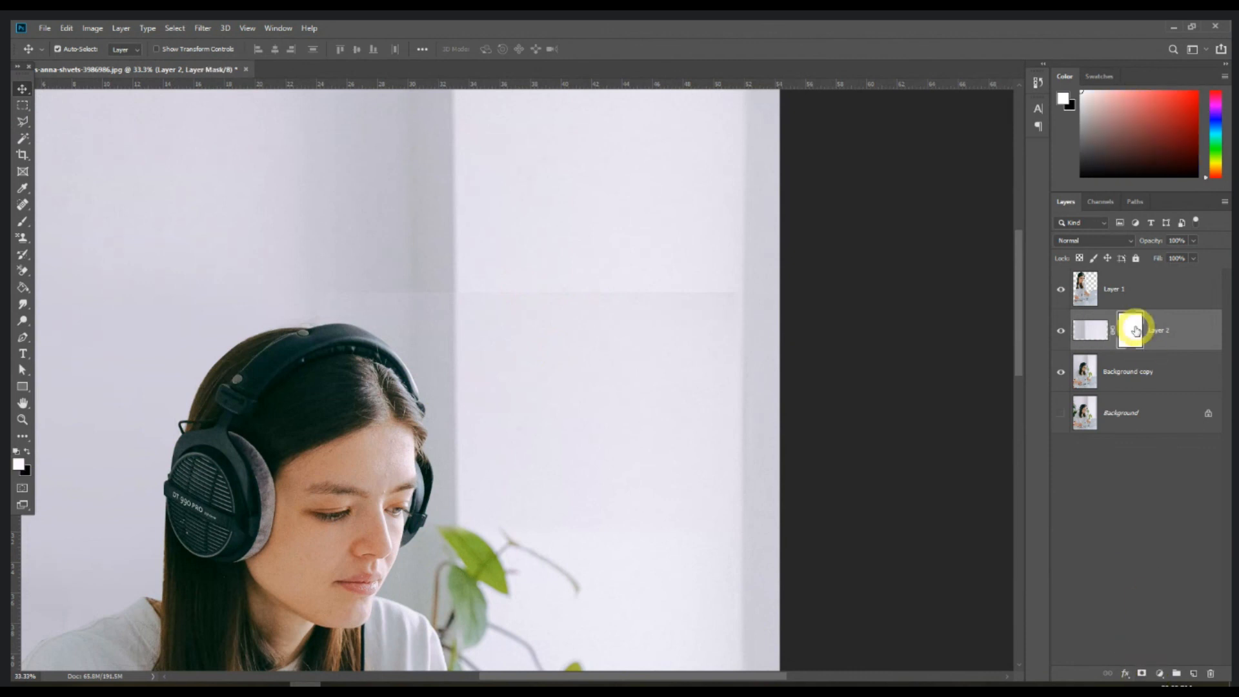
click(23, 223)
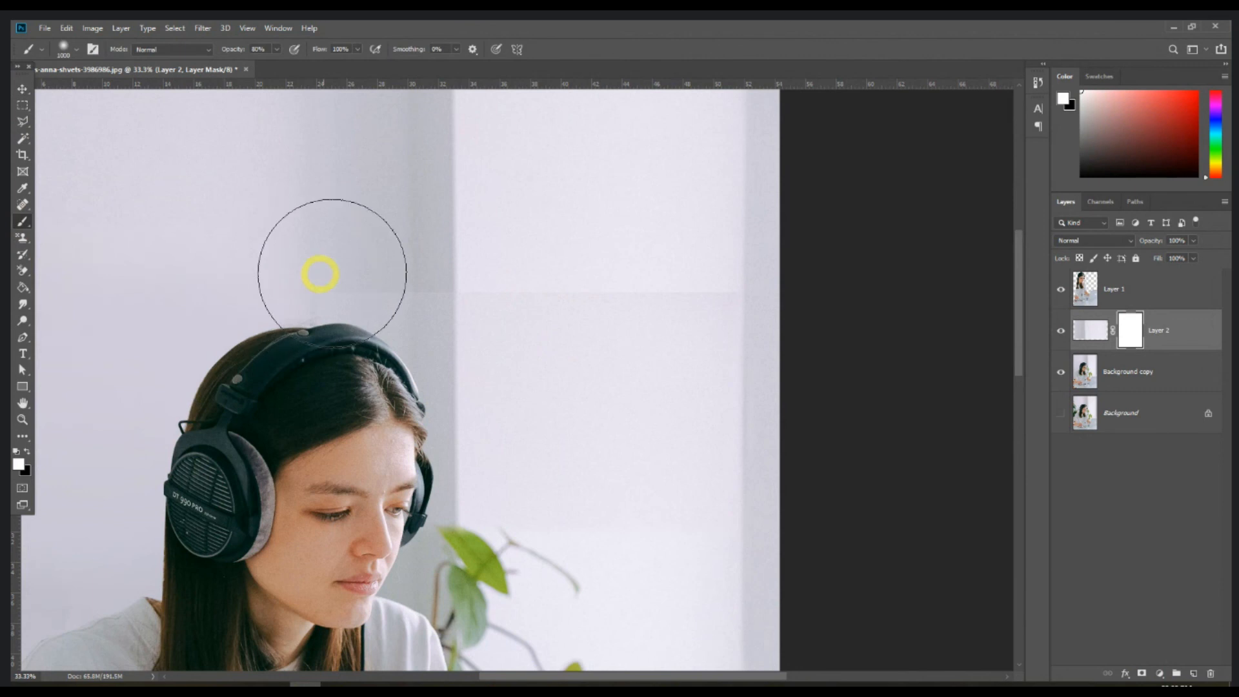
key(bracketleft)
key(bracketleft)
key(bracketleft)
key(bracketleft)
key(bracketleft)
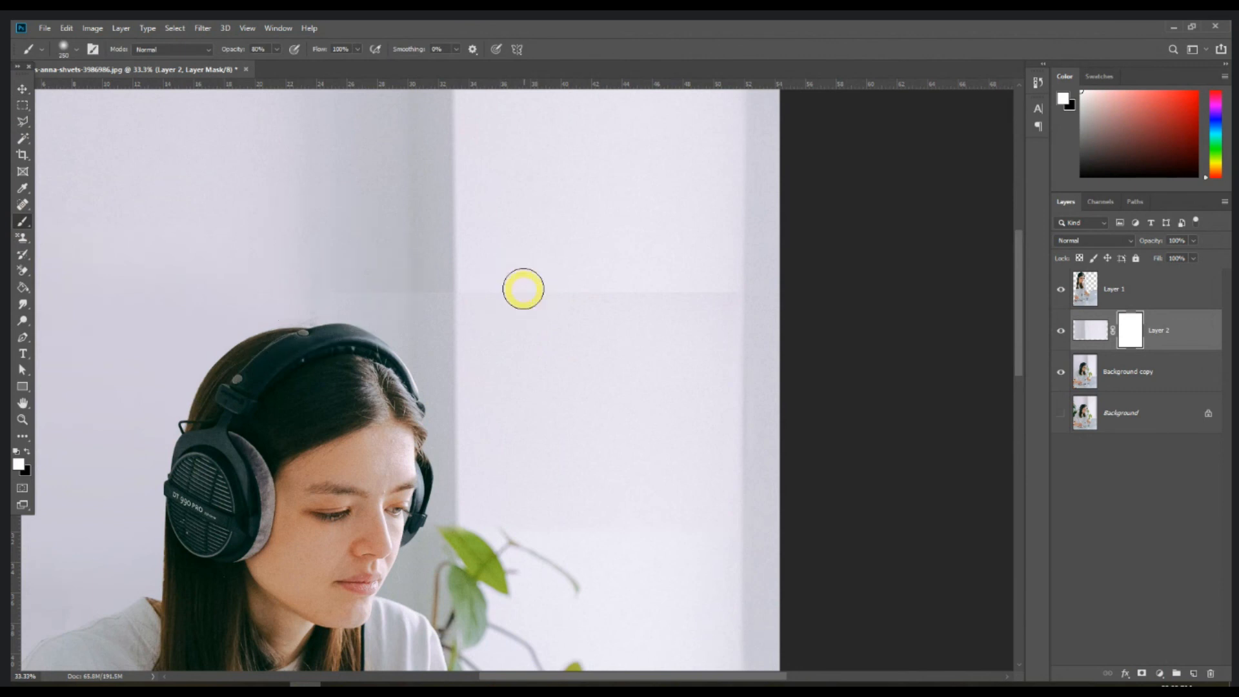
click(28, 456)
mouse_move(742, 291)
mouse_down()
mouse_move(243, 284)
mouse_move(692, 285)
mouse_up()
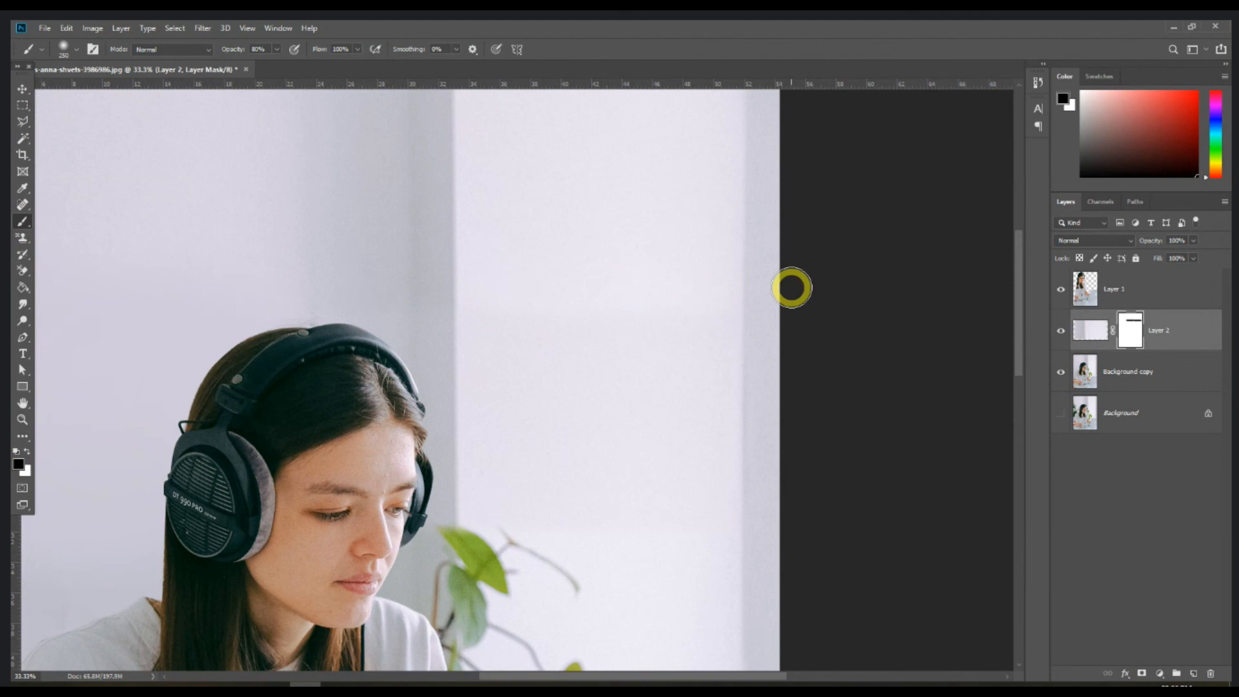
Soften the patch's upper seam further on the mask with a larger brush at 45% opacity
key(ctrl+minus)
key(ctrl+plus)
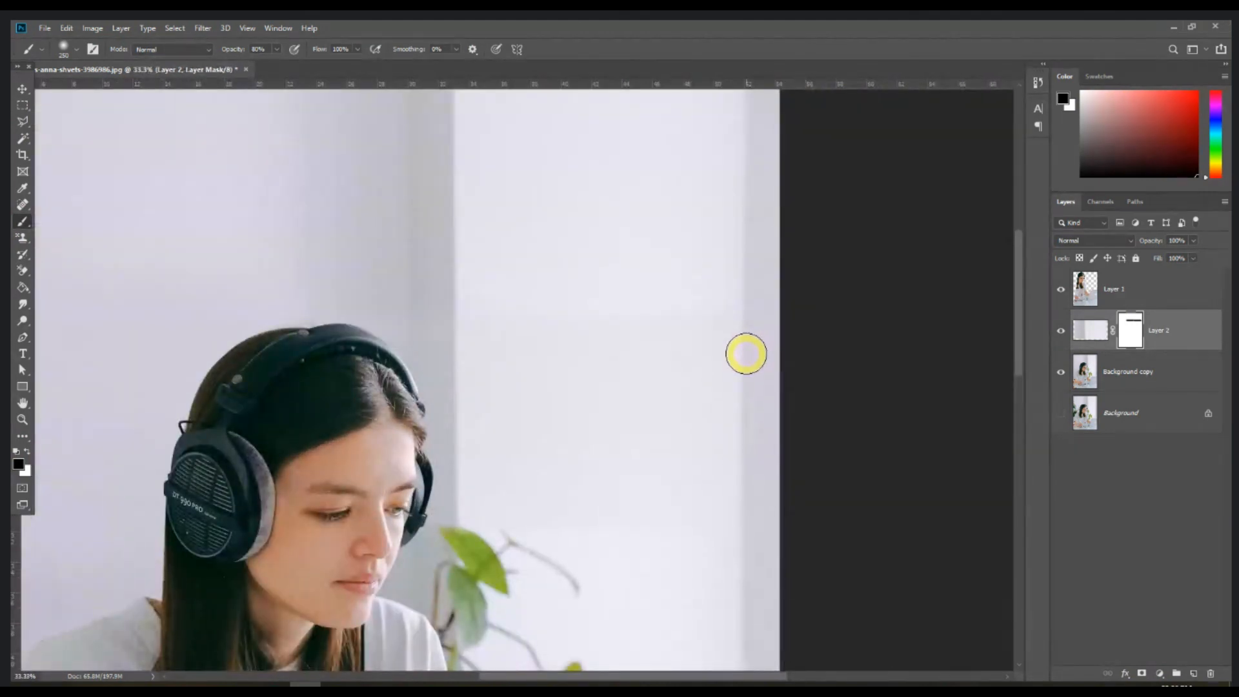
key(bracketright)
key(bracketright)
key(bracketright)
key(bracketright)
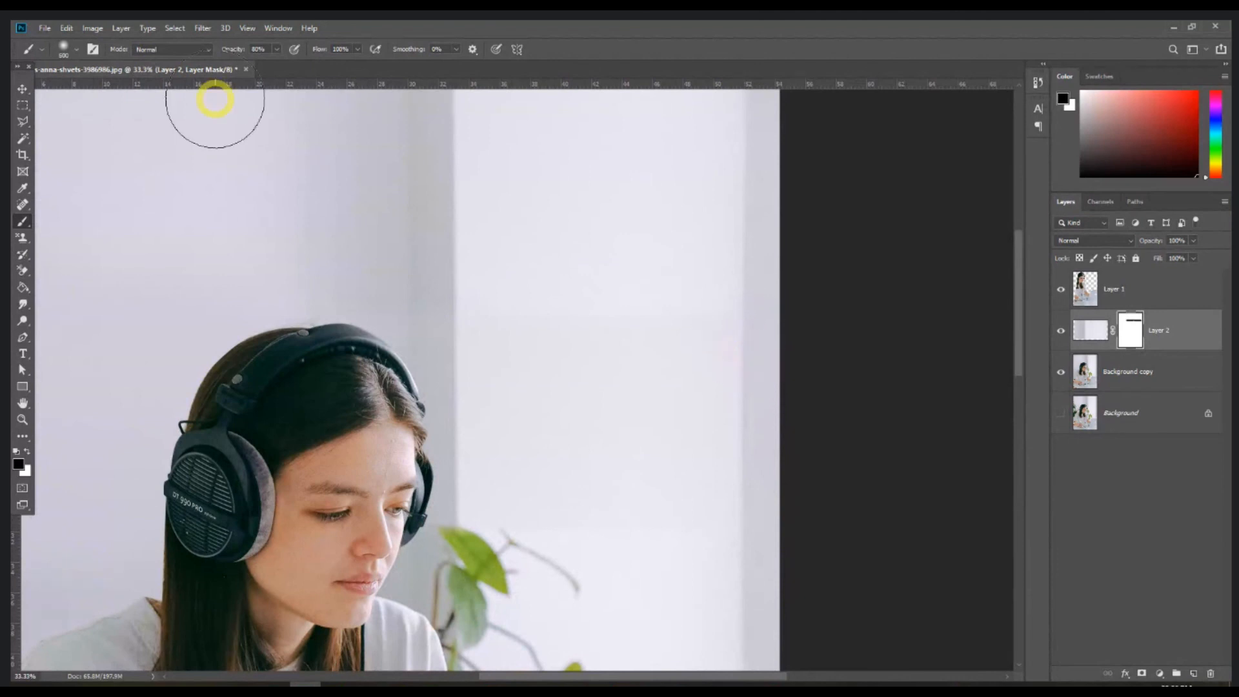
drag(244, 53, 221, 56)
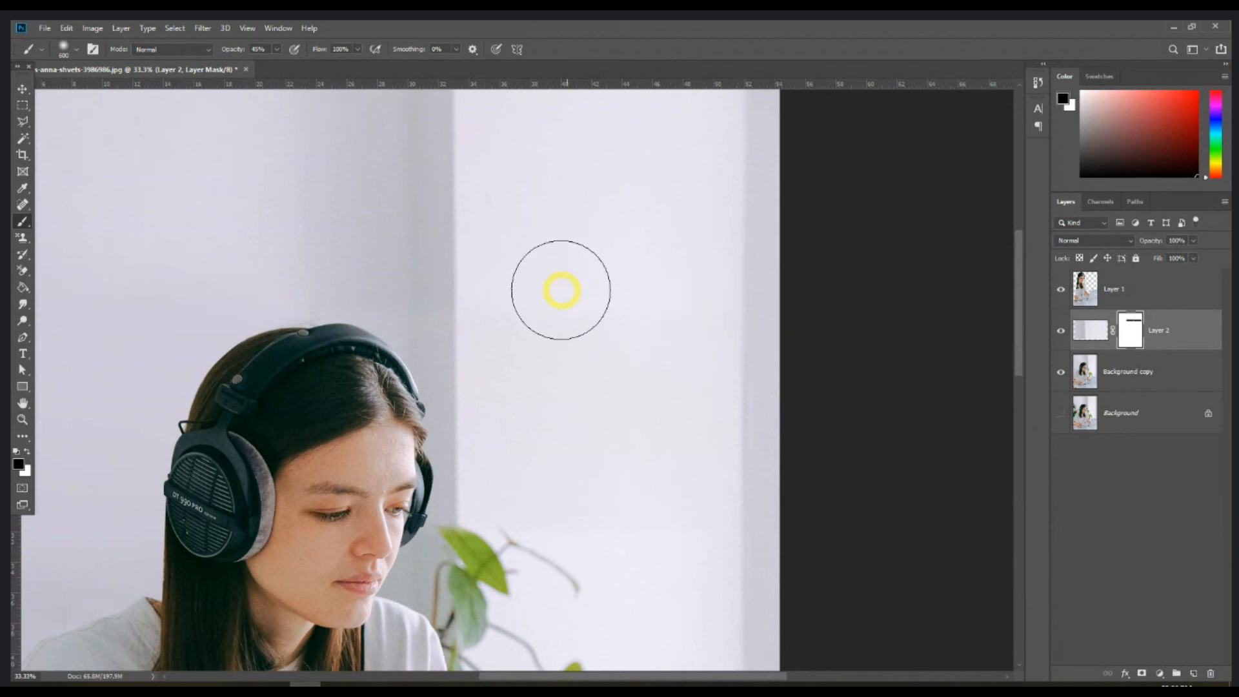
key(ctrl+minus)
key(ctrl+minus)
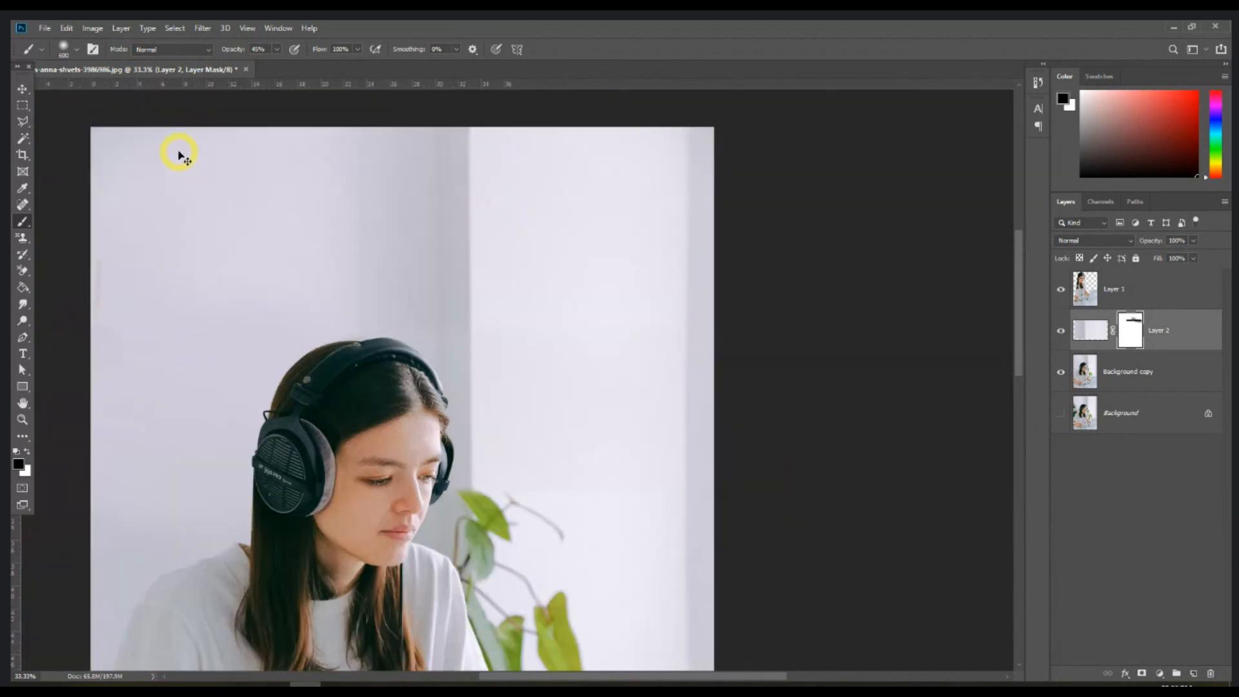
Duplicate the masked wall patch twice, placing each copy lower to cover the upper plant leaves beside the woman
click(23, 89)
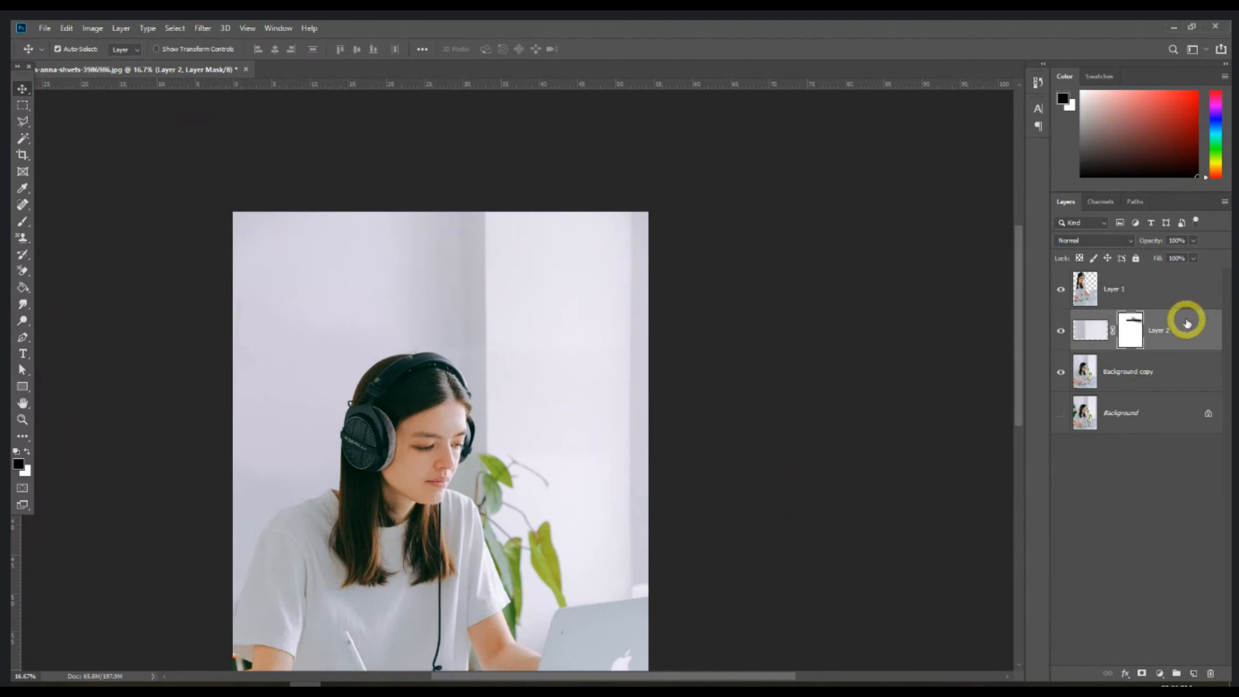
drag(1190, 328, 1193, 673)
drag(526, 399, 560, 463)
drag(1171, 336, 1194, 673)
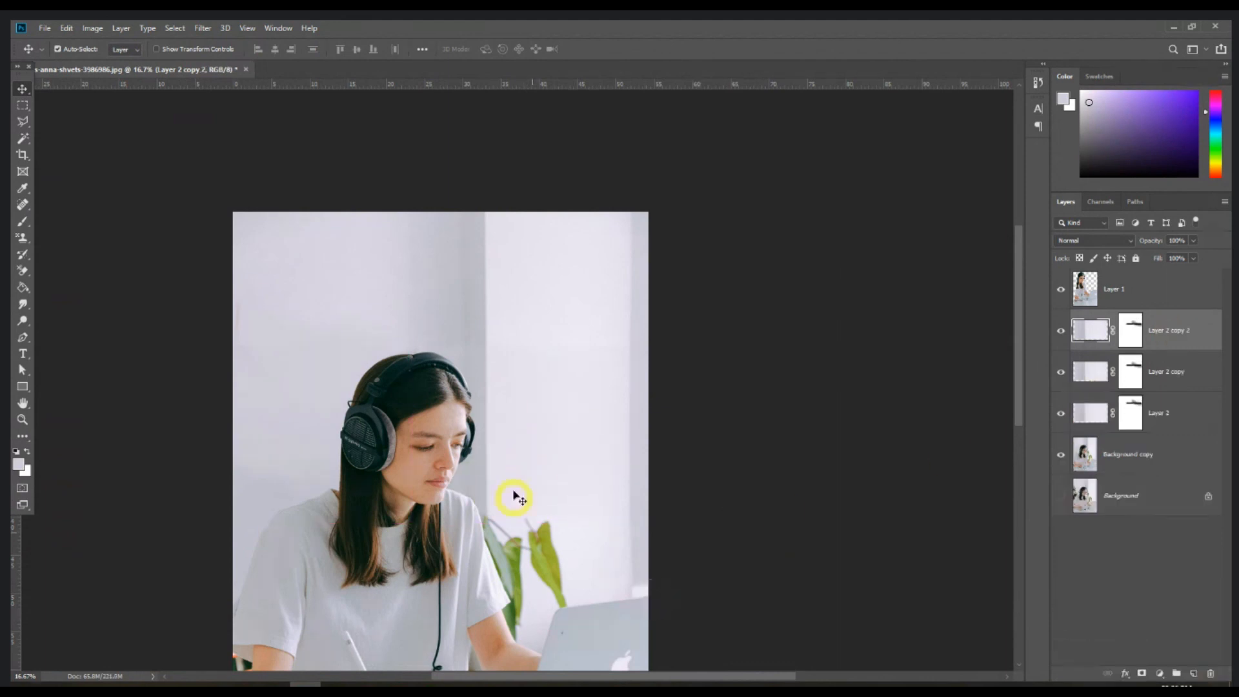
drag(514, 472, 515, 527)
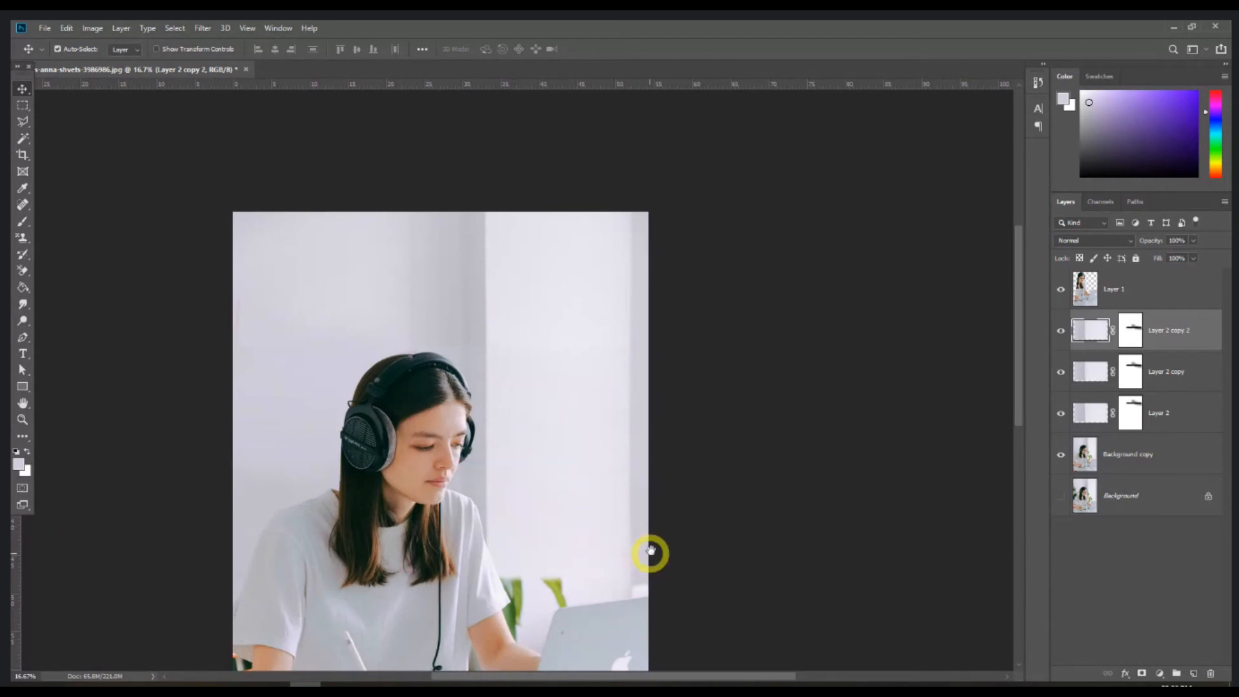
Duplicate the topmost wall patch once more and place it over the remaining leaves between the sleeve and laptop
drag(650, 553, 652, 450)
drag(1167, 331, 1193, 673)
drag(524, 451, 527, 511)
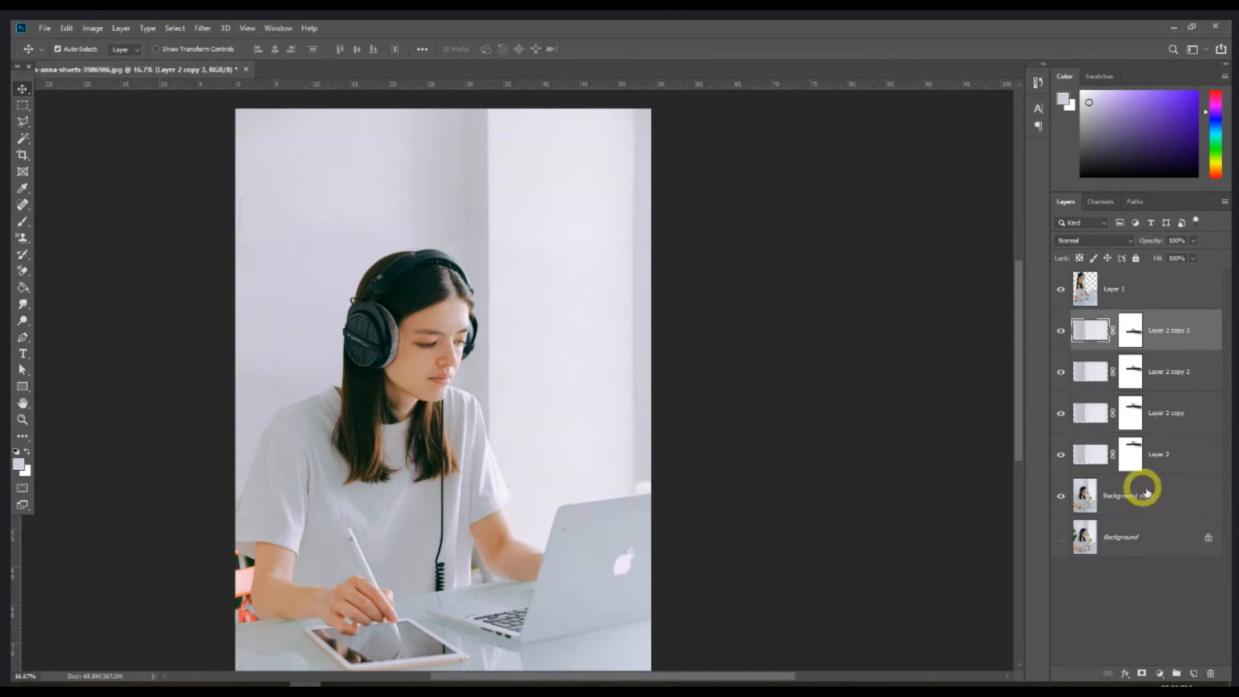
Merge the four masked wall patch layers, from Layer 2 through Layer 2 copy 3, into one layer
drag(1185, 456, 1188, 376)
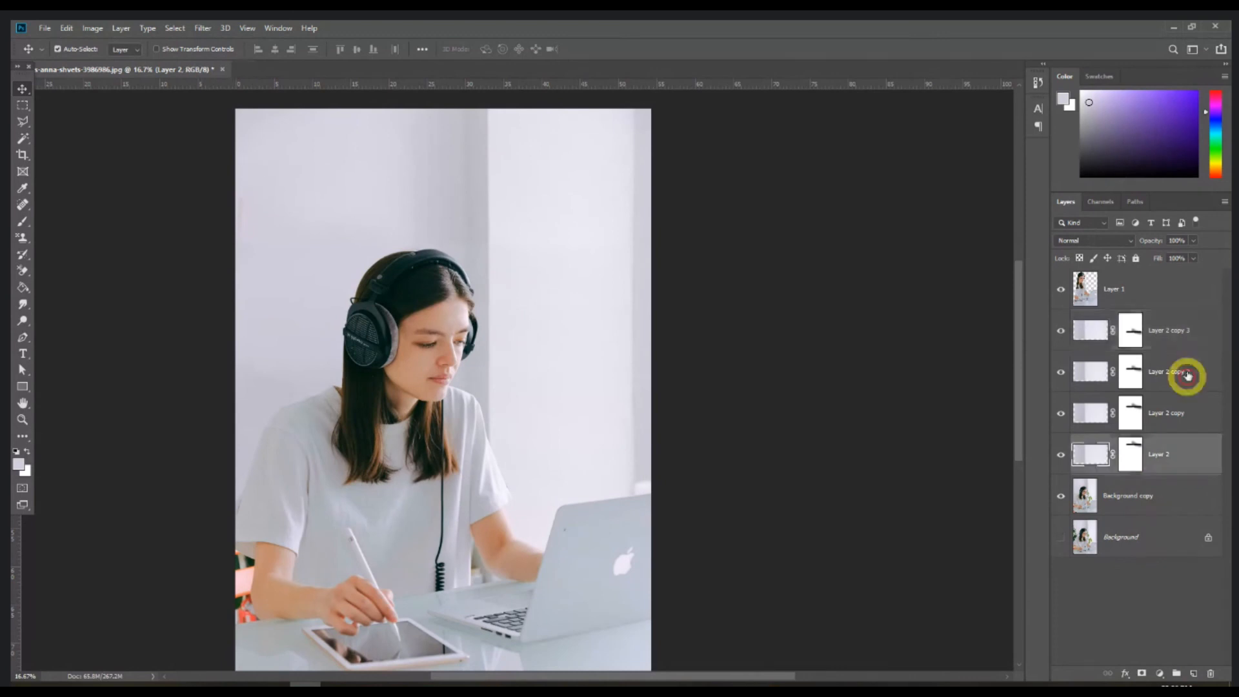
shift+click(1187, 330)
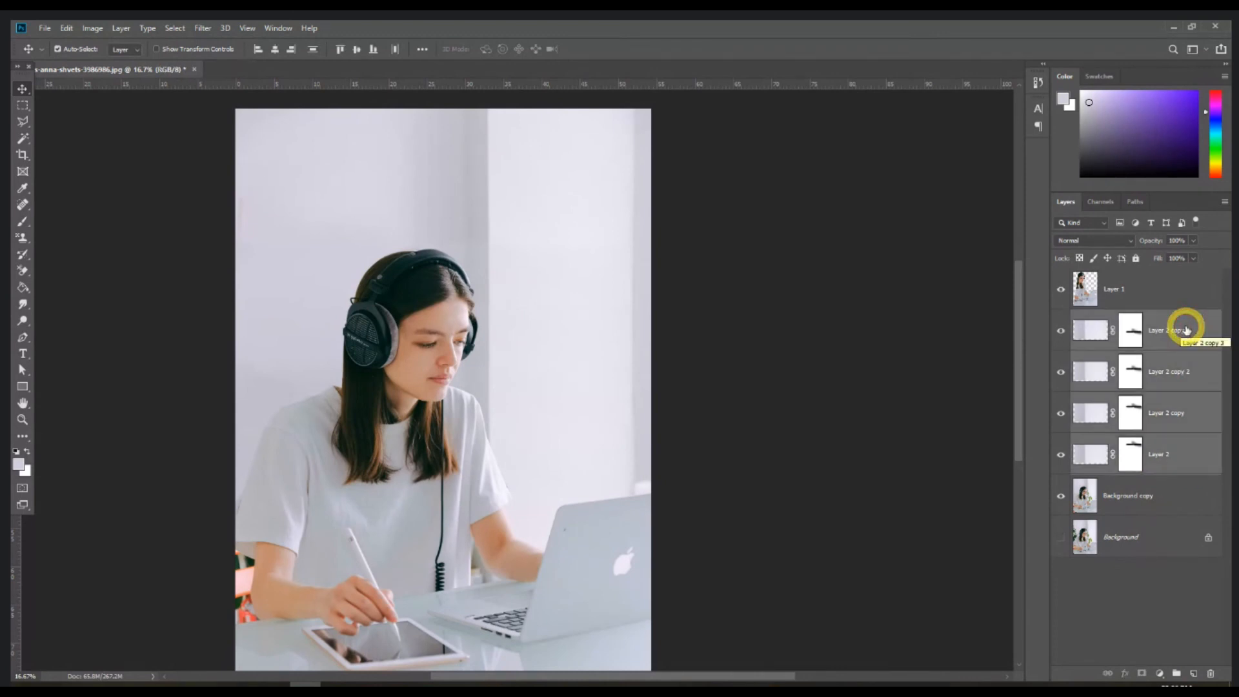
key(ctrl+e)
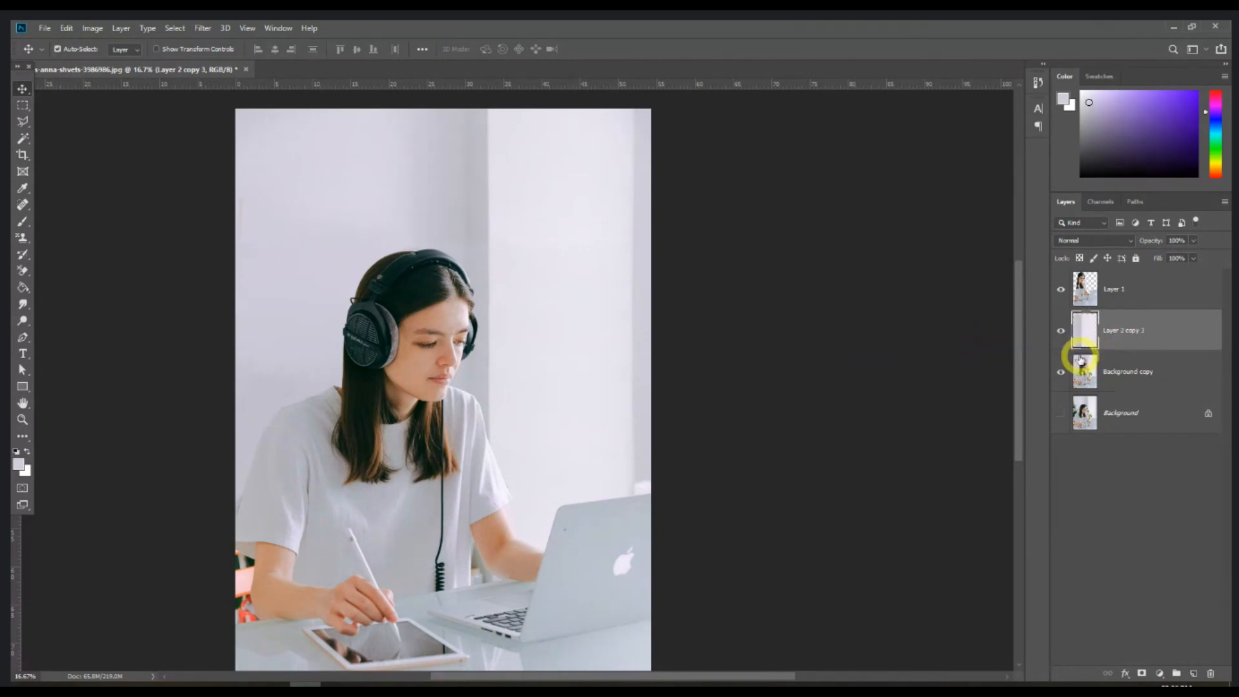
Merge the cut-out woman layer, the combined wall patch and Background copy into a single layer
scroll(814, 412, down, 1)
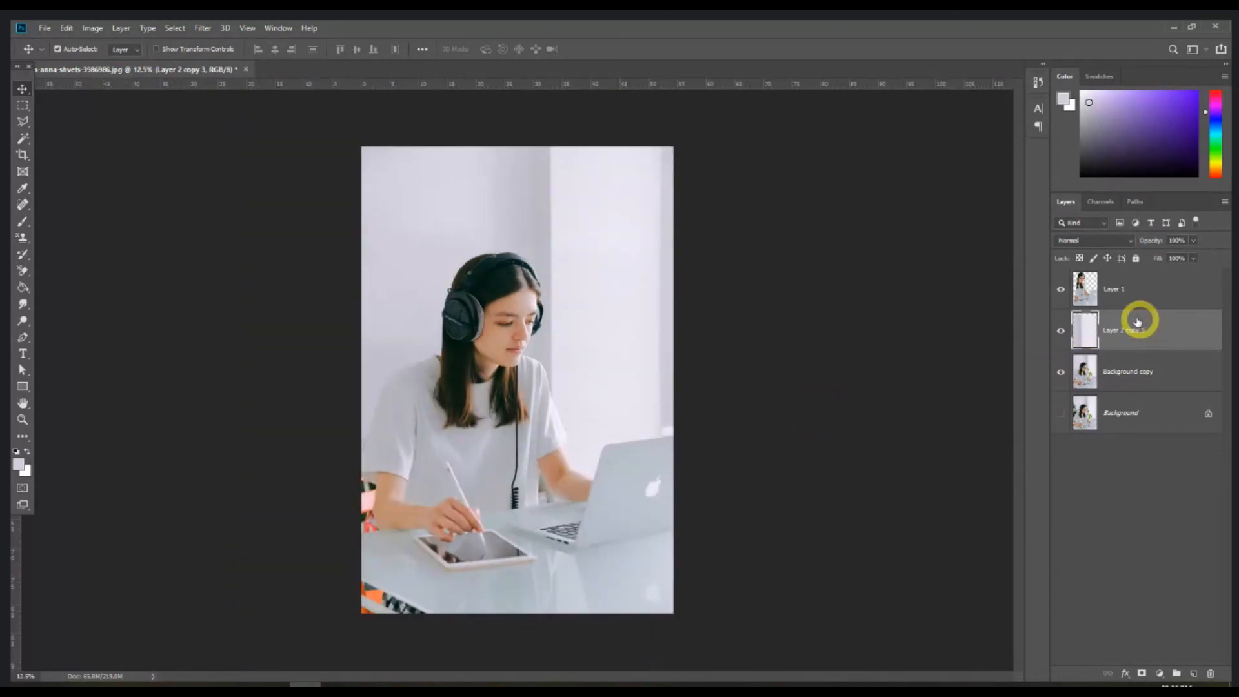
click(1127, 292)
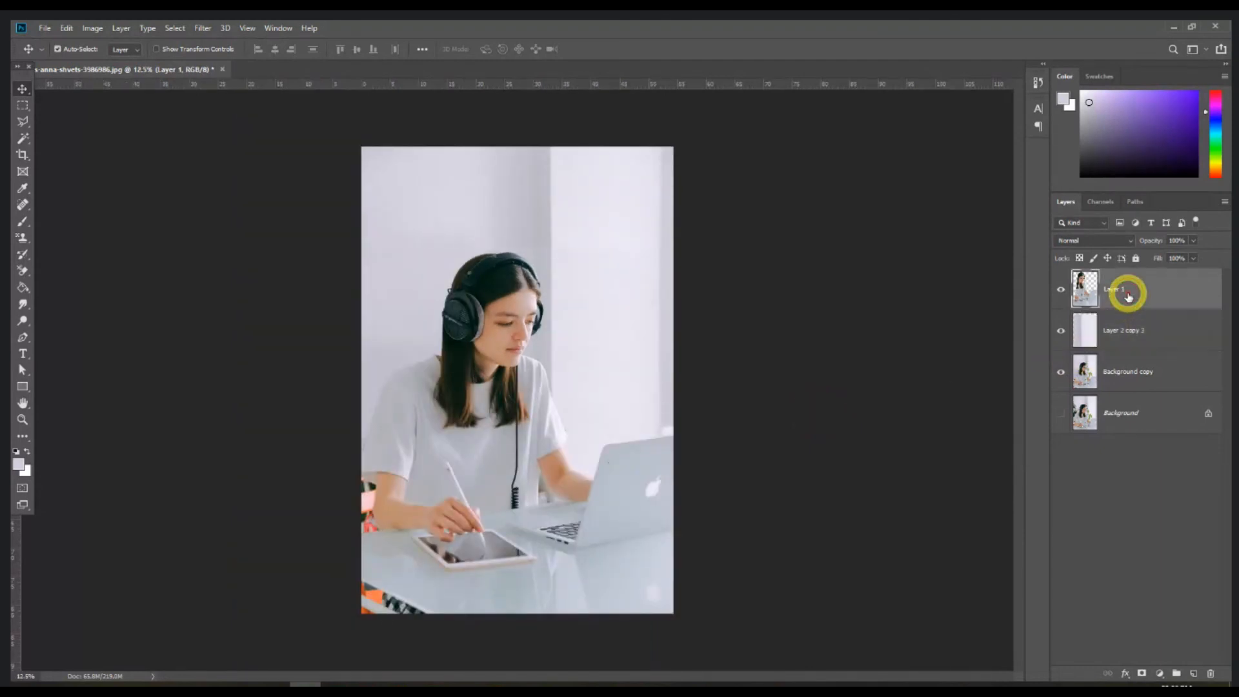
shift+click(1139, 380)
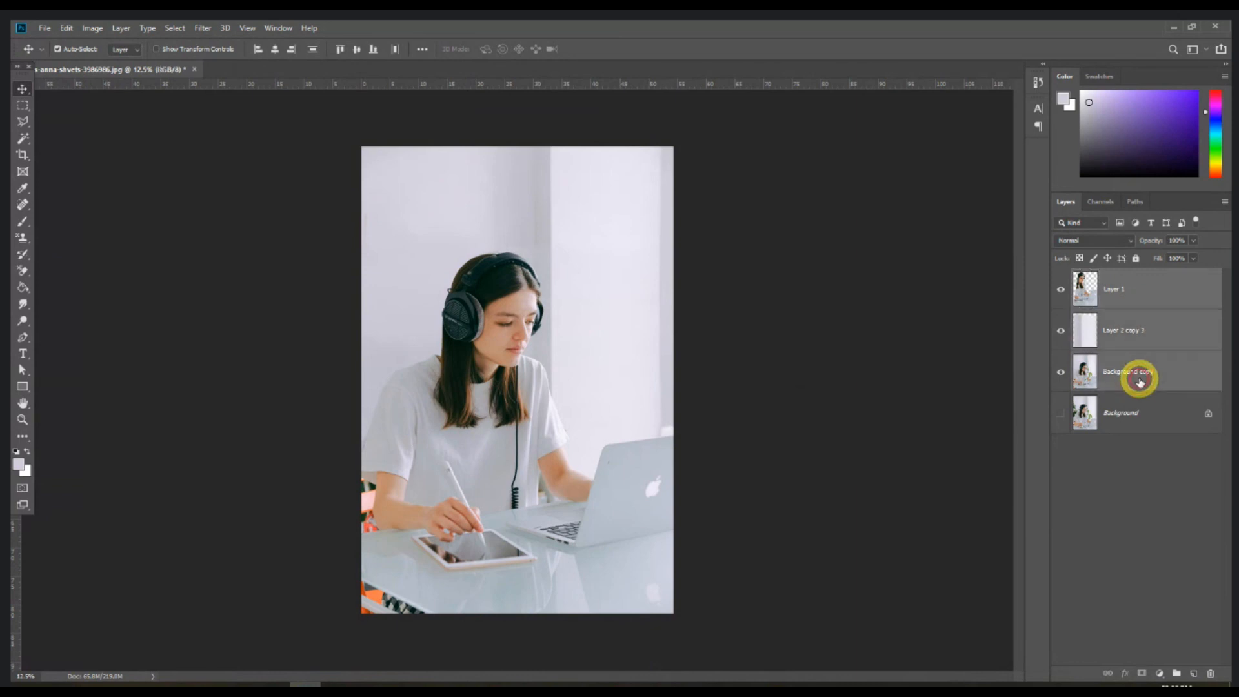
key(ctrl+e)
Show the original Background layer and toggle the merged layer's visibility repeatedly to compare the portrait before and after retouching
click(1062, 335)
click(1062, 294)
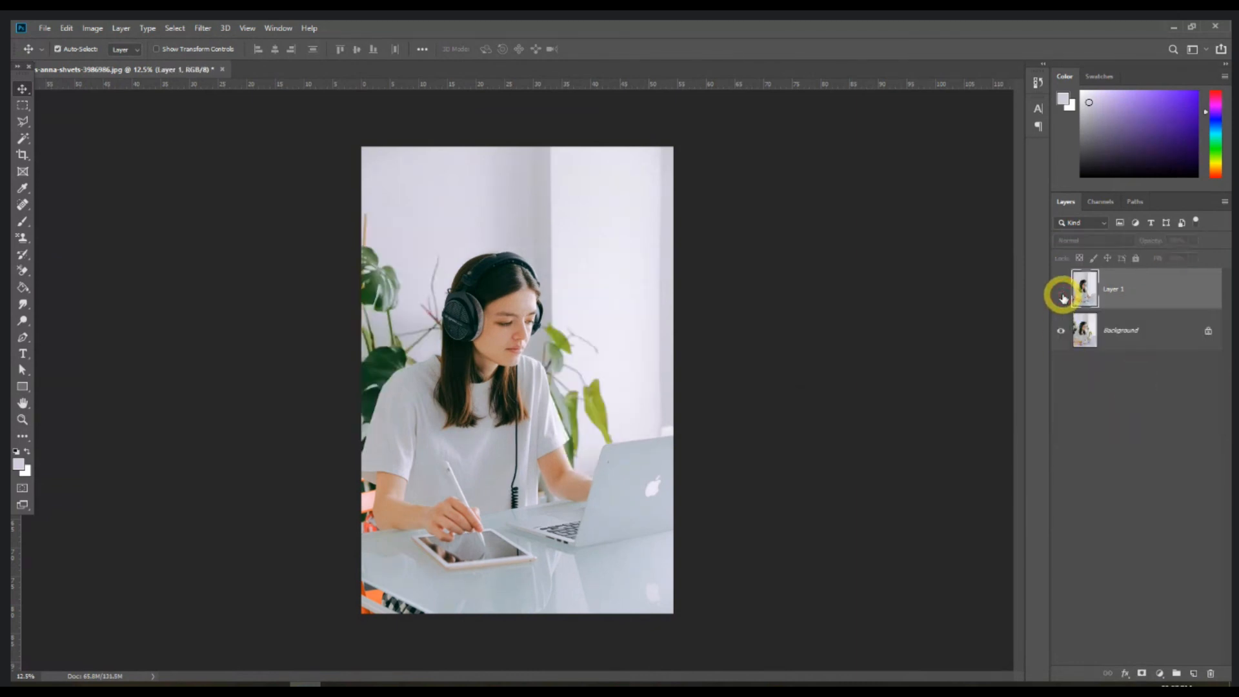
click(1063, 294)
click(1062, 295)
click(1063, 295)
click(1062, 295)
click(1063, 295)
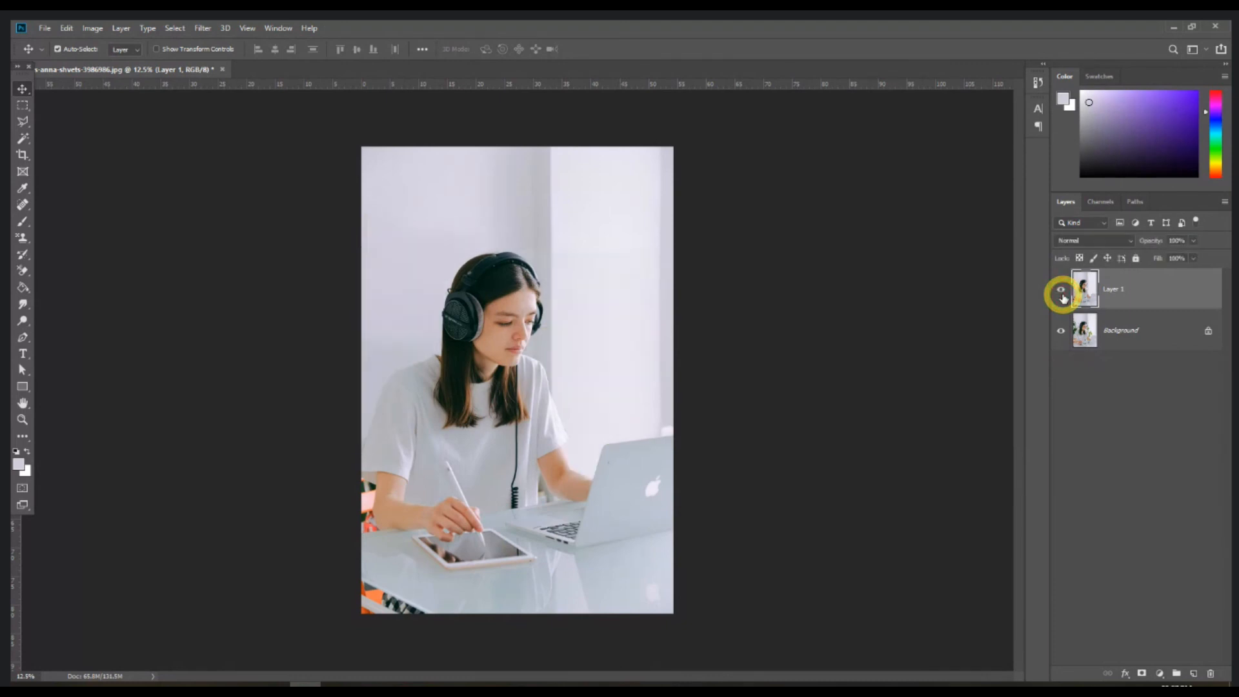